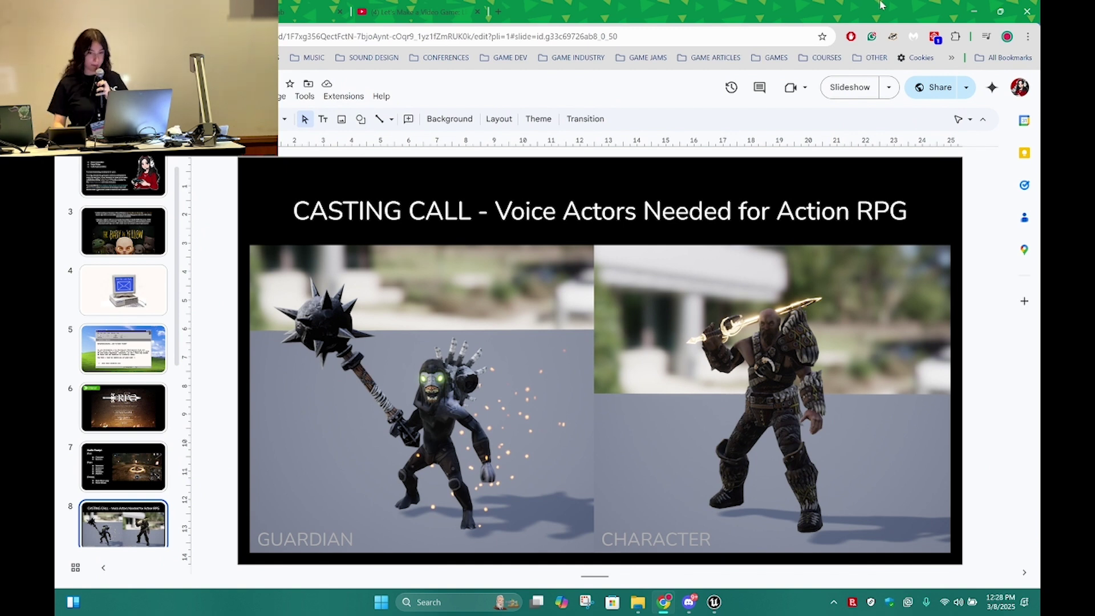
# - Switch to File Explorer and open ActionRPG SFX Project.als from the ActionRPG - SFX folder of the audio projects
pyautogui.click(974, 11)
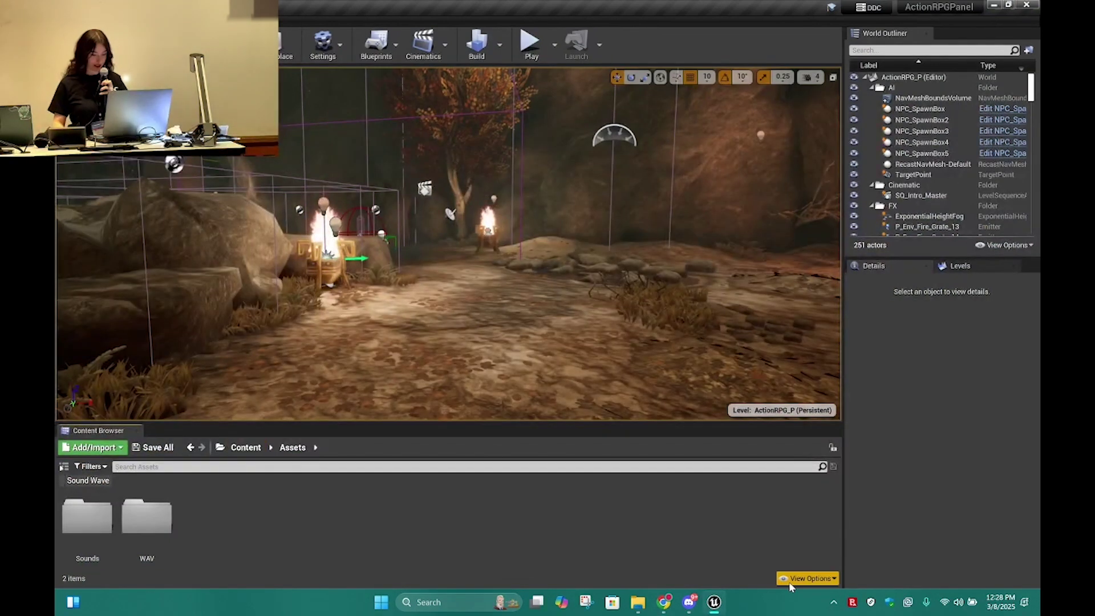
pyautogui.click(645, 603)
pyautogui.doubleClick(303, 115)
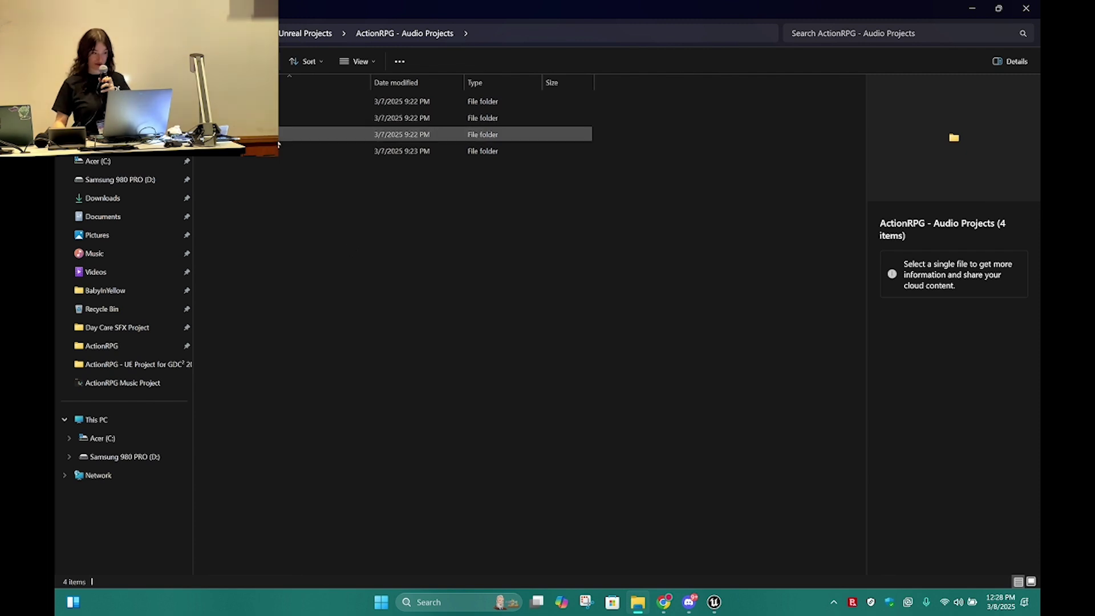
pyautogui.doubleClick(280, 118)
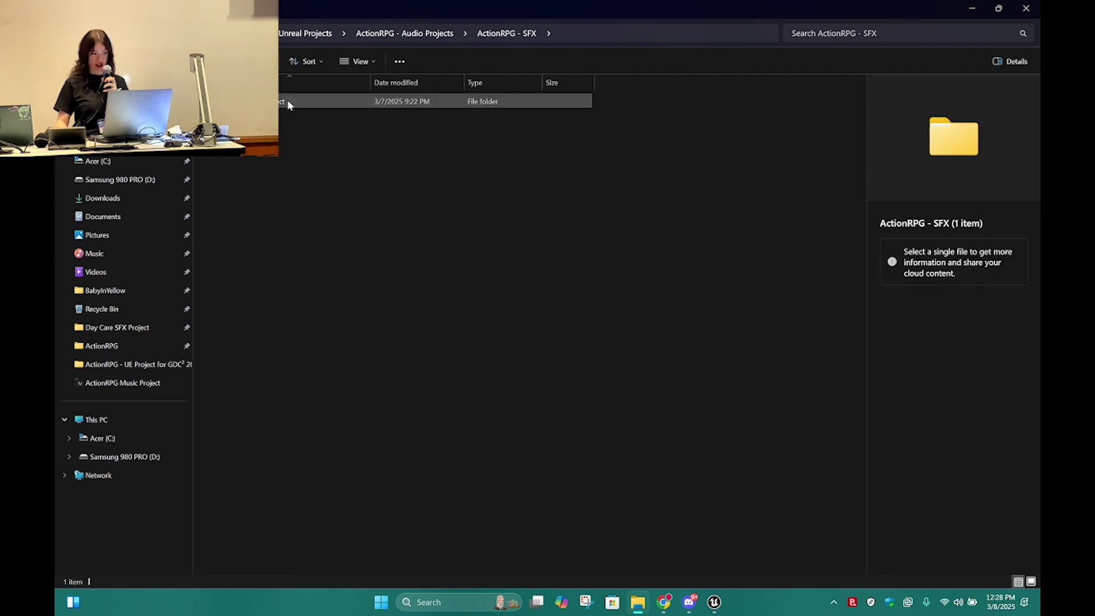
pyautogui.doubleClick(285, 102)
pyautogui.click(277, 135)
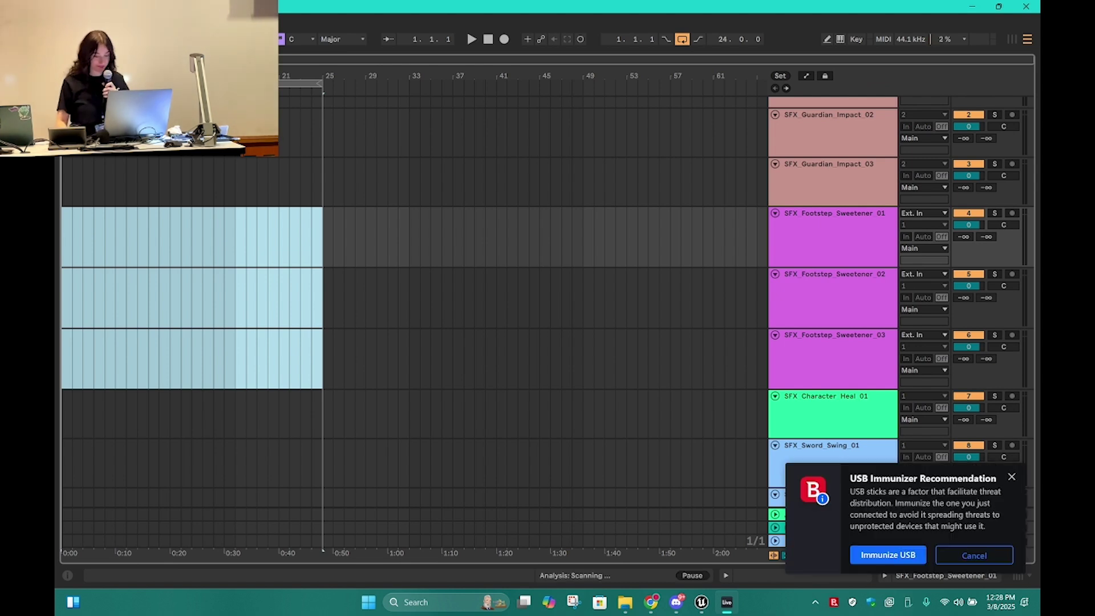
# - Cut the six ZOOM WAV recordings from STEREO\FOLDER01 on the USB drive
pyautogui.click(625, 602)
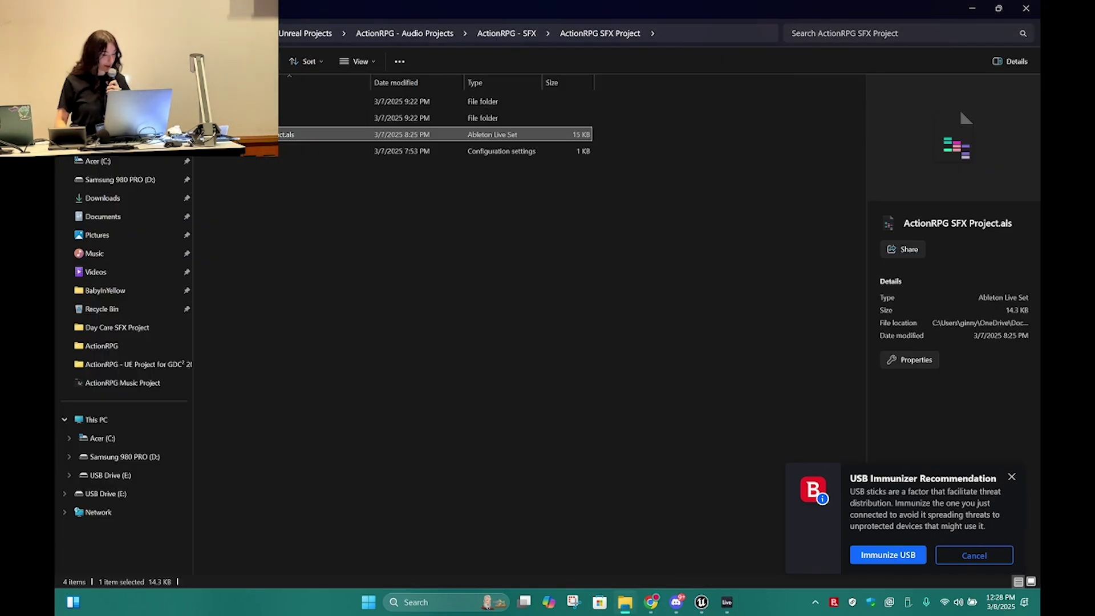
pyautogui.click(110, 475)
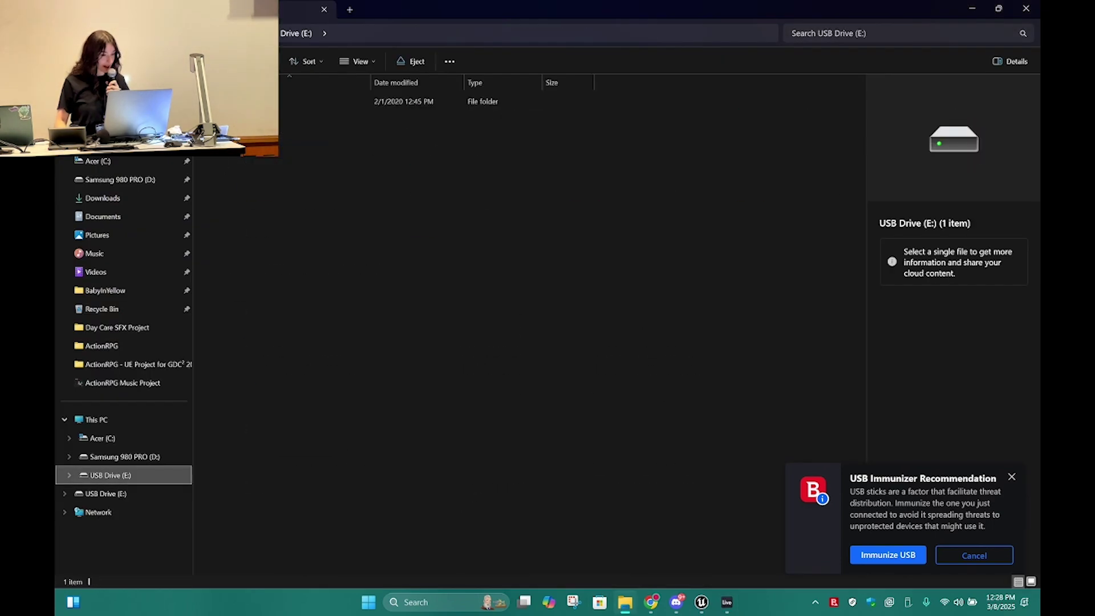
pyautogui.doubleClick(251, 101)
pyautogui.doubleClick(251, 101)
pyautogui.moveTo(311, 241); pyautogui.dragTo(312, 86)
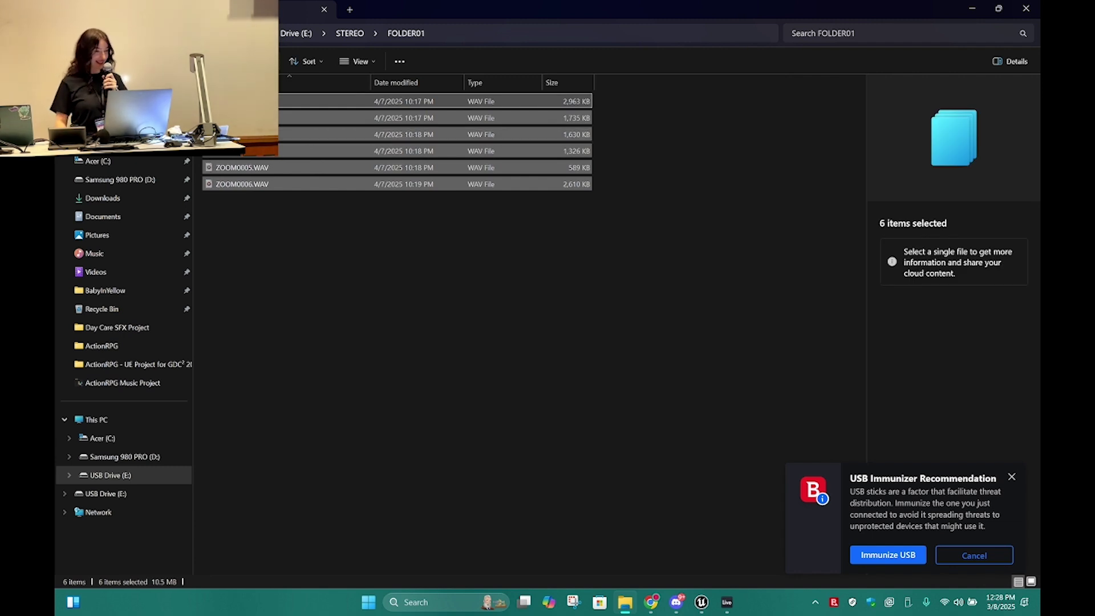
# - Return to the ActionRPG SFX Project set, look over its track list, and close the set
pyautogui.hotkey('alt', 'Left')
pyautogui.hotkey('alt', 'Left')
pyautogui.hotkey('alt', 'Left')
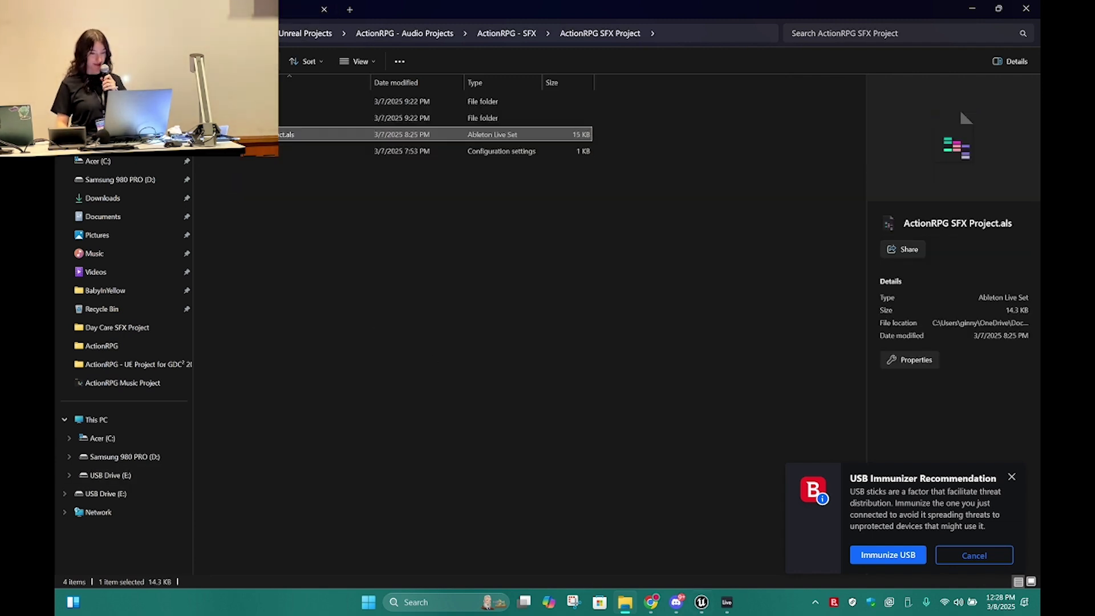
pyautogui.press('Return')
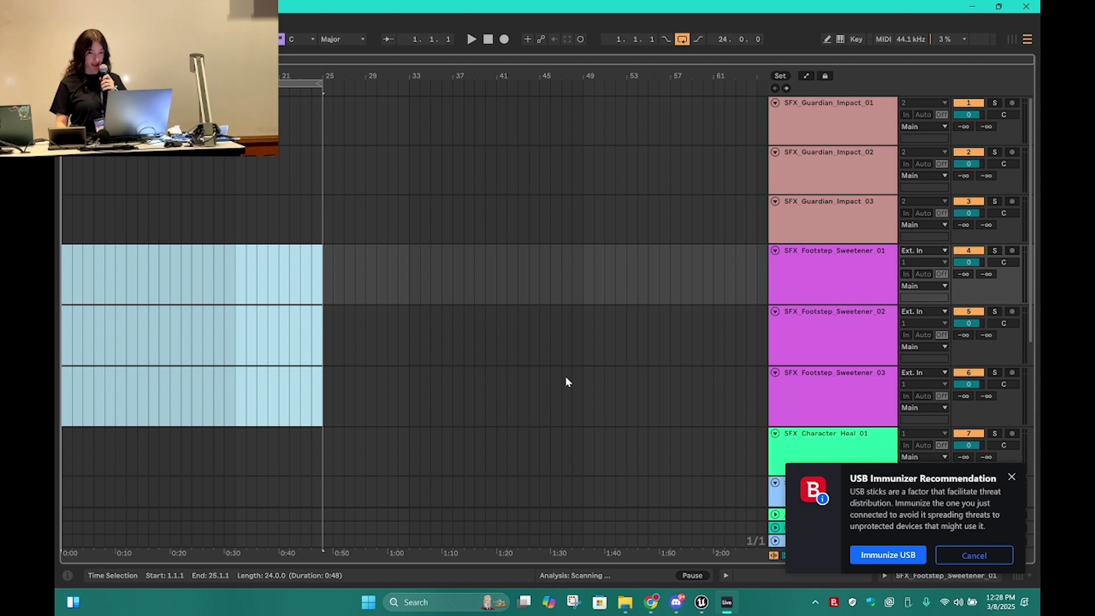
pyautogui.scroll(-5, 566, 381)
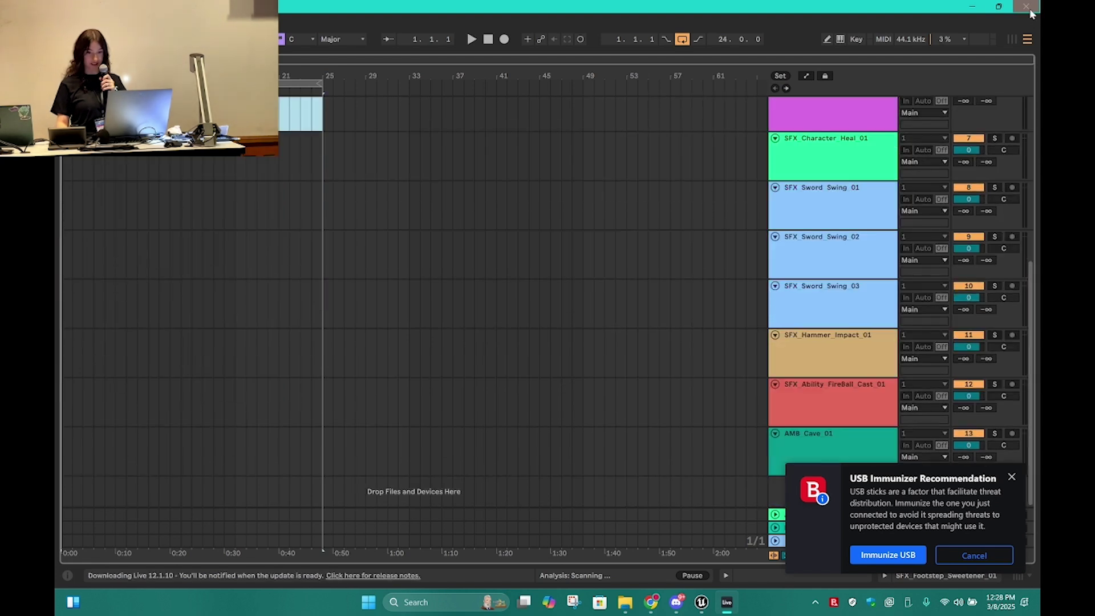
pyautogui.click(1026, 7)
# - Open ActionRPG VO Project.als from the ActionRPG - VO folder, dismiss the USB Immunizer notice, and look through the set's tracks
pyautogui.press('BackSpace')
pyautogui.press('BackSpace')
pyautogui.press('Down')
pyautogui.press('Return')
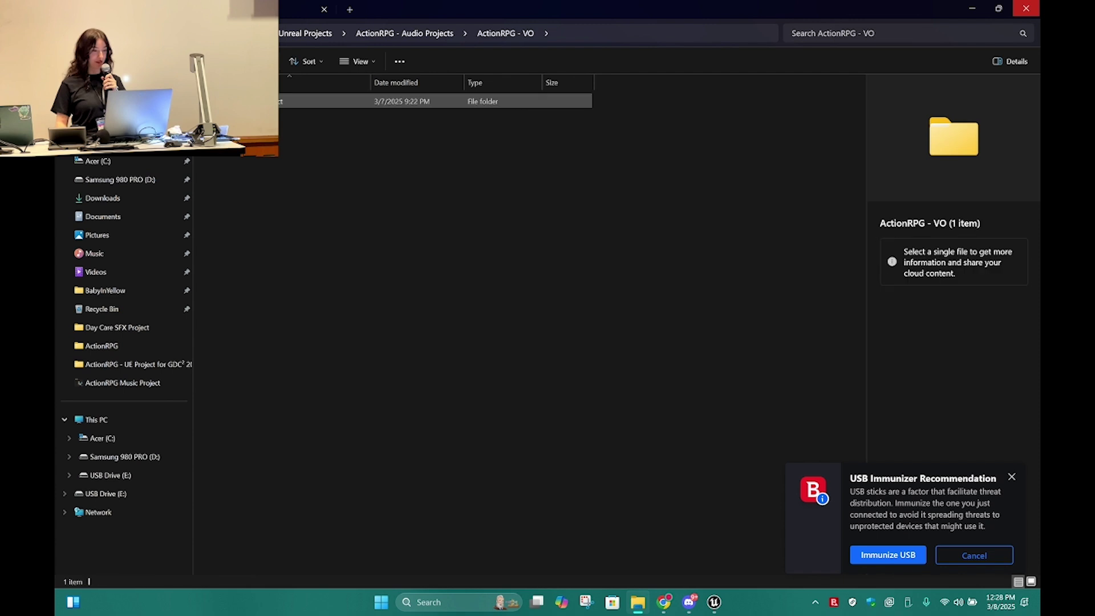
pyautogui.press('Return')
pyautogui.doubleClick(284, 135)
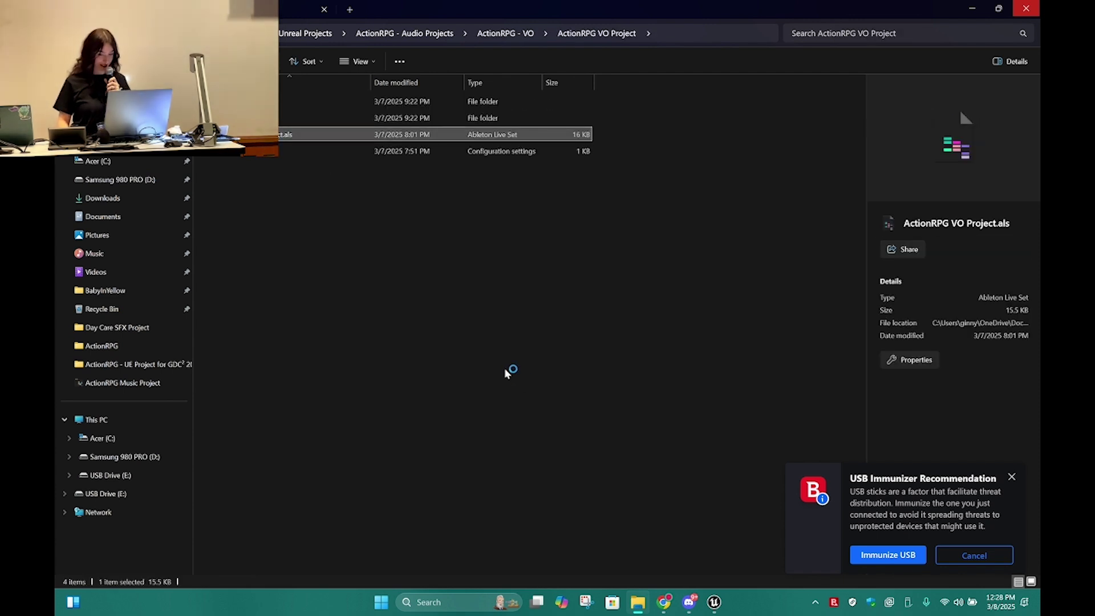
pyautogui.click(1012, 477)
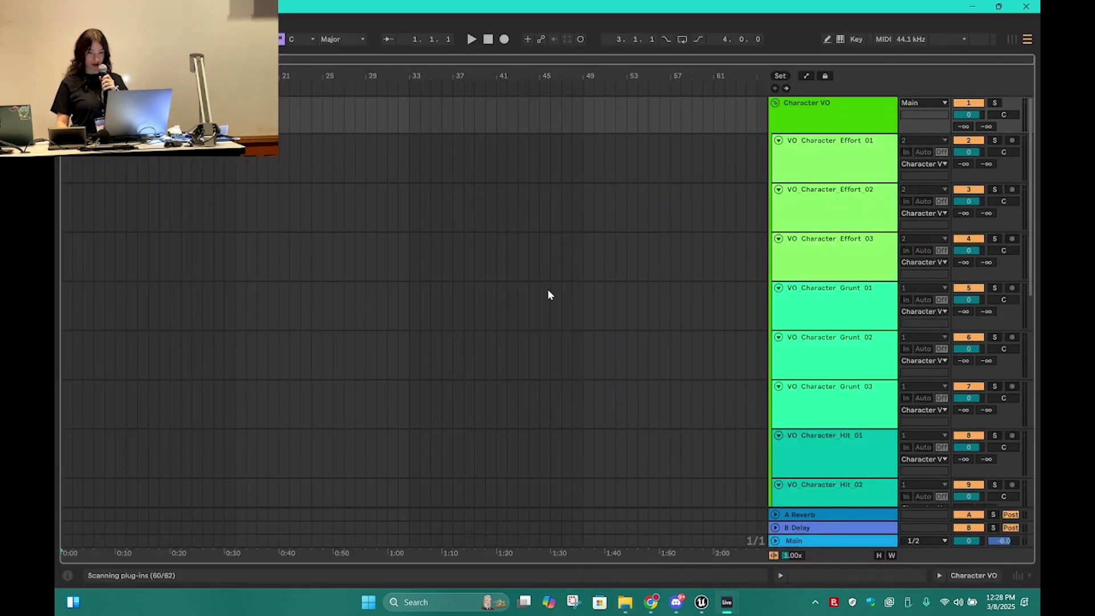
pyautogui.scroll(-10, 544, 326)
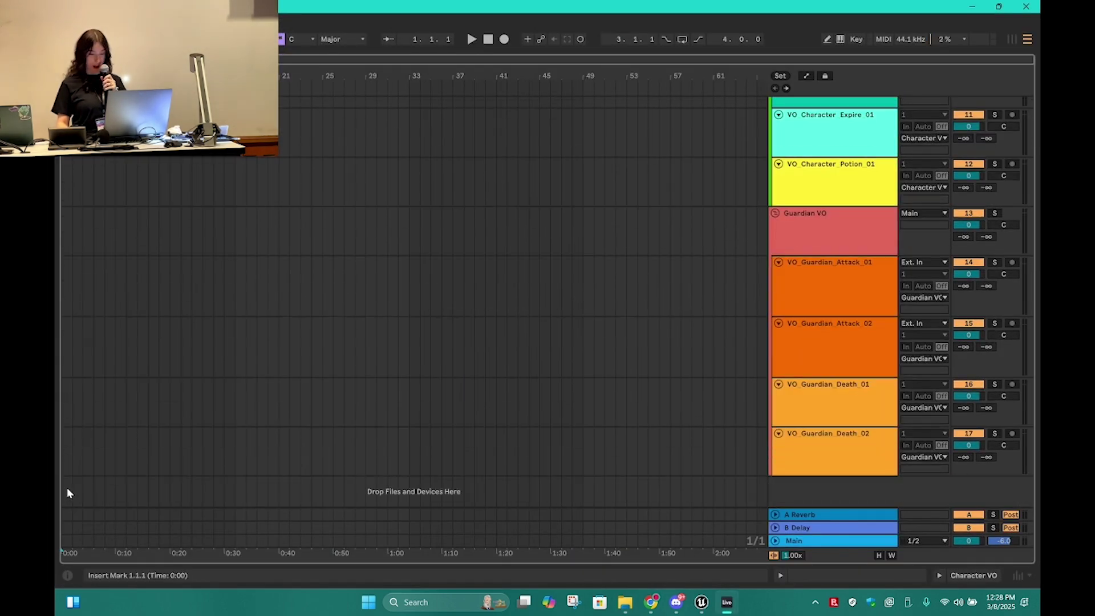
# - Paste the six ZOOM WAV recordings into the ActionRPG VO Project folder
pyautogui.click(625, 601)
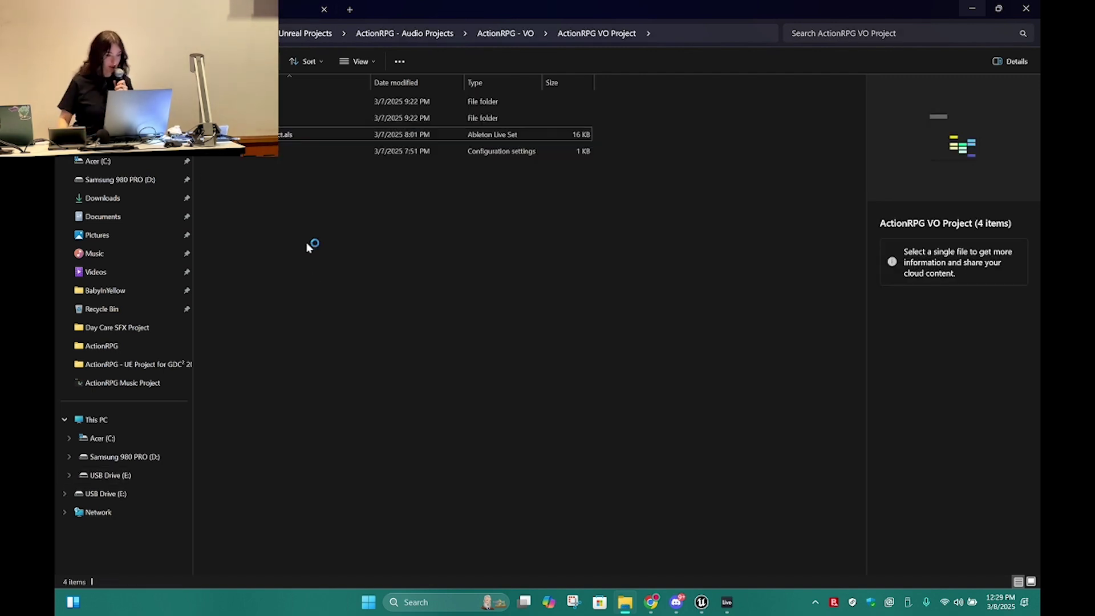
pyautogui.hotkey('ctrl', 'v')
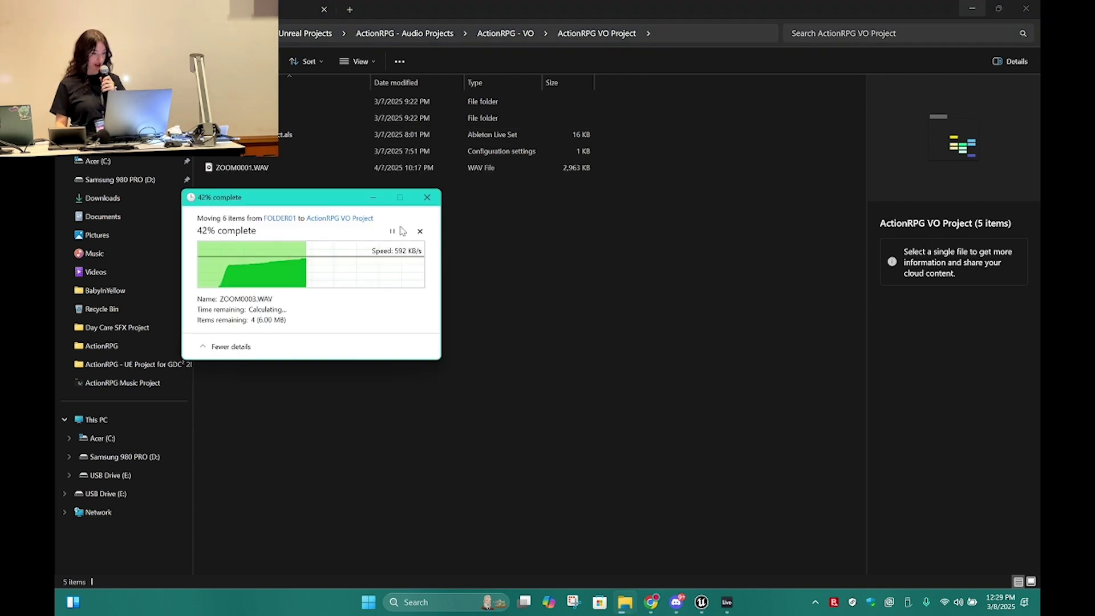
pyautogui.moveTo(384, 210); pyautogui.dragTo(635, 262)
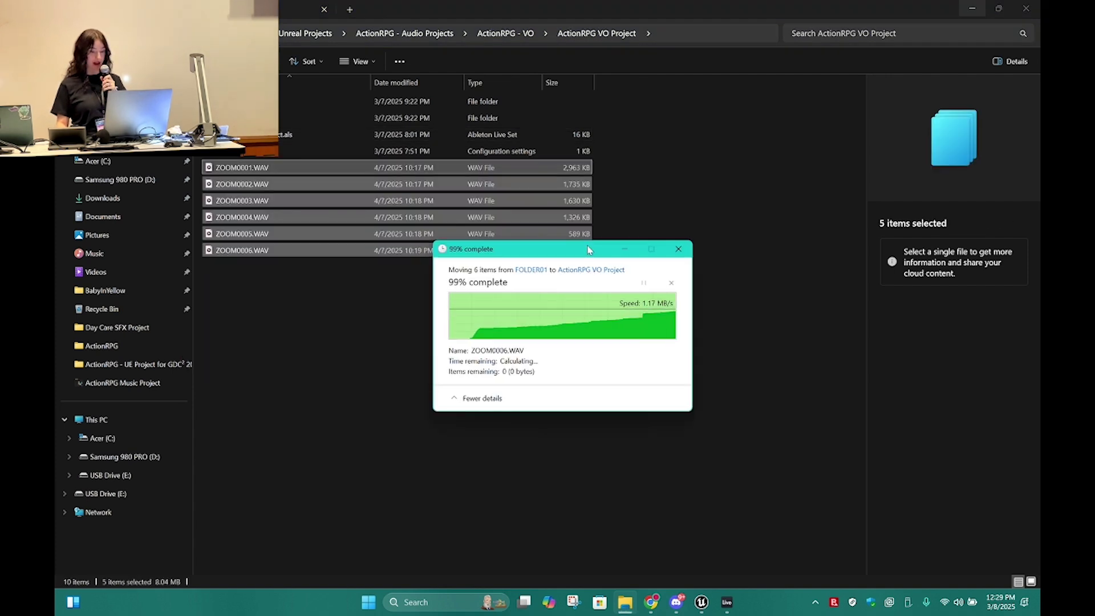
# - Import ZOOM0001.WAV to ZOOM0006.WAV into the VO set as separate new tracks at the timeline start, below the Guardian tracks
pyautogui.moveTo(725, 604)
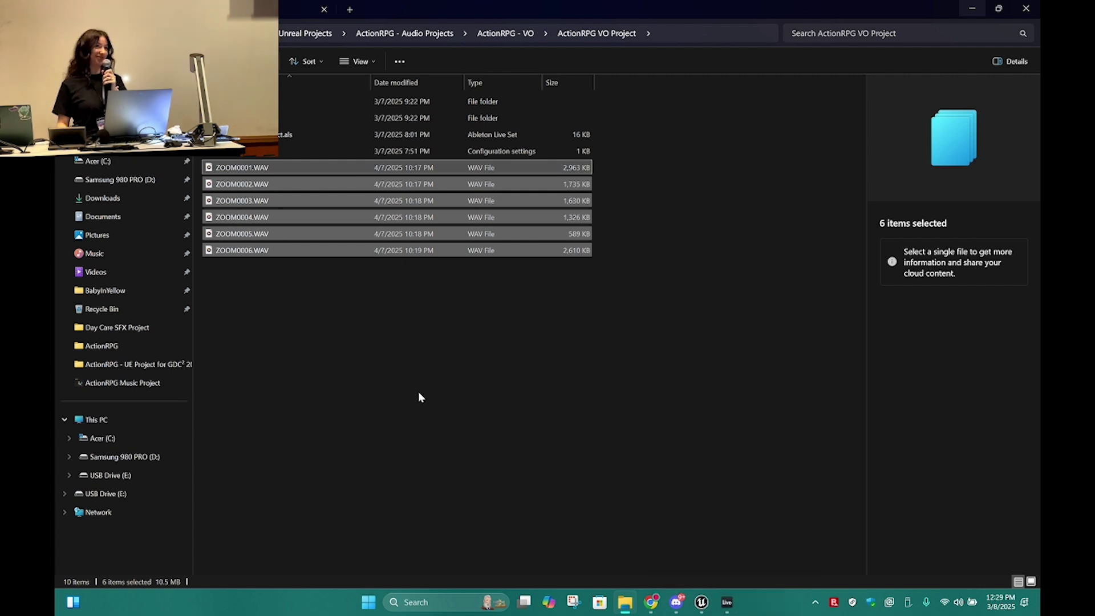
pyautogui.click(299, 324)
pyautogui.moveTo(290, 309); pyautogui.dragTo(64, 489)
pyautogui.scroll(3, 601, 382)
pyautogui.scroll(-3, 599, 393)
pyautogui.scroll(4, 599, 392)
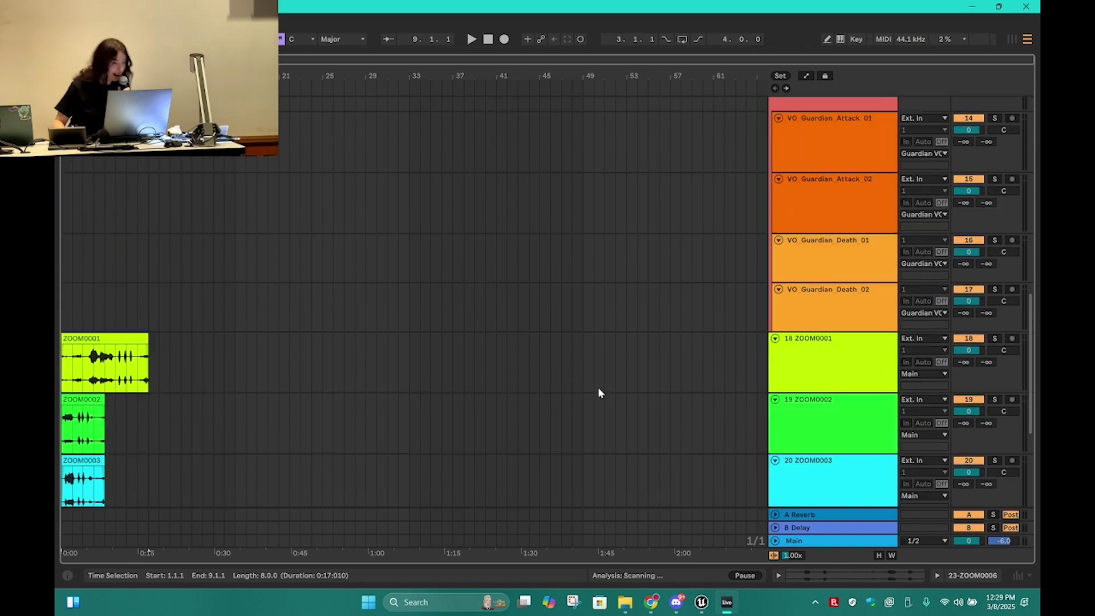
pyautogui.scroll(-1, 599, 392)
pyautogui.moveTo(1031, 379); pyautogui.dragTo(1018, 481)
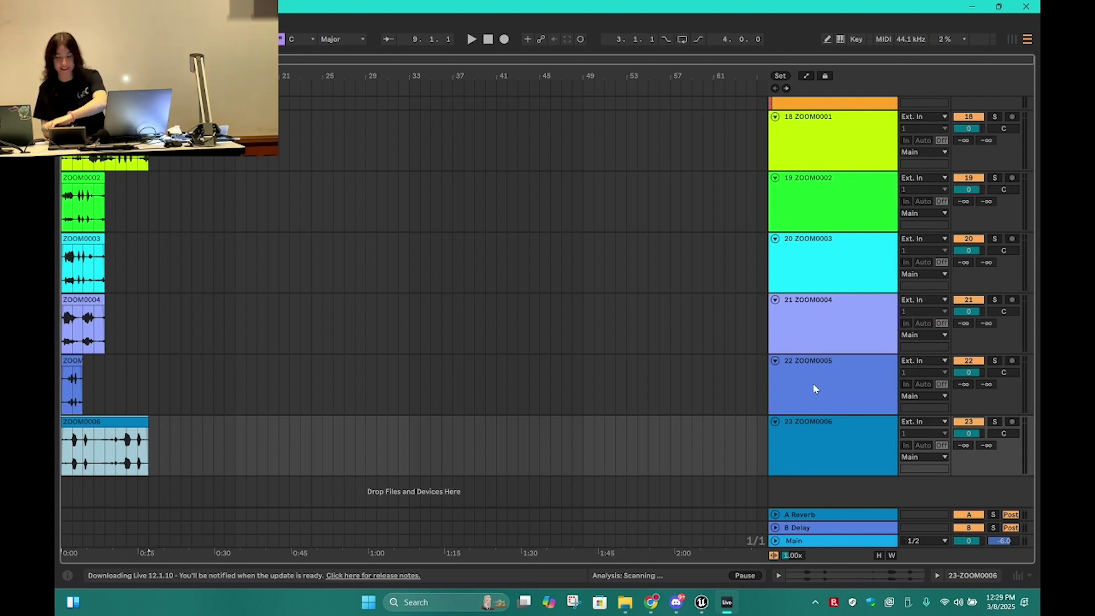
# - Solo the ZOOM0001 track and play its recording from the start, raising the system volume
pyautogui.scroll(3, 480, 273)
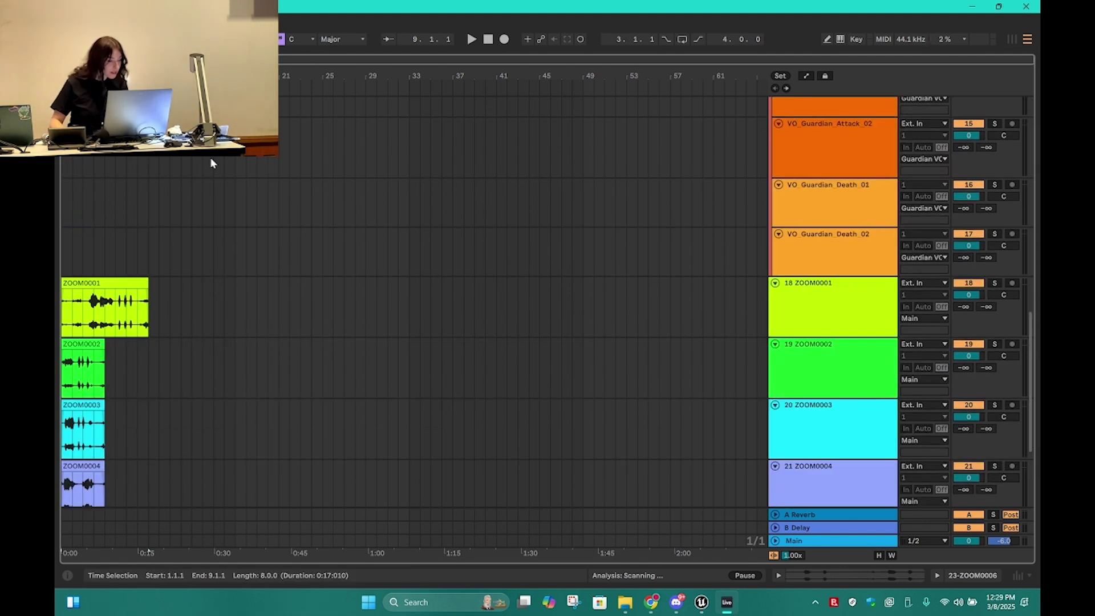
pyautogui.click(145, 285)
pyautogui.click(995, 284)
pyautogui.press('space')
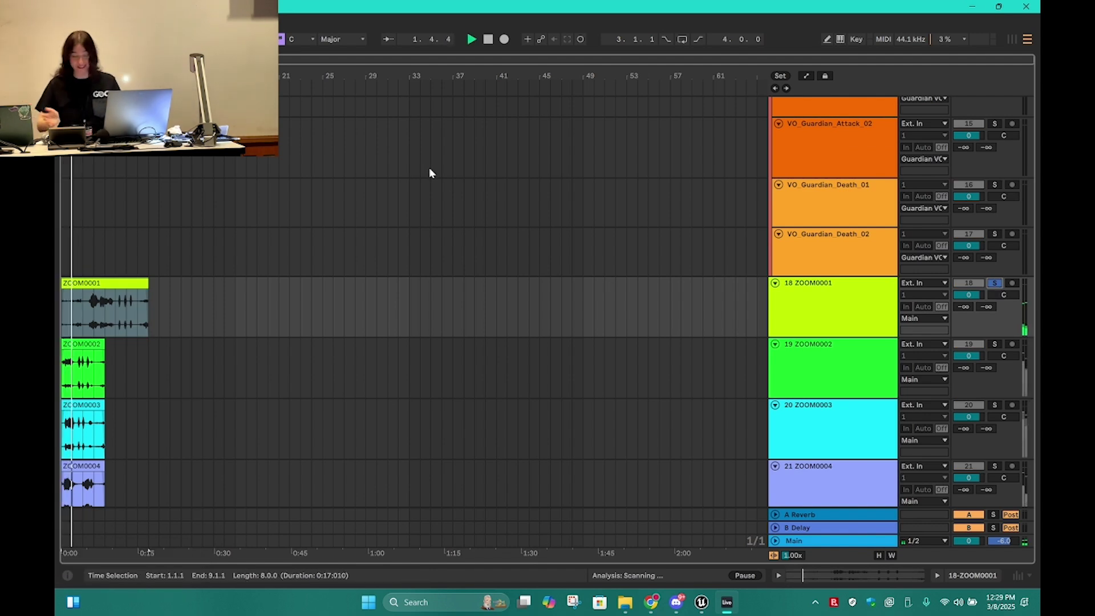
pyautogui.press('XF86AudioRaiseVolume')
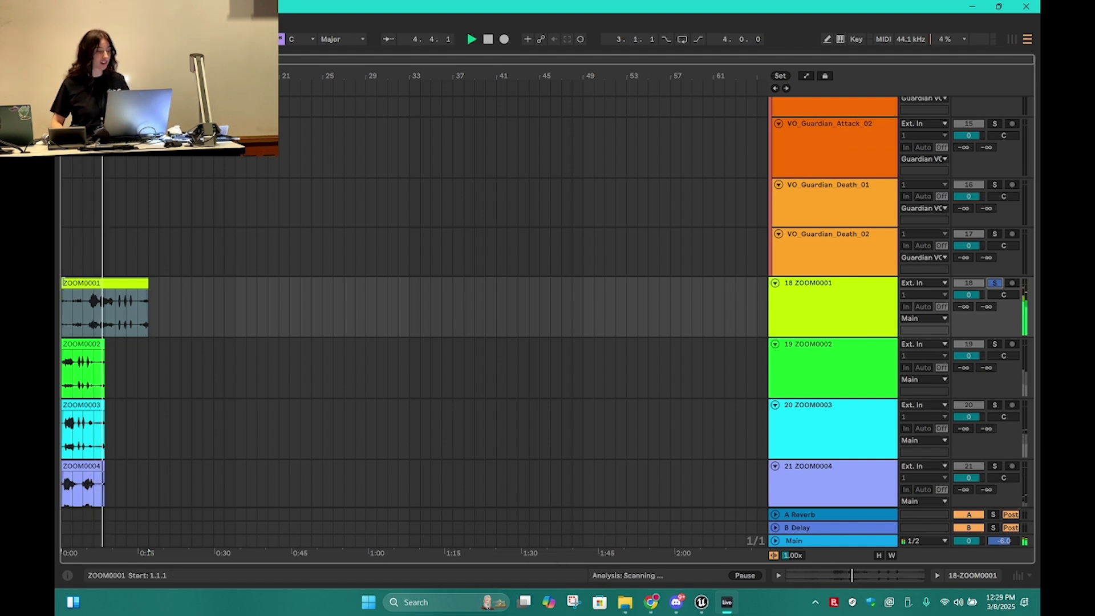
# - Place the three-bar ZOOM0001 segment at the start of the VO_Character_Effort_01 track
pyautogui.moveTo(63, 283); pyautogui.dragTo(74, 145)
pyautogui.keyDown('ctrl'); pyautogui.scroll(10, 73, 146); pyautogui.keyUp('ctrl')
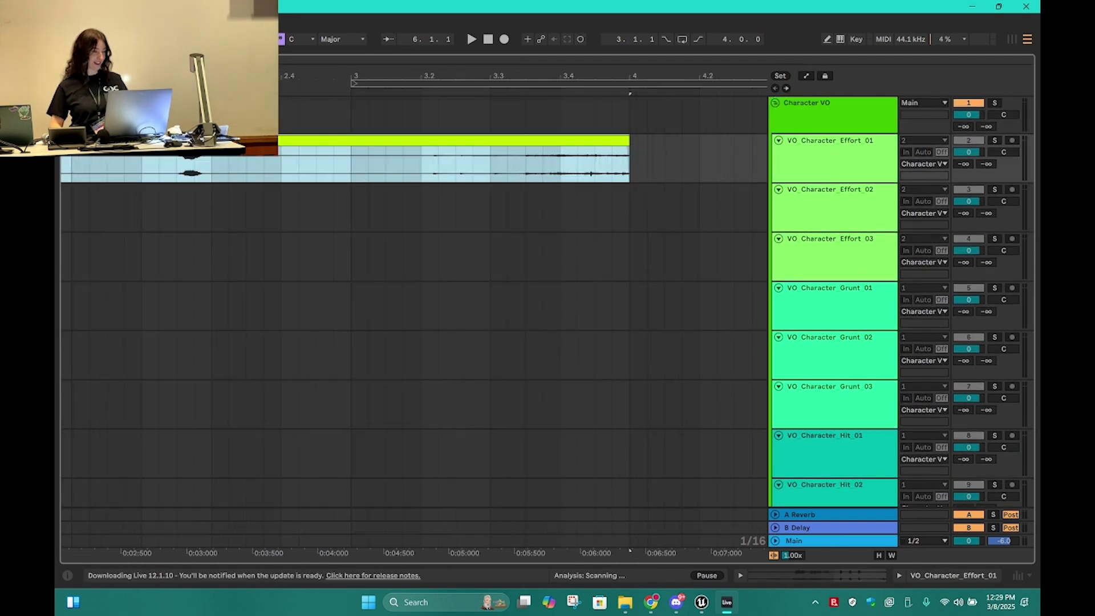
pyautogui.click(88, 165)
pyautogui.keyDown('ctrl'); pyautogui.scroll(-3, 89, 165); pyautogui.keyUp('ctrl')
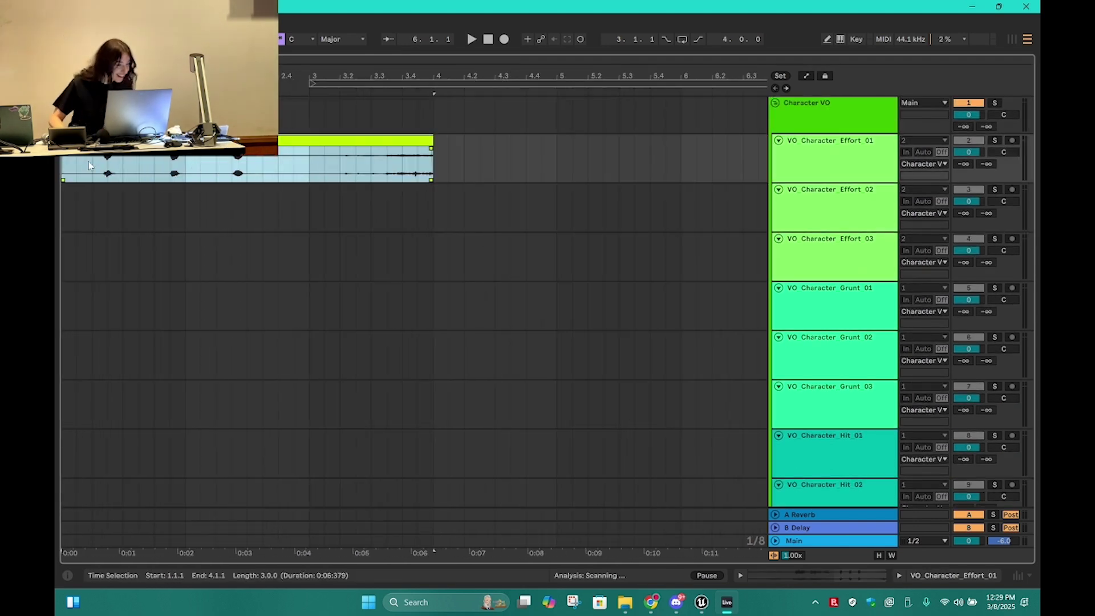
# - Turn off Snap to Grid and delete the silence before the first vocal effort in the ZOOM0001 clip
pyautogui.rightClick(105, 163)
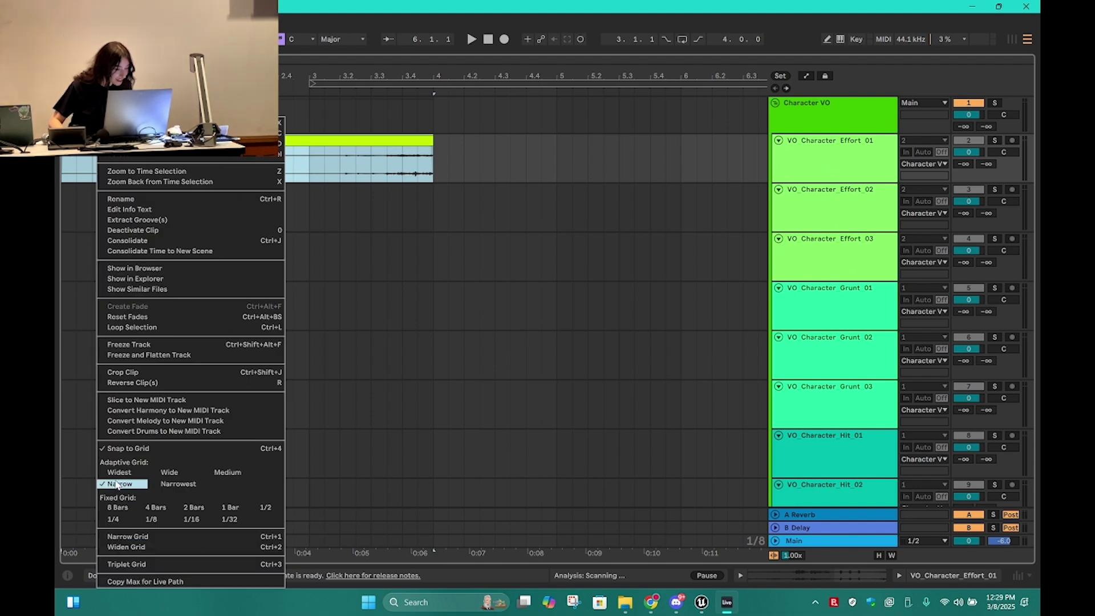
pyautogui.click(138, 449)
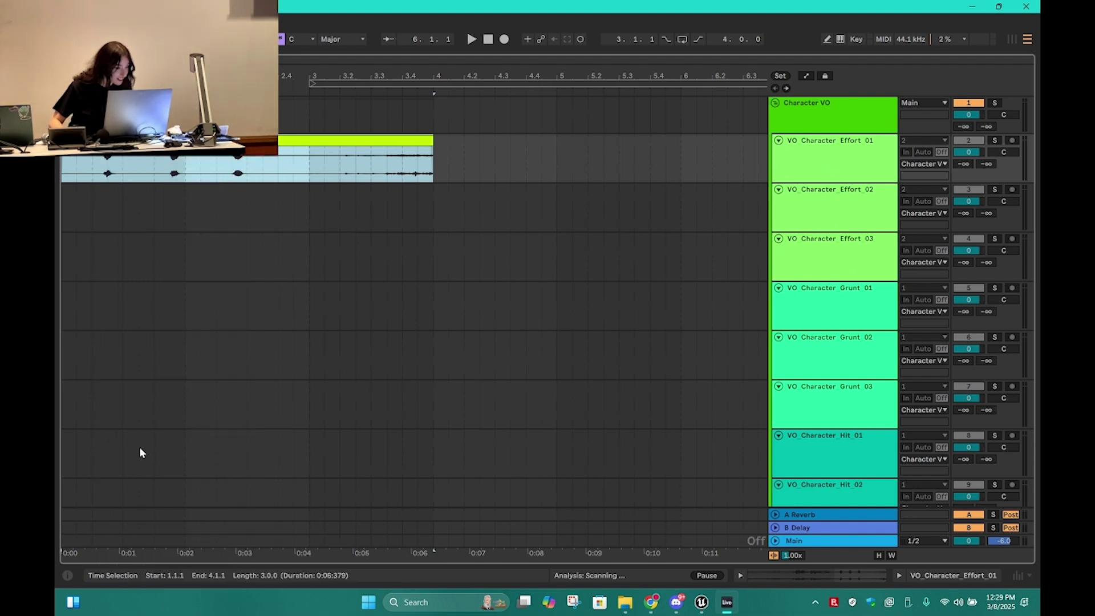
pyautogui.keyDown('ctrl'); pyautogui.scroll(6, 121, 156); pyautogui.keyUp('ctrl')
pyautogui.click(121, 156)
pyautogui.hotkey('ctrl', 'e')
pyautogui.click(105, 140)
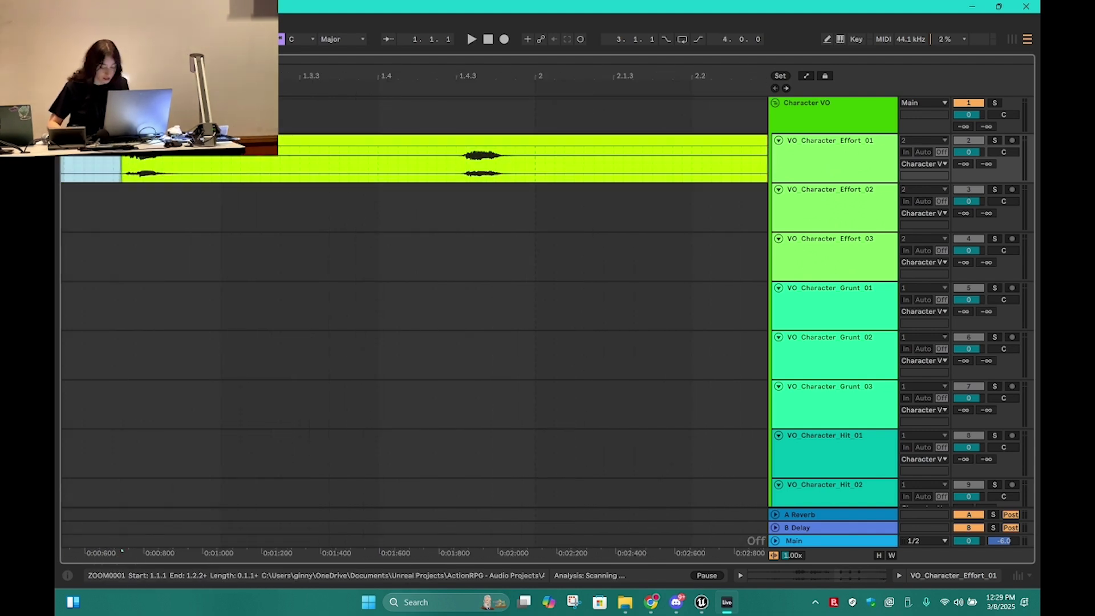
pyautogui.press('Delete')
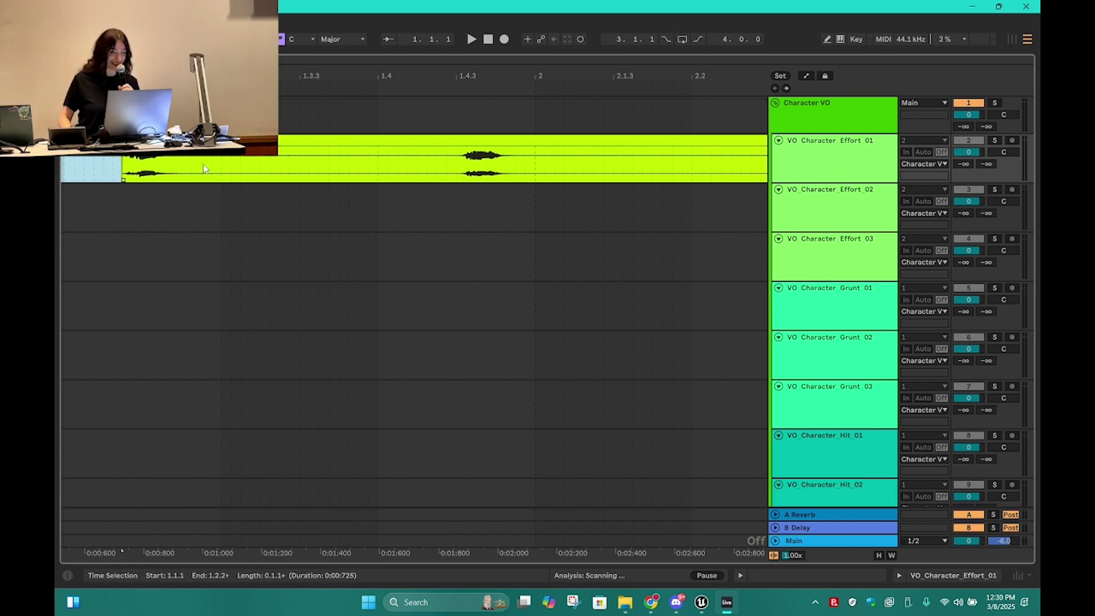
# - Delete the silent gap after the first effort, from about 1.0 to 1.8 s, and move the first effort clip to the timeline start
pyautogui.moveTo(217, 165); pyautogui.dragTo(481, 164)
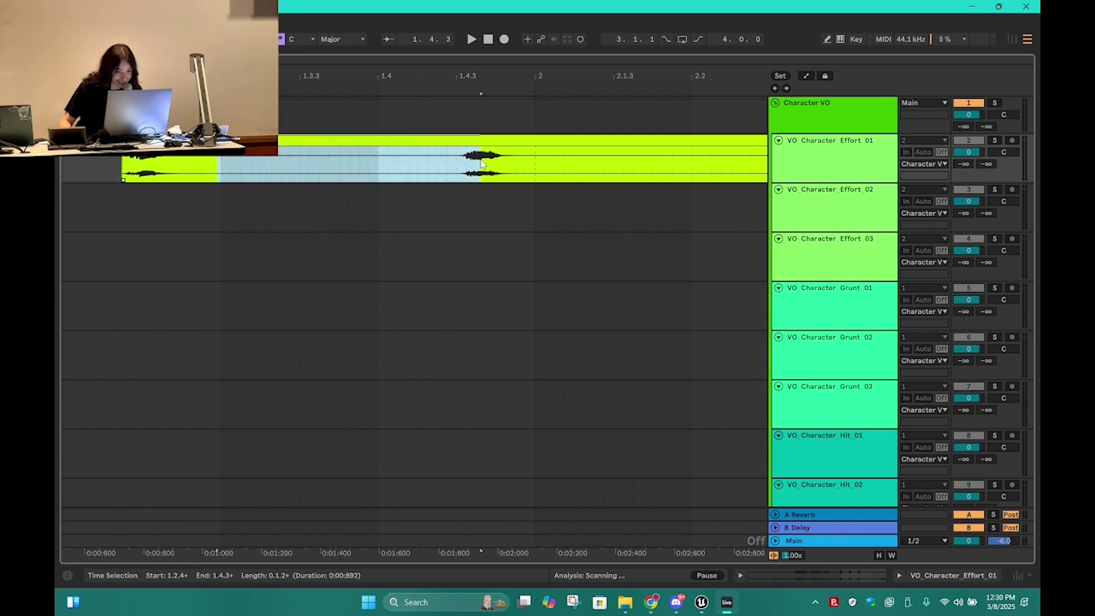
pyautogui.hotkey('ctrl', 'e')
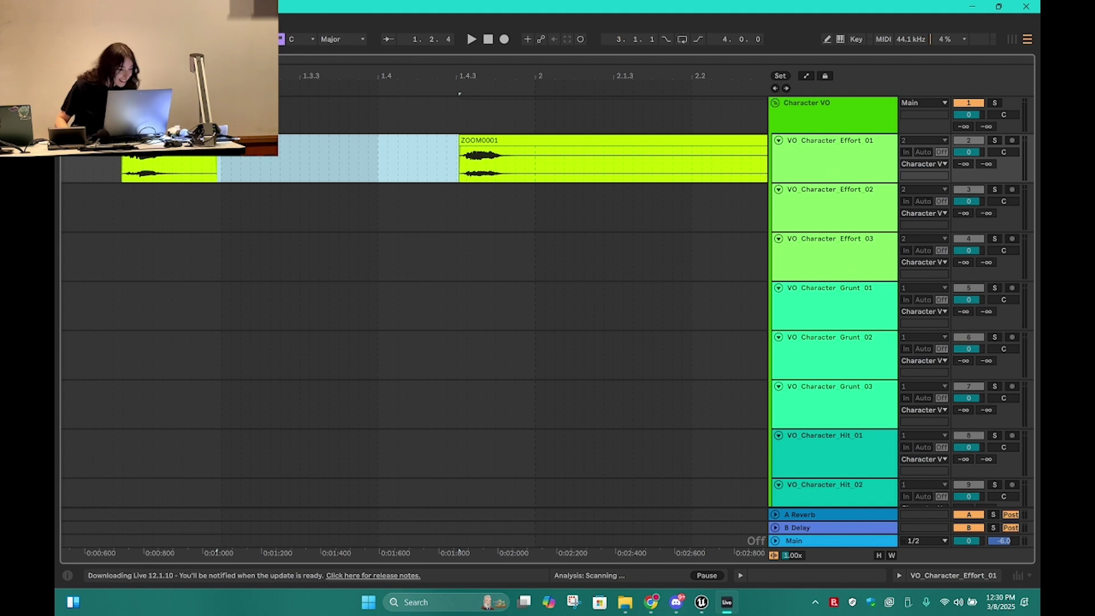
pyautogui.keyDown('ctrl'); pyautogui.scroll(-10, 240, 190); pyautogui.keyUp('ctrl')
pyautogui.keyDown('ctrl'); pyautogui.scroll(10, 67, 551); pyautogui.keyUp('ctrl')
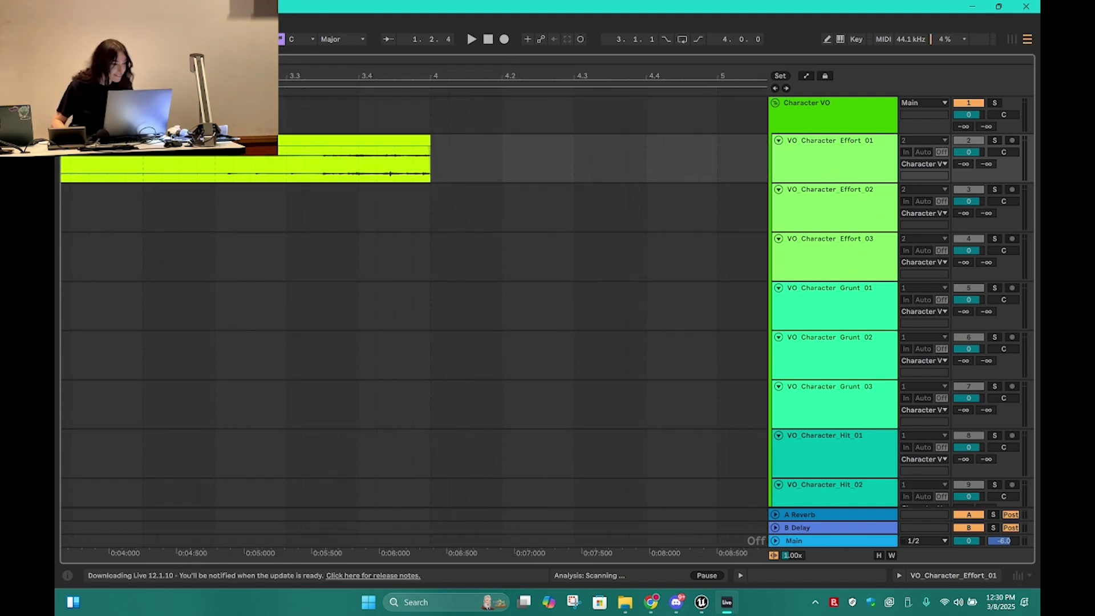
pyautogui.hscroll(-3, 215, 193)
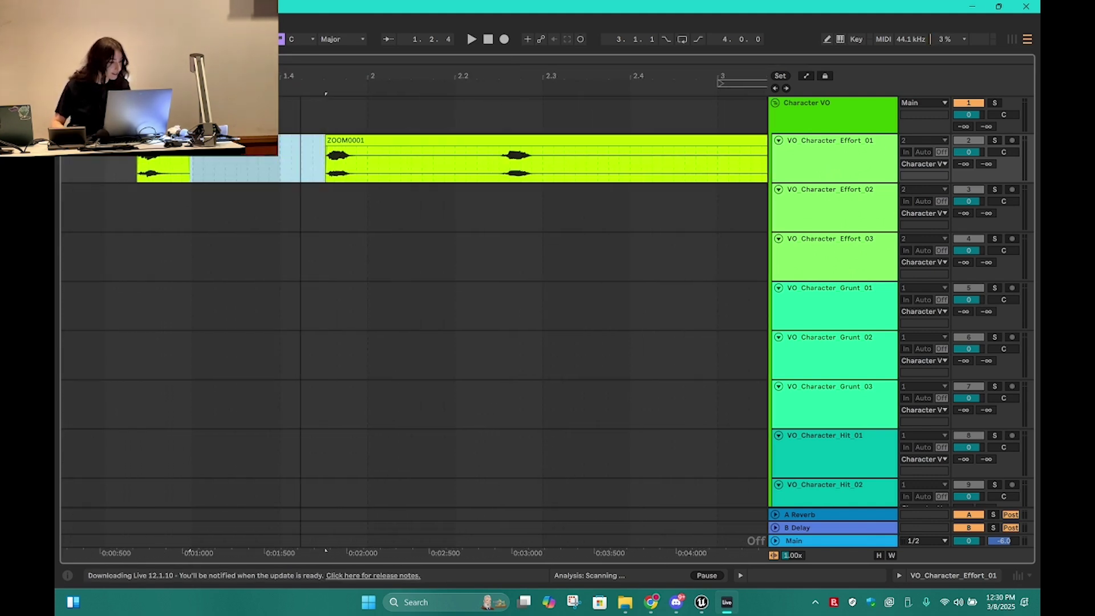
pyautogui.click(213, 141)
pyautogui.moveTo(212, 148); pyautogui.dragTo(93, 148)
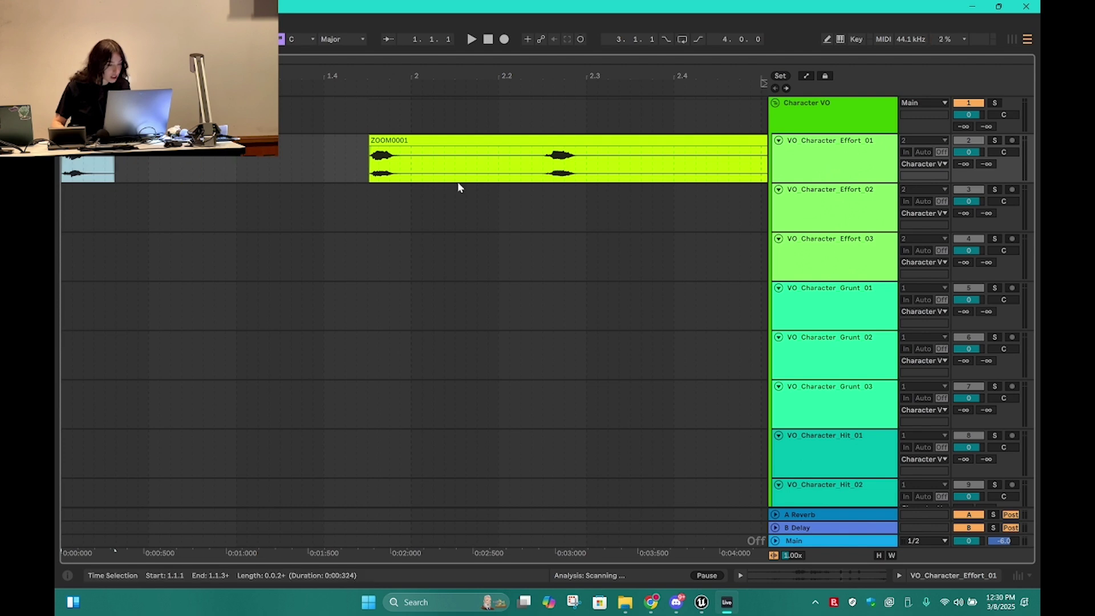
# - Split off the second effort and move it to about 0.86 s, and delete the silence before the third effort
pyautogui.click(406, 158)
pyautogui.hotkey('ctrl', 'e')
pyautogui.keyDown('ctrl'); pyautogui.moveTo(403, 157); pyautogui.dragTo(234, 158); pyautogui.keyUp('ctrl')
pyautogui.moveTo(543, 165); pyautogui.dragTo(372, 177)
pyautogui.press('Delete')
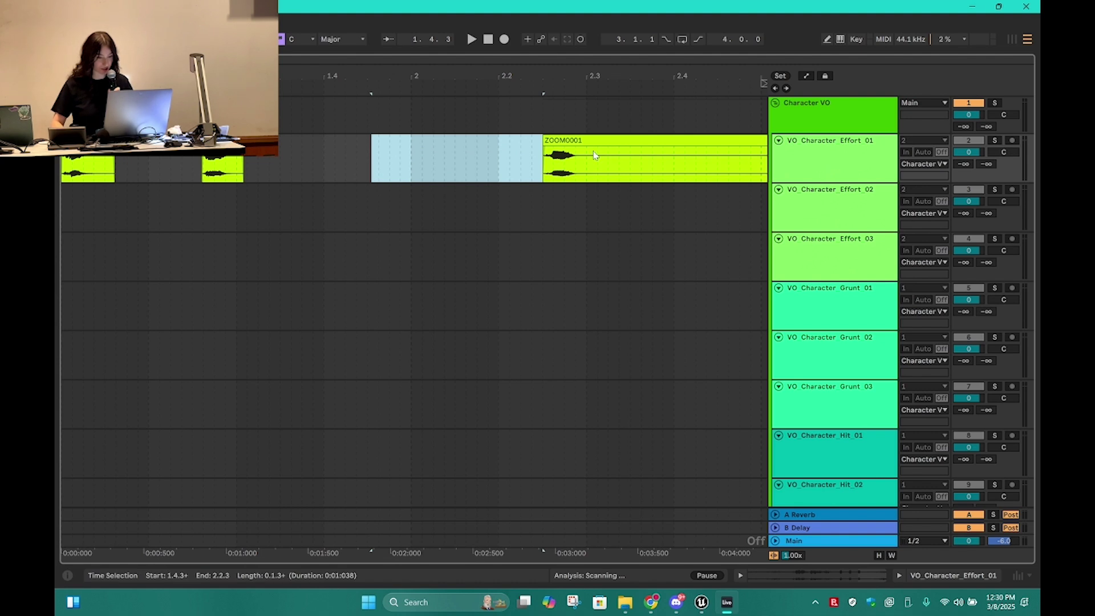
# - Delete the silence after the third vocal effort and the leftover tail of the ZOOM0001 clip on VO_Character_Effort_01
pyautogui.moveTo(591, 166); pyautogui.dragTo(711, 168)
pyautogui.press('Delete')
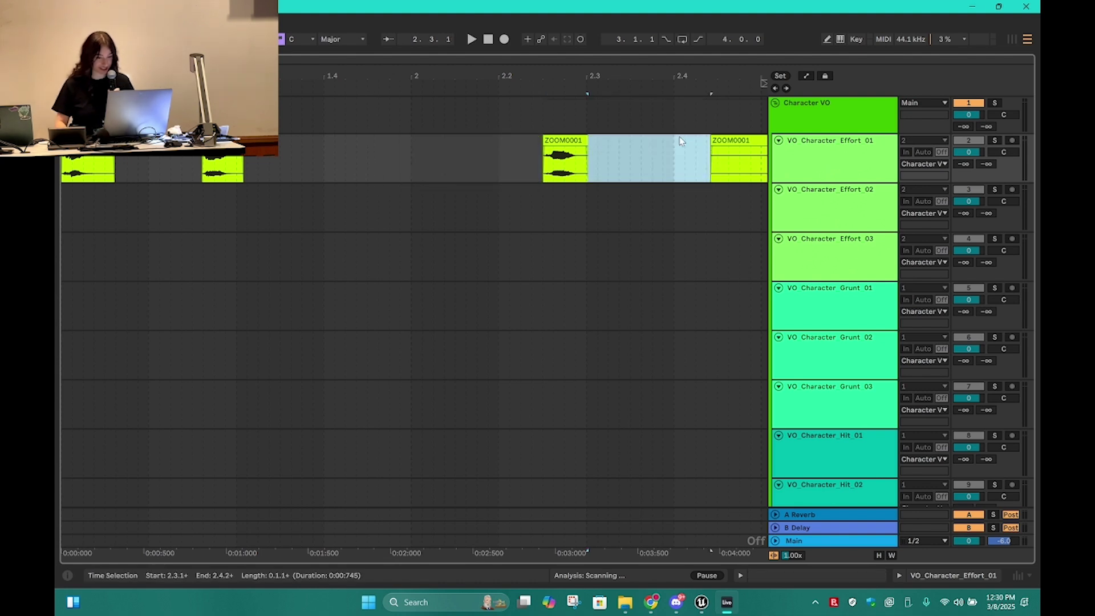
pyautogui.click(714, 137)
pyautogui.press('Delete')
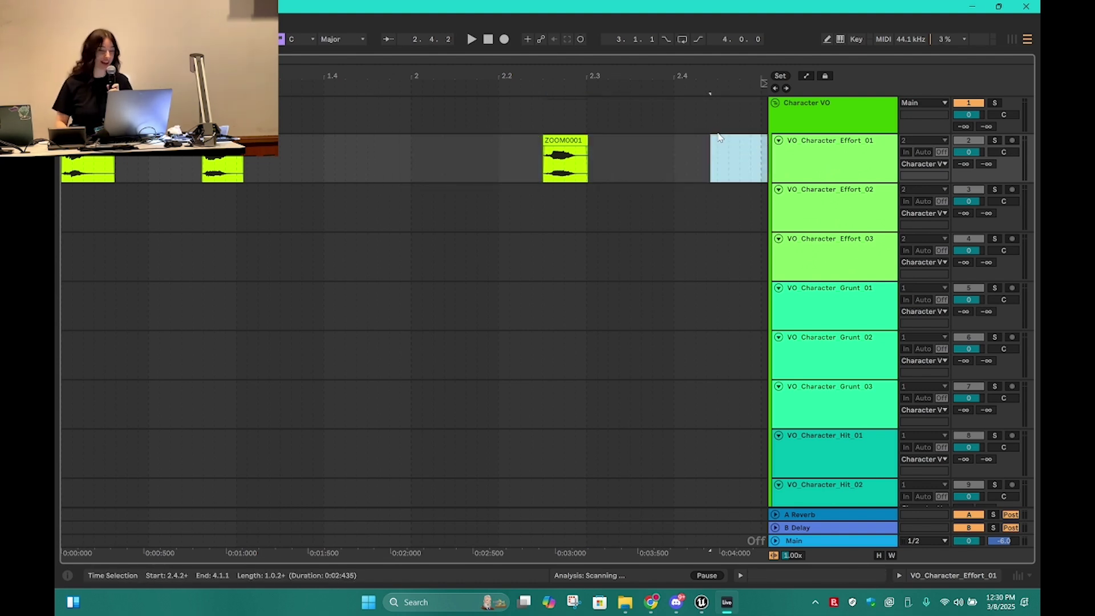
# - Set the fixed grid to 1 Bar and move the third ZOOM0001 effort clip to the start of bar 2
pyautogui.rightClick(325, 170)
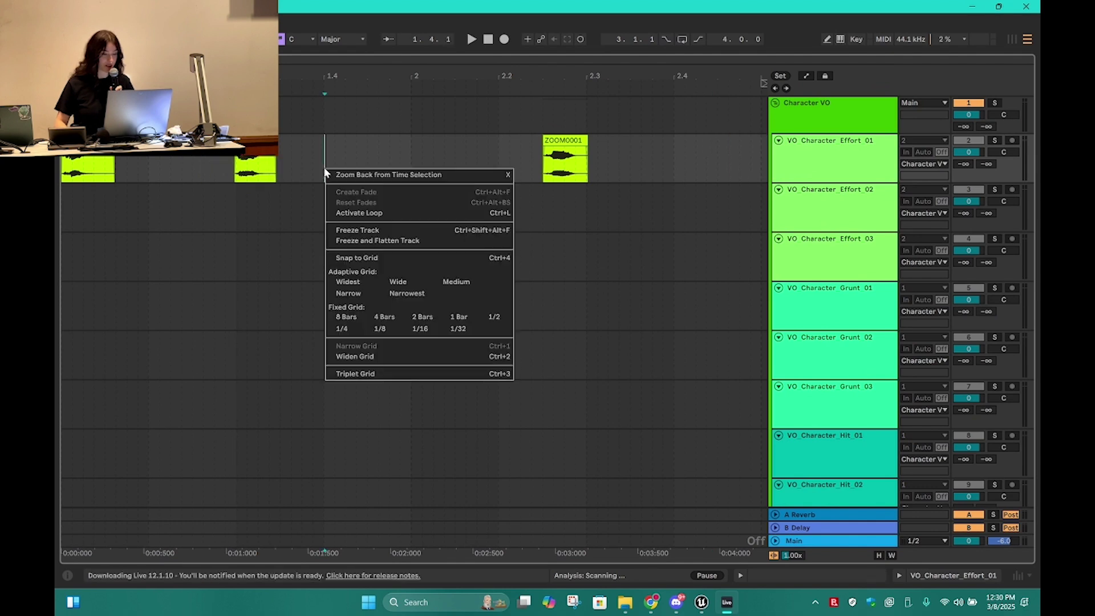
pyautogui.click(448, 319)
pyautogui.click(246, 153)
pyautogui.click(253, 142)
pyautogui.click(576, 142)
pyautogui.moveTo(576, 141); pyautogui.dragTo(434, 152)
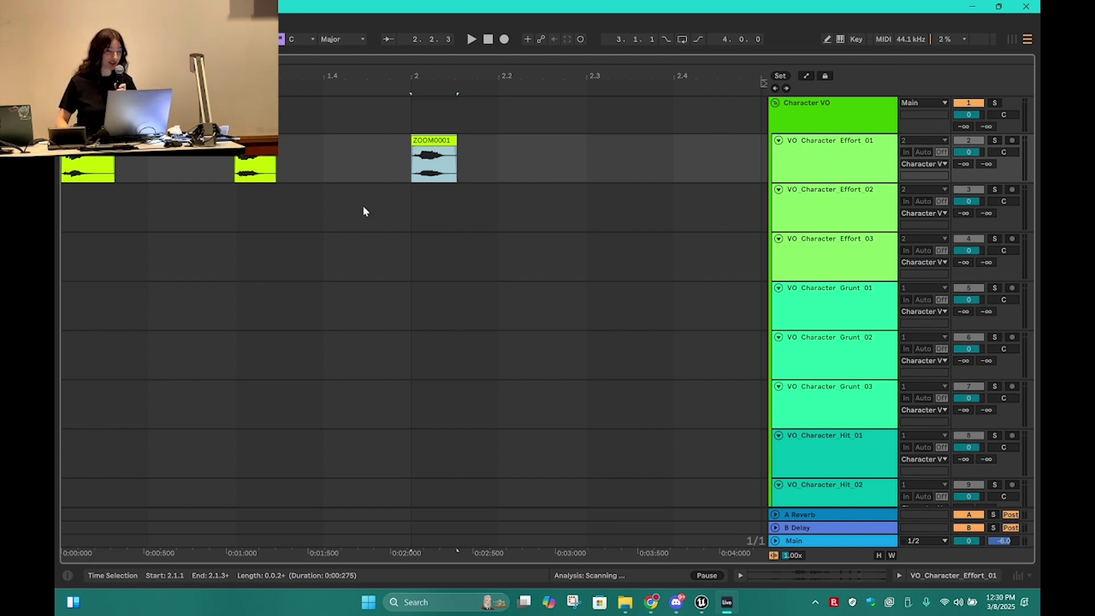
# - Set the arrangement's fixed grid to 1/32
pyautogui.click(440, 138)
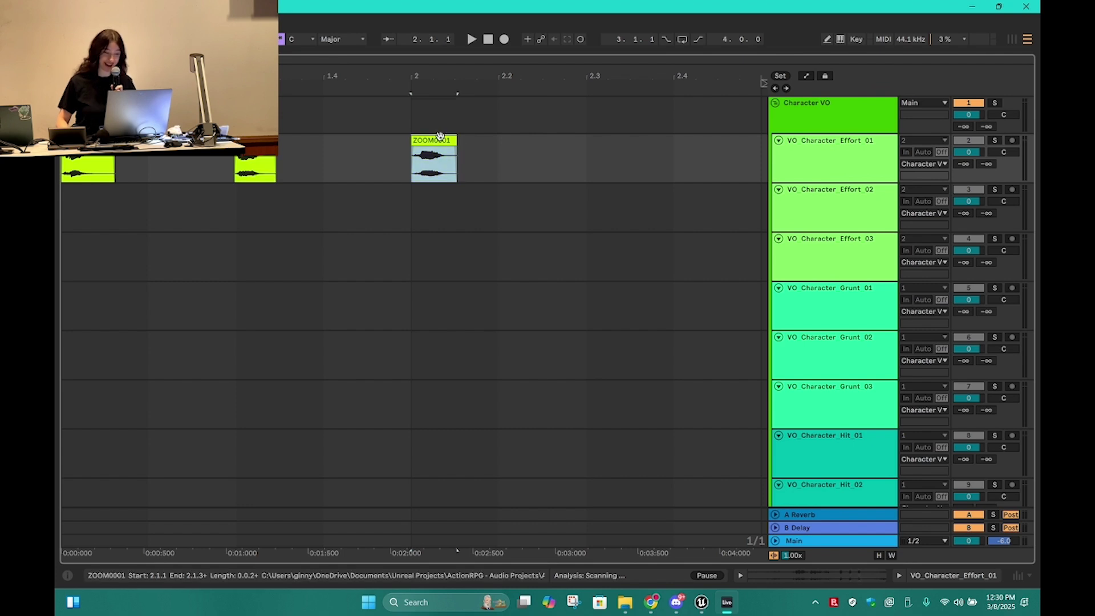
pyautogui.rightClick(178, 158)
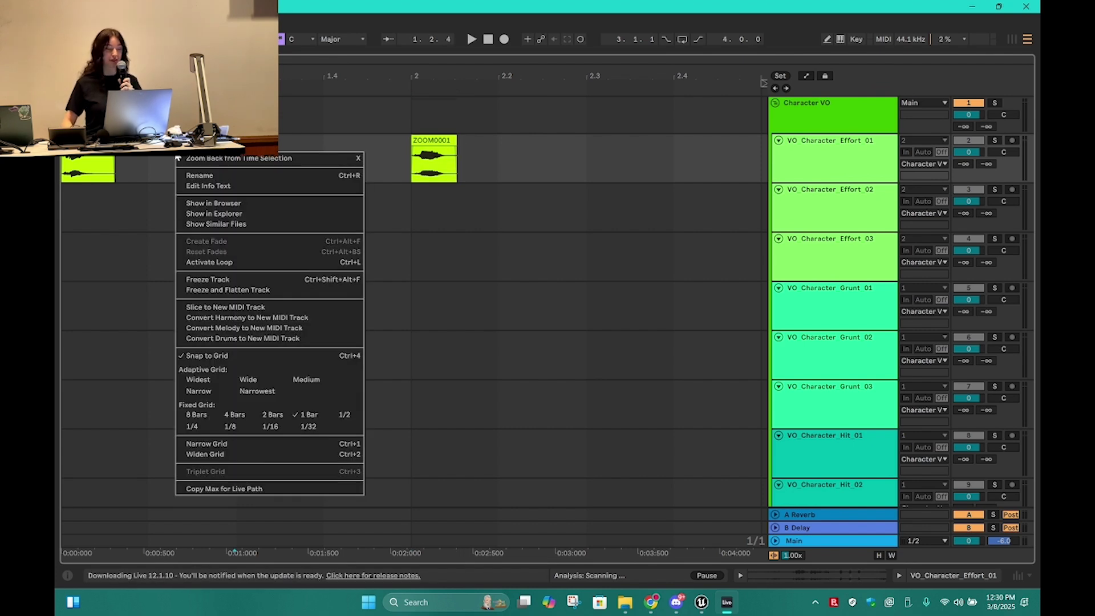
pyautogui.click(308, 426)
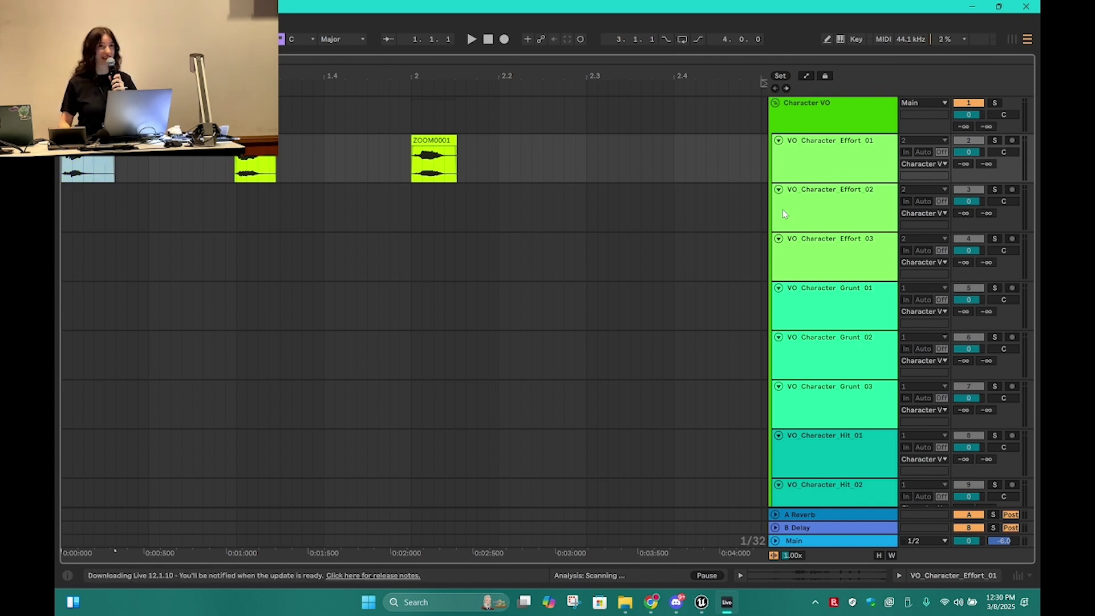
# - Delete the opening of the ZOOM0002 clip, about 3.46 s, up to its first isolated vocal effort
pyautogui.scroll(-10, 399, 374)
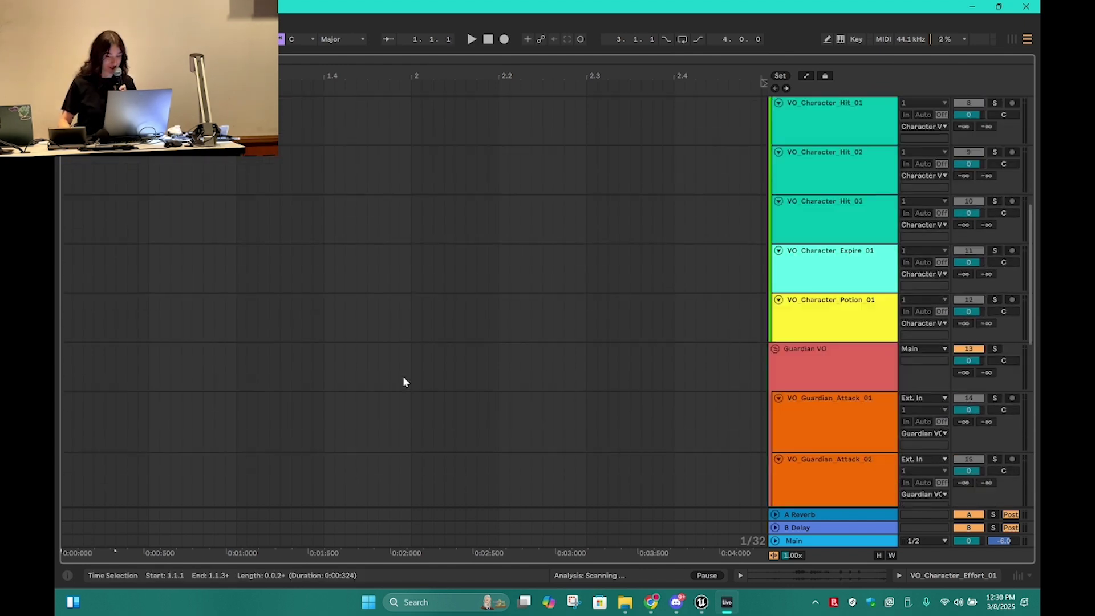
pyautogui.scroll(-8, 403, 381)
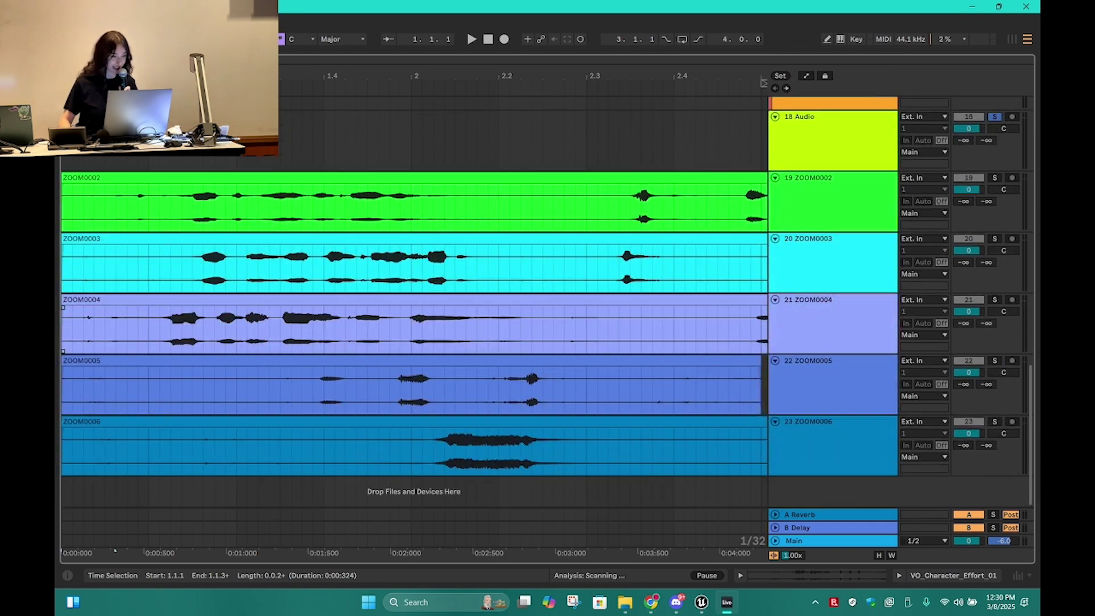
pyautogui.keyDown('ctrl'); pyautogui.scroll(-4, 371, 212); pyautogui.keyUp('ctrl')
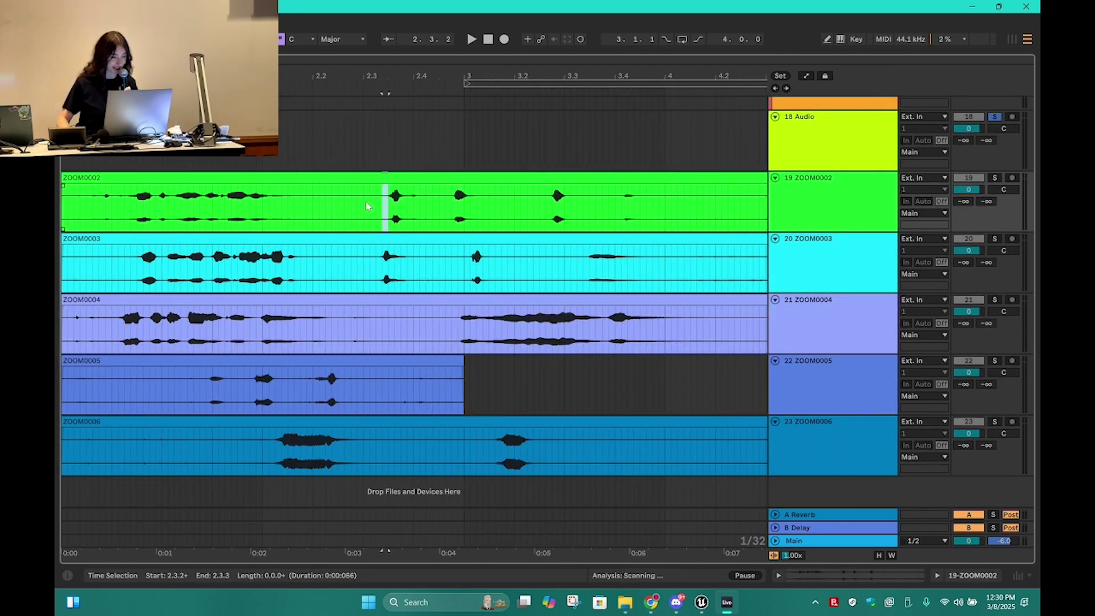
pyautogui.moveTo(389, 205); pyautogui.dragTo(57, 202)
pyautogui.press('Delete')
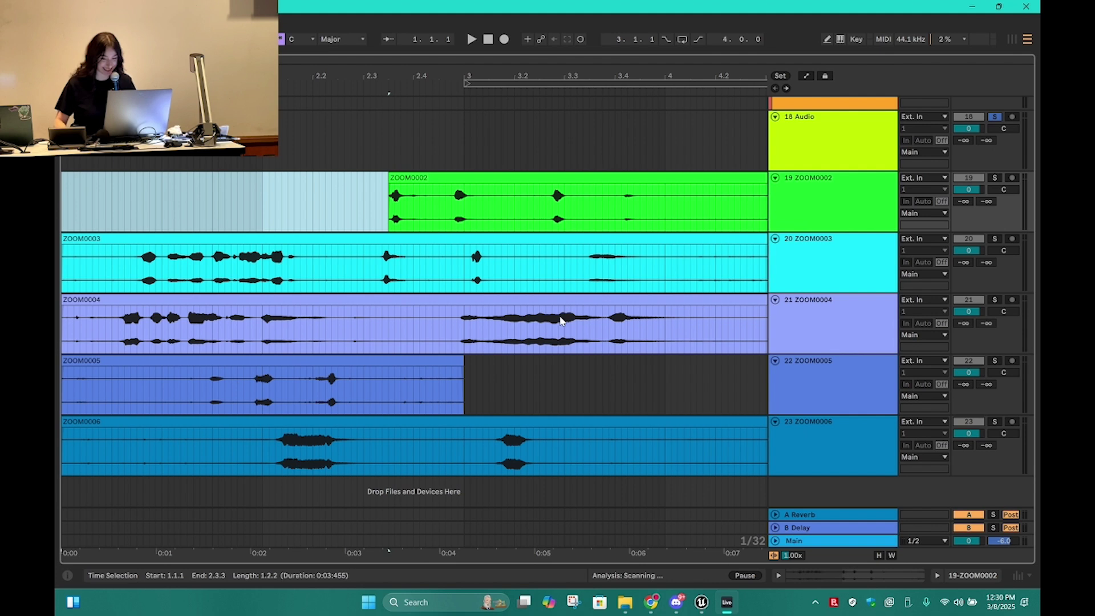
# - Split the ZOOM0002 clip around its efforts and delete the silent gaps between the first, second and third efforts
pyautogui.click(419, 205)
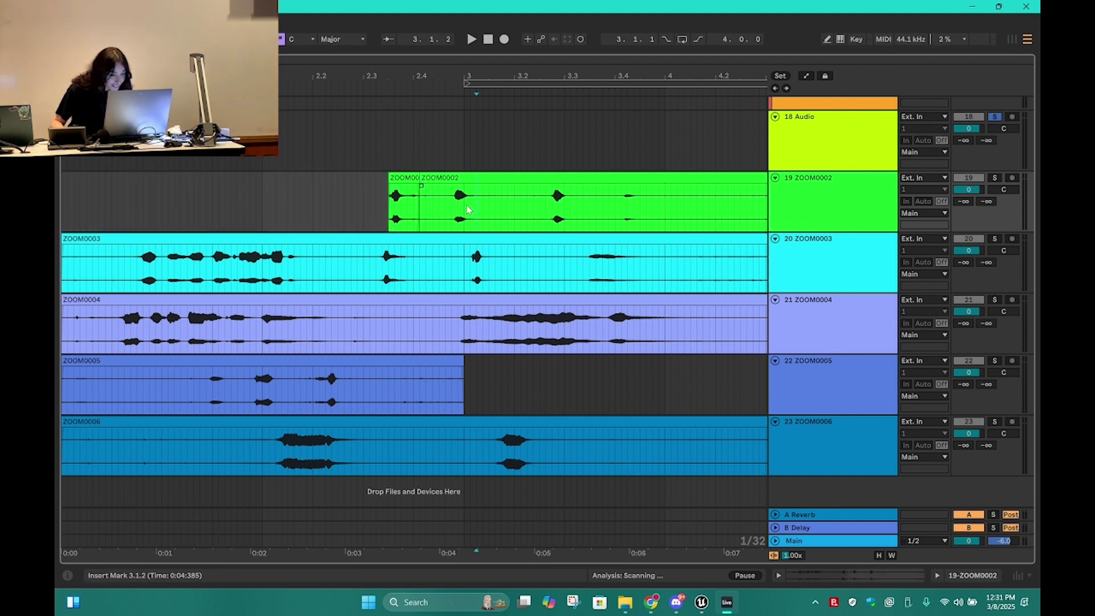
pyautogui.hotkey('ctrl', 'e')
pyautogui.click(432, 177)
pyautogui.press('Delete')
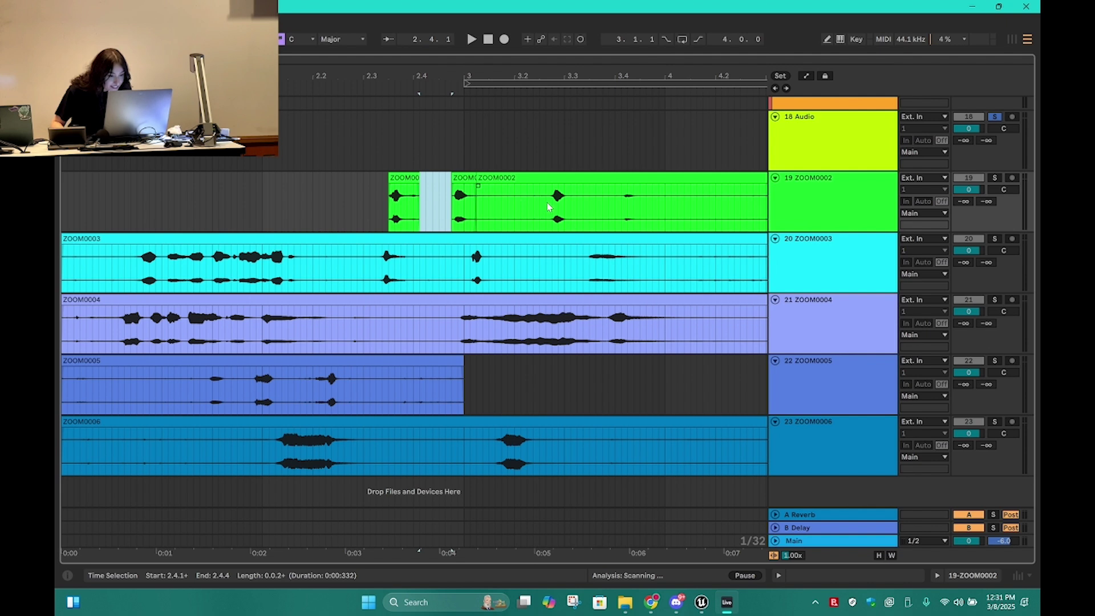
pyautogui.moveTo(545, 205); pyautogui.dragTo(483, 214)
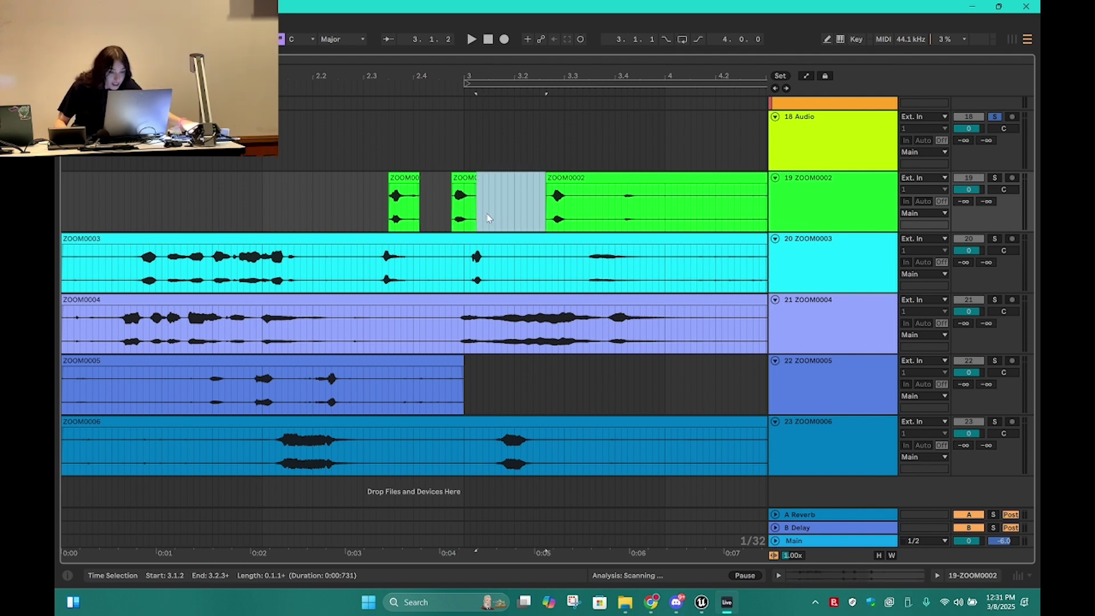
pyautogui.press('Delete')
# - Delete the audio after the third ZOOM0002 effort, including the remaining tail of the clip
pyautogui.moveTo(571, 208); pyautogui.dragTo(665, 179)
pyautogui.press('Delete')
pyautogui.click(668, 178)
pyautogui.press('Delete')
pyautogui.keyDown('ctrl'); pyautogui.scroll(-5, 128, 199); pyautogui.keyUp('ctrl')
pyautogui.keyDown('ctrl'); pyautogui.scroll(5, 63, 186); pyautogui.keyUp('ctrl')
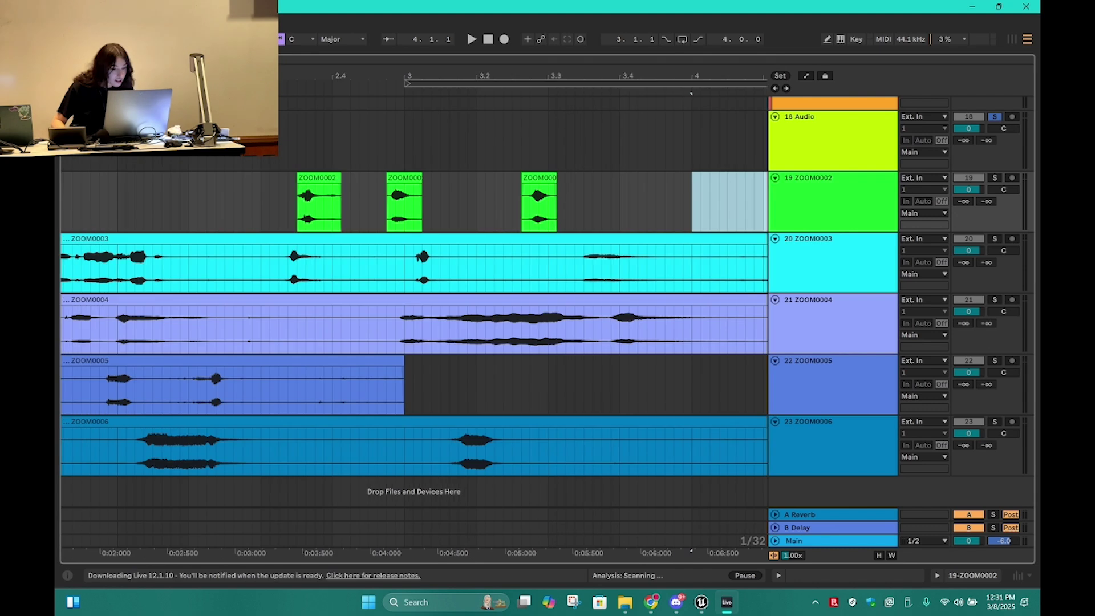
# - Move the three ZOOM0002 effort clips together onto the VO_Character_Effort_02 track
pyautogui.hscroll(-5, 487, 196)
pyautogui.keyDown('ctrl'); pyautogui.scroll(-5, 229, 184); pyautogui.keyUp('ctrl')
pyautogui.moveTo(228, 189); pyautogui.dragTo(460, 200)
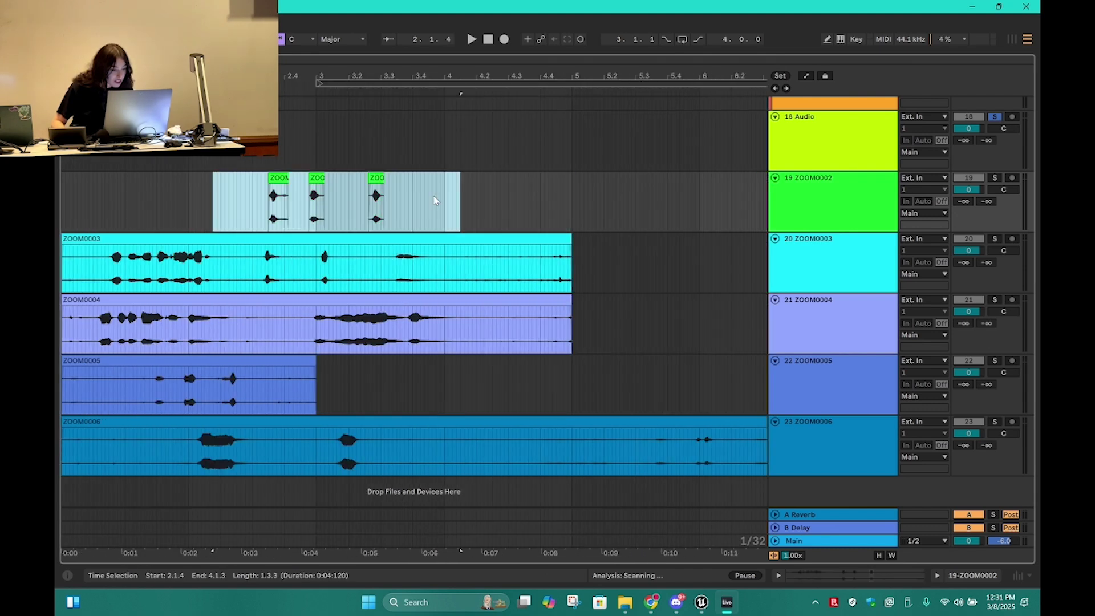
pyautogui.moveTo(372, 200); pyautogui.dragTo(371, 88)
pyautogui.moveTo(371, 89); pyautogui.dragTo(252, 201)
pyautogui.moveTo(212, 61)
pyautogui.mouseDown()
pyautogui.moveTo(214, 97)
pyautogui.moveTo(213, 74)
pyautogui.mouseUp()
pyautogui.click(215, 190)
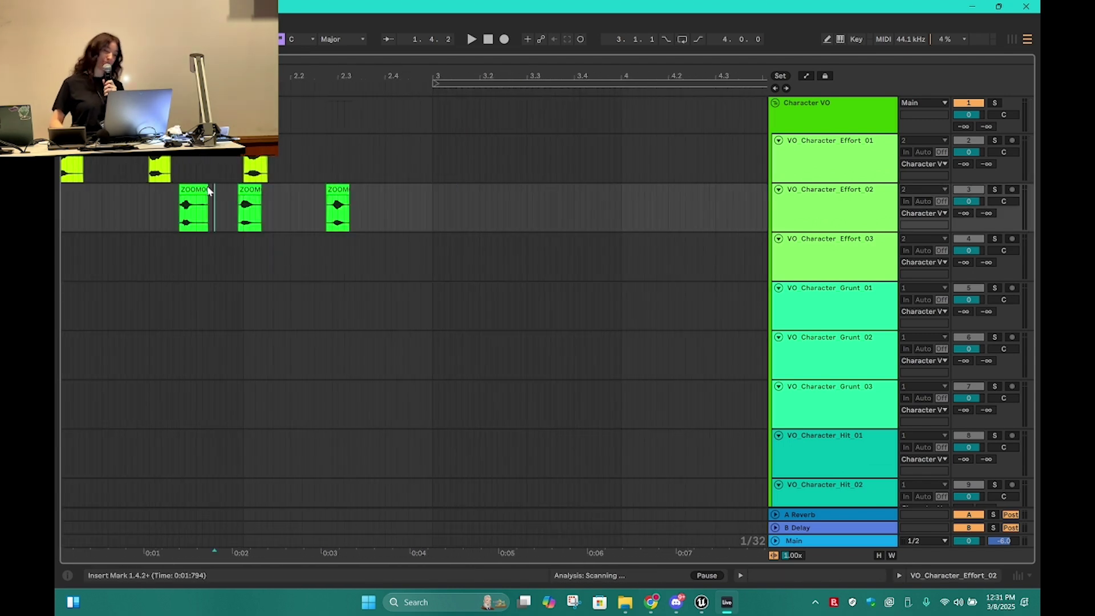
# - Line up the three ZOOM0002 clips directly under the Effort_01 clips, at the timeline start, about 1.06 s and bar 2
pyautogui.moveTo(194, 207); pyautogui.dragTo(71, 206)
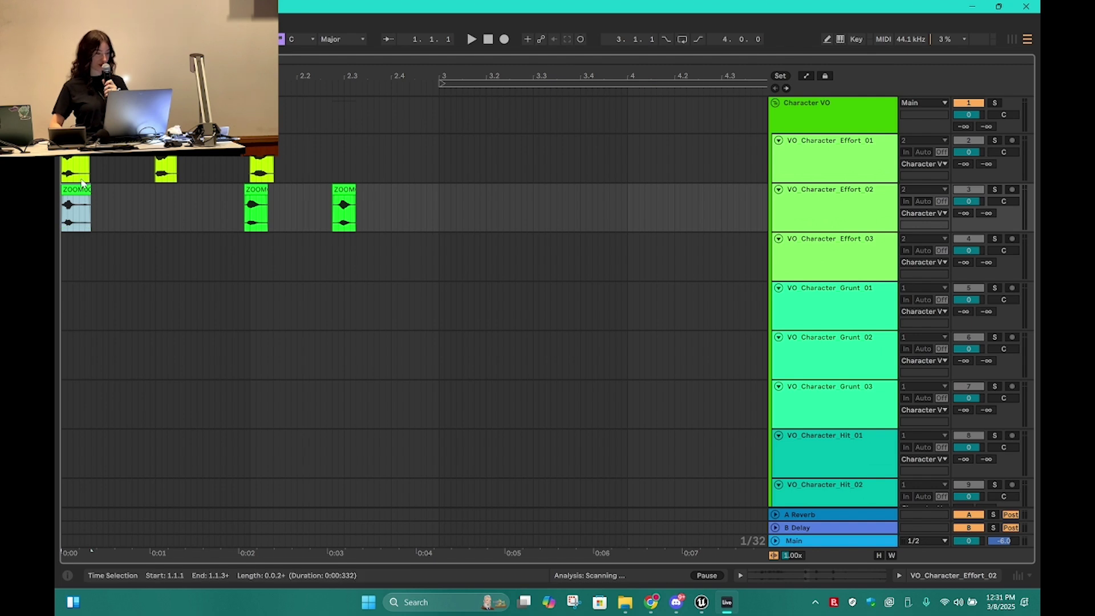
pyautogui.moveTo(253, 205); pyautogui.dragTo(165, 206)
pyautogui.moveTo(344, 205); pyautogui.dragTo(266, 205)
# - Solo the VO_Character_Effort_01 track and play it from the start to listen to its three efforts
pyautogui.scroll(-3, 290, 279)
pyautogui.scroll(3, 292, 299)
pyautogui.click(995, 141)
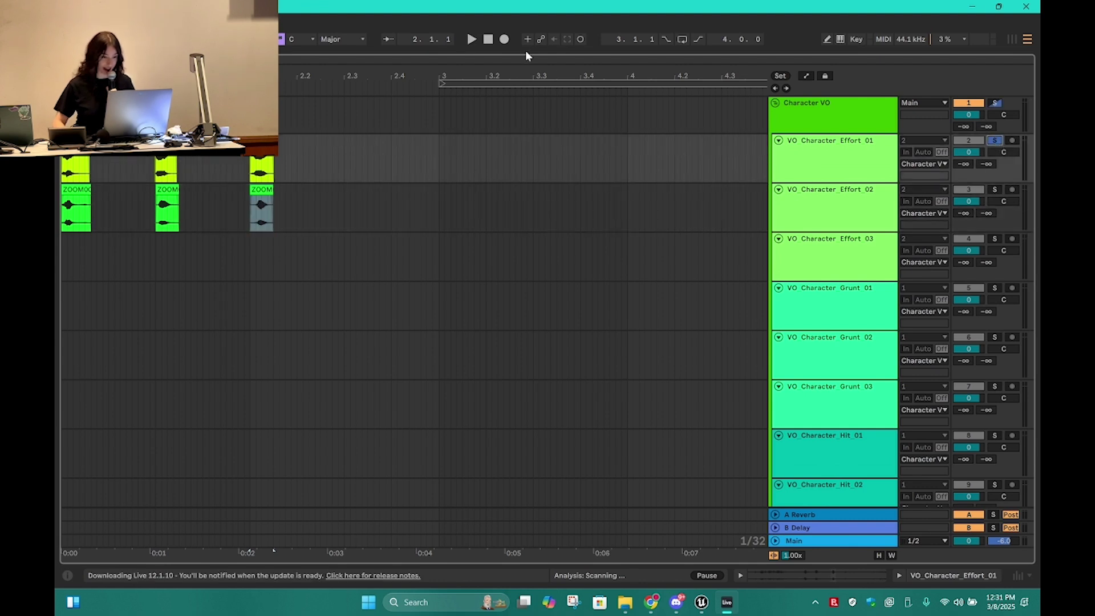
pyautogui.click(489, 39)
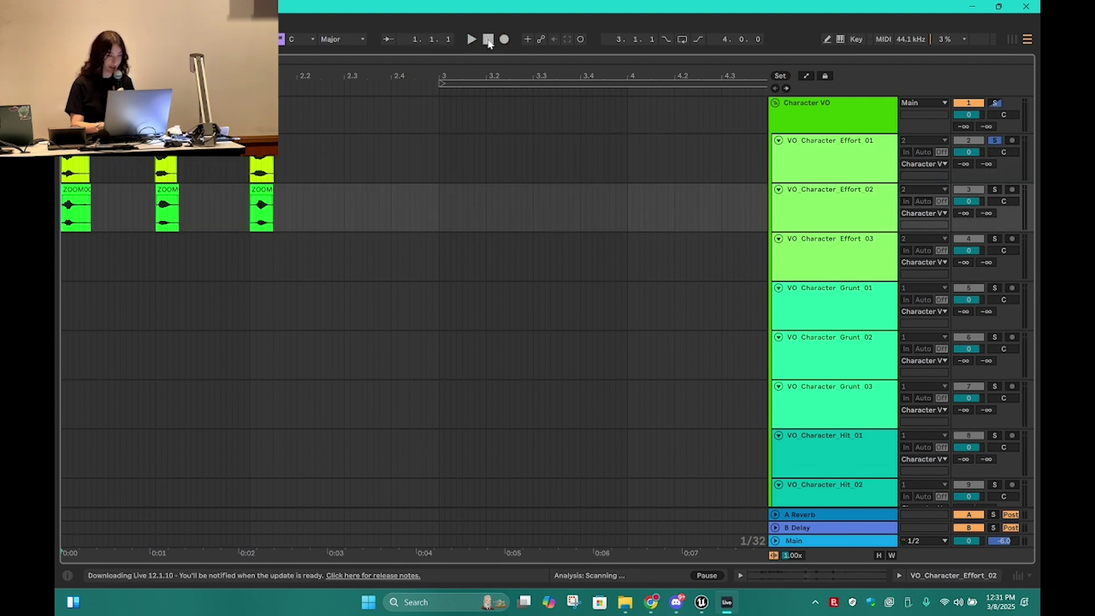
pyautogui.press('space')
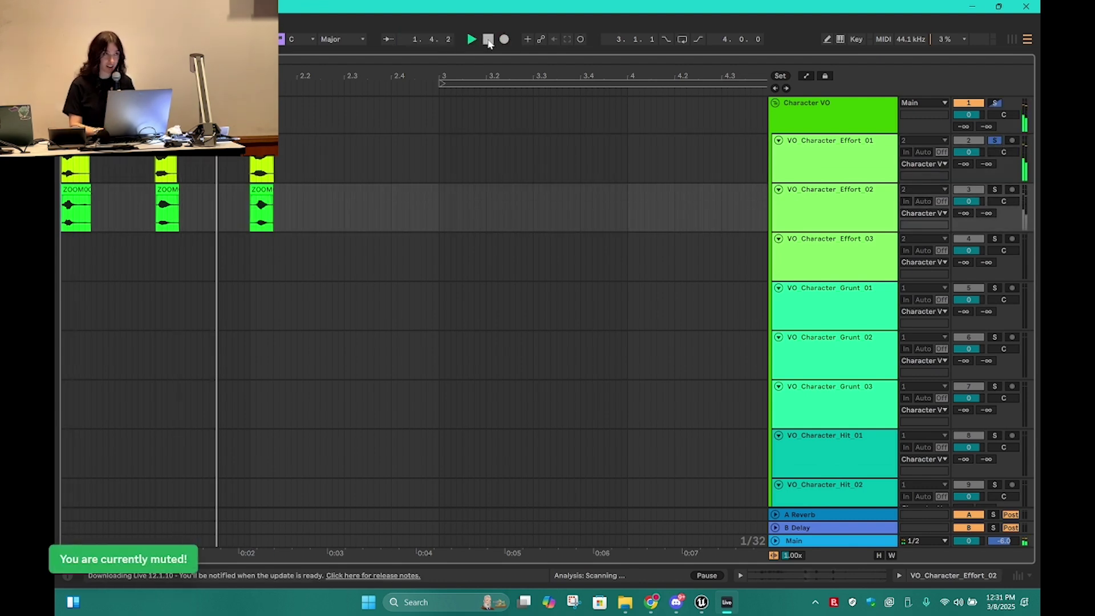
pyautogui.click(488, 40)
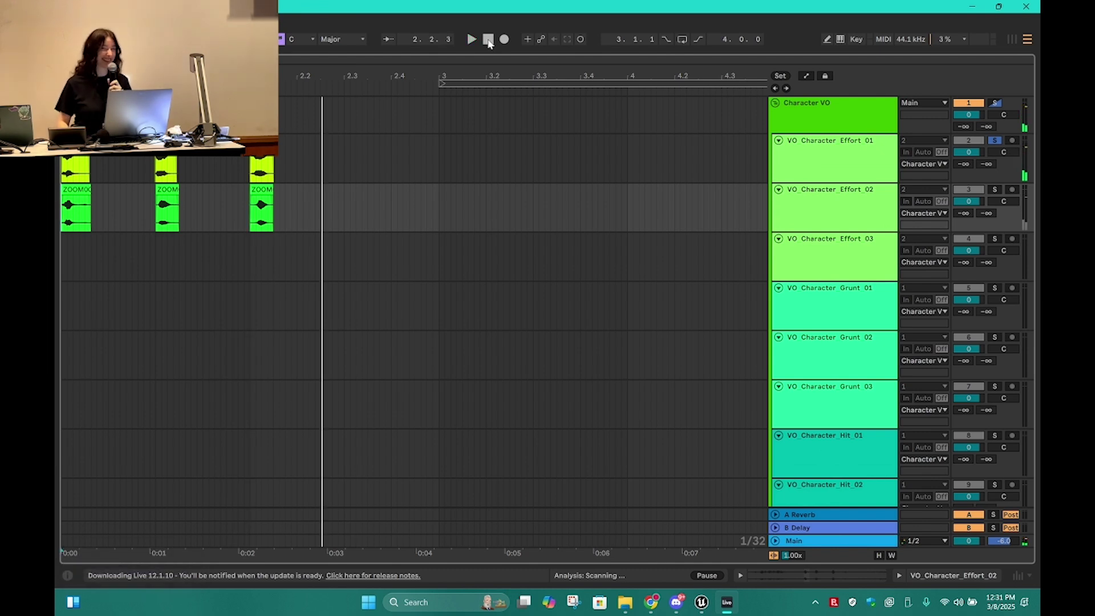
# - Delete the opening of the ZOOM0003 clip, about 3.39 s, up to its first isolated vocal effort
pyautogui.scroll(-10, 342, 251)
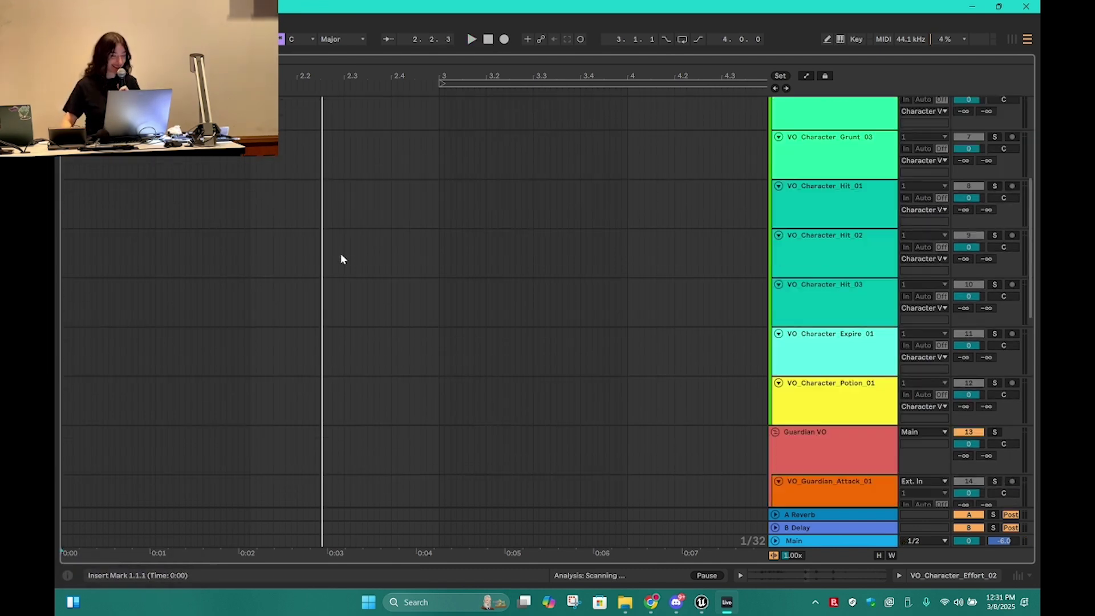
pyautogui.scroll(-8, 338, 280)
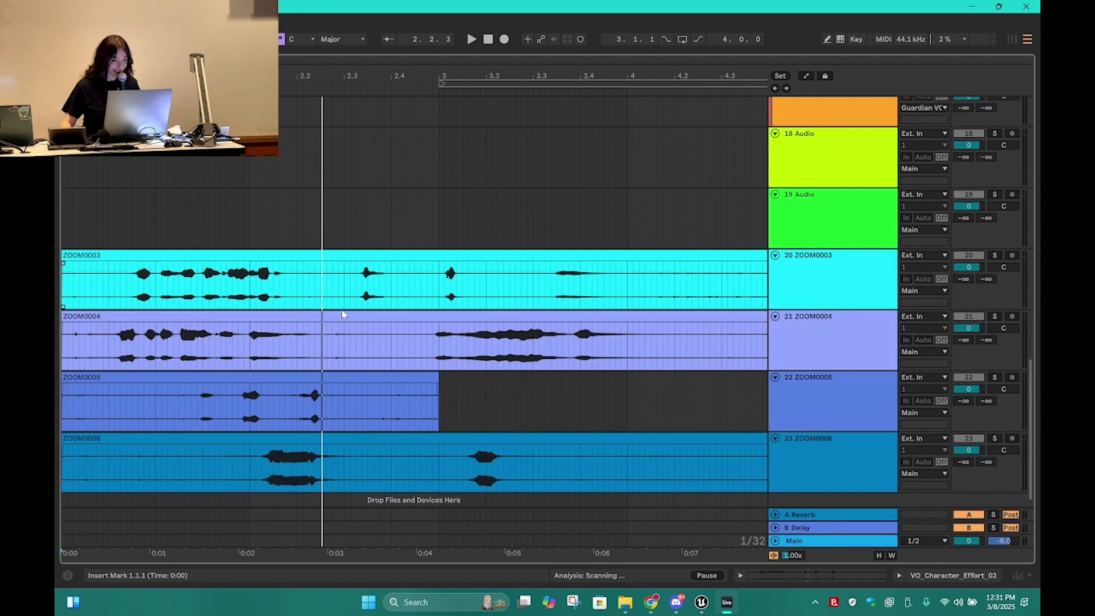
pyautogui.moveTo(361, 266); pyautogui.dragTo(56, 294)
pyautogui.press('Delete')
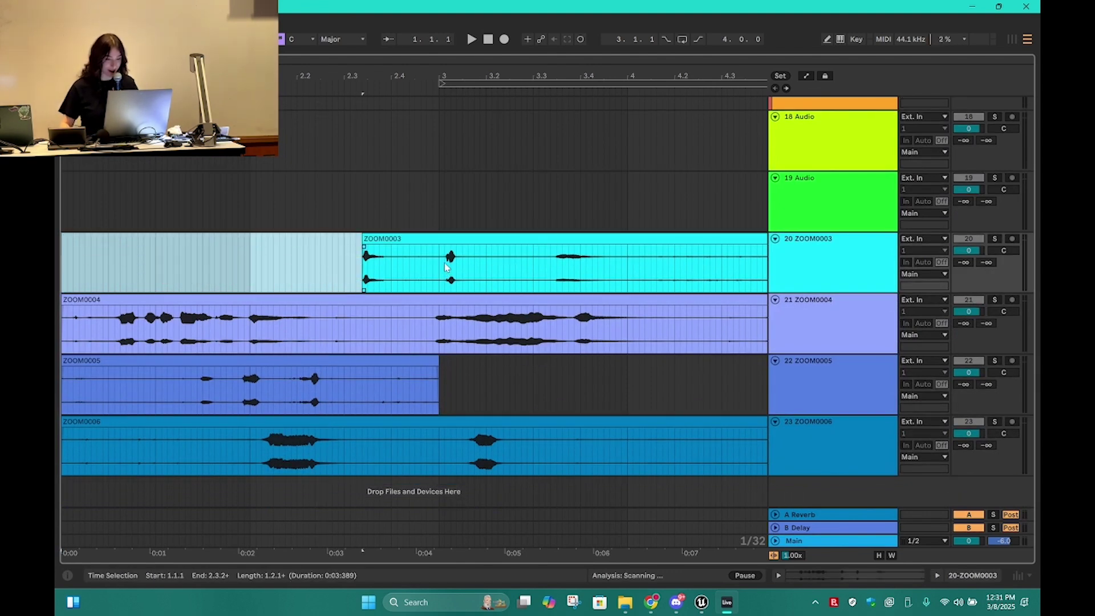
# - Delete the silent gaps between the three ZOOM0003 efforts and everything after the third effort
pyautogui.moveTo(387, 270); pyautogui.dragTo(456, 273)
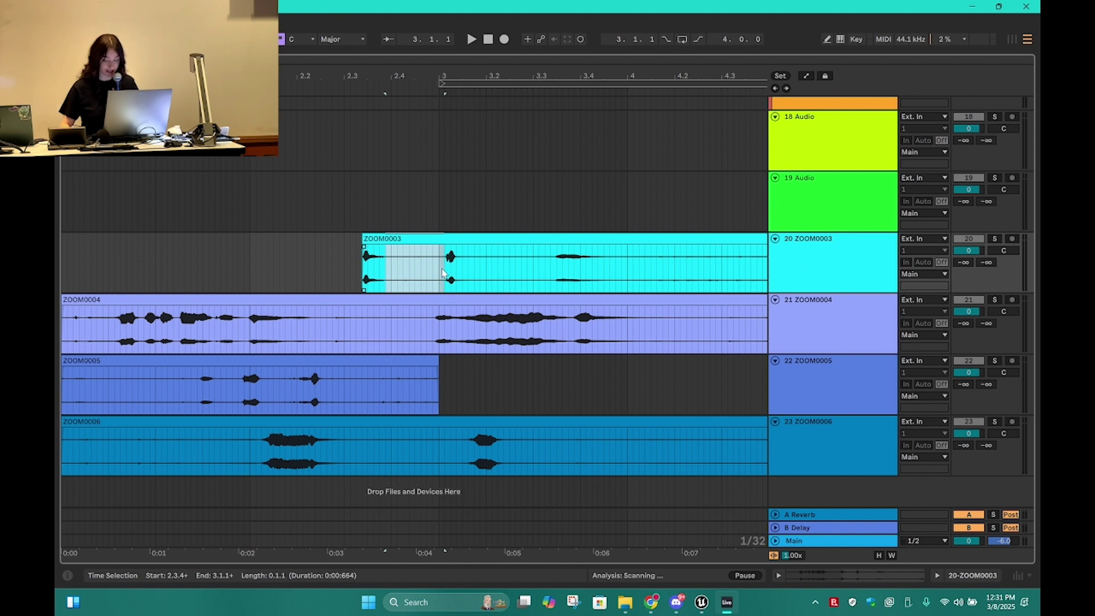
pyautogui.moveTo(458, 251); pyautogui.dragTo(496, 265)
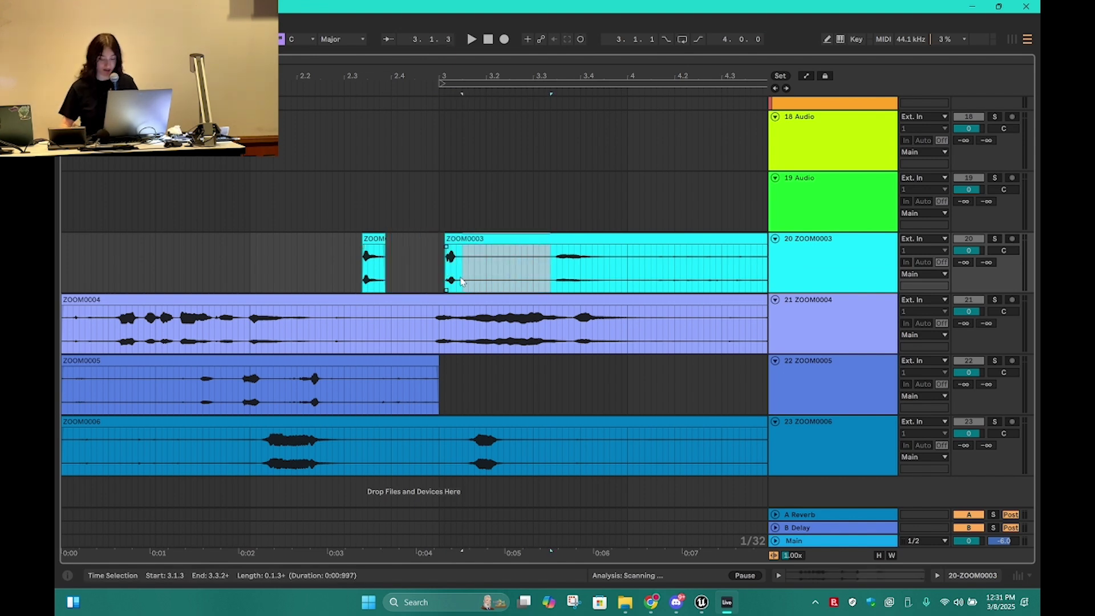
pyautogui.moveTo(618, 256); pyautogui.dragTo(672, 258)
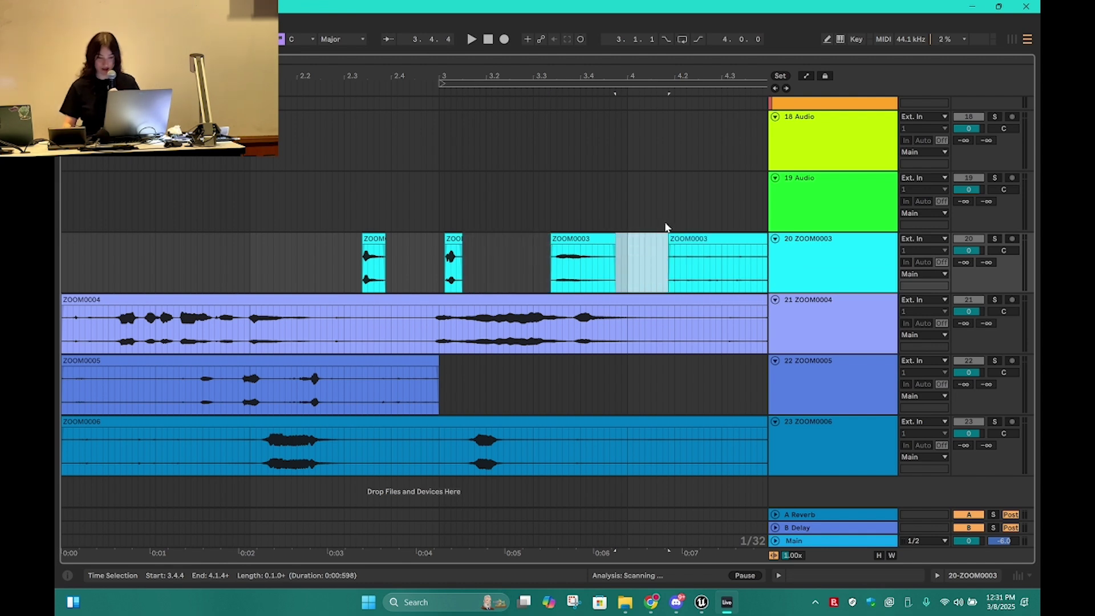
pyautogui.press('Delete')
pyautogui.click(697, 246)
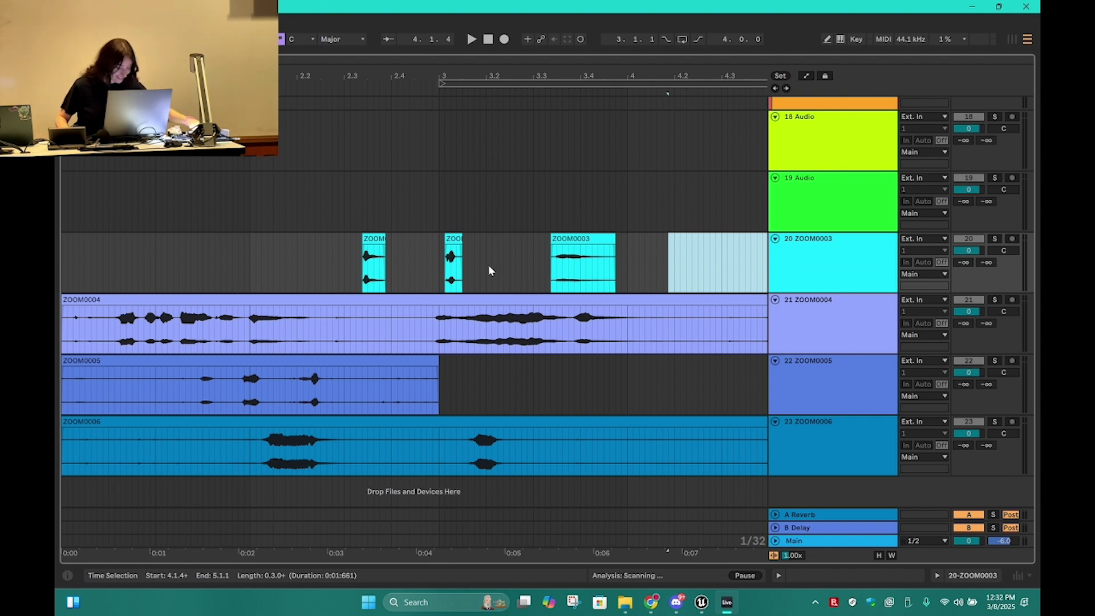
# - Move the three ZOOM0003 effort clips together to the start of the VO_Character_Effort_03 track
pyautogui.click(575, 240)
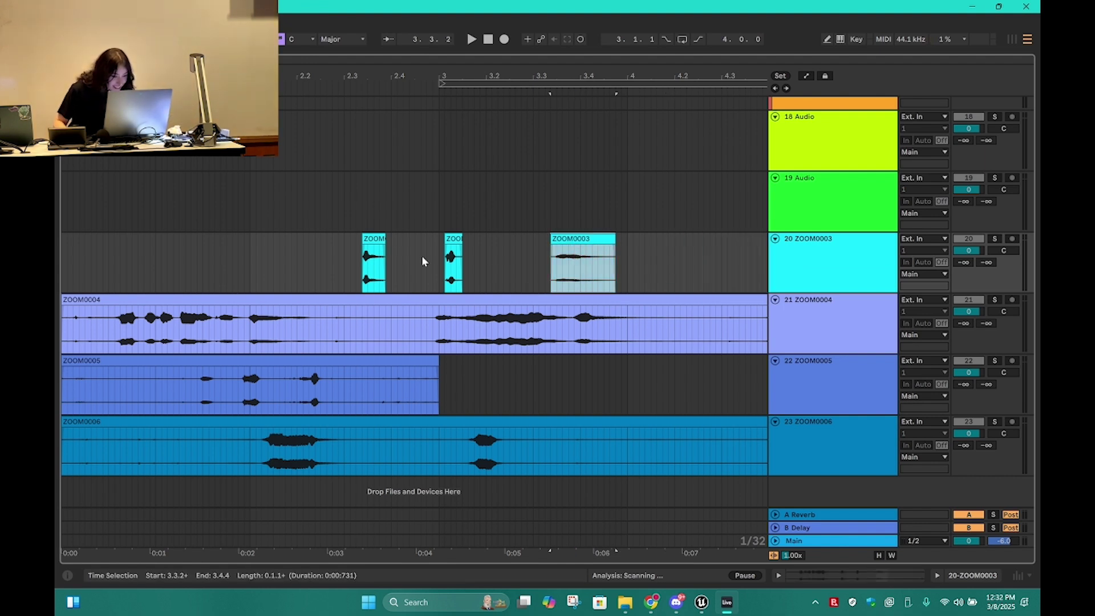
pyautogui.keyDown('shift'); pyautogui.moveTo(374, 239); pyautogui.dragTo(260, 80); pyautogui.keyUp('shift')
pyautogui.scroll(4, 413, 302)
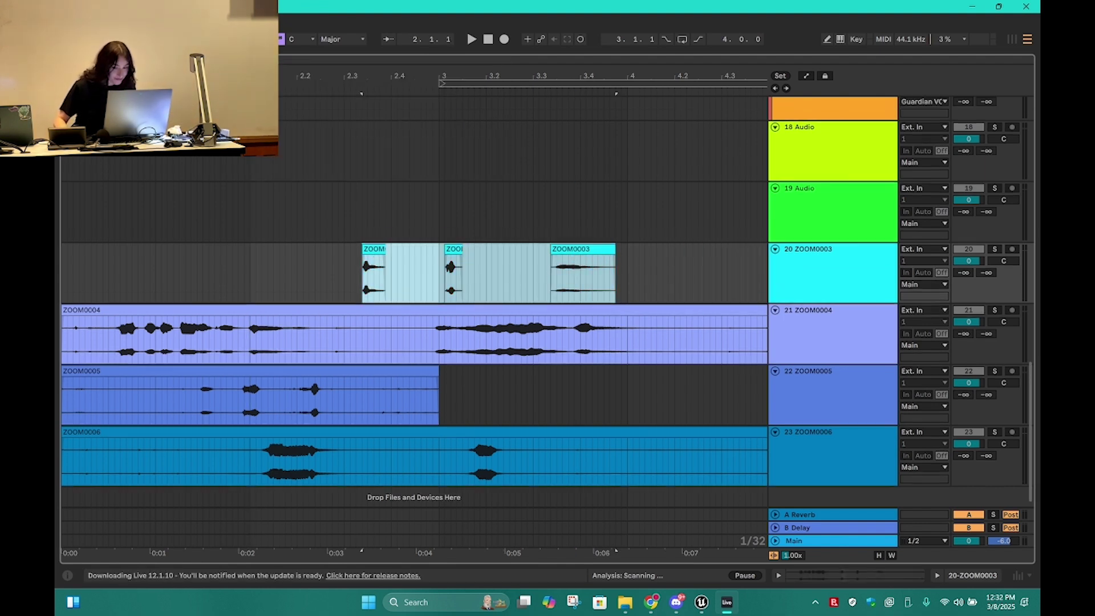
pyautogui.scroll(5, 414, 303)
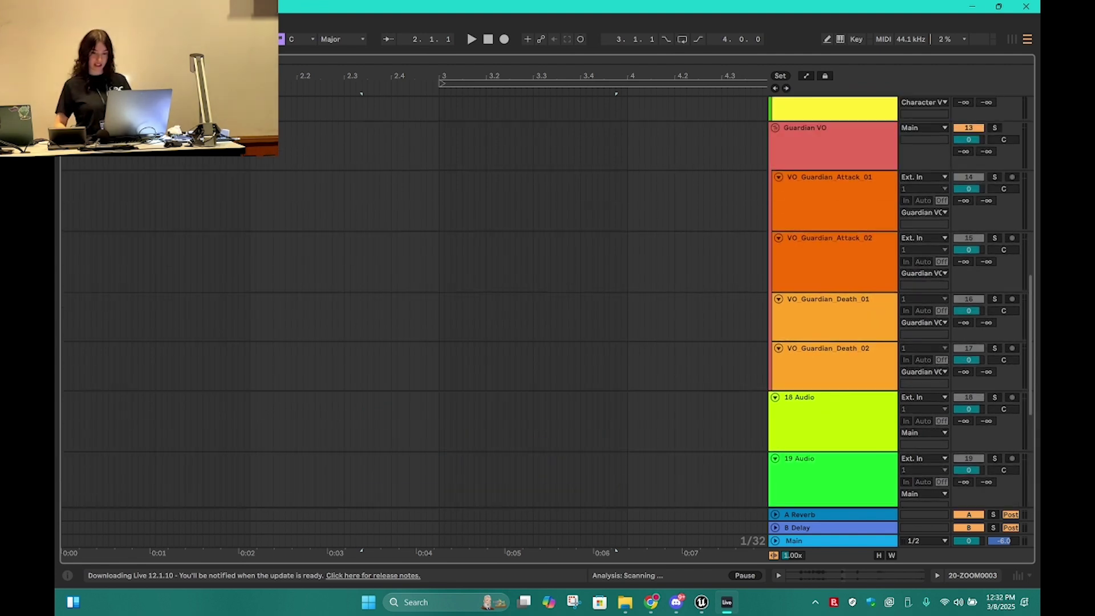
pyautogui.scroll(5, 413, 302)
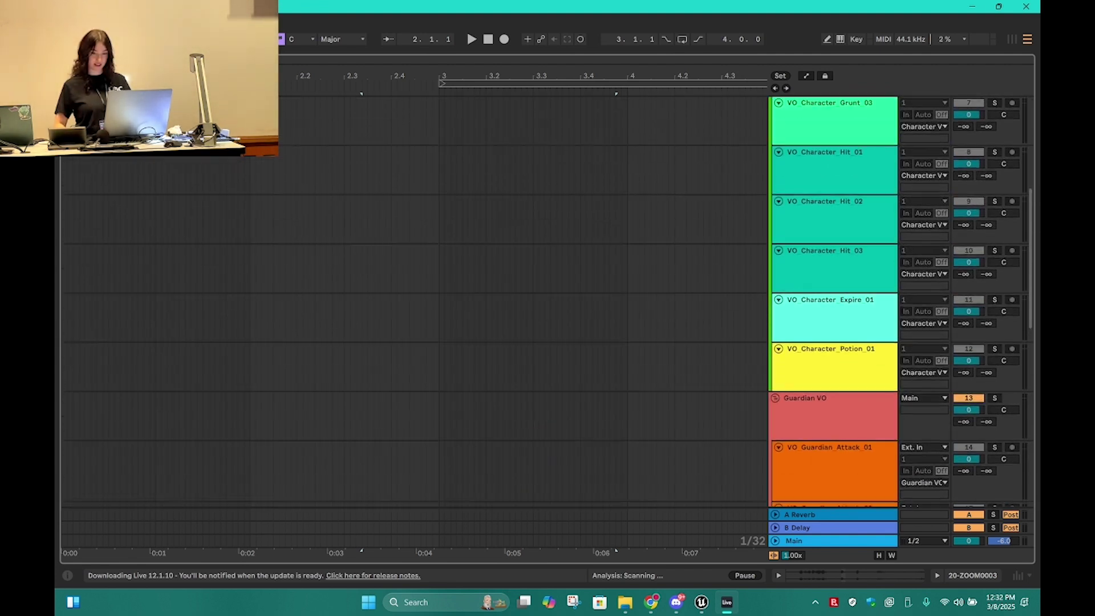
pyautogui.moveTo(260, 79); pyautogui.dragTo(73, 262)
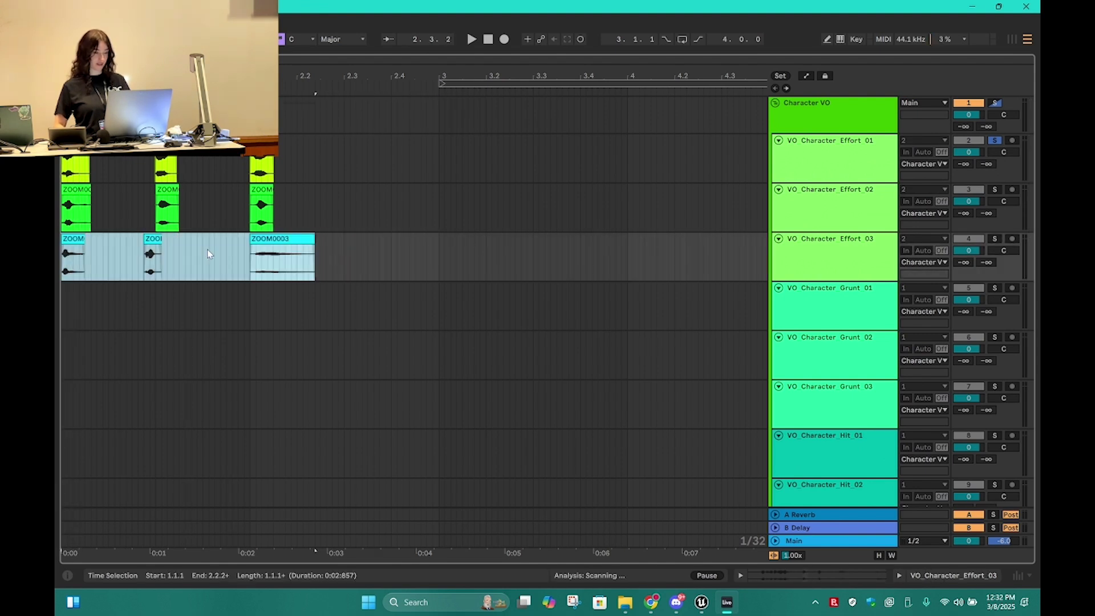
# - Move the three ZOOM0003 clips together from VO_Character_Effort_03 to the start of the VO_Character_Hit_01 track
pyautogui.click(226, 244)
pyautogui.click(73, 255)
pyautogui.click(294, 245)
pyautogui.keyDown('shift'); pyautogui.click(70, 237); pyautogui.keyUp('shift')
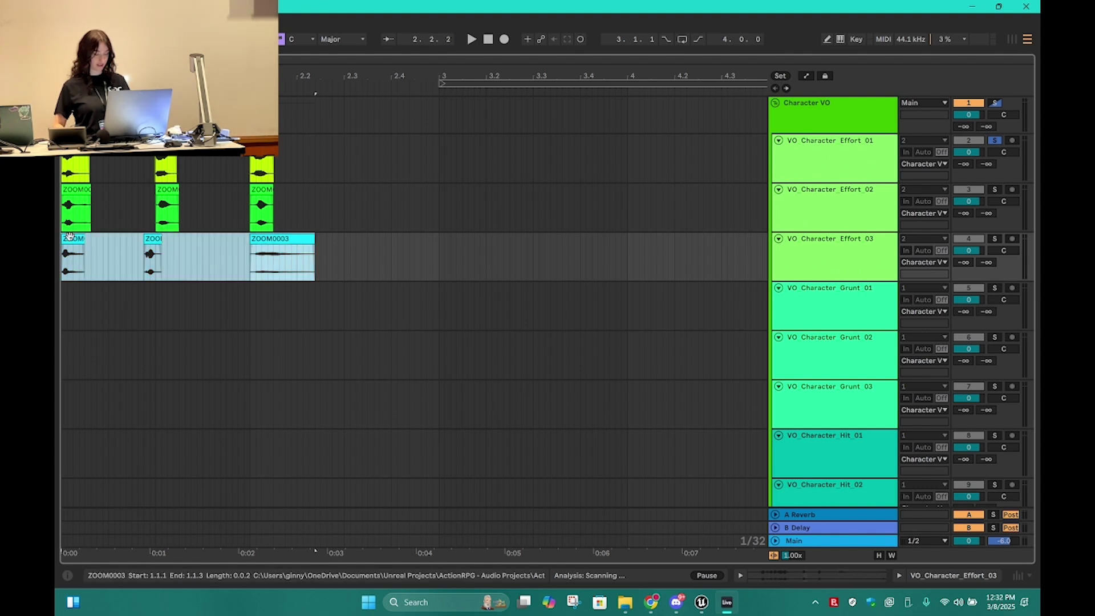
pyautogui.moveTo(70, 240); pyautogui.dragTo(67, 437)
# - Move the three clips on VO_Character_Effort_02 together to the start of the VO_Character_Grunt_01 track
pyautogui.click(82, 188)
pyautogui.keyDown('shift'); pyautogui.click(263, 189); pyautogui.keyUp('shift')
pyautogui.moveTo(263, 189); pyautogui.dragTo(239, 311)
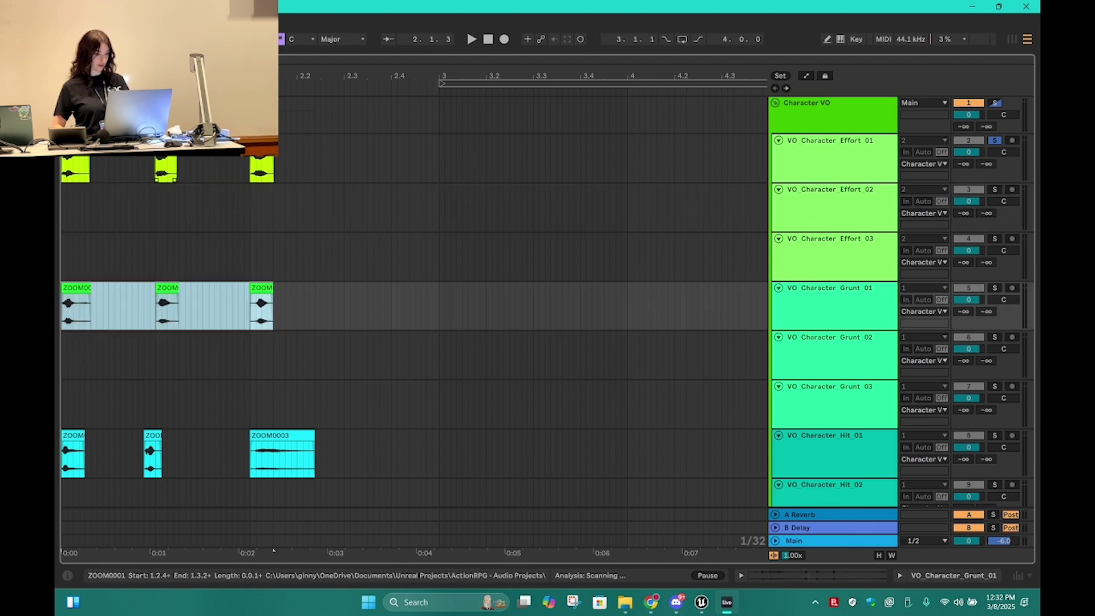
# - Move the second and third VO_Character_Effort_01 clips to the starts of VO_Character_Effort_02 and VO_Character_Effort_03
pyautogui.click(160, 166)
pyautogui.moveTo(160, 165); pyautogui.dragTo(67, 206)
pyautogui.moveTo(262, 165); pyautogui.dragTo(73, 257)
# - Move the second and third clips on Grunt_01 and Hit_01 to the starts of their matching 02 and 03 tracks
pyautogui.moveTo(159, 289); pyautogui.dragTo(66, 349)
pyautogui.moveTo(254, 289); pyautogui.dragTo(62, 407)
pyautogui.scroll(-5, 175, 357)
pyautogui.moveTo(153, 308); pyautogui.dragTo(63, 342)
pyautogui.moveTo(283, 298); pyautogui.dragTo(99, 396)
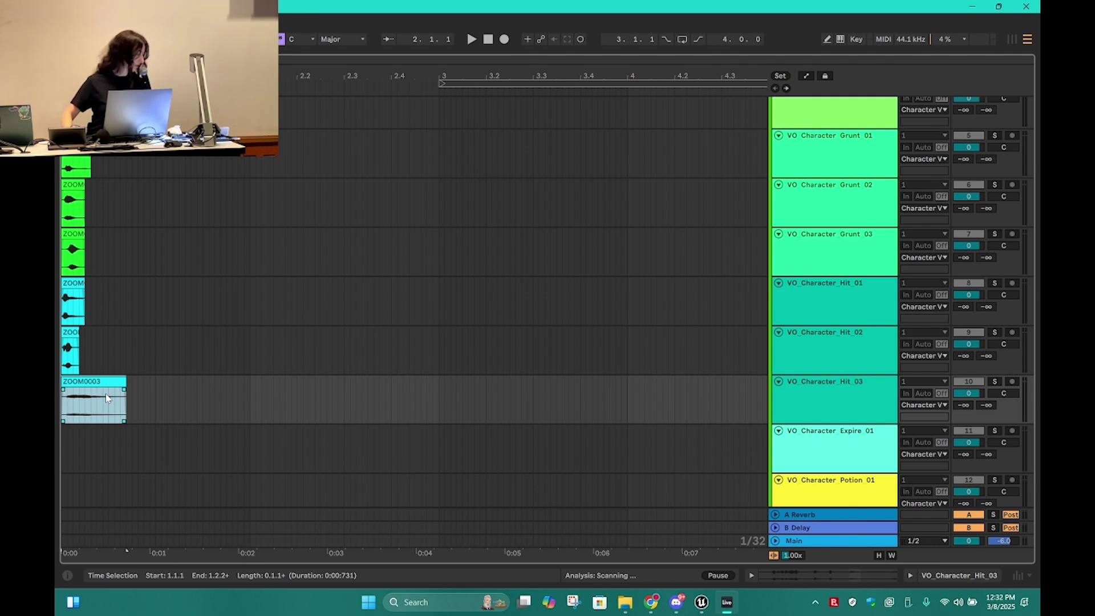
# - Delete the first group of vocals in the ZOOM0004 clip, up to the start of its second vocal phrase
pyautogui.scroll(-5, 194, 365)
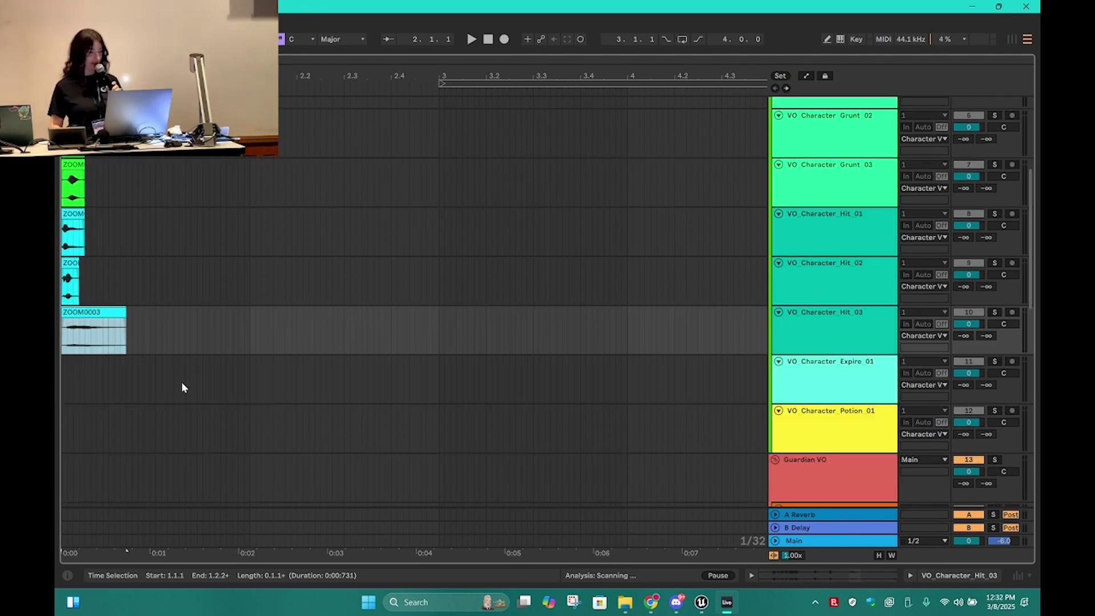
pyautogui.scroll(-4, 195, 396)
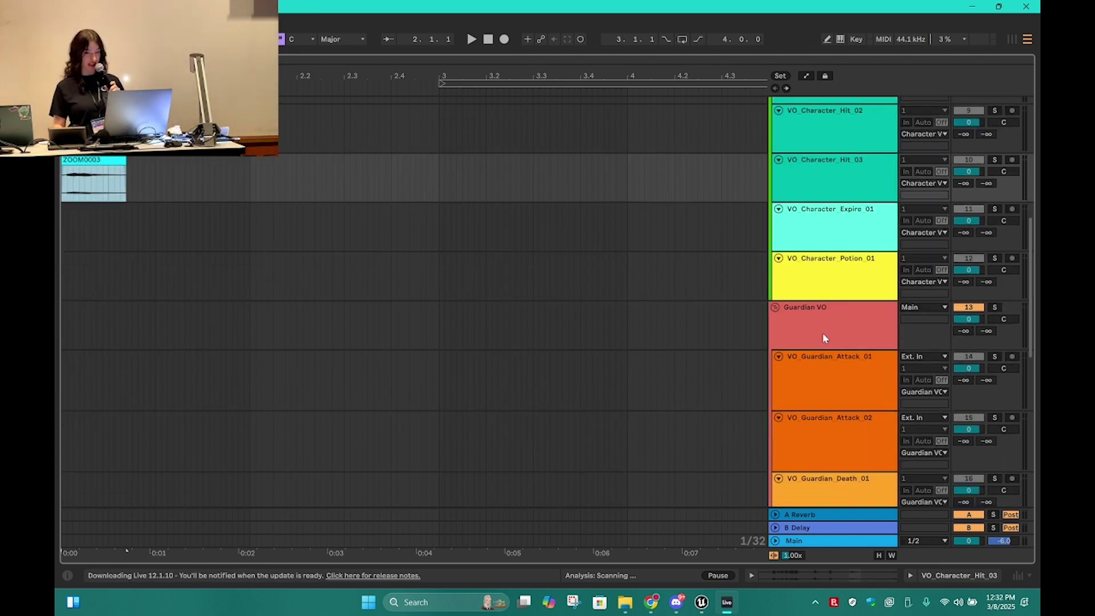
pyautogui.scroll(-10, 832, 232)
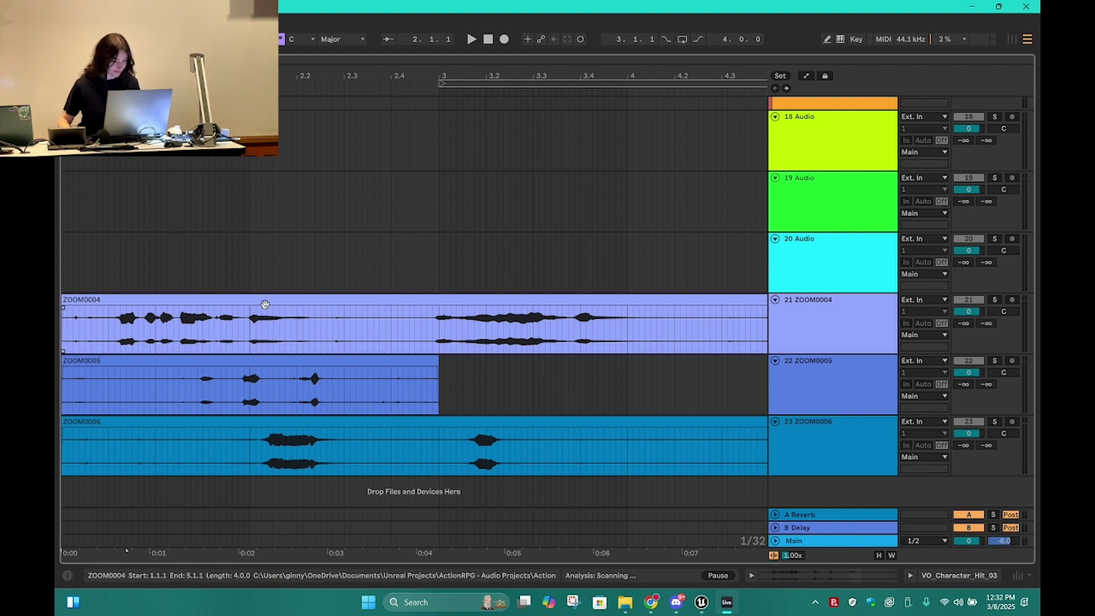
pyautogui.keyDown('ctrl'); pyautogui.scroll(-5, 430, 336); pyautogui.keyUp('ctrl')
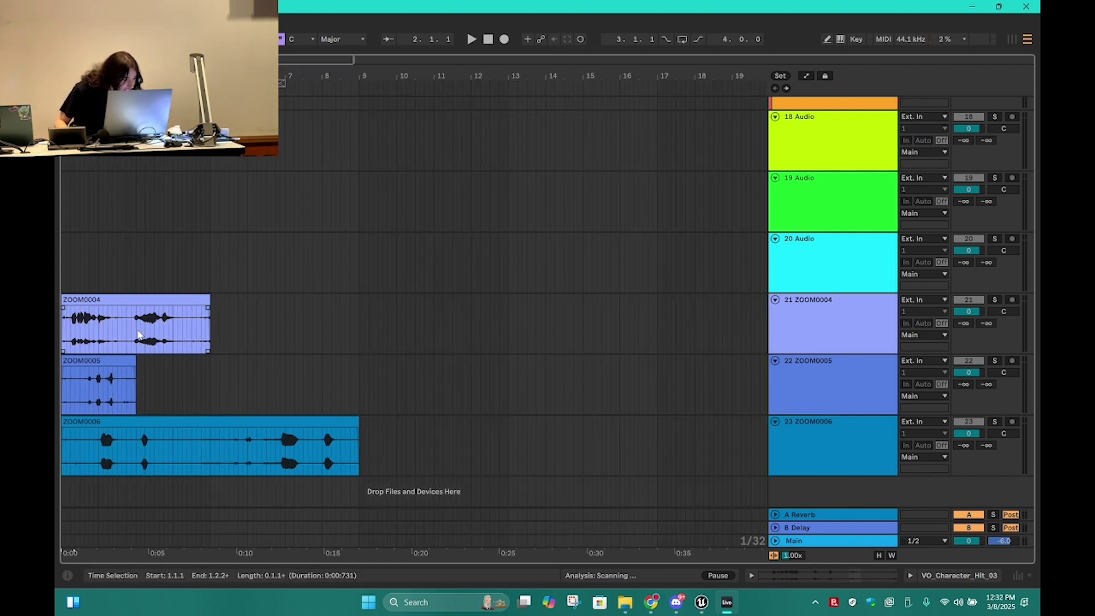
pyautogui.moveTo(130, 330); pyautogui.dragTo(56, 321)
pyautogui.press('Delete')
# - Move the remaining ZOOM0004 clip to the start of the VO_Character_Expire_01 track
pyautogui.moveTo(187, 300); pyautogui.dragTo(122, 299)
pyautogui.scroll(5, 413, 302)
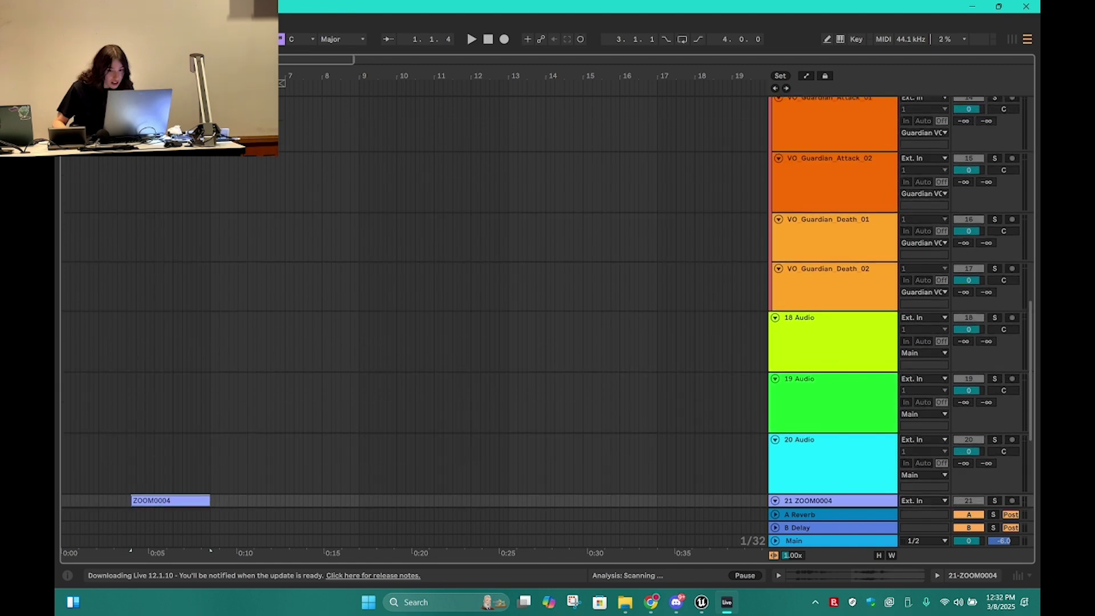
pyautogui.scroll(5, 72, 199)
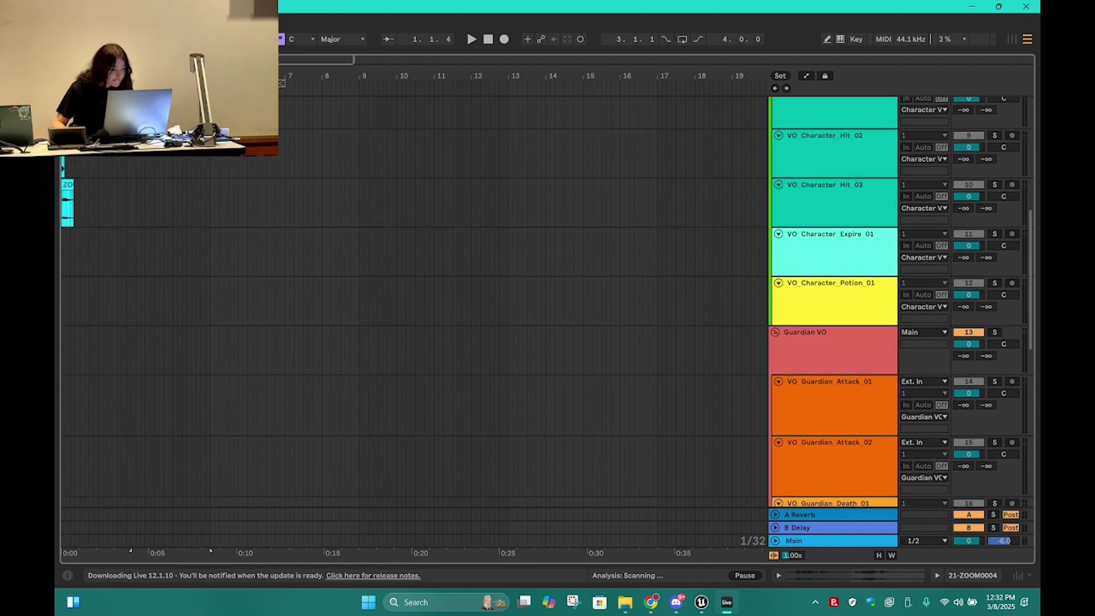
pyautogui.moveTo(72, 199); pyautogui.dragTo(77, 279)
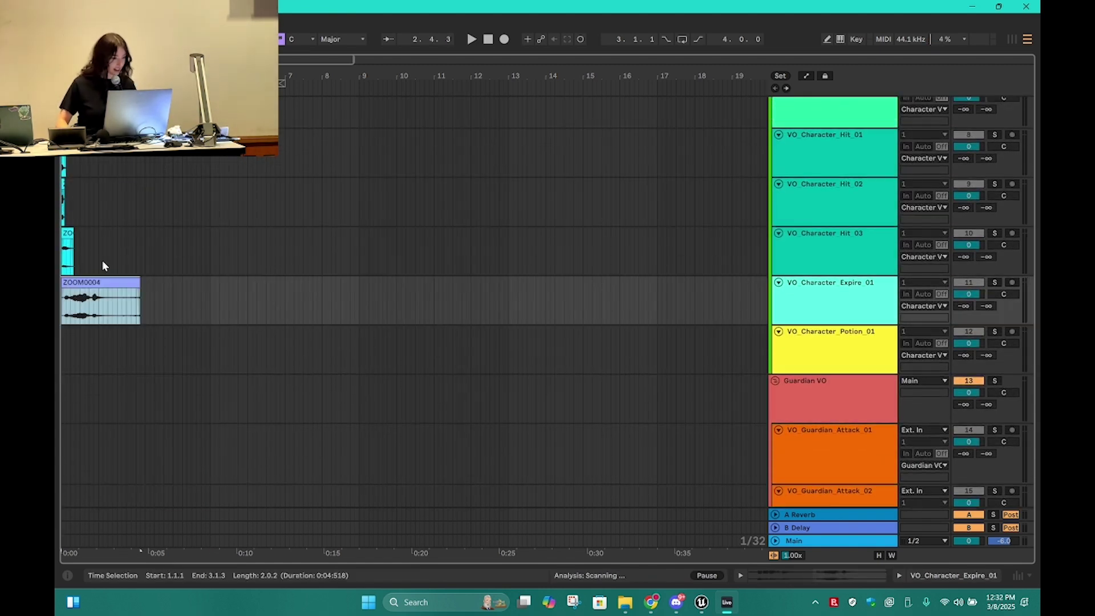
# - Trim the silence from both ends of the ZOOM0004 clip on VO_Character_Expire_01 and realign it to the track start
pyautogui.keyDown('ctrl'); pyautogui.scroll(10, 245, 302); pyautogui.keyUp('ctrl')
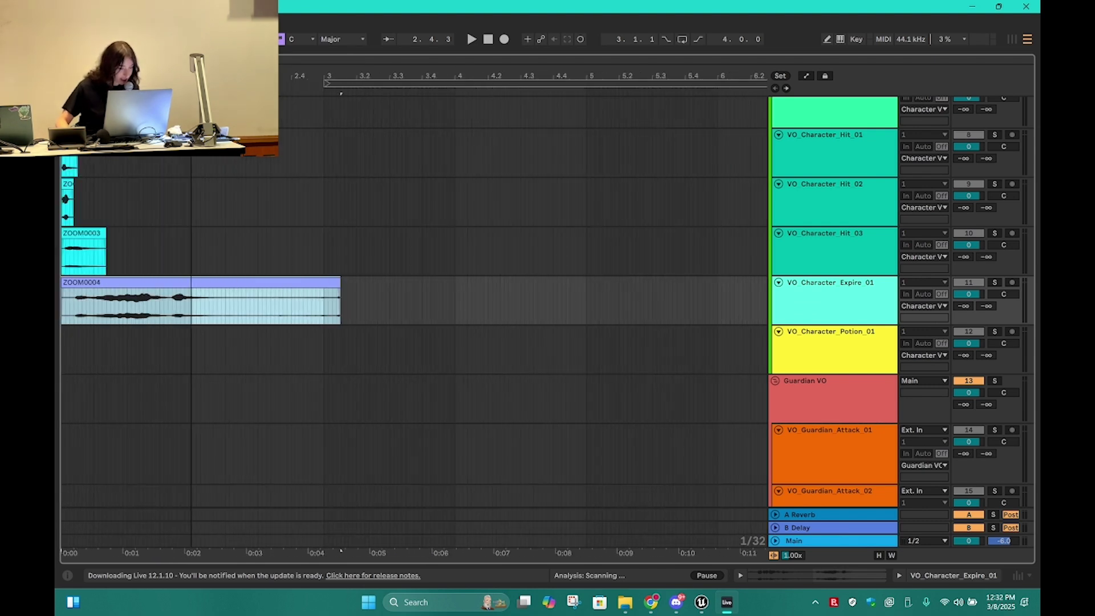
pyautogui.moveTo(386, 301); pyautogui.dragTo(224, 308)
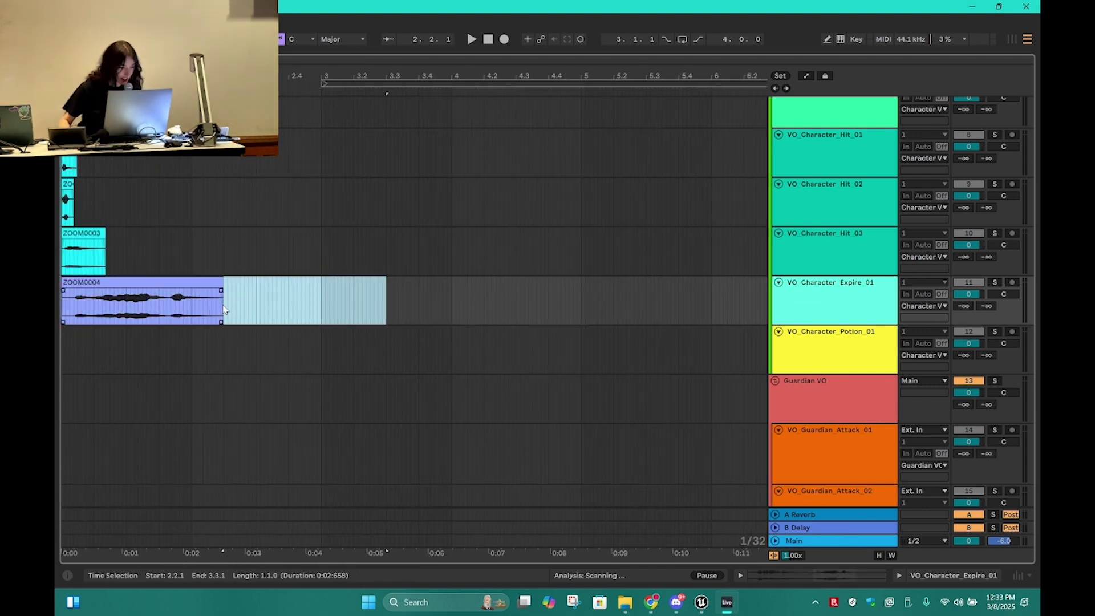
pyautogui.click(69, 282)
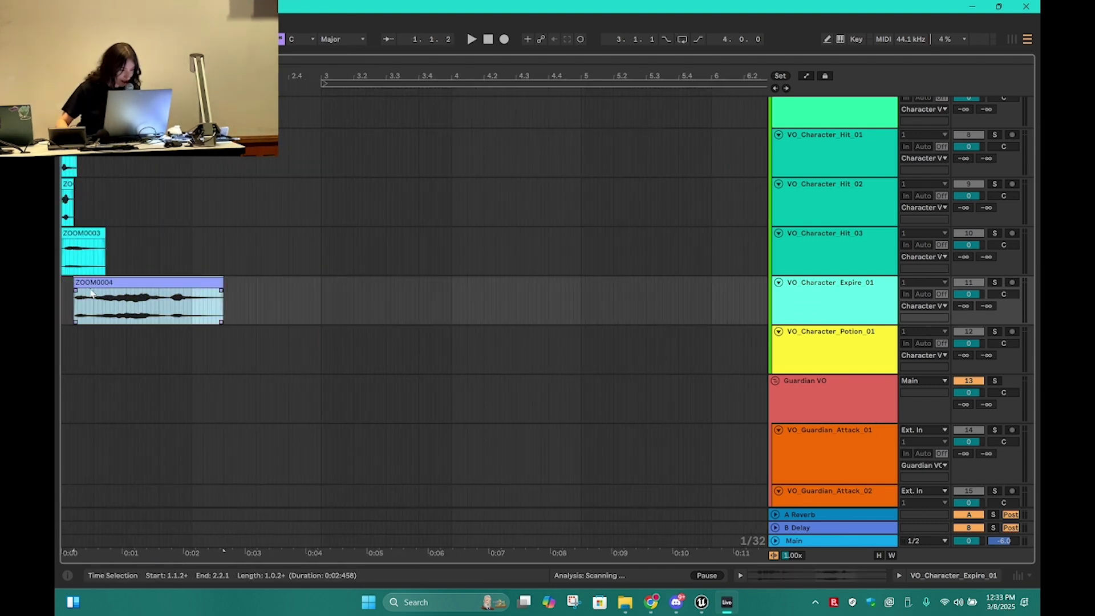
pyautogui.keyDown('ctrl'); pyautogui.scroll(-1, 272, 358); pyautogui.keyUp('ctrl')
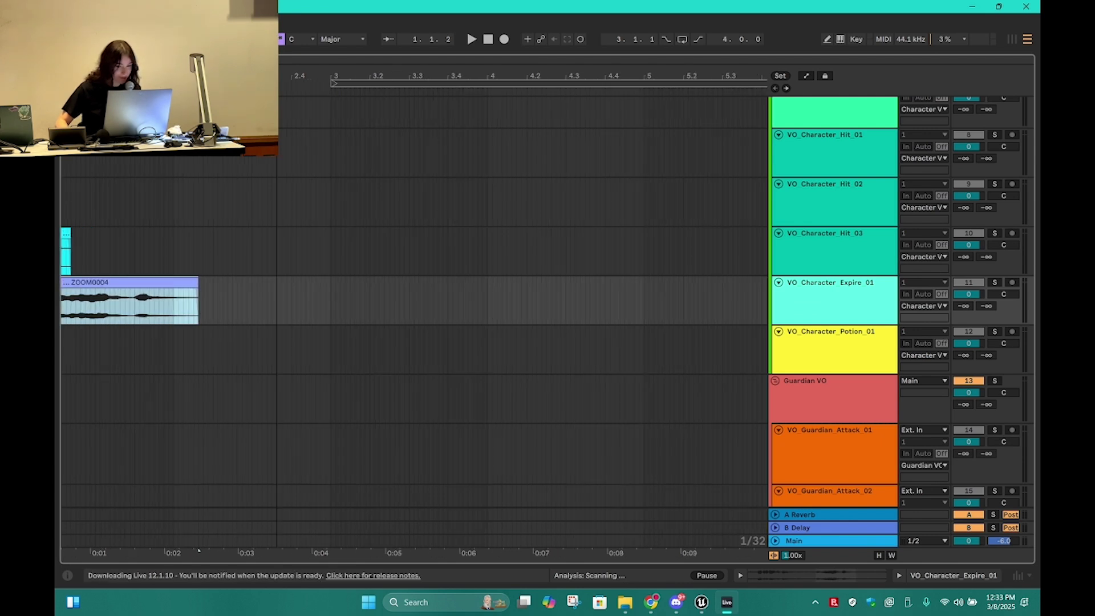
pyautogui.keyDown('ctrl'); pyautogui.scroll(2, 272, 359); pyautogui.keyUp('ctrl')
# - Delete the silence before the first and after the third sound of ZOOM0005, leaving a clip of about 1.46 s
pyautogui.scroll(-10, 279, 358)
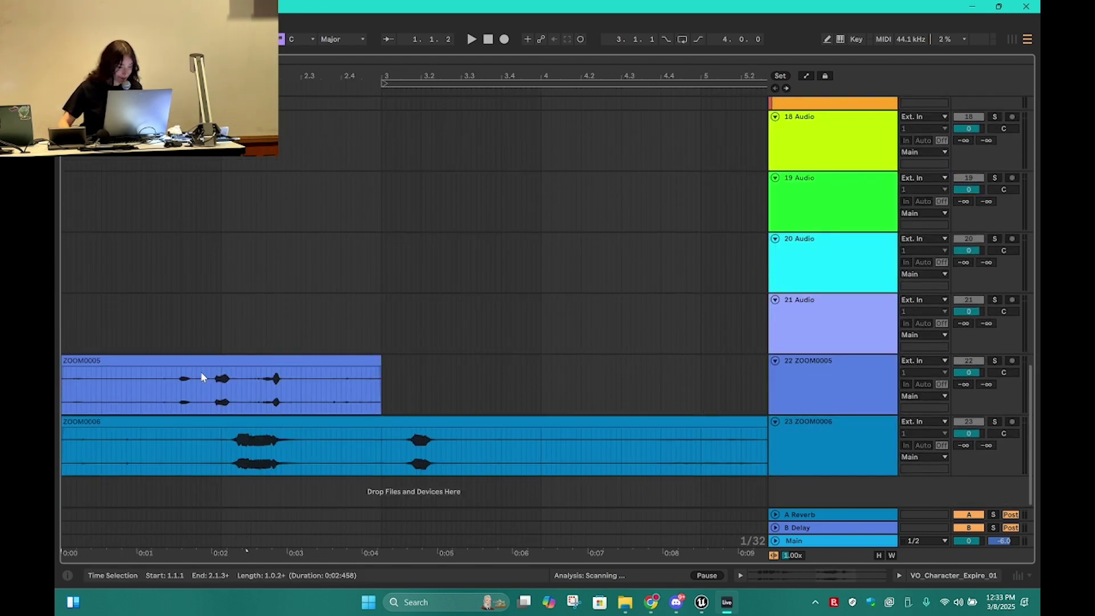
pyautogui.moveTo(177, 395); pyautogui.dragTo(55, 381)
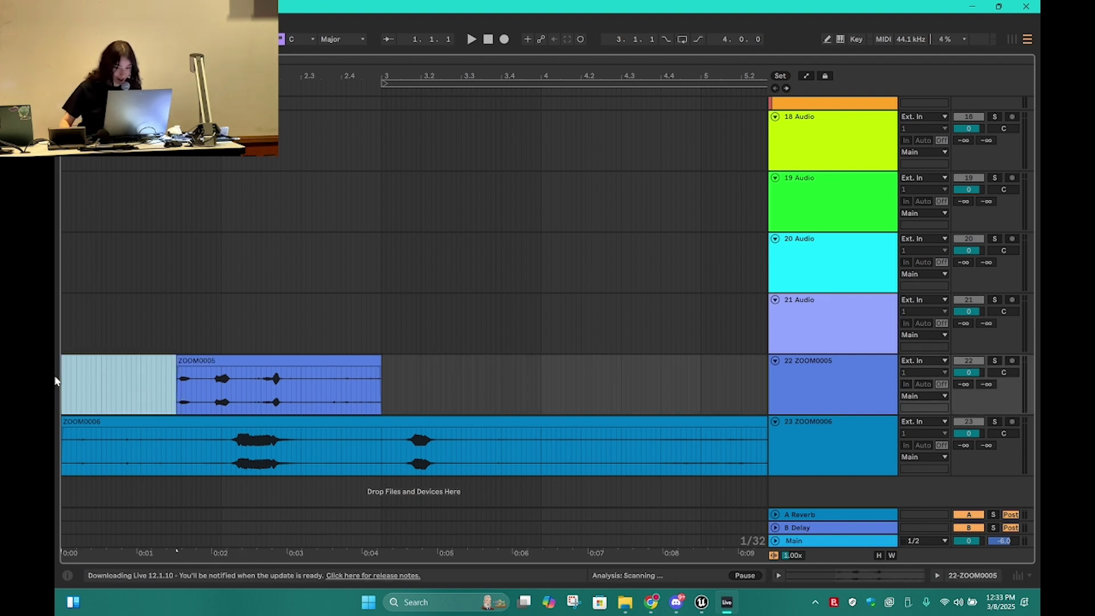
pyautogui.moveTo(392, 397); pyautogui.dragTo(292, 400)
pyautogui.press('Delete')
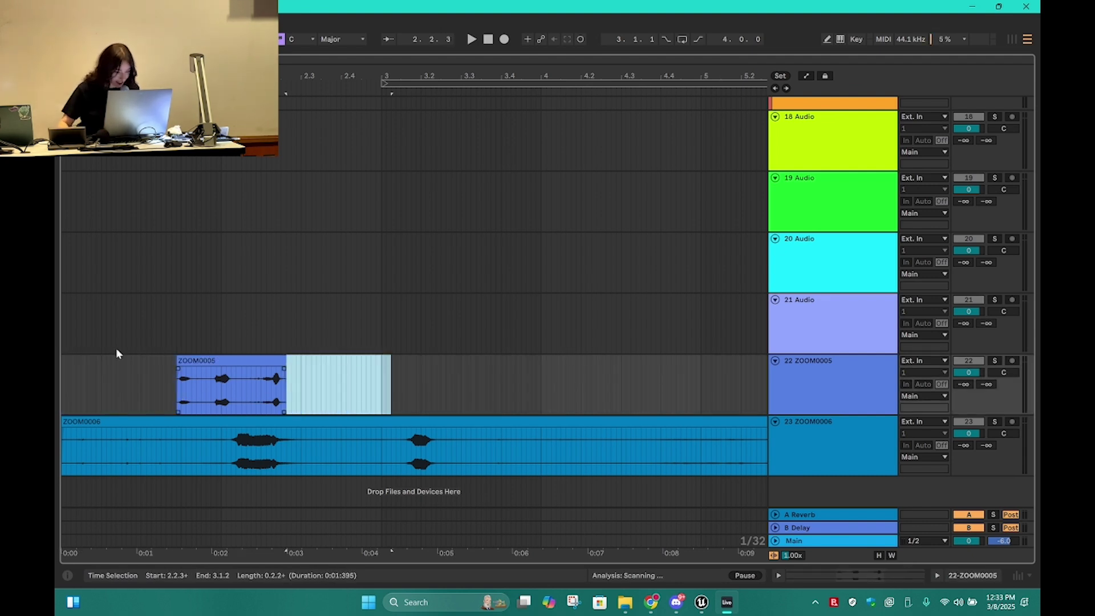
# - Solo the ZOOM0005 track and play its trimmed clip to check the recording
pyautogui.click(264, 407)
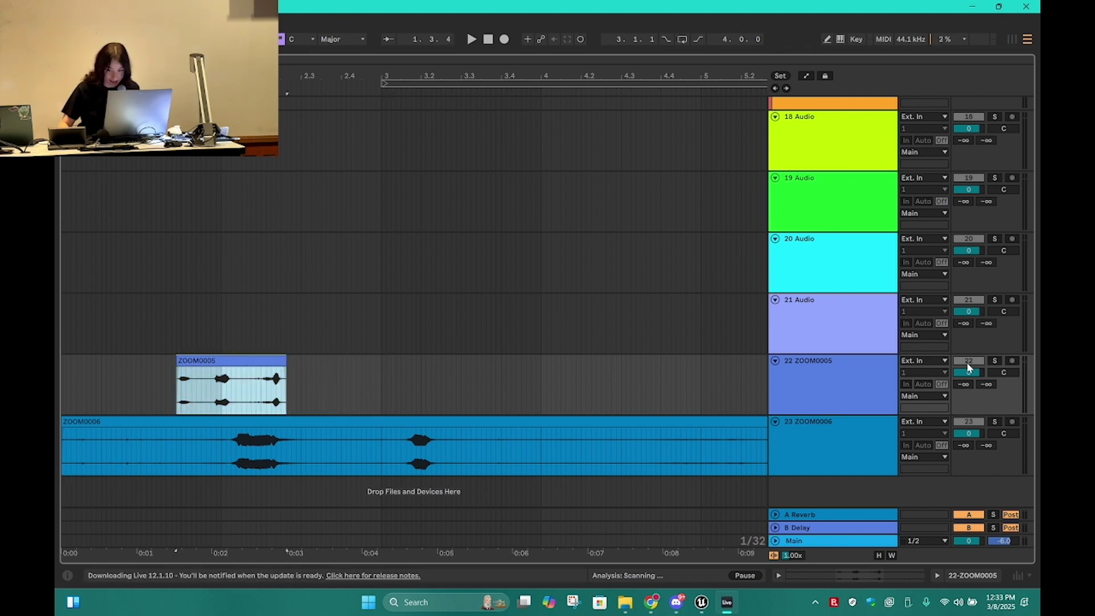
pyautogui.click(994, 361)
pyautogui.press('space')
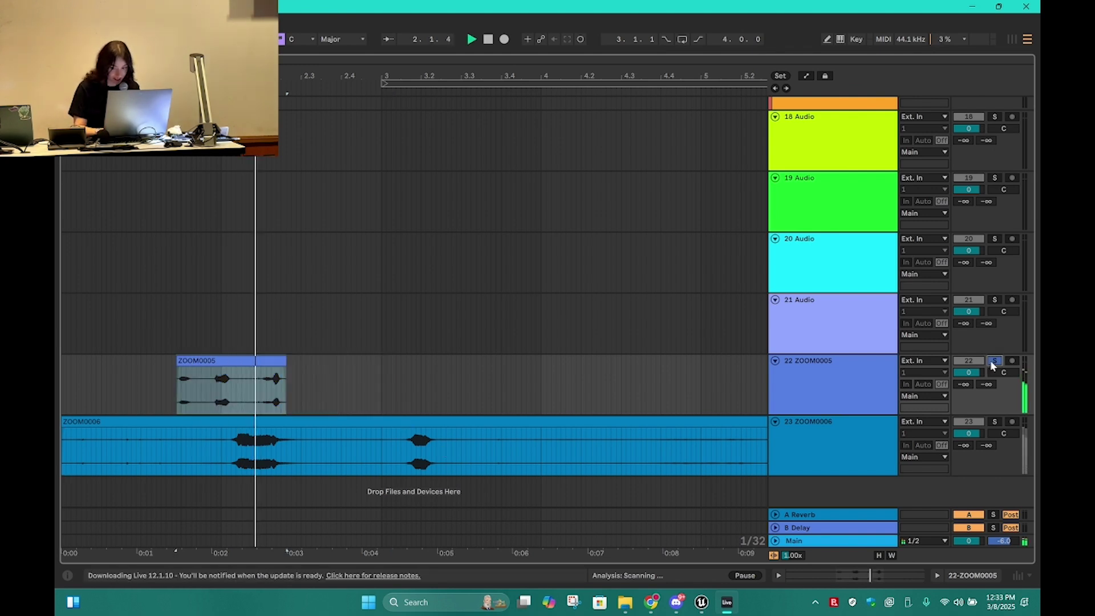
# - Move the trimmed ZOOM0005 clip to the start of the VO_Character_Potion_01 track
pyautogui.click(283, 384)
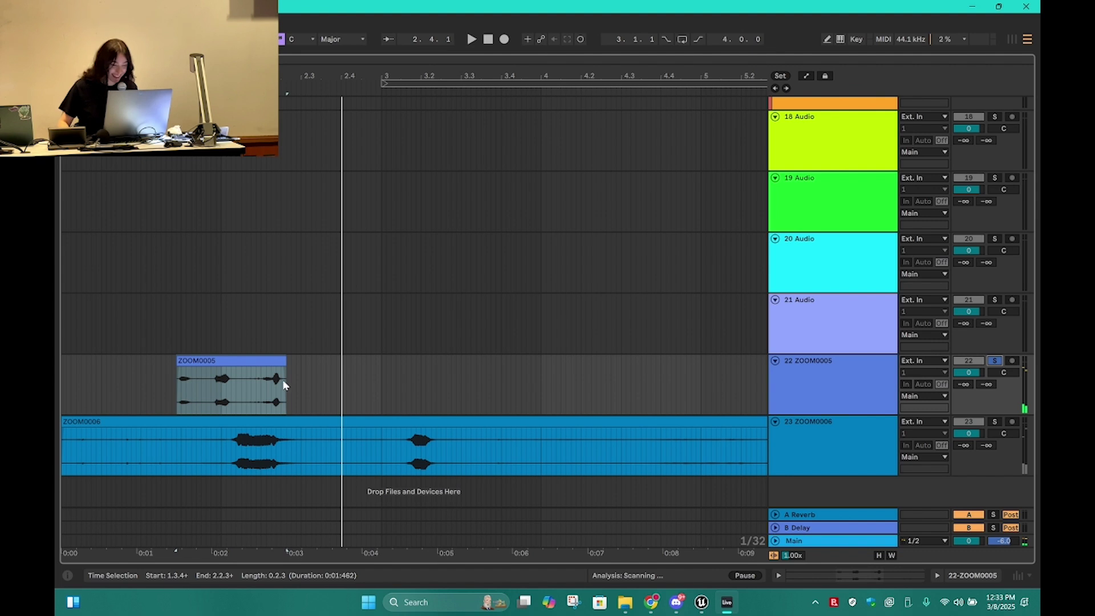
pyautogui.moveTo(241, 360); pyautogui.dragTo(159, 247)
pyautogui.scroll(2, 160, 247)
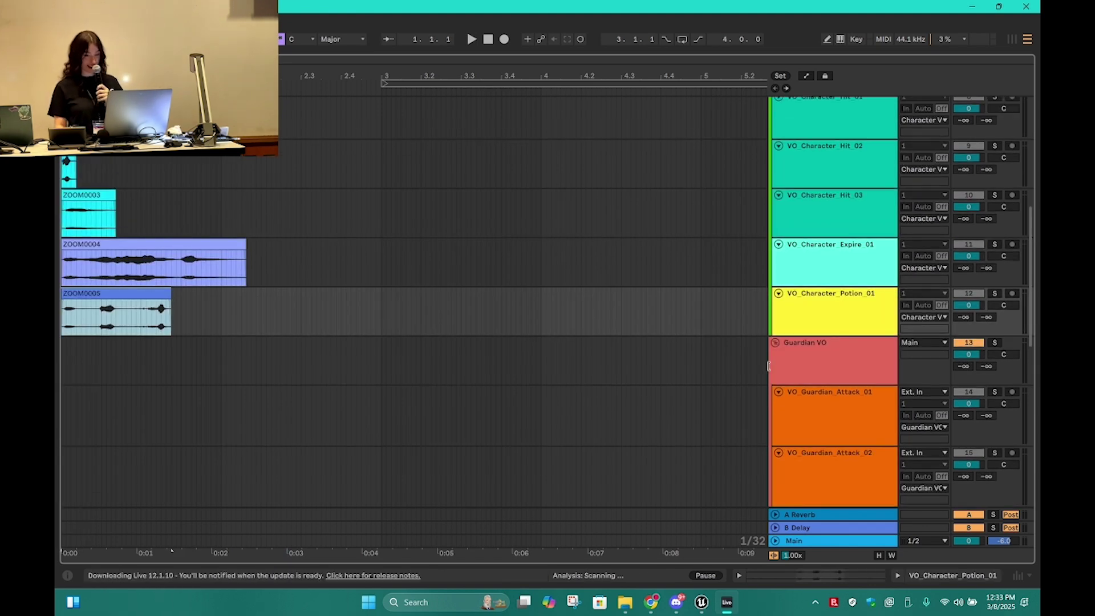
# - Collapse the Guardian VO group and delete the five emptied audio tracks between it and the ZOOM0006 track
pyautogui.click(776, 348)
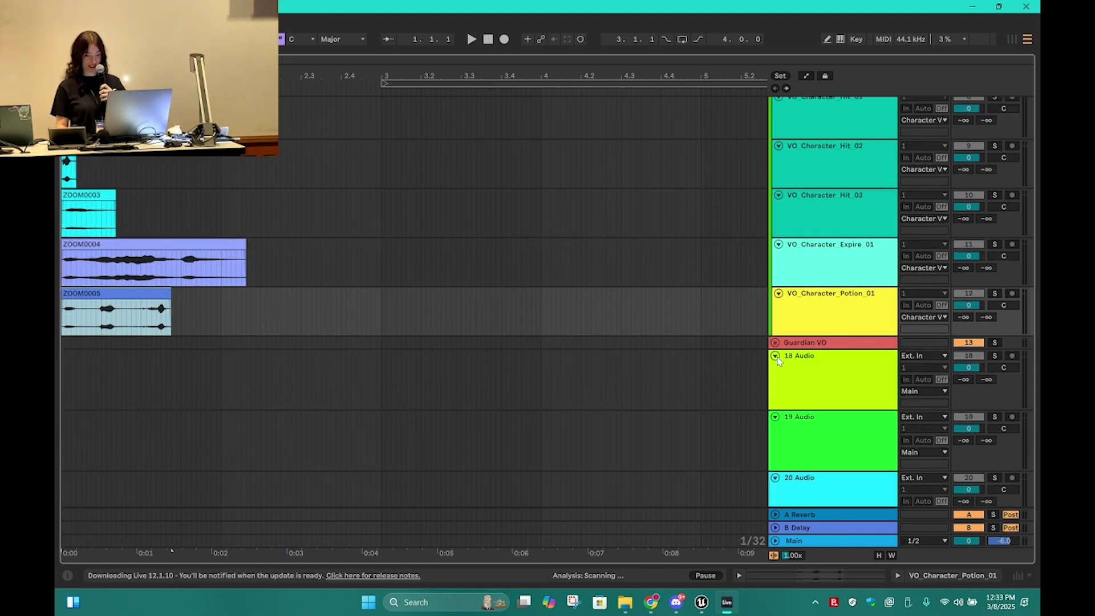
pyautogui.click(775, 356)
pyautogui.click(815, 356)
pyautogui.press('Delete')
pyautogui.press('Delete')
pyautogui.press('Delete')
pyautogui.press('Delete')
pyautogui.press('Delete')
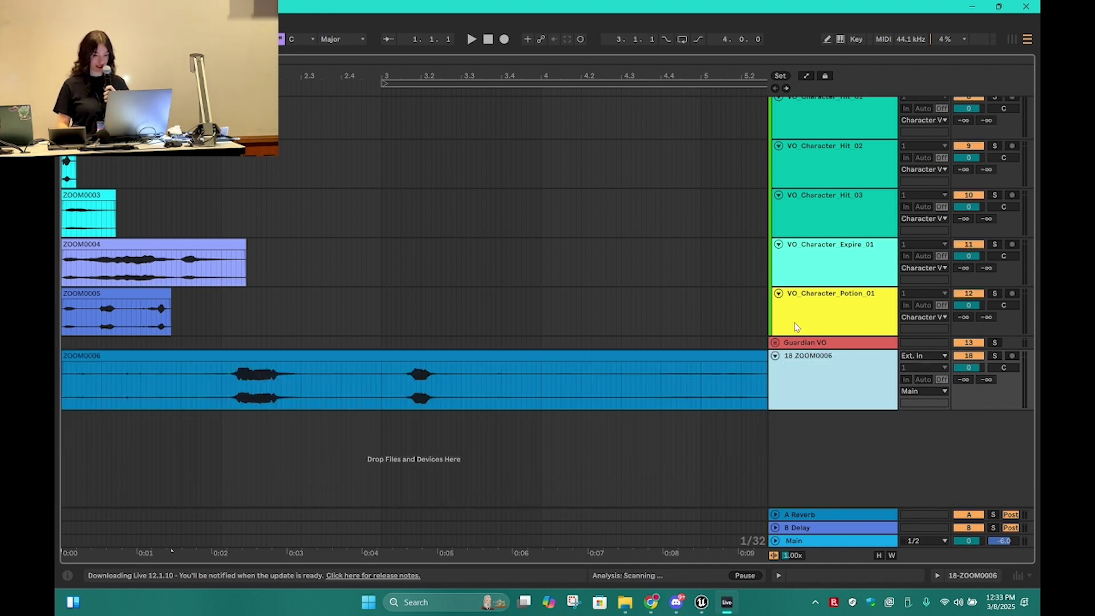
# - Expand the Guardian VO group and delete ZOOM0006's first 2.26 s and the silence of about 1.4 s between its first two vocals
pyautogui.click(775, 343)
pyautogui.scroll(-3, 257, 393)
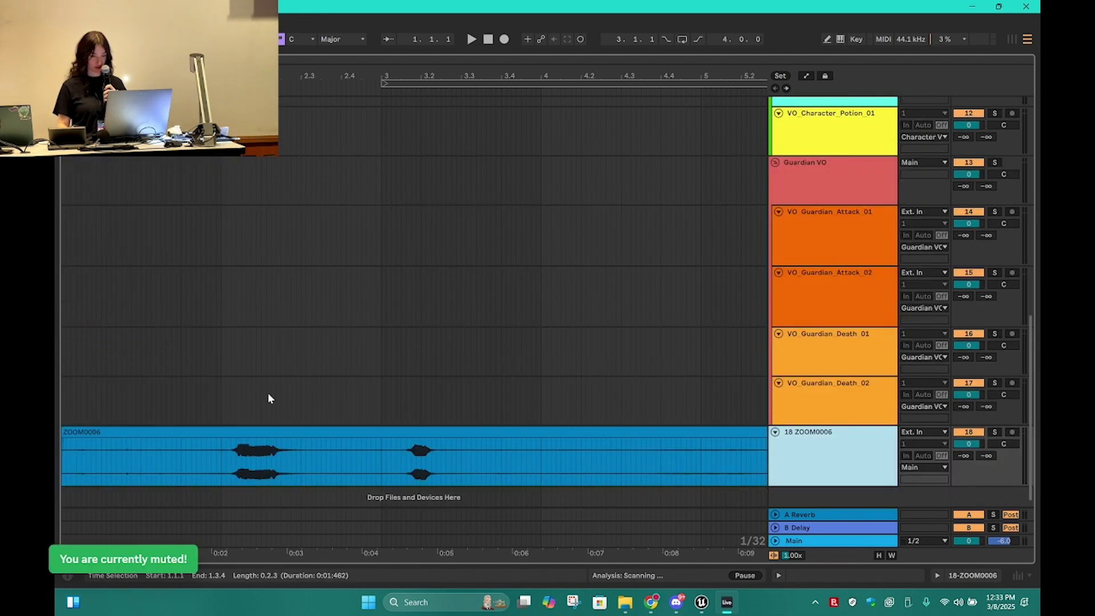
pyautogui.scroll(-1, 279, 402)
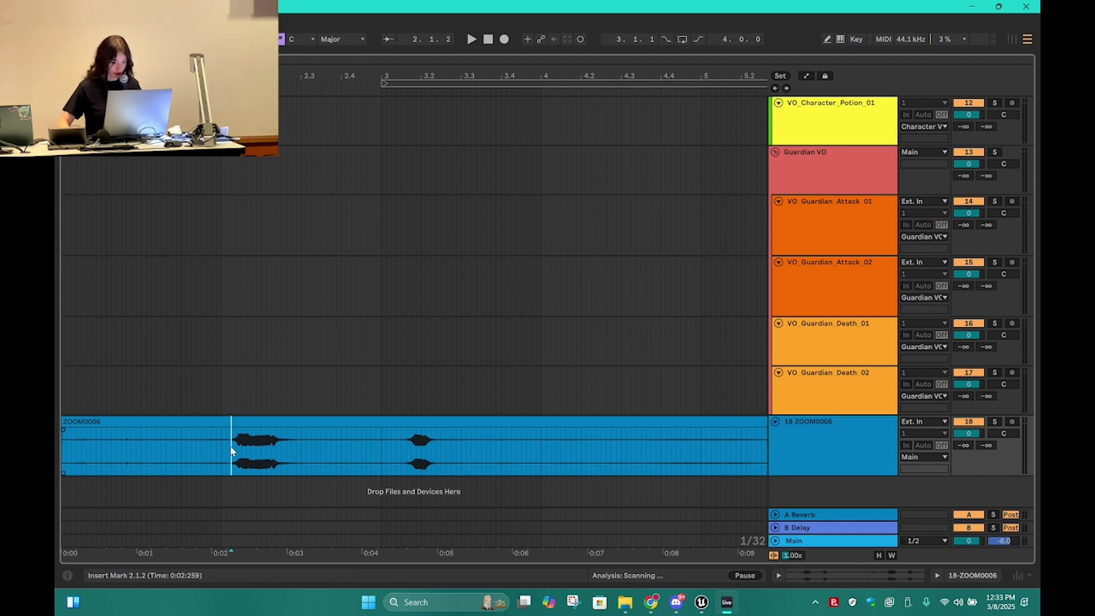
pyautogui.moveTo(231, 447); pyautogui.dragTo(55, 446)
pyautogui.press('Delete')
pyautogui.moveTo(301, 450); pyautogui.dragTo(359, 458)
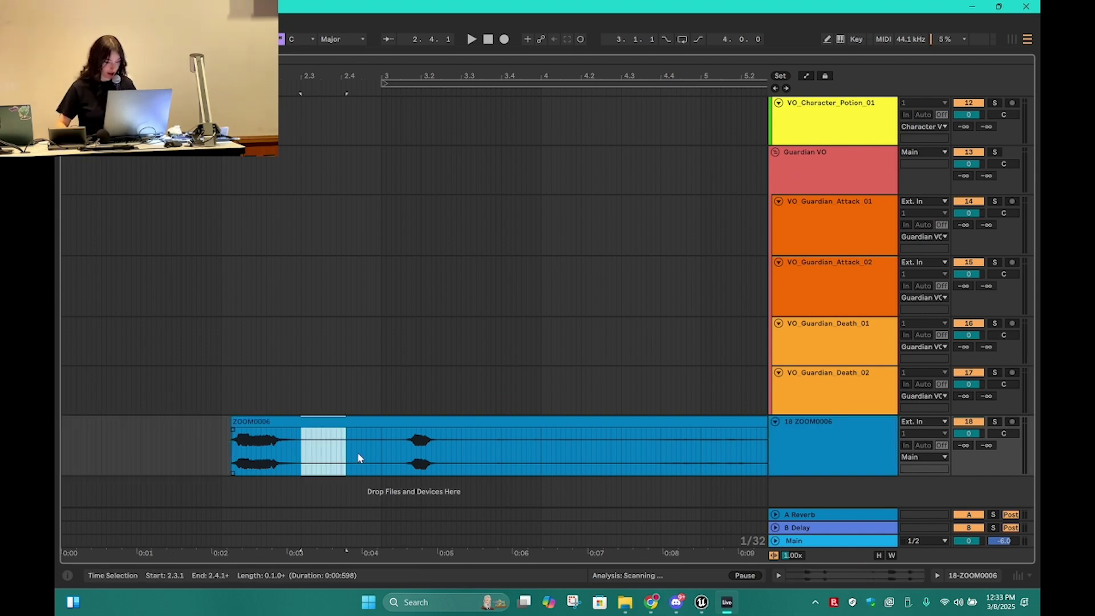
pyautogui.press('Delete')
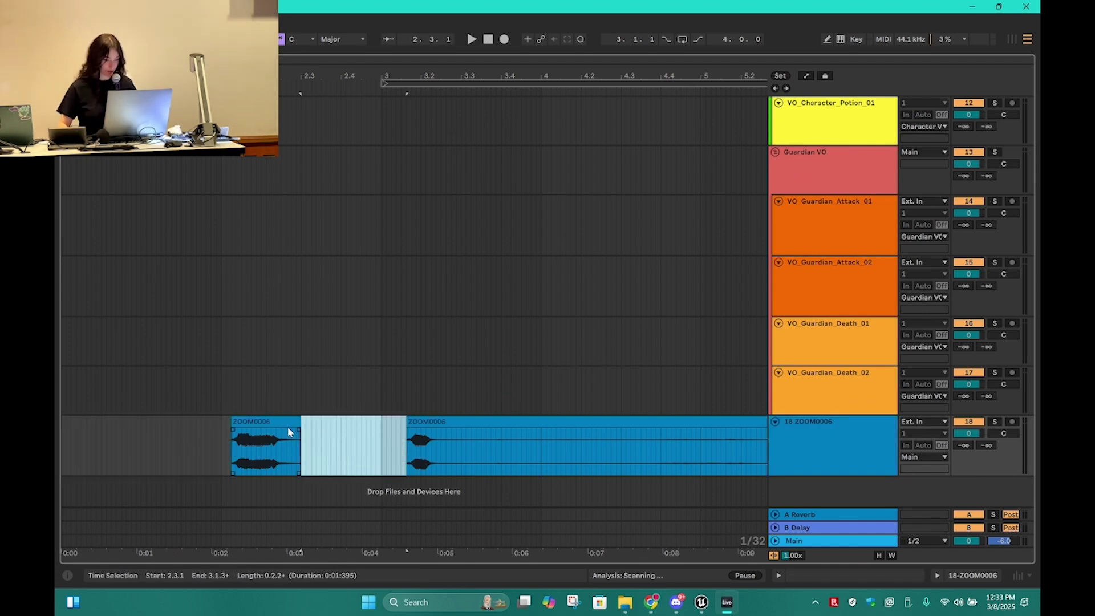
# - Place the first ZOOM0006 vocal at the start of VO_Guardian_Attack_01 and the separated second vocal at the start of VO_Guardian_Attack_02
pyautogui.click(254, 425)
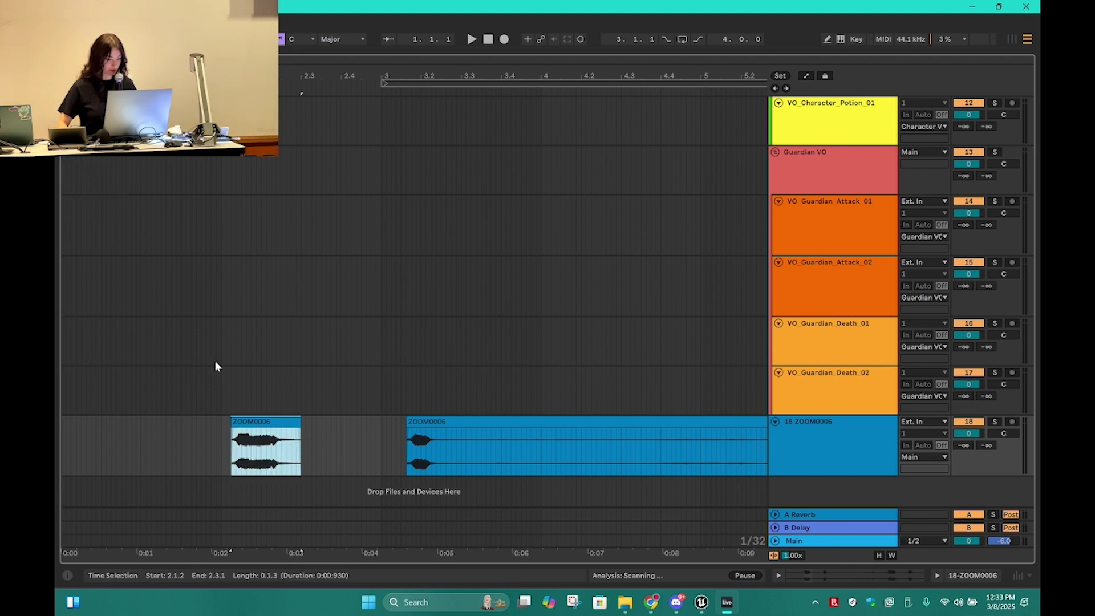
pyautogui.moveTo(254, 422); pyautogui.dragTo(63, 219)
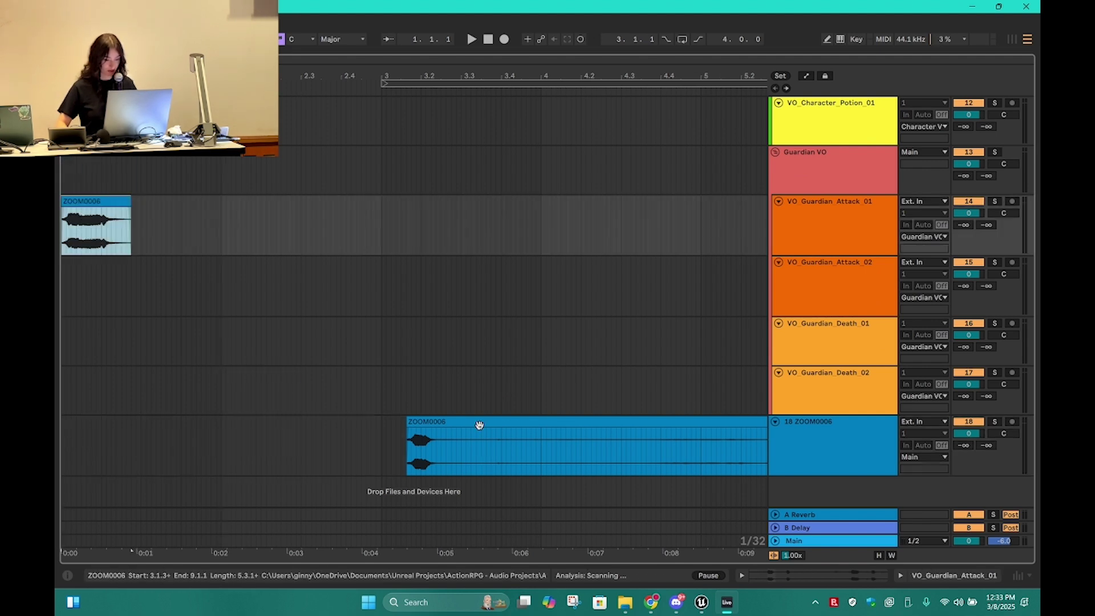
pyautogui.moveTo(436, 447); pyautogui.dragTo(498, 449)
pyautogui.moveTo(428, 433); pyautogui.dragTo(81, 285)
# - Delete the long quiet section of the remaining ZOOM0006 clip up to its next loud vocal
pyautogui.moveTo(575, 422); pyautogui.dragTo(281, 427)
pyautogui.moveTo(707, 447); pyautogui.dragTo(179, 459)
pyautogui.press('Delete')
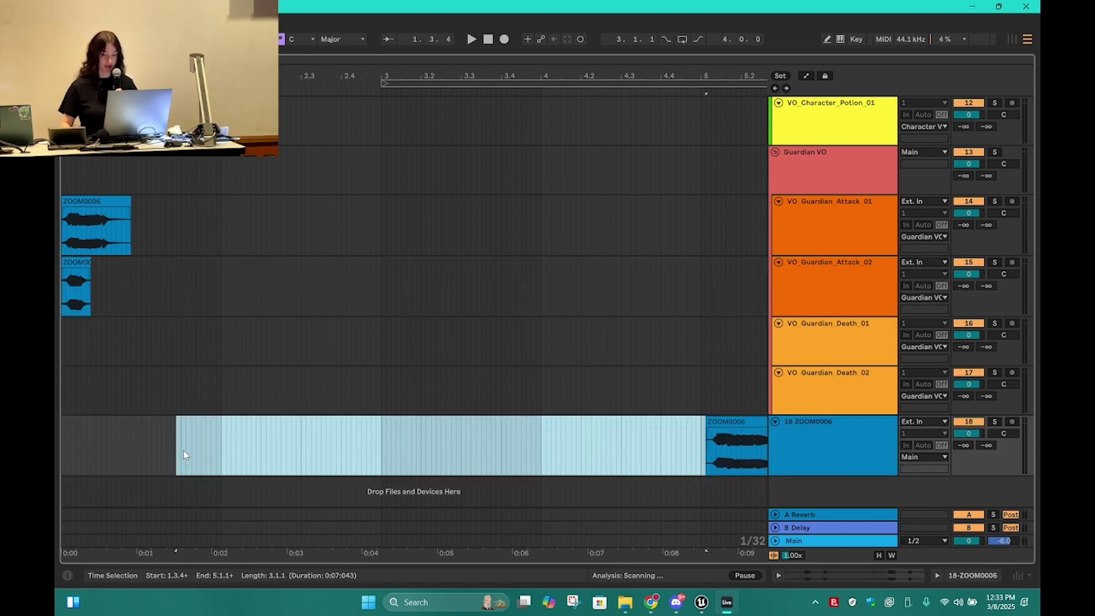
# - Place the two remaining ZOOM0006 vocals at the starts of VO_Guardian_Death_01 and VO_Guardian_Death_02, deleting the silence around them
pyautogui.moveTo(736, 445); pyautogui.dragTo(234, 352)
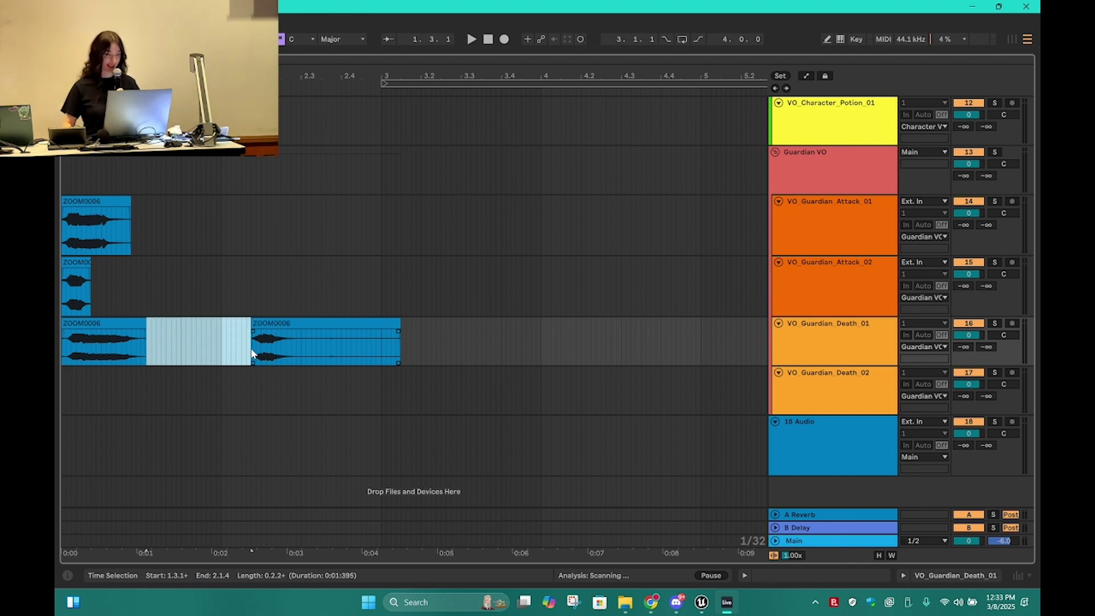
pyautogui.press('Delete')
pyautogui.click(67, 323)
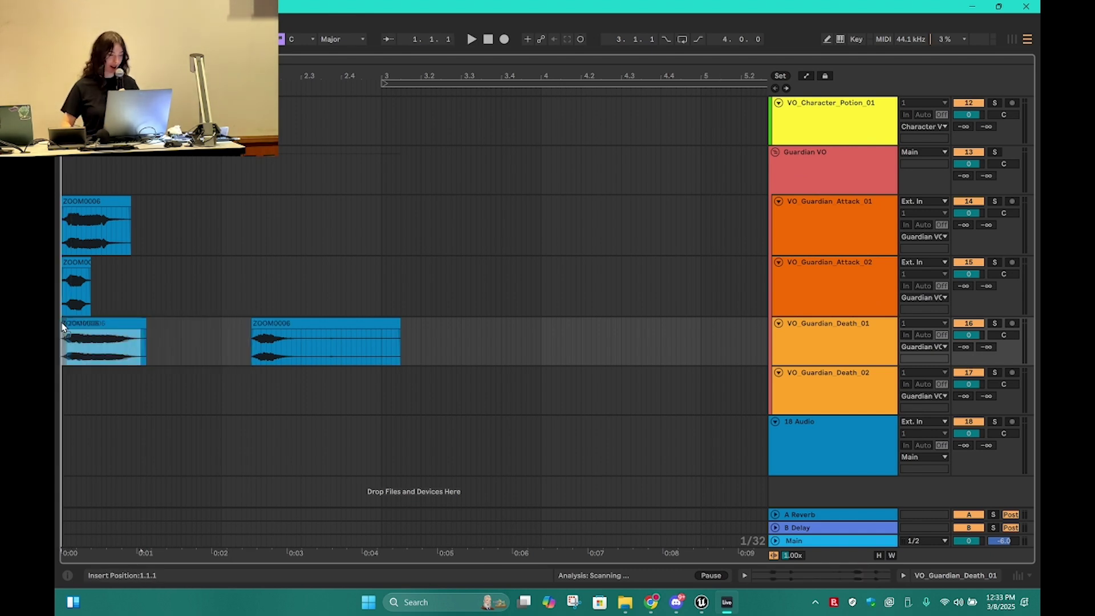
pyautogui.keyDown('ctrl'); pyautogui.moveTo(261, 324); pyautogui.dragTo(241, 415); pyautogui.keyUp('ctrl')
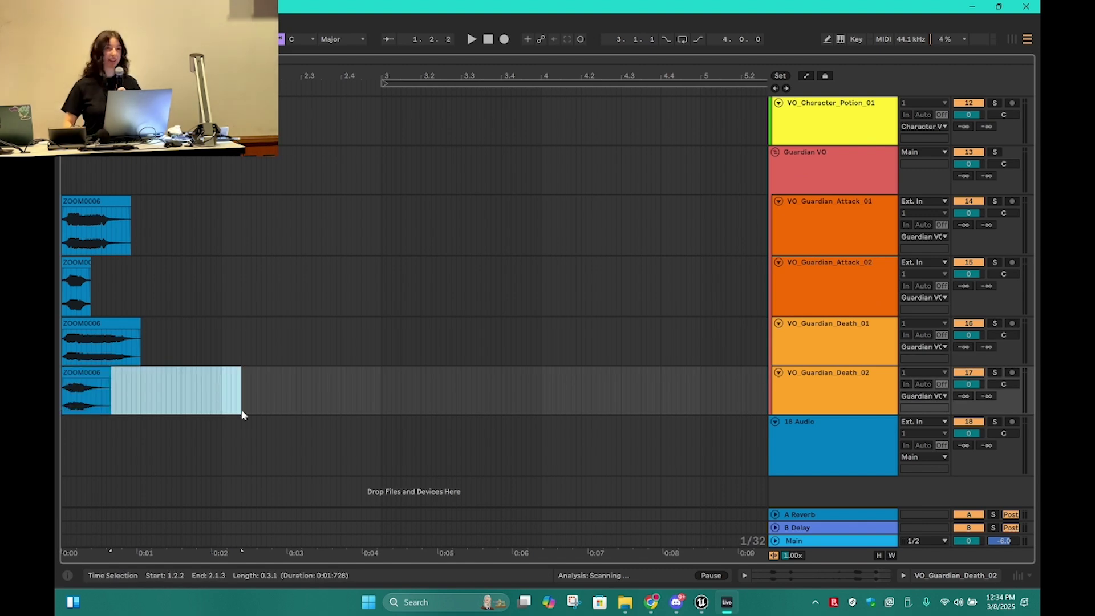
# - Delete the emptied 18 Audio track below the Guardian VO group
pyautogui.click(842, 453)
pyautogui.press('Delete')
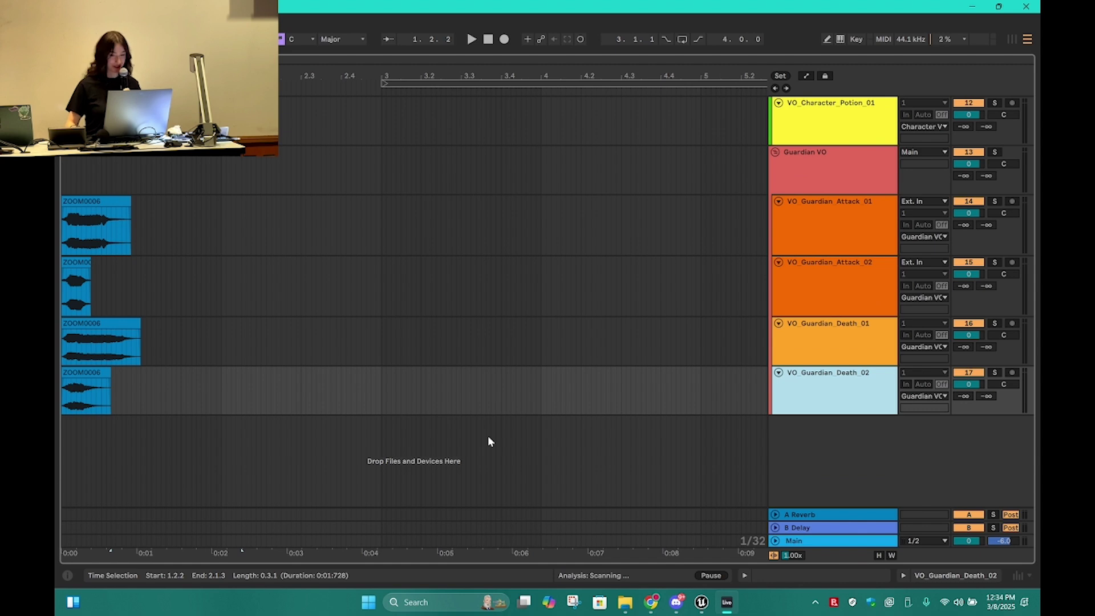
pyautogui.scroll(10, 473, 440)
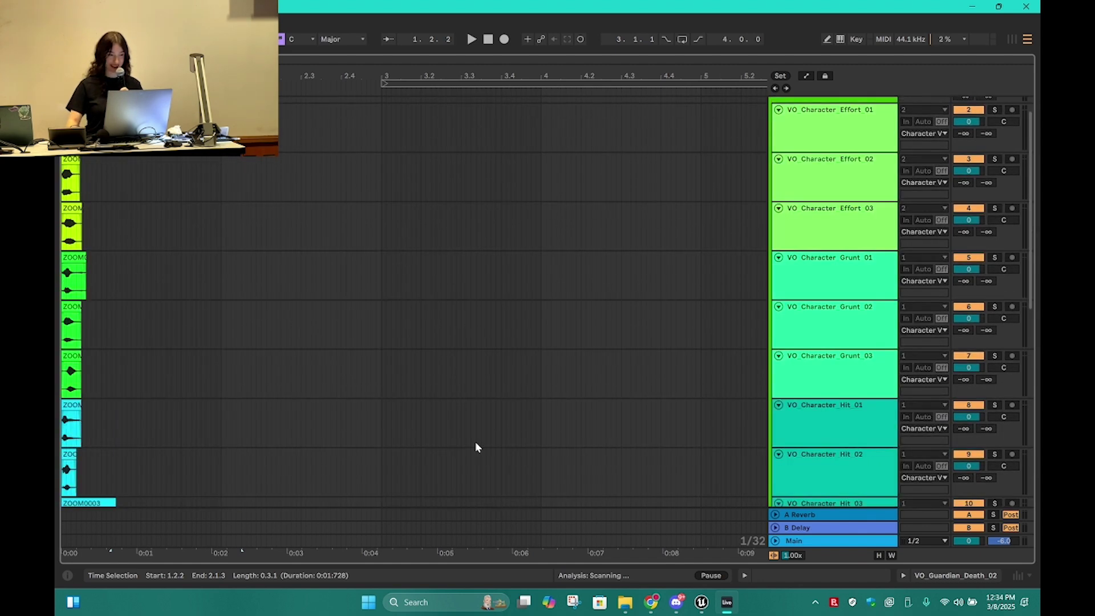
# - Trim the tail of the ZOOM0001 clip on VO_Character_Effort_01 so that it ends at 1.1.3
pyautogui.scroll(1, 478, 447)
pyautogui.moveTo(257, 77); pyautogui.dragTo(229, 134)
pyautogui.moveTo(122, 550); pyautogui.dragTo(145, 550)
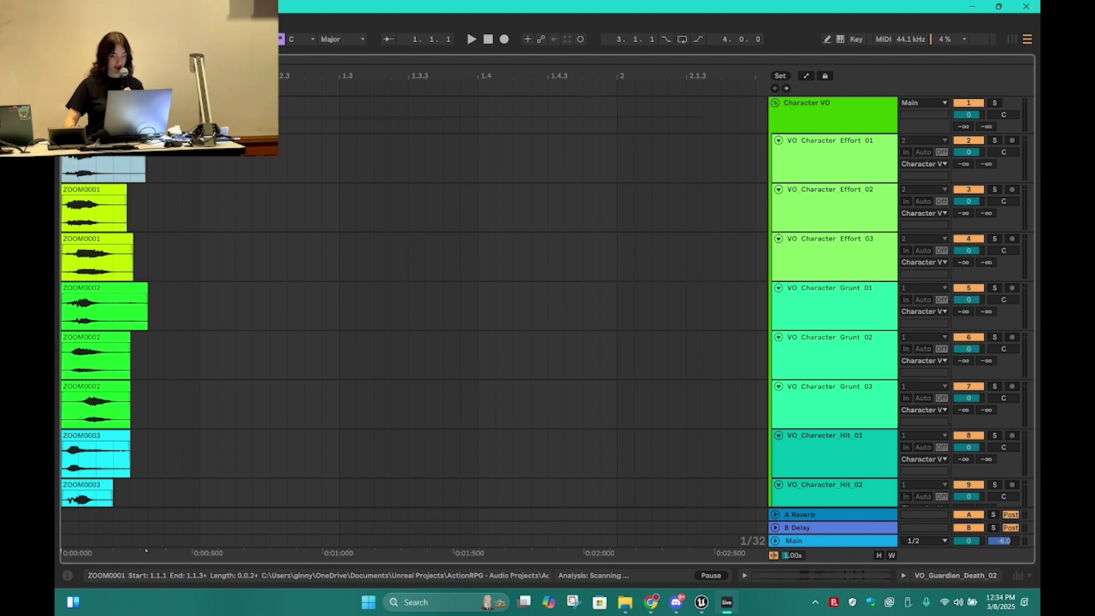
pyautogui.click(109, 141)
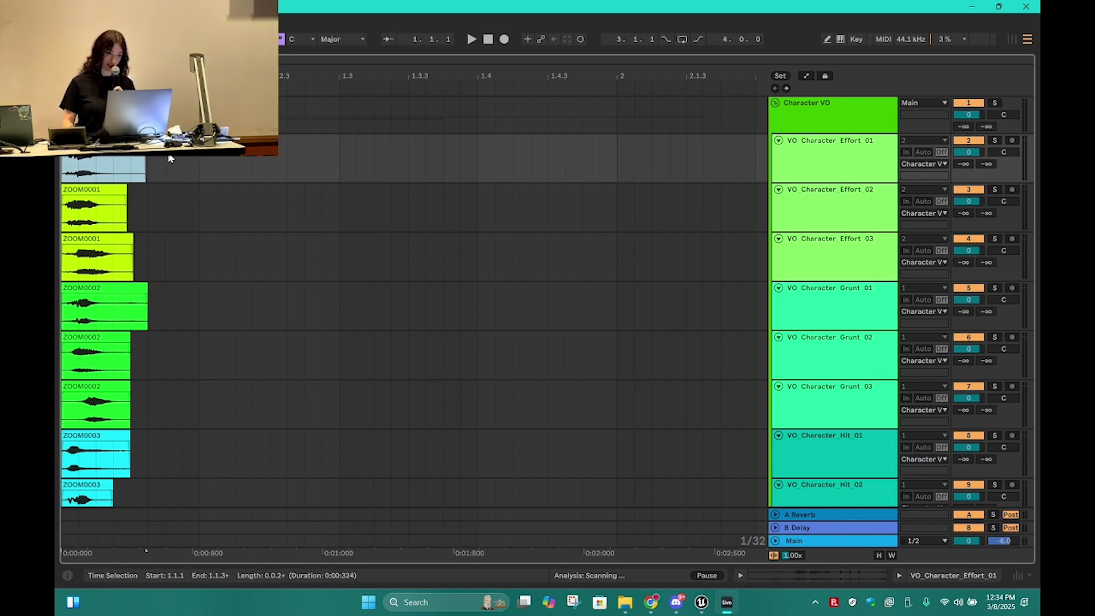
pyautogui.moveTo(164, 171); pyautogui.dragTo(135, 170)
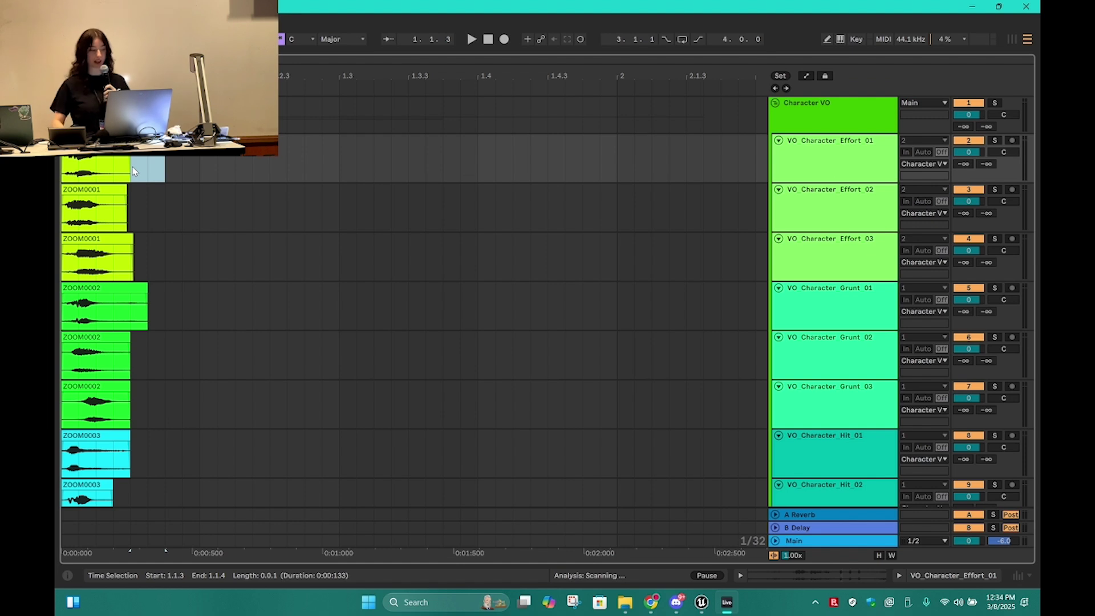
# - Examine the clip ends on the character and guardian tracks from VO_Character_Grunt_01 down to VO_Guardian_Death_02, and glance at the Unreal Editor project
pyautogui.click(166, 313)
pyautogui.click(142, 322)
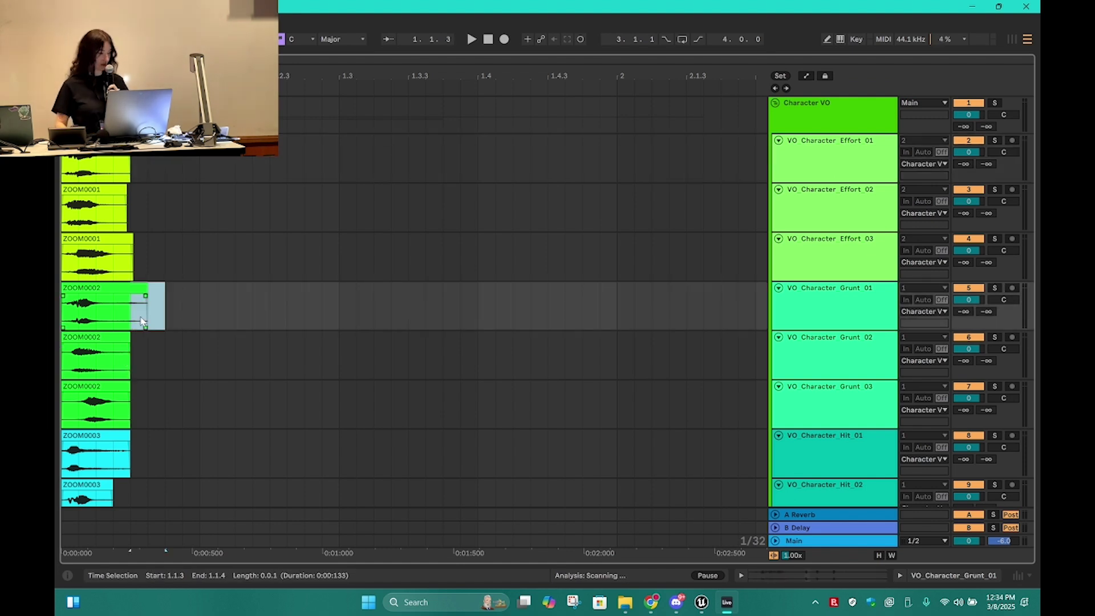
pyautogui.scroll(-5, 112, 353)
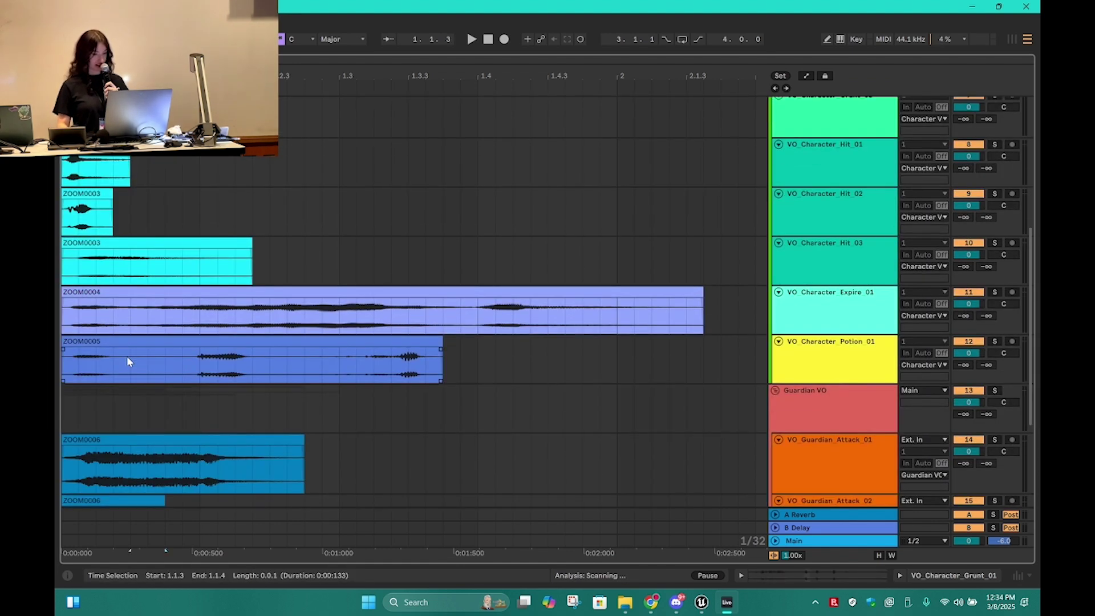
pyautogui.scroll(-2, 127, 359)
pyautogui.scroll(-1, 127, 358)
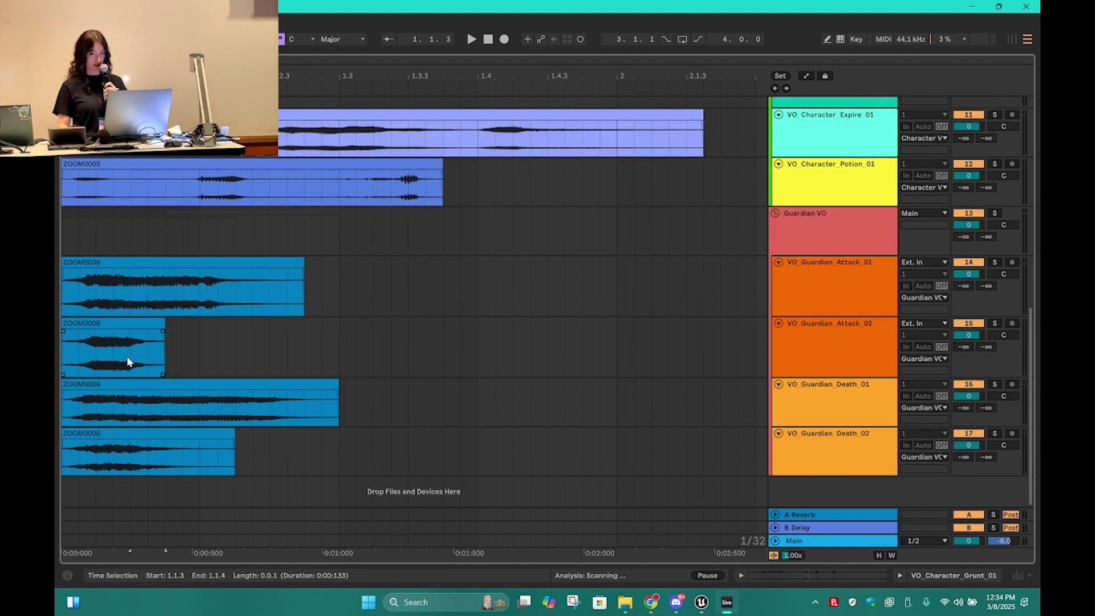
pyautogui.scroll(8, 127, 359)
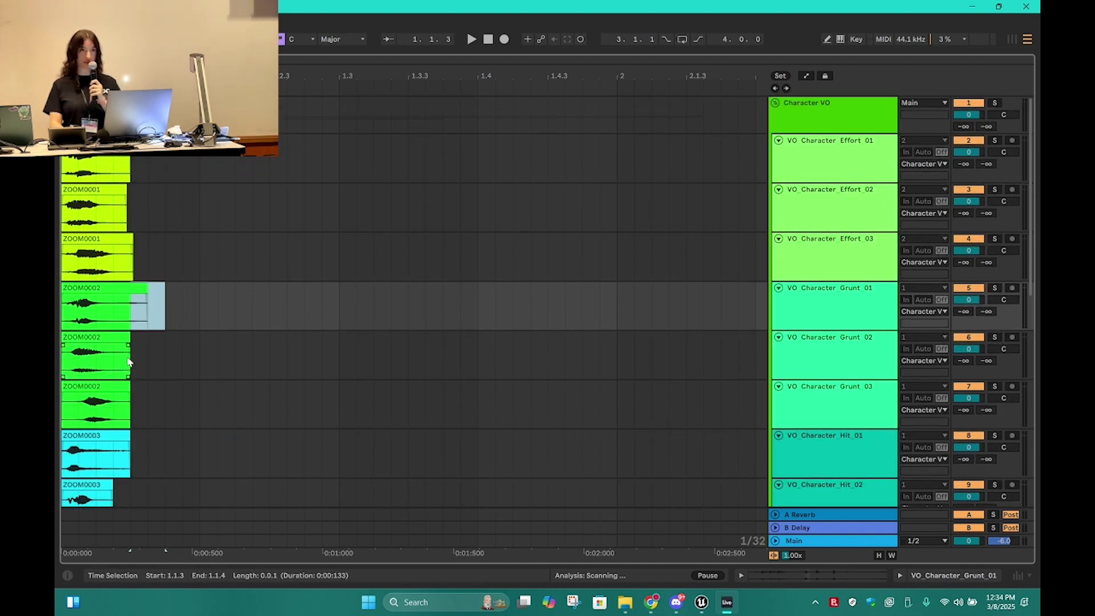
pyautogui.click(697, 605)
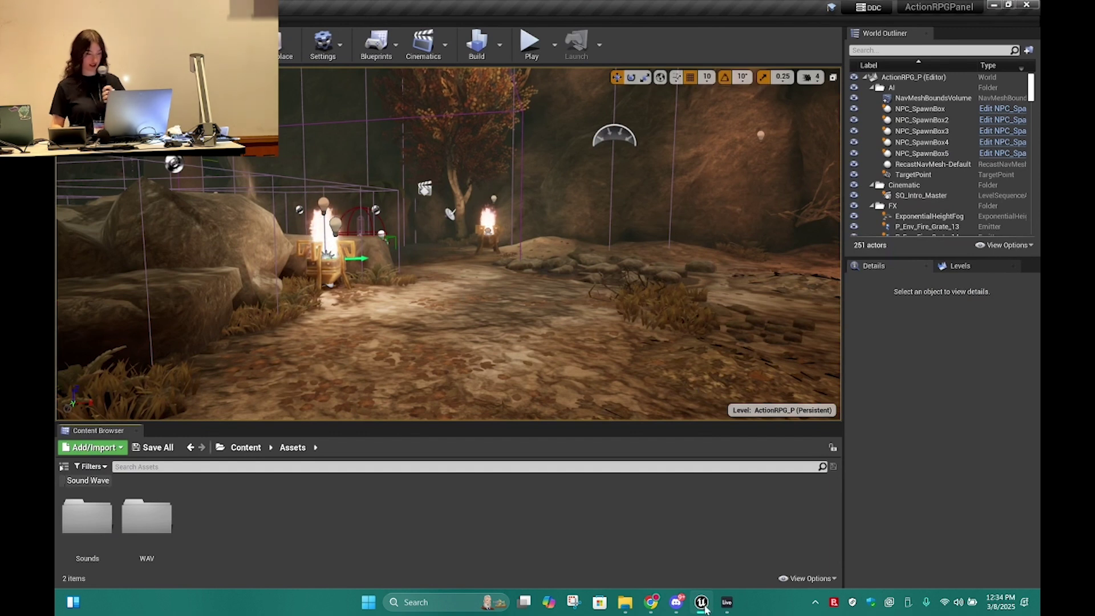
pyautogui.click(726, 603)
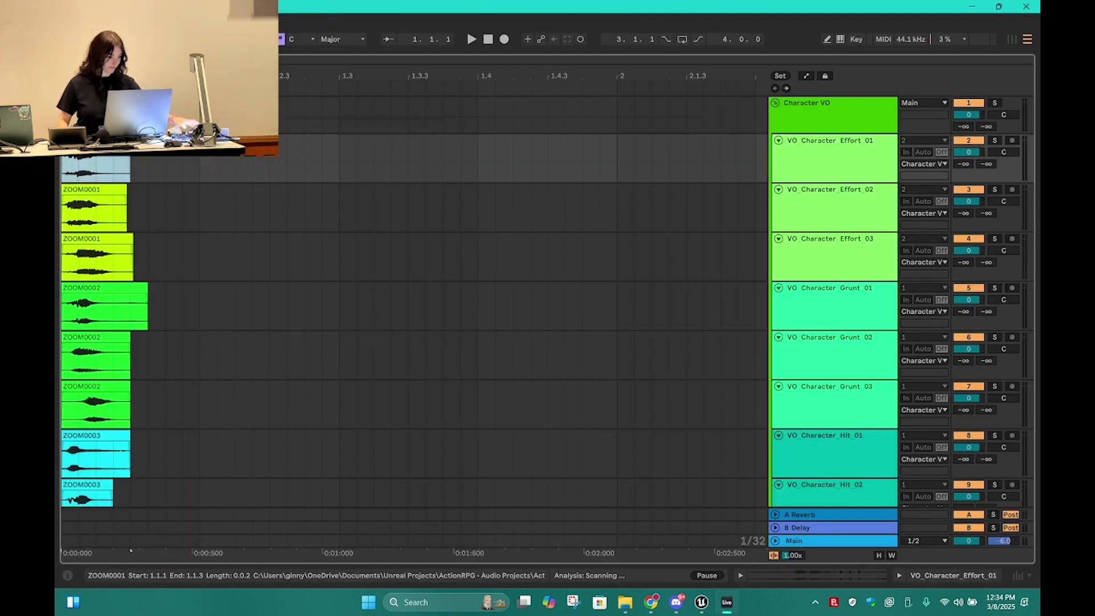
# - Select the time range from 1.1.1 to the end of the VO_Character_Grunt_01 clip across the tracks VO_Character_Effort_01 through VO_Character_Grunt_03
pyautogui.moveTo(145, 173); pyautogui.dragTo(55, 389)
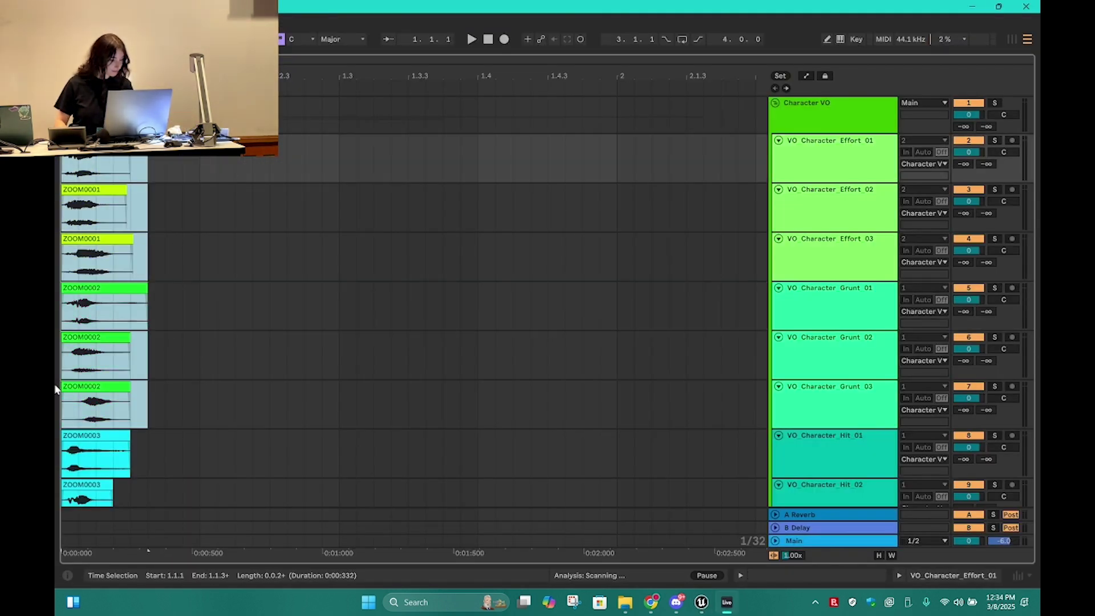
pyautogui.scroll(-4, 217, 352)
pyautogui.keyDown('shift'); pyautogui.click(149, 323); pyautogui.keyUp('shift')
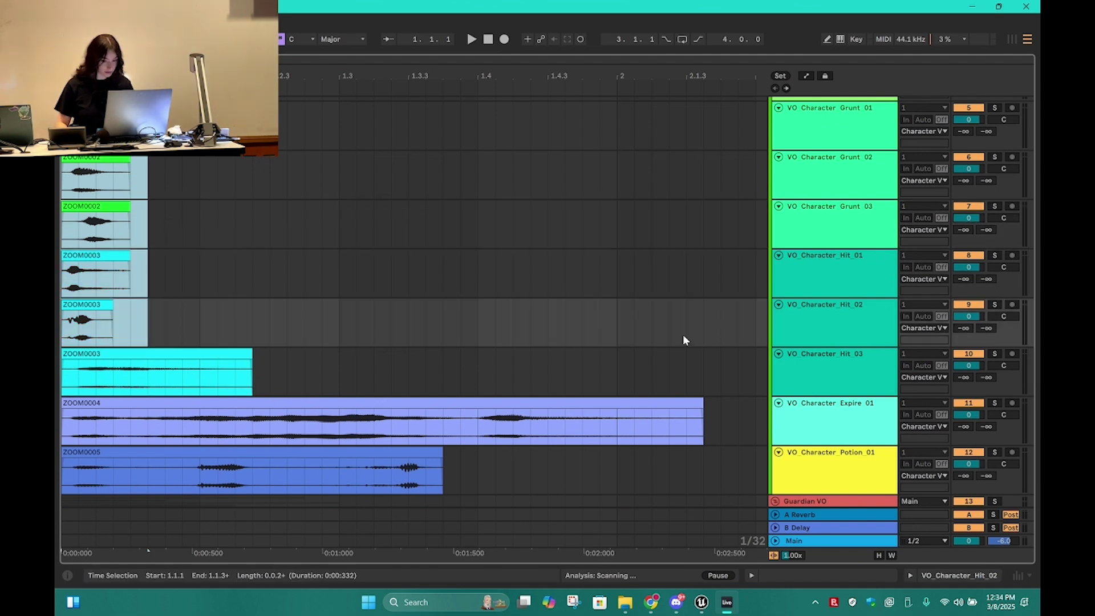
pyautogui.keyDown('shift'); pyautogui.click(821, 322); pyautogui.keyUp('shift')
pyautogui.scroll(3, 821, 328)
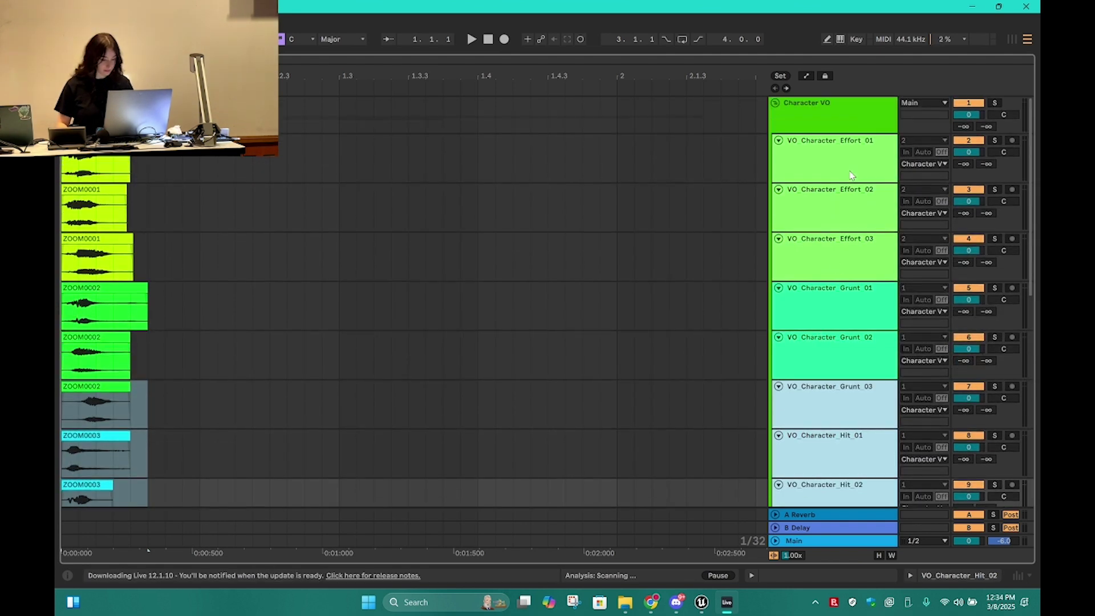
pyautogui.click(827, 143)
pyautogui.keyDown('shift'); pyautogui.click(827, 388); pyautogui.keyUp('shift')
# - Start an audio export with Selected Tracks Only as the rendered track, as 16-bit WAV at 44100 Hz
pyautogui.hotkey('ctrl', 'shift', 'r')
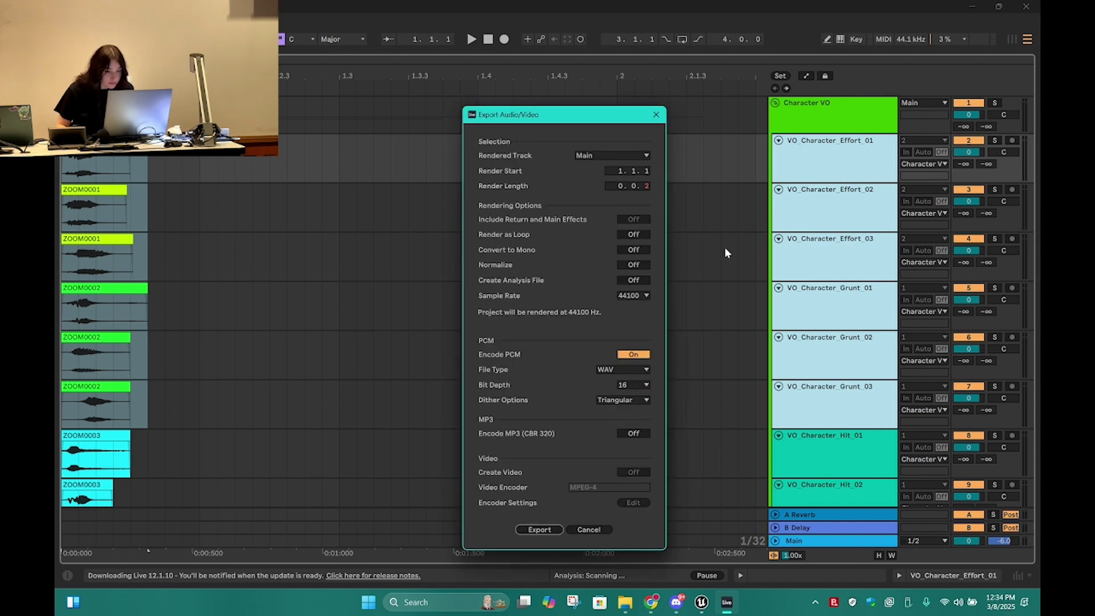
pyautogui.click(619, 156)
pyautogui.click(638, 189)
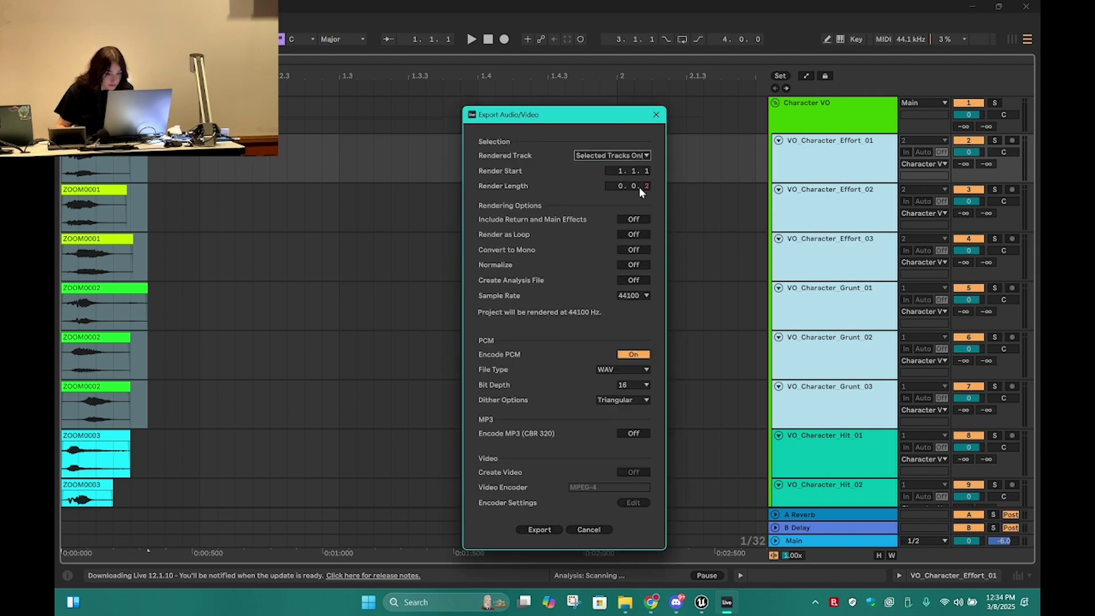
pyautogui.click(537, 529)
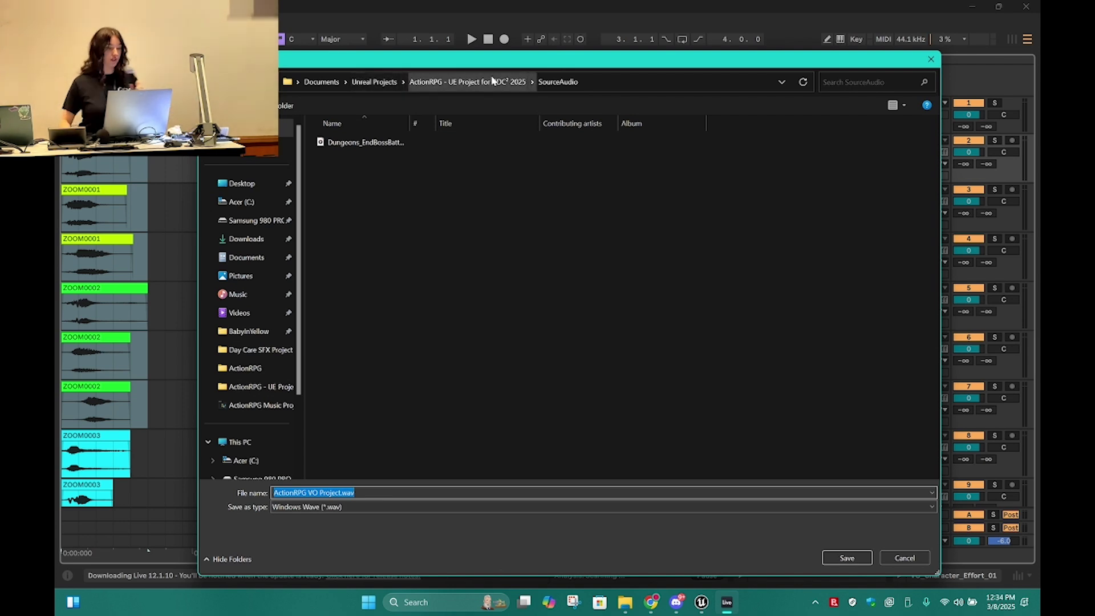
# - Save the export in the SourceAudio folder of ActionRPG - UE Project for GDC² 2025, removing "ActionRPG VO Project" from the file name
pyautogui.click(370, 81)
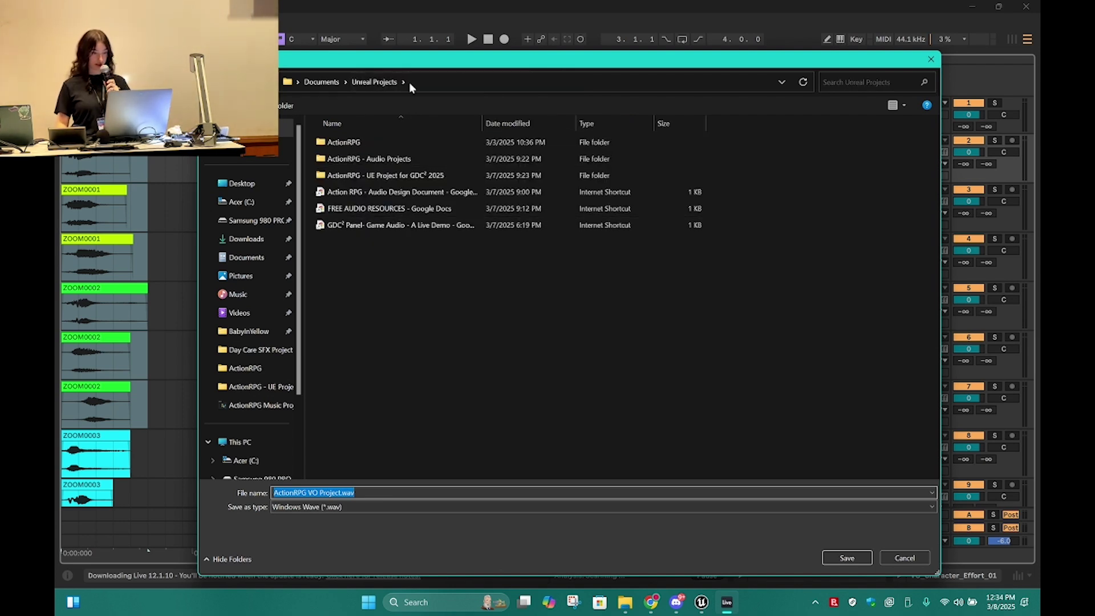
pyautogui.doubleClick(398, 176)
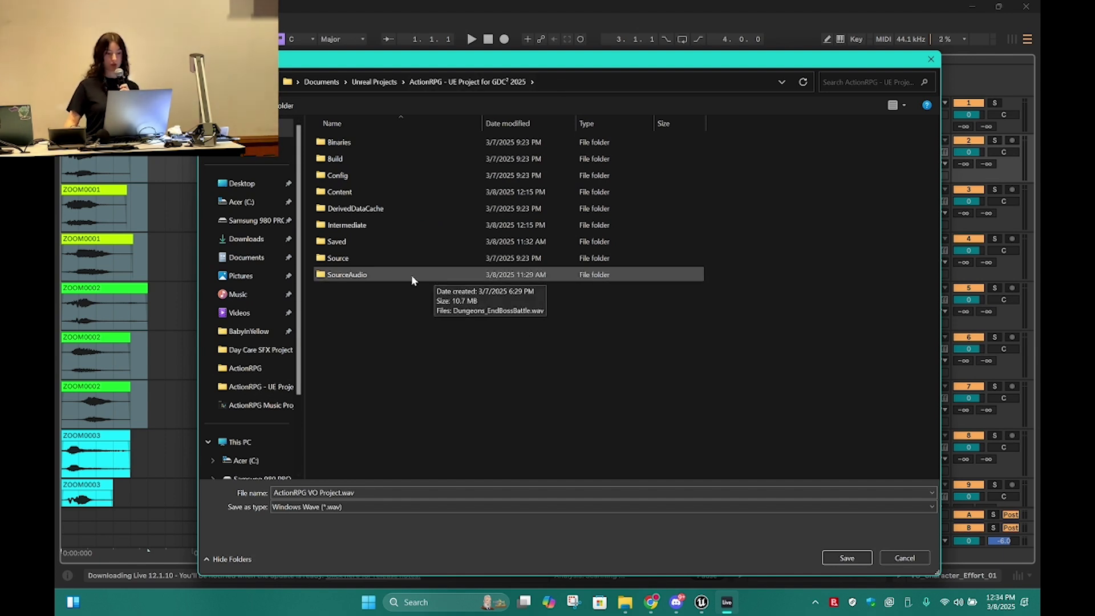
pyautogui.doubleClick(368, 277)
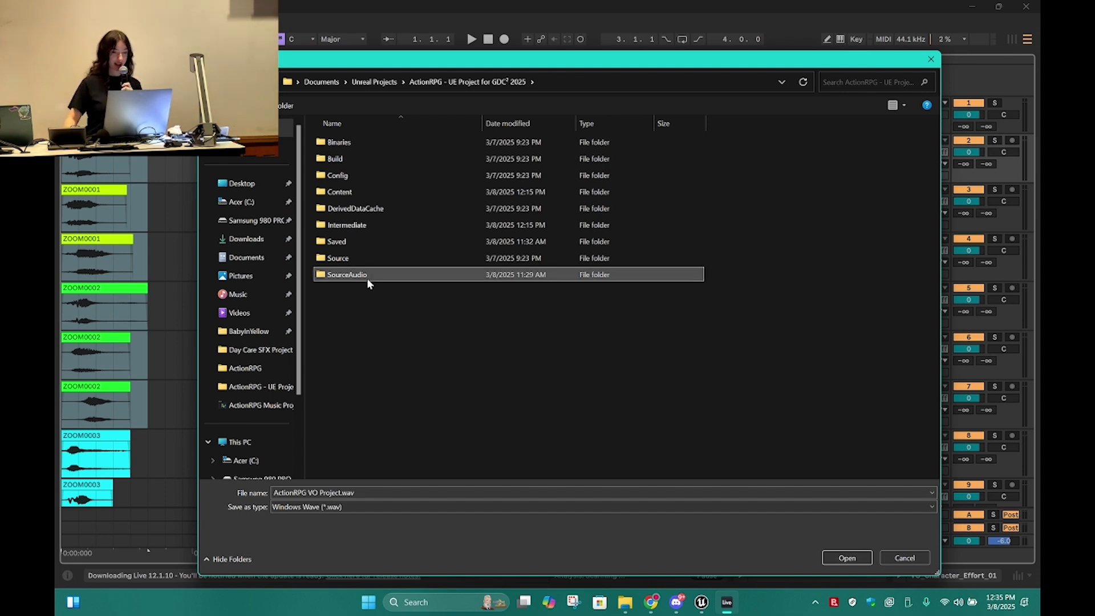
pyautogui.moveTo(410, 123); pyautogui.dragTo(545, 124)
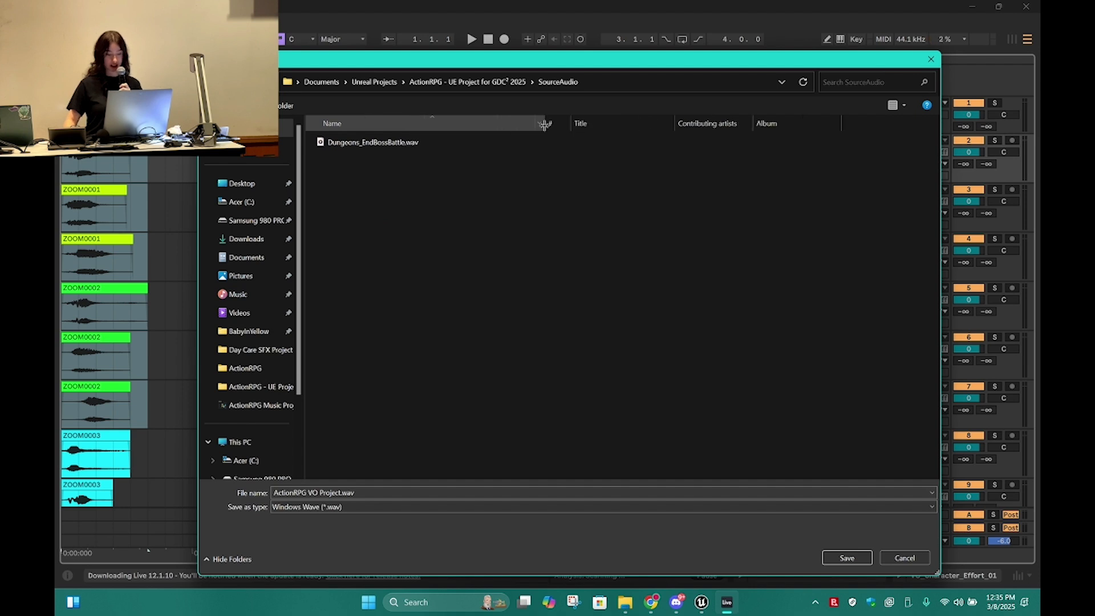
pyautogui.click(347, 492)
pyautogui.moveTo(343, 492); pyautogui.dragTo(254, 501)
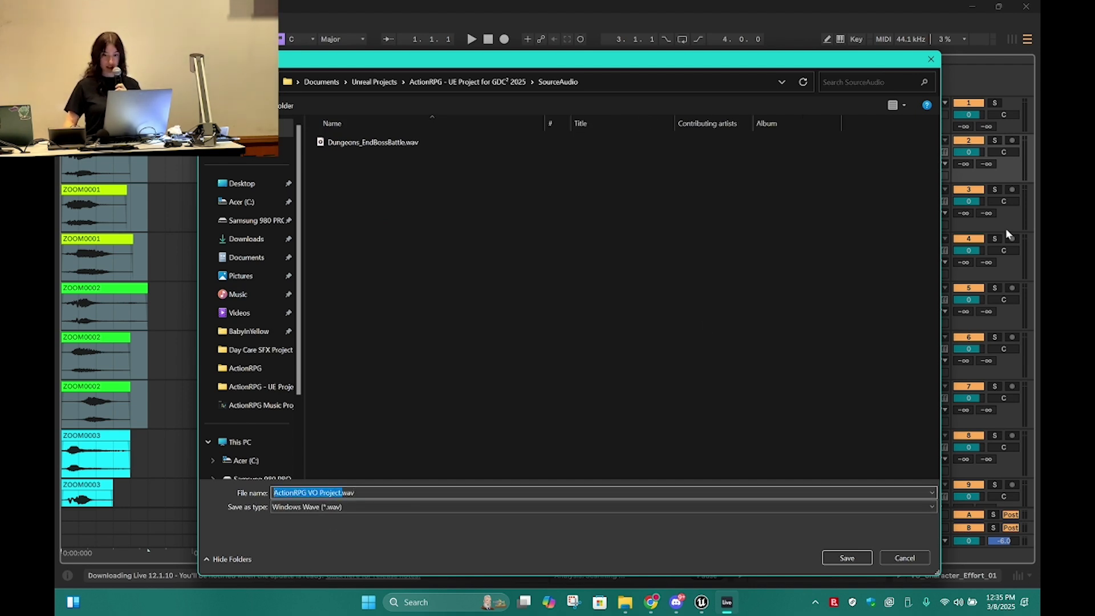
pyautogui.press('BackSpace')
pyautogui.click(935, 67)
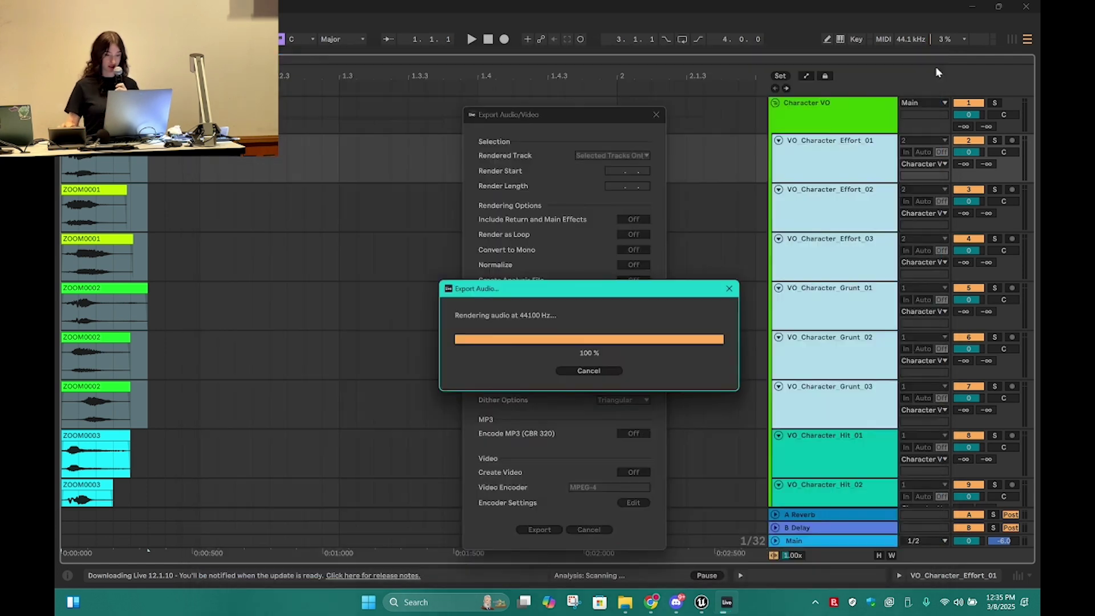
# - Switch to File Explorer and examine the exported files in the UE project's SourceAudio folder in a new tab, selecting the VO_Character_Effort_01 file
pyautogui.click(625, 601)
pyautogui.click(286, 10)
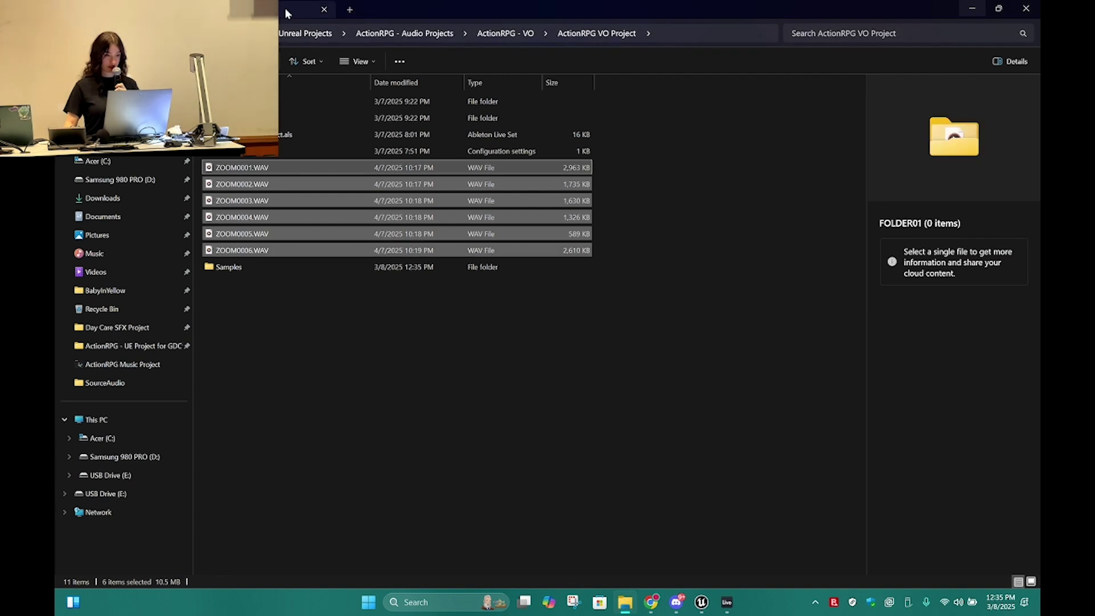
pyautogui.click(351, 10)
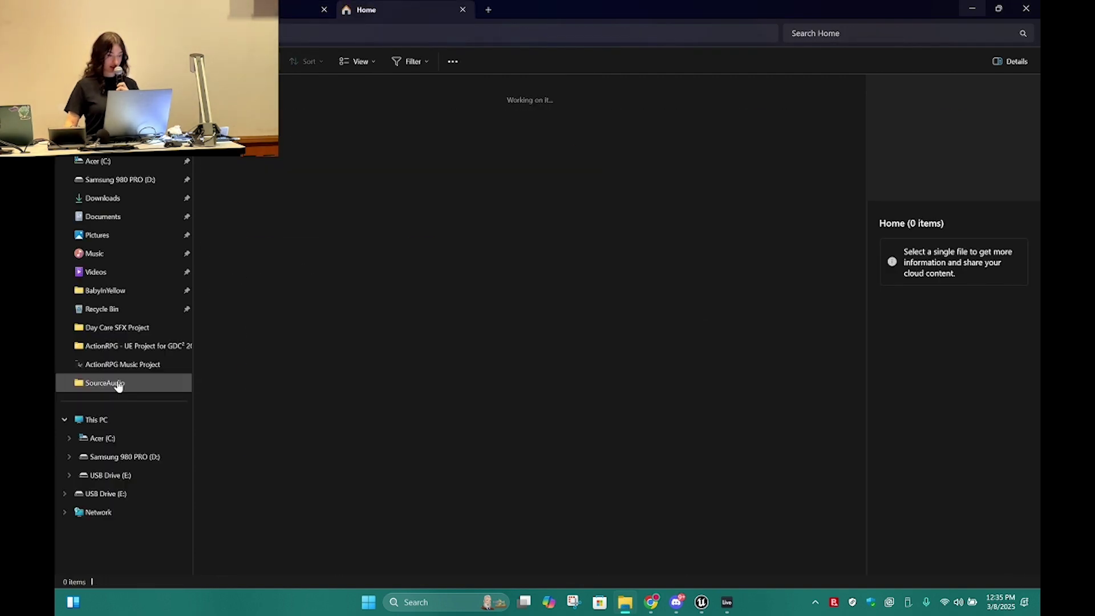
pyautogui.click(131, 346)
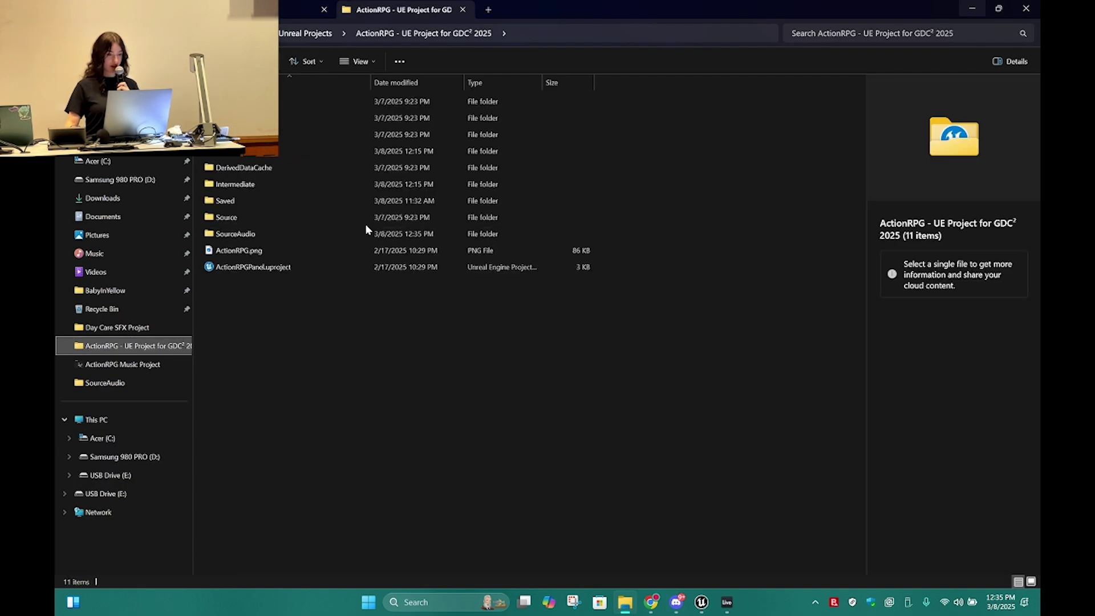
pyautogui.doubleClick(265, 232)
pyautogui.moveTo(347, 84); pyautogui.dragTo(392, 85)
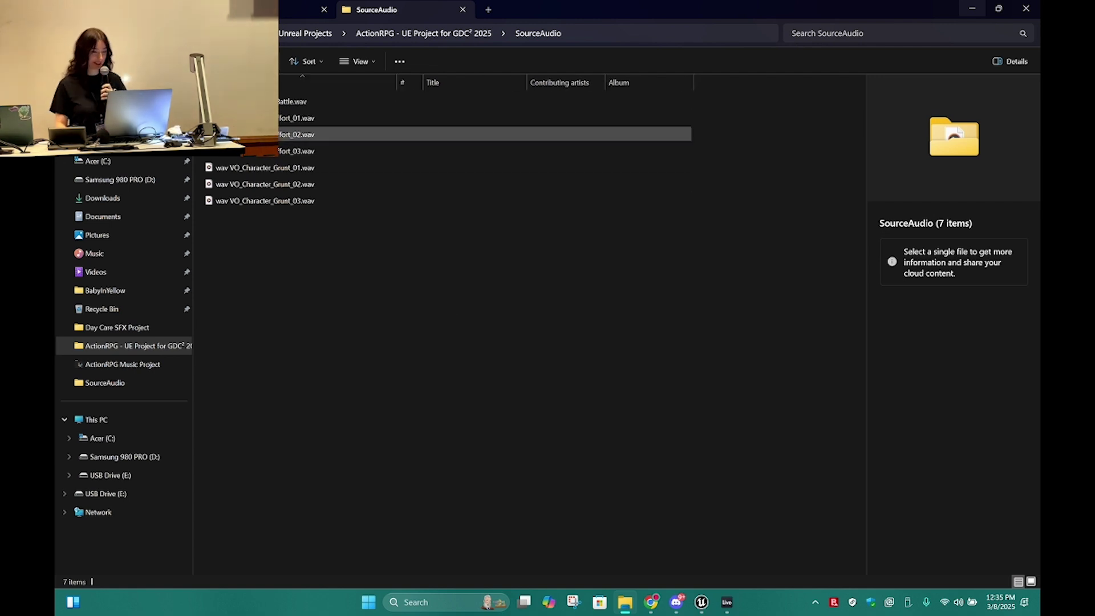
pyautogui.click(288, 118)
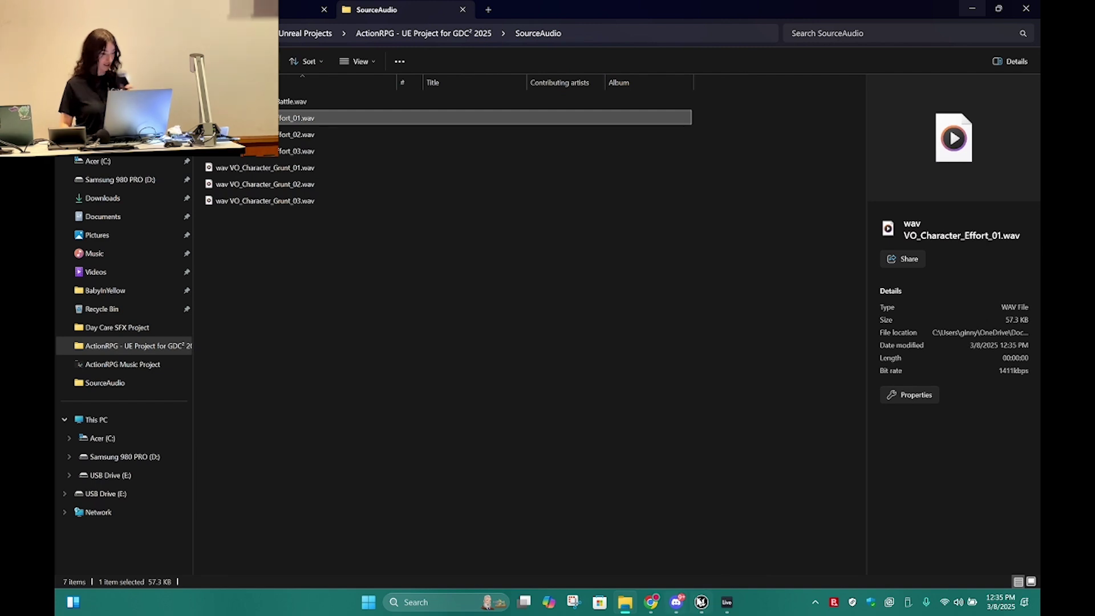
# - Play the exported VO_Character_Effort_01, 02 and 03 files one after another in the media player, closing the player after each
pyautogui.click(727, 609)
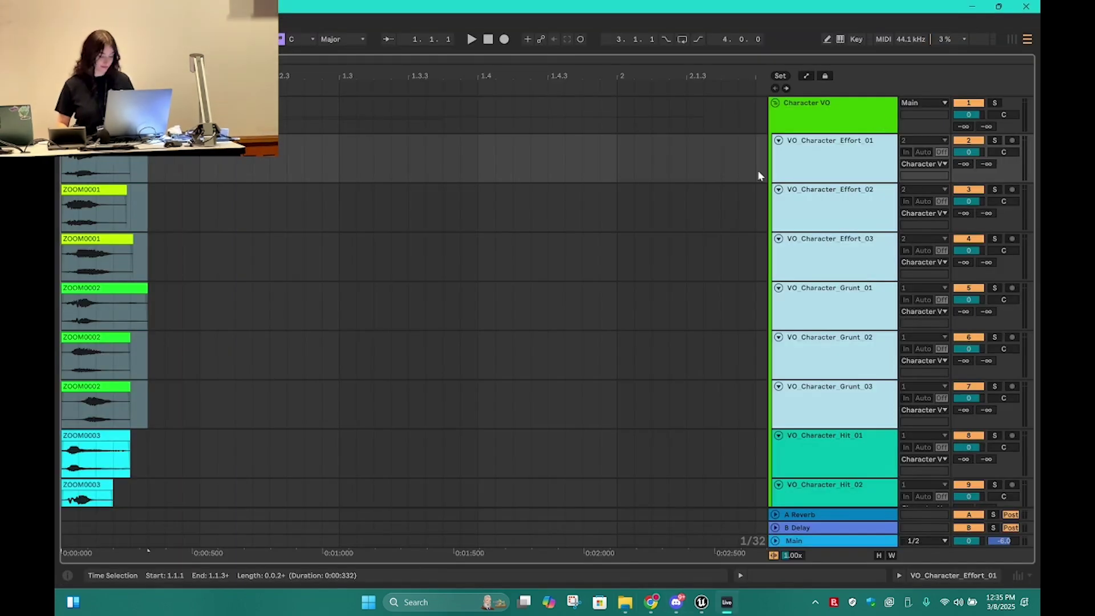
pyautogui.click(973, 6)
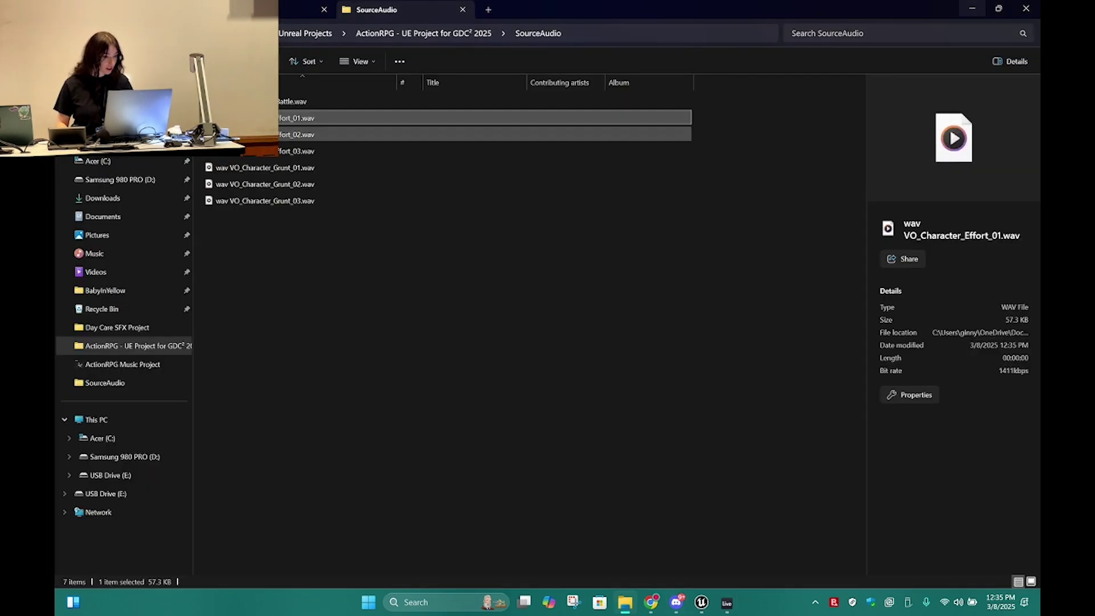
pyautogui.doubleClick(354, 118)
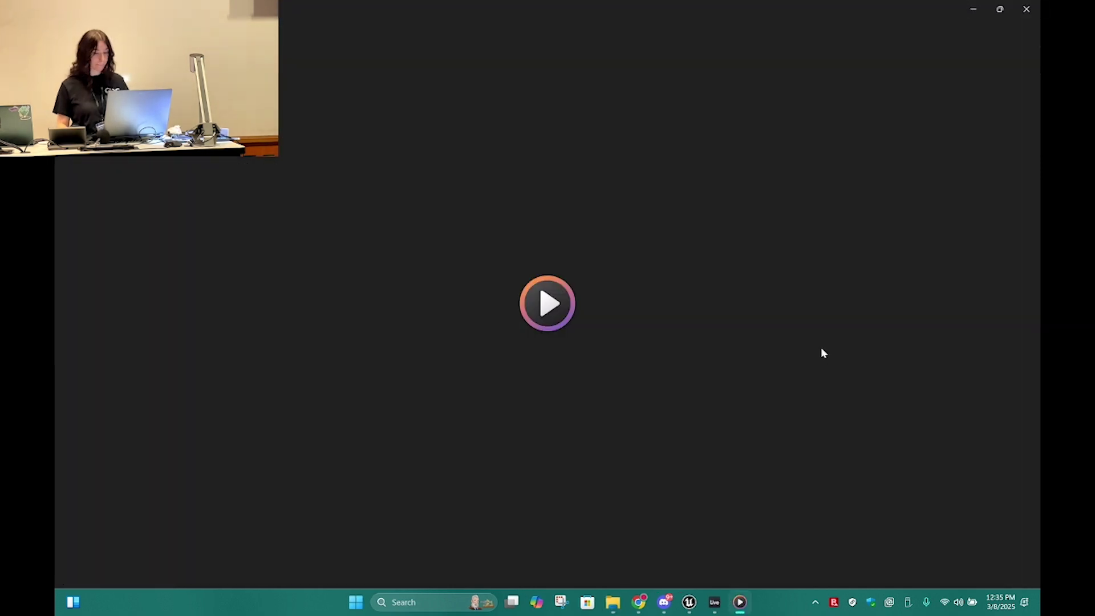
pyautogui.click(1026, 9)
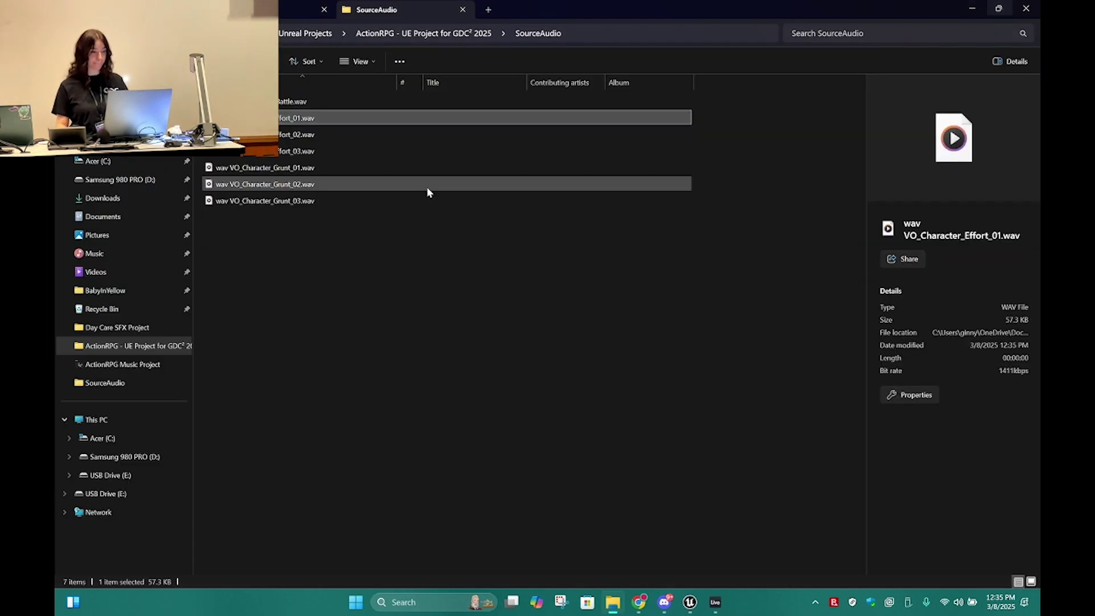
pyautogui.doubleClick(388, 133)
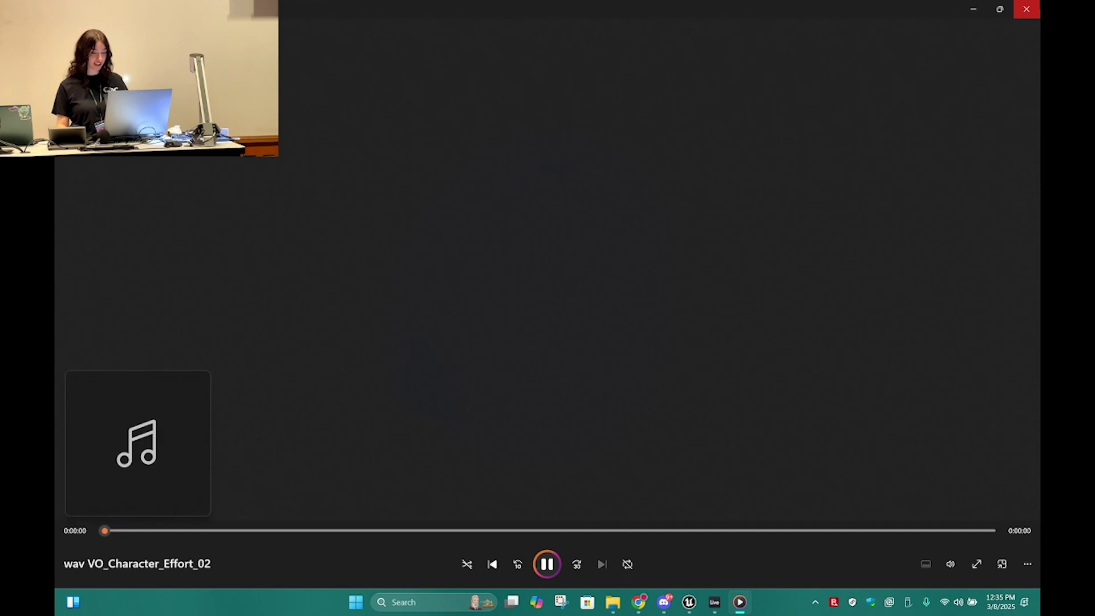
pyautogui.click(1026, 9)
pyautogui.doubleClick(298, 149)
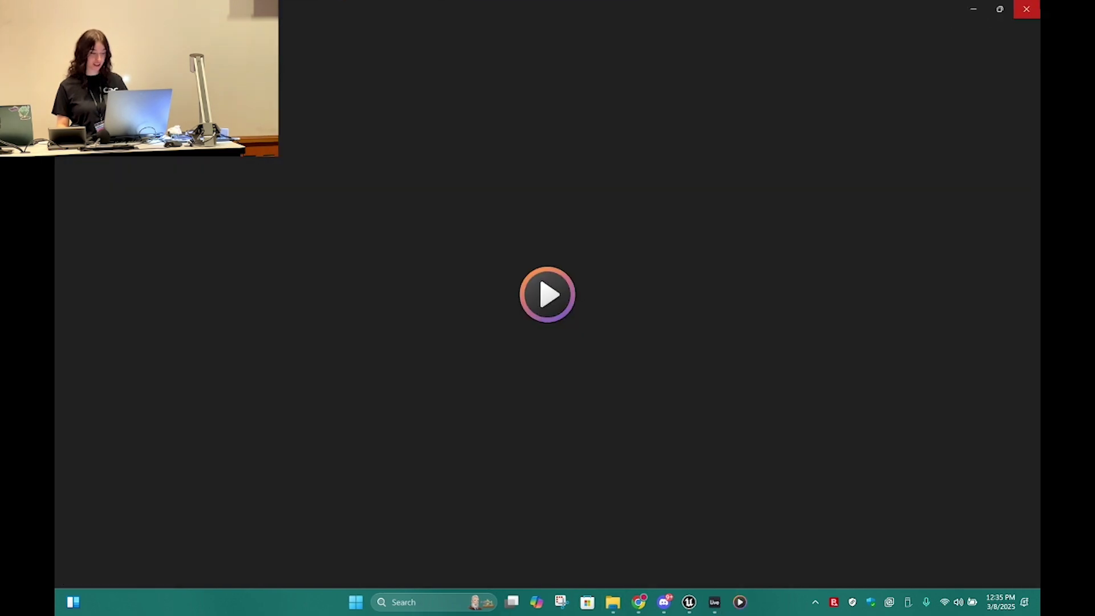
pyautogui.click(1027, 9)
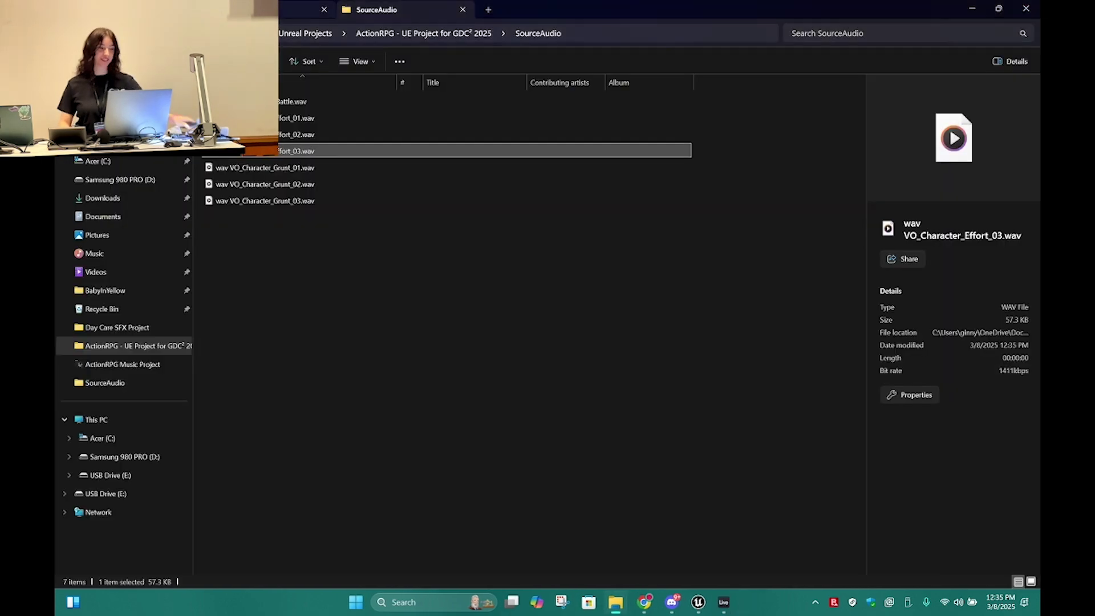
# - Switch to Ableton Live and select the arrangement from VO_Character_Expire_01 through VO_Guardian_Death_02, spanning the full length of the longest clip
pyautogui.click(285, 10)
pyautogui.click(723, 606)
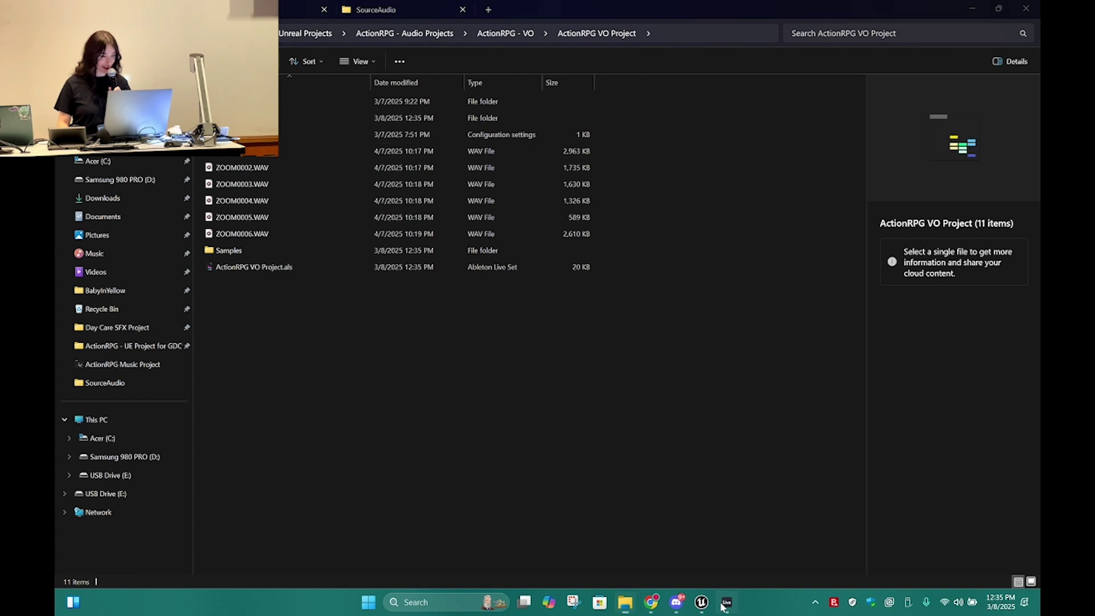
pyautogui.scroll(-5, 241, 317)
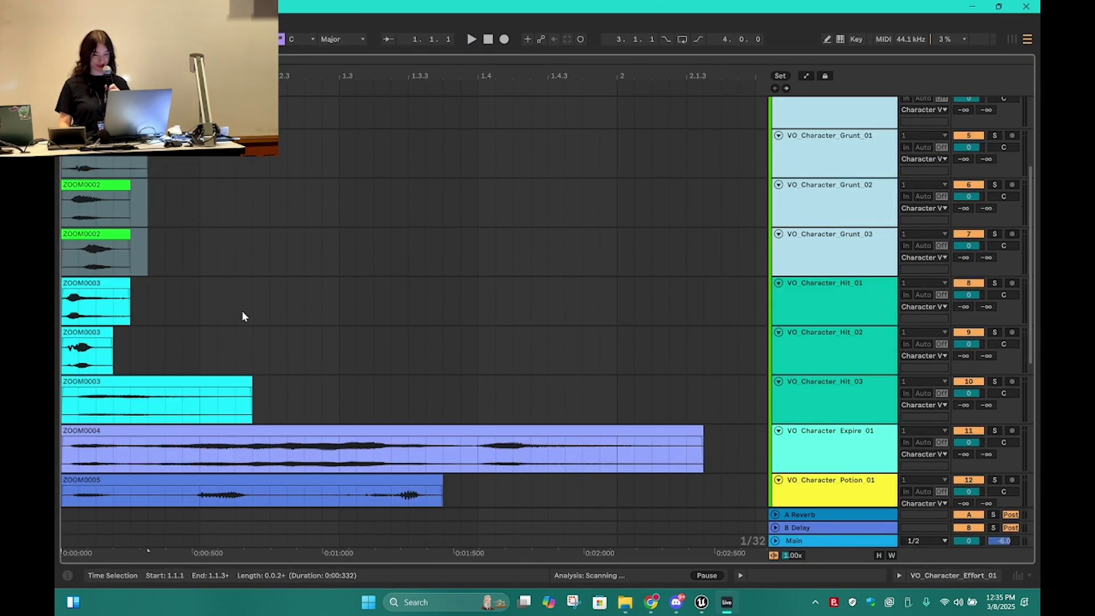
pyautogui.scroll(-2, 490, 325)
pyautogui.click(818, 234)
pyautogui.click(64, 239)
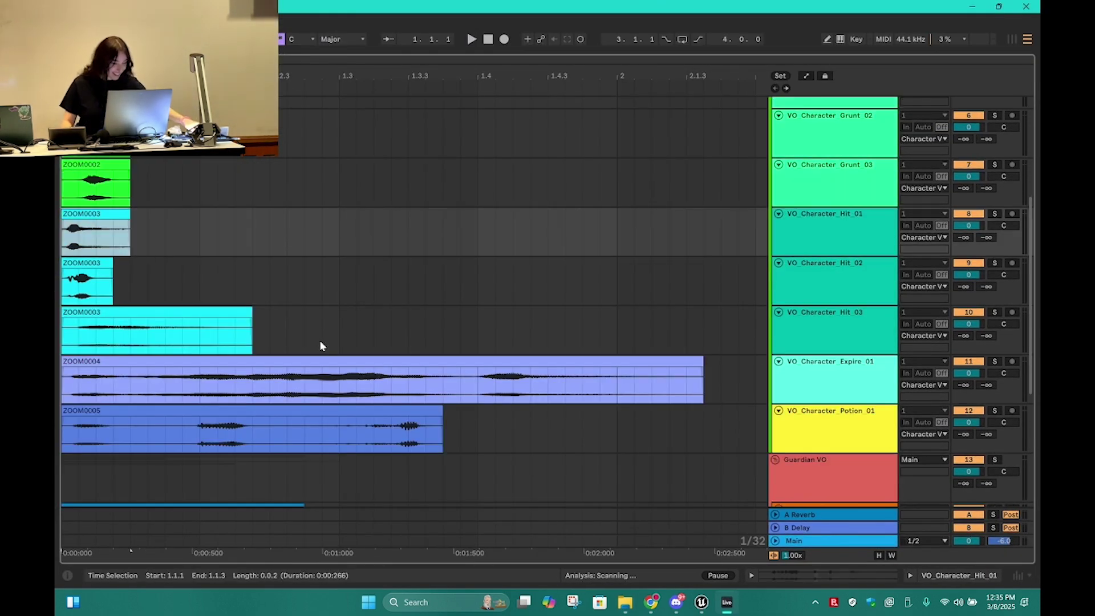
pyautogui.scroll(-3, 423, 368)
pyautogui.scroll(-2, 423, 372)
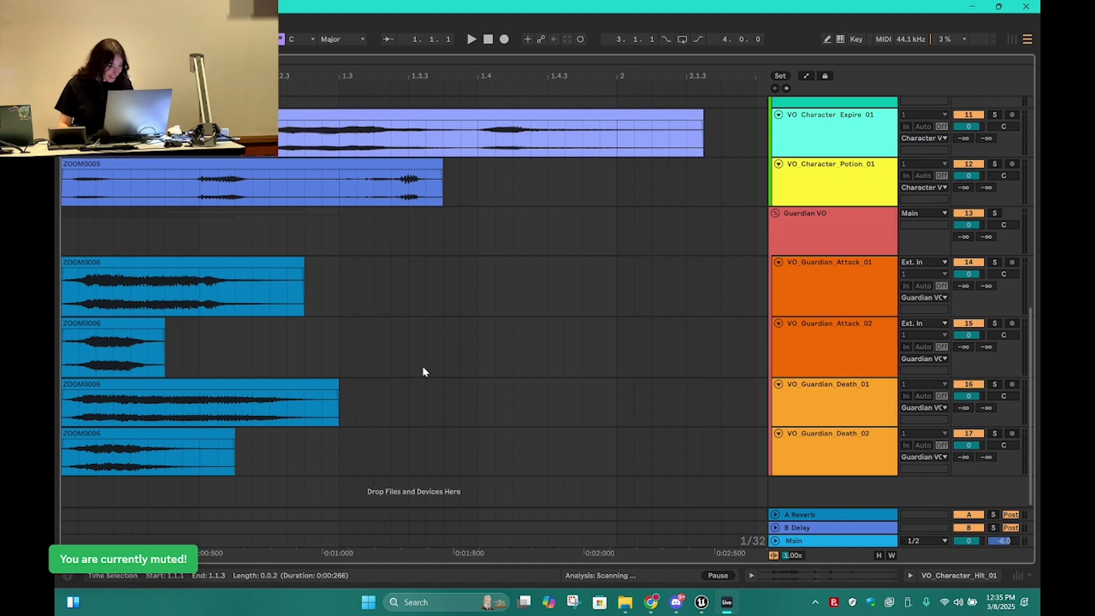
pyautogui.keyDown('shift'); pyautogui.click(215, 434); pyautogui.keyUp('shift')
pyautogui.keyDown('shift'); pyautogui.click(653, 127); pyautogui.keyUp('shift')
pyautogui.hotkey('ctrl', 'shift', 'r')
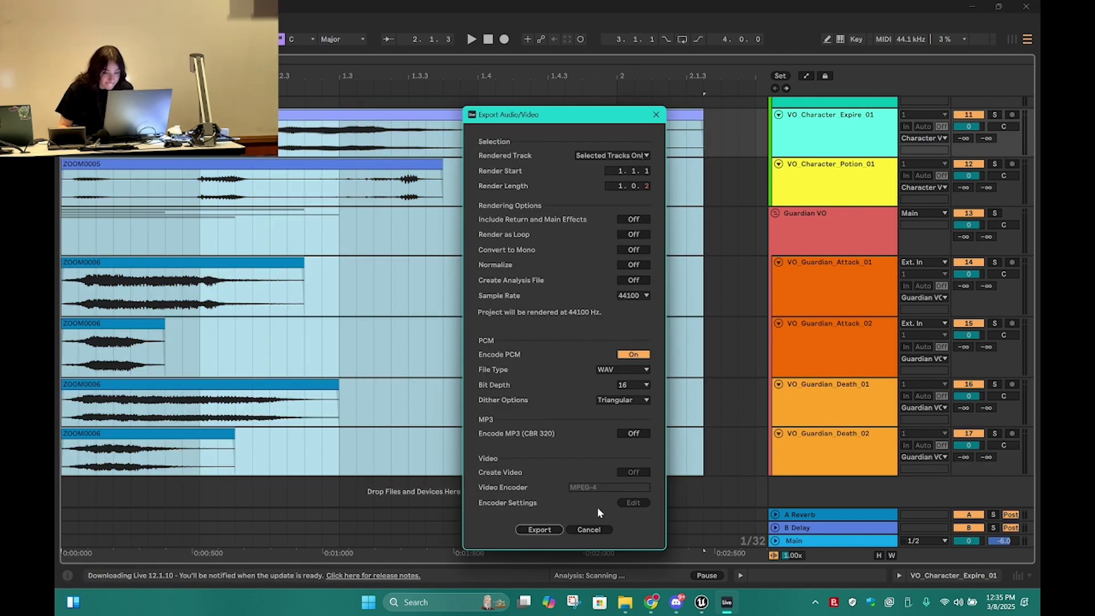
pyautogui.click(588, 529)
# - Extend the track selection up to VO_Character_Hit_01 and export the selected tracks as 16-bit WAV into the SourceAudio folder, with ".wav" as the file name
pyautogui.scroll(5, 847, 431)
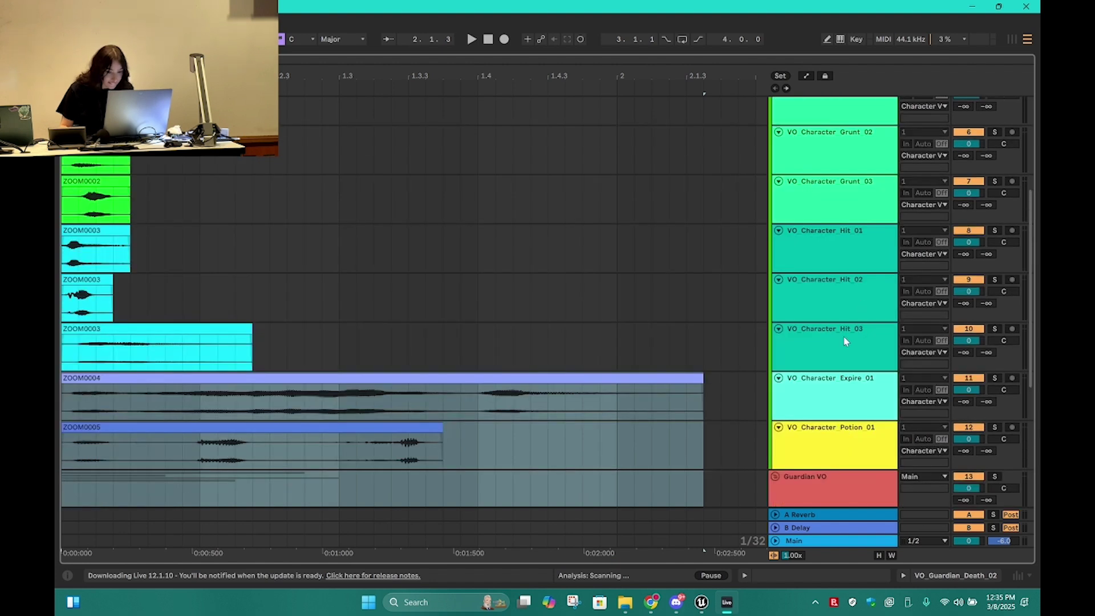
pyautogui.keyDown('shift'); pyautogui.click(840, 356); pyautogui.keyUp('shift')
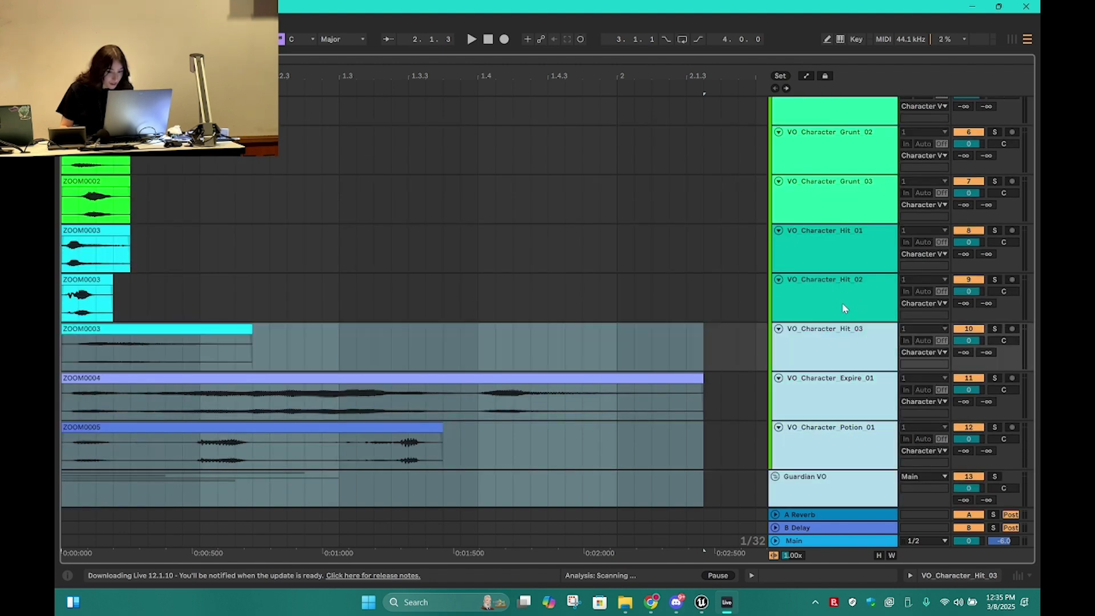
pyautogui.keyDown('shift'); pyautogui.click(846, 260); pyautogui.keyUp('shift')
pyautogui.hotkey('ctrl', 'shift', 'r')
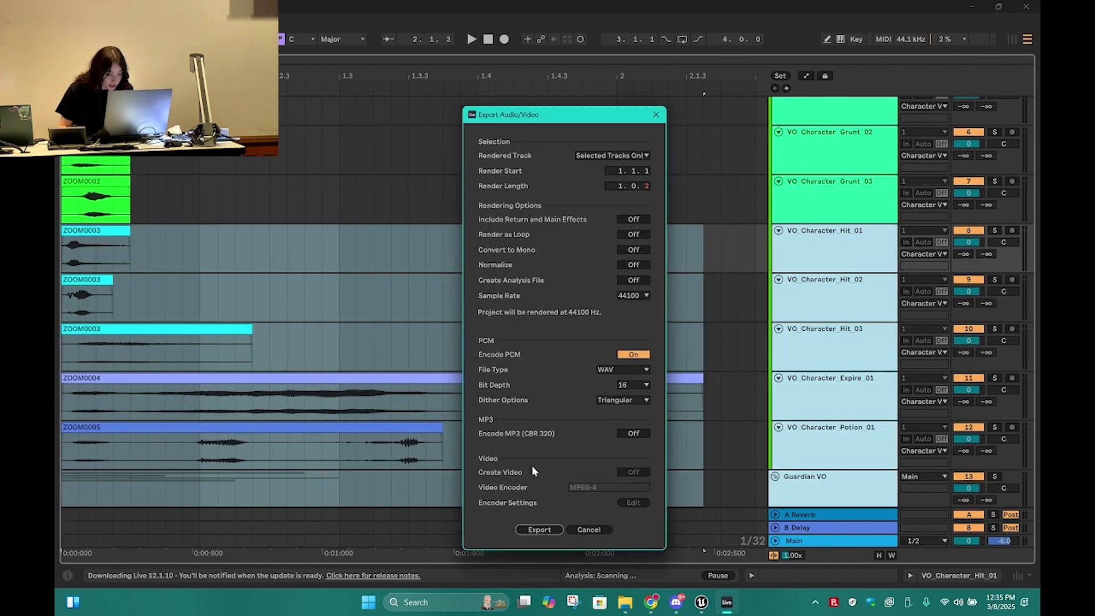
pyautogui.click(546, 529)
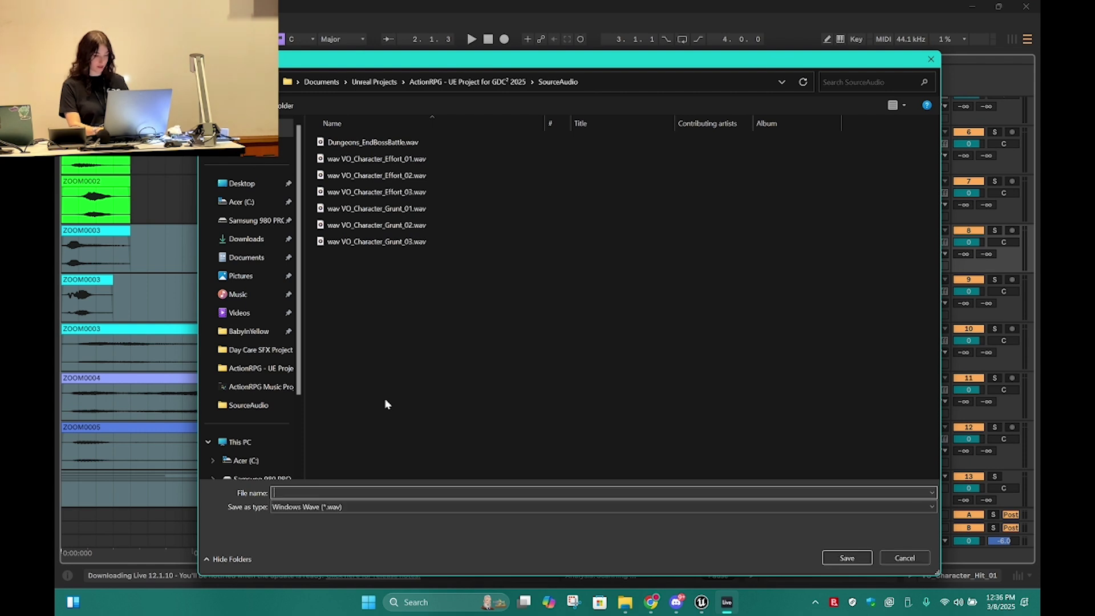
pyautogui.write('.wav')
pyautogui.press('Return')
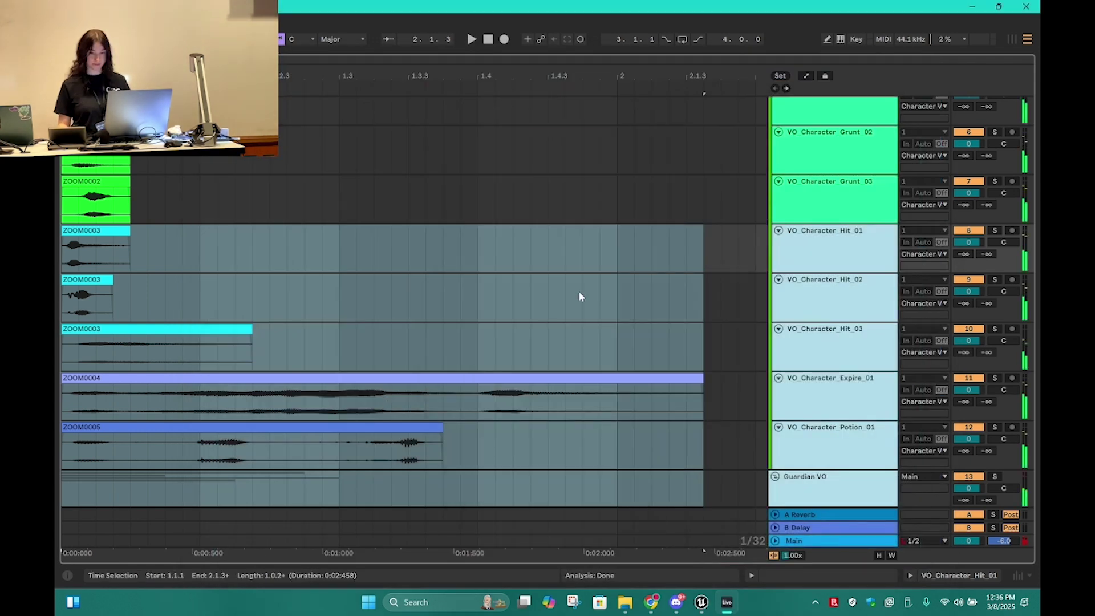
# - Close Ableton Live and view the exported files in File Explorer's SourceAudio folder
pyautogui.click(1024, 6)
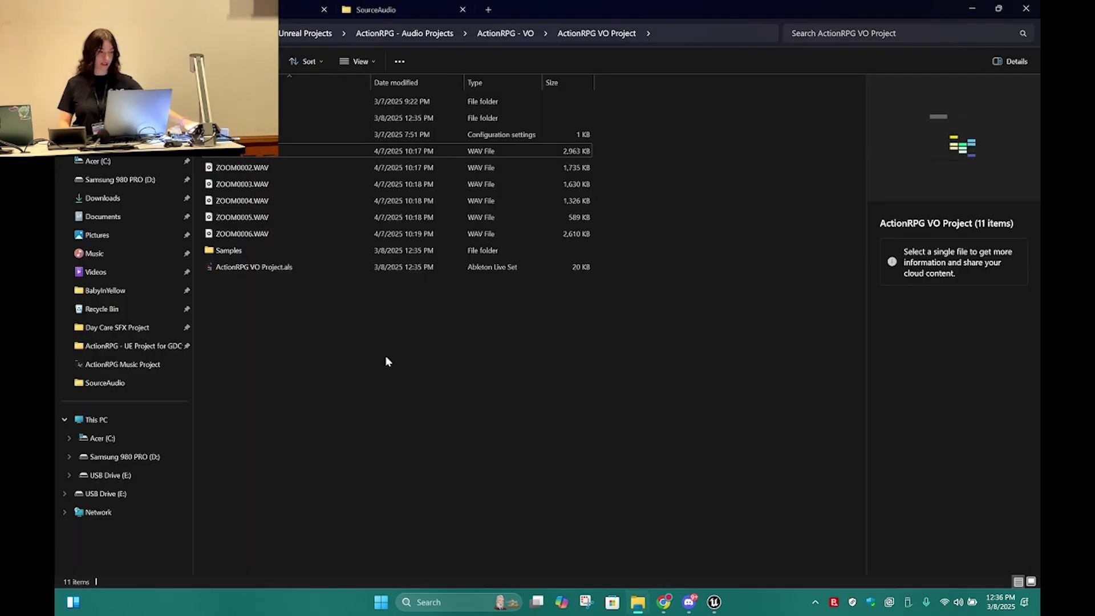
pyautogui.click(391, 10)
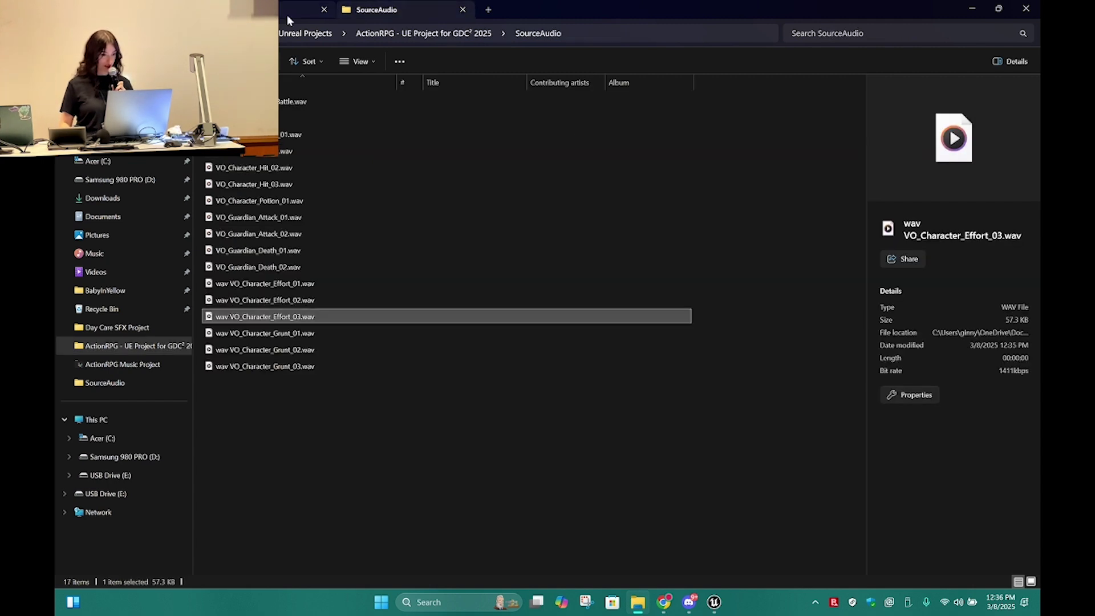
pyautogui.click(137, 10)
pyautogui.click(251, 11)
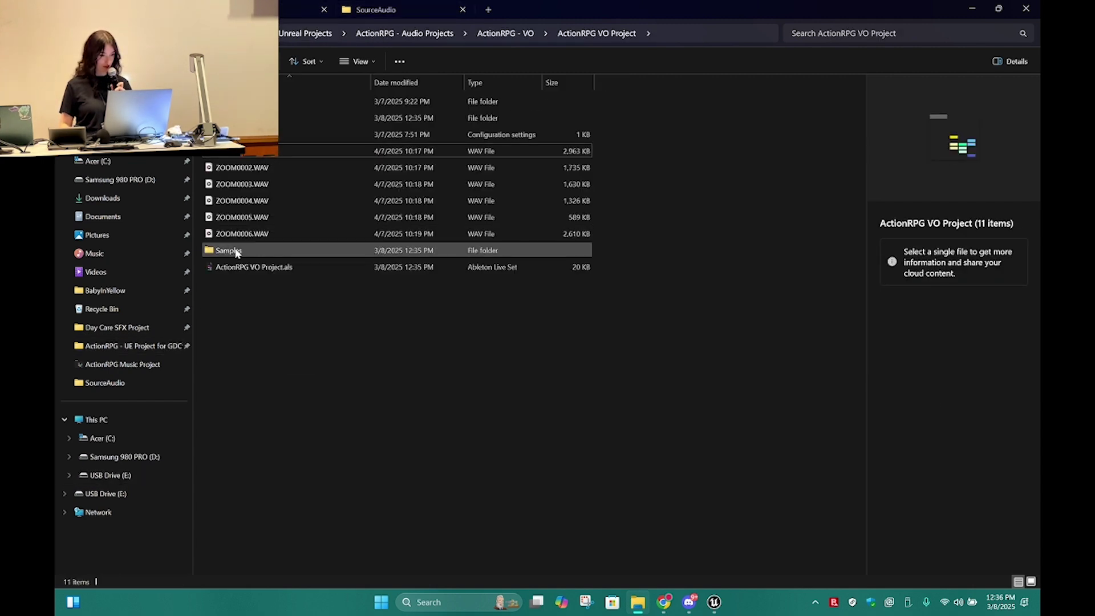
pyautogui.click(376, 9)
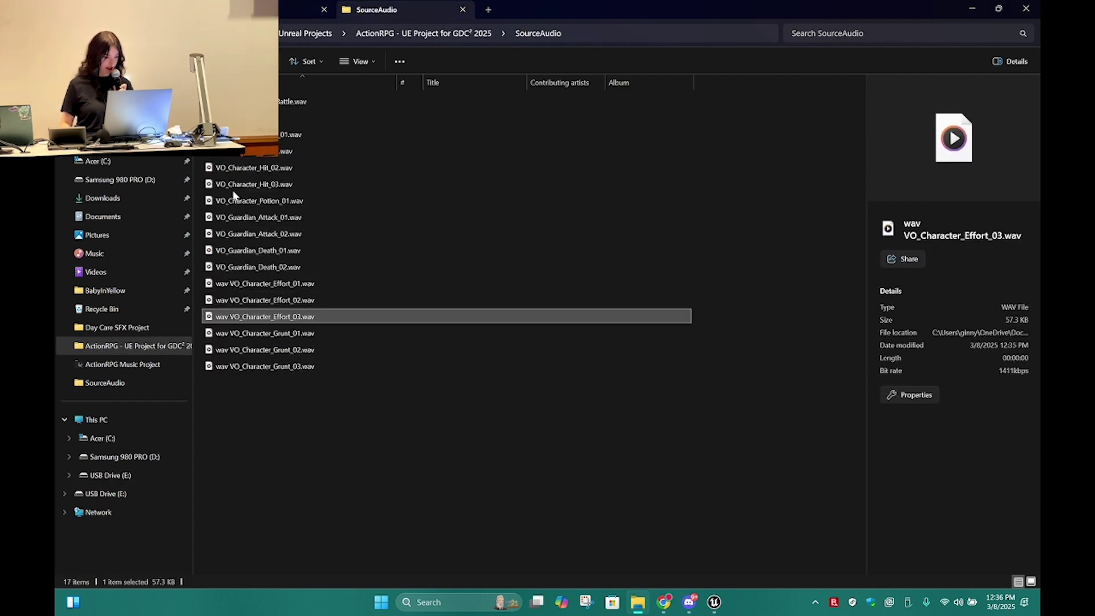
# - Remove the "wav " prefix from the VO_Character_Effort_01 file name
pyautogui.click(198, 285)
pyautogui.click(245, 288)
pyautogui.click(246, 288)
pyautogui.press('Home')
pyautogui.press('Delete')
pyautogui.press('Delete')
pyautogui.press('Delete')
pyautogui.press('Delete')
pyautogui.press('Return')
# - Rename the second effort file as VO_Character_Effort_02.wav, without the "wav " prefix
pyautogui.click(225, 299)
pyautogui.click(230, 301)
pyautogui.press('Home')
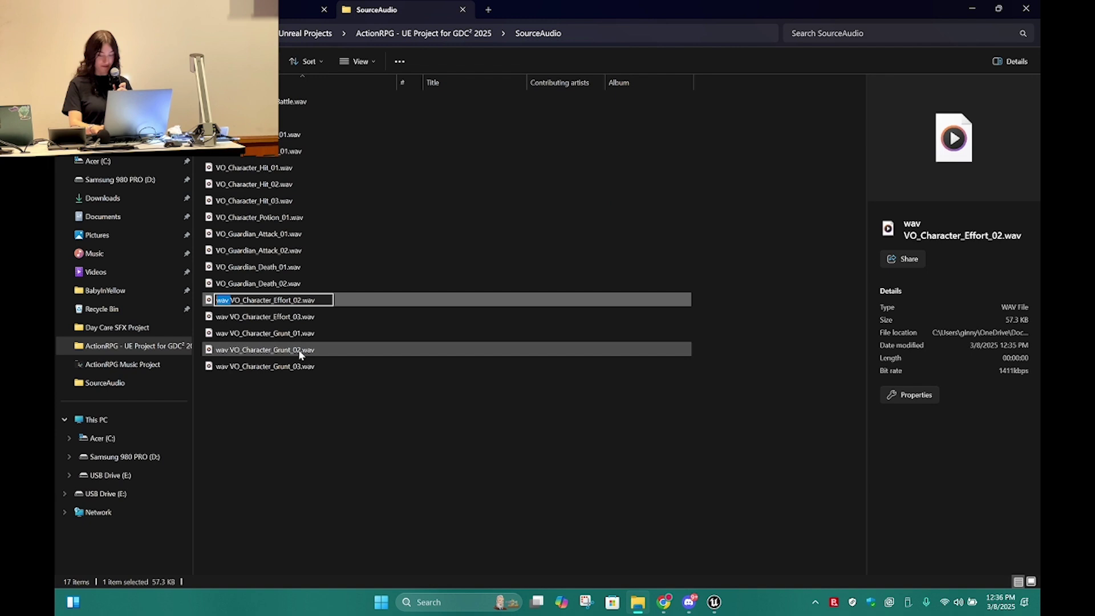
pyautogui.press('Delete')
pyautogui.press('Delete')
pyautogui.press('Delete')
pyautogui.press('Delete')
pyautogui.press('Return')
# - Rename the third effort file as VO_Character_Effort_03.wav, without the "wav " prefix
pyautogui.click(230, 316)
pyautogui.click(229, 316)
pyautogui.press('Home')
pyautogui.press('Delete')
pyautogui.press('Delete')
pyautogui.press('Delete')
pyautogui.press('Delete')
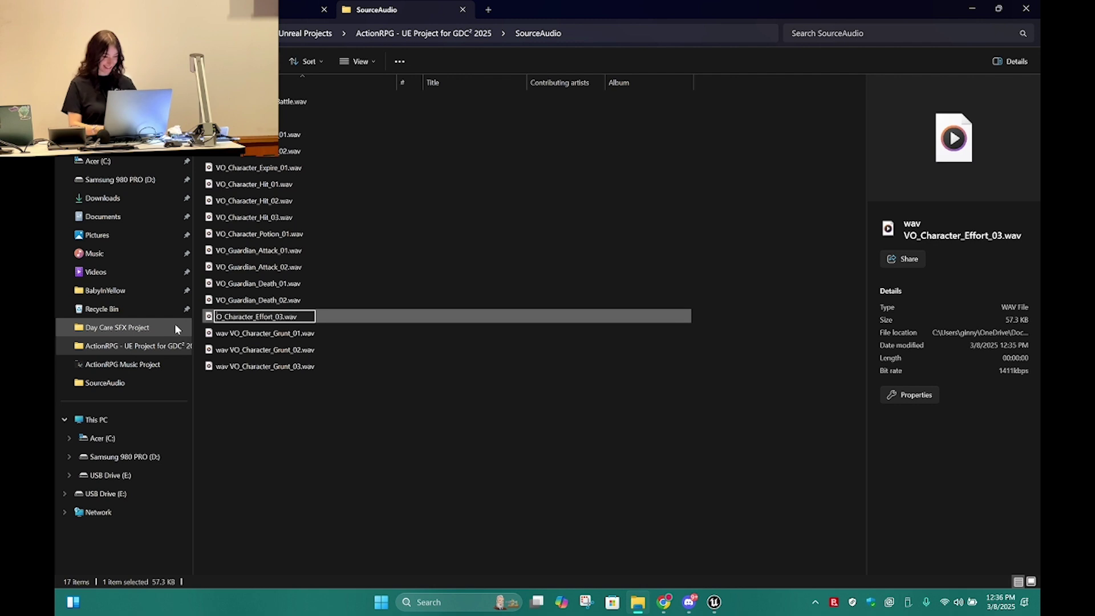
pyautogui.press('Return')
# - Remove the "wav " prefix from the VO_Character_Grunt_01 file name
pyautogui.click(244, 336)
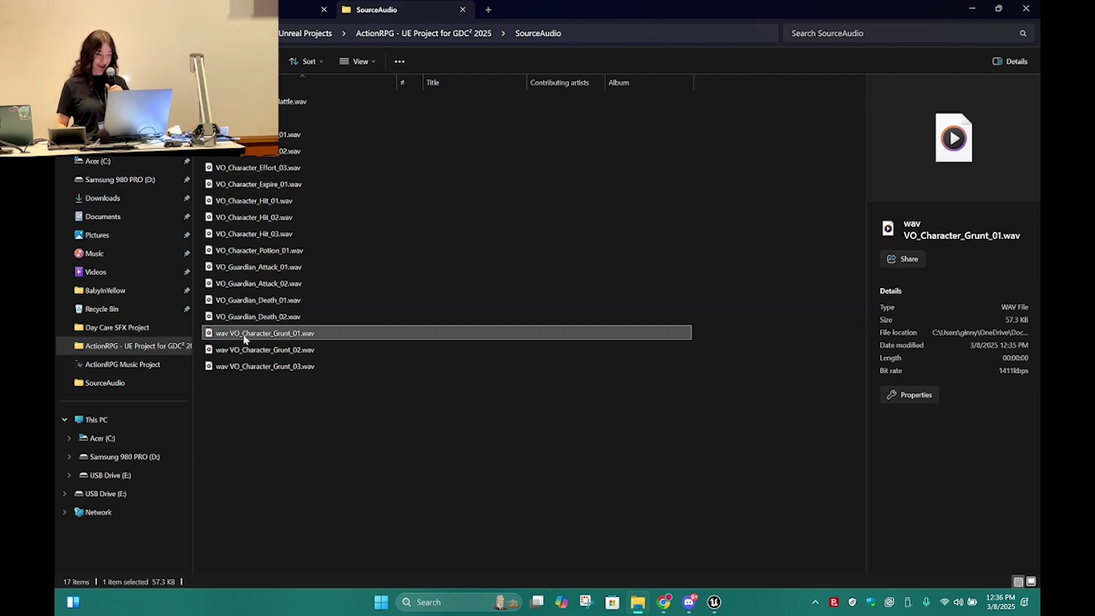
pyautogui.press('F2')
pyautogui.moveTo(231, 334); pyautogui.dragTo(197, 340)
pyautogui.press('BackSpace')
pyautogui.press('Return')
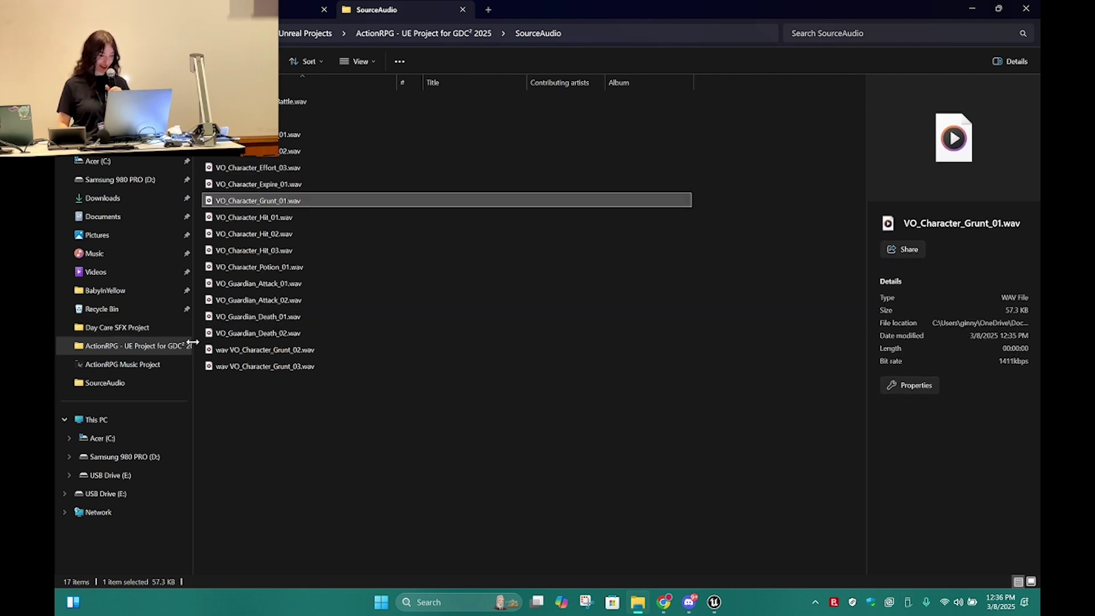
# - Rename the remaining two grunt files as VO_Character_Grunt_02.wav and VO_Character_Grunt_03.wav
pyautogui.click(241, 353)
pyautogui.press('F2')
pyautogui.moveTo(230, 350); pyautogui.dragTo(195, 350)
pyautogui.press('BackSpace')
pyautogui.press('Return')
pyautogui.click(235, 369)
pyautogui.press('F2')
pyautogui.moveTo(230, 366); pyautogui.dragTo(188, 365)
pyautogui.press('BackSpace')
pyautogui.press('Return')
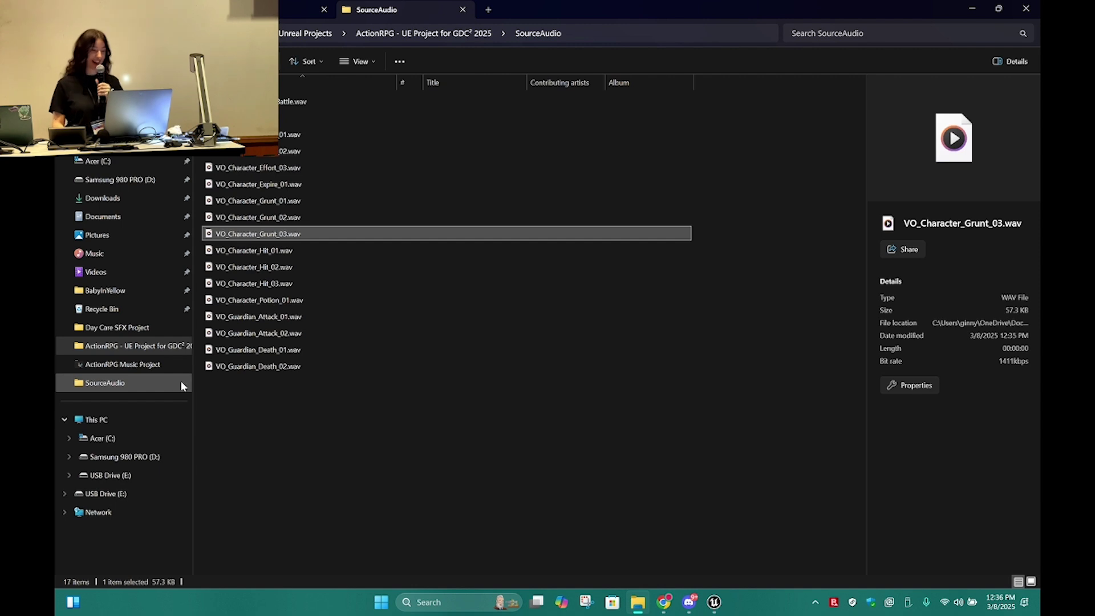
# - Switch to the Unreal Editor and open the WAV folder inside Assets in the Content Browser
pyautogui.click(287, 384)
pyautogui.click(334, 117)
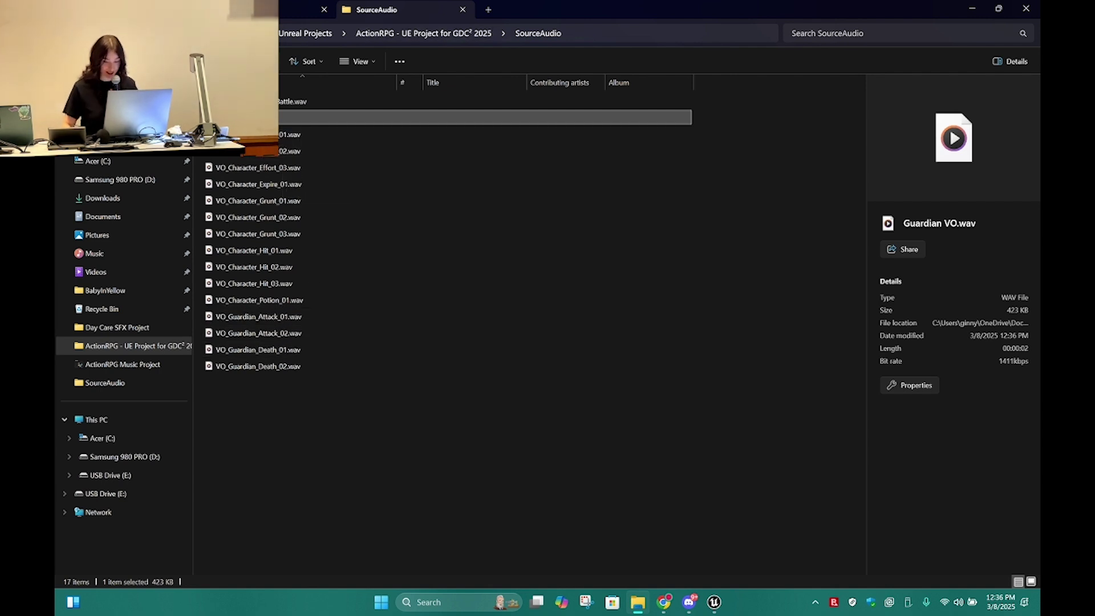
pyautogui.click(715, 603)
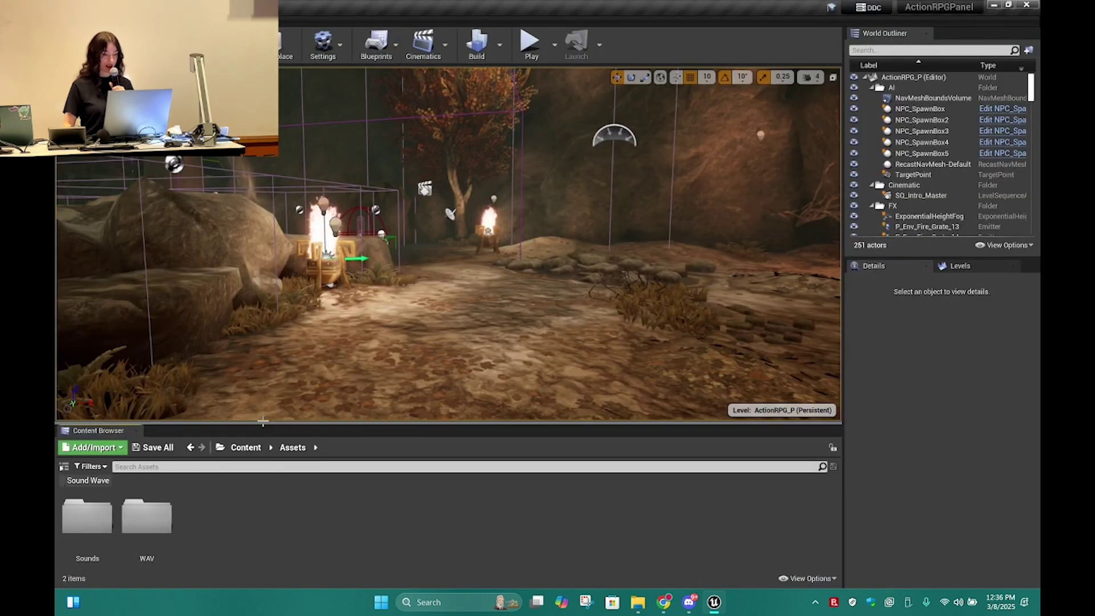
pyautogui.moveTo(265, 404); pyautogui.dragTo(265, 369)
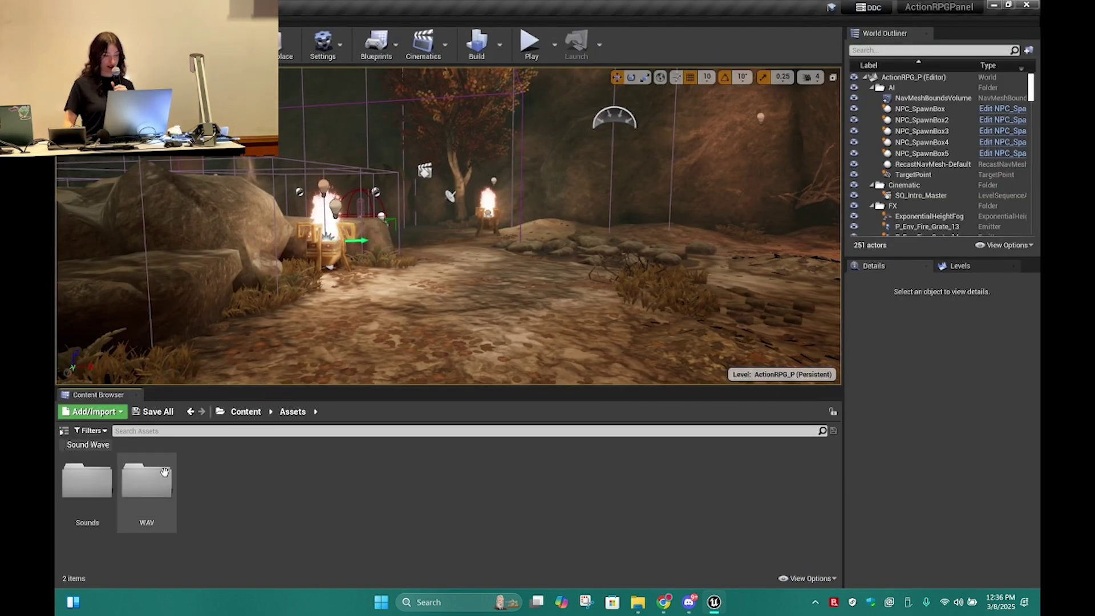
pyautogui.doubleClick(170, 494)
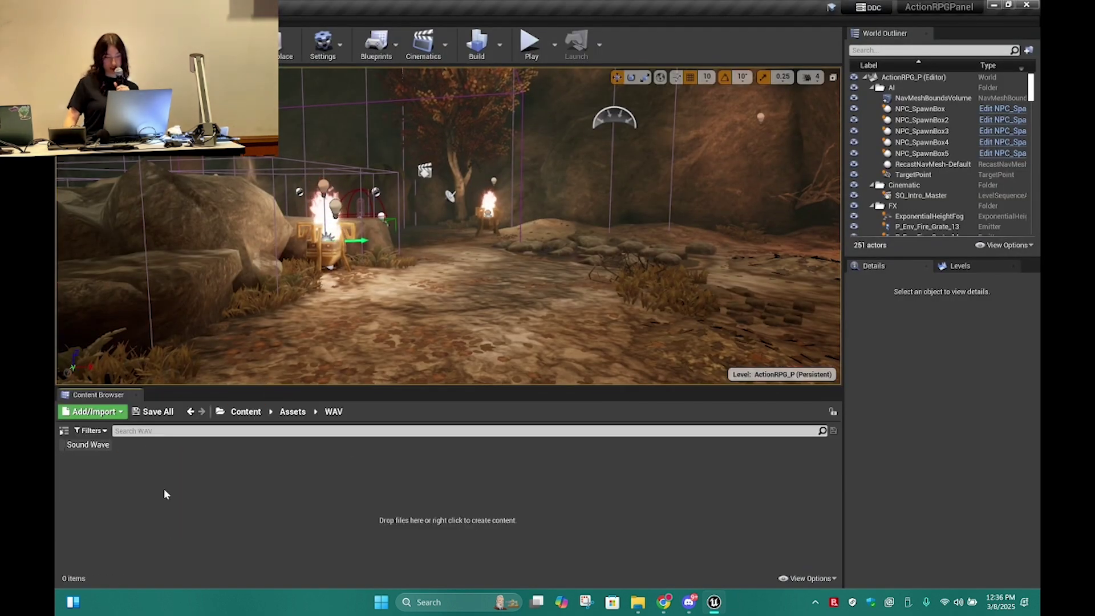
# - Import Guardian VO.wav and all the VO_Character and VO_Guardian files from SourceAudio into the WAV folder
pyautogui.click(110, 415)
pyautogui.click(120, 70)
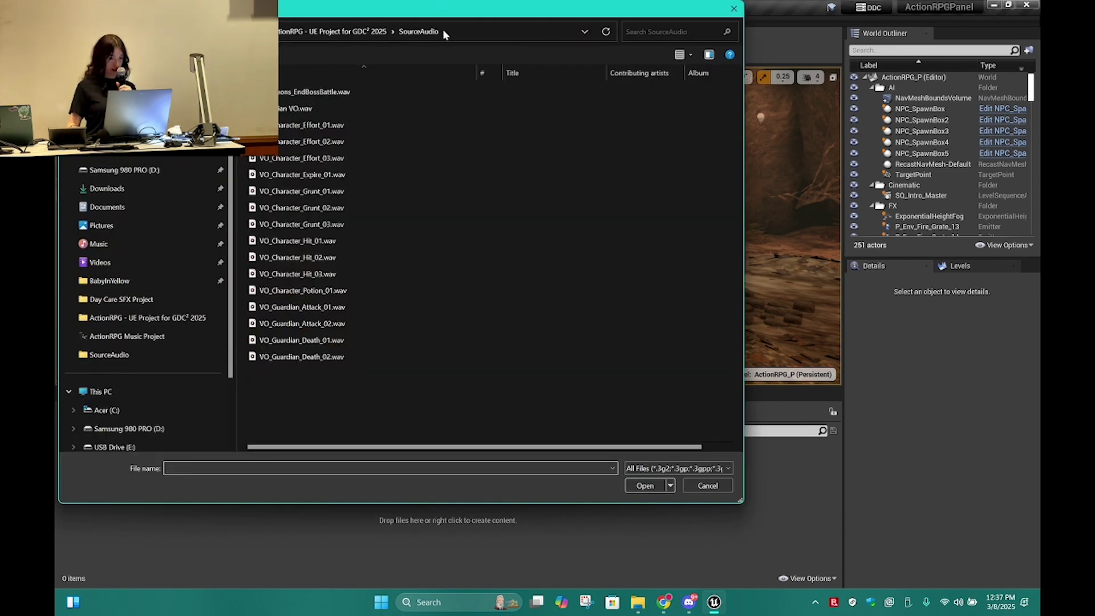
pyautogui.moveTo(340, 390); pyautogui.dragTo(285, 108)
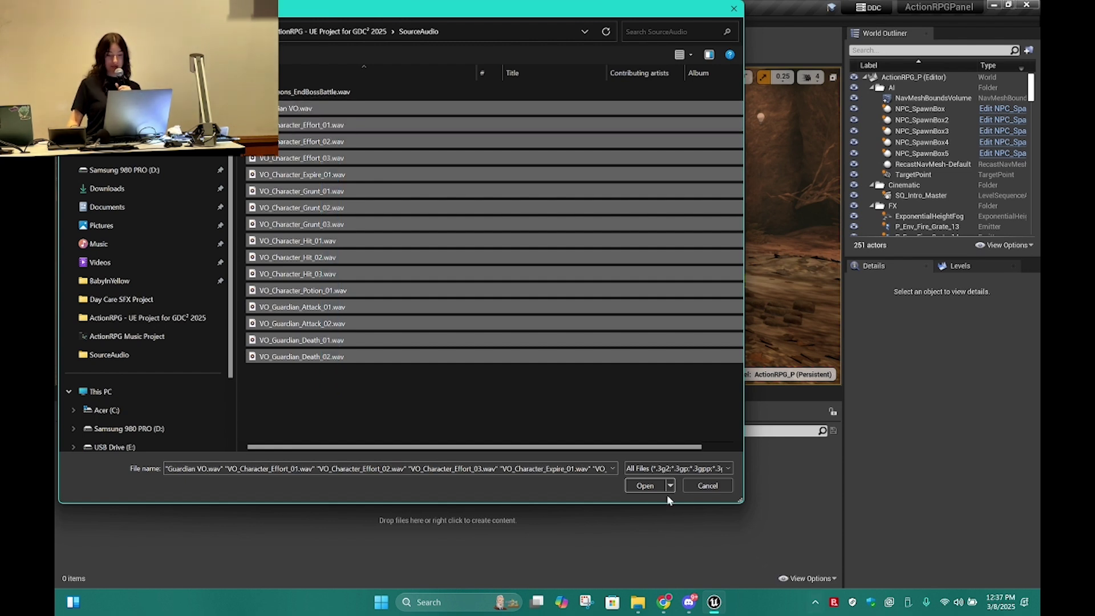
pyautogui.click(643, 486)
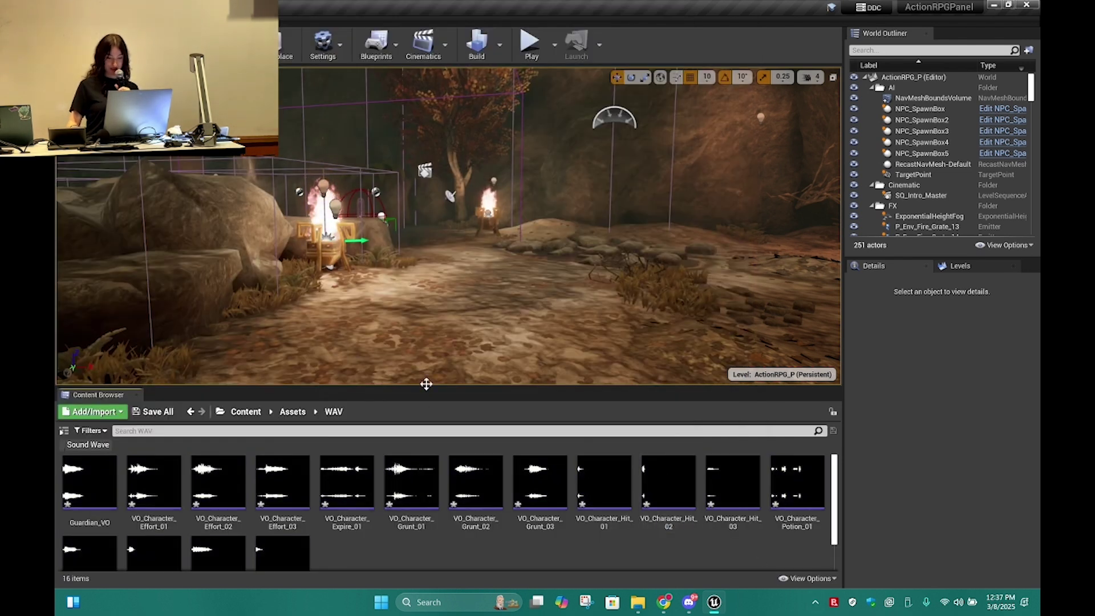
# - Select all imported sound waves from Guardian_VO to VO_Guardian_Death_02, save them, and clear the selection
pyautogui.moveTo(426, 373); pyautogui.dragTo(426, 333)
pyautogui.click(207, 527)
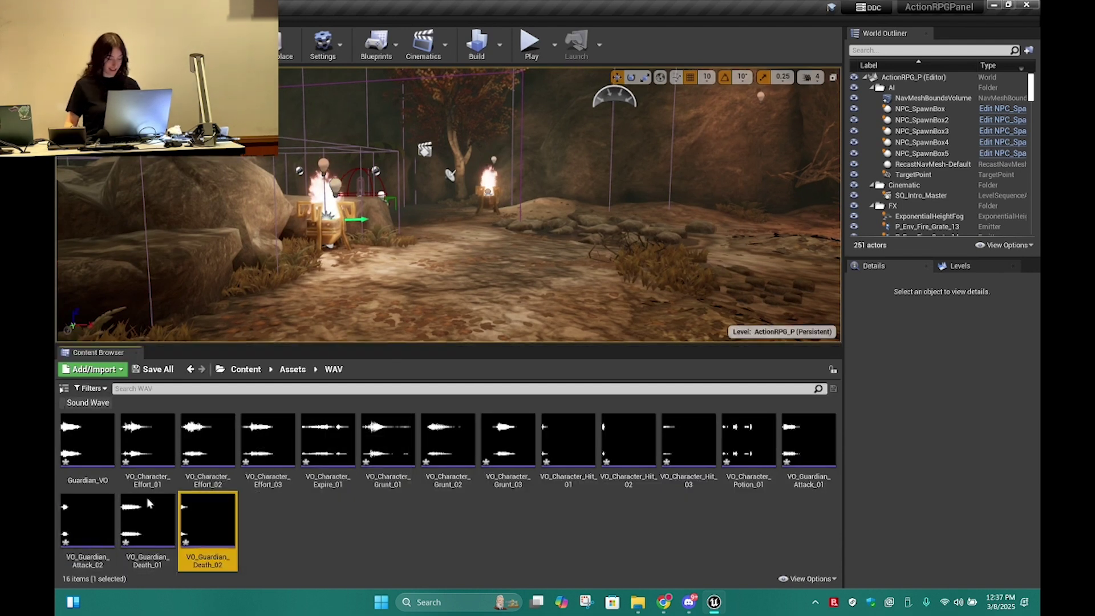
pyautogui.keyDown('shift'); pyautogui.click(107, 467); pyautogui.keyUp('shift')
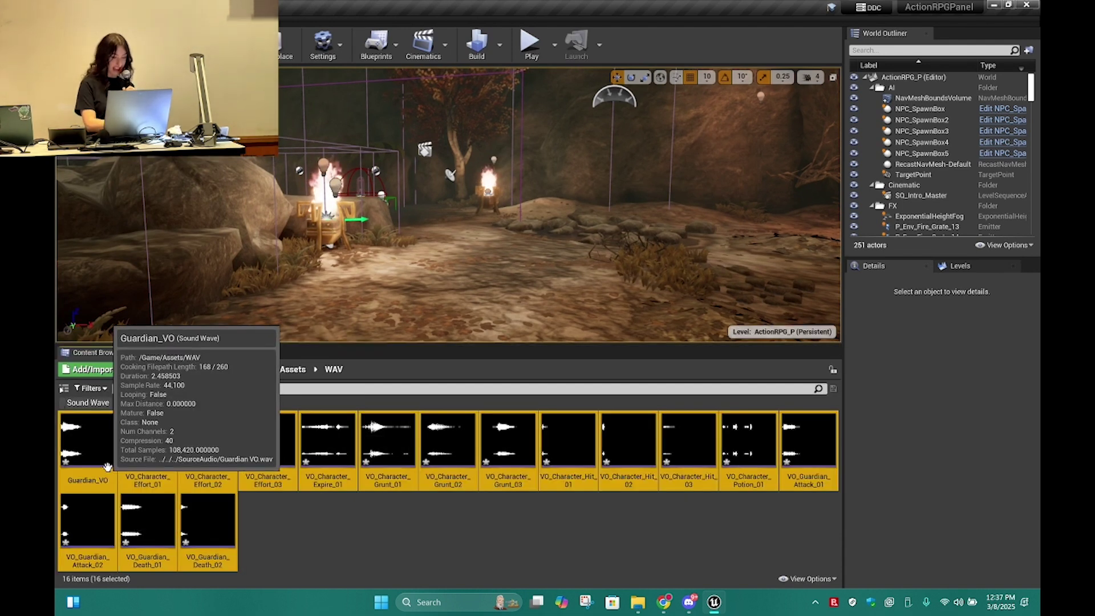
pyautogui.click(321, 525)
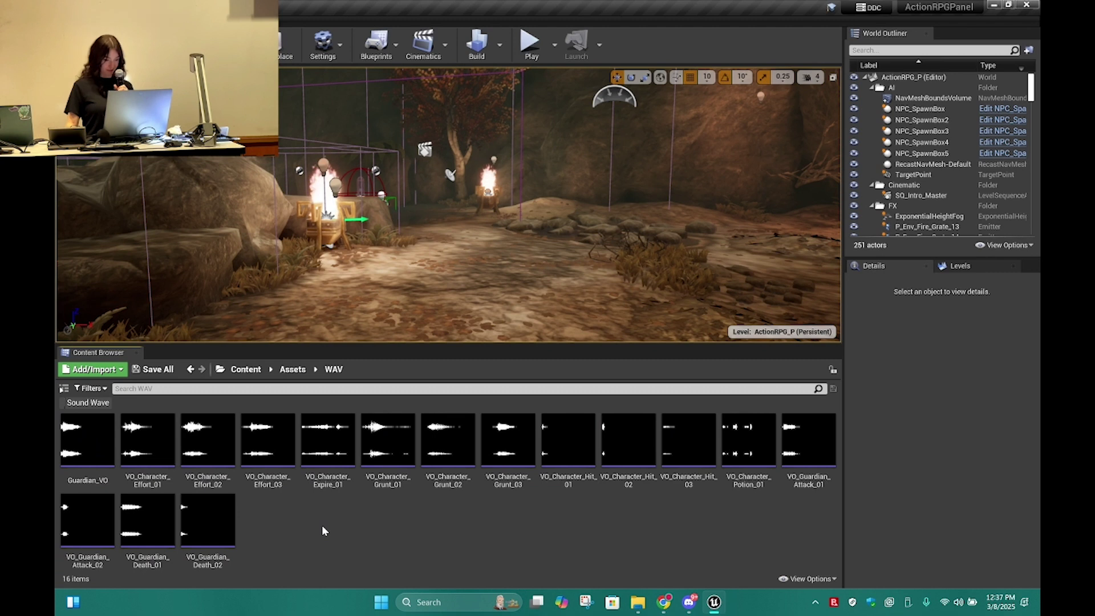
# - Enlarge the Content Browser and look through the Content, Assets and Sounds folders
pyautogui.moveTo(259, 346); pyautogui.dragTo(260, 213)
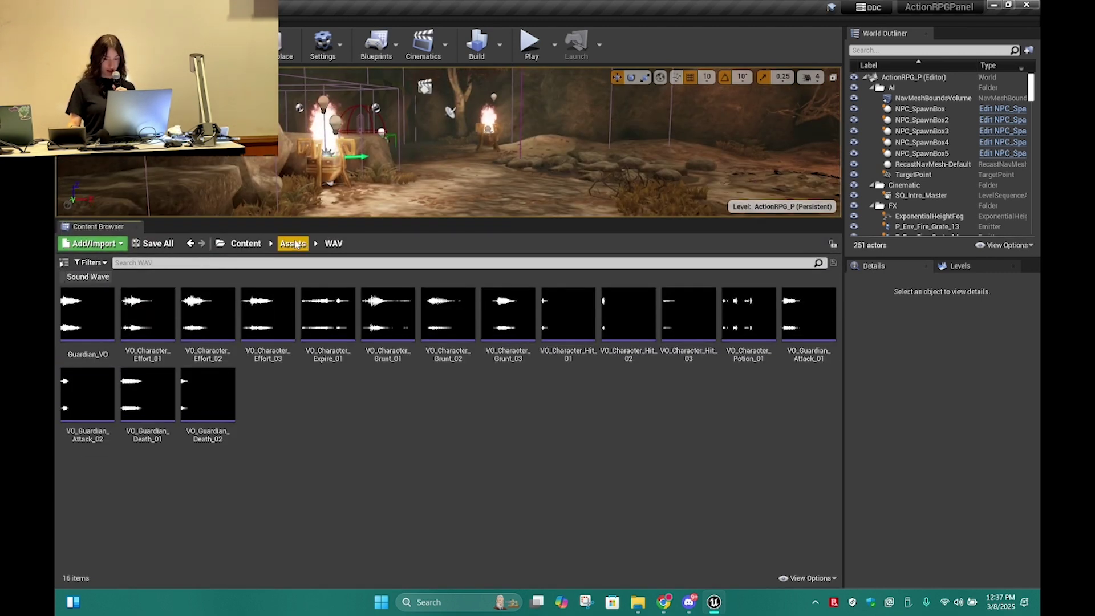
pyautogui.click(246, 245)
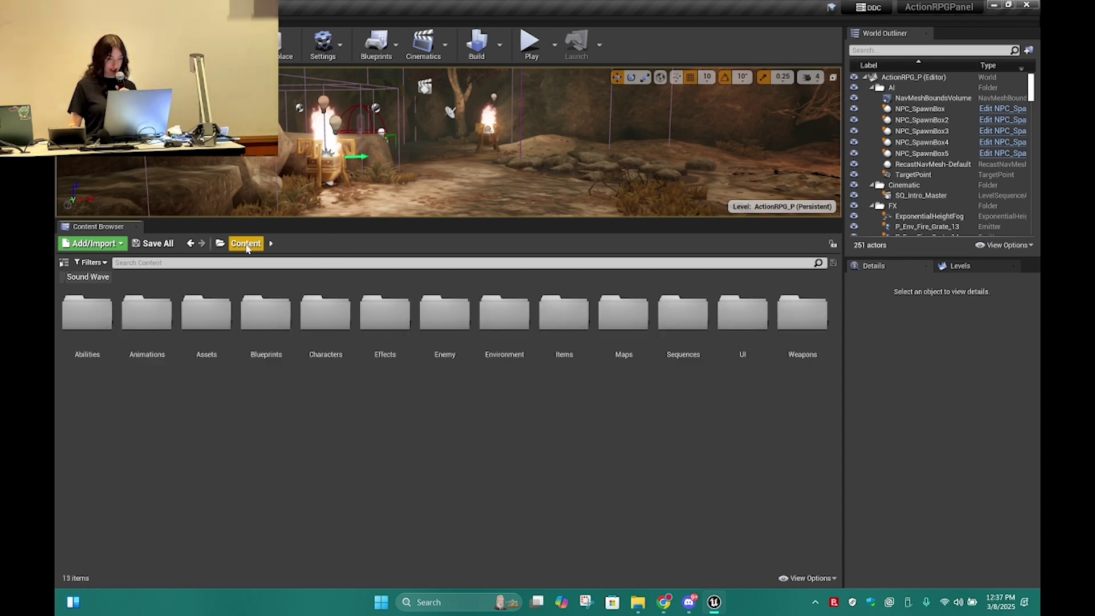
pyautogui.doubleClick(222, 315)
pyautogui.doubleClick(87, 314)
pyautogui.click(293, 243)
# - Reopen the WAV folder and play the imported voice sound waves to check them
pyautogui.doubleClick(147, 312)
pyautogui.click(147, 314)
pyautogui.click(85, 314)
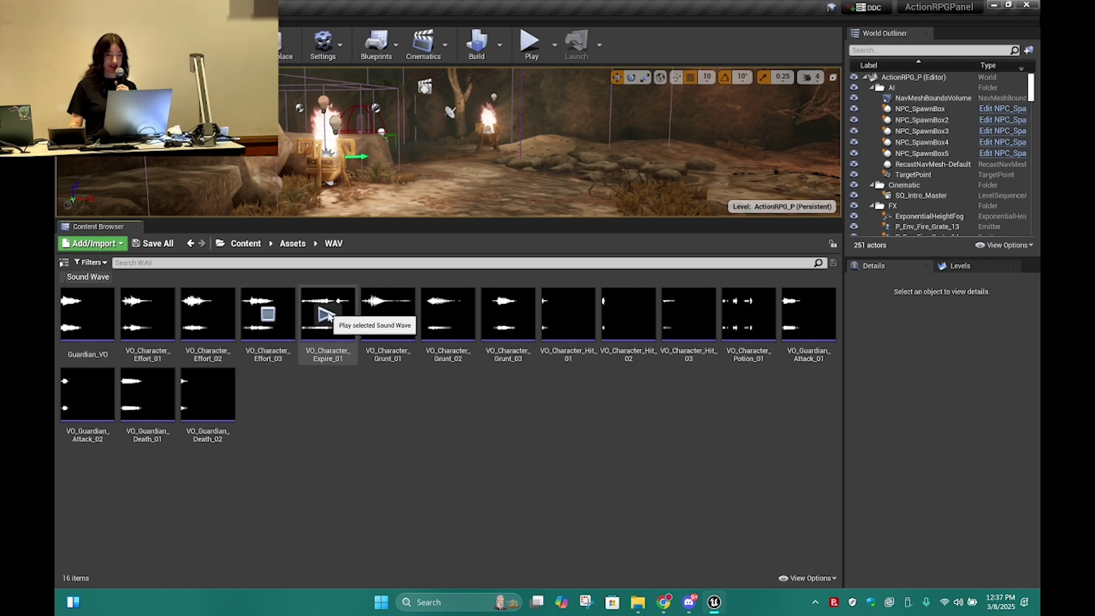
# - Open the Character folder inside Assets > Sounds to view its sound waves and cues
pyautogui.click(293, 244)
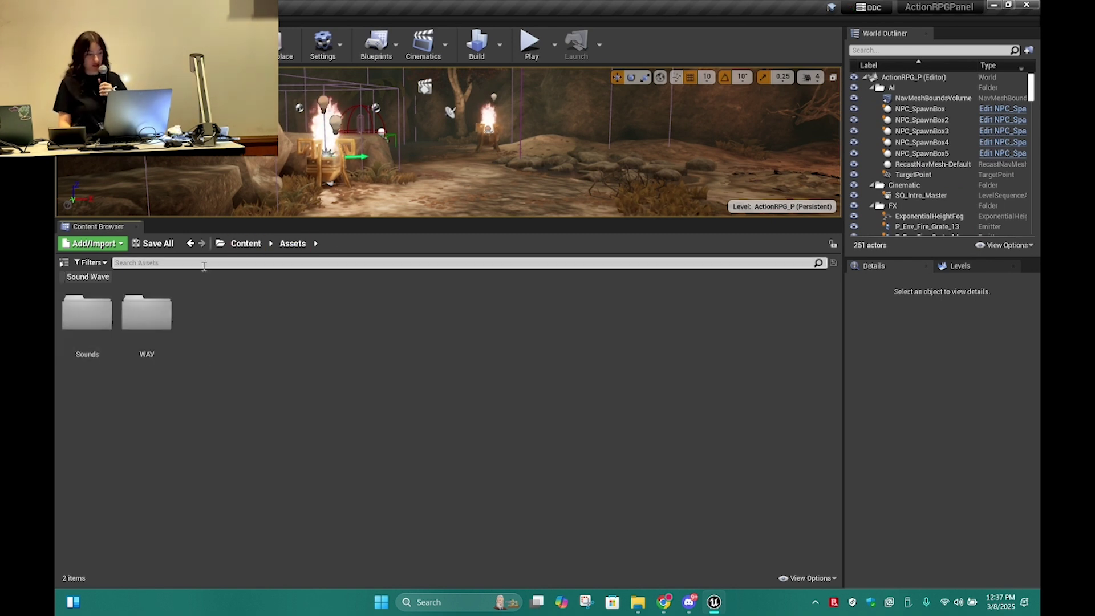
pyautogui.doubleClick(87, 310)
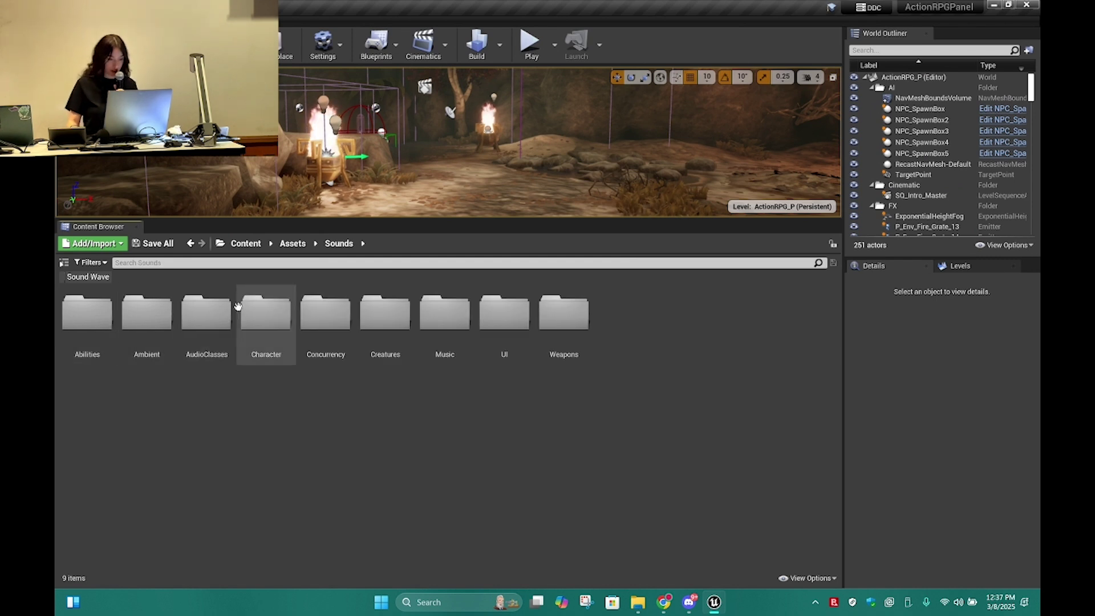
pyautogui.doubleClick(264, 311)
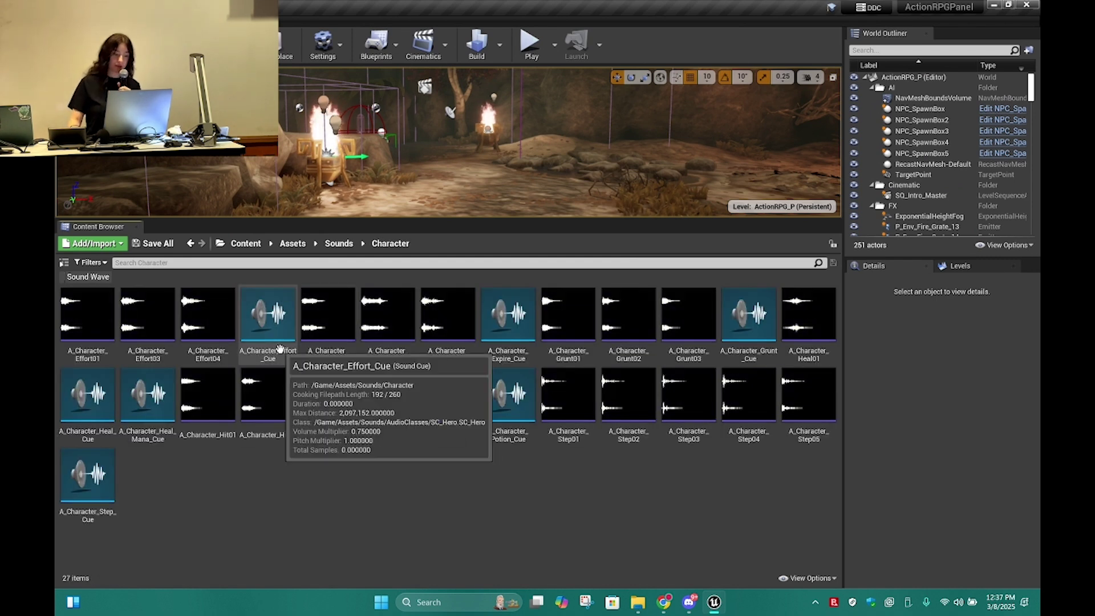
# - Open the A_Character_Effort_Cue sound cue from the Character folder
pyautogui.doubleClick(268, 319)
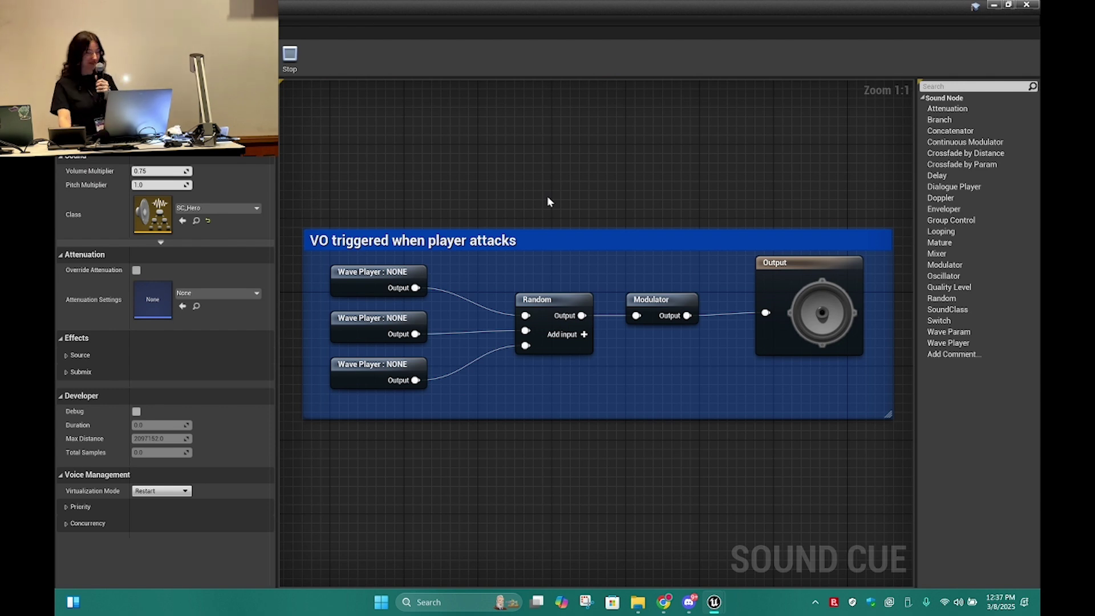
pyautogui.click(342, 271)
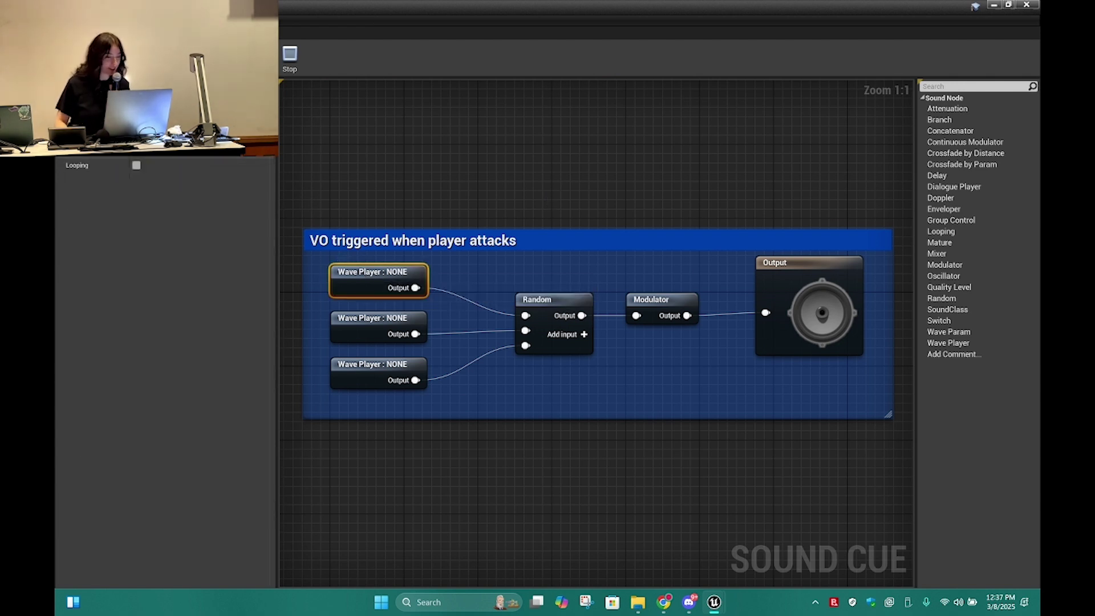
pyautogui.click(212, 130)
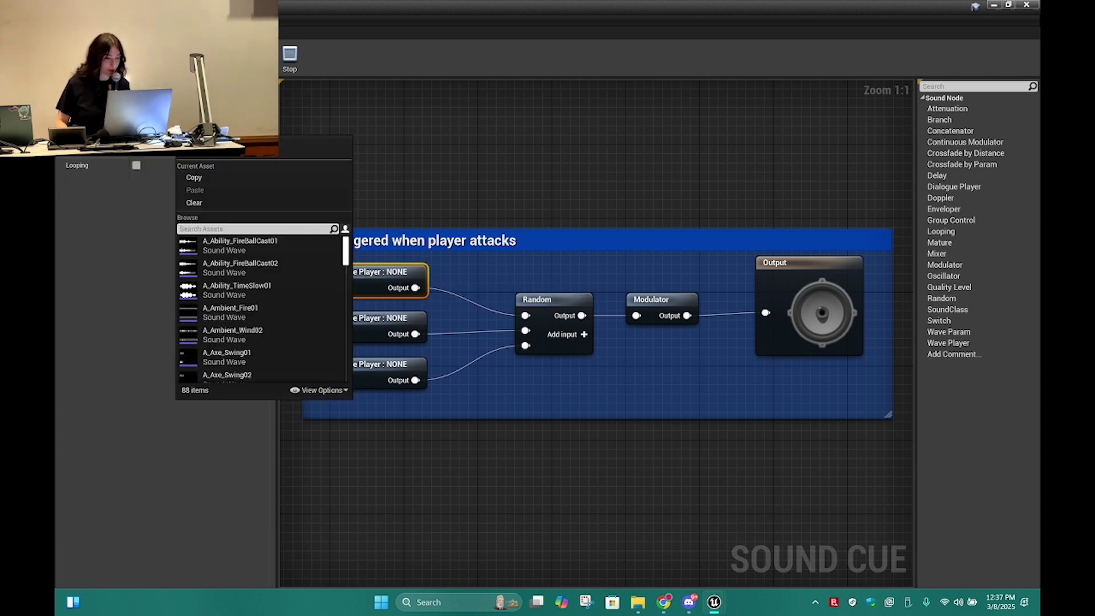
pyautogui.click(445, 129)
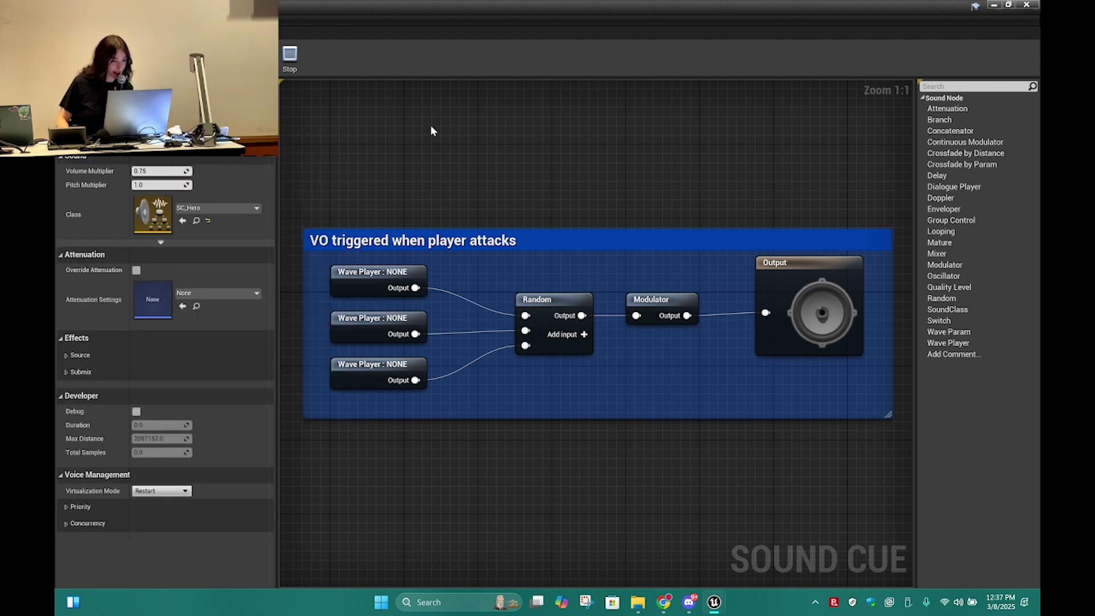
# - Assign the VO_Character_Effort_01 sound wave to the first Wave Player node of the attack VO cue
pyautogui.click(350, 270)
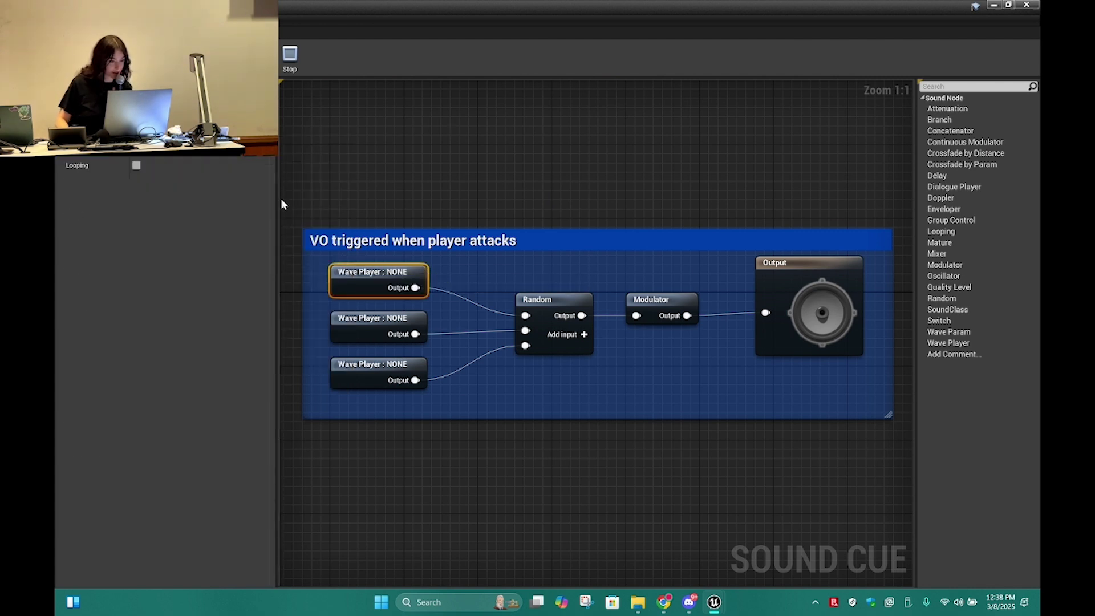
pyautogui.click(209, 129)
pyautogui.write('eff')
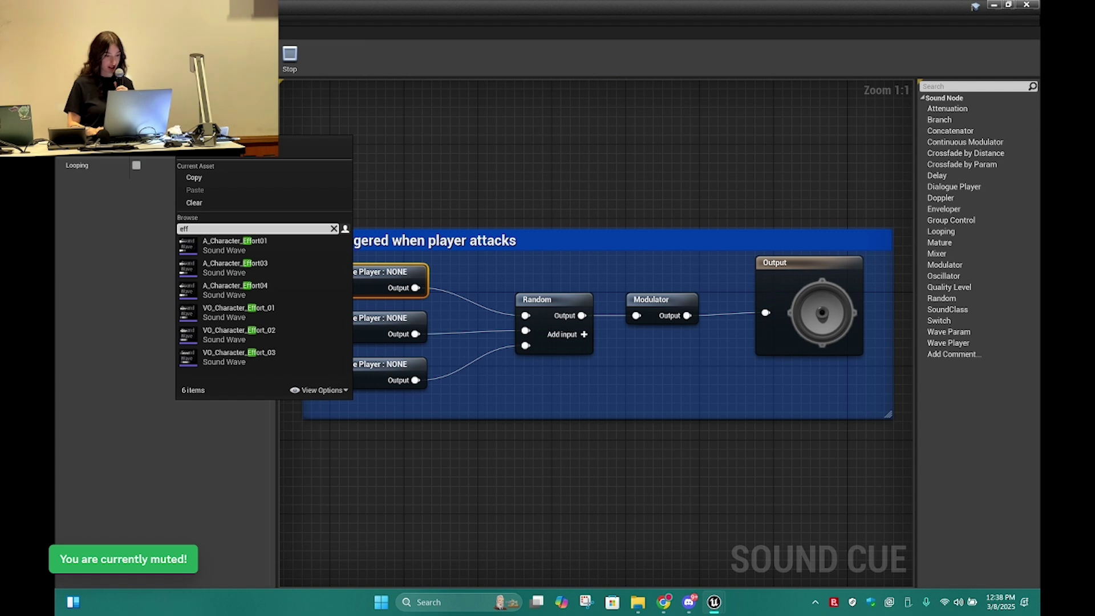
pyautogui.press('Down')
pyautogui.press('Down')
pyautogui.press('Down')
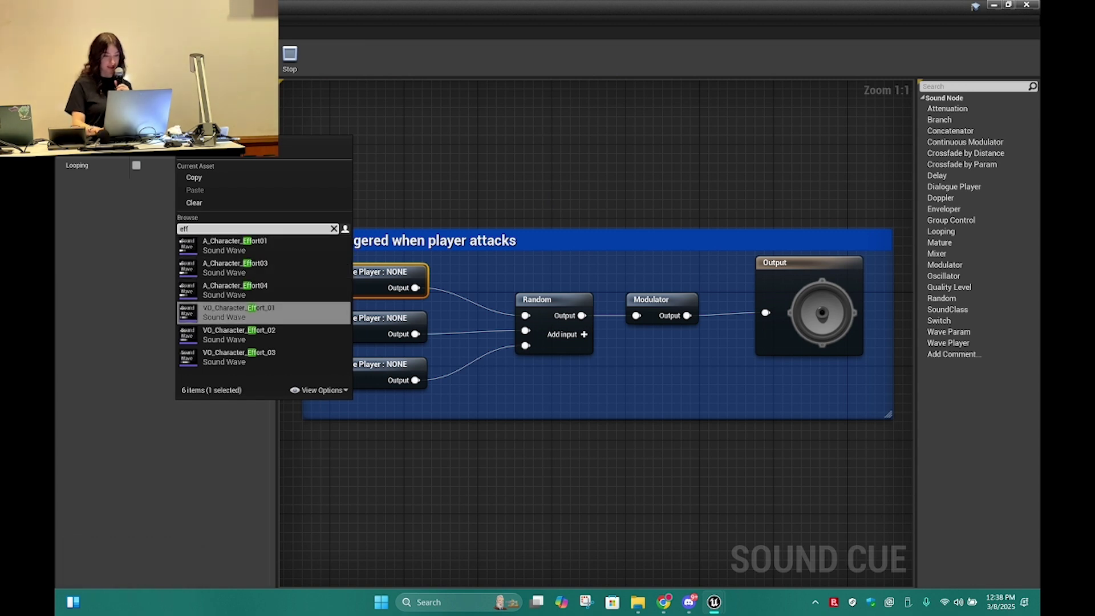
pyautogui.press('Return')
# - Assign the VO_Character_Effort_02 sound wave to the second Wave Player node
pyautogui.click(369, 336)
pyautogui.click(209, 129)
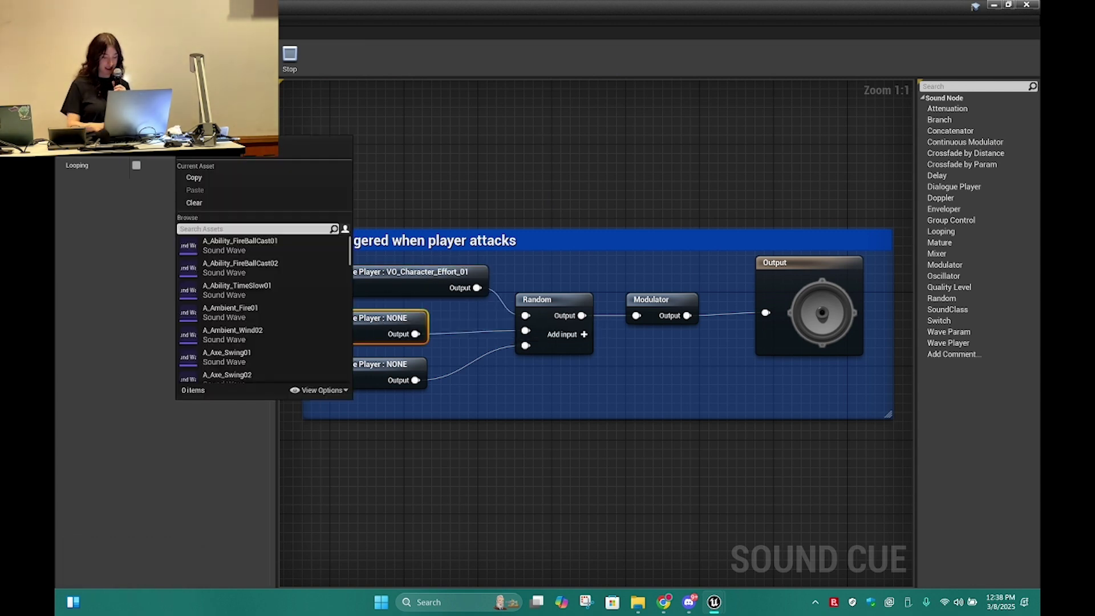
pyautogui.write('vo eff')
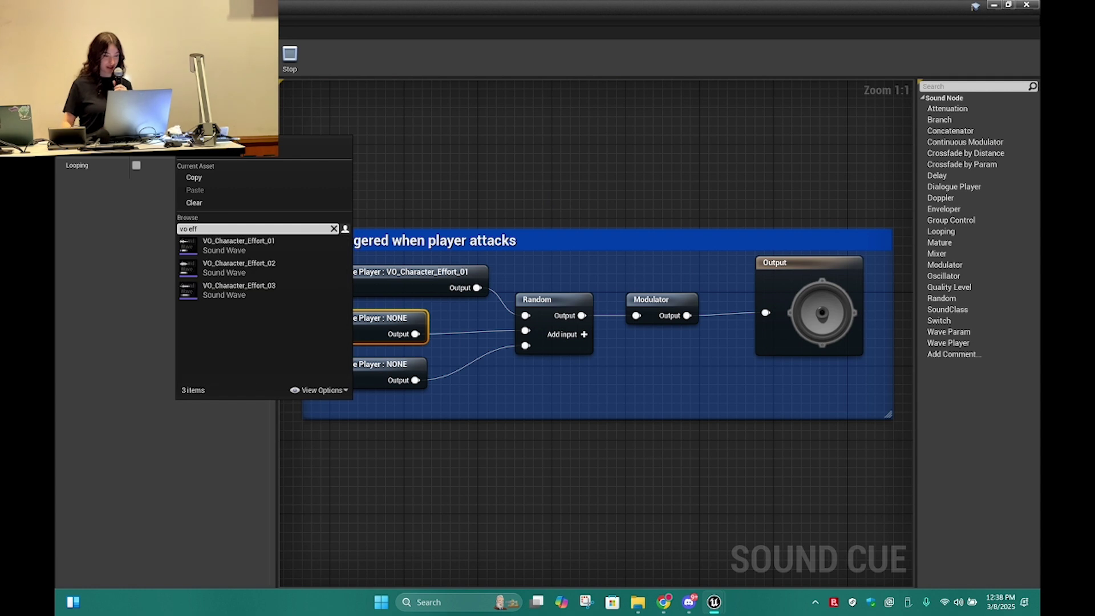
pyautogui.click(239, 267)
# - Assign the VO_Character_Effort_03 sound wave to the third Wave Player node and clear the node selection
pyautogui.click(388, 367)
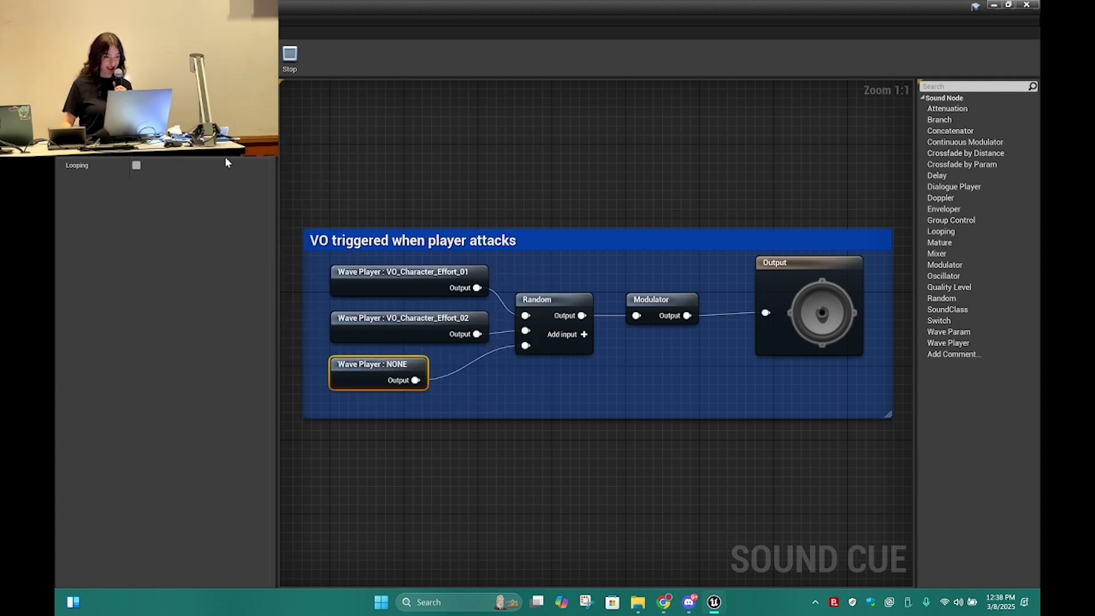
pyautogui.click(208, 129)
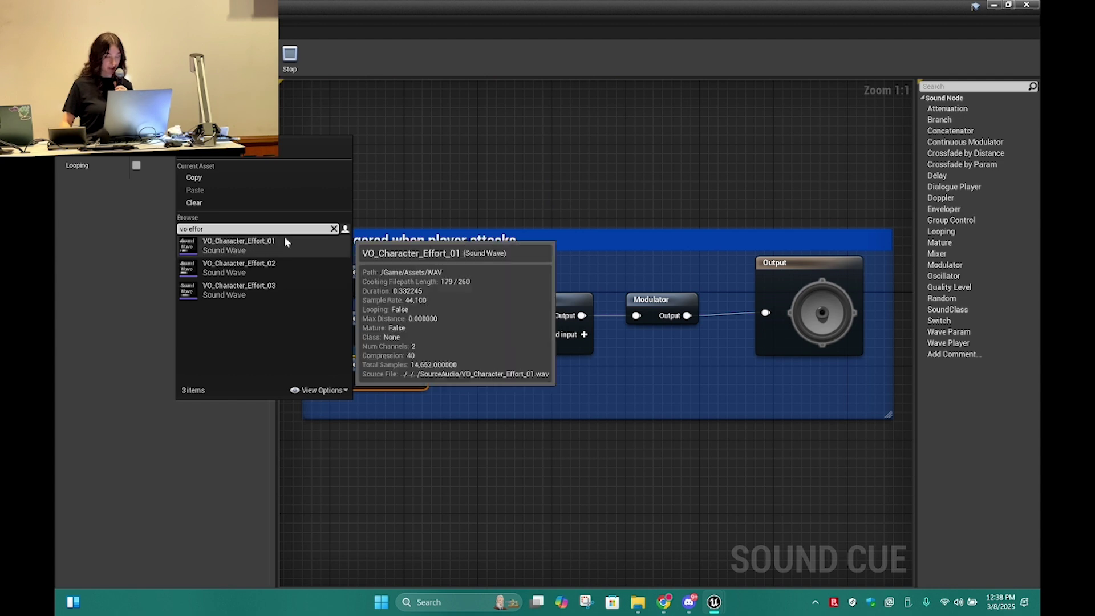
pyautogui.click(292, 290)
pyautogui.click(487, 180)
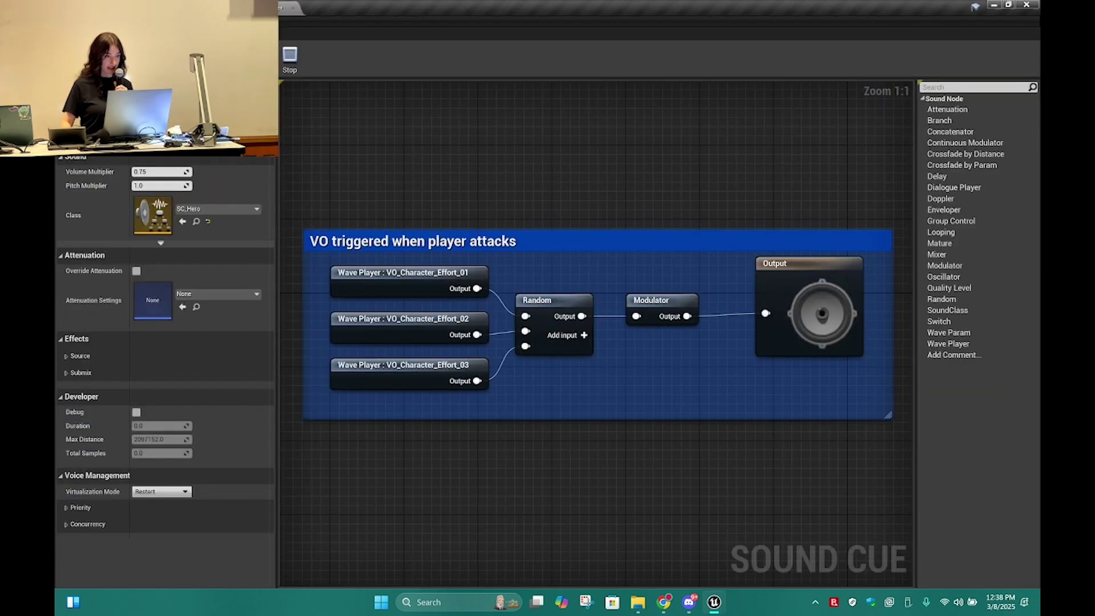
# - Restore and minimize the sound cue editor, and collapse the Content Browser to enlarge the level viewport
pyautogui.click(141, 22)
pyautogui.click(141, 22)
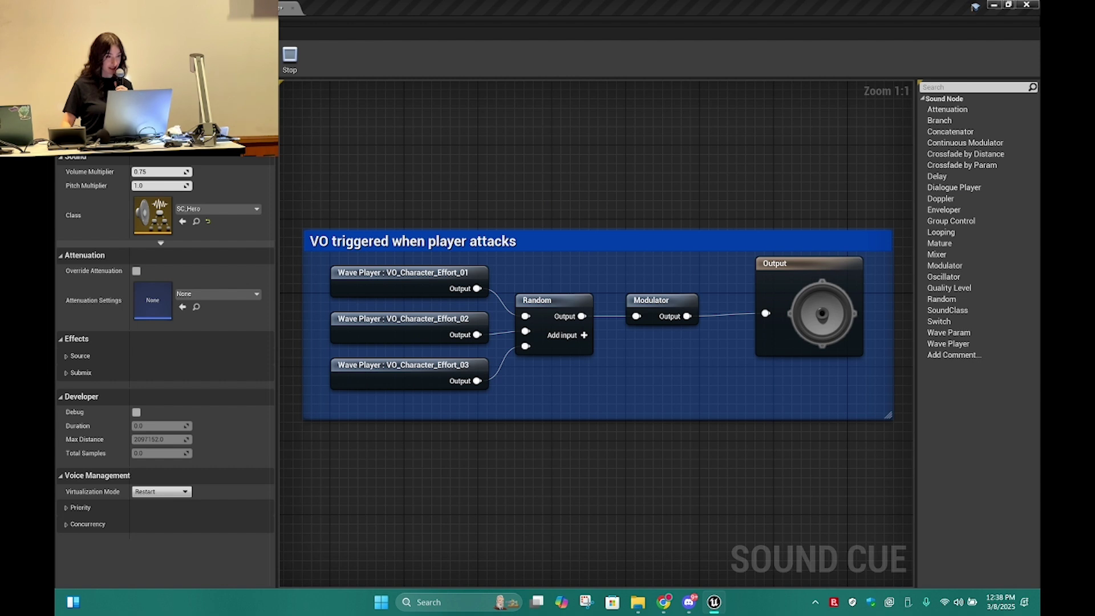
pyautogui.moveTo(246, 8); pyautogui.dragTo(243, 184)
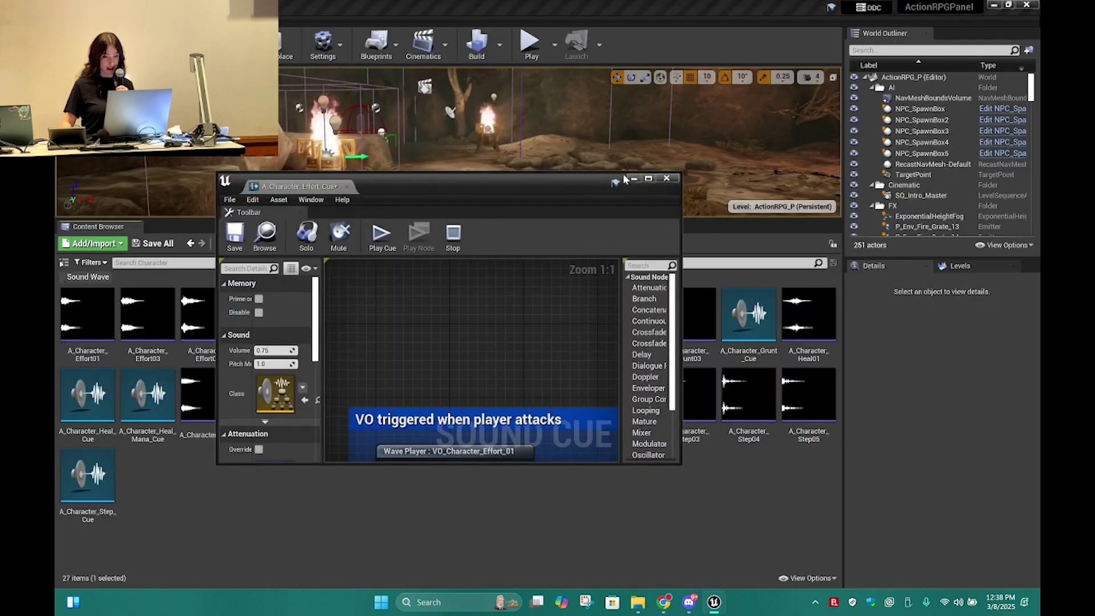
pyautogui.click(633, 179)
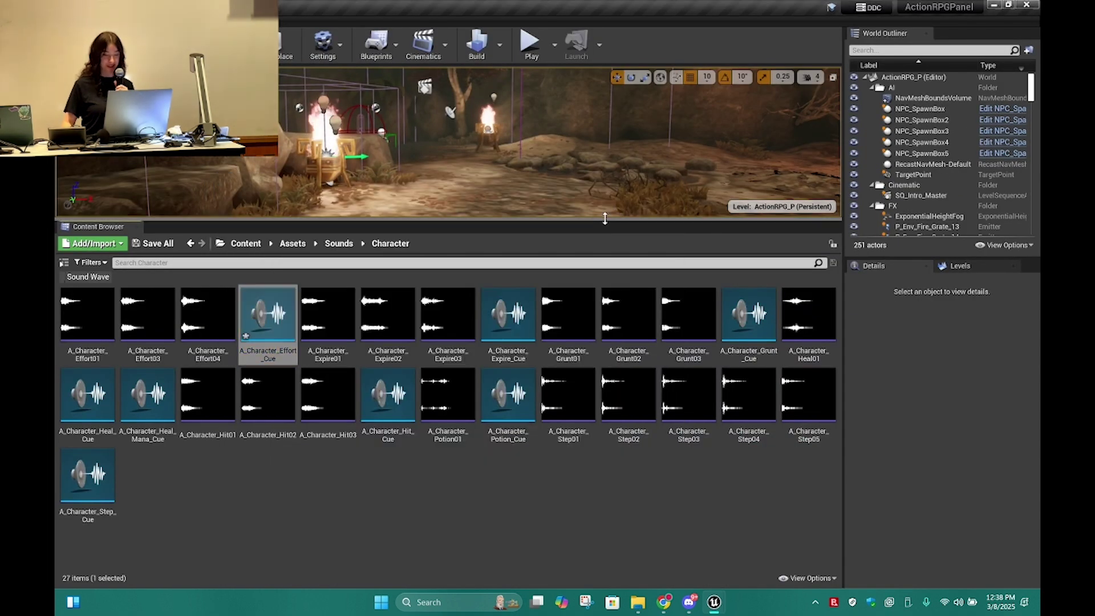
pyautogui.moveTo(603, 217); pyautogui.dragTo(603, 575)
# - Start a game preview from the ground in front of the camera and skip the intro
pyautogui.rightClick(532, 428)
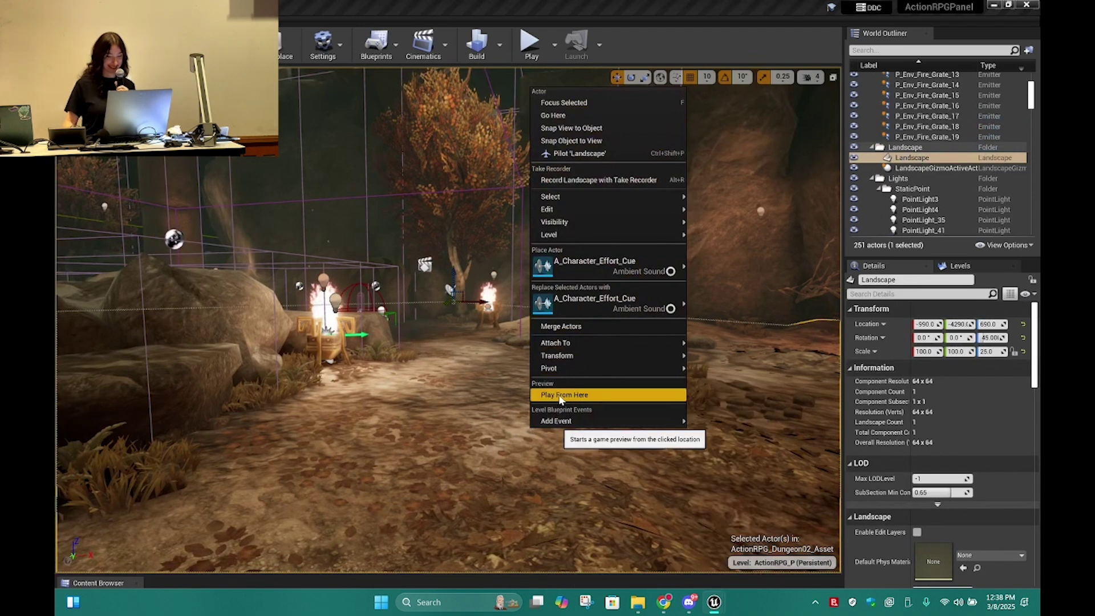
pyautogui.click(558, 395)
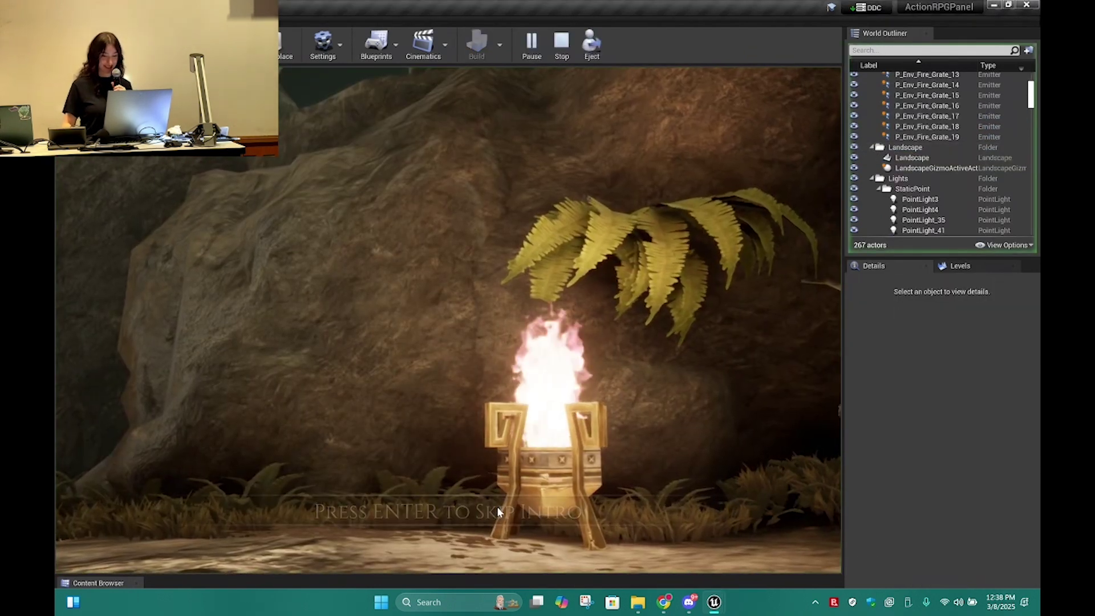
pyautogui.press('Return')
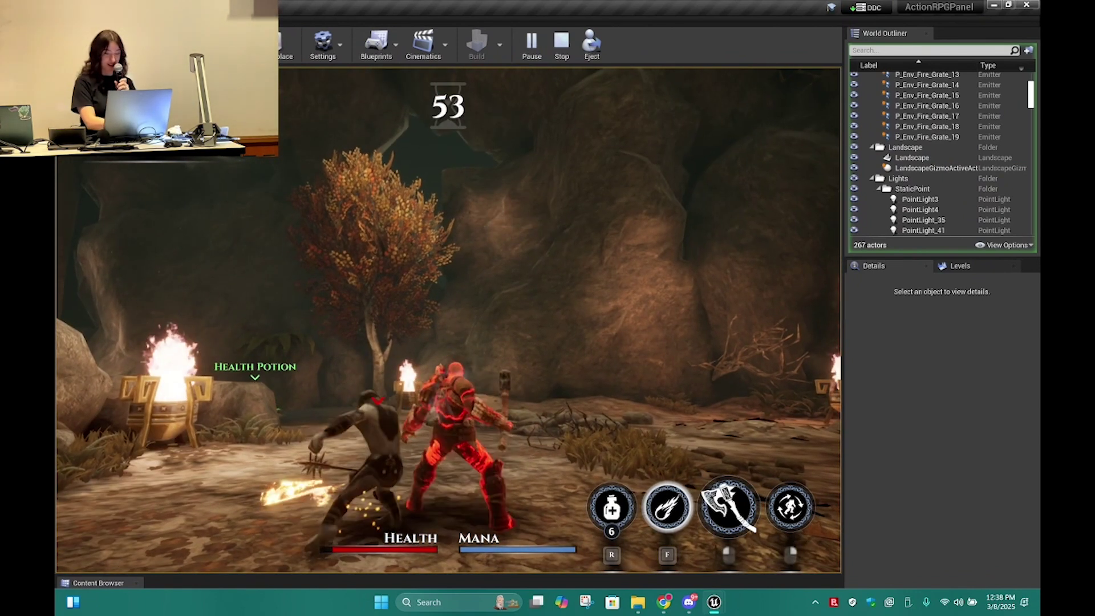
# - Run through the level, attack, use a health potion and trigger the ability to check the character's voice sounds, ending the preview
pyautogui.press('w')
pyautogui.press('w')
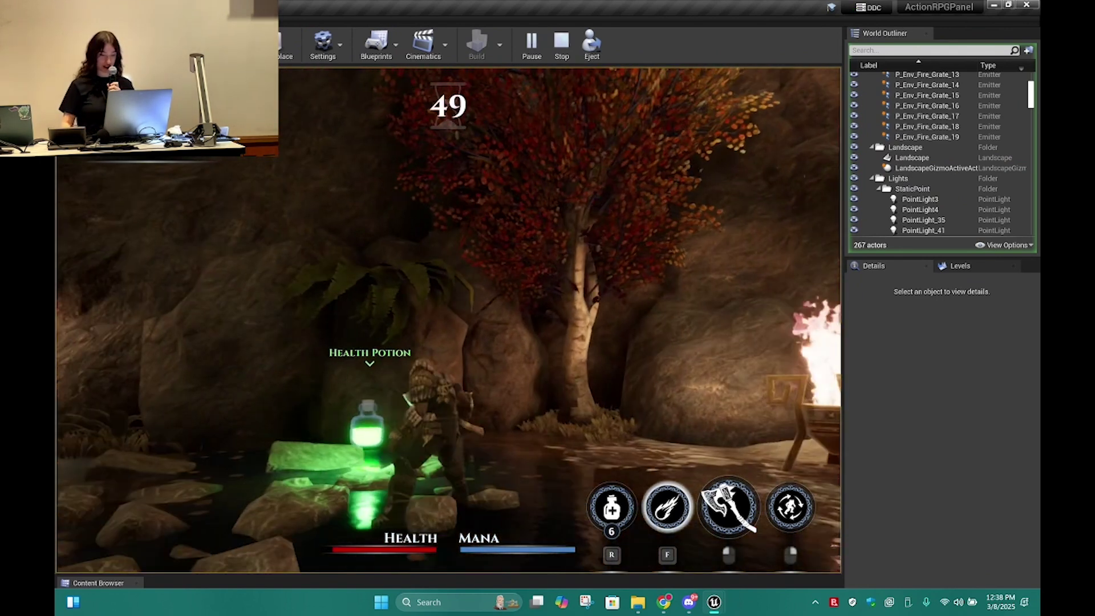
pyautogui.click(448, 320)
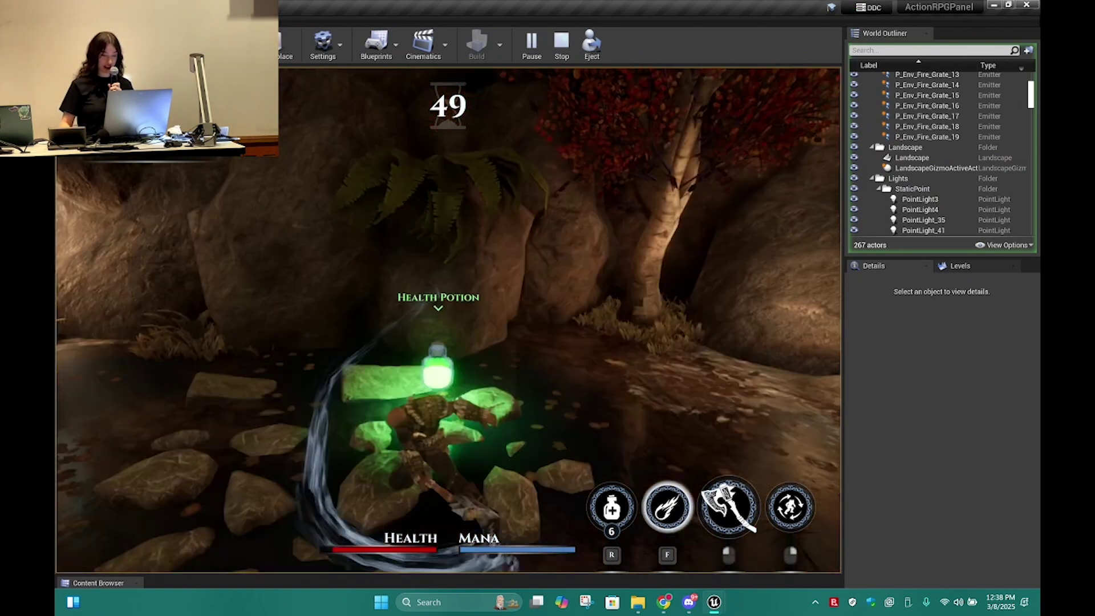
pyautogui.click(448, 320)
pyautogui.press('w')
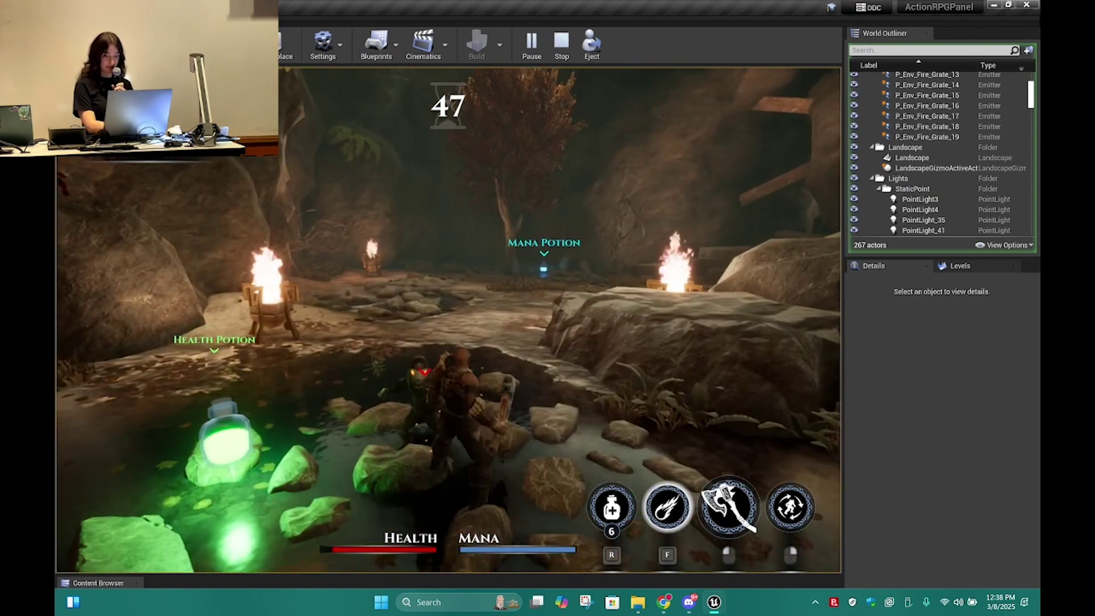
pyautogui.press('r')
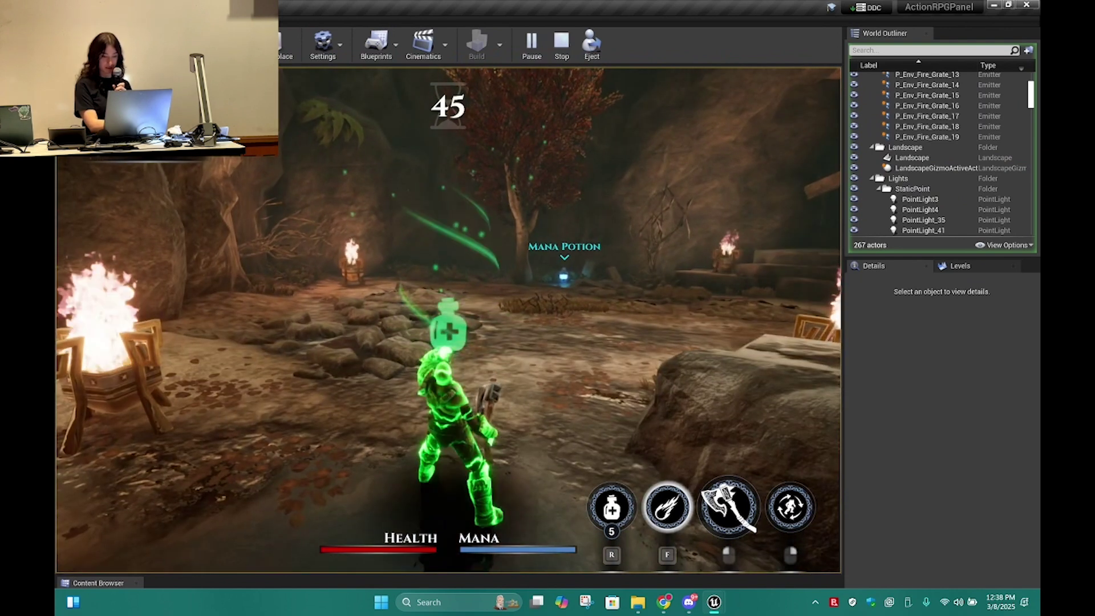
pyautogui.press('f')
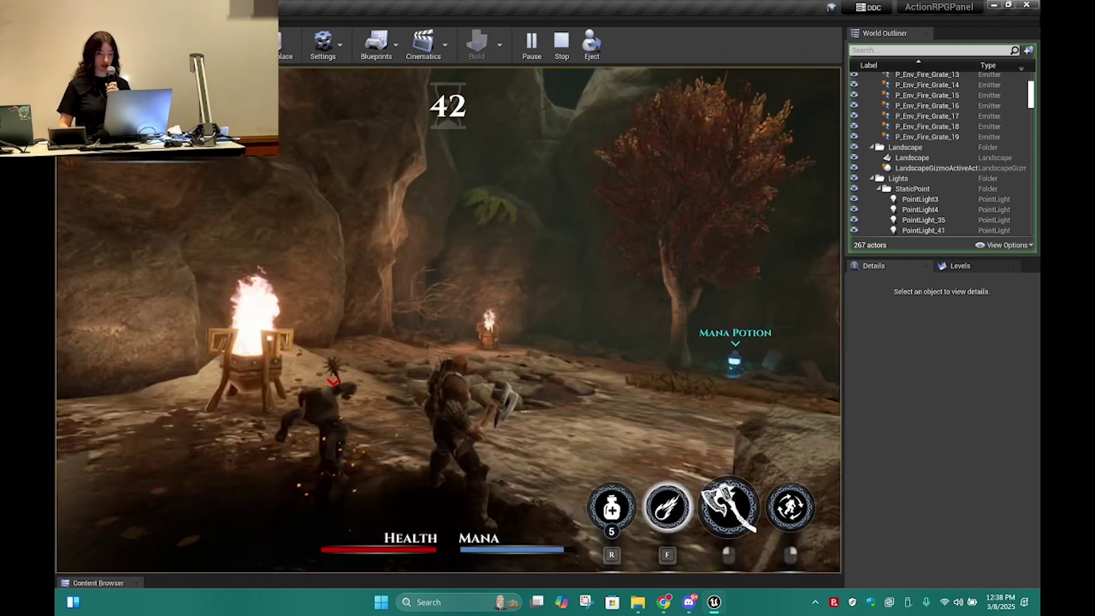
pyautogui.click(448, 320)
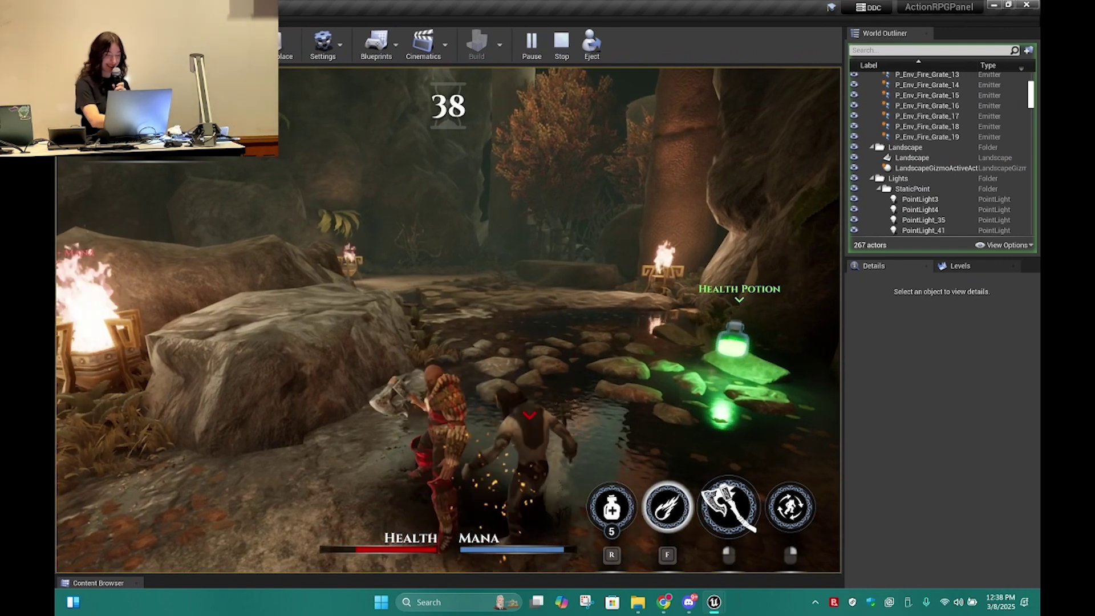
pyautogui.press('Escape')
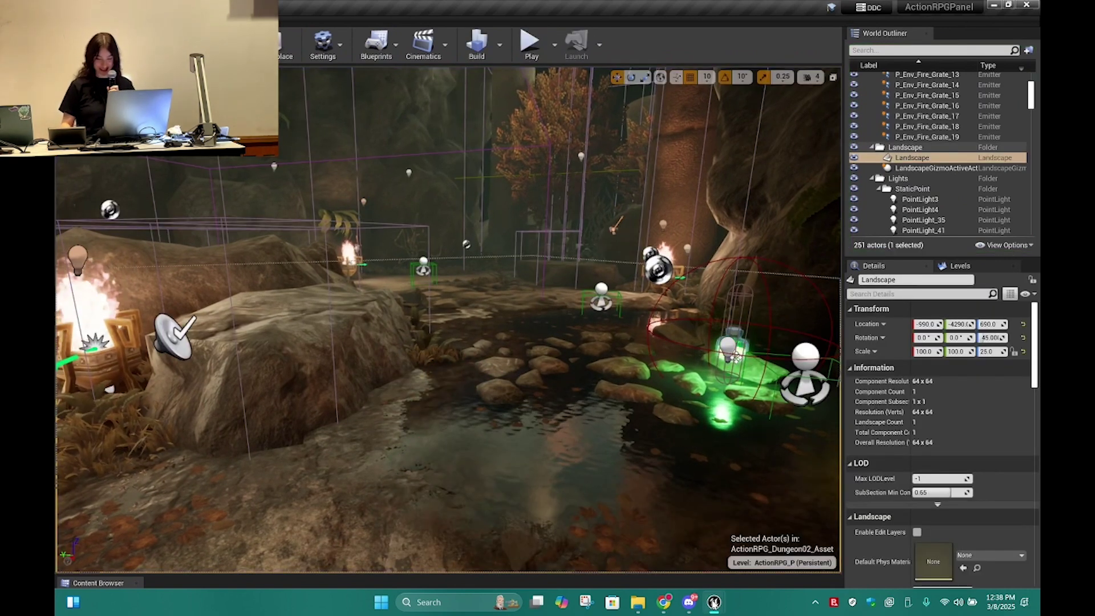
# - Bring back and maximize the A_Character_Effort_Cue editor to examine its Random, Wave Player and Modulator nodes
pyautogui.click(776, 549)
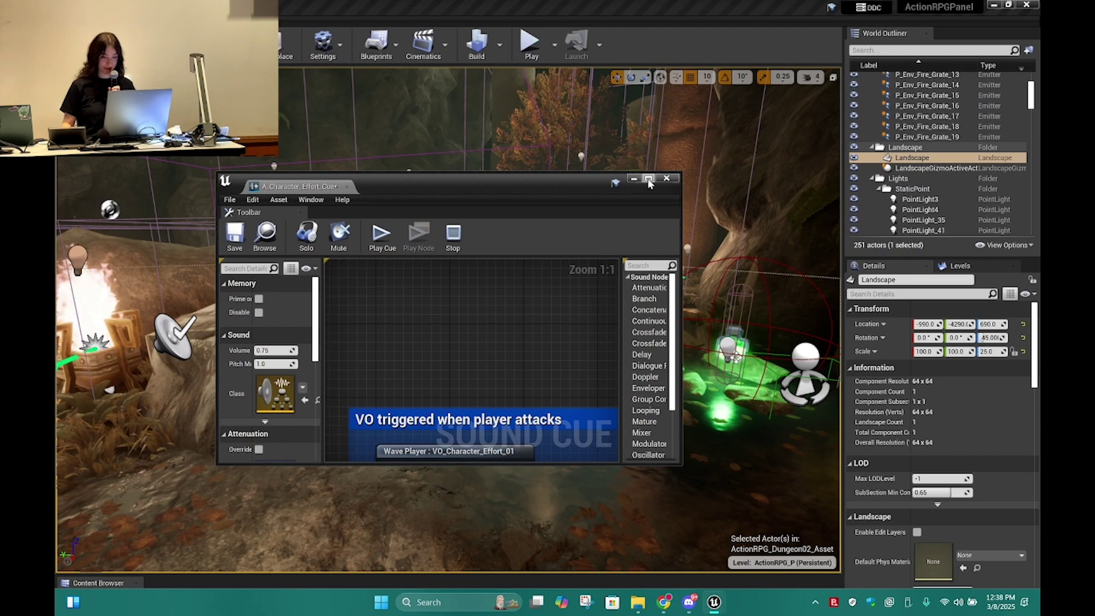
pyautogui.click(648, 179)
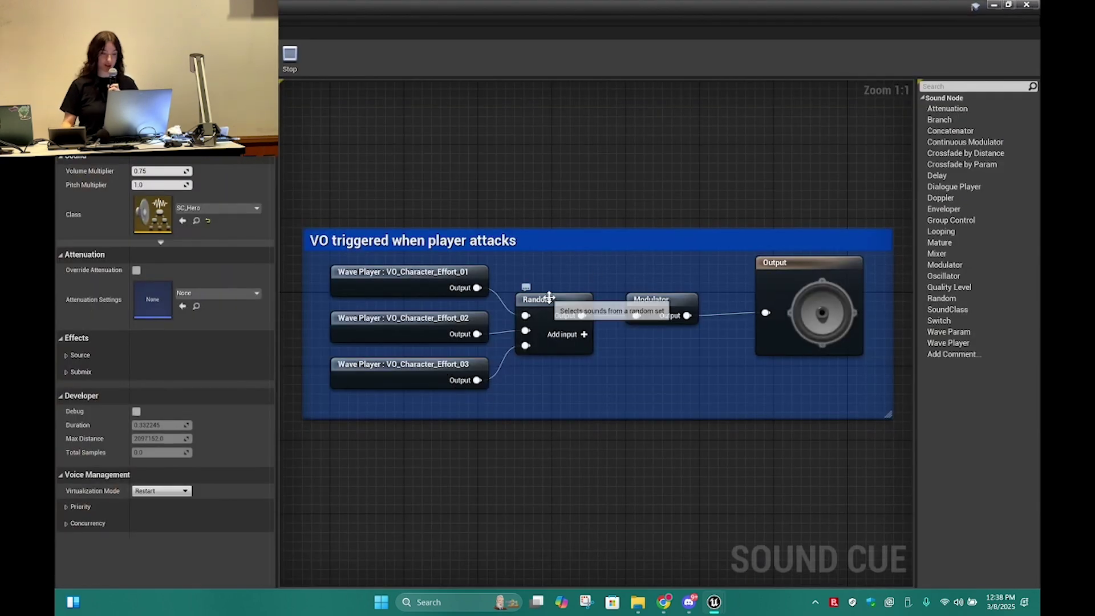
pyautogui.click(536, 299)
pyautogui.click(457, 285)
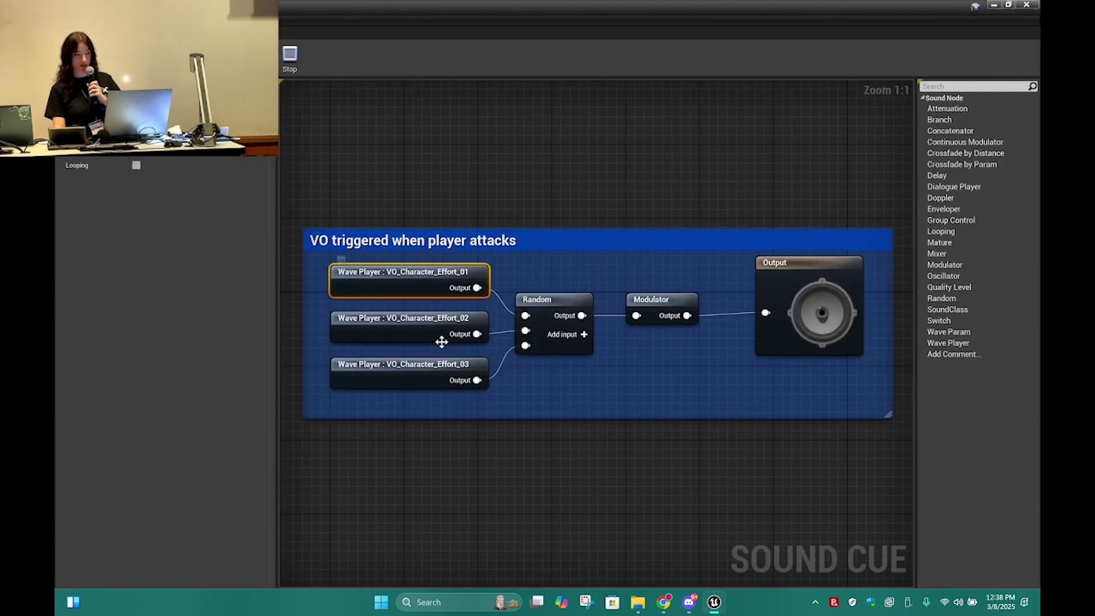
pyautogui.click(443, 331)
pyautogui.click(440, 378)
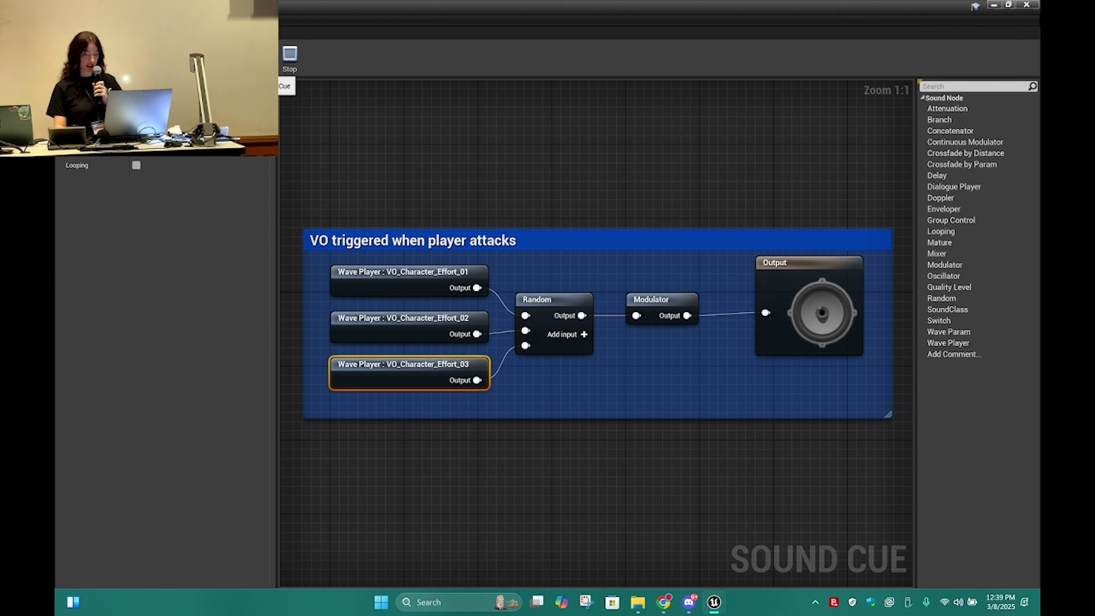
pyautogui.click(661, 302)
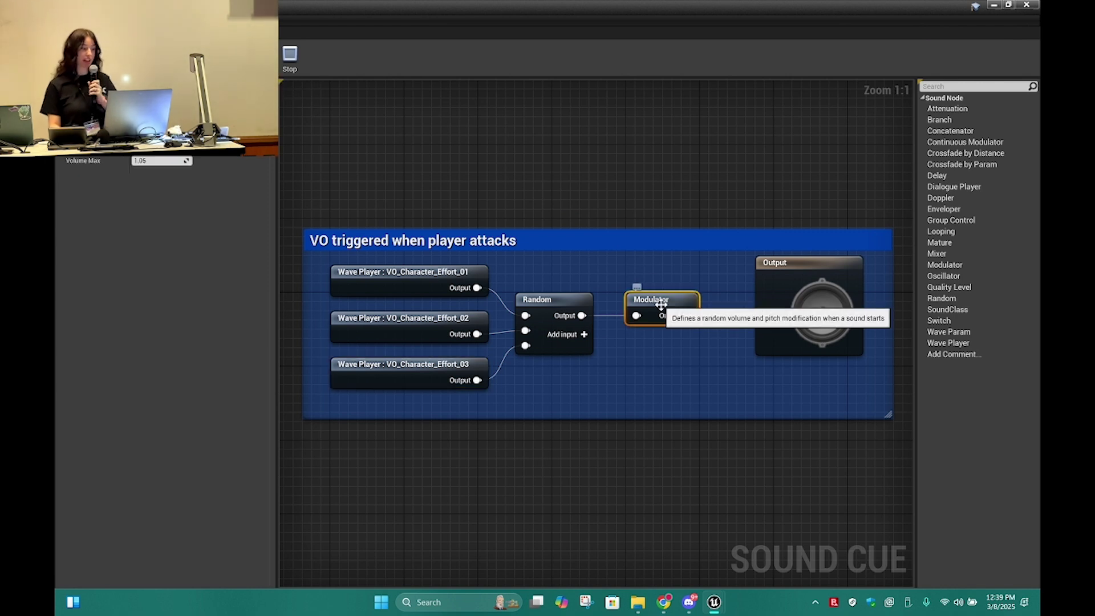
pyautogui.click(518, 163)
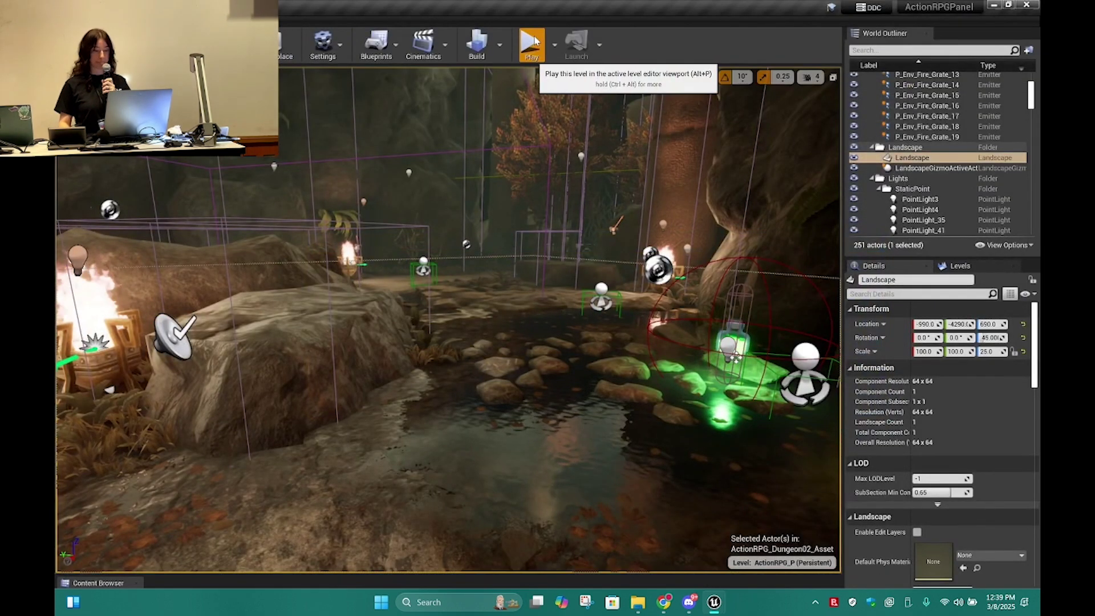
# - Start another preview of the level and run the character forward to meet the first enemy of Wave 1
pyautogui.click(531, 42)
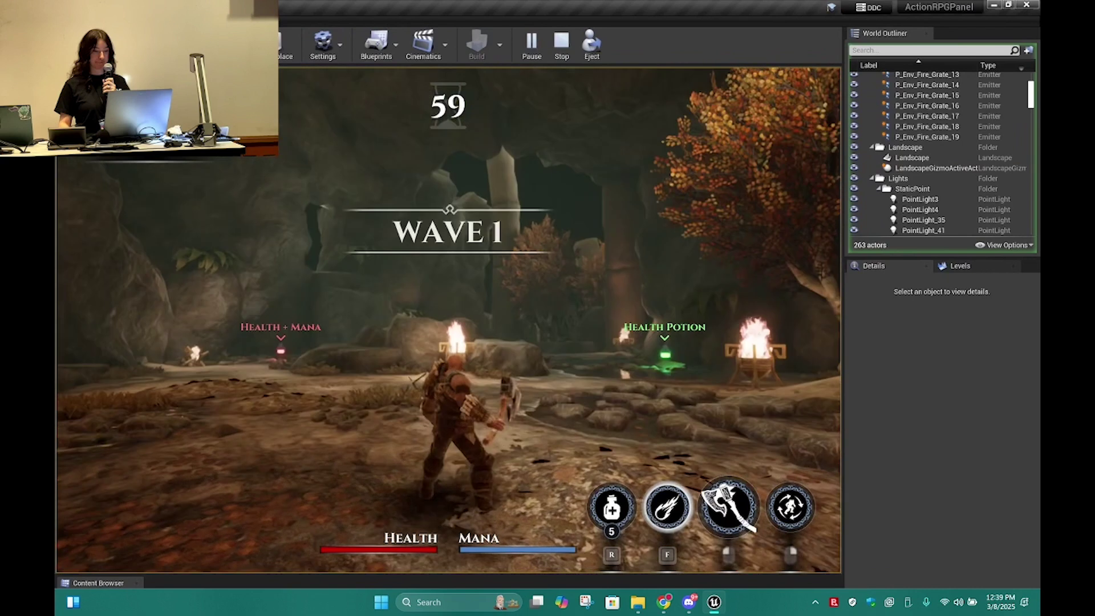
pyautogui.press('w')
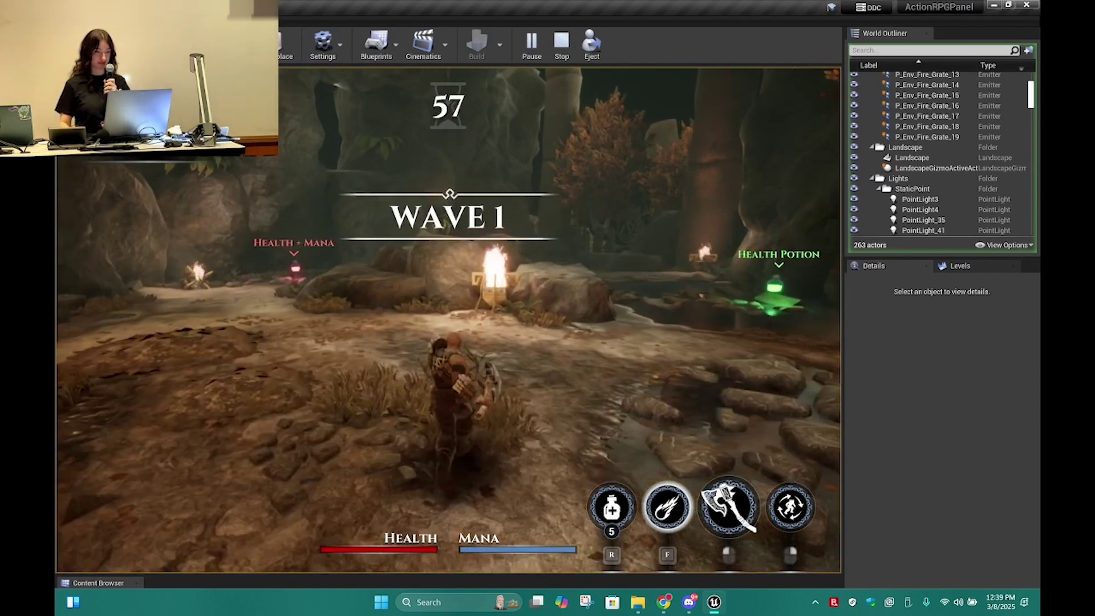
pyautogui.press('w')
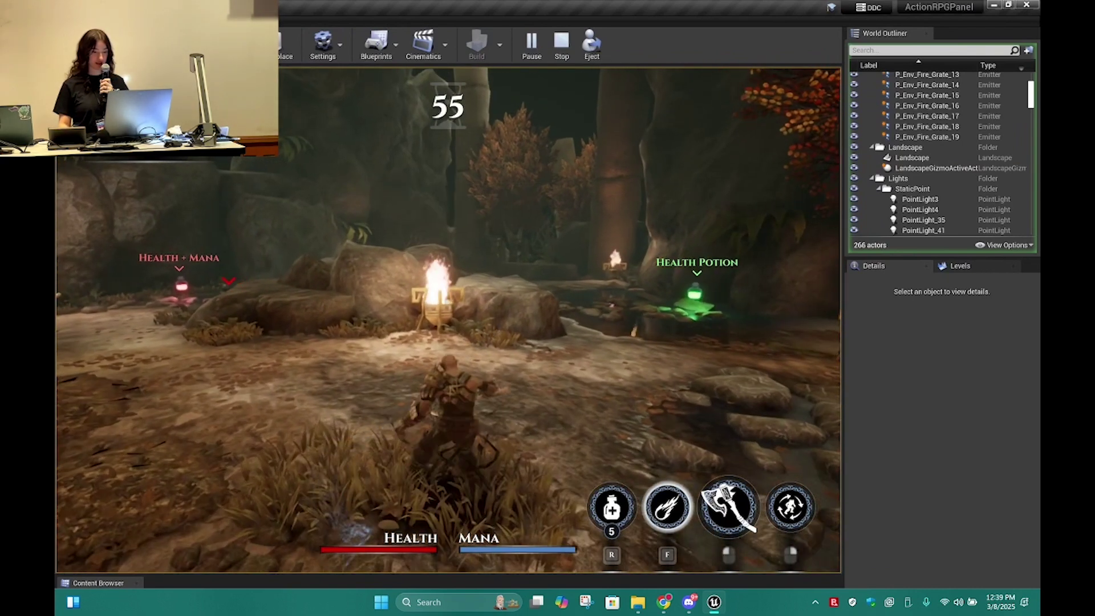
# - Attack the enemy repeatedly with the axe to check the character's effort sounds, ending the preview after the fight
pyautogui.click(448, 320)
pyautogui.click(448, 320)
pyautogui.click(448, 321)
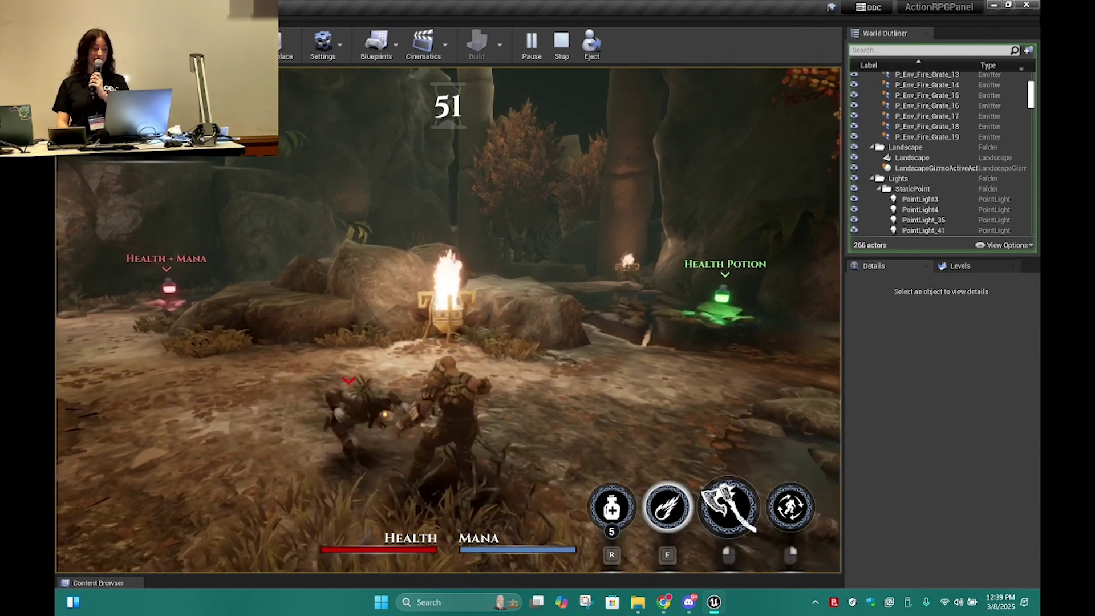
pyautogui.click(448, 320)
pyautogui.click(447, 321)
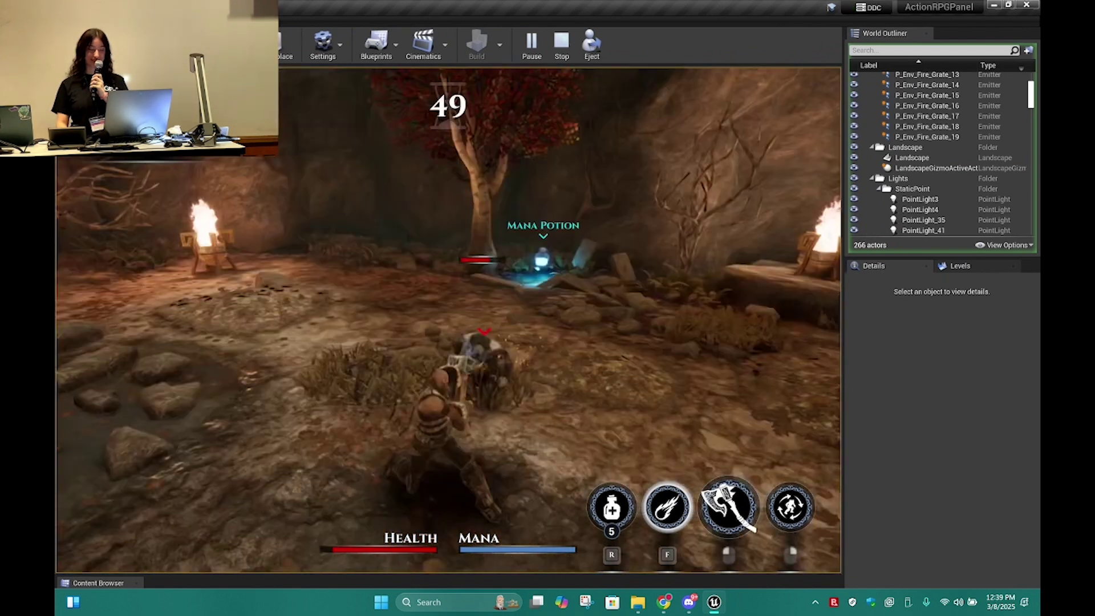
pyautogui.click(447, 321)
pyautogui.click(447, 321)
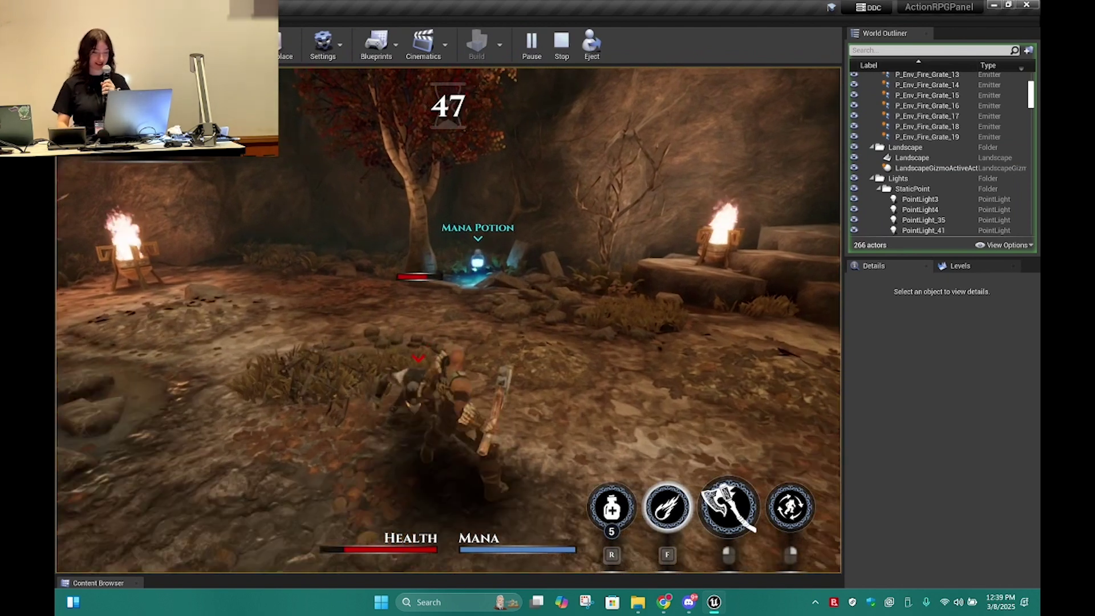
pyautogui.click(448, 320)
pyautogui.click(448, 321)
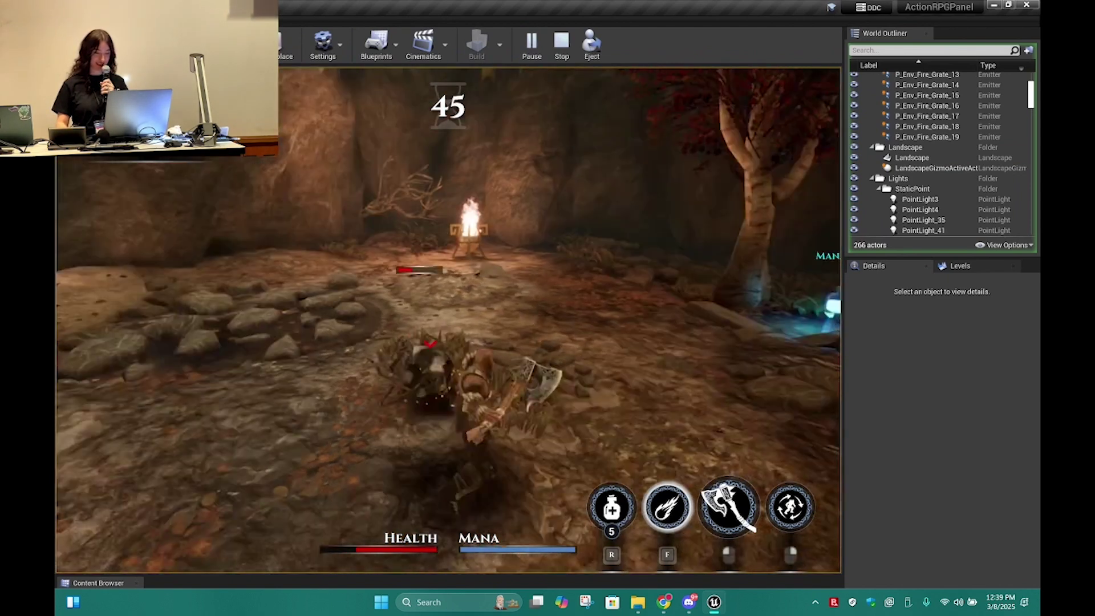
pyautogui.click(448, 320)
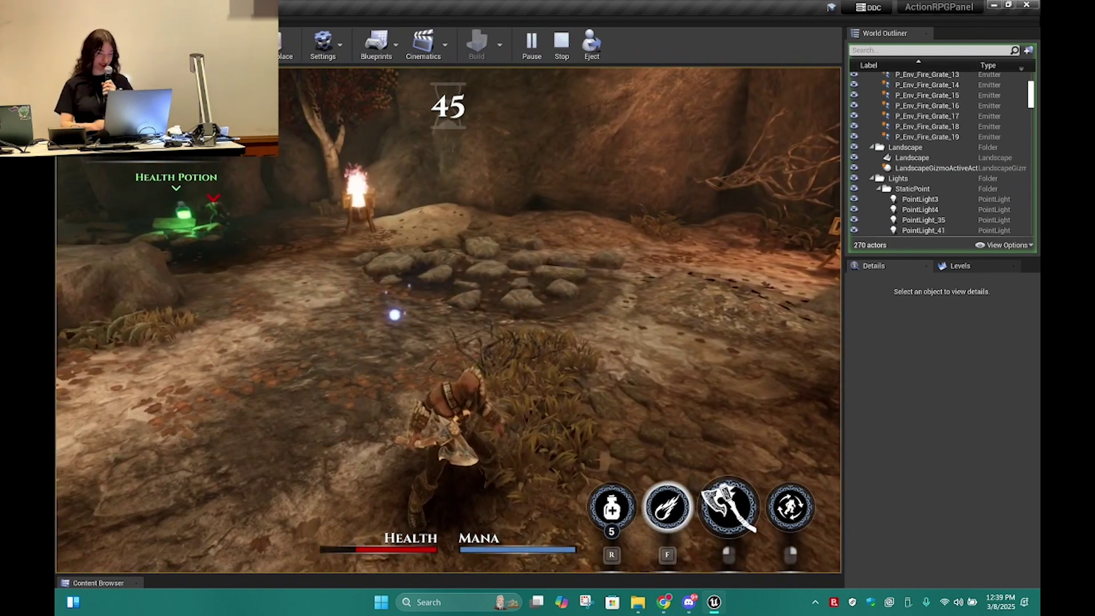
pyautogui.press('Escape')
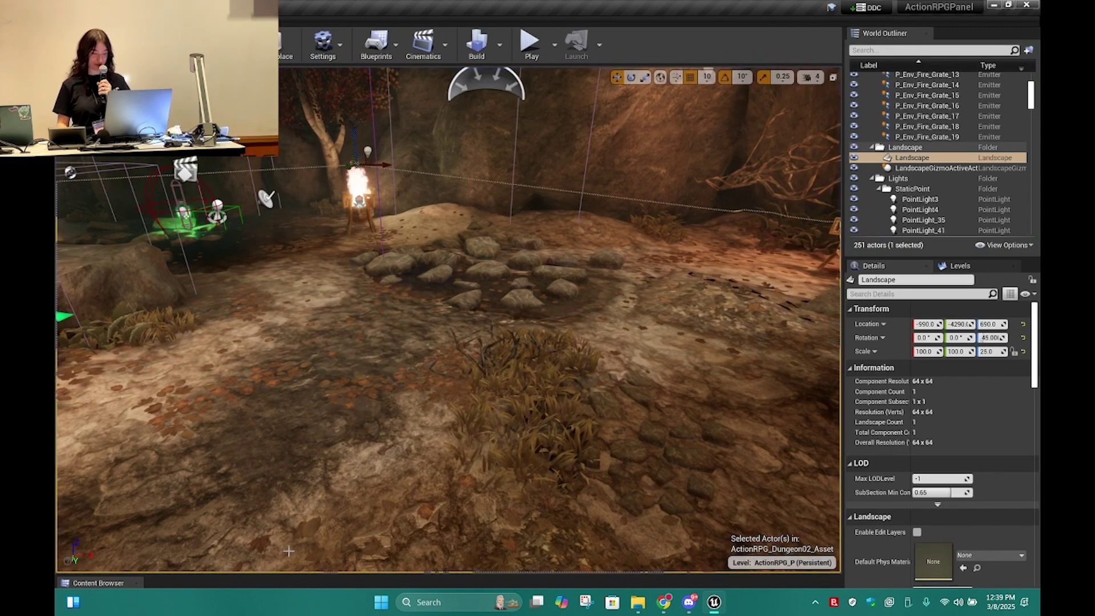
# - Enlarge the Content Browser, open A_Character_Expire_Cue and assign VO_Character_Expire_01 to its Wave Player
pyautogui.moveTo(285, 576); pyautogui.dragTo(285, 292)
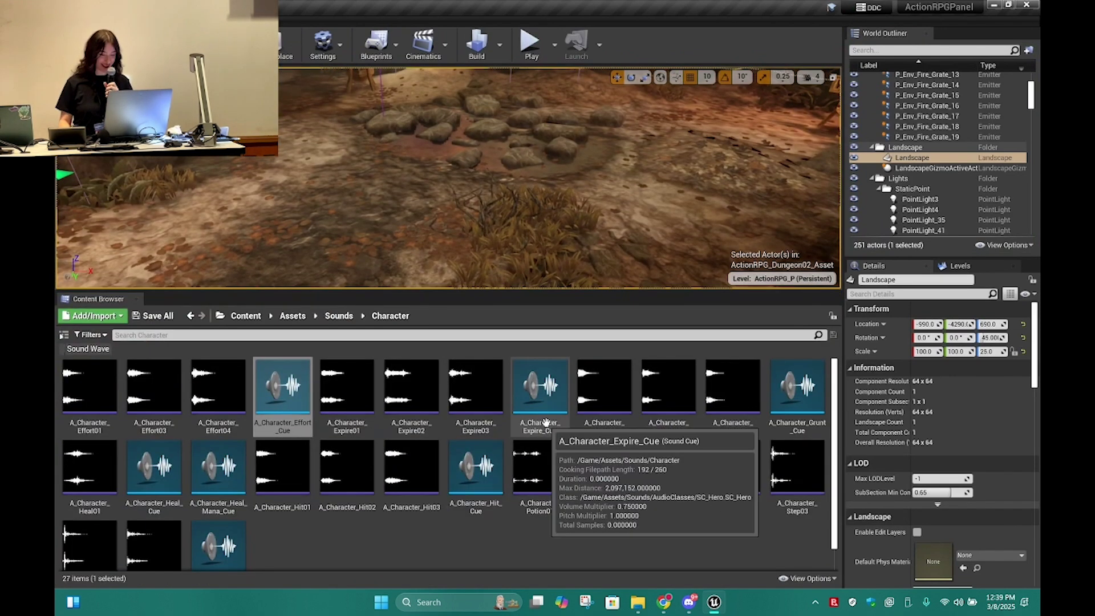
pyautogui.doubleClick(540, 399)
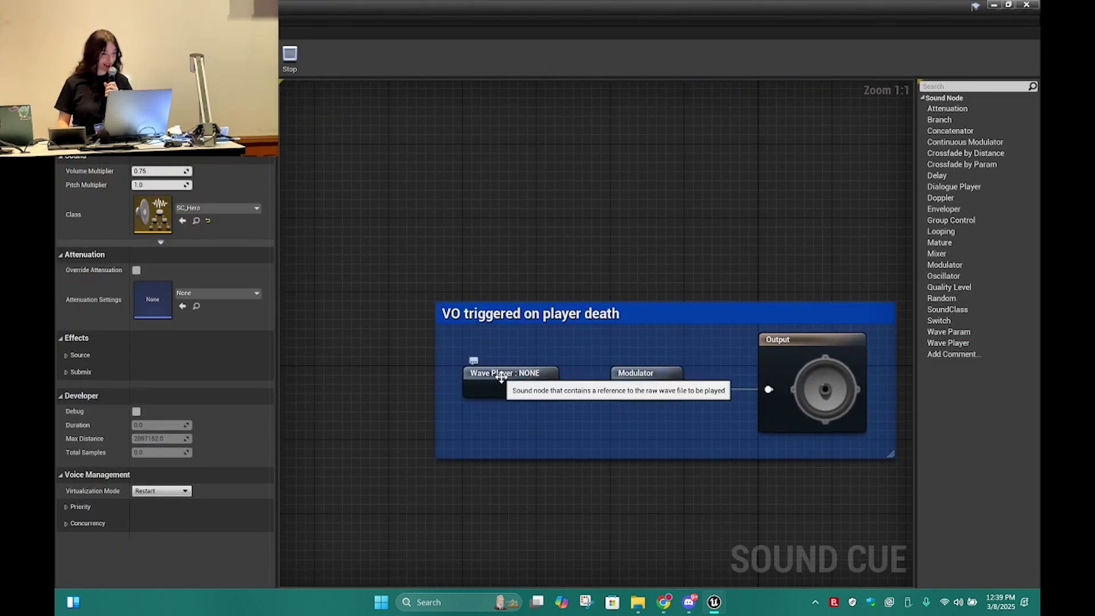
pyautogui.click(213, 130)
pyautogui.write('ex')
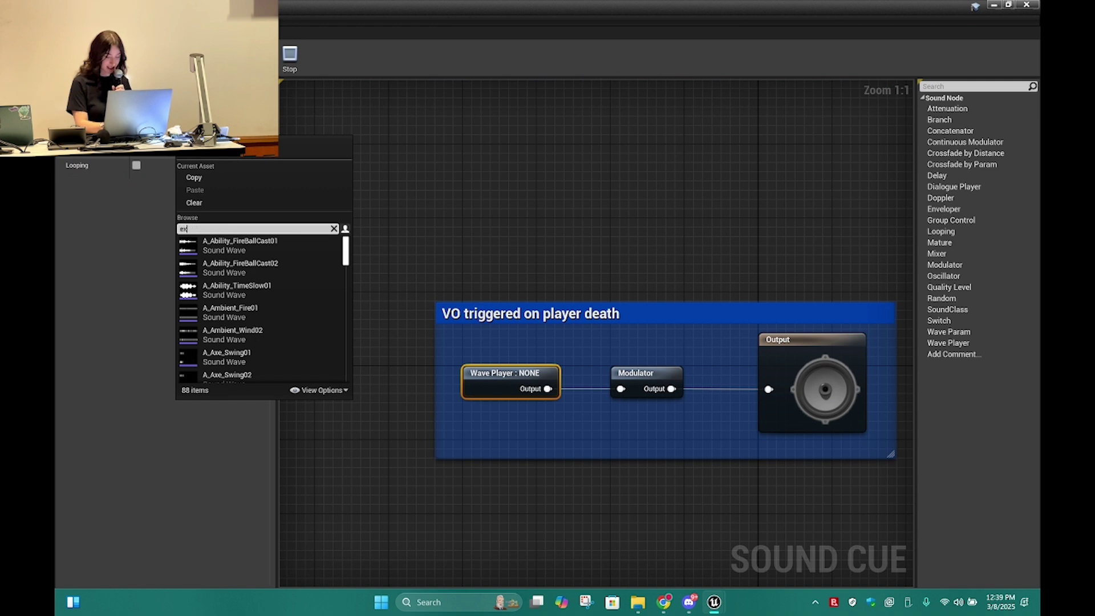
pyautogui.write('pire')
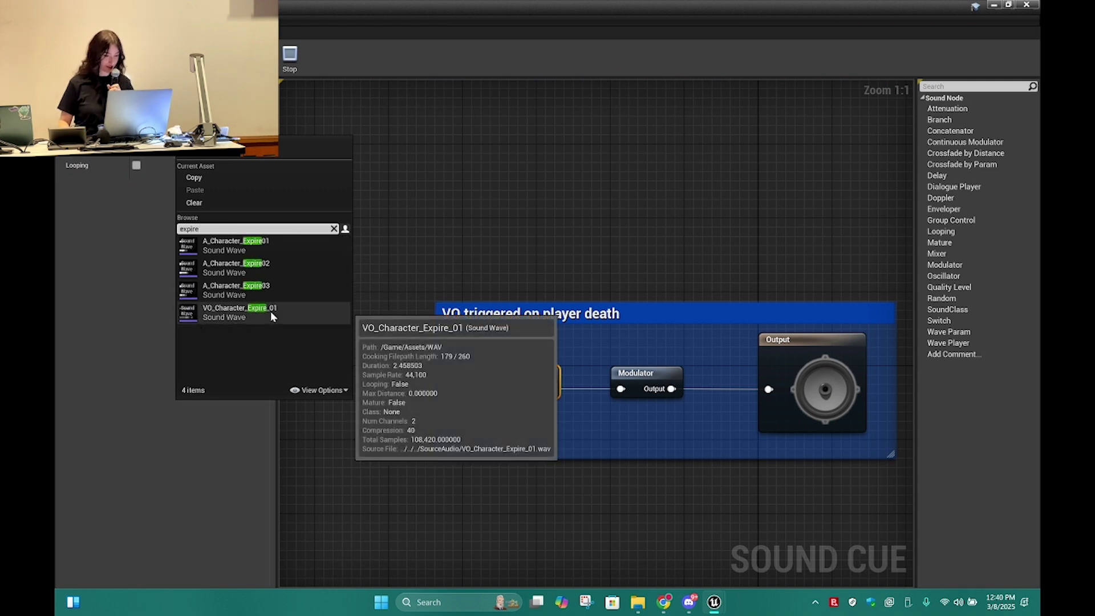
pyautogui.click(270, 311)
# - Move the Modulator clear of the Wave Player and set the cue's volume multiplier to 1.0 and pitch multiplier to 0.9
pyautogui.click(474, 172)
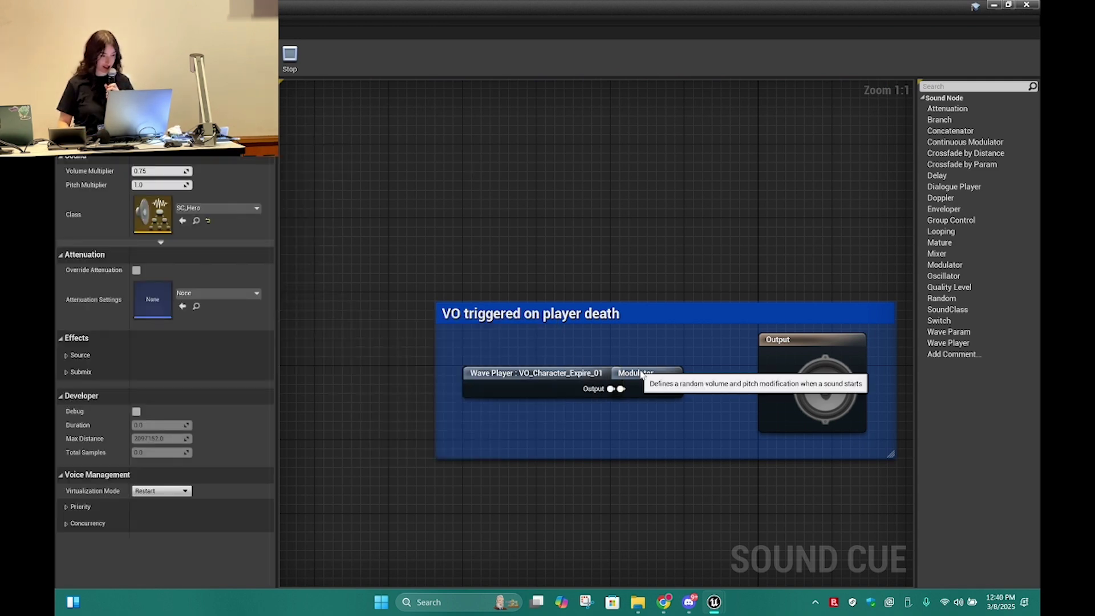
pyautogui.moveTo(636, 374); pyautogui.dragTo(663, 374)
pyautogui.click(584, 342)
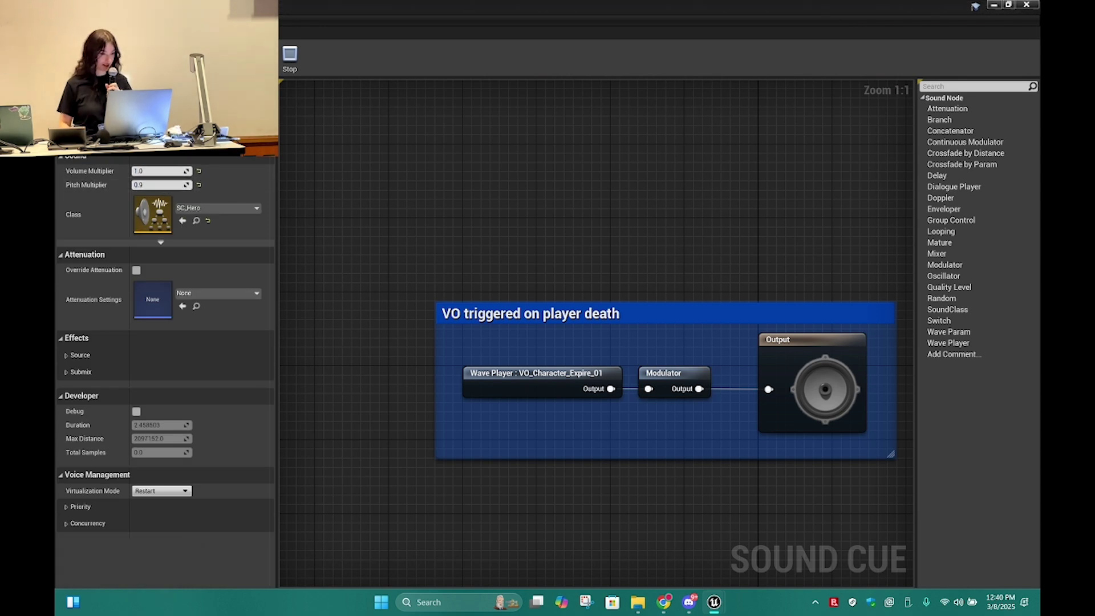
# - Return to the level editor, start a game preview, collapse the Content Browser to enlarge the viewport and skip the intro
pyautogui.hotkey('alt', 'Tab')
pyautogui.rightClick(463, 204)
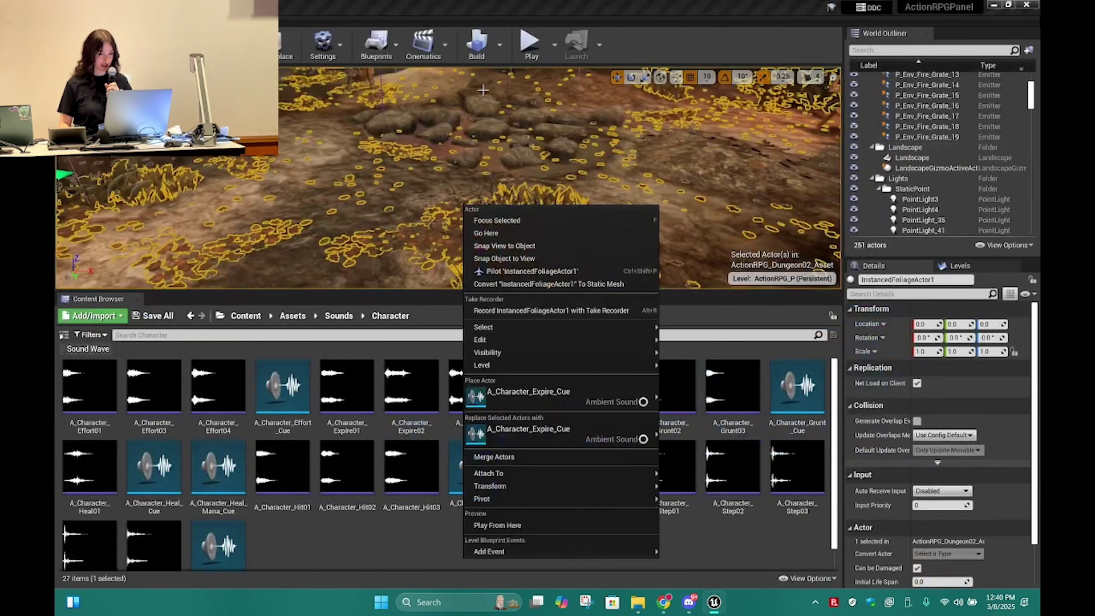
pyautogui.click(530, 42)
pyautogui.moveTo(512, 290); pyautogui.dragTo(519, 576)
pyautogui.press('Return')
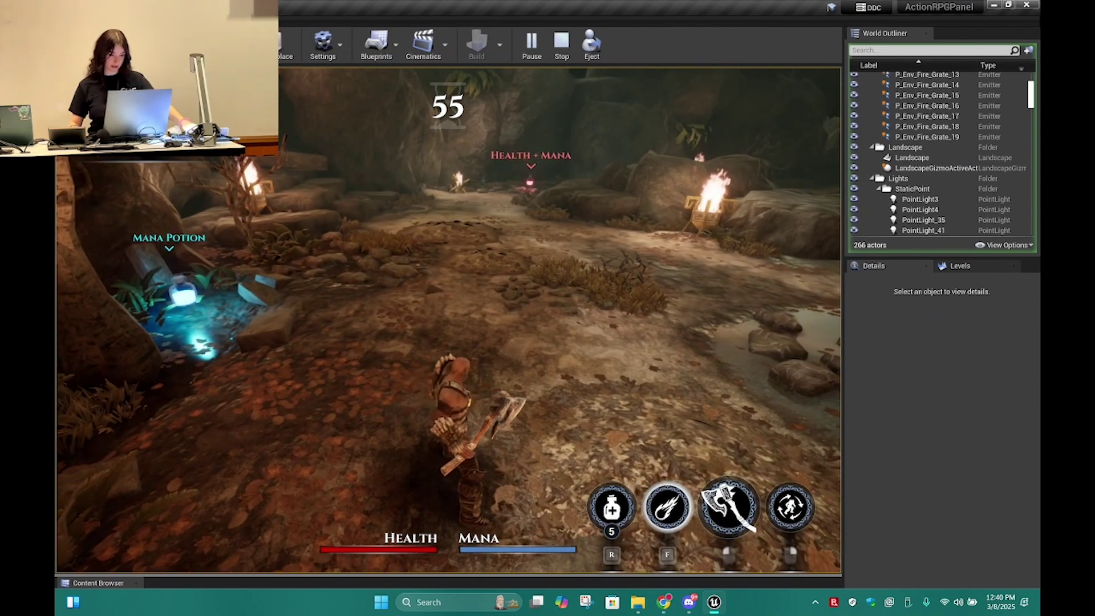
# - Run to the enemy and fight until the character dies to check the death voice sound, ending the preview
pyautogui.press('w')
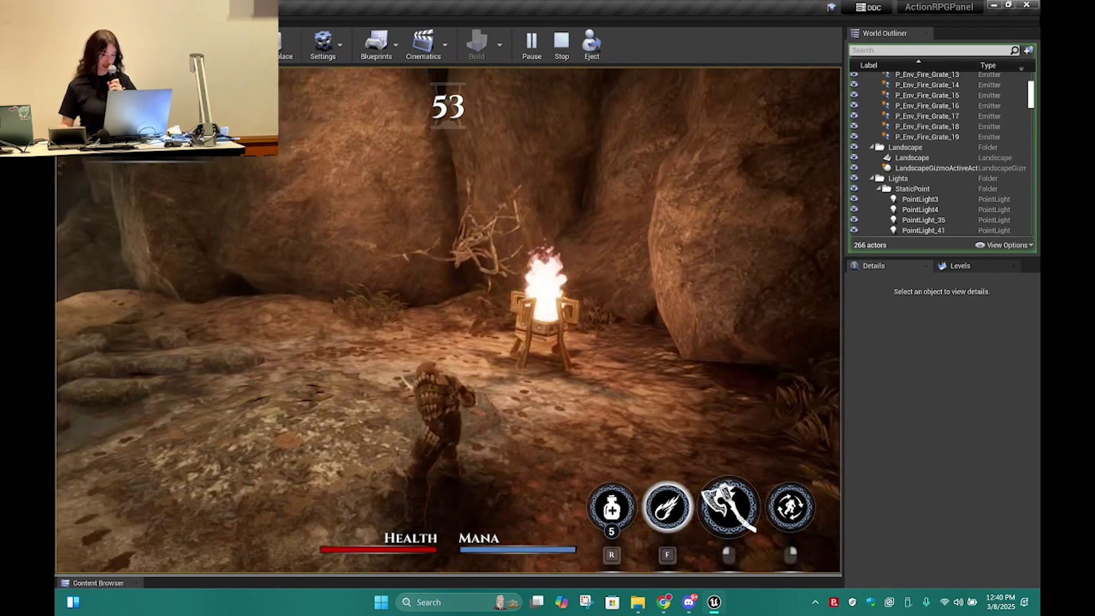
pyautogui.press('w')
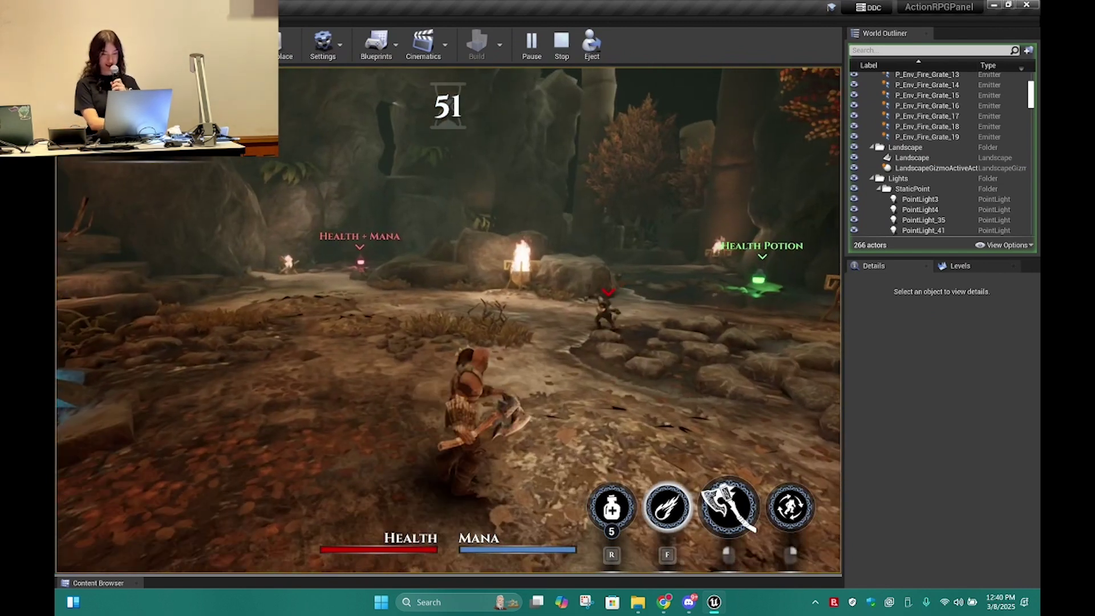
pyautogui.press('w')
pyautogui.click(448, 321)
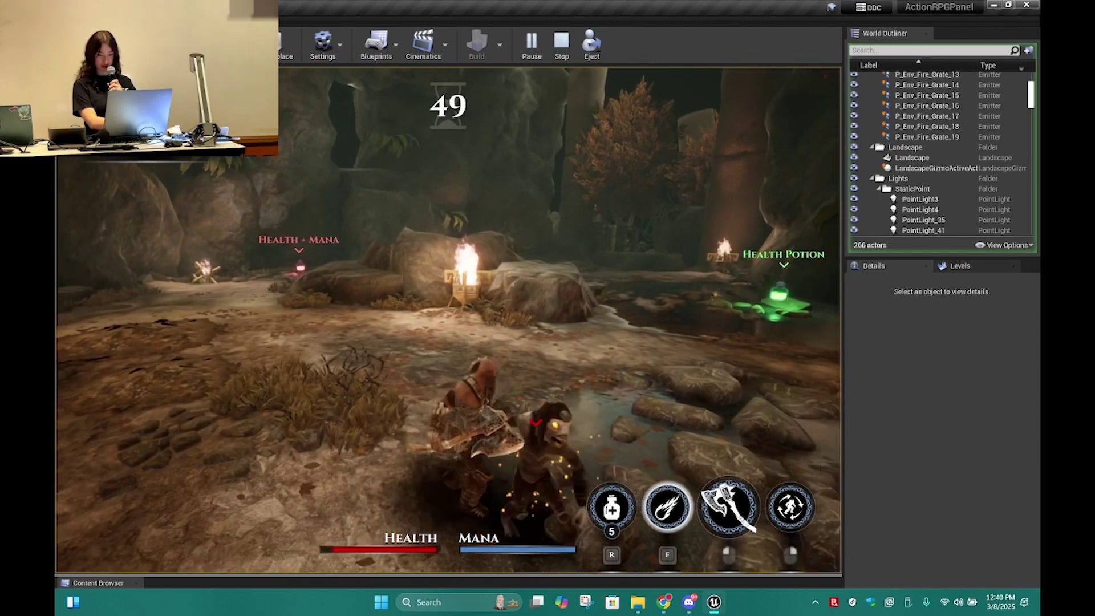
pyautogui.click(448, 321)
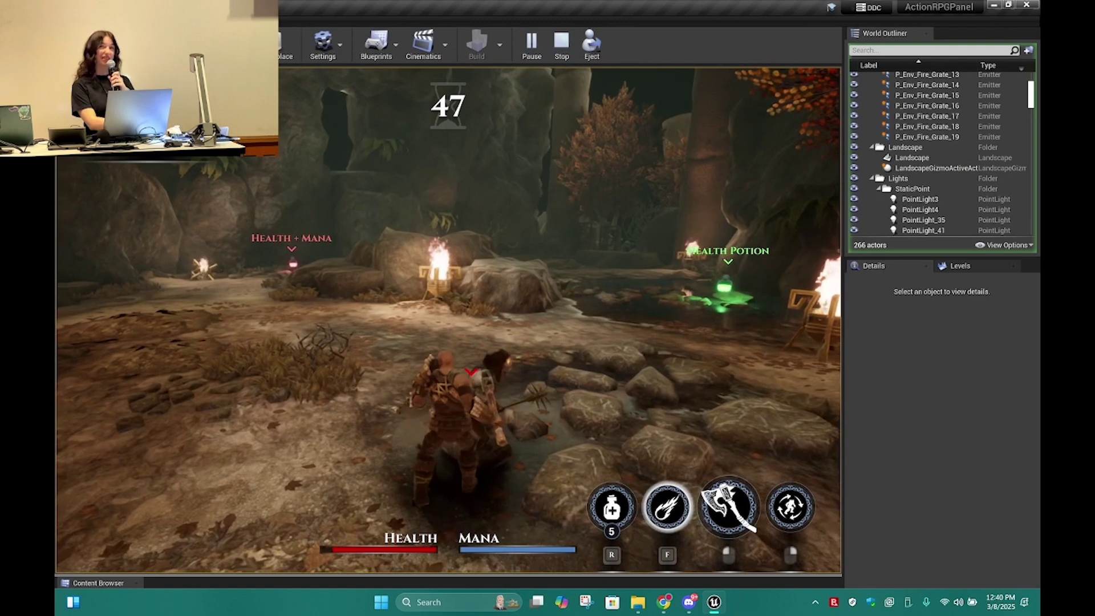
pyautogui.click(449, 320)
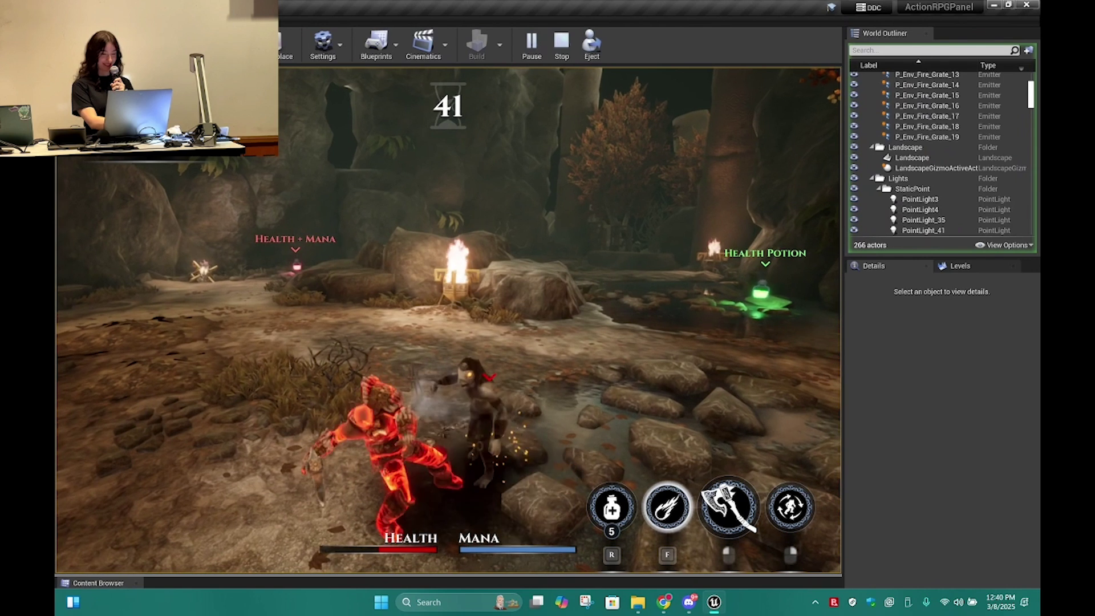
pyautogui.click(448, 321)
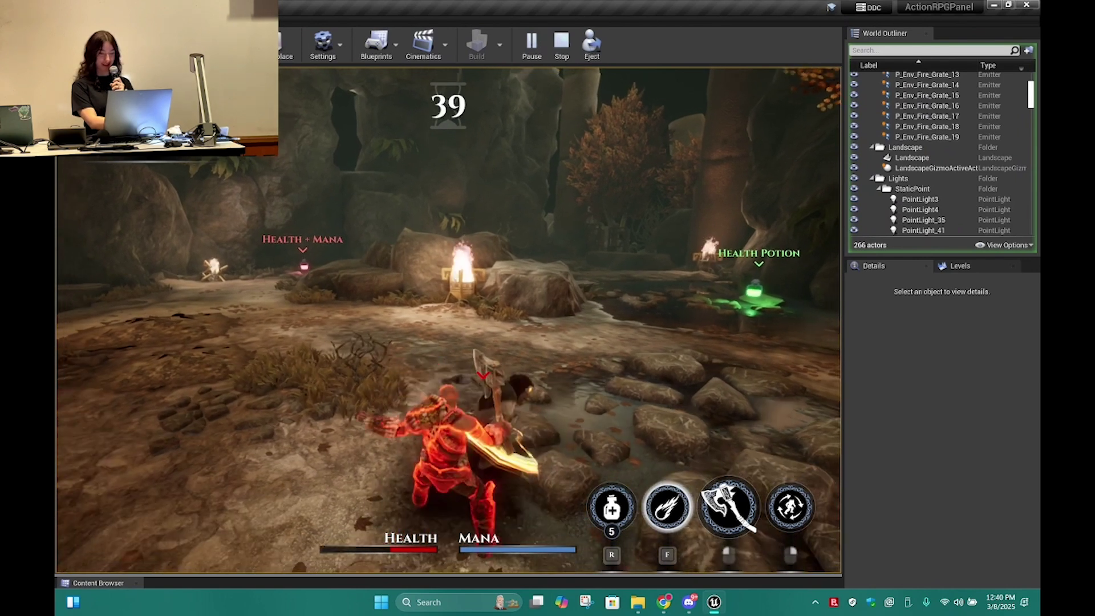
pyautogui.click(448, 320)
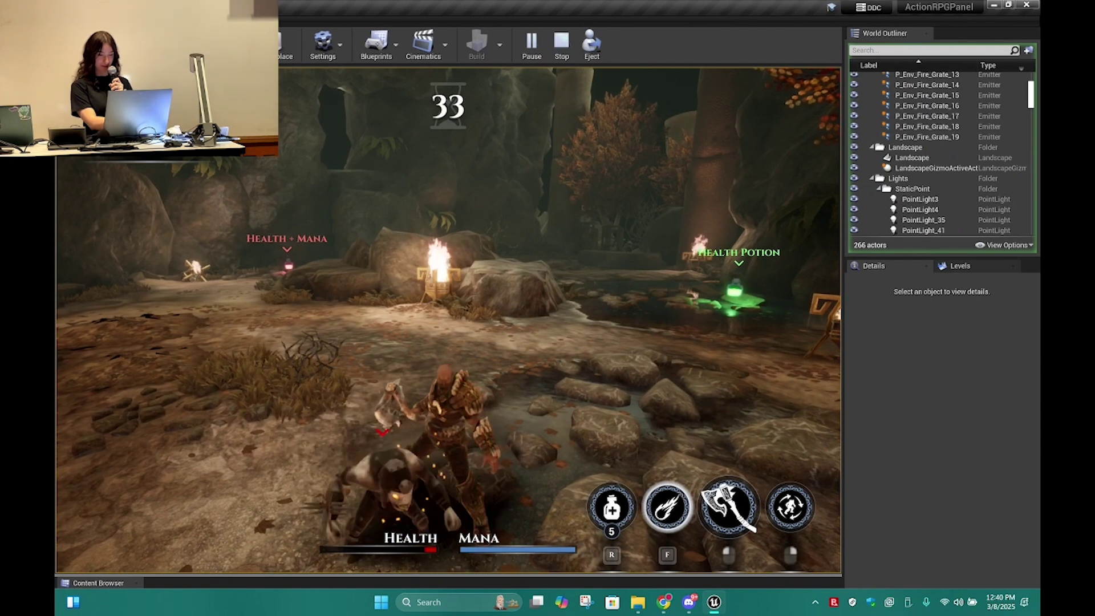
pyautogui.click(448, 321)
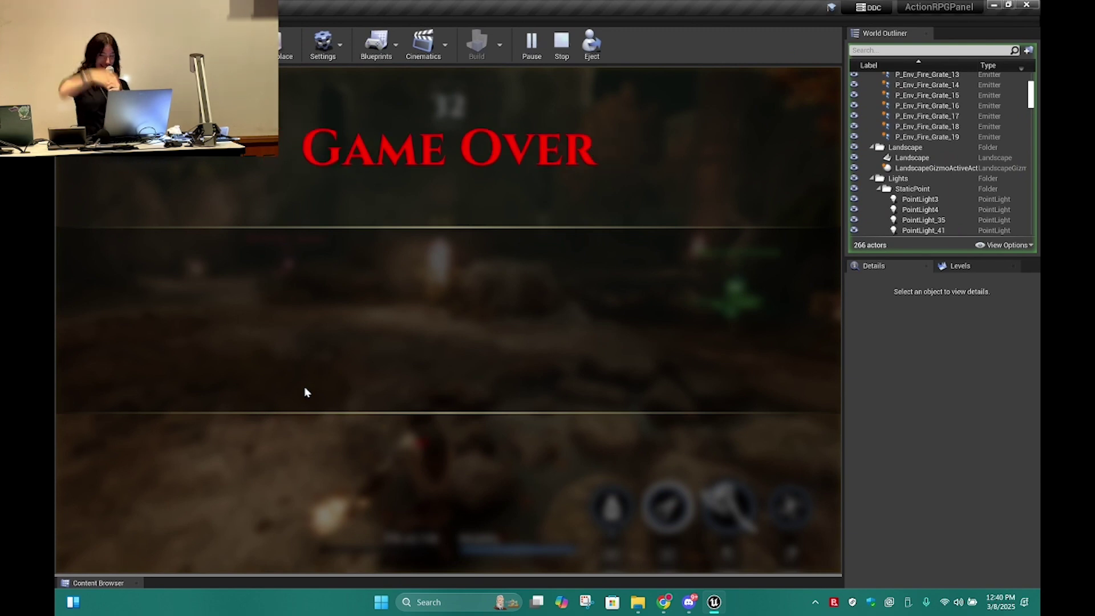
pyautogui.press('Escape')
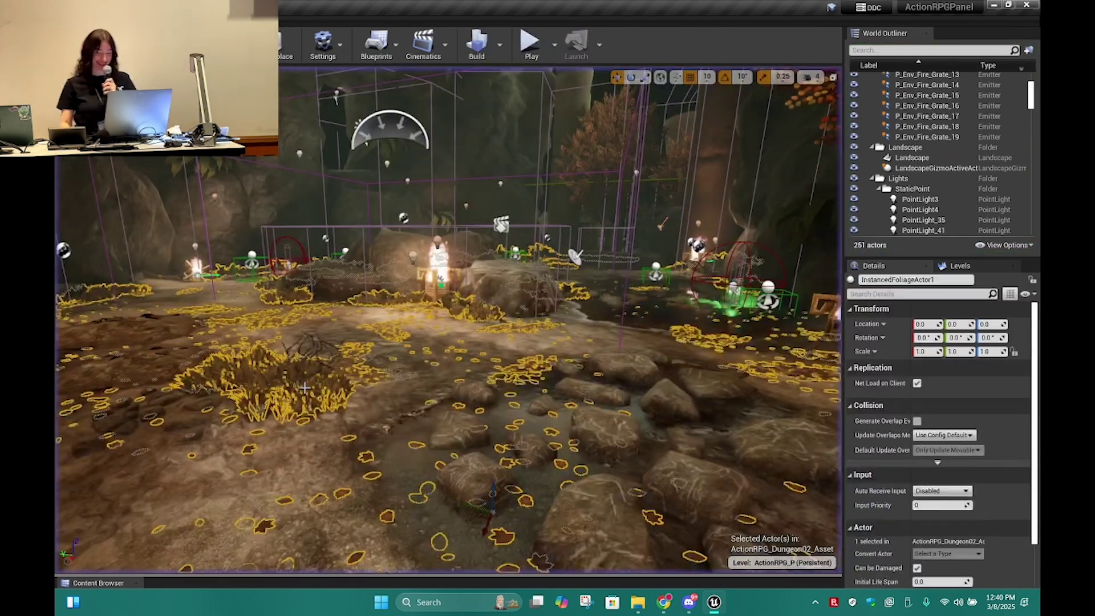
# - Enlarge the Content Browser again and look through the sound cues in the Character folder
pyautogui.click(394, 562)
pyautogui.moveTo(395, 574); pyautogui.dragTo(414, 258)
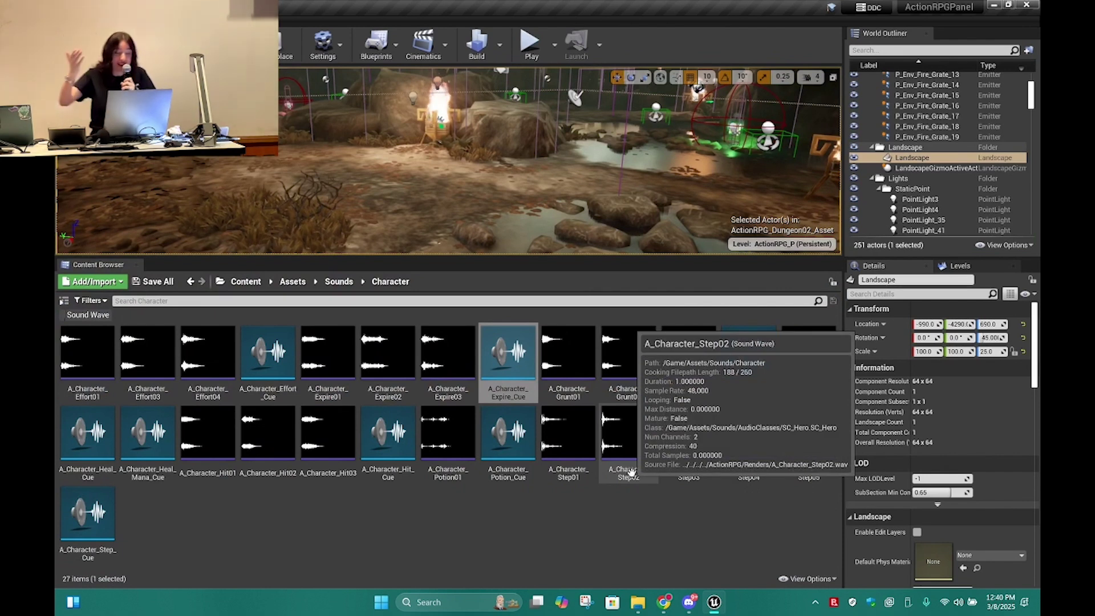
pyautogui.click(472, 521)
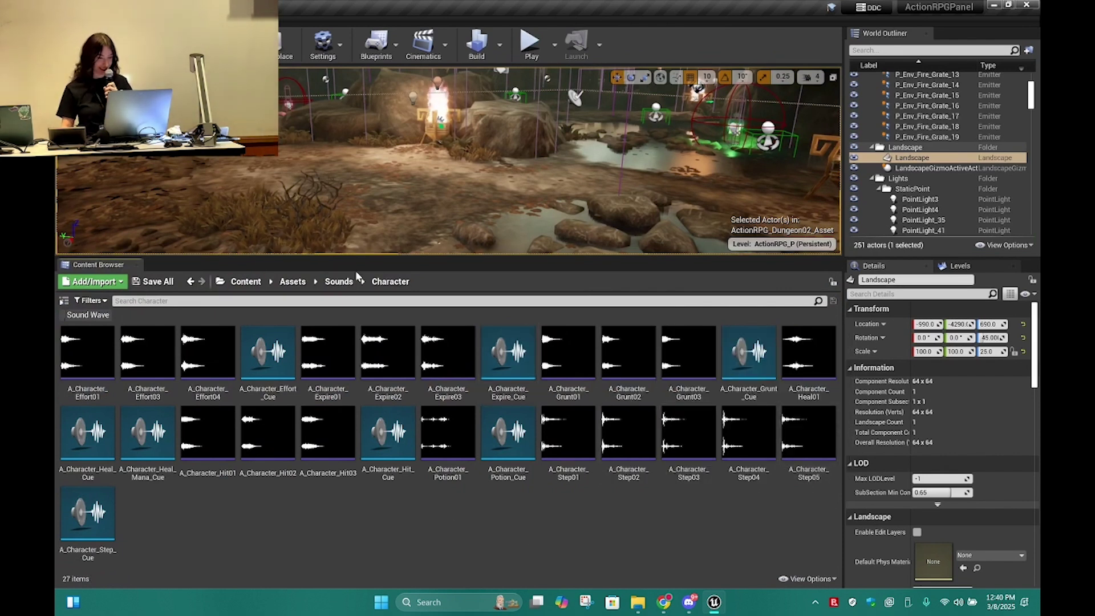
pyautogui.click(339, 281)
pyautogui.doubleClick(247, 364)
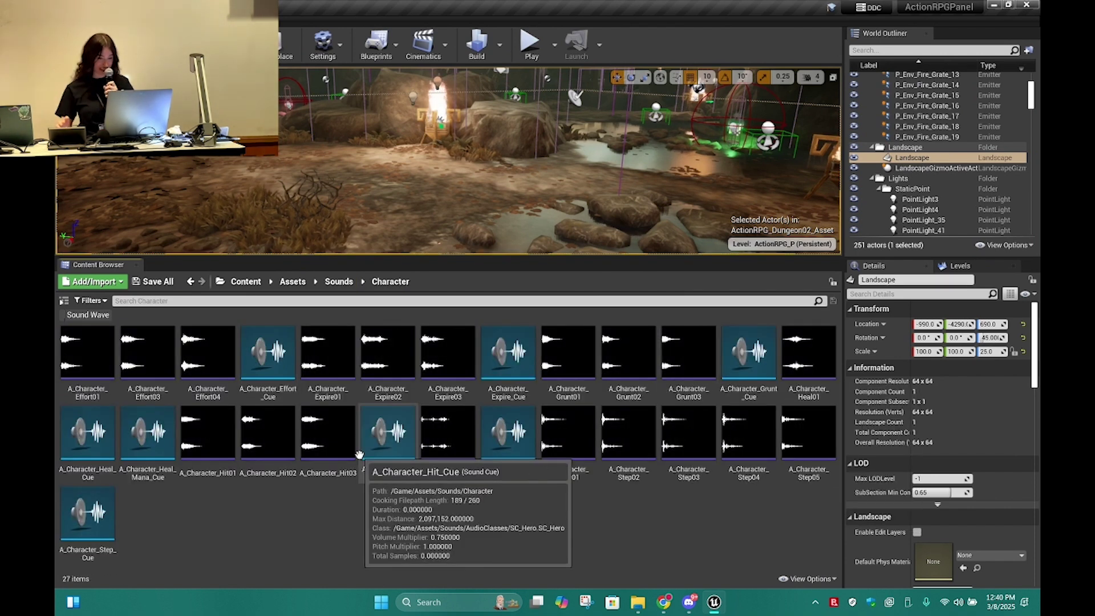
pyautogui.click(339, 285)
pyautogui.doubleClick(268, 341)
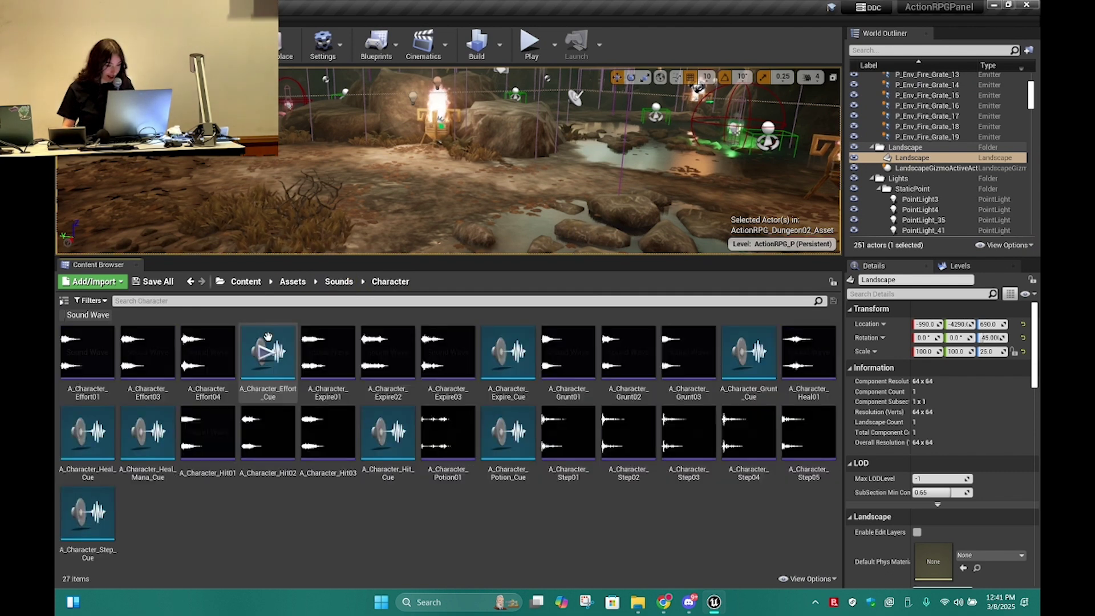
# - Go to the Guardian folder under Sounds > Creatures and open the sound cue for the enemy's attack
pyautogui.click(339, 282)
pyautogui.doubleClick(393, 357)
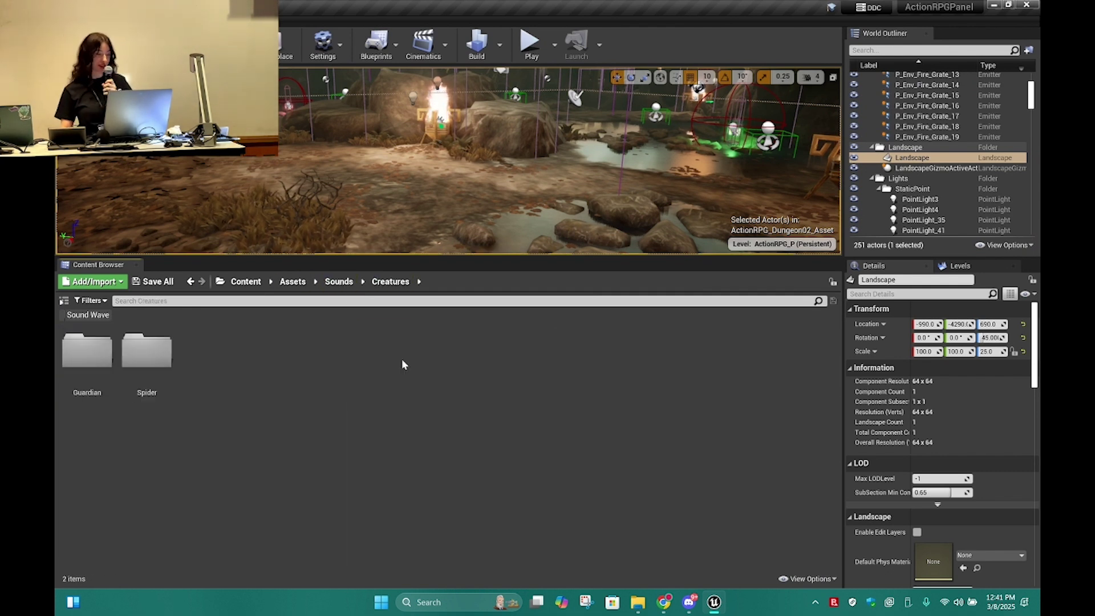
pyautogui.doubleClick(90, 356)
pyautogui.doubleClick(207, 351)
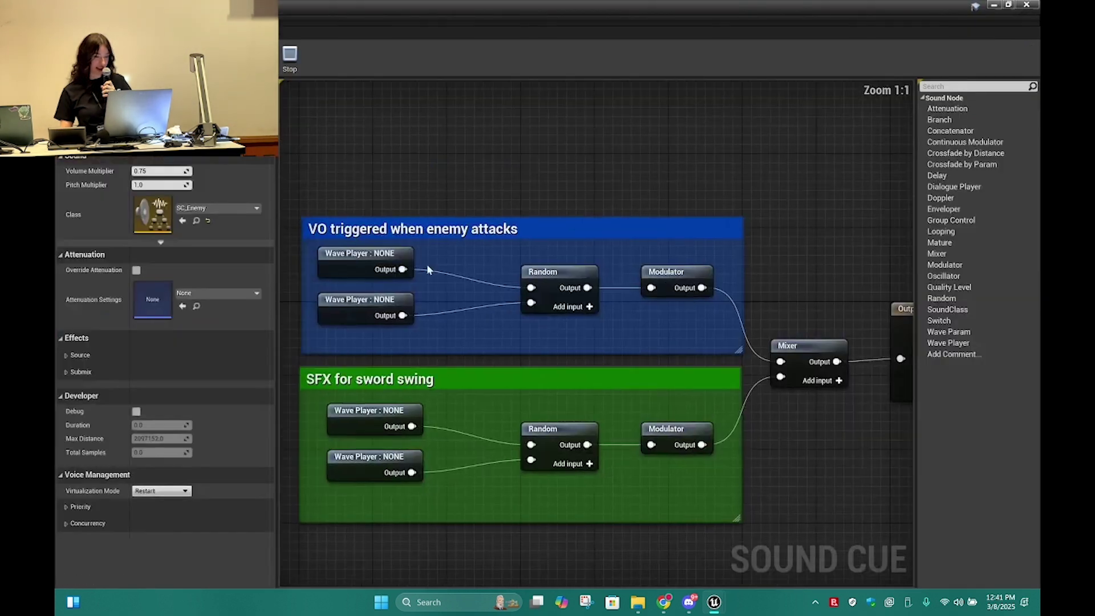
# - Assign the Guardian_VO sound wave to the upper wave player in the enemy attack VO group
pyautogui.click(391, 261)
pyautogui.click(218, 130)
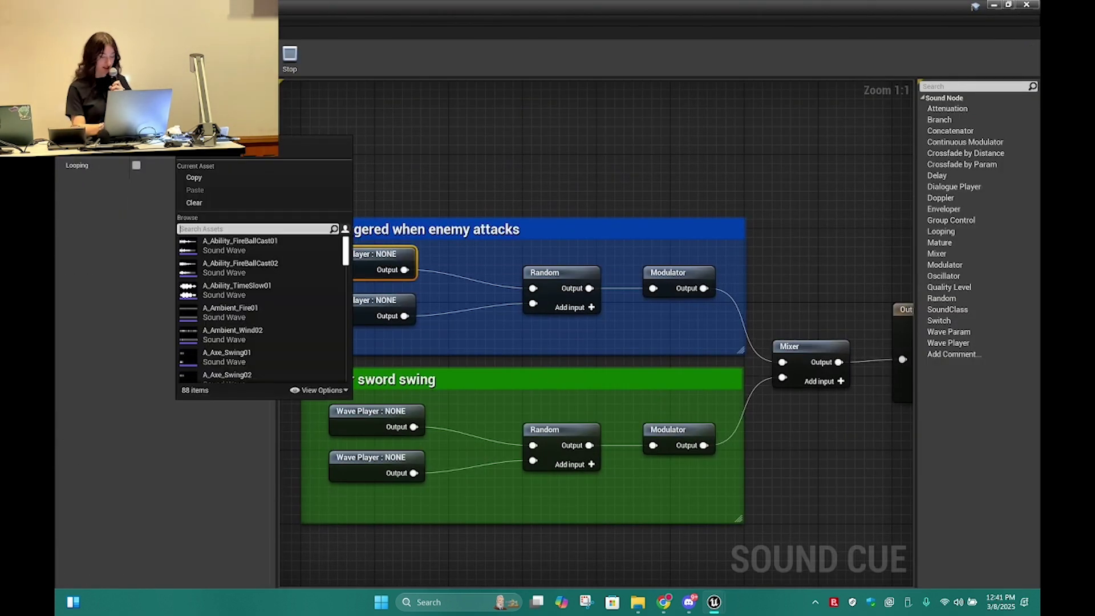
pyautogui.write('gua')
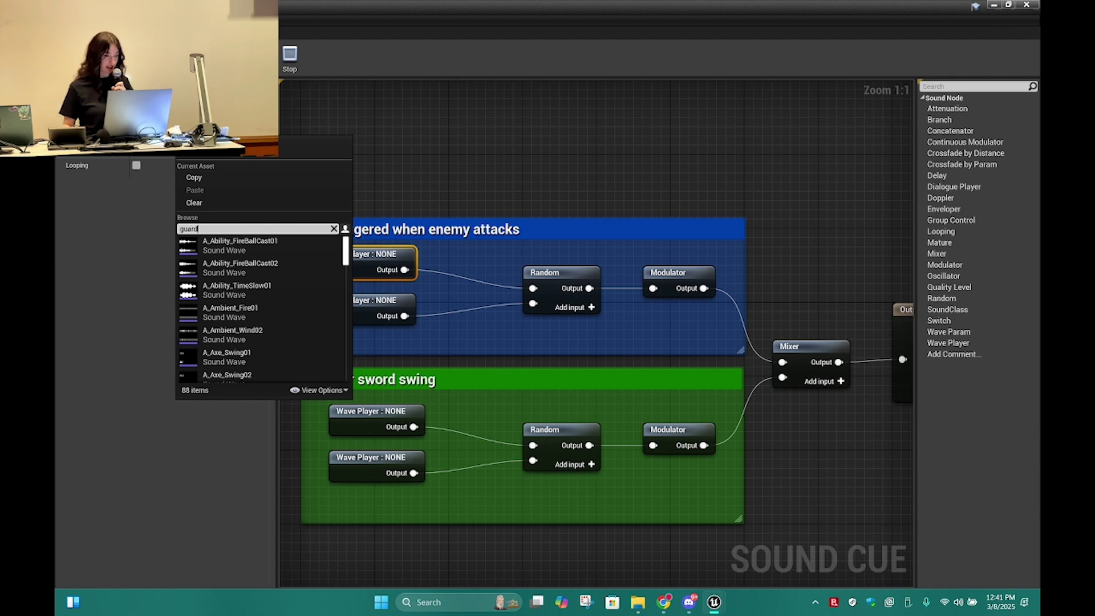
pyautogui.write('rd')
pyautogui.scroll(-1, 272, 330)
pyautogui.click(268, 284)
# - Assign VO_Guardian_Attack_01 to the upper and VO_Guardian_Attack_02 to the lower wave player in the enemy attack VO group
pyautogui.click(218, 130)
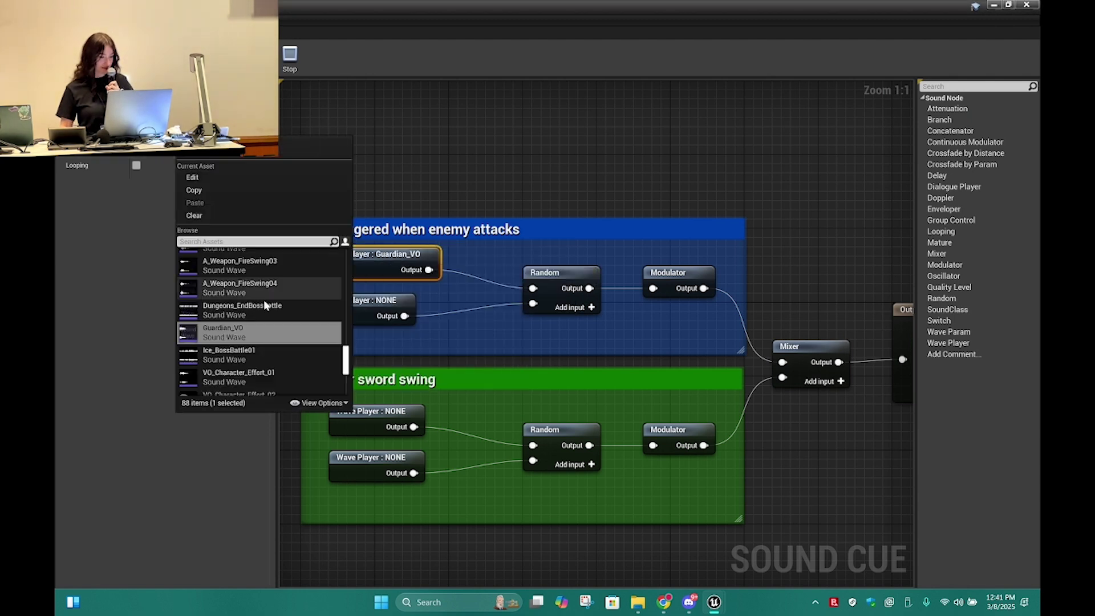
pyautogui.scroll(-7, 281, 338)
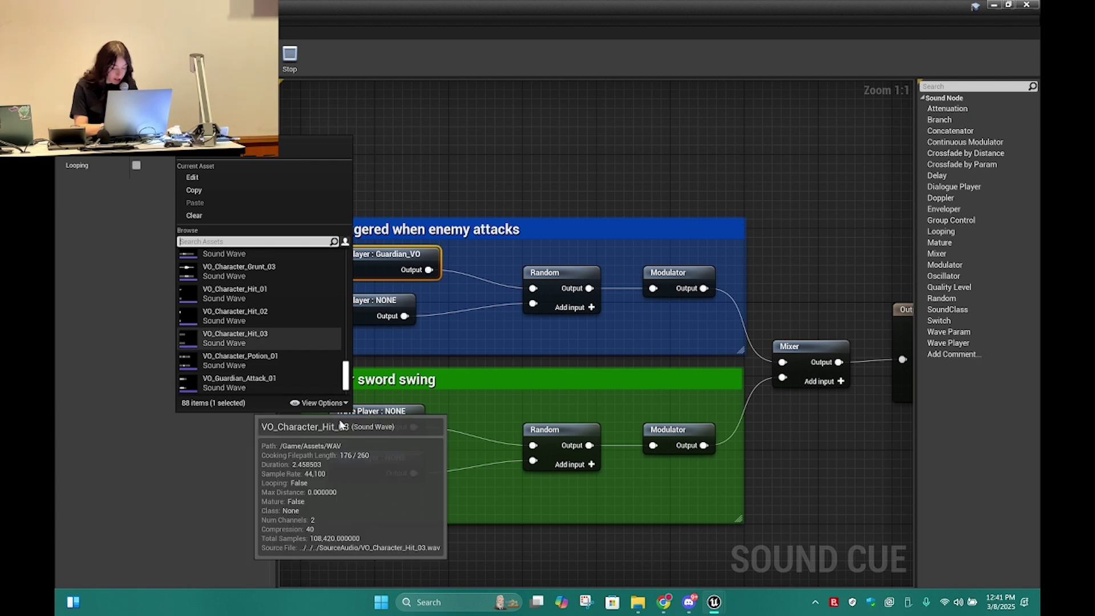
pyautogui.write('guard')
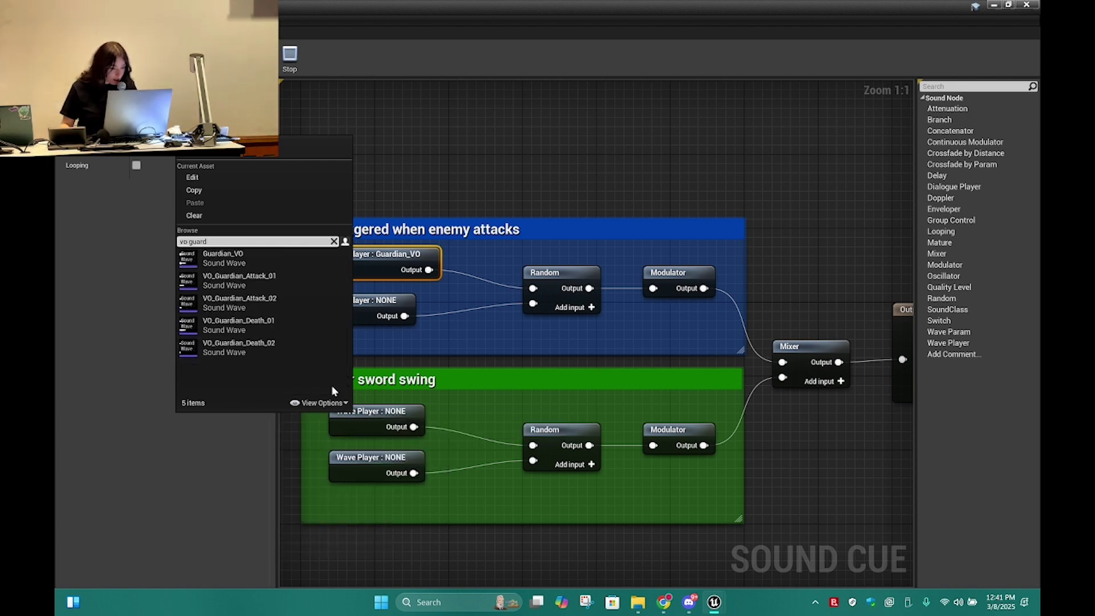
pyautogui.click(299, 280)
pyautogui.click(376, 298)
pyautogui.click(220, 129)
pyautogui.write('attaclk')
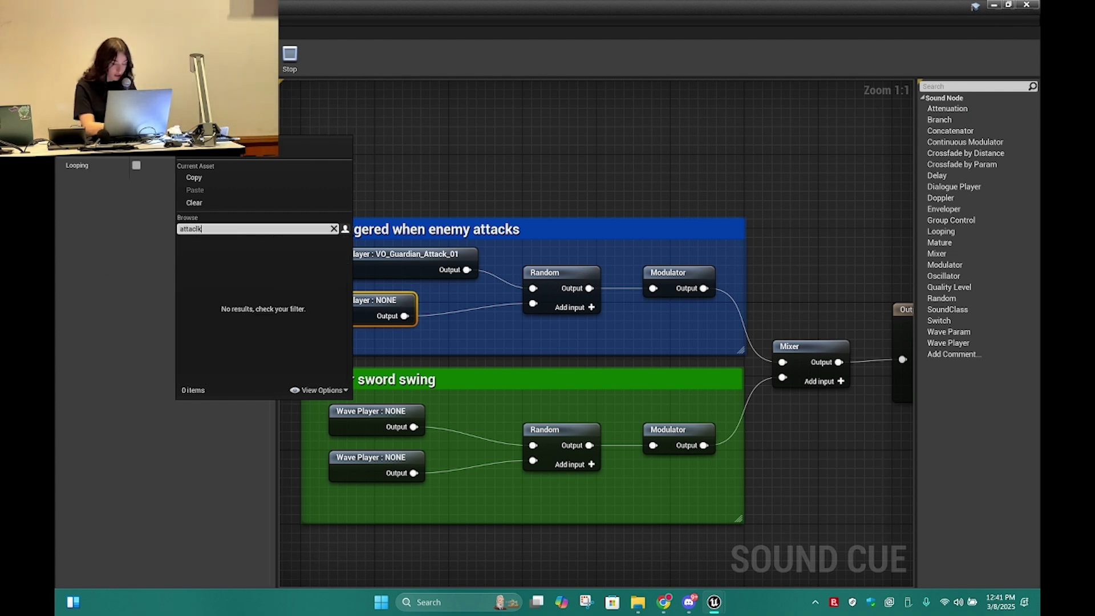
pyautogui.click(251, 291)
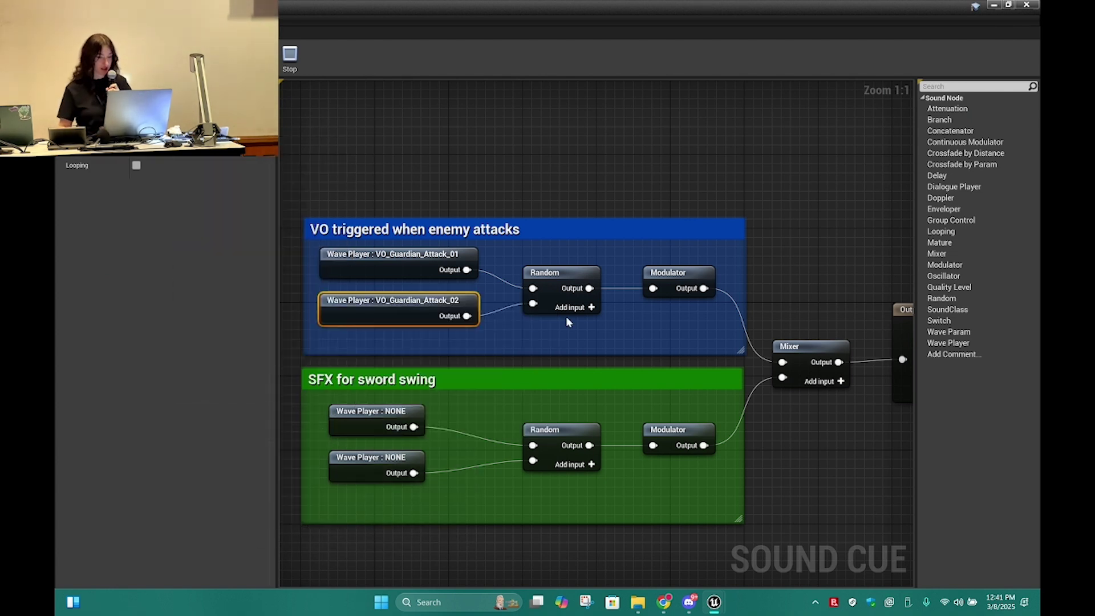
# - Return to the level editor's Guardian folder and open the sound cue for the Guardian's death
pyautogui.click(396, 159)
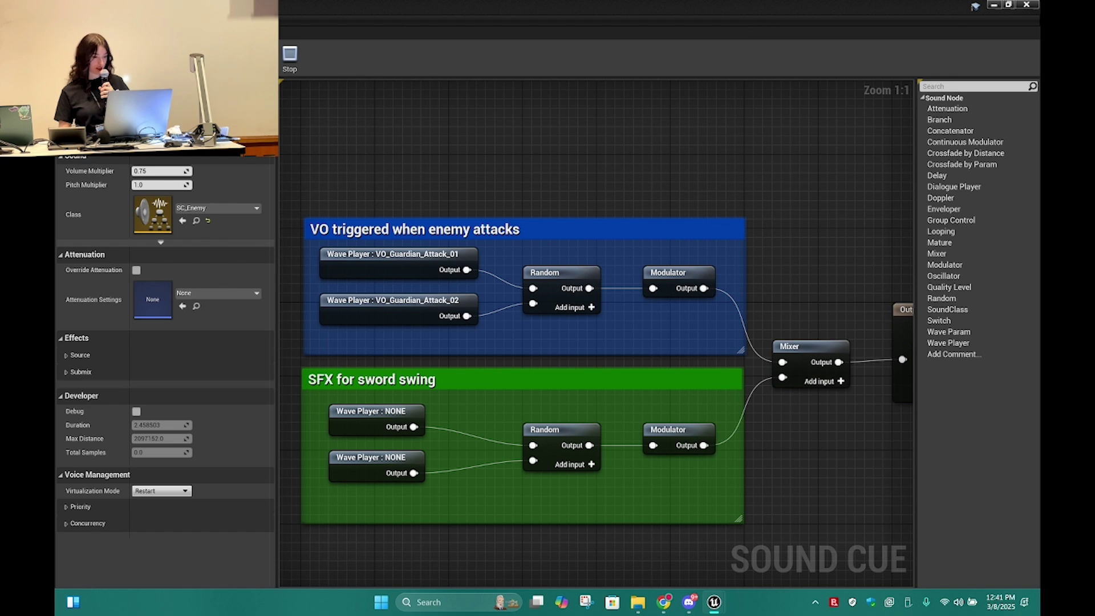
pyautogui.click(120, 7)
pyautogui.moveTo(460, 256); pyautogui.dragTo(462, 294)
pyautogui.click(386, 357)
pyautogui.doubleClick(385, 356)
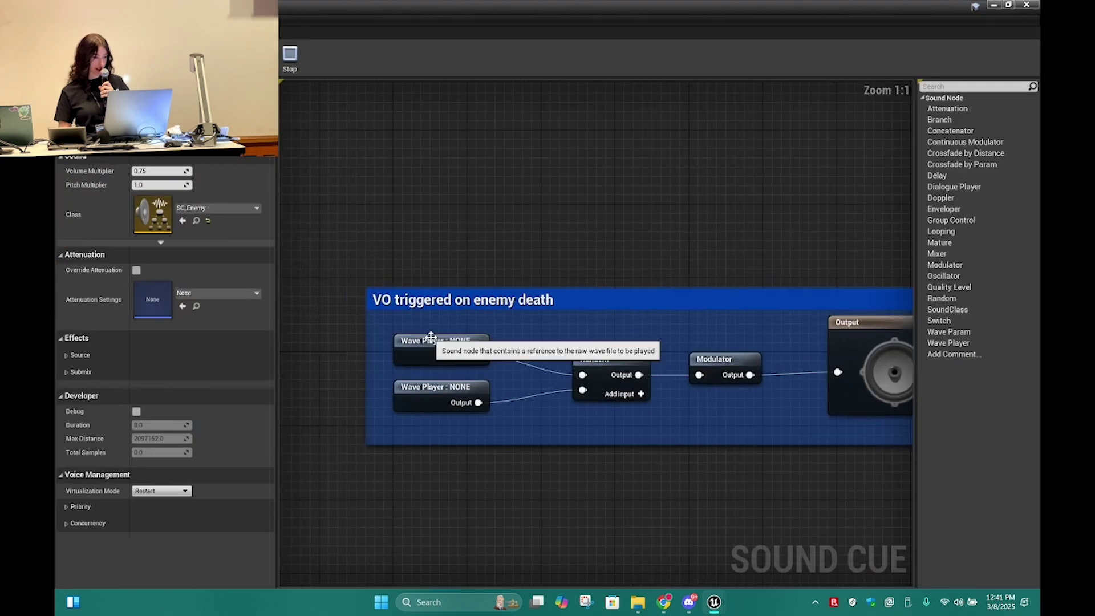
# - Assign VO_Guardian_Death_01 to the upper and VO_Guardian_Death_02 to the lower wave player in the enemy death VO group
pyautogui.click(431, 340)
pyautogui.click(211, 152)
pyautogui.write('death')
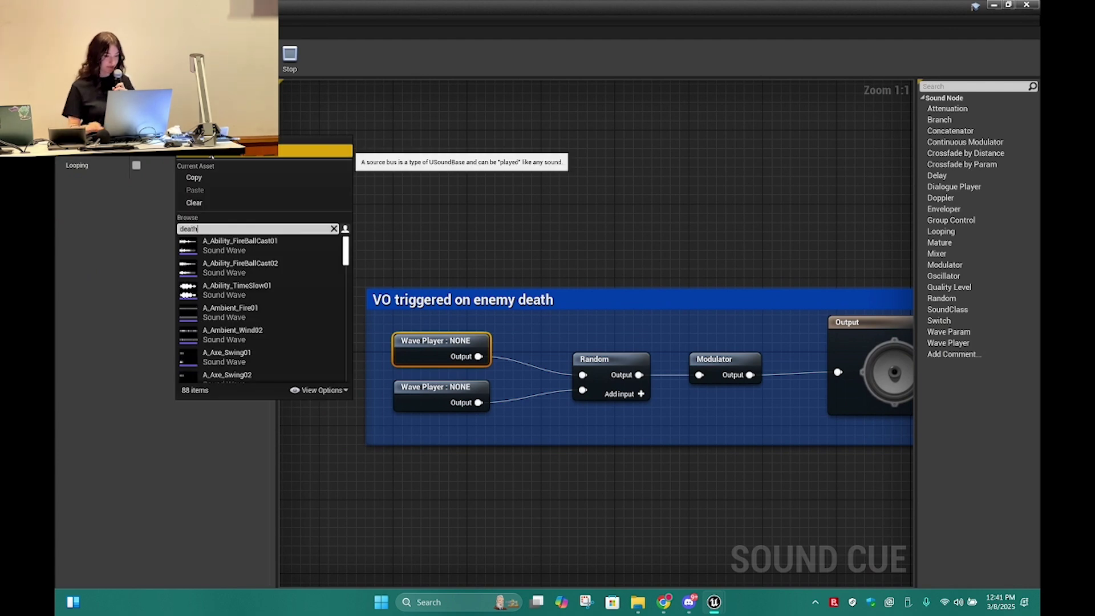
pyautogui.click(250, 313)
pyautogui.click(447, 393)
pyautogui.click(258, 157)
pyautogui.write('death v')
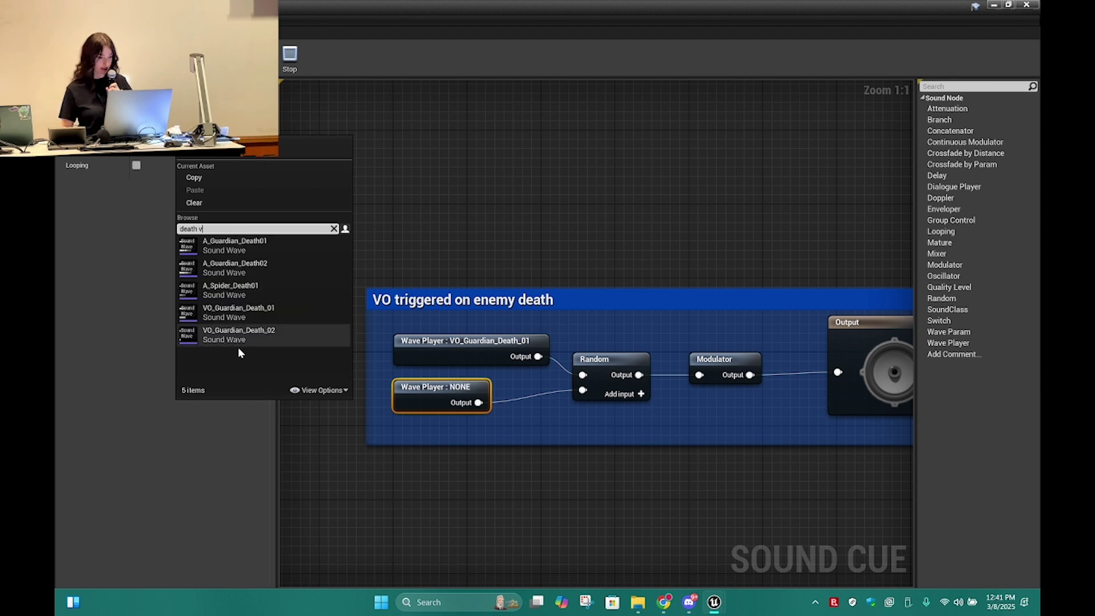
pyautogui.click(238, 344)
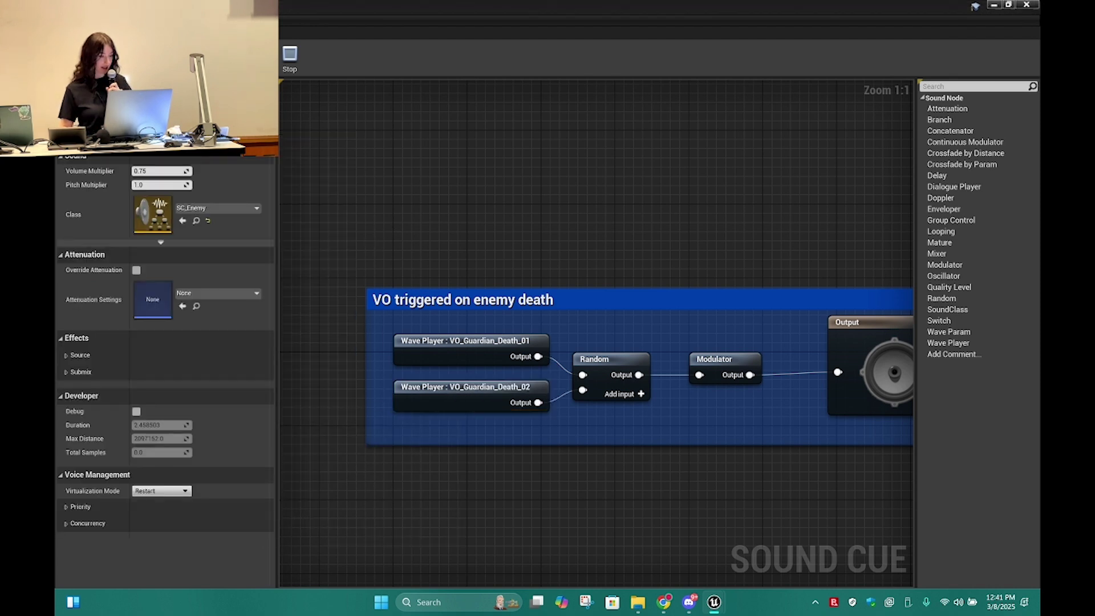
# - Set the pitch multiplier of the Guardian death cue to 1.4
pyautogui.click(166, 185)
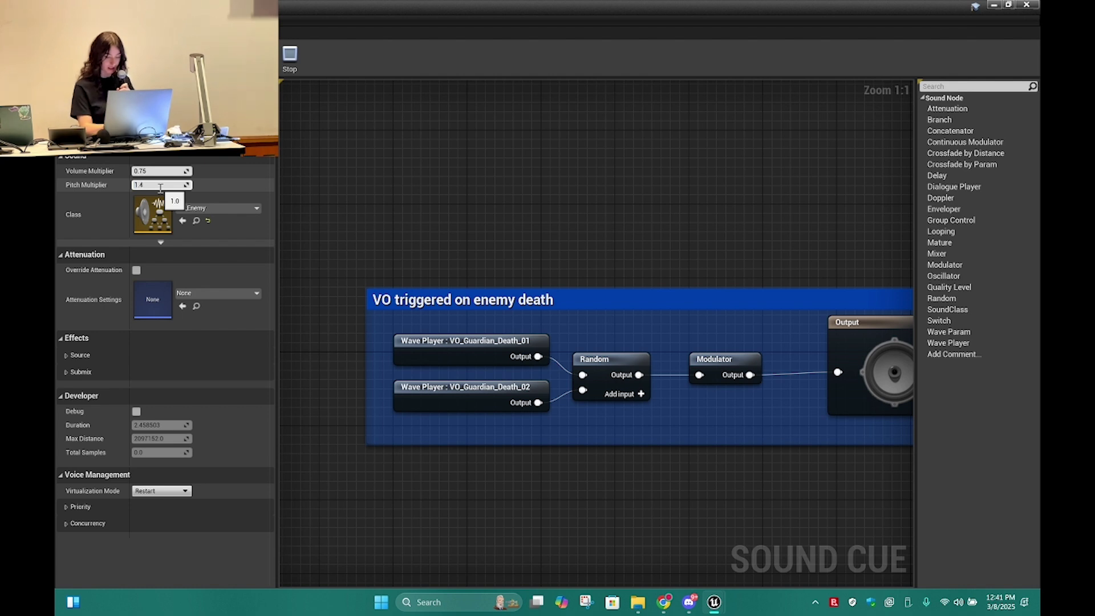
pyautogui.write('1.45')
pyautogui.press('BackSpace')
pyautogui.press('Return')
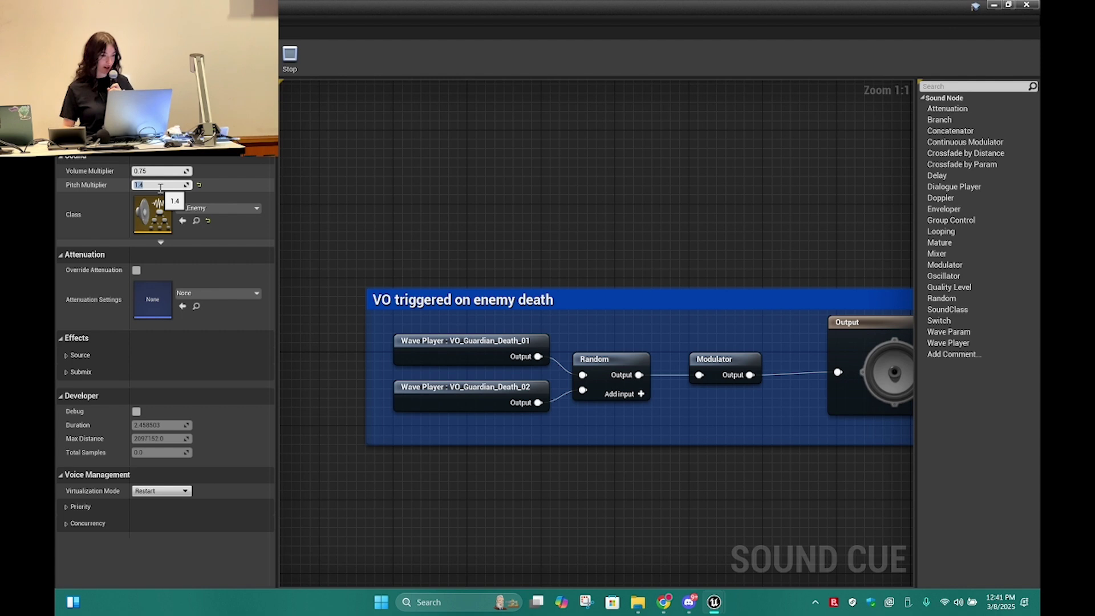
pyautogui.click(71, 57)
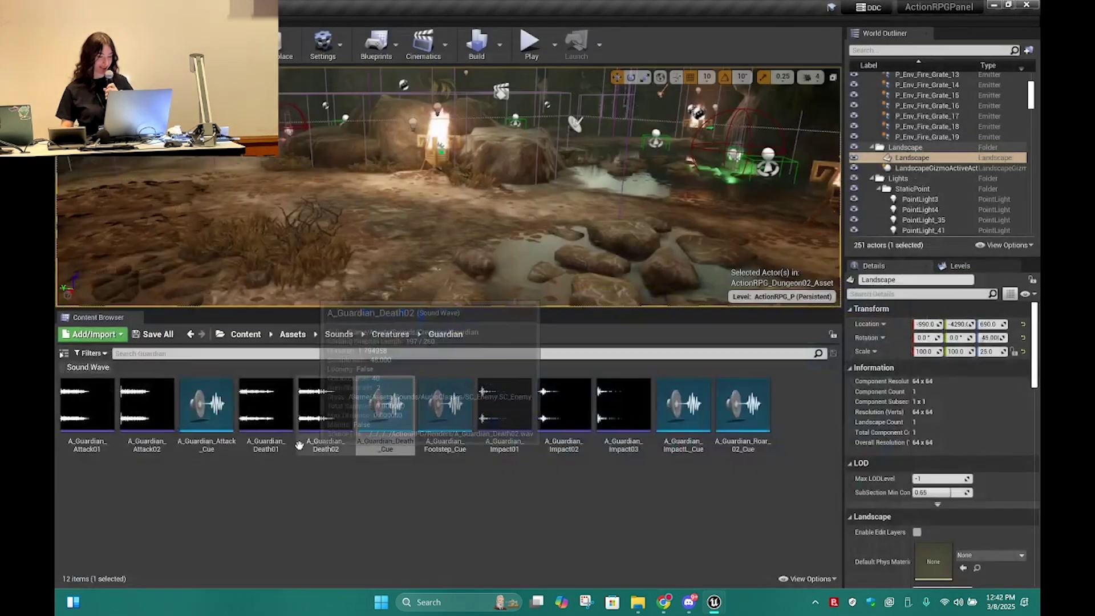
# - Reopen A_Guardian_Attack_Cue from the Guardian folder and set its pitch multiplier to 1.4
pyautogui.click(207, 447)
pyautogui.doubleClick(207, 448)
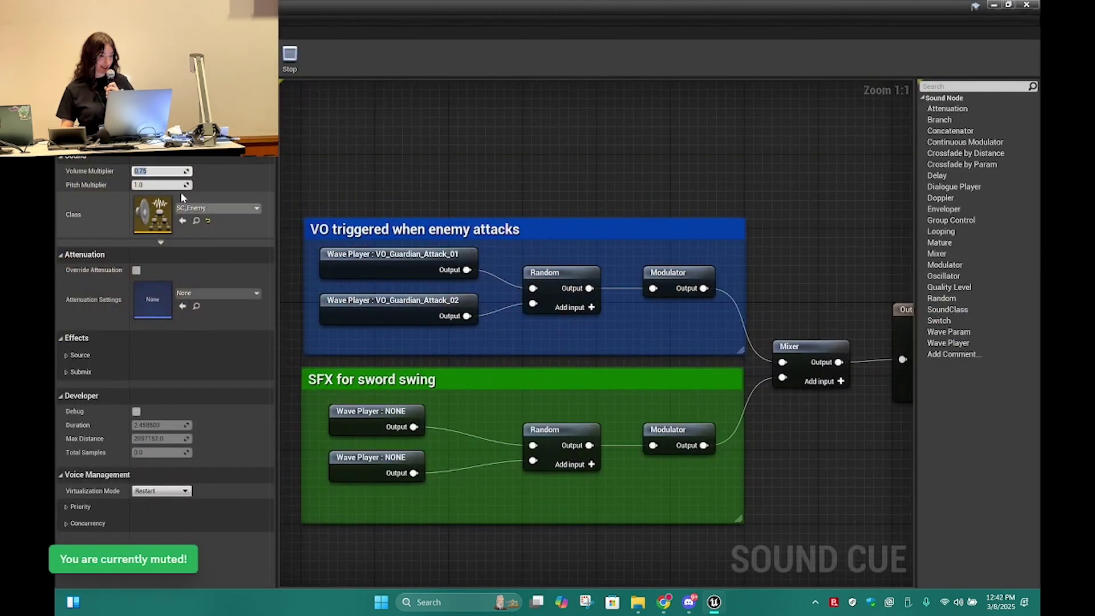
pyautogui.click(164, 186)
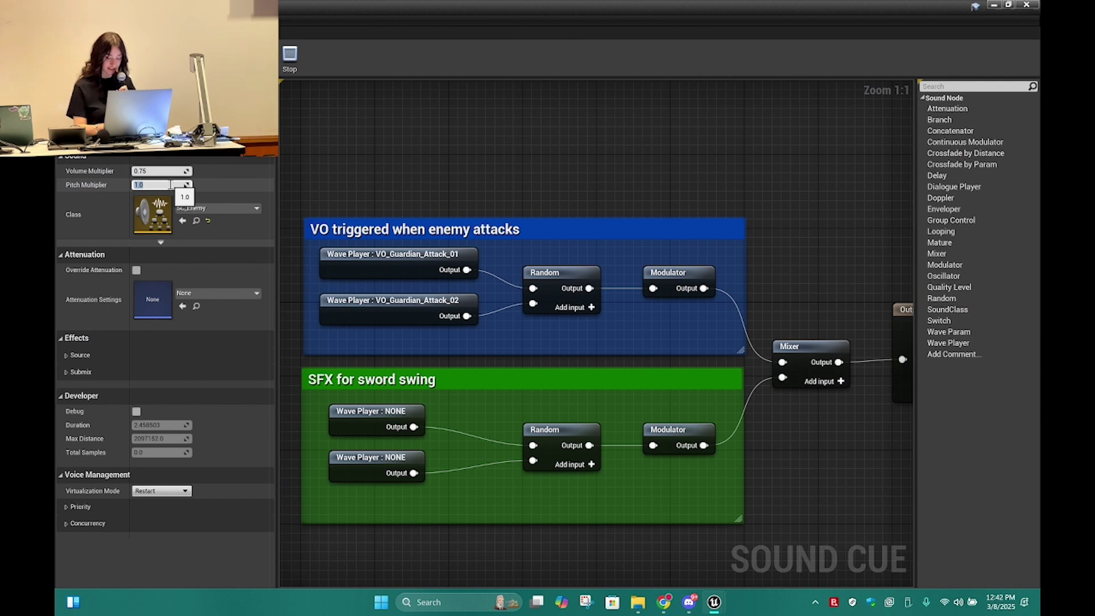
pyautogui.write('1.4')
pyautogui.press('Return')
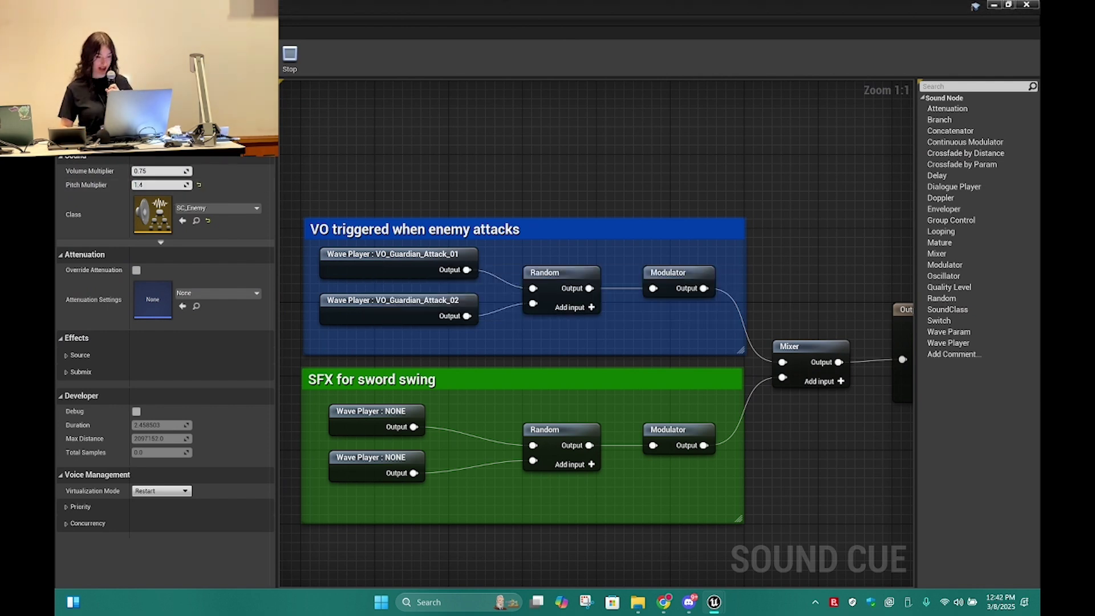
# - Return to the level editor, collapse the Content Browser to enlarge the viewport and start a game preview
pyautogui.click(114, 7)
pyautogui.moveTo(481, 311); pyautogui.dragTo(477, 579)
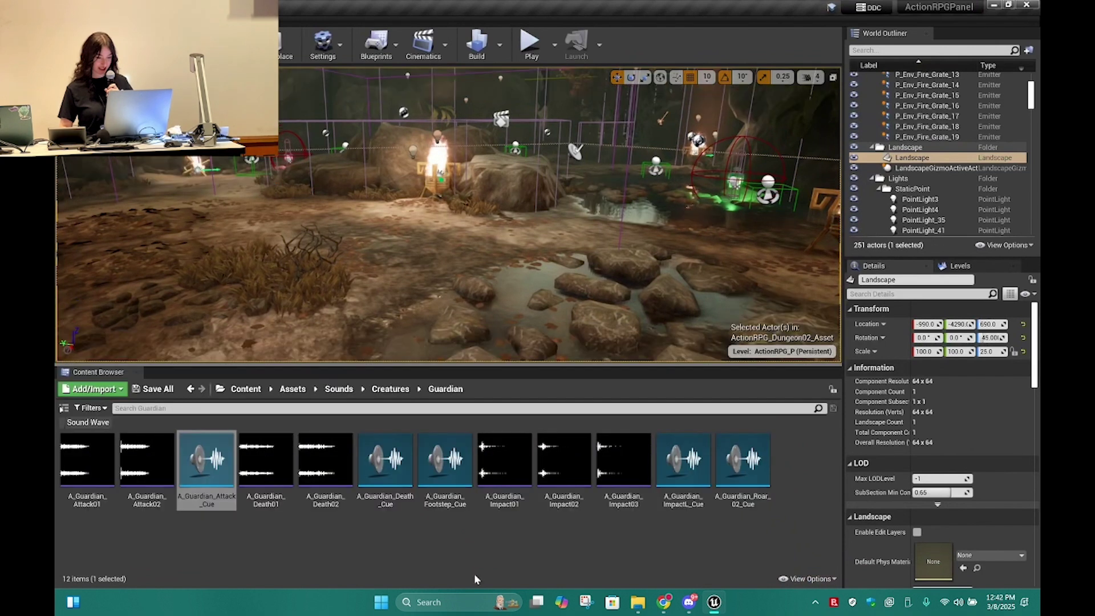
pyautogui.rightClick(432, 358)
pyautogui.press('Escape')
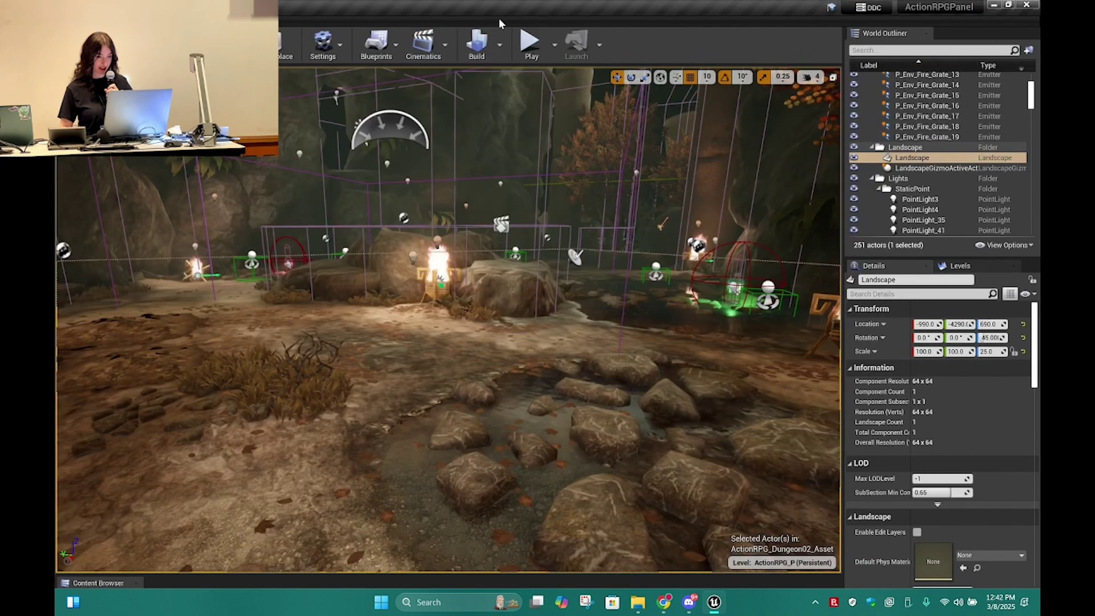
pyautogui.click(531, 41)
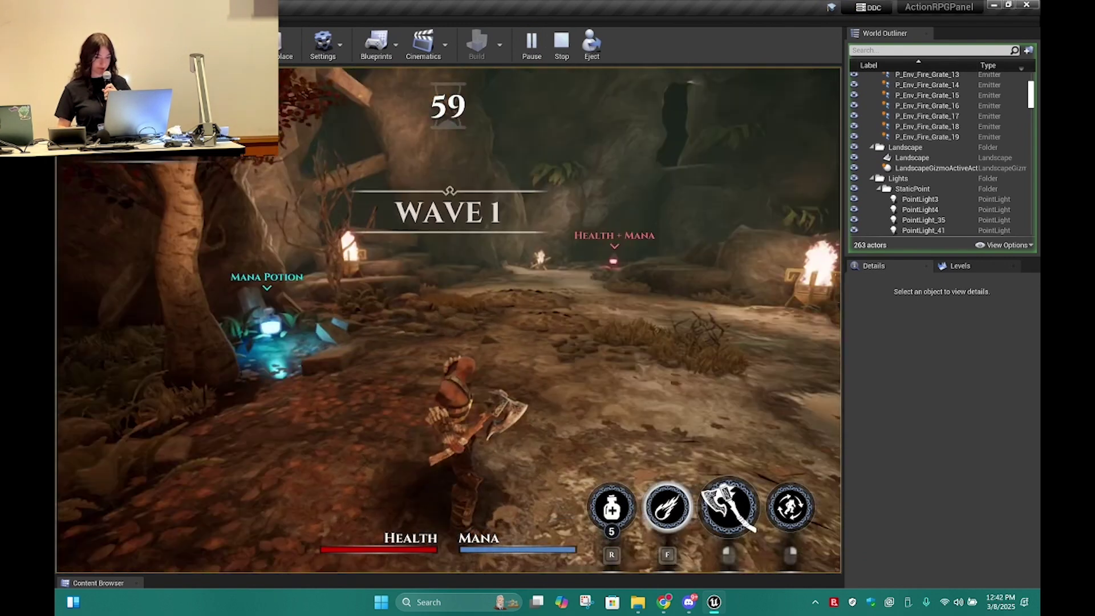
# - Run to the Guardian enemy and fight it until it dies to check its attack and death voices, then end the preview
pyautogui.press('w')
pyautogui.press('d')
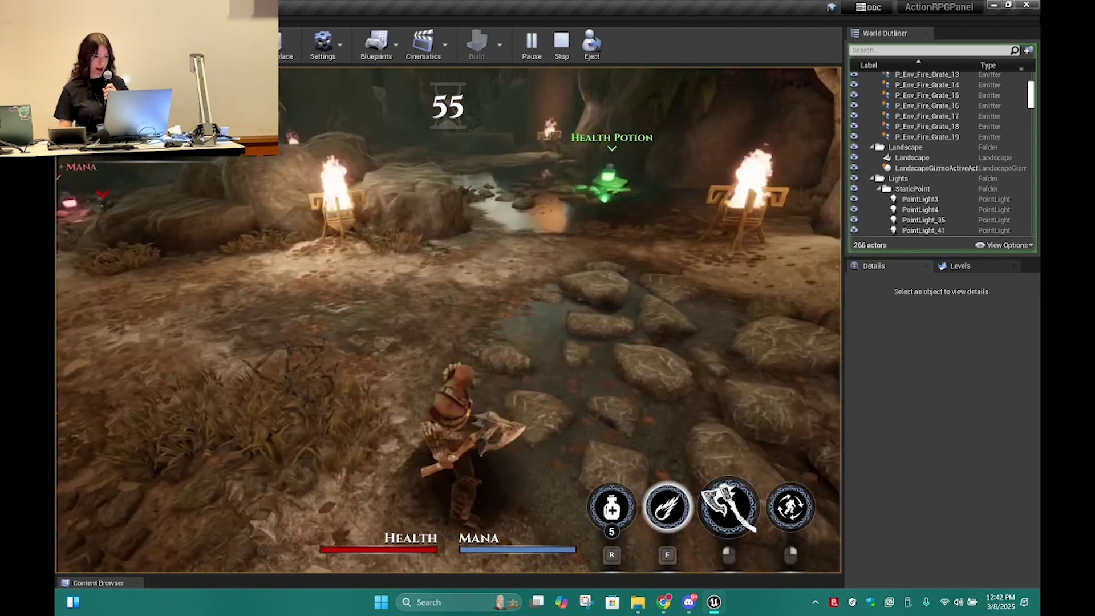
pyautogui.press('w')
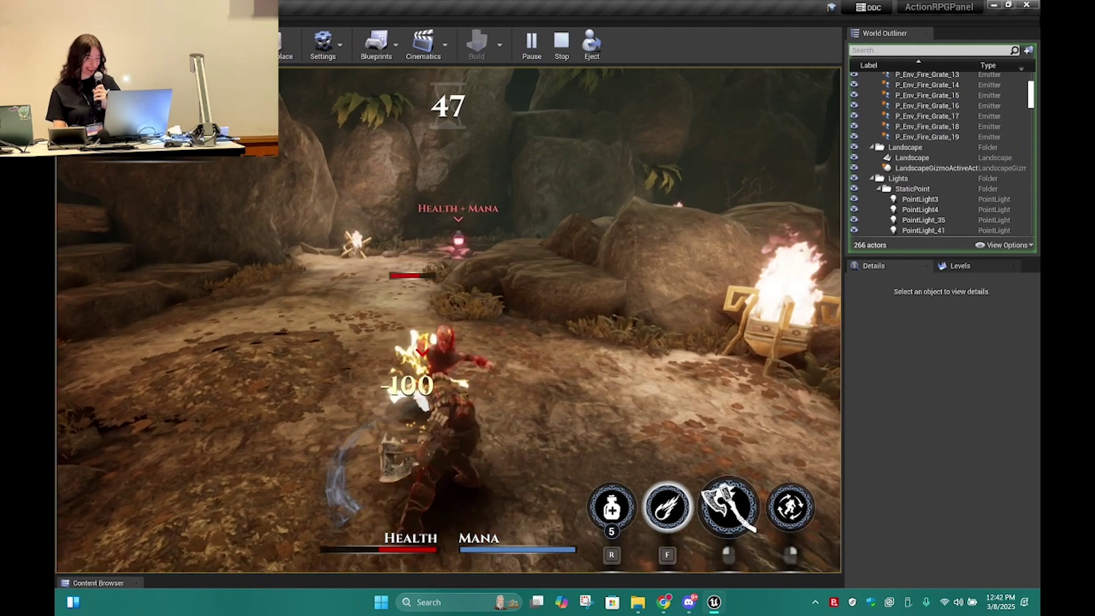
pyautogui.click(448, 321)
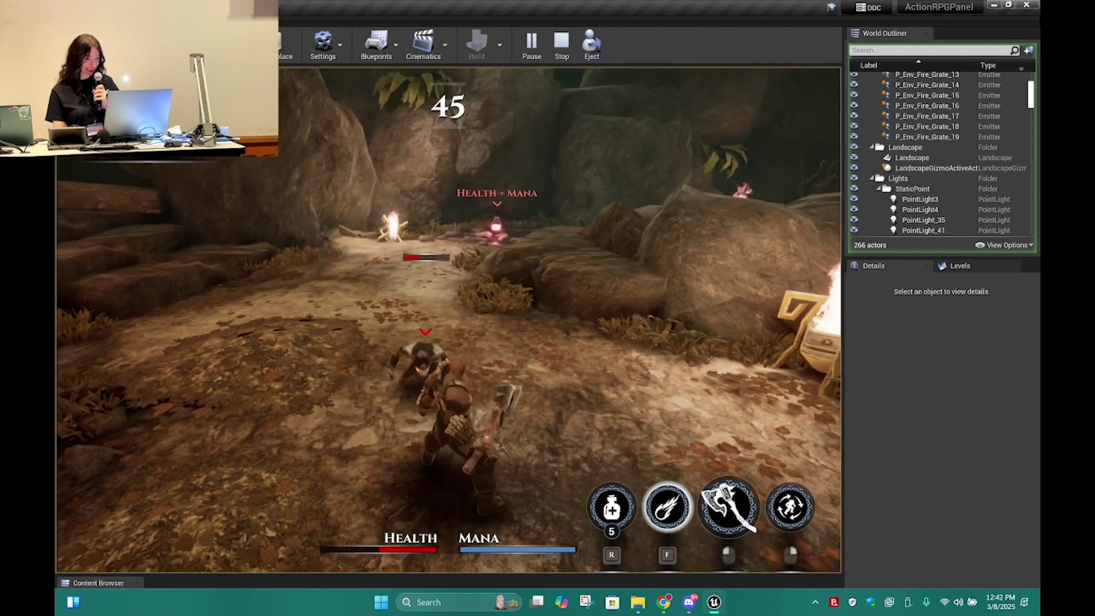
pyautogui.click(448, 321)
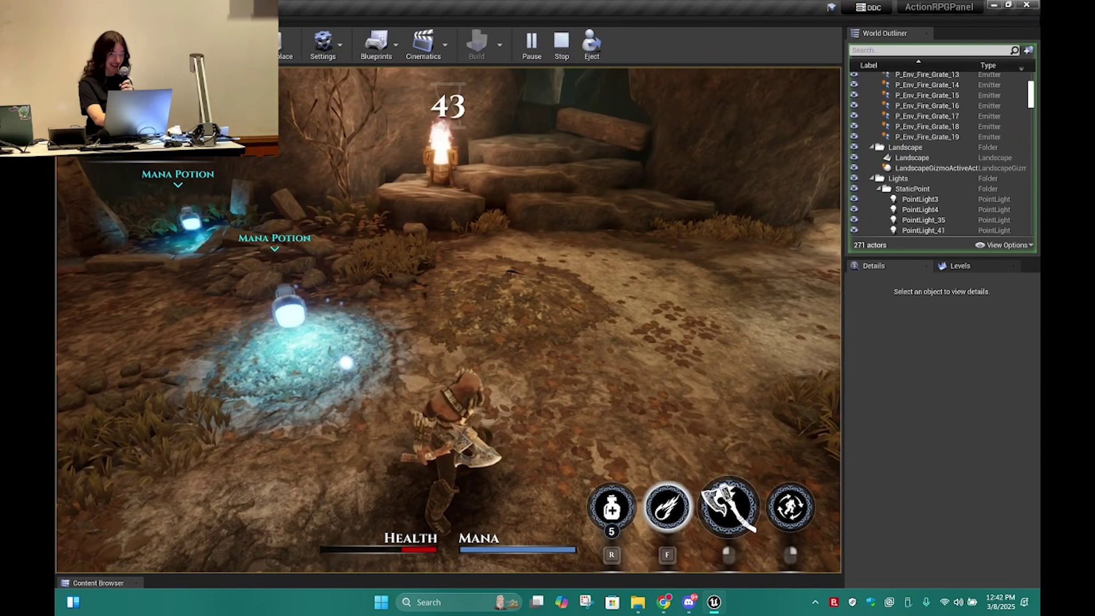
pyautogui.press('Escape')
# - Enlarge the Content Browser again and go to the top-level Content folder
pyautogui.click(172, 465)
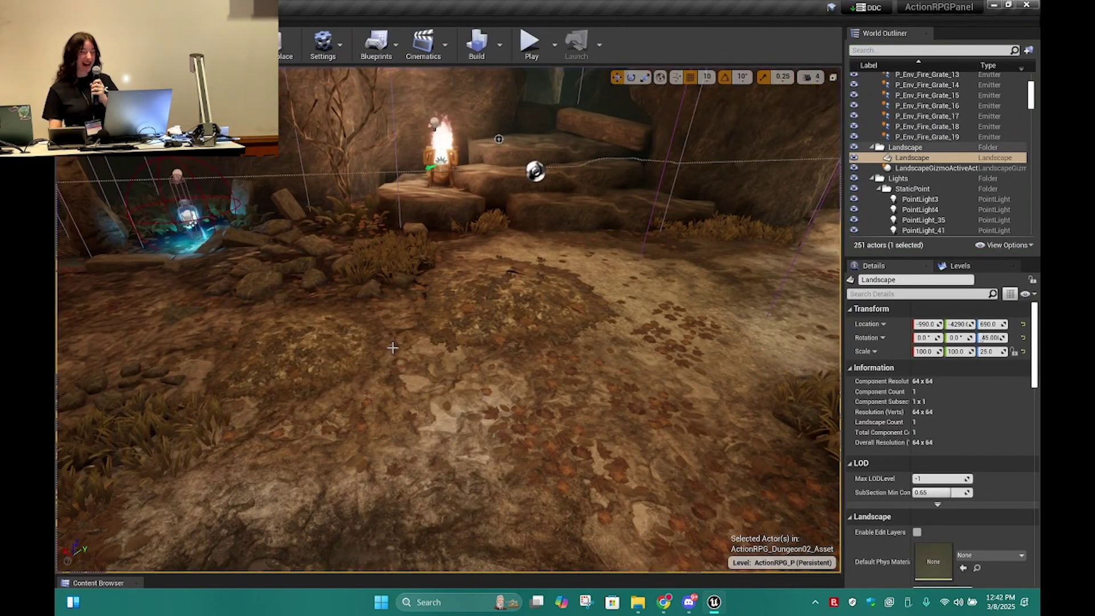
pyautogui.scroll(-8, 367, 307)
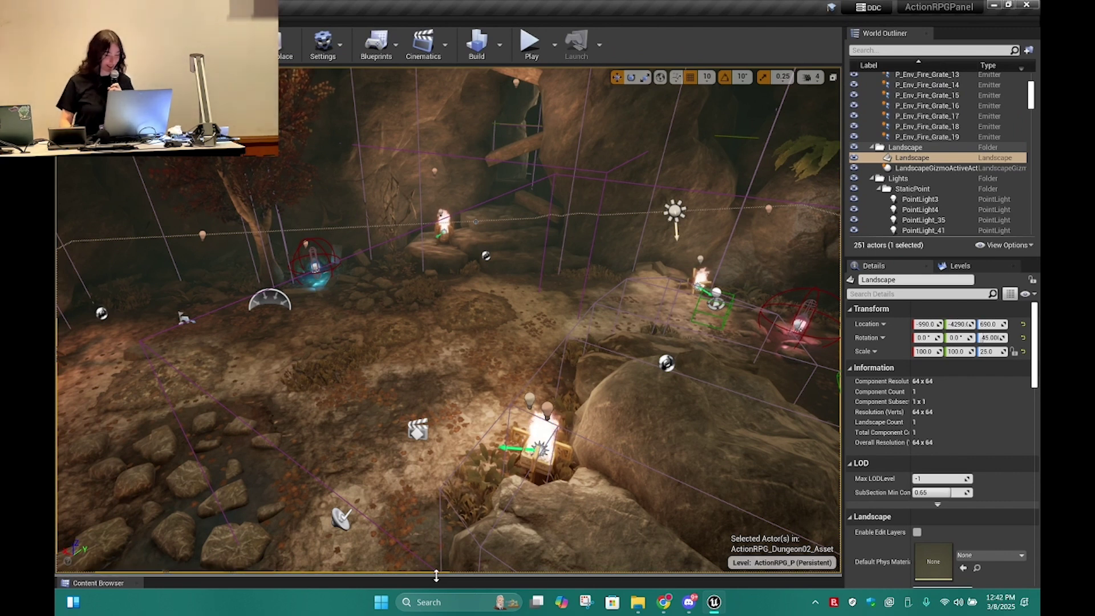
pyautogui.moveTo(435, 575); pyautogui.dragTo(422, 387)
pyautogui.click(245, 411)
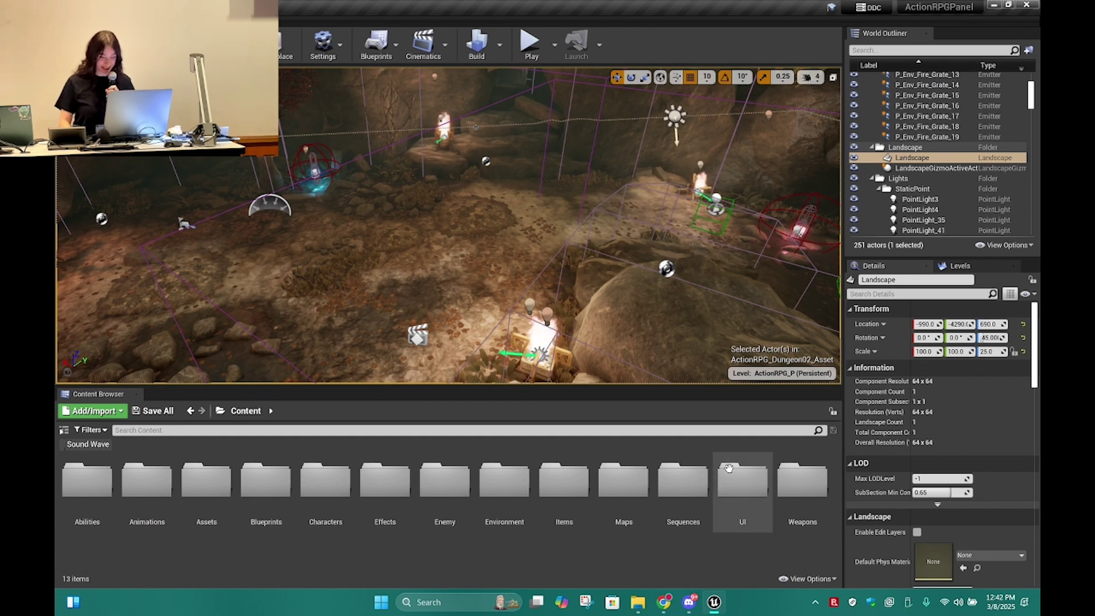
# - Switch to File Explorer, go to ActionRPG - SFX > ActionRPG SFX Project and open ActionRPG SFX Project.als in Ableton Live
pyautogui.click(641, 606)
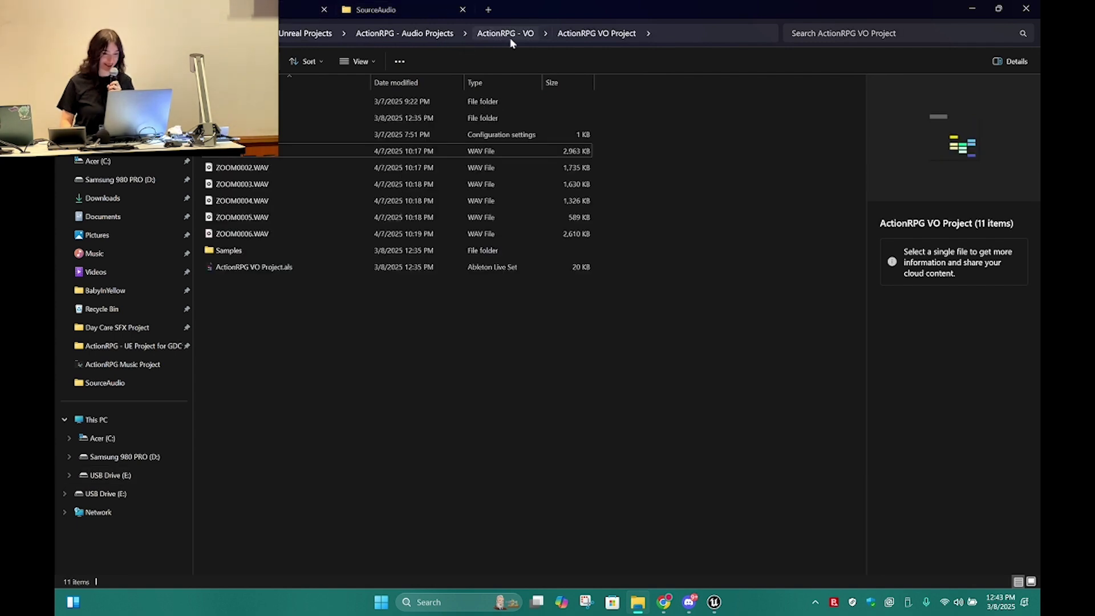
pyautogui.click(509, 37)
pyautogui.click(408, 34)
pyautogui.doubleClick(320, 117)
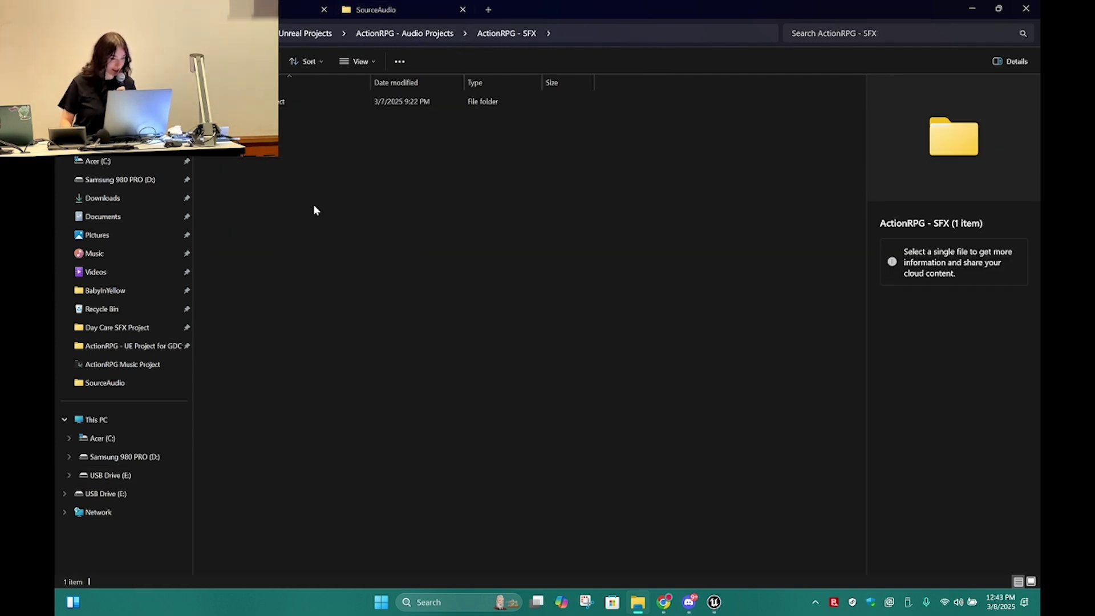
pyautogui.doubleClick(400, 101)
pyautogui.doubleClick(344, 135)
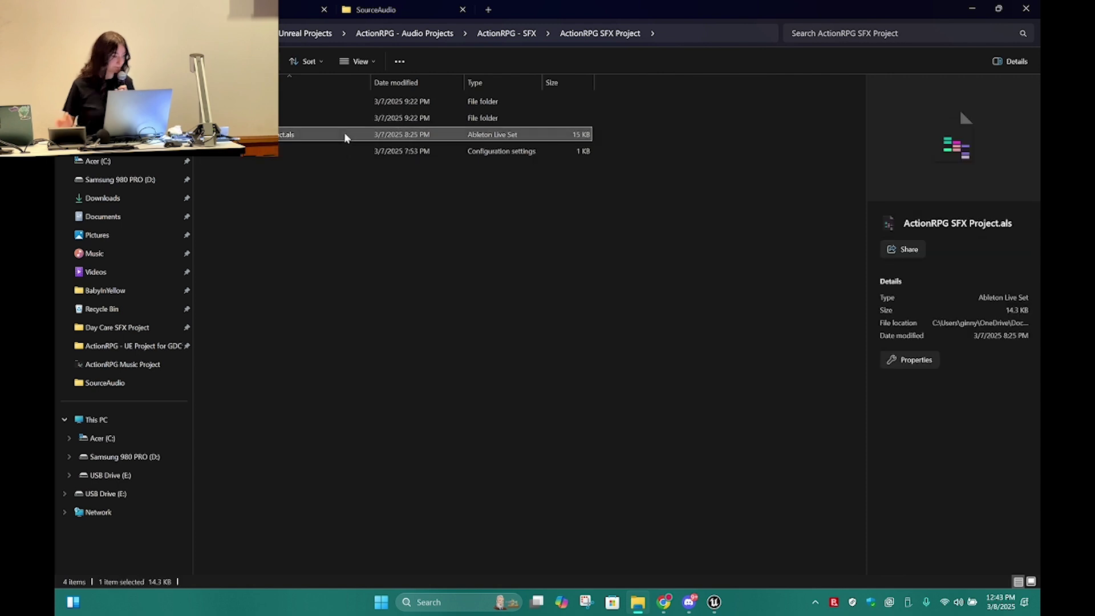
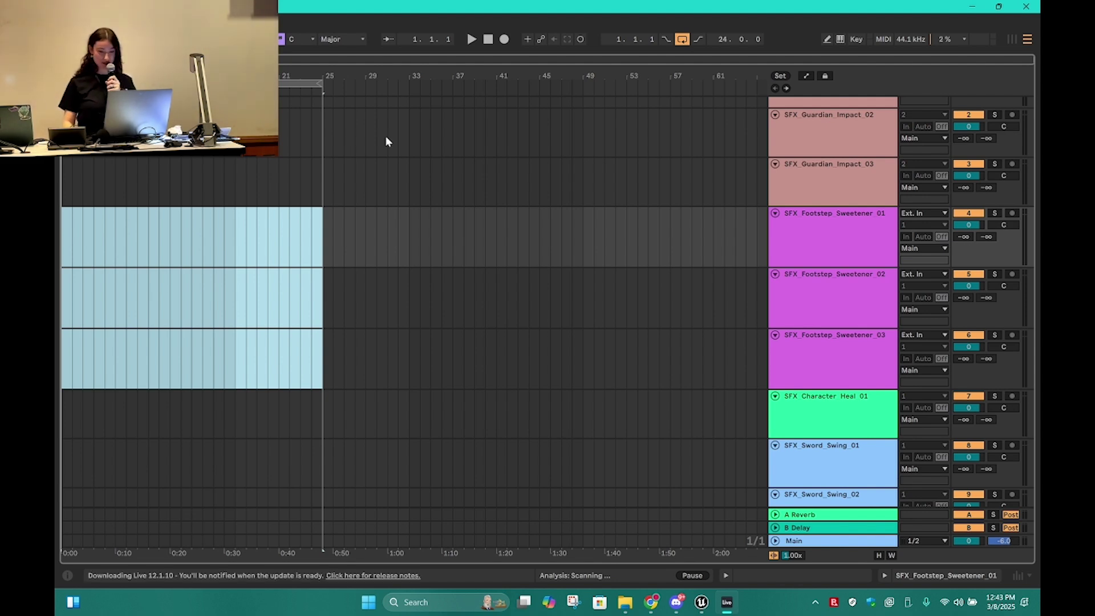
# - Look over the Guardian impact tracks at the start of the SFX project
pyautogui.scroll(1, 477, 244)
pyautogui.click(829, 128)
pyautogui.click(846, 171)
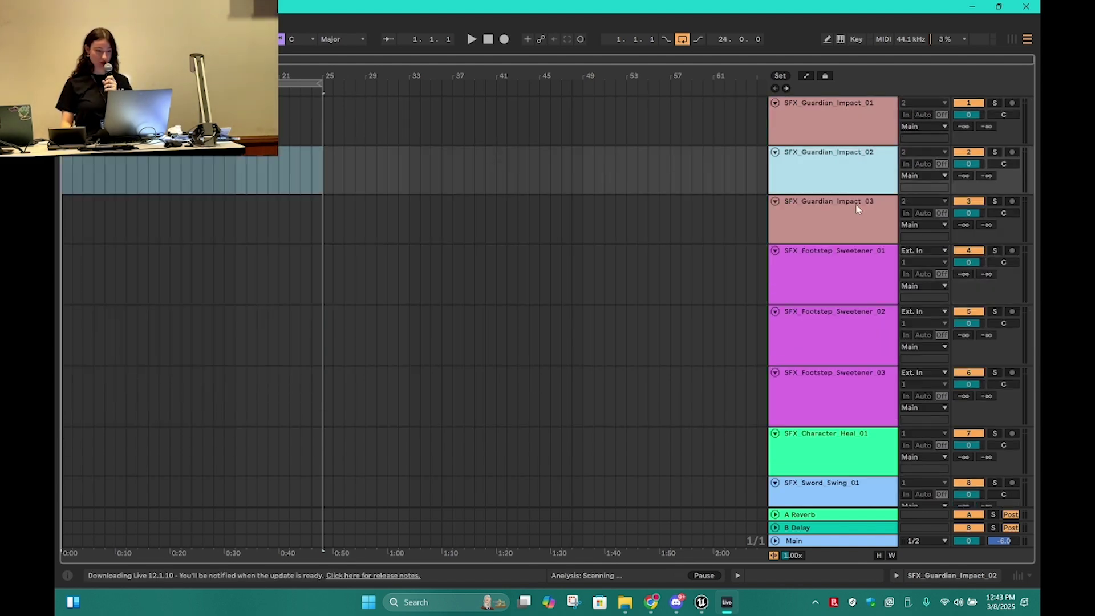
pyautogui.click(857, 205)
# - Switch back to File Explorer and close the SourceAudio tab, keeping the ActionRPG SFX Project folder open
pyautogui.click(634, 608)
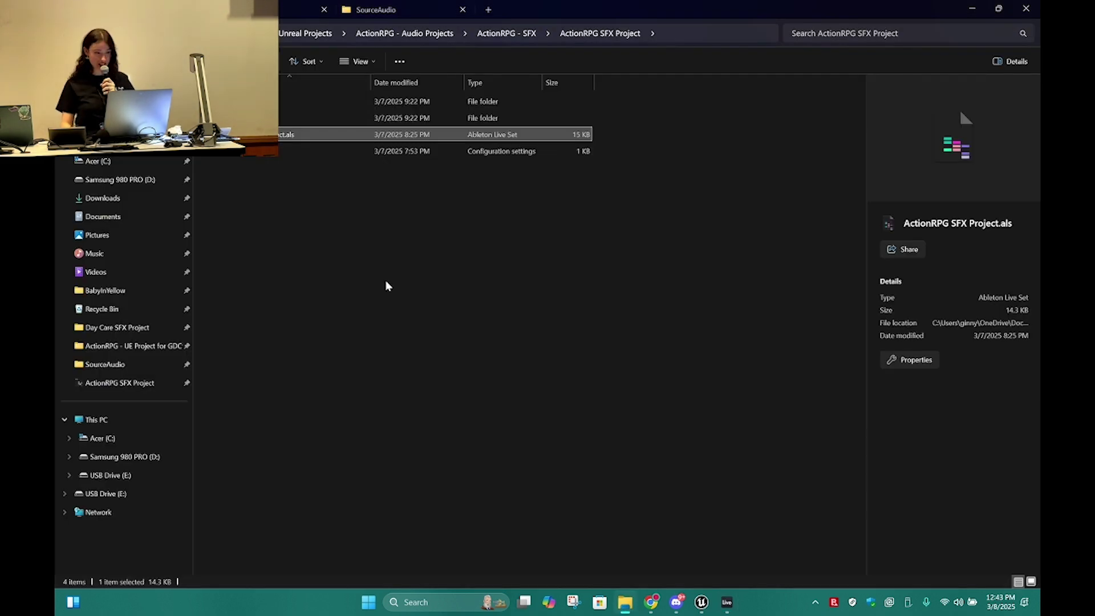
pyautogui.click(326, 11)
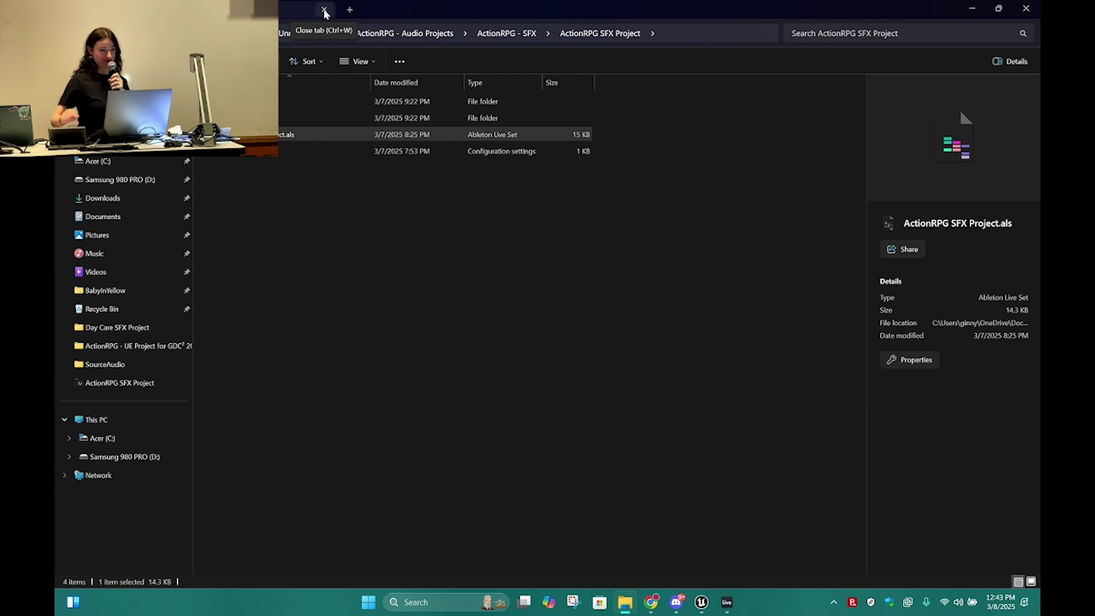
pyautogui.hotkey('alt', 'Left')
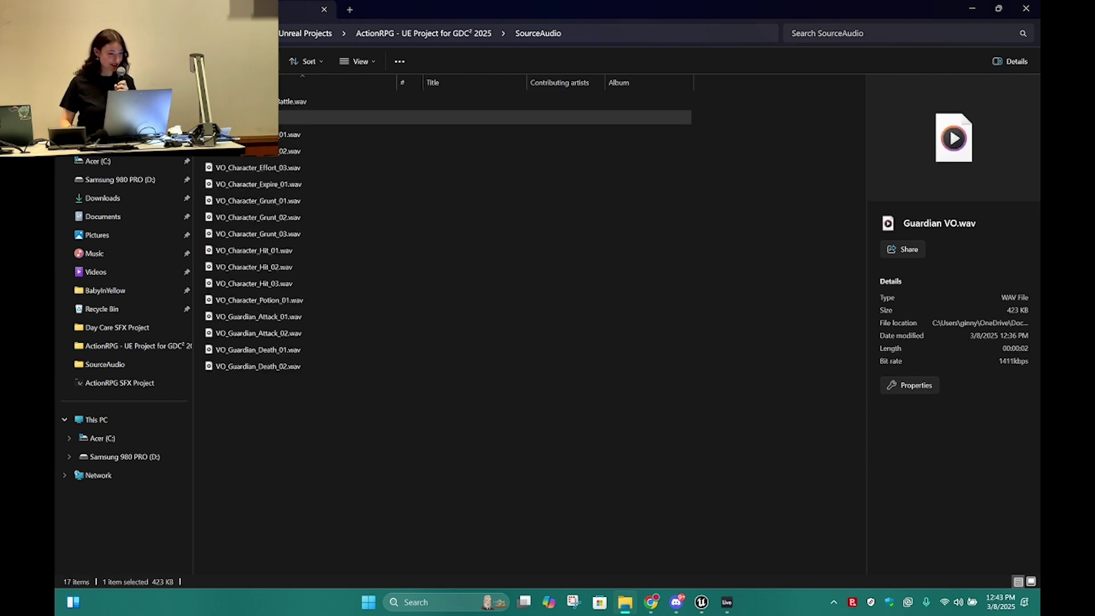
pyautogui.click(393, 33)
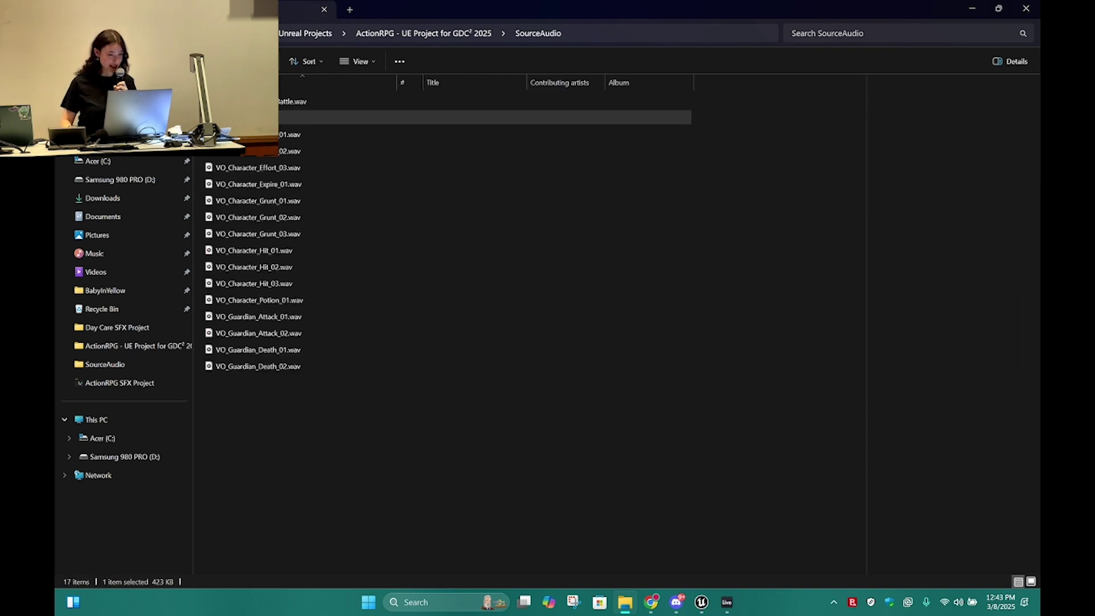
pyautogui.click(369, 38)
pyautogui.click(395, 34)
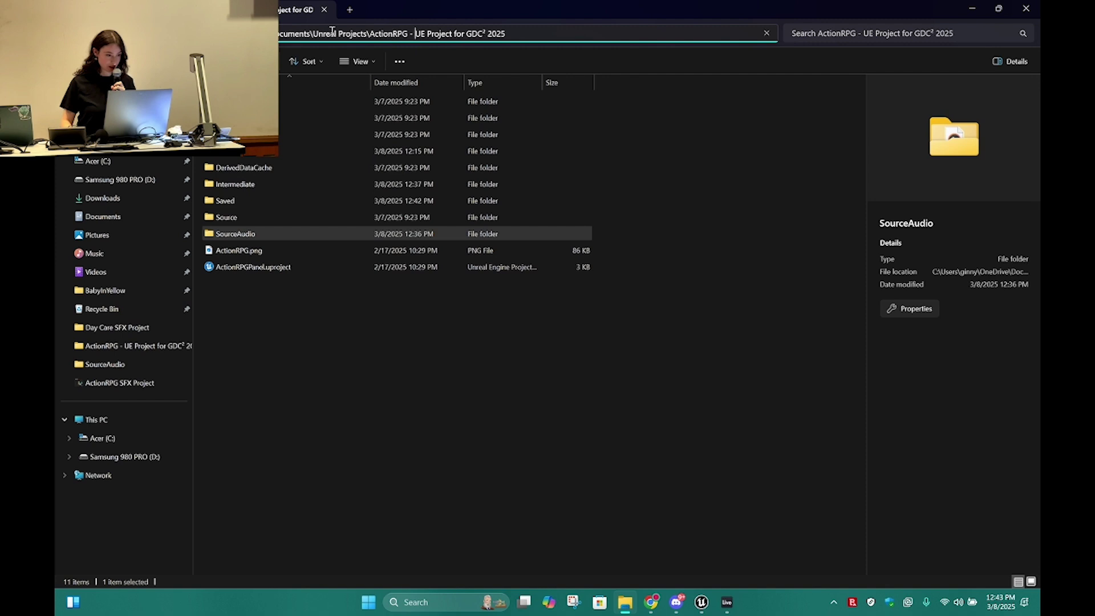
pyautogui.click(94, 87)
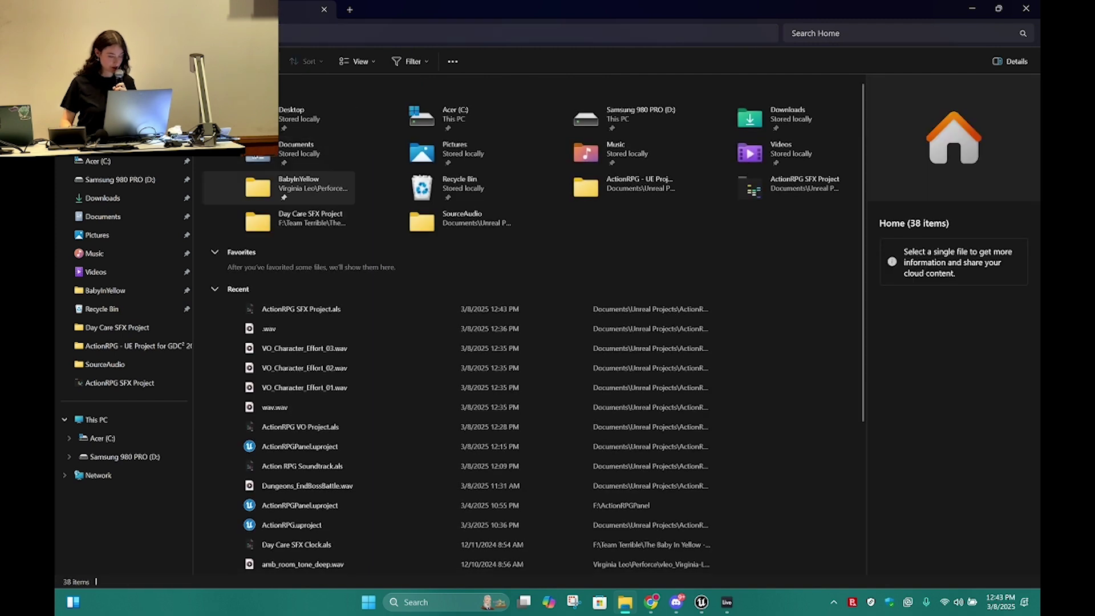
pyautogui.click(129, 348)
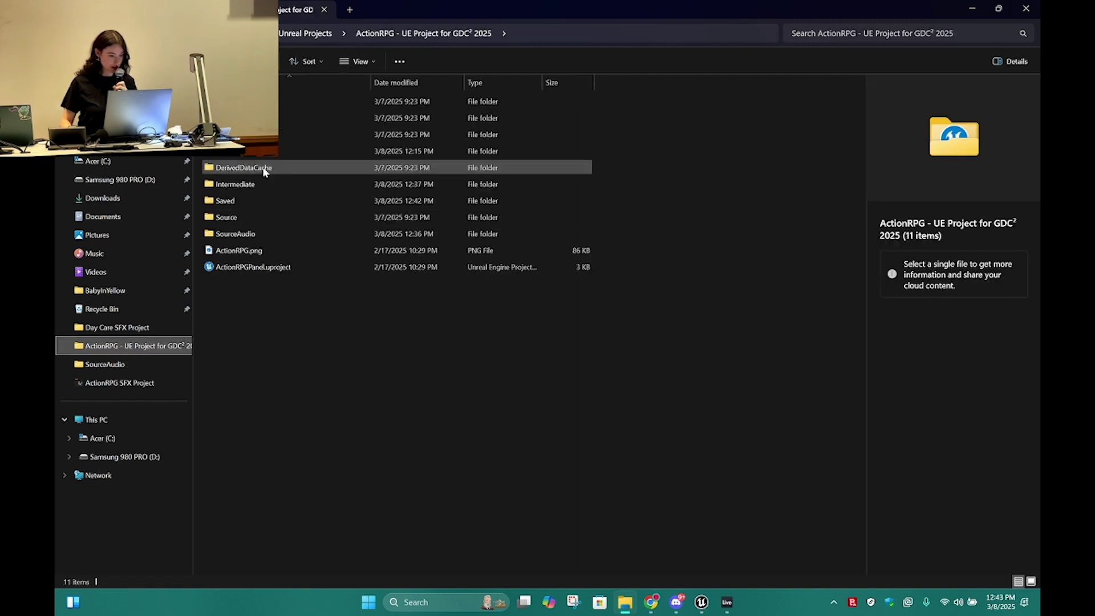
pyautogui.click(130, 364)
pyautogui.click(408, 36)
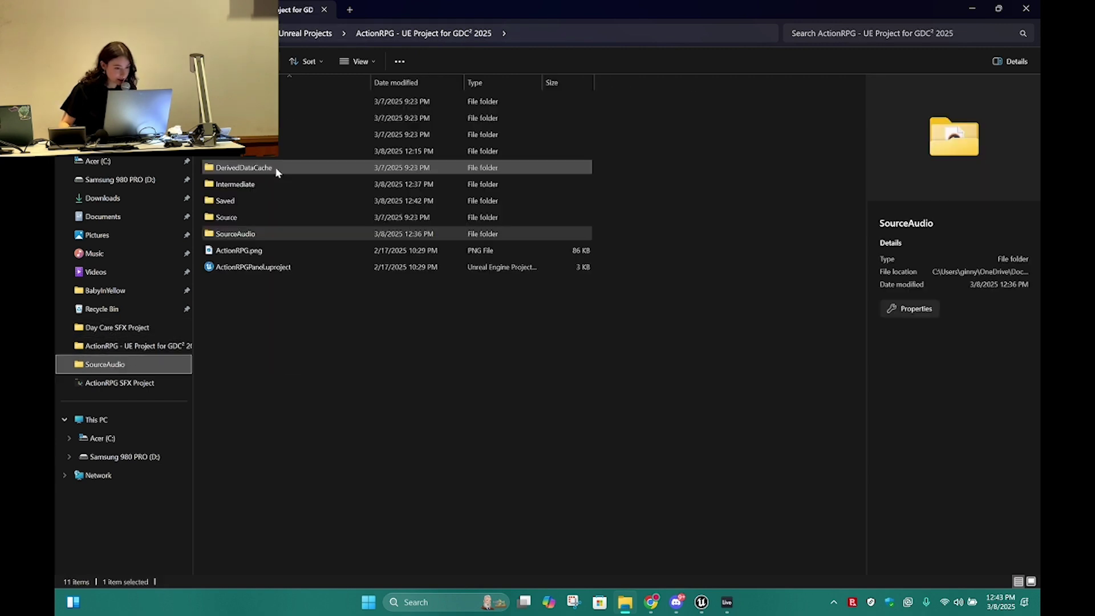
# - Open the SoundLibrary folder inside Unreal Projects > ActionRPG - Audio Projects
pyautogui.click(309, 36)
pyautogui.doubleClick(281, 117)
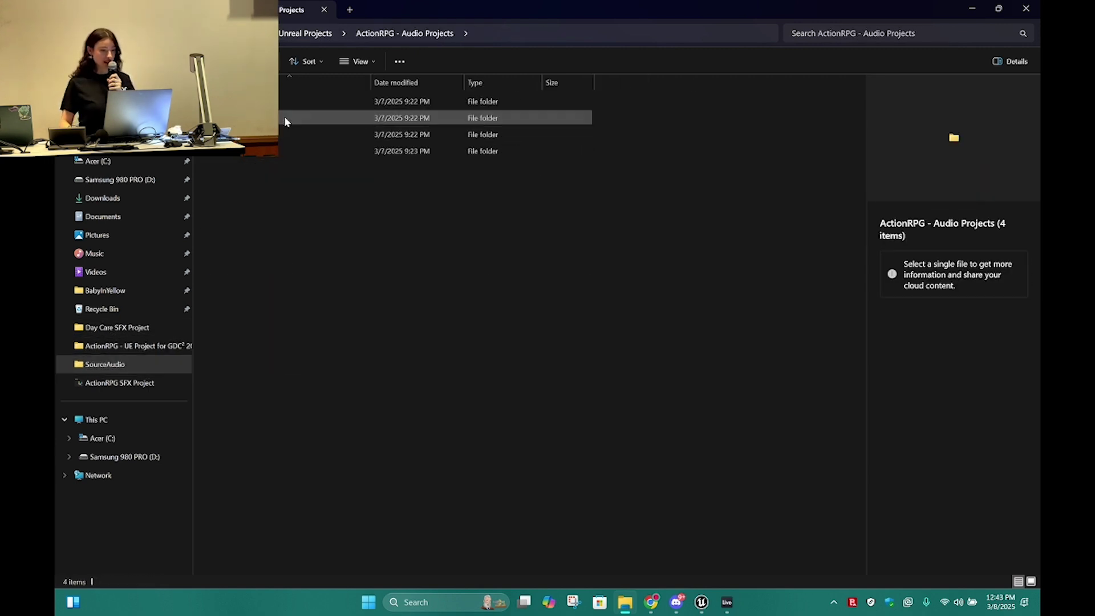
pyautogui.click(278, 150)
pyautogui.doubleClick(280, 149)
# - Widen the file name column to show the full sound names and sort the library by date created, oldest first
pyautogui.scroll(2, 547, 363)
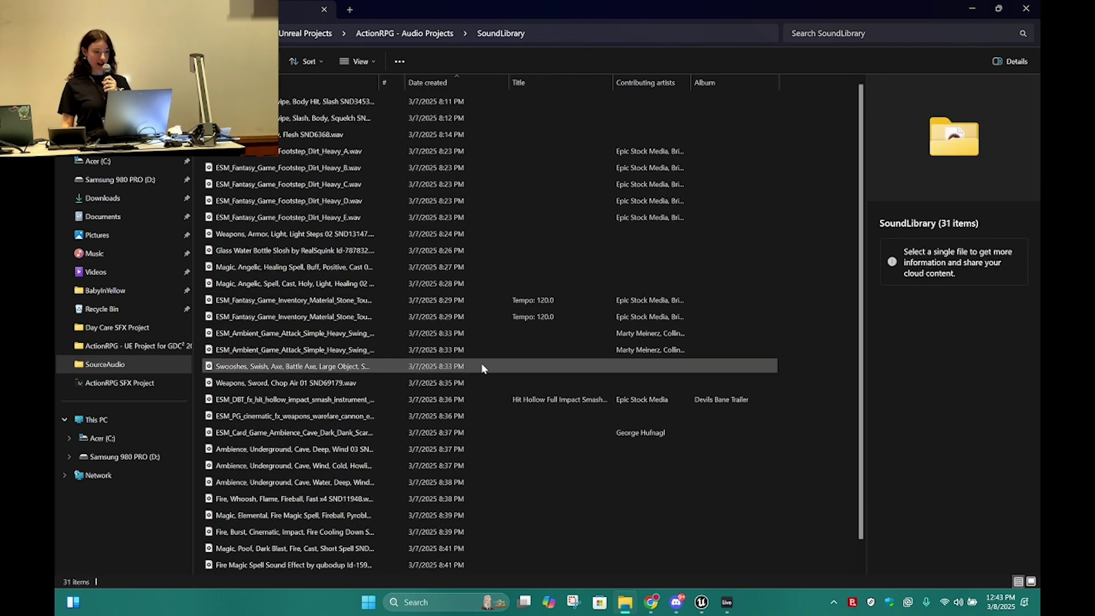
pyautogui.moveTo(387, 80); pyautogui.dragTo(569, 80)
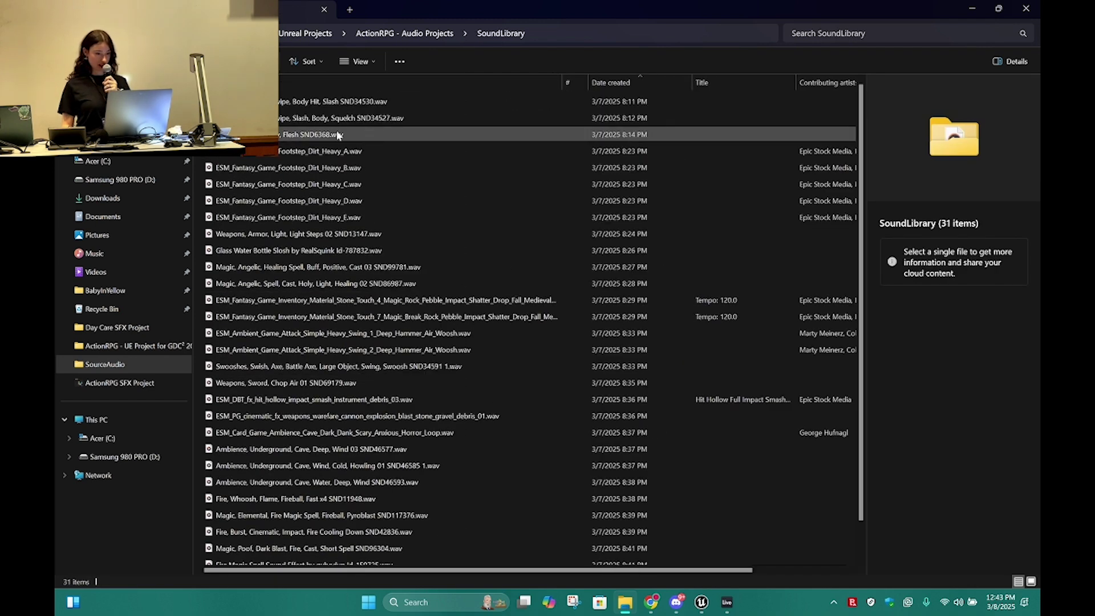
pyautogui.click(653, 83)
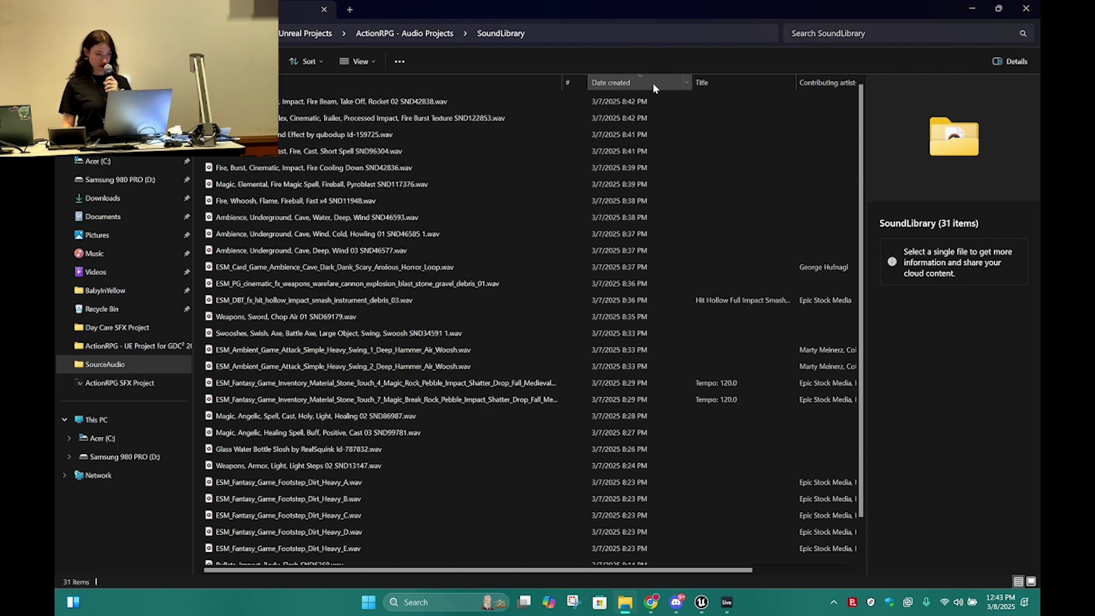
pyautogui.click(652, 83)
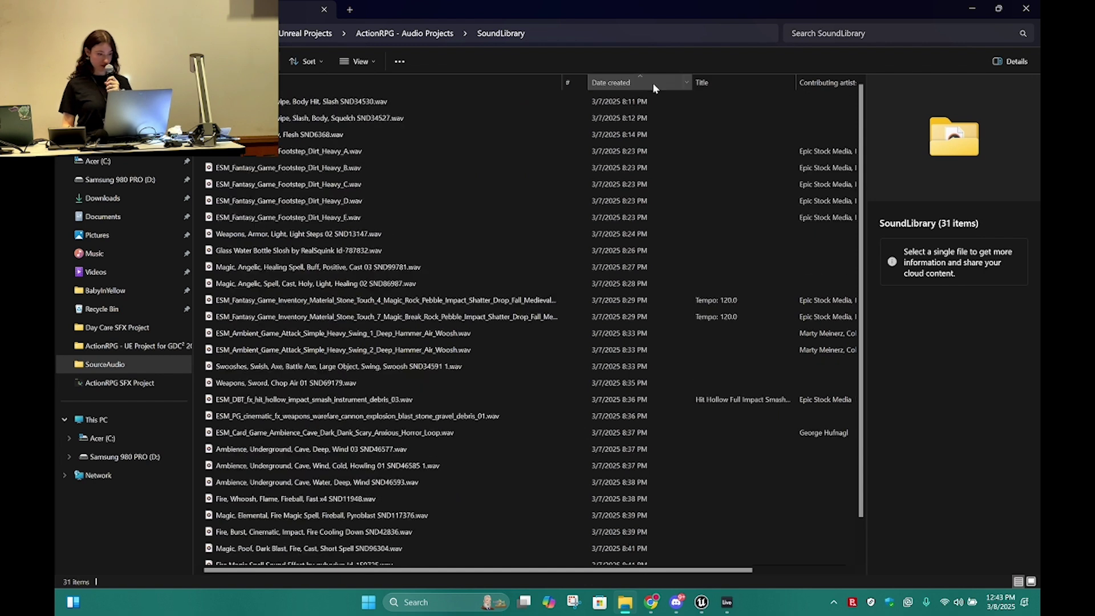
# - Add the three oldest SoundLibrary files, two sword swipes and the bullet flesh impact, to the start of SFX_Guardian_Impact_01 in Ableton Live
pyautogui.click(297, 120)
pyautogui.click(293, 136)
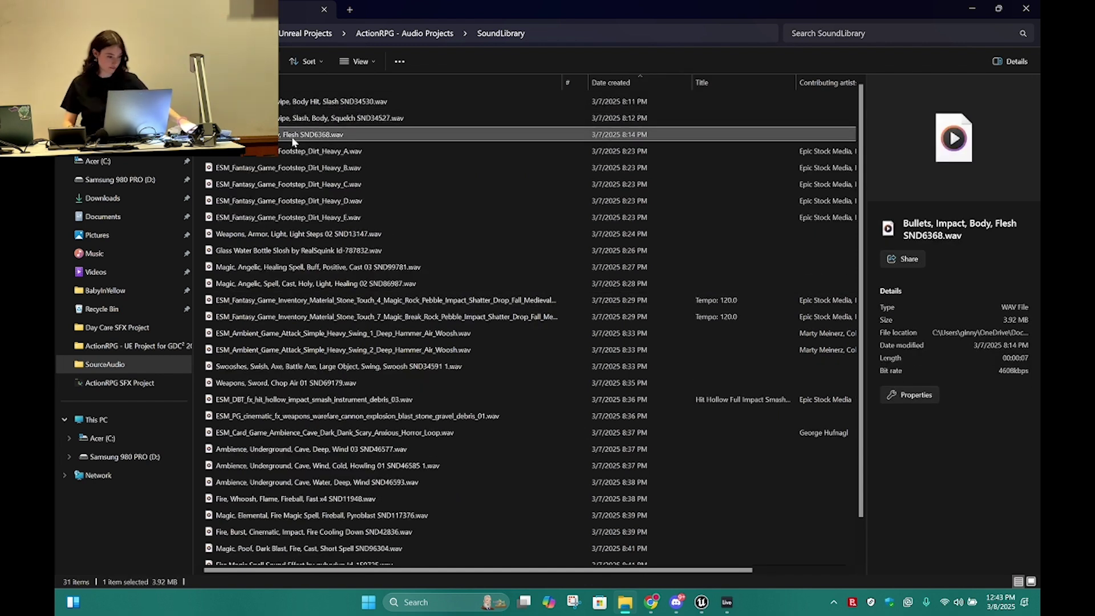
pyautogui.keyDown('shift'); pyautogui.click(280, 104); pyautogui.keyUp('shift')
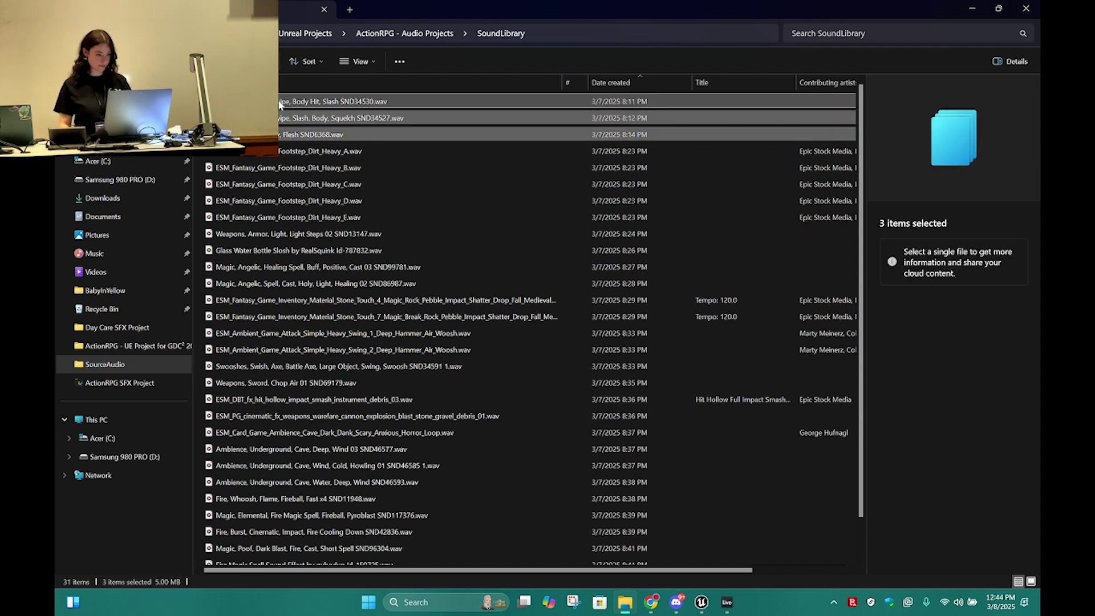
pyautogui.moveTo(280, 104); pyautogui.dragTo(72, 122)
# - Loop and audition the first clip, Weapons, Sword, Swipe, Body Hit, Slash SND34530
pyautogui.keyDown('ctrl'); pyautogui.scroll(10, 72, 122); pyautogui.keyUp('ctrl')
pyautogui.hscroll(-2, 72, 123)
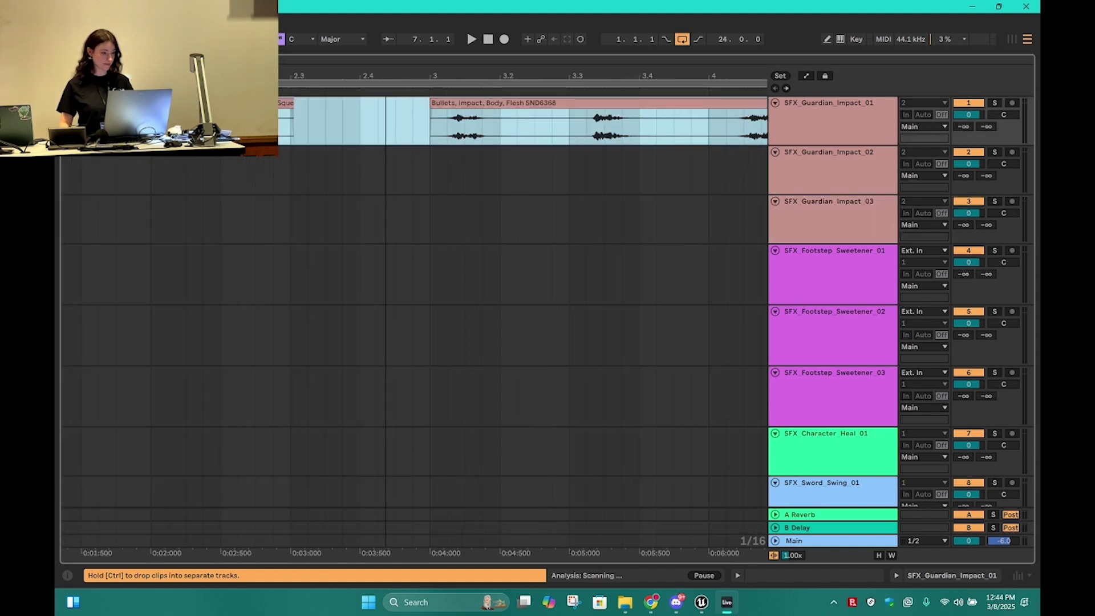
pyautogui.keyDown('ctrl'); pyautogui.scroll(-1, 72, 123); pyautogui.keyUp('ctrl')
pyautogui.hscroll(-2, 71, 122)
pyautogui.click(73, 103)
pyautogui.hscroll(-2, 73, 103)
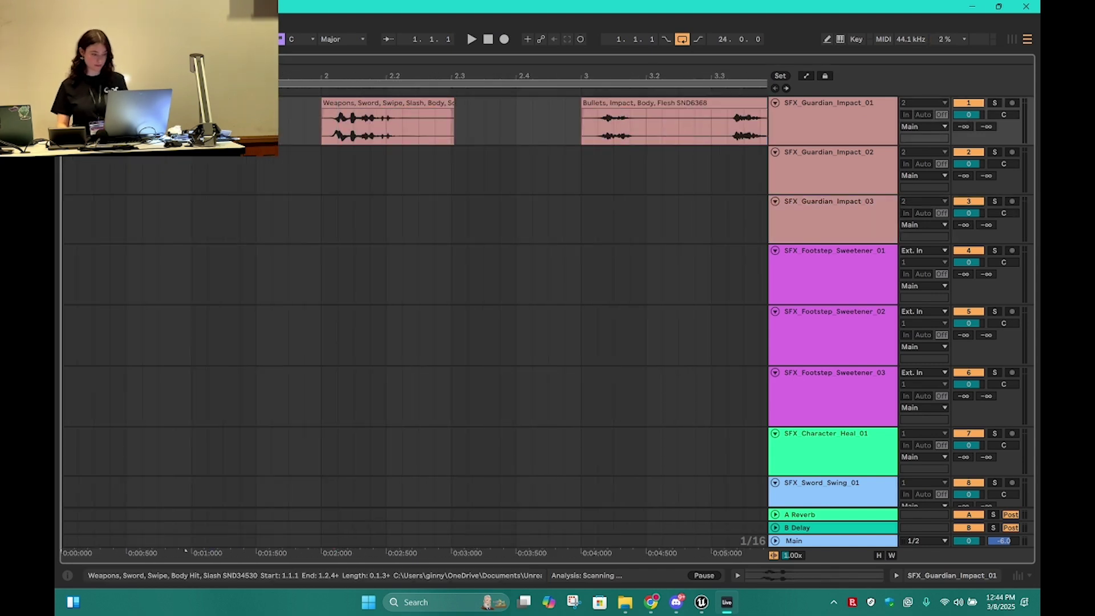
pyautogui.press('space')
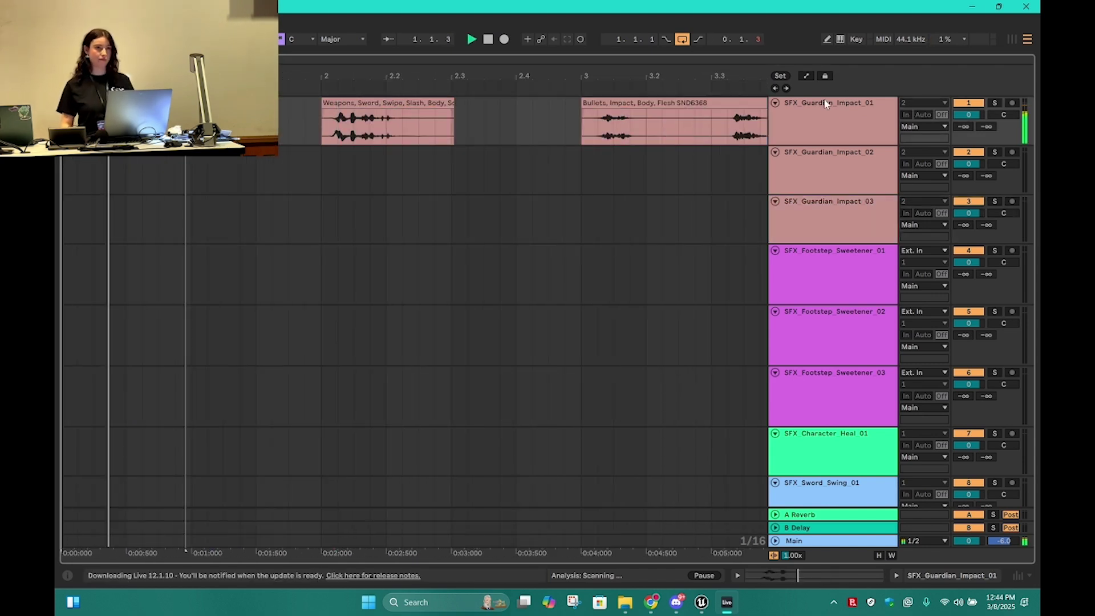
pyautogui.press('space')
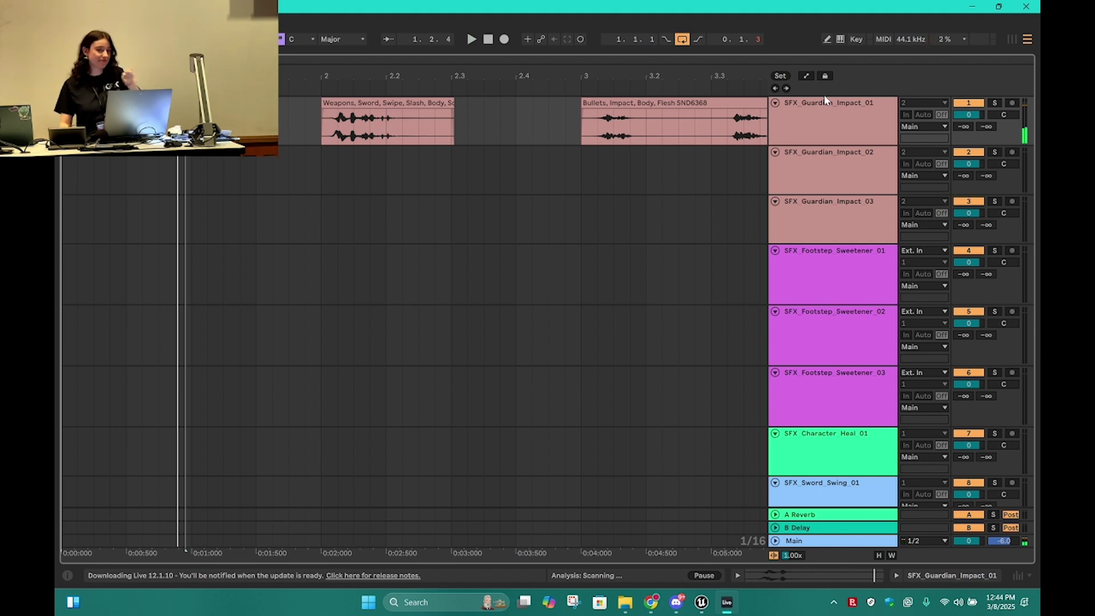
# - Set the loop around the sword squelch clip SND34527 at bar 2 and audition it
pyautogui.click(414, 101)
pyautogui.hotkey('ctrl', 'l')
pyautogui.press('space')
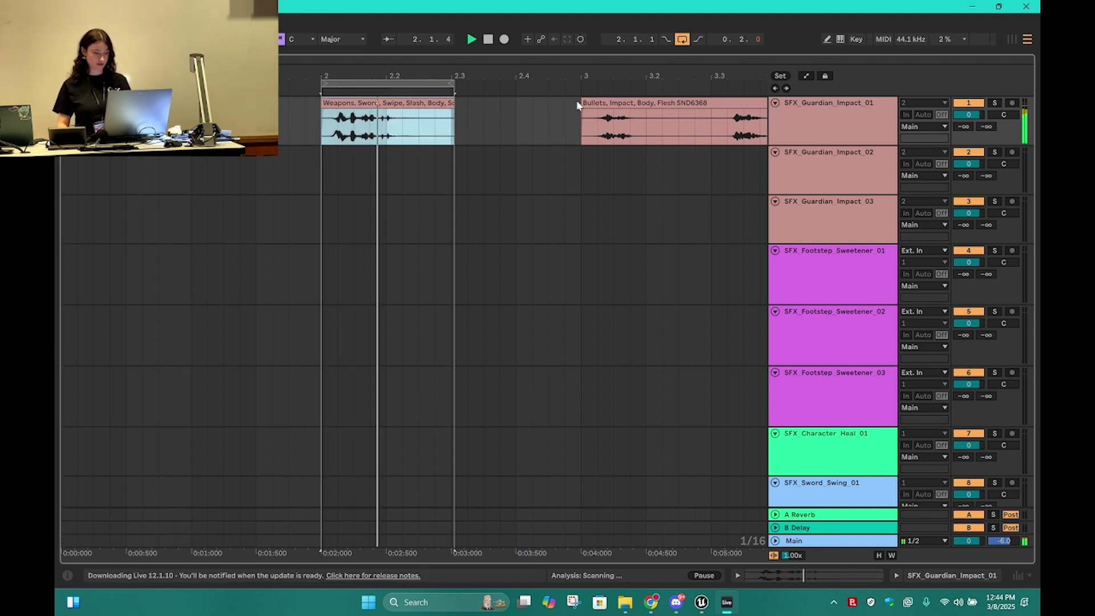
pyautogui.press('space')
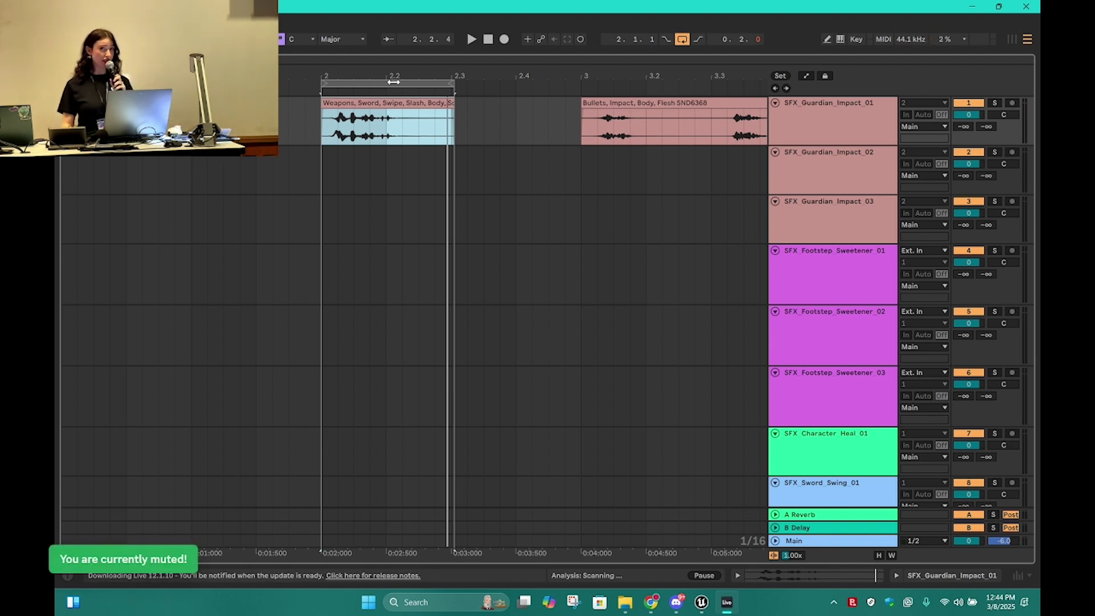
# - Move the first hit of the bullet flesh impact clip onto SFX_Guardian_Impact_02 under the squelch clip, audition it and cut its silent start
pyautogui.moveTo(399, 76); pyautogui.dragTo(399, 55)
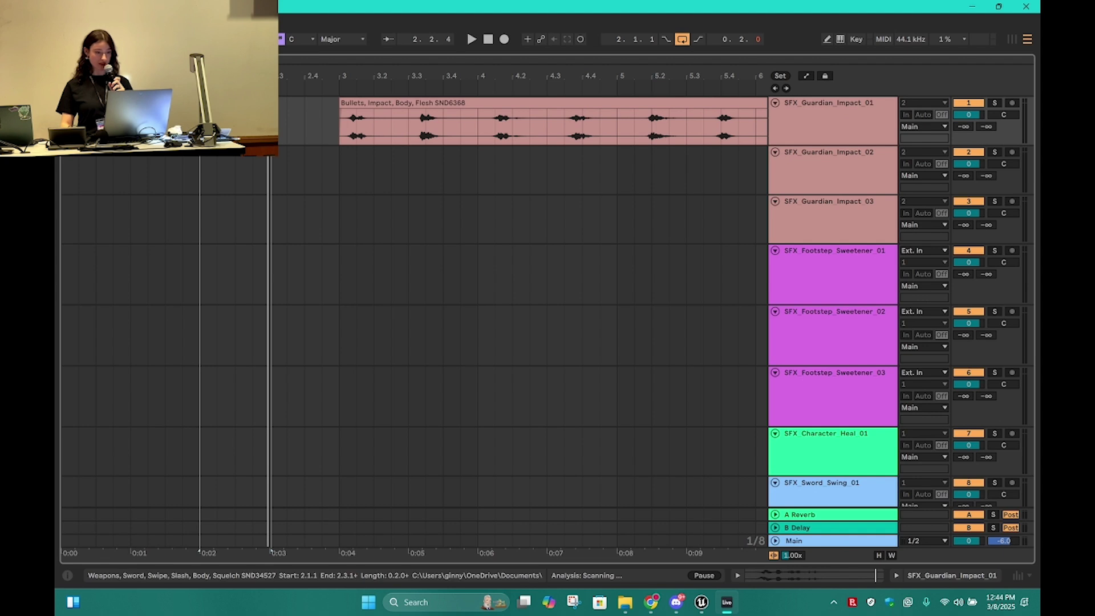
pyautogui.moveTo(372, 124); pyautogui.dragTo(223, 160)
pyautogui.press('space')
pyautogui.click(203, 169)
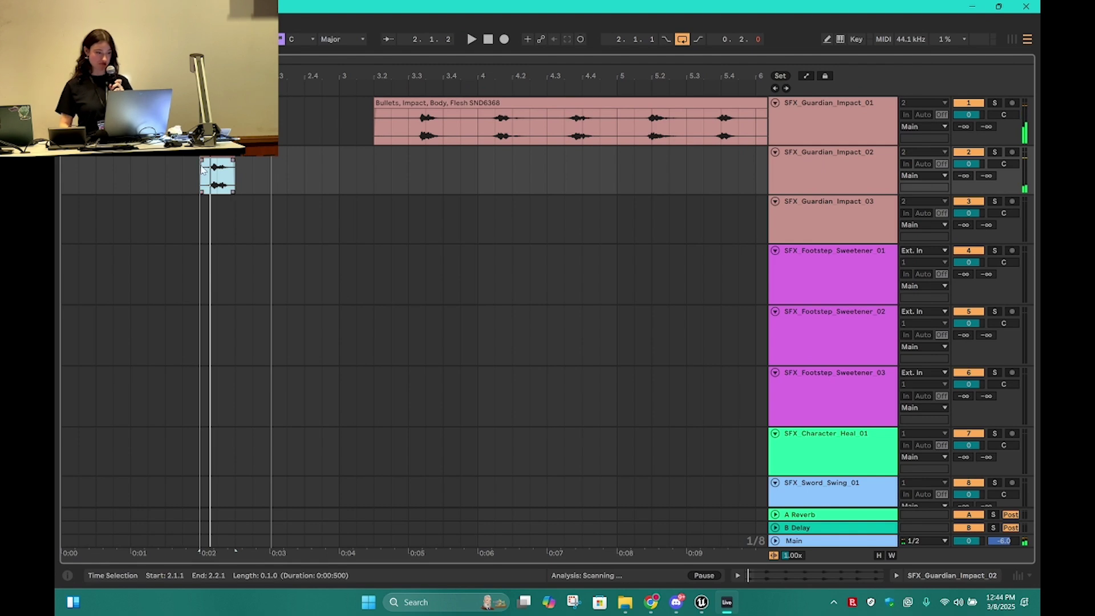
pyautogui.rightClick(254, 178)
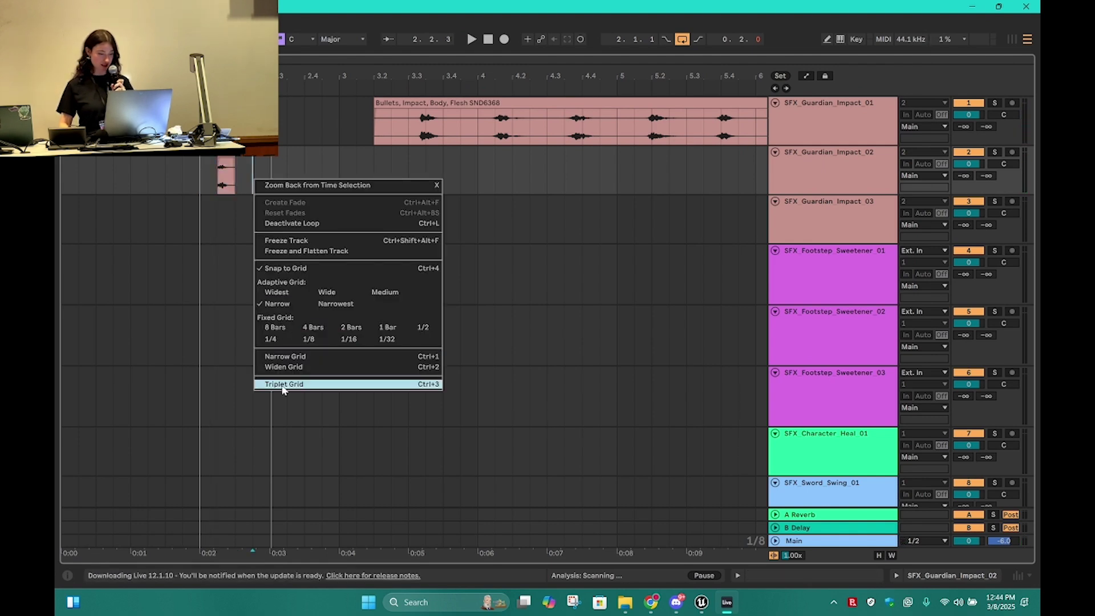
pyautogui.press('Escape')
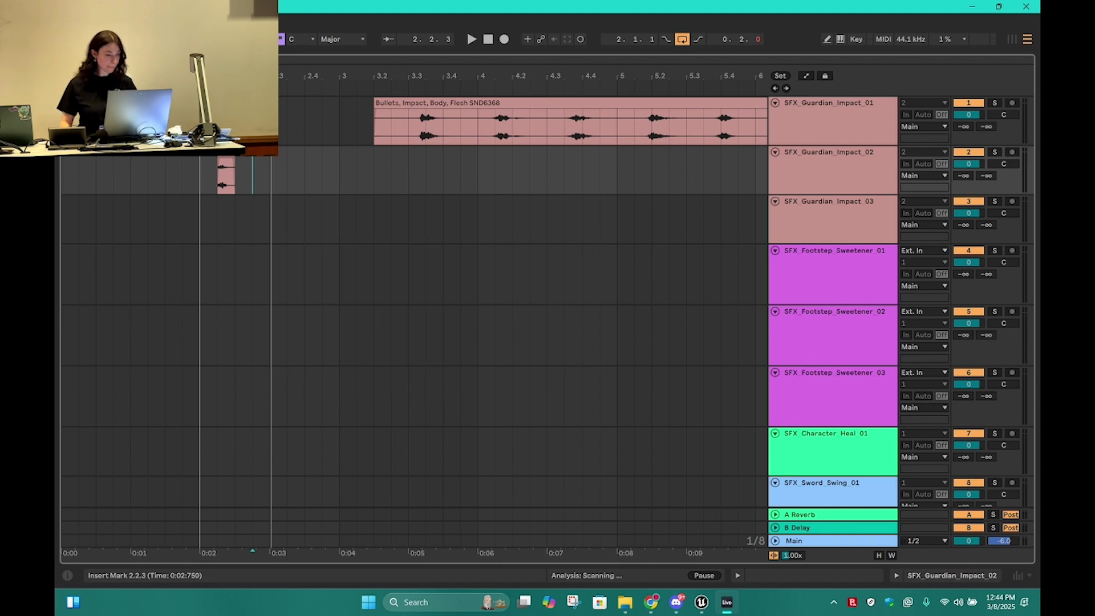
# - Align the start of the flesh impact clip on SFX_Guardian_Impact_02 with 2.1.1 and audition it with the squelch clip
pyautogui.keyDown('ctrl'); pyautogui.scroll(8, 568, 166); pyautogui.keyUp('ctrl')
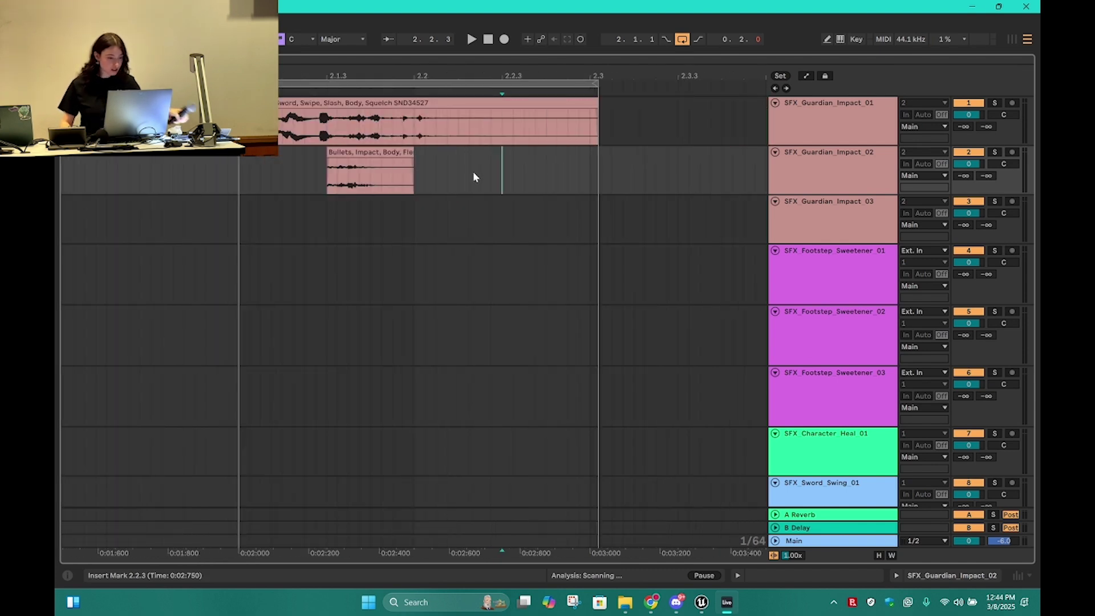
pyautogui.click(350, 152)
pyautogui.moveTo(330, 150); pyautogui.dragTo(264, 151)
pyautogui.press('space')
pyautogui.press('space')
# - Trim the start of the squelch clip on SFX_Guardian_Impact_01, keep it starting at 2.1.1 and audition the layered impact
pyautogui.moveTo(239, 103)
pyautogui.mouseDown()
pyautogui.moveTo(261, 103)
pyautogui.moveTo(248, 103)
pyautogui.mouseUp()
pyautogui.press('space')
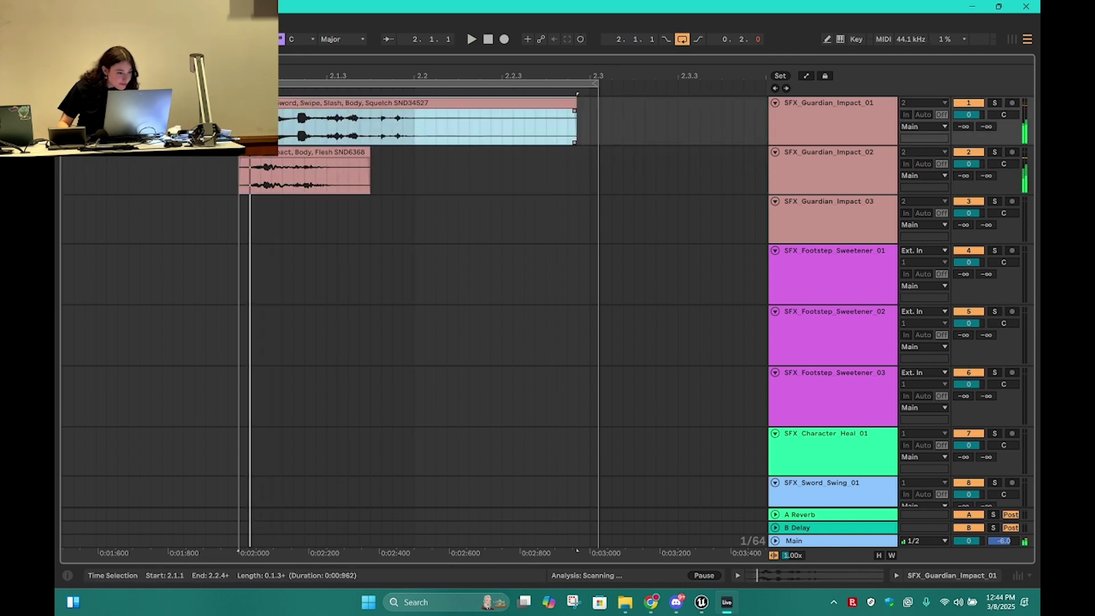
pyautogui.press('space')
pyautogui.moveTo(260, 103); pyautogui.dragTo(257, 103)
pyautogui.press('space')
pyautogui.press('space')
# - Fade out and tighten the layered impact clips, ending the squelch clip after about 0.4 s, and fit the loop around them
pyautogui.click(368, 163)
pyautogui.press('space')
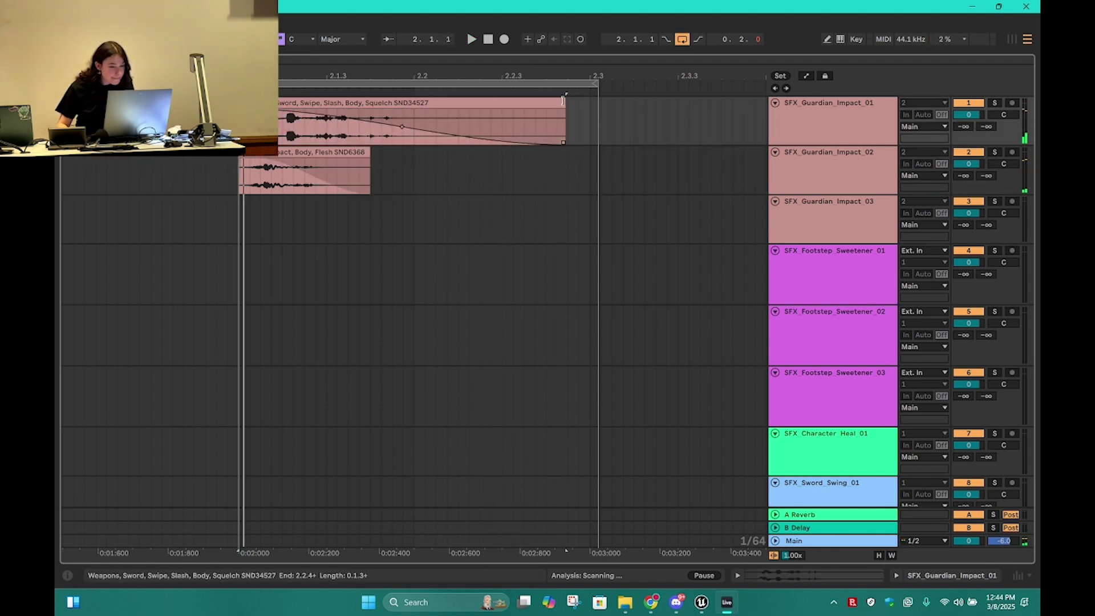
pyautogui.moveTo(564, 123); pyautogui.dragTo(384, 117)
pyautogui.press('space')
pyautogui.hotkey('ctrl', 'l')
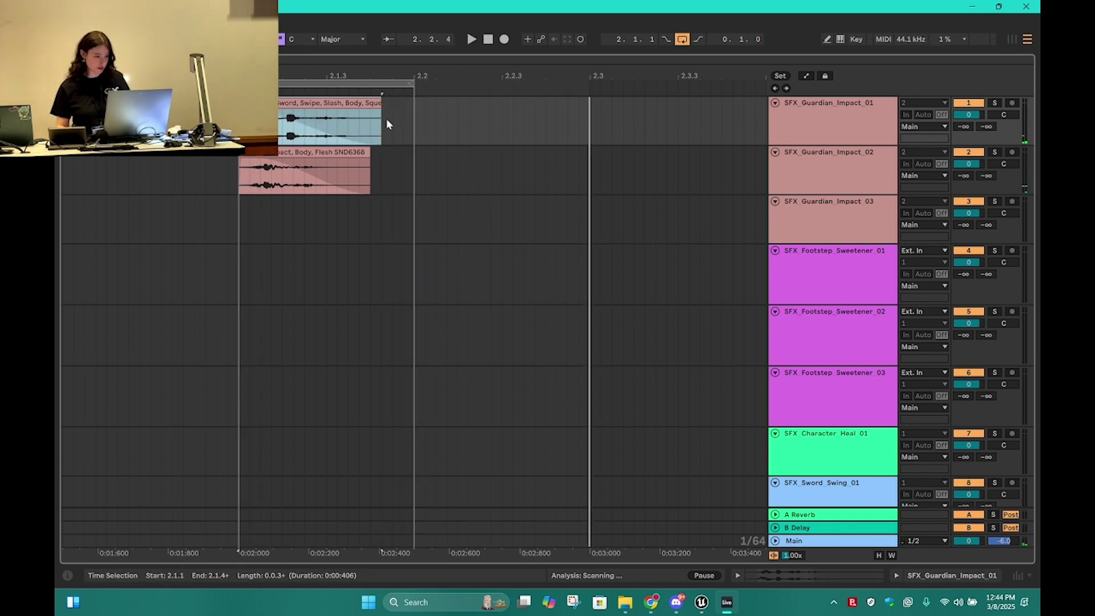
# - Start the audio export of the selected impact section with Main as the rendered track
pyautogui.hotkey('ctrl', 'shift', 'r')
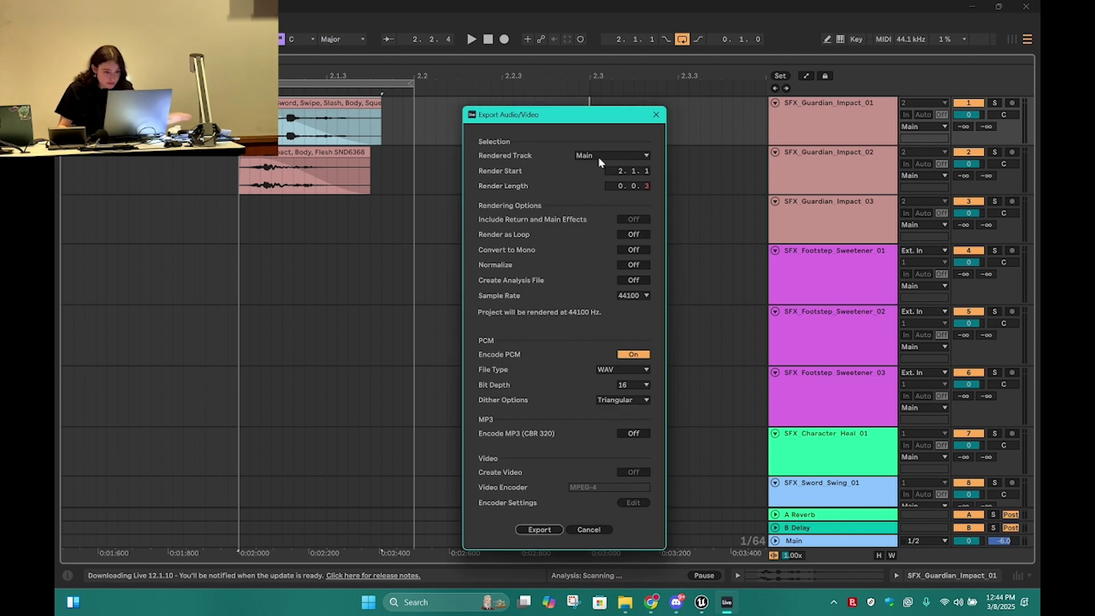
pyautogui.click(598, 156)
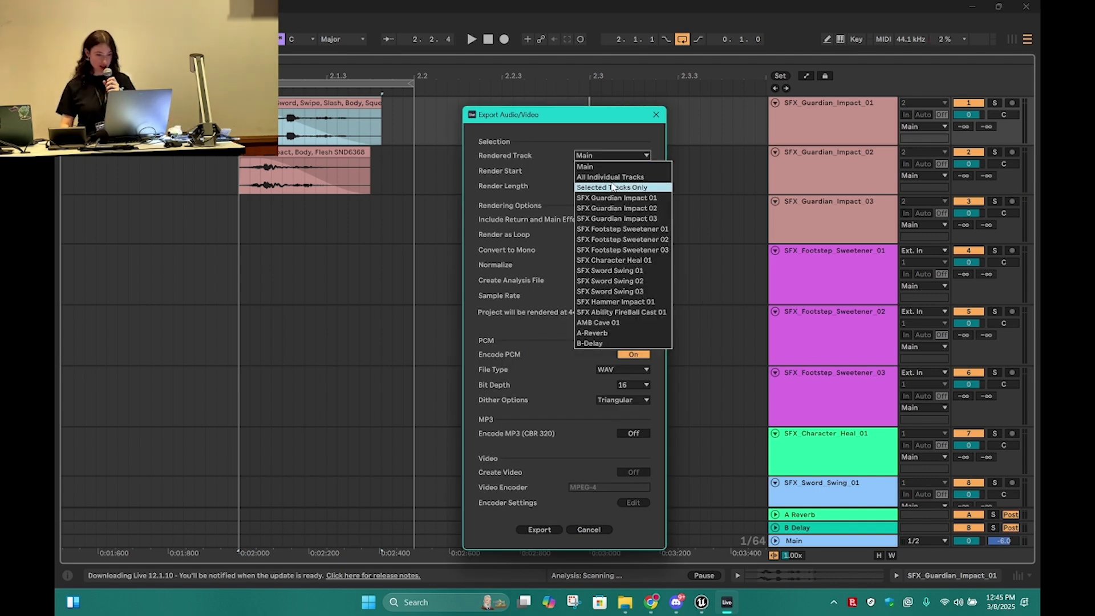
pyautogui.click(613, 187)
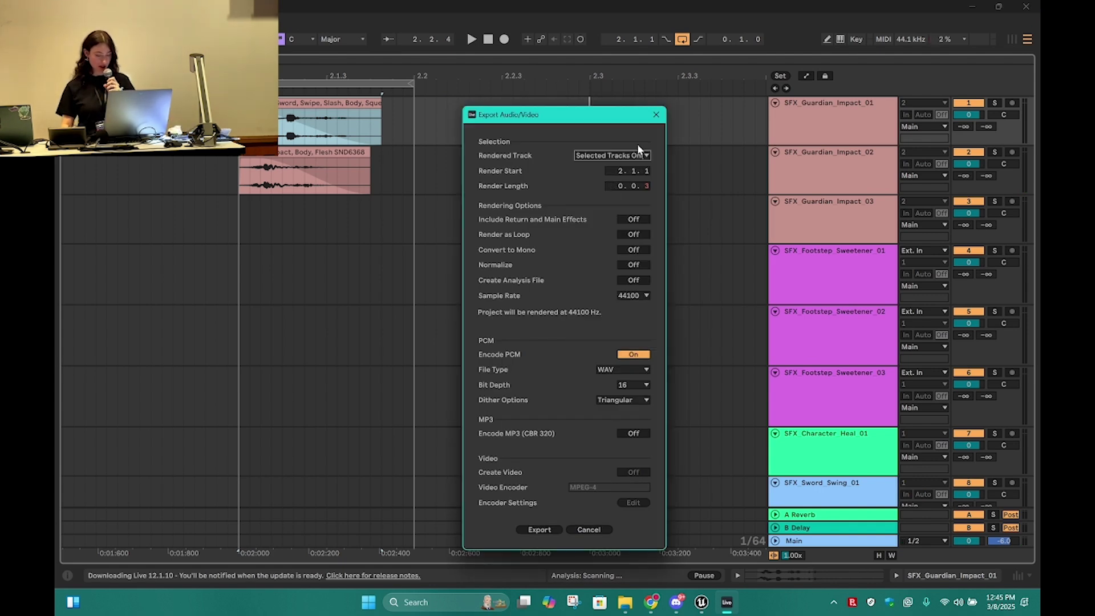
pyautogui.click(632, 157)
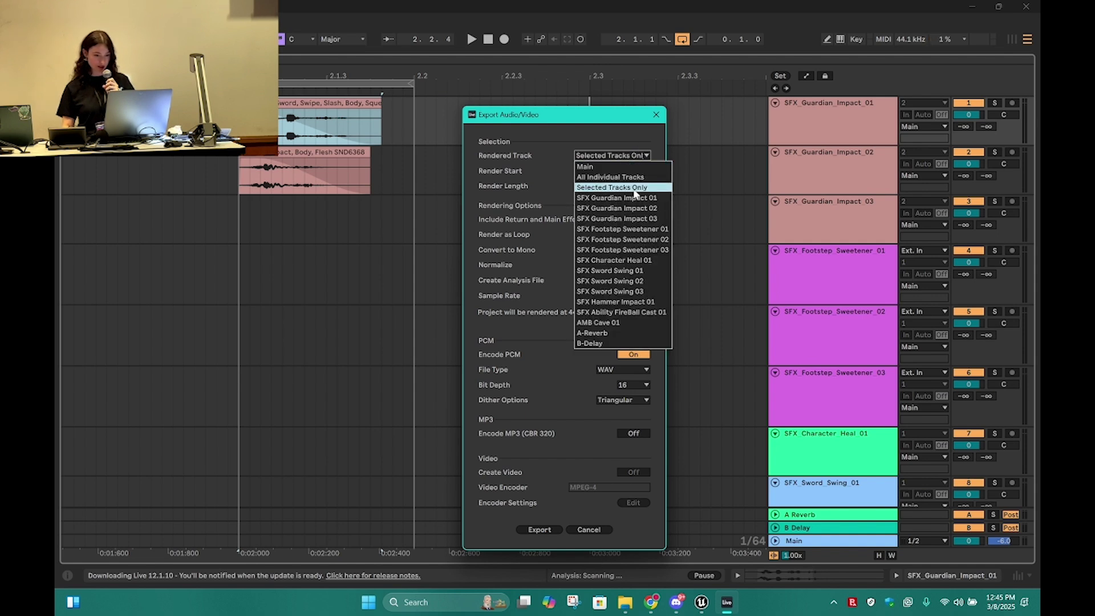
pyautogui.click(631, 166)
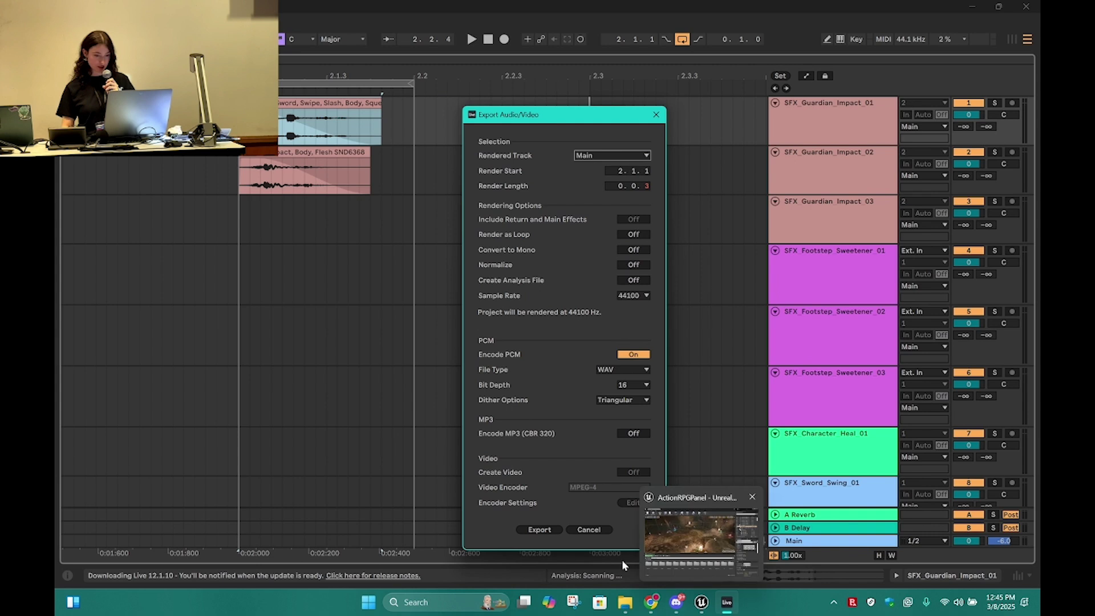
# - Export the impact as a WAV file into the SourceAudio folder under the name SFX_impact_guardia
pyautogui.click(541, 529)
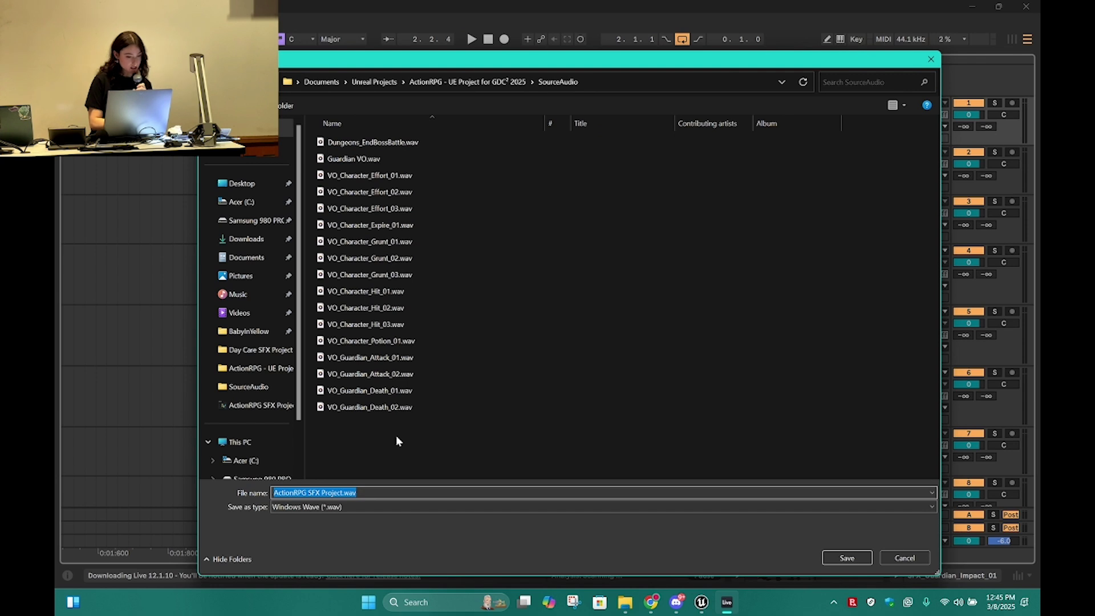
pyautogui.write('SFX_impact_guar')
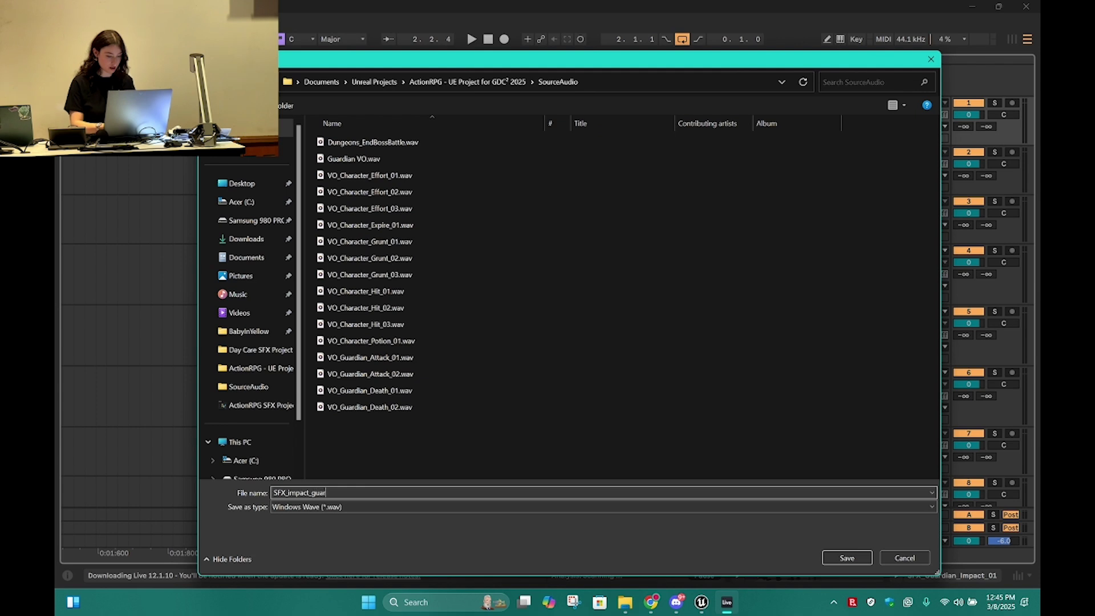
pyautogui.write('dia')
pyautogui.press('Return')
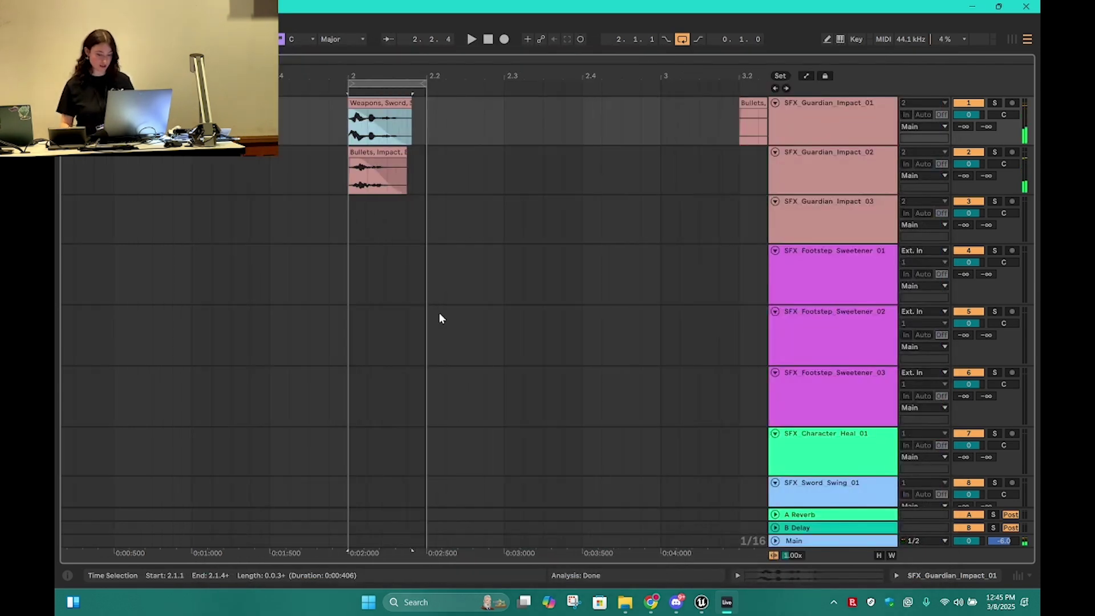
# - Switch to File Explorer and move the five ESM_Fantasy_Game_Footstep_Dirt_Heavy files (A to E) from SoundLibrary into the Unreal project's SourceAudio folder
pyautogui.click(626, 601)
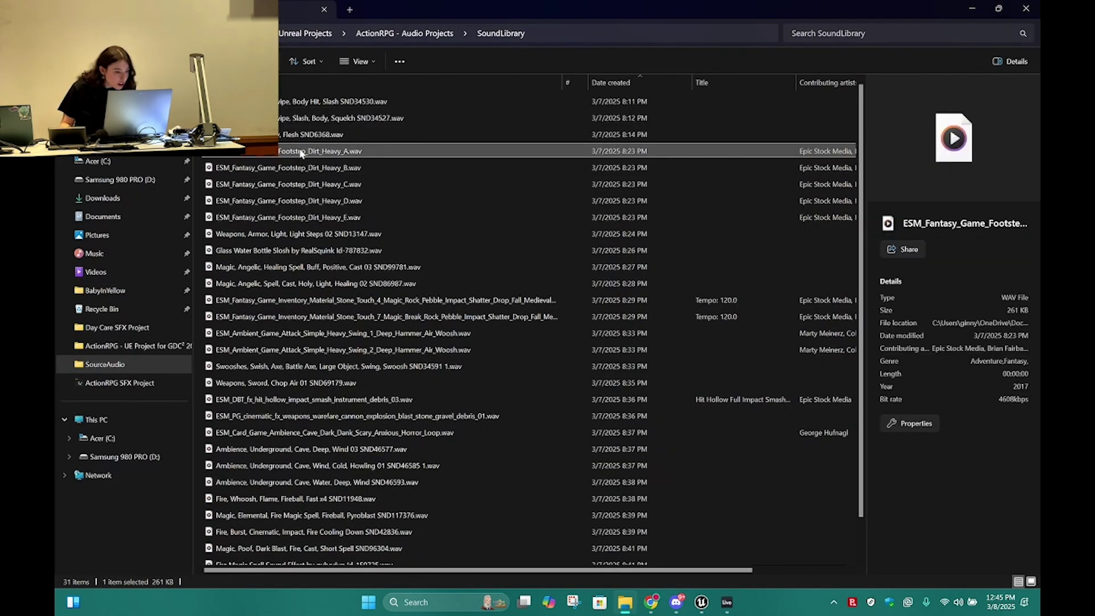
pyautogui.keyDown('shift'); pyautogui.click(321, 218); pyautogui.keyUp('shift')
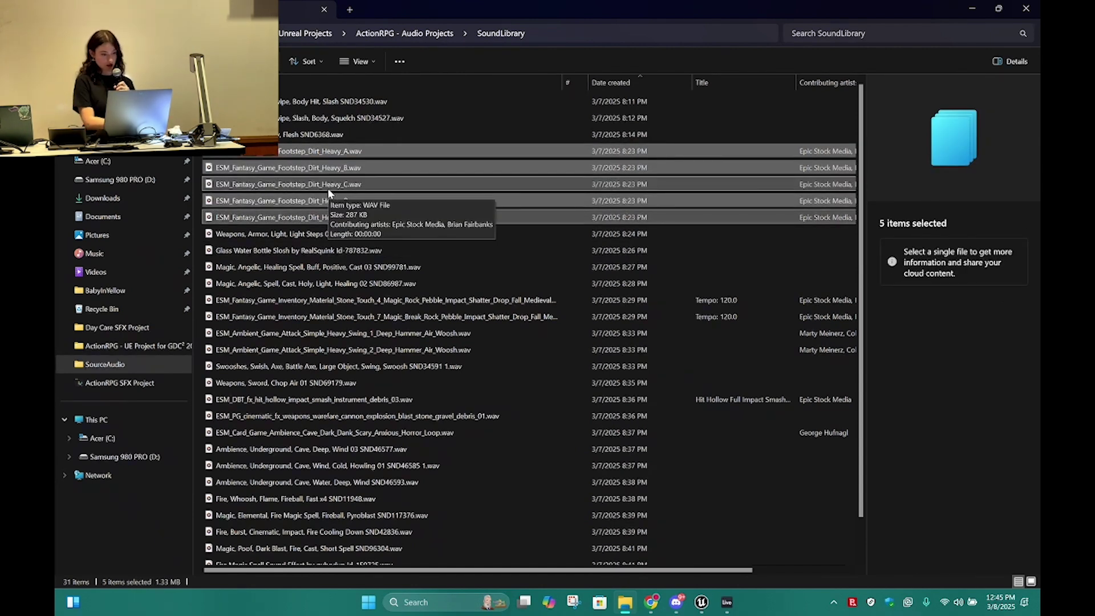
pyautogui.click(148, 10)
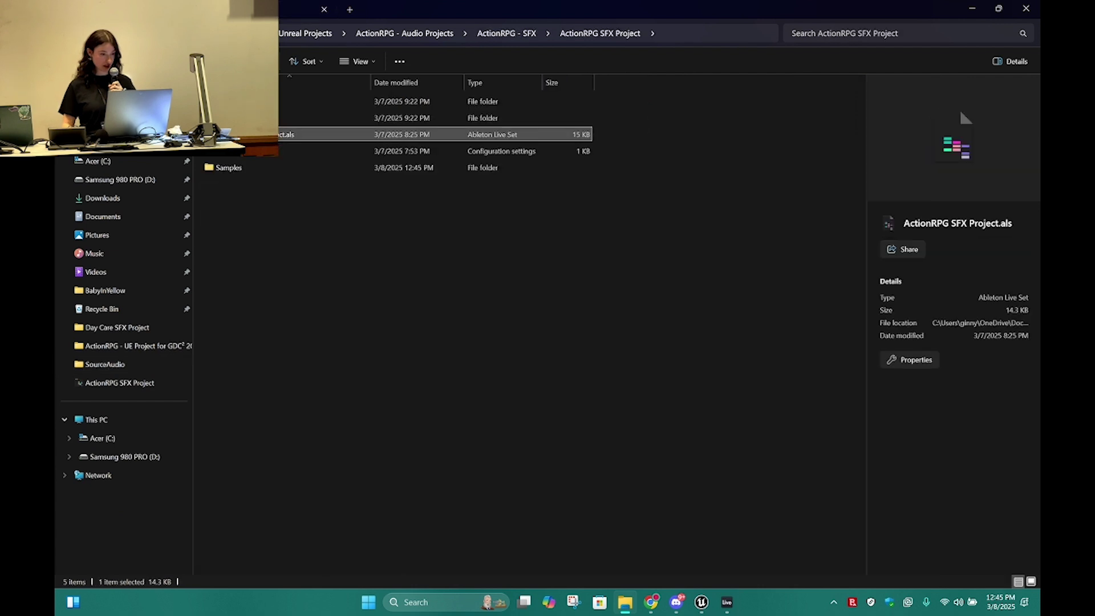
pyautogui.click(265, 10)
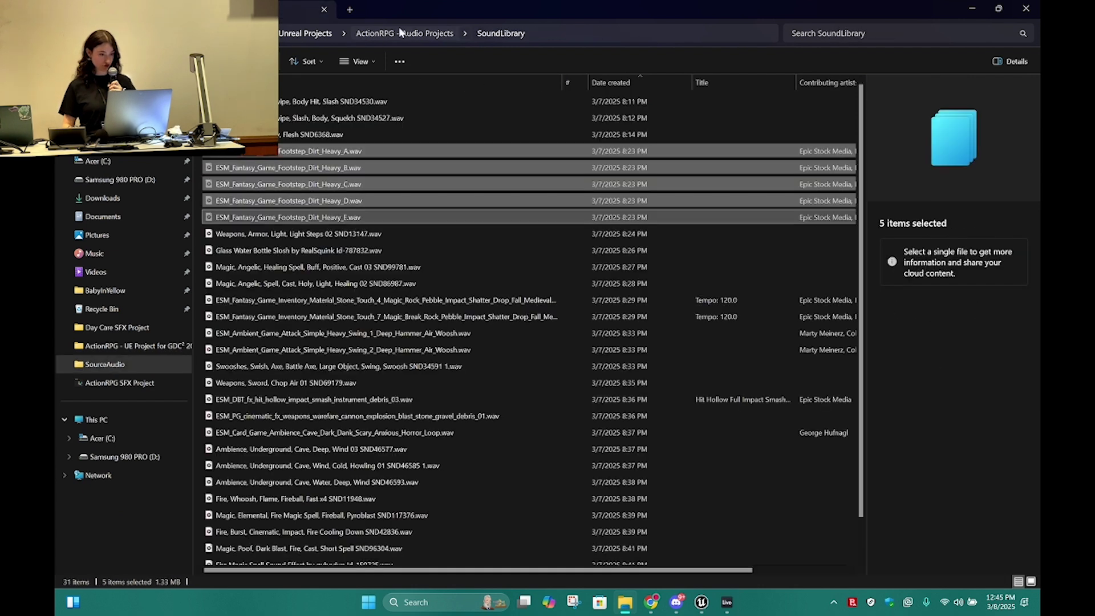
pyautogui.click(399, 30)
pyautogui.click(311, 34)
pyautogui.doubleClick(302, 135)
pyautogui.doubleClick(272, 233)
pyautogui.click(364, 331)
pyautogui.click(340, 429)
pyautogui.hotkey('ctrl', 'v')
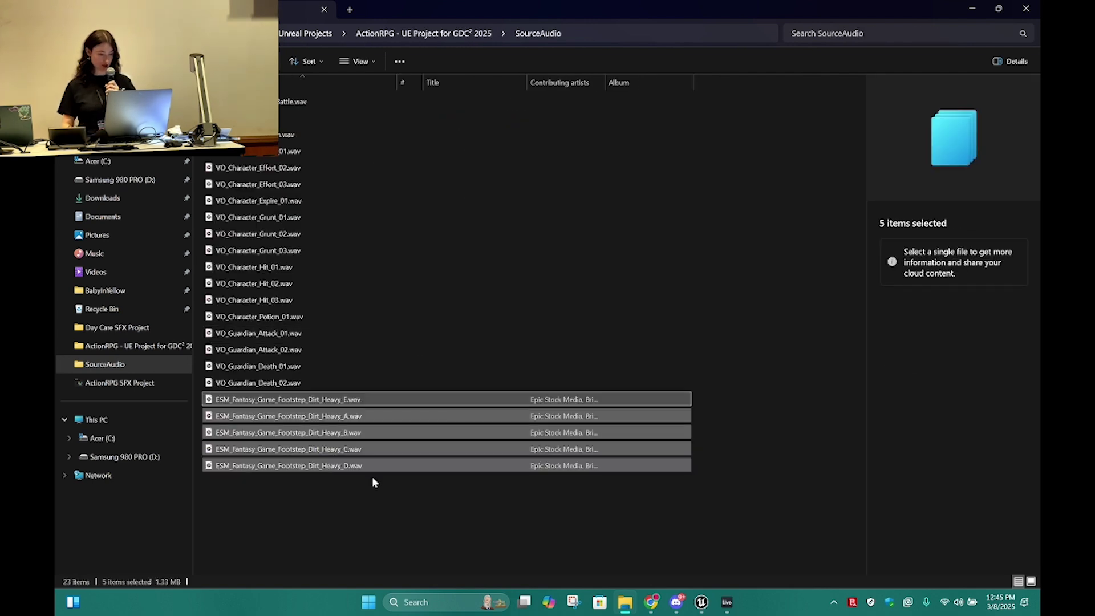
pyautogui.click(357, 514)
pyautogui.click(128, 9)
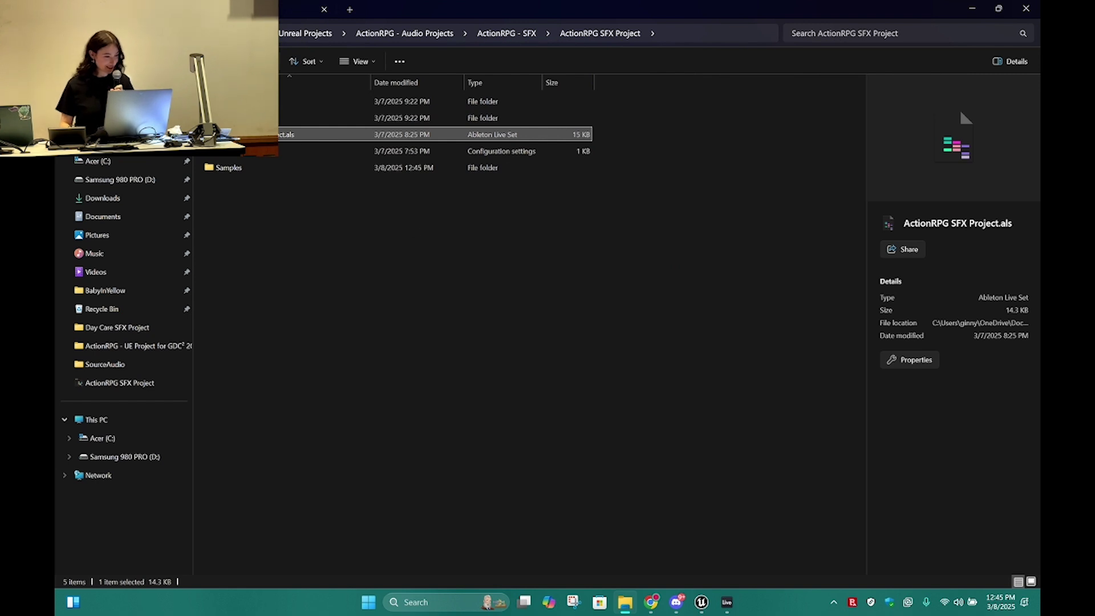
pyautogui.click(268, 9)
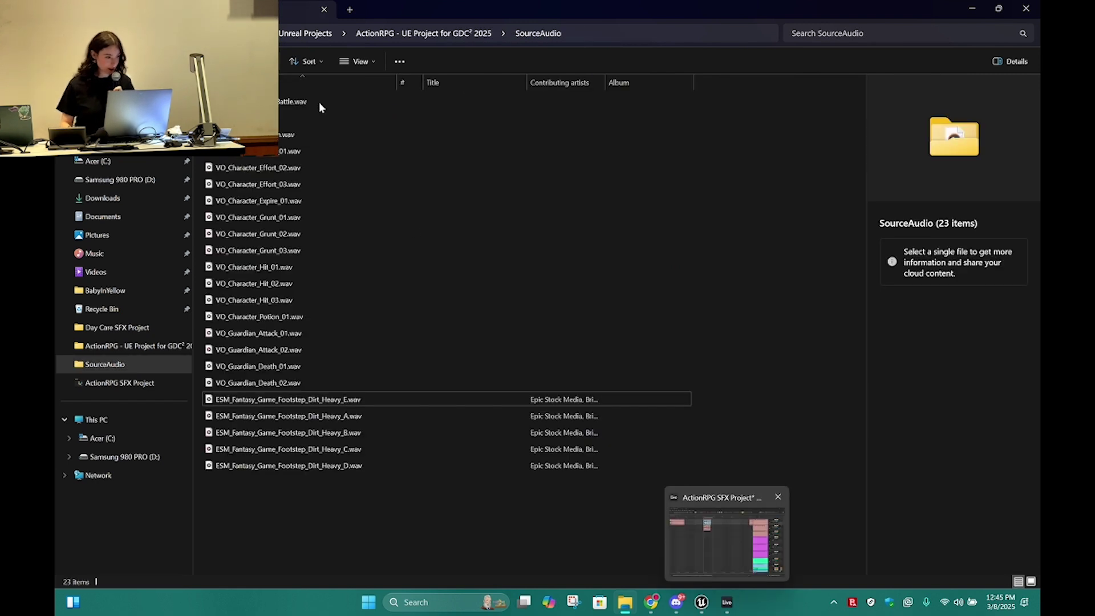
pyautogui.click(129, 9)
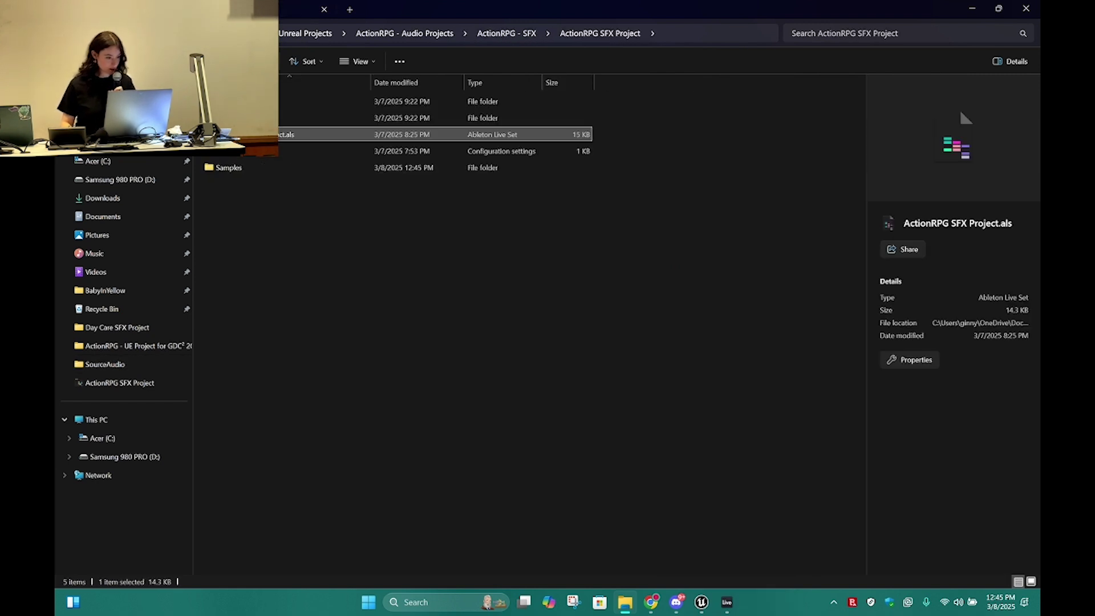
pyautogui.click(973, 9)
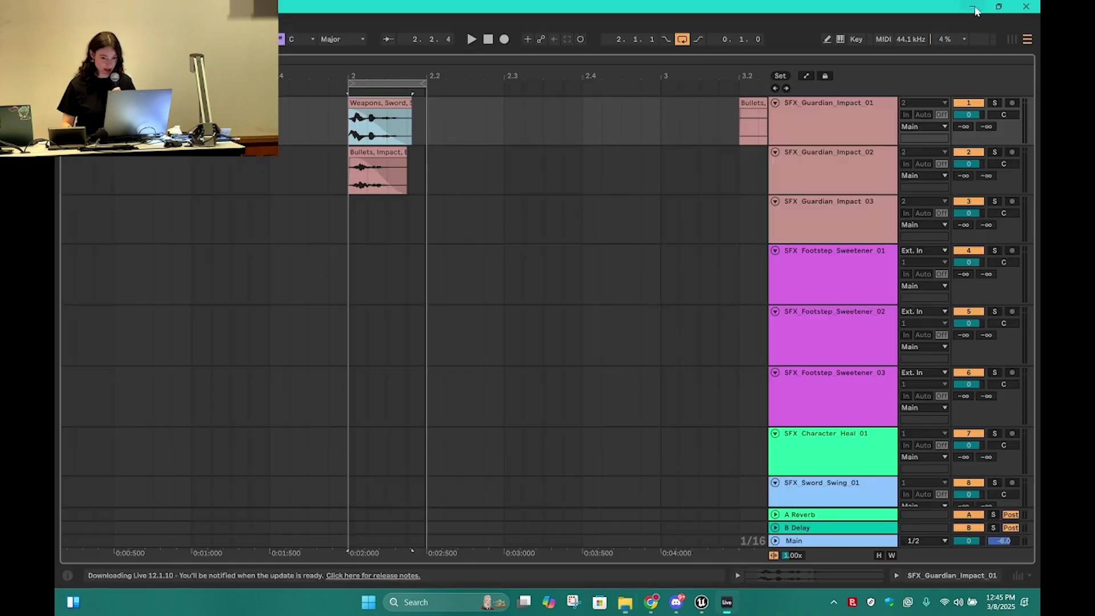
pyautogui.click(626, 603)
pyautogui.click(286, 13)
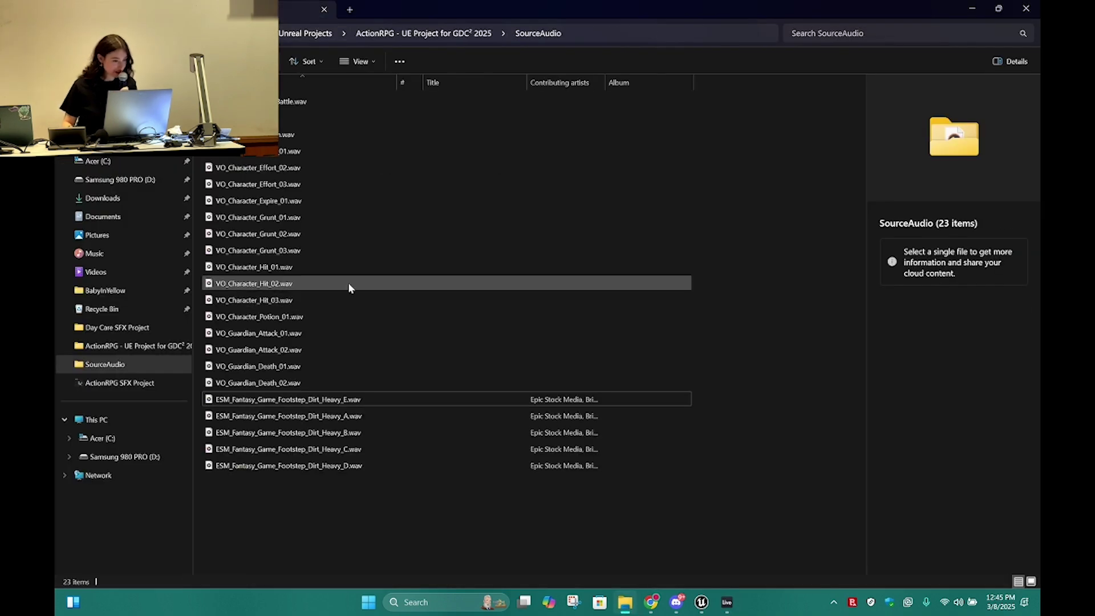
# - Add Weapons, Armor, Light, Light Steps 02 SND13147.wav from SoundLibrary to SFX_Footstep_Sweetener_01 in Ableton Live, starting at 1.1.1
pyautogui.click(131, 11)
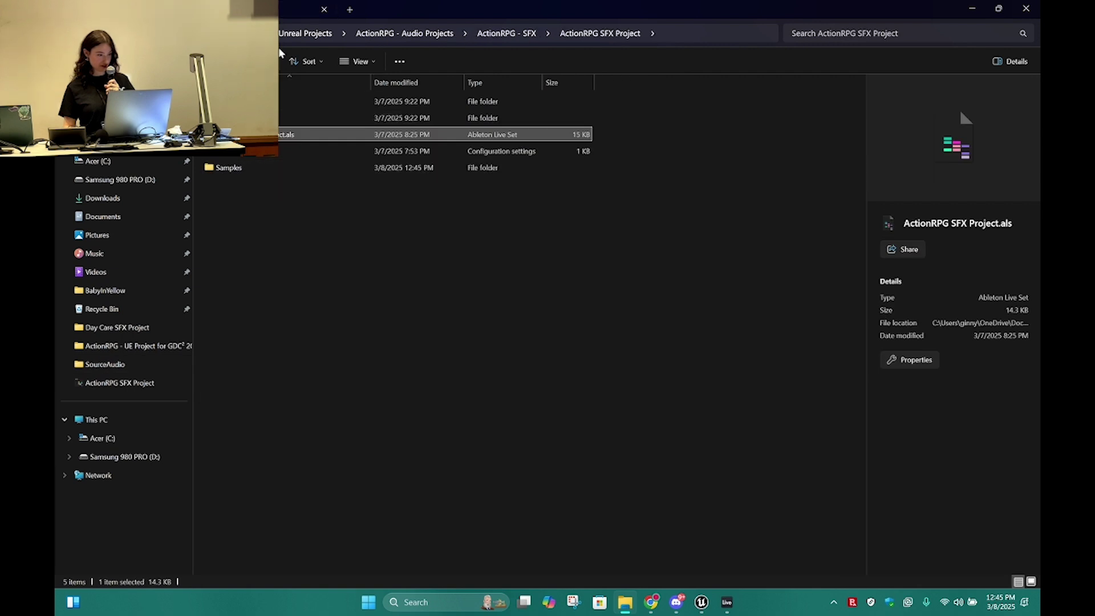
pyautogui.click(122, 33)
pyautogui.click(122, 33)
pyautogui.click(122, 33)
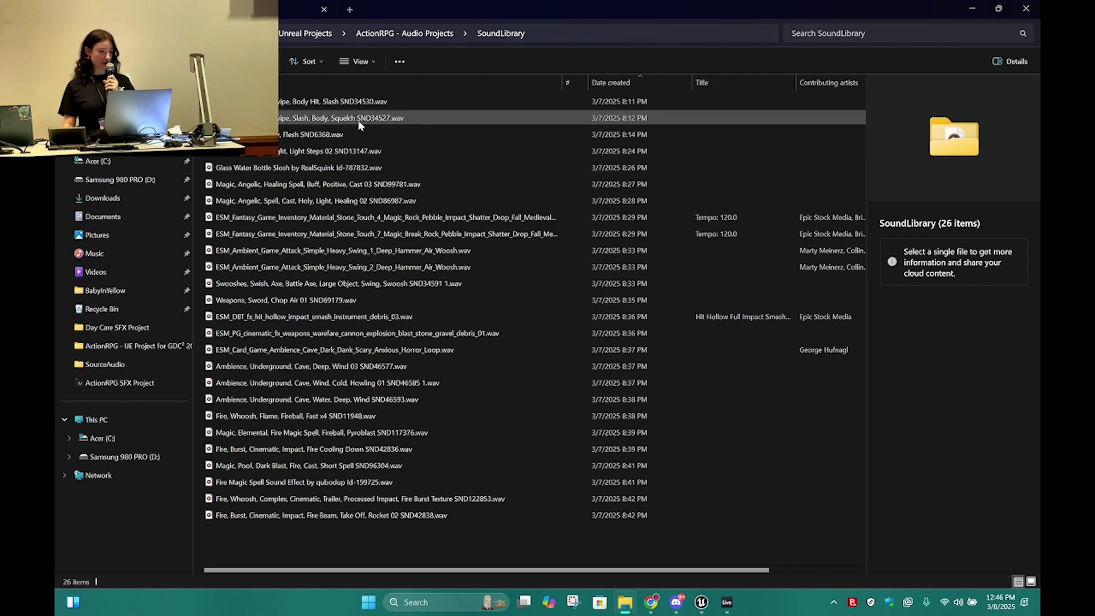
pyautogui.click(299, 152)
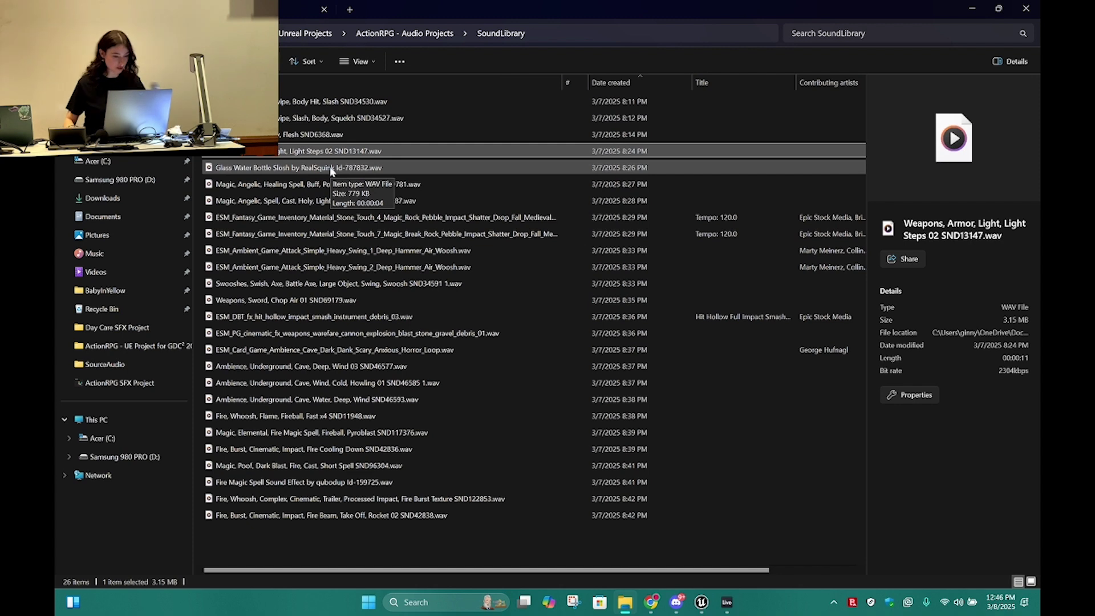
pyautogui.moveTo(288, 150); pyautogui.dragTo(133, 276)
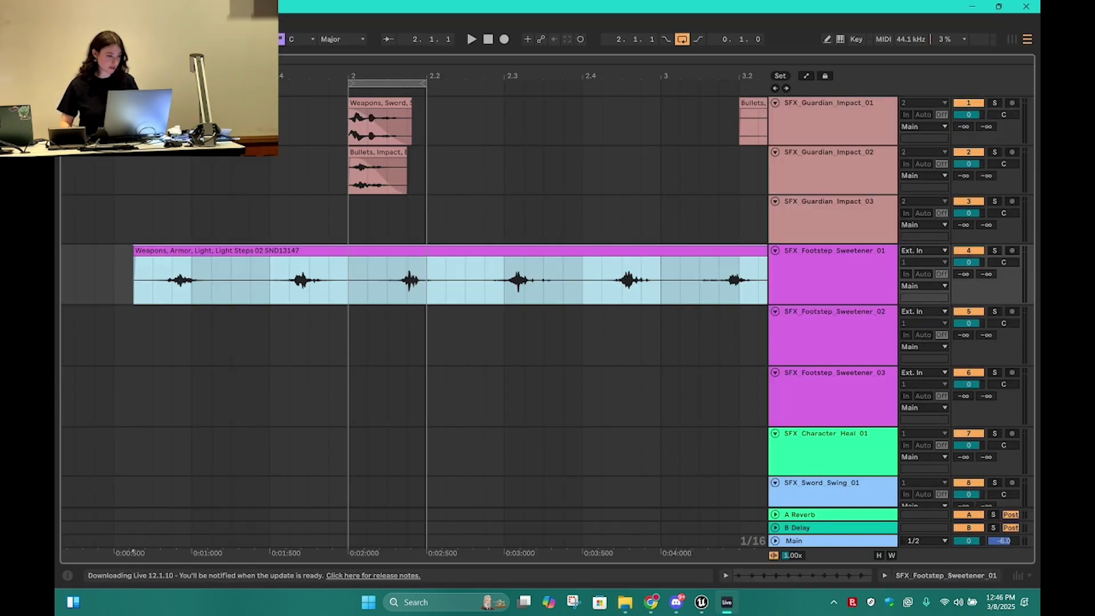
pyautogui.moveTo(206, 250); pyautogui.dragTo(108, 241)
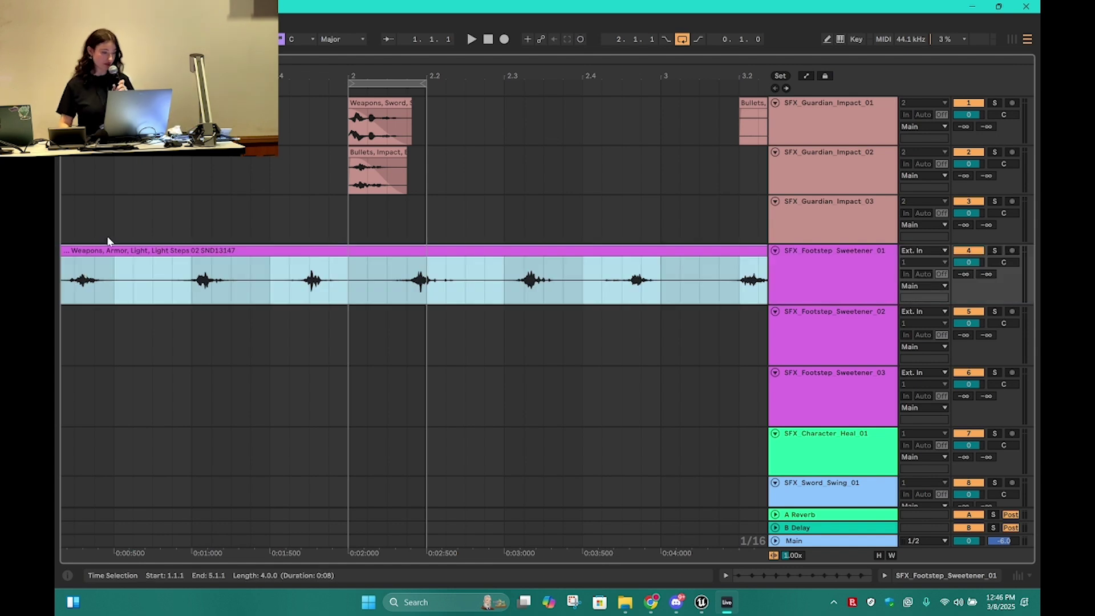
# - Remove about 0.19 s of silence before the first footstep in the Light Steps clip
pyautogui.moveTo(344, 76); pyautogui.dragTo(502, 94)
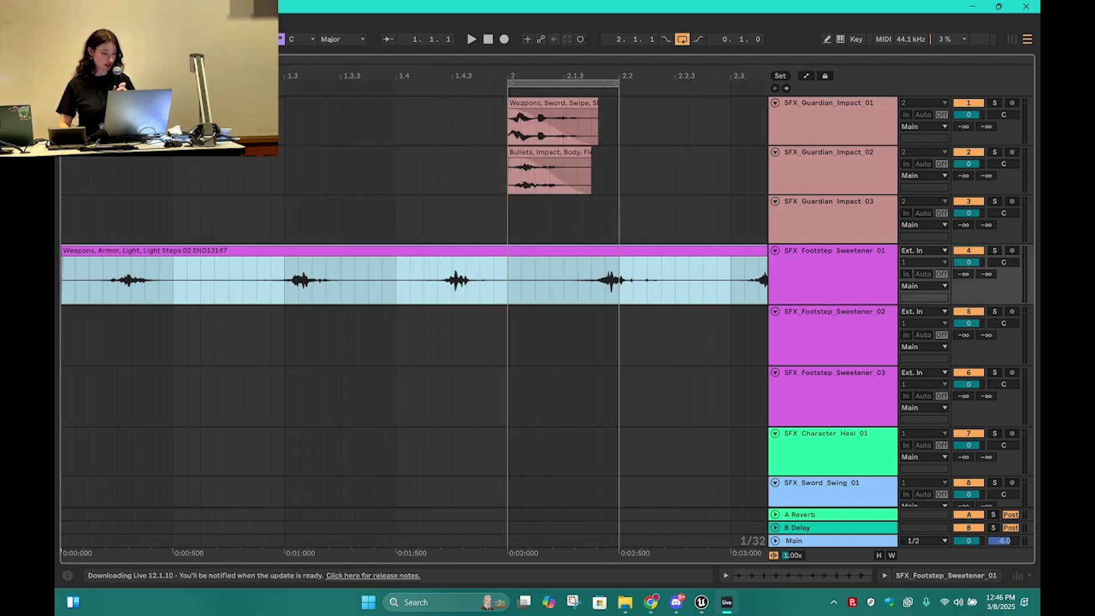
pyautogui.moveTo(109, 290); pyautogui.dragTo(62, 223)
pyautogui.hotkey('ctrl', 'e')
# - Solo the SFX_Footstep_Sweetener_01 track and audition the trimmed armor steps
pyautogui.press('space')
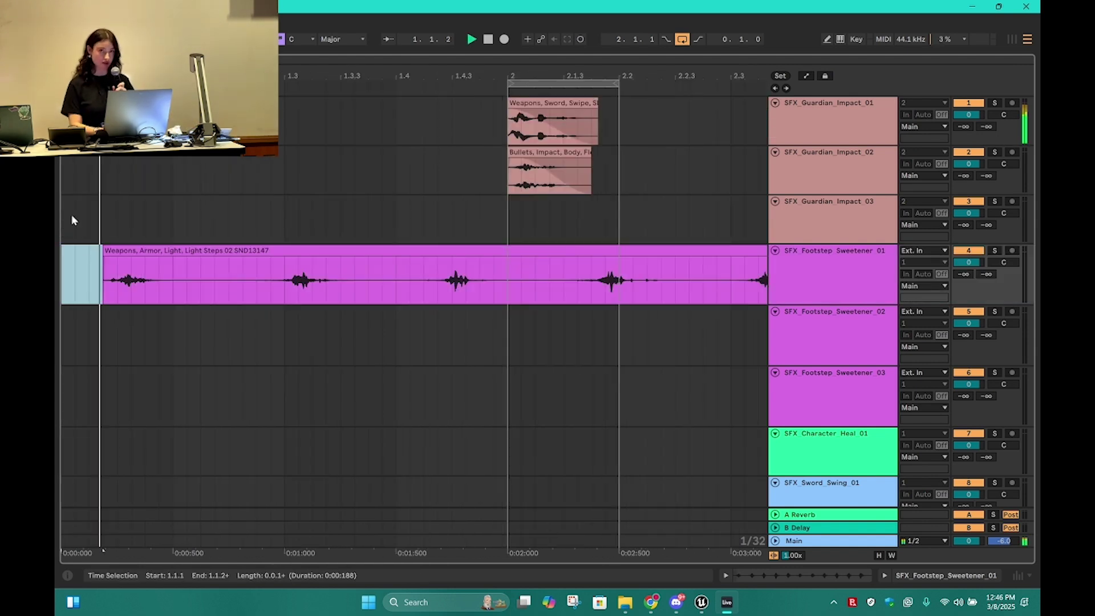
pyautogui.click(995, 251)
pyautogui.press('space')
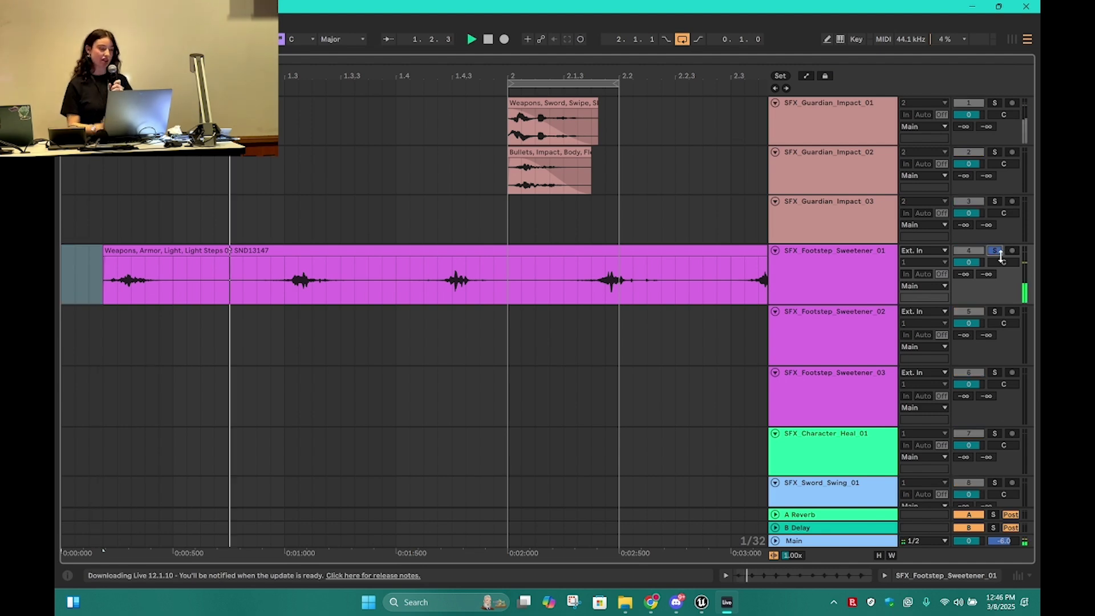
# - Open the Light Steps clip's settings, set its gain to 0.4 dB and audition it
pyautogui.click(618, 245)
pyautogui.doubleClick(500, 245)
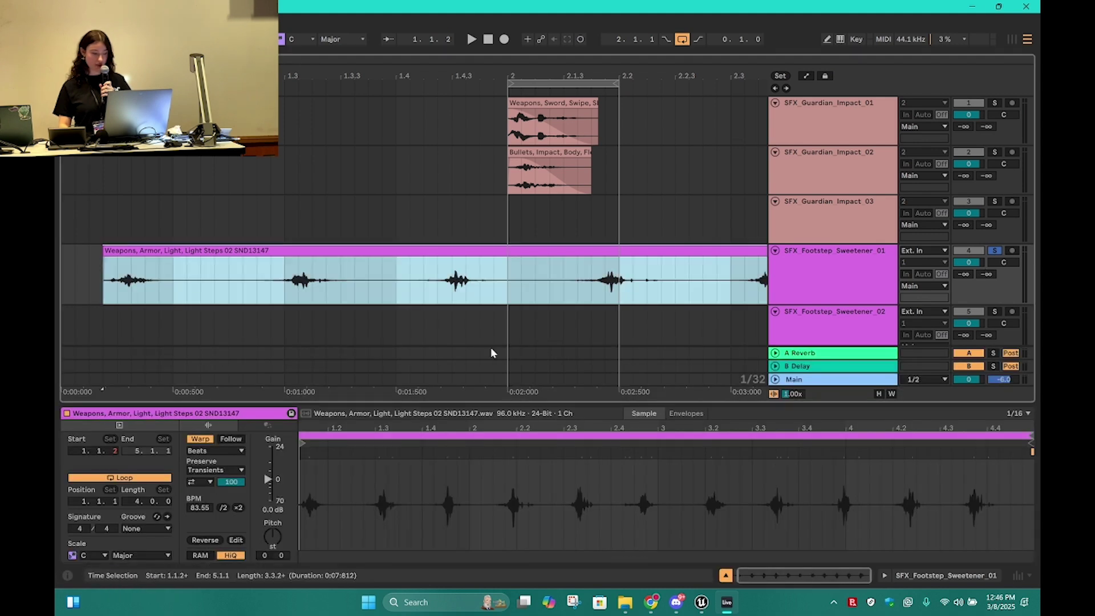
pyautogui.moveTo(264, 491); pyautogui.dragTo(268, 478)
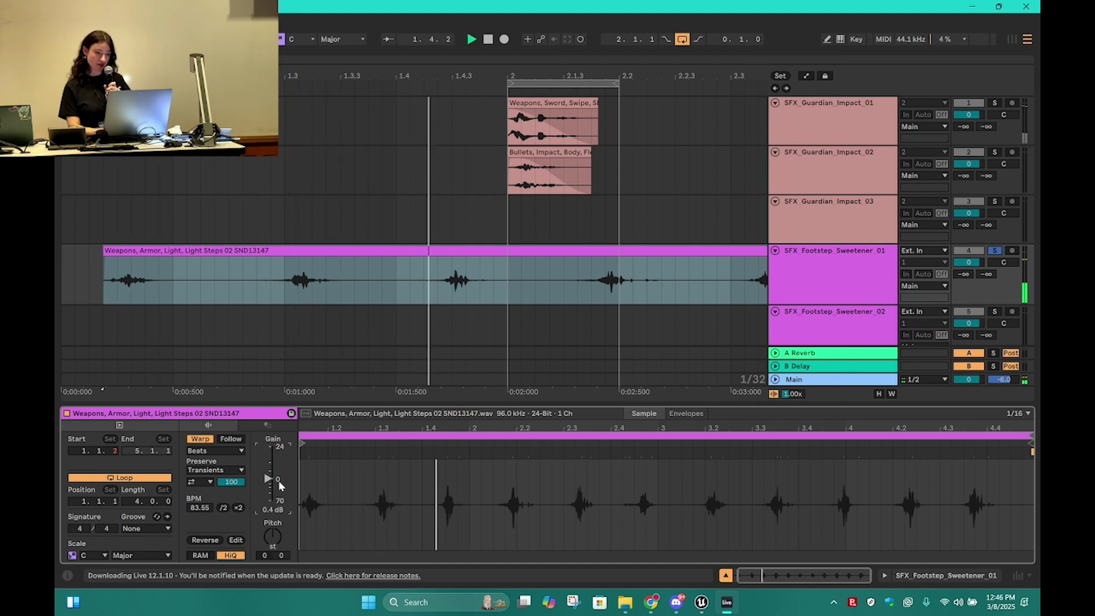
pyautogui.press('space')
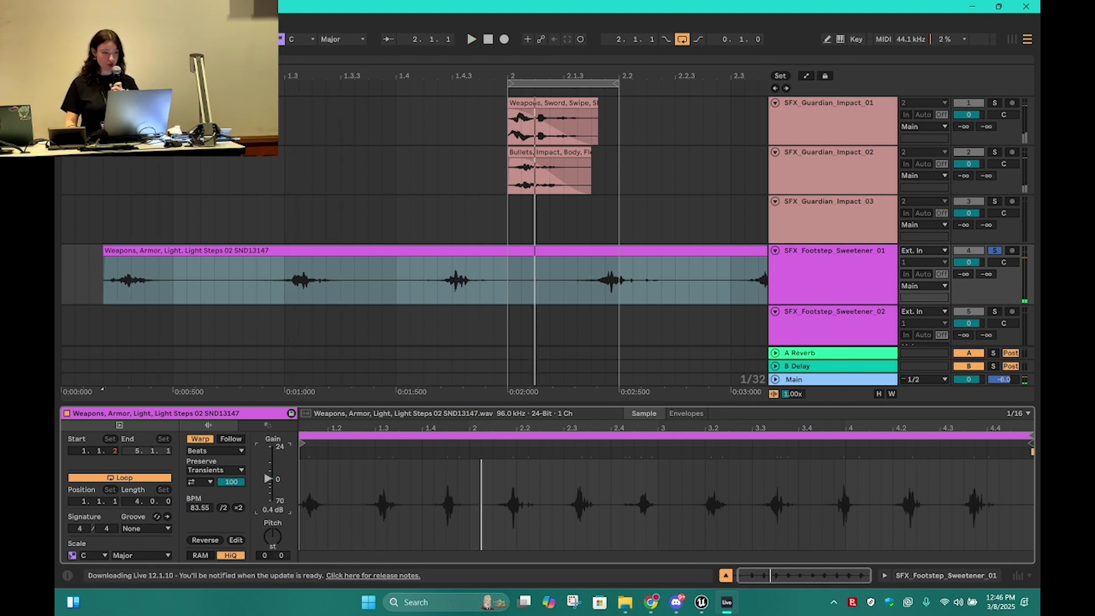
# - Isolate the first armor footstep at the start of SFX_Footstep_Sweetener_01 and cut away the gap before the next footstep
pyautogui.moveTo(160, 276); pyautogui.dragTo(79, 254)
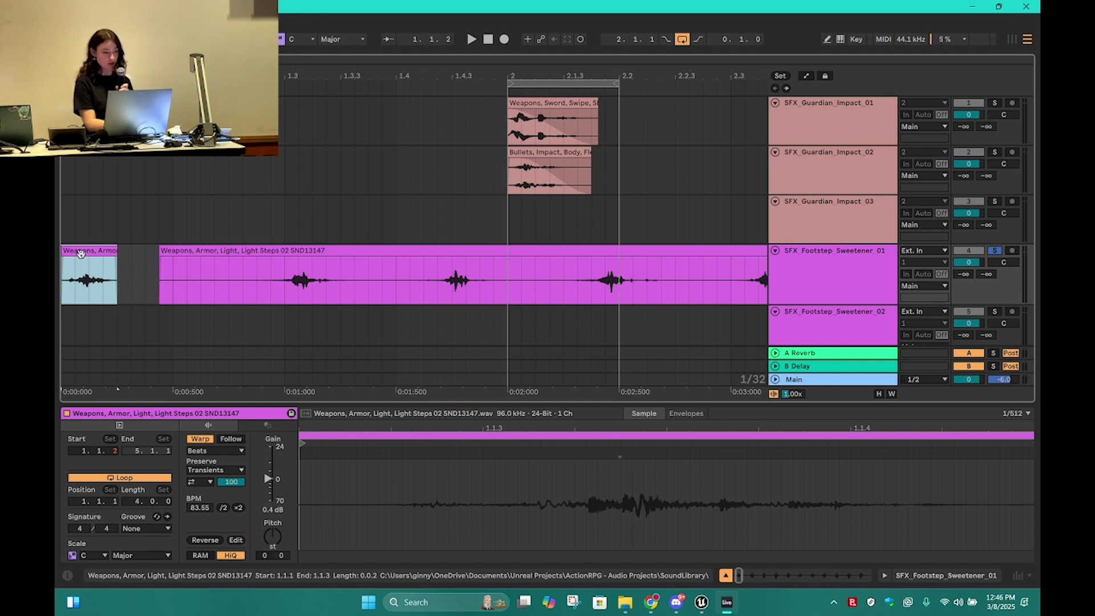
pyautogui.hotkey('ctrl', 'l')
pyautogui.moveTo(159, 255); pyautogui.dragTo(271, 254)
pyautogui.scroll(-3, 303, 253)
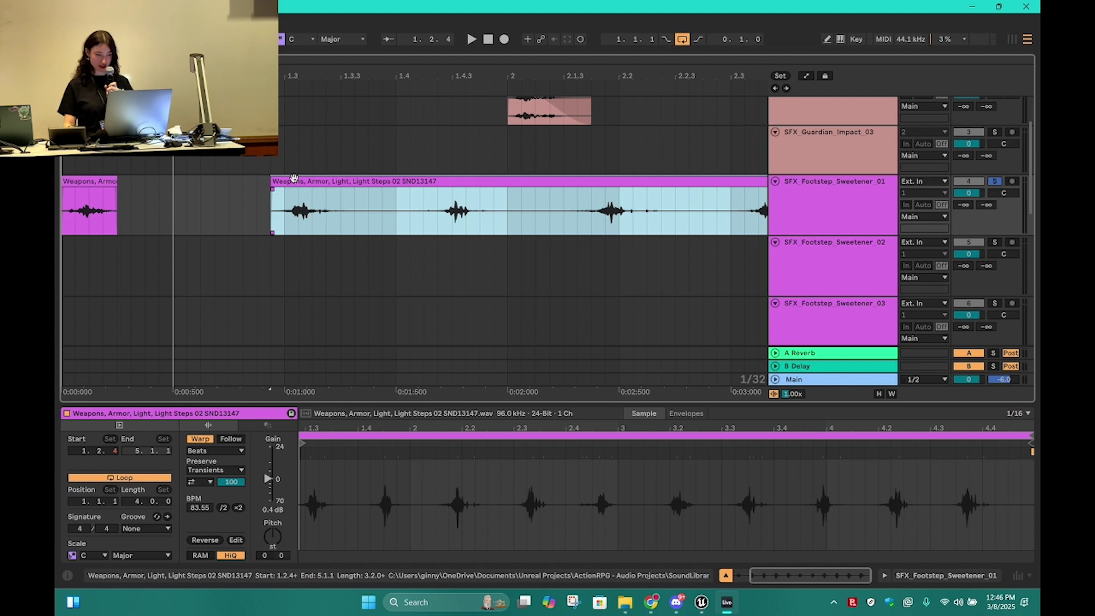
# - Place the second and third armor footsteps at the start of SFX_Footstep_Sweetener_02 and 03, deleting the leftover audio
pyautogui.moveTo(288, 180); pyautogui.dragTo(214, 280)
pyautogui.press('Delete')
pyautogui.moveTo(233, 243); pyautogui.dragTo(192, 332)
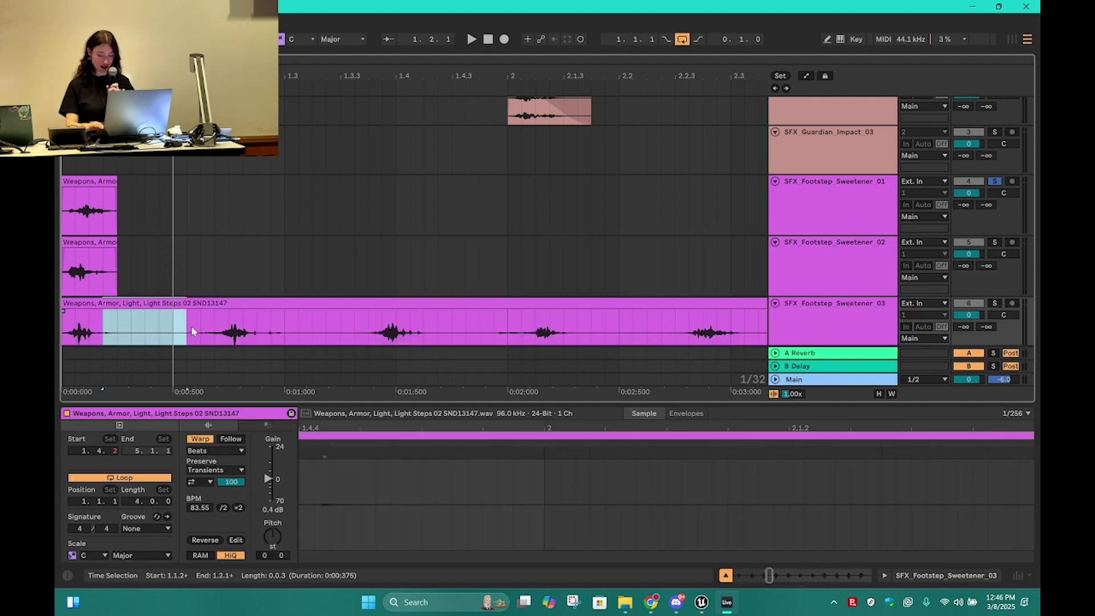
pyautogui.press('Delete')
pyautogui.click(220, 304)
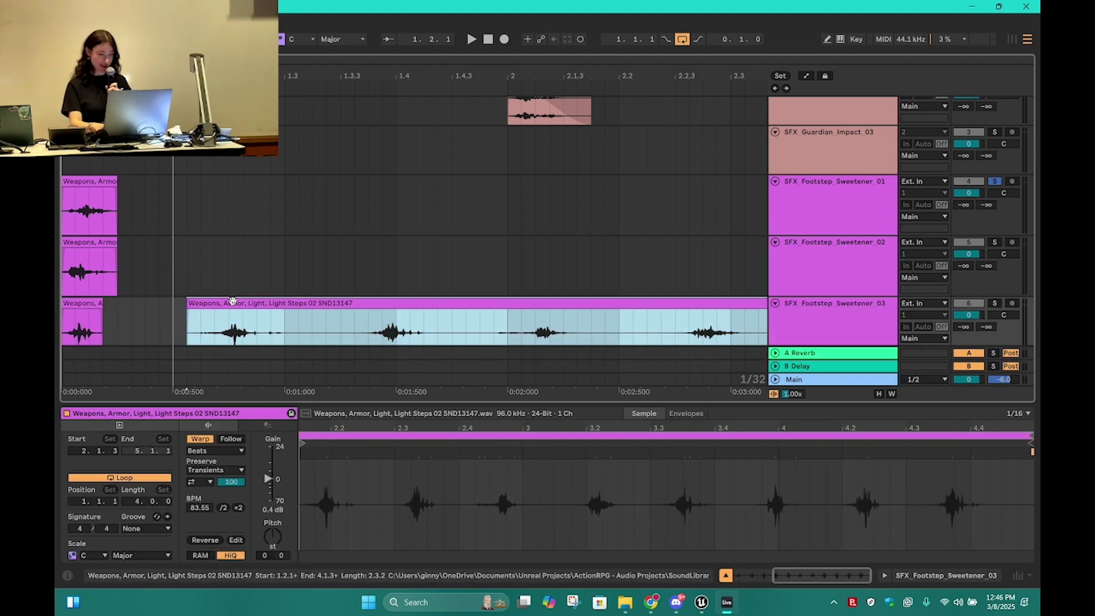
pyautogui.press('Delete')
# - Extend the SFX_Footstep_Sweetener_03 clip to match the length of the two clips above and hide the clip details
pyautogui.click(94, 306)
pyautogui.moveTo(102, 305); pyautogui.dragTo(119, 305)
pyautogui.moveTo(365, 404); pyautogui.dragTo(365, 513)
# - Solo SFX_Footstep_Sweetener_02 and 03 together with the already soloed SFX_Footstep_Sweetener_01
pyautogui.click(873, 206)
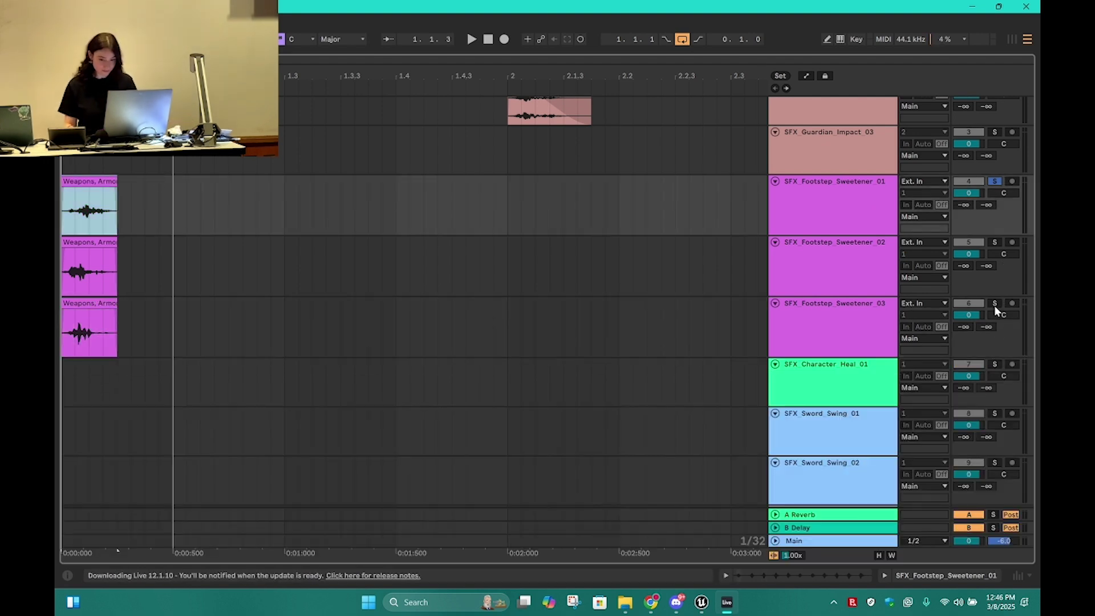
pyautogui.keyDown('ctrl'); pyautogui.click(994, 242); pyautogui.keyUp('ctrl')
pyautogui.keyDown('ctrl'); pyautogui.click(994, 303); pyautogui.keyUp('ctrl')
pyautogui.click(100, 183)
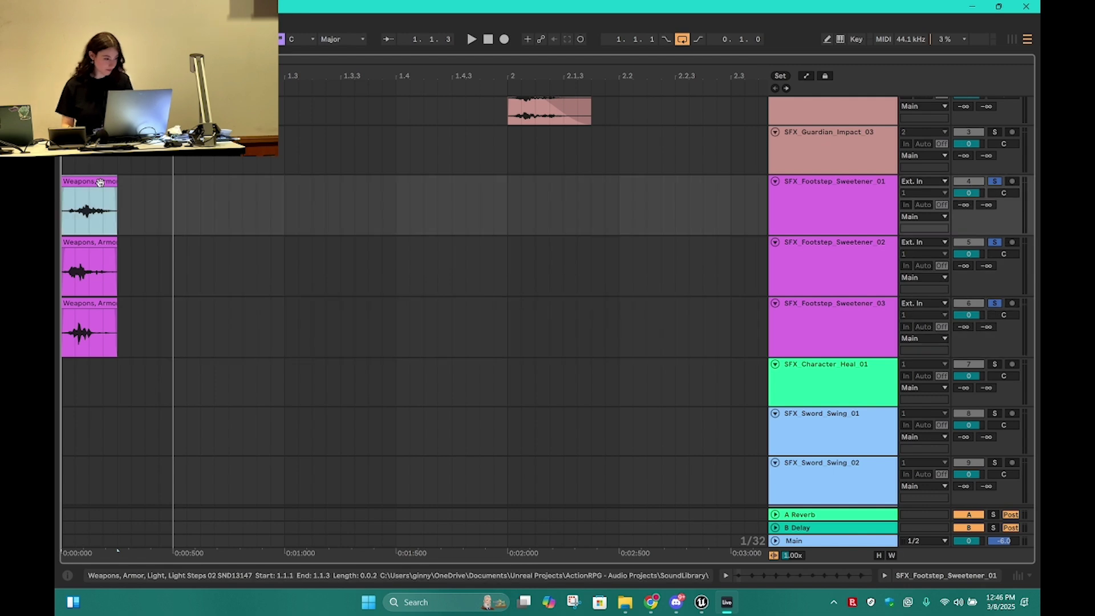
pyautogui.hotkey('ctrl', 'shift', 'r')
pyautogui.click(605, 157)
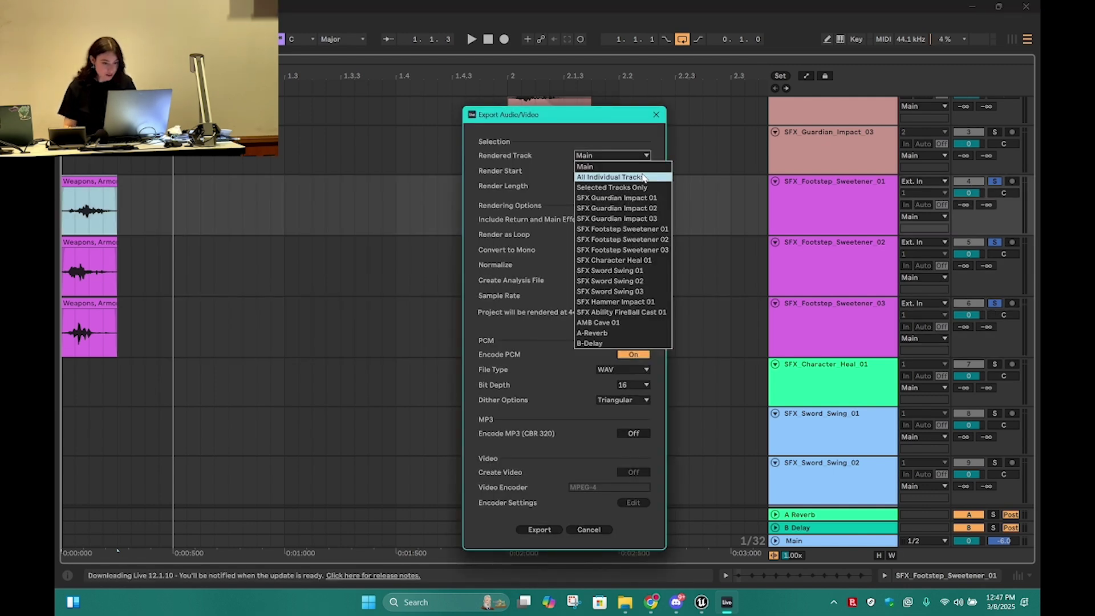
pyautogui.click(656, 114)
# - Export only the three SFX_Footstep_Sweetener tracks as WAV files named sfx_footstep_sweetener in the SourceAudio folder
pyautogui.click(831, 229)
pyautogui.keyDown('ctrl'); pyautogui.click(831, 335); pyautogui.keyUp('ctrl')
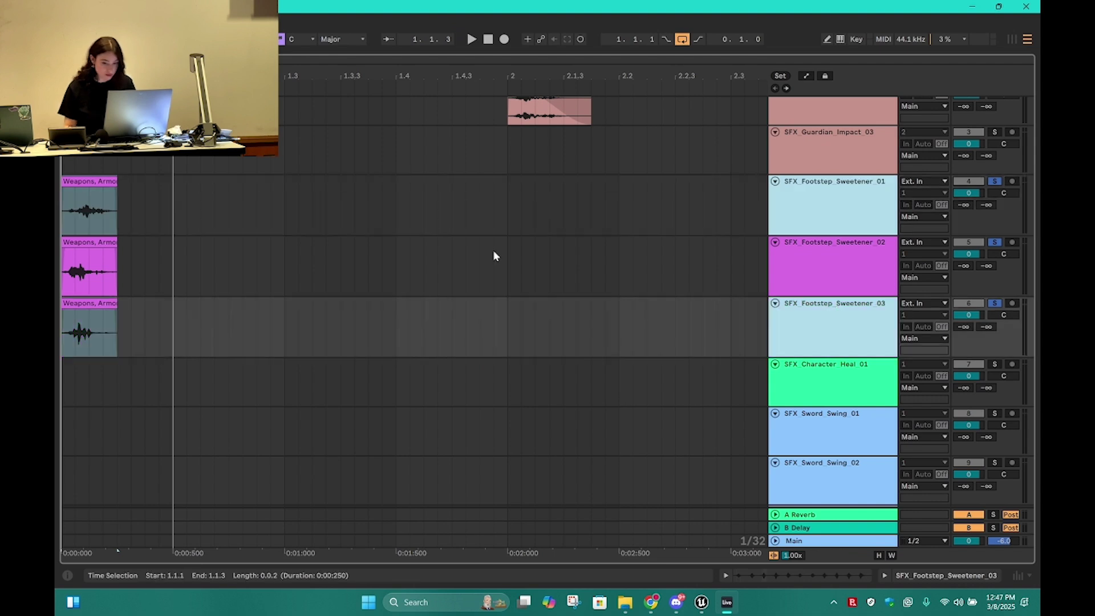
pyautogui.keyDown('ctrl'); pyautogui.click(494, 255); pyautogui.keyUp('ctrl')
pyautogui.hotkey('ctrl', 'shift', 'r')
pyautogui.click(611, 155)
pyautogui.click(625, 188)
pyautogui.click(542, 530)
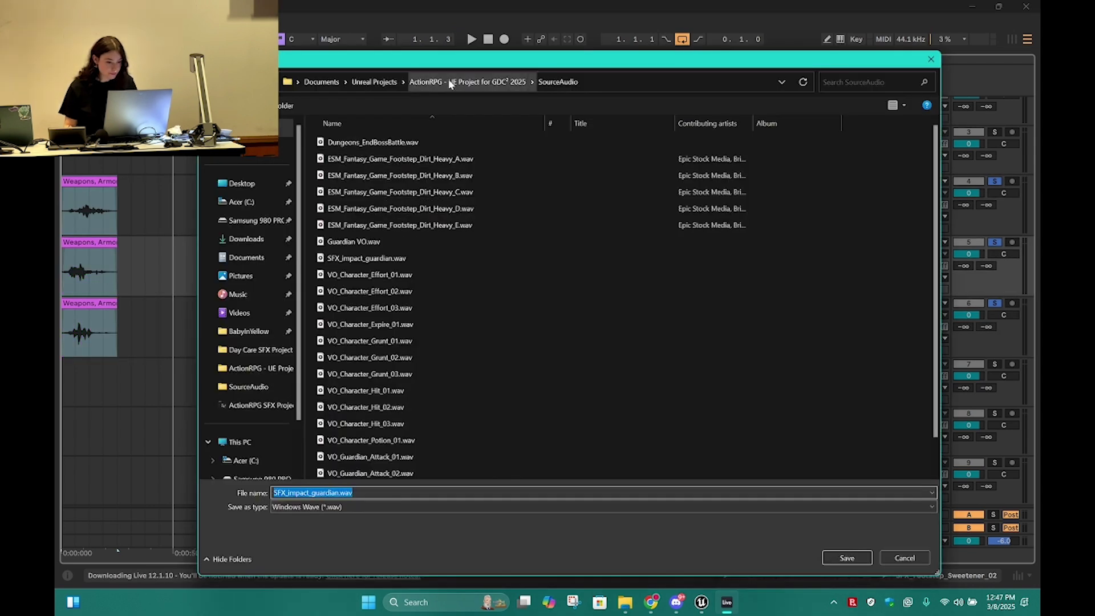
pyautogui.write('sfx_footstep_sweetener')
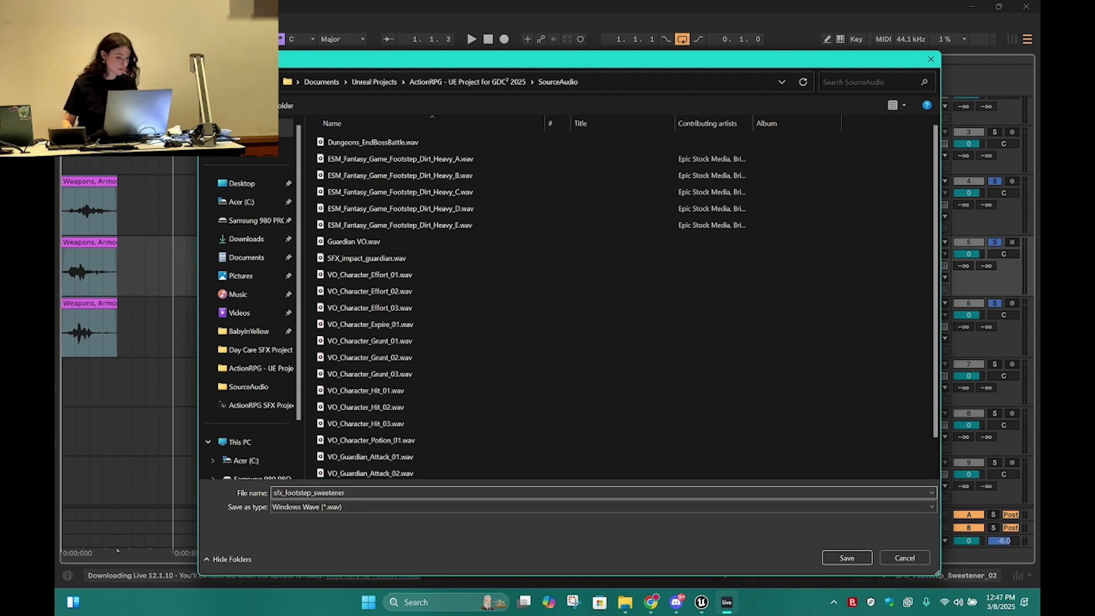
pyautogui.press('Return')
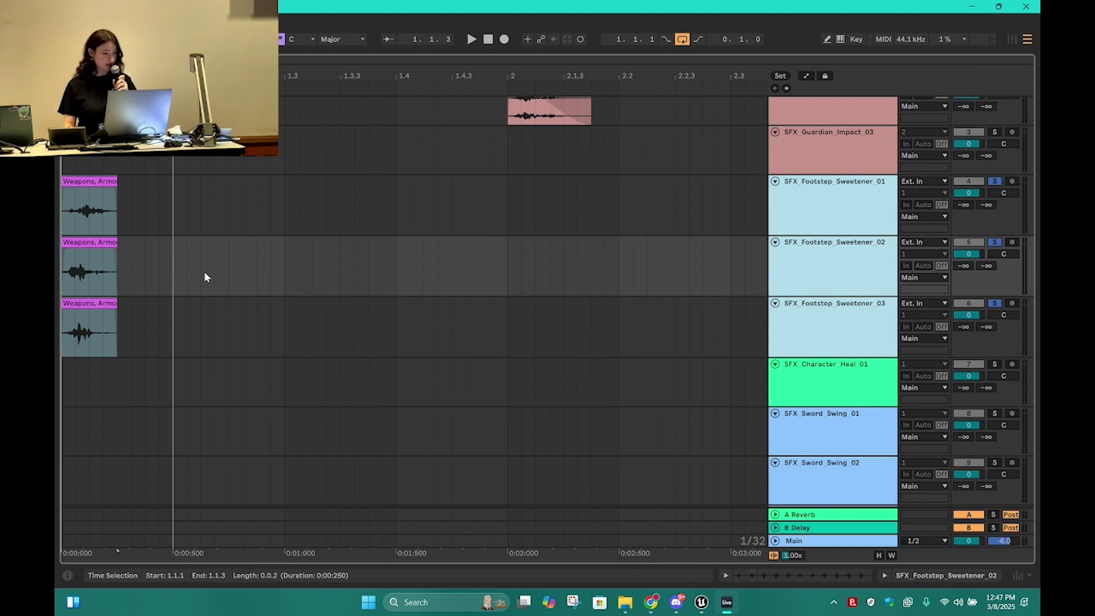
# - Look through the remaining tracks from the footstep sweeteners down to AMB_Cave_01
pyautogui.keyDown('ctrl'); pyautogui.scroll(3, 117, 551); pyautogui.keyUp('ctrl')
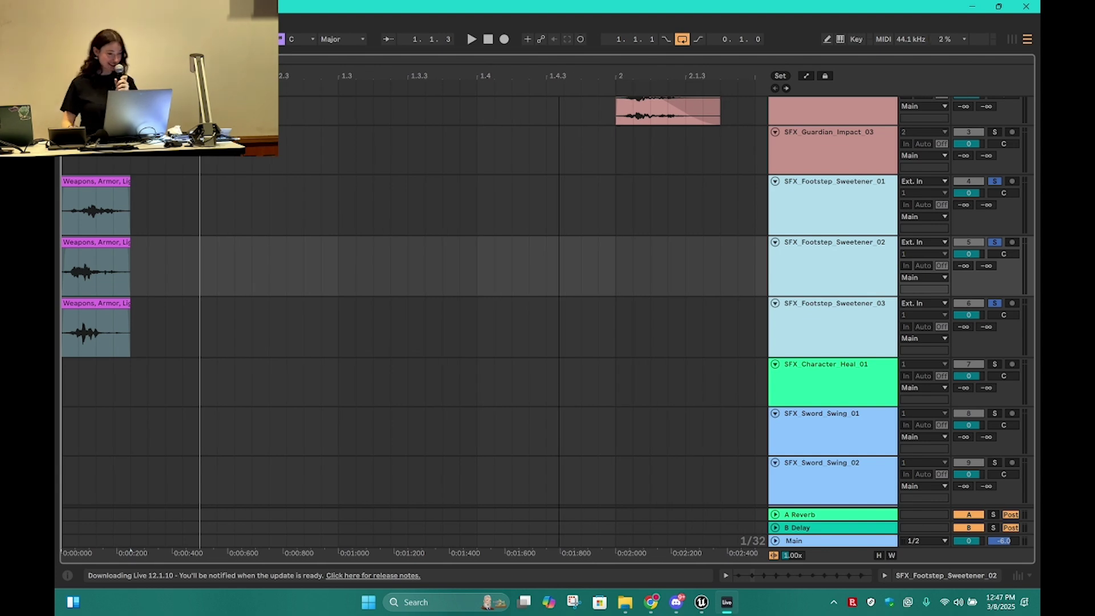
pyautogui.keyDown('ctrl'); pyautogui.scroll(-2, 314, 313); pyautogui.keyUp('ctrl')
pyautogui.scroll(-3, 322, 311)
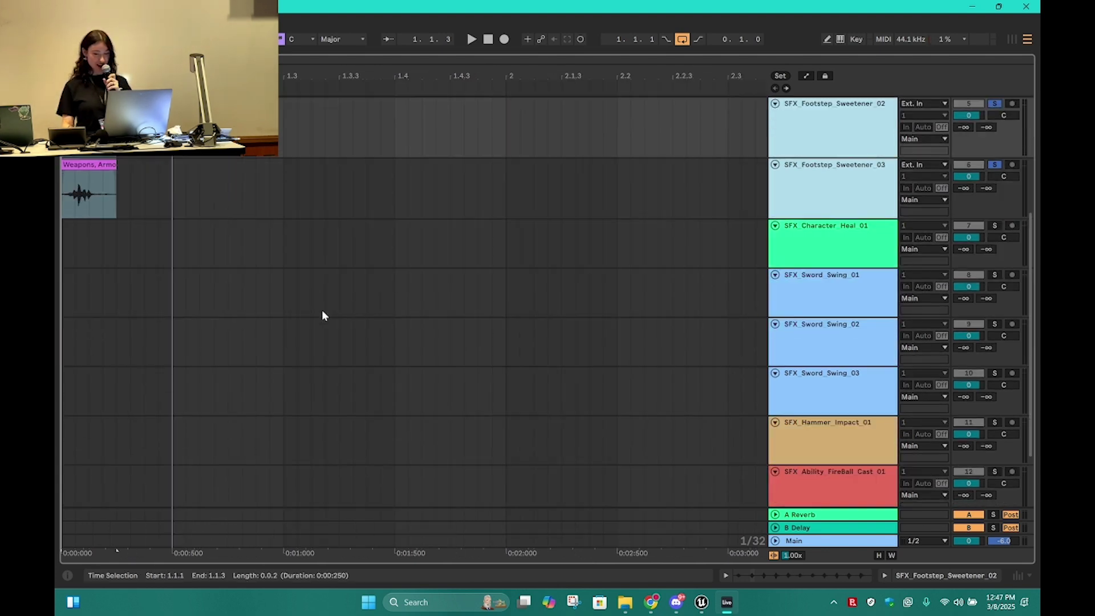
pyautogui.scroll(-1, 323, 311)
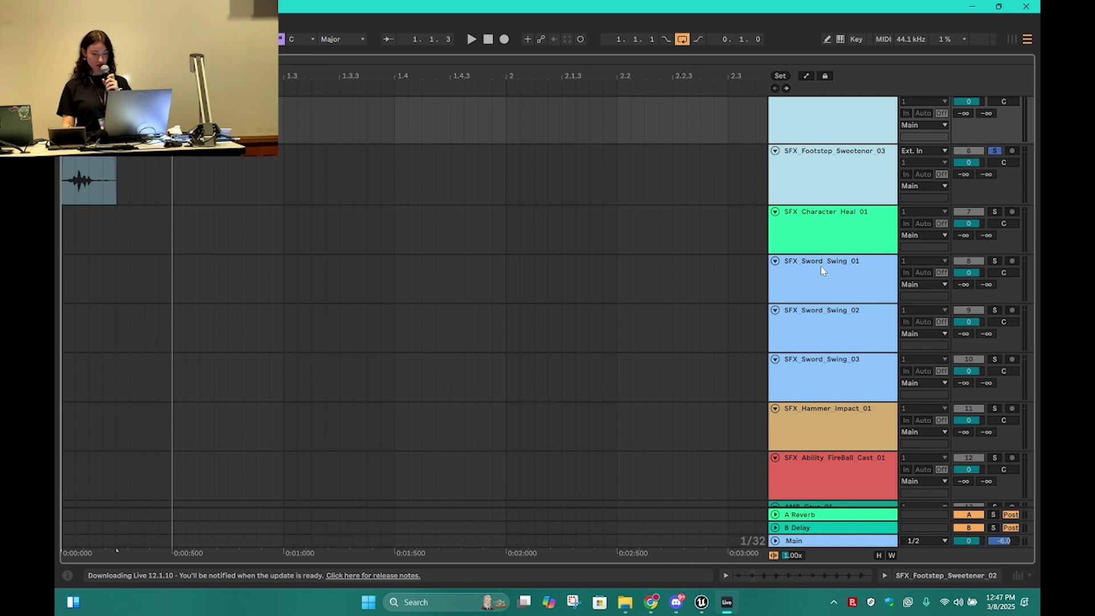
pyautogui.scroll(-3, 821, 270)
pyautogui.scroll(5, 821, 302)
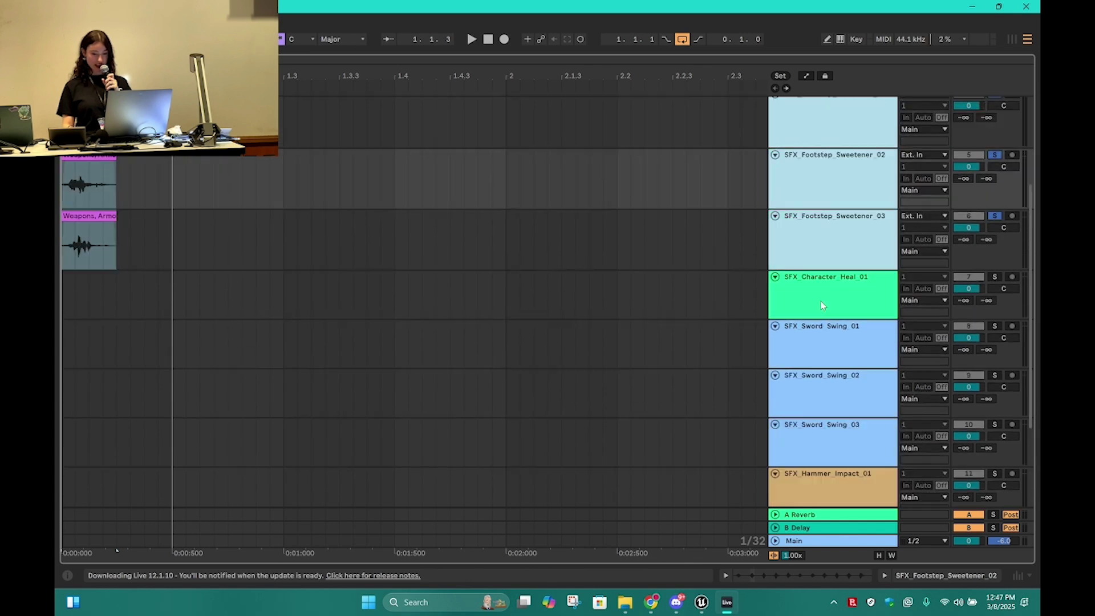
pyautogui.scroll(-5, 821, 301)
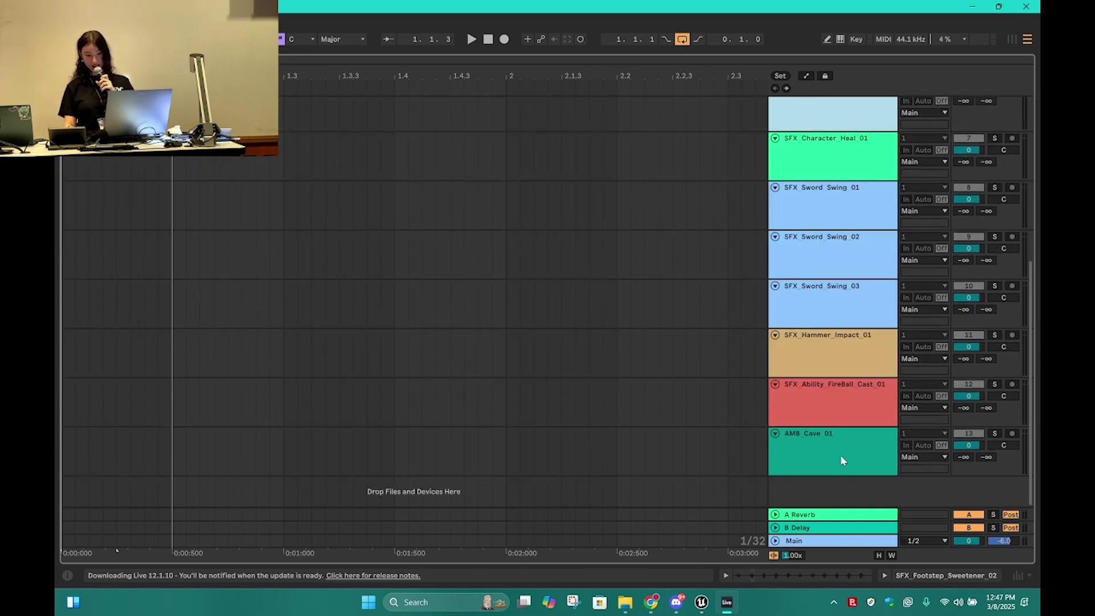
pyautogui.scroll(6, 847, 430)
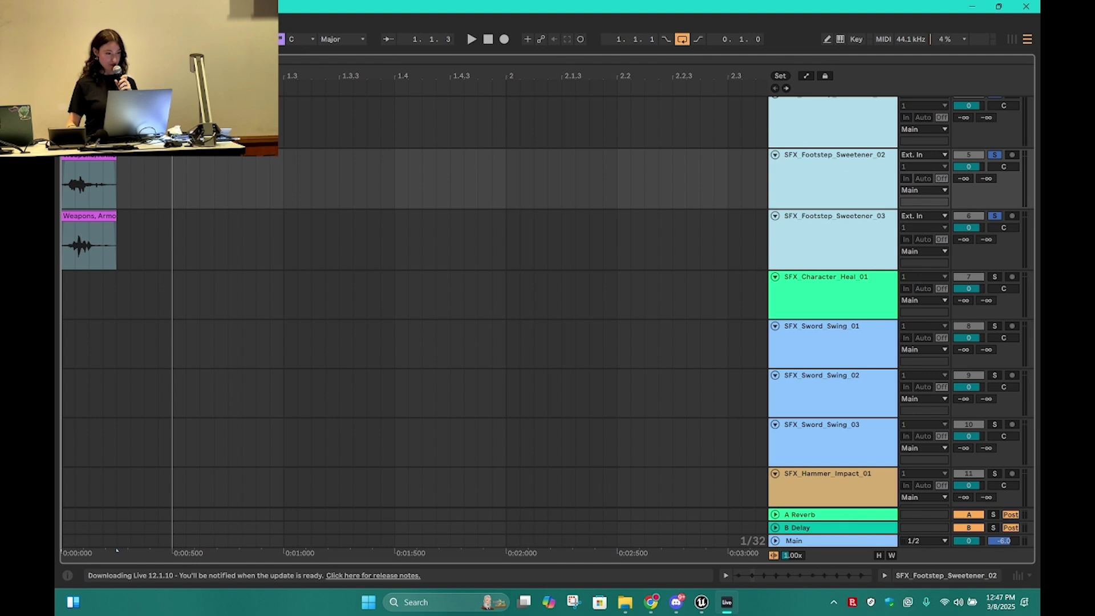
pyautogui.keyDown('ctrl'); pyautogui.scroll(4, 415, 320); pyautogui.keyUp('ctrl')
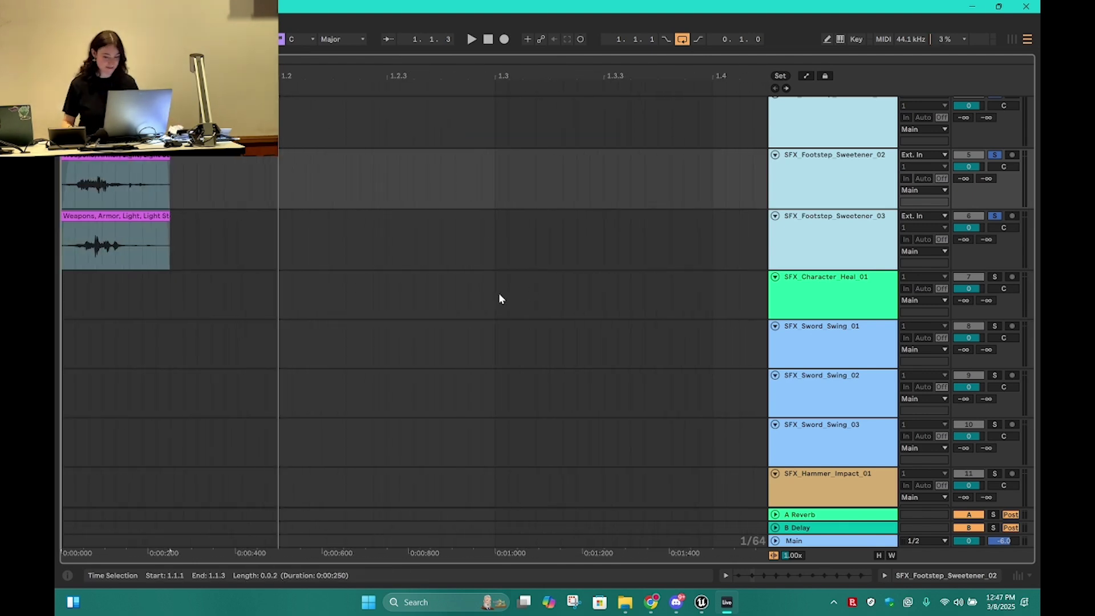
# - Import "Swooshes, Swish, Axe, Battle Axe, Large Object, Swing, Swoosh SND34591 1.wav" from the SoundLibrary folder onto SFX_Sword_Swing_01 at the timeline start
pyautogui.keyDown('ctrl'); pyautogui.scroll(-6, 477, 288); pyautogui.keyUp('ctrl')
pyautogui.scroll(-1, 477, 288)
pyautogui.click(788, 320)
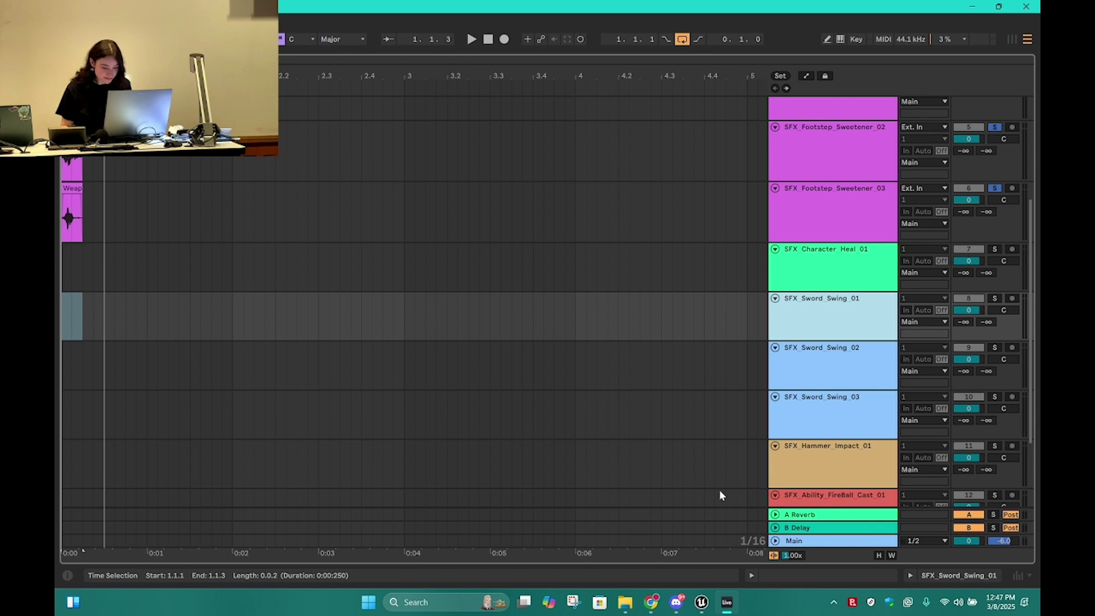
pyautogui.click(624, 602)
pyautogui.click(320, 101)
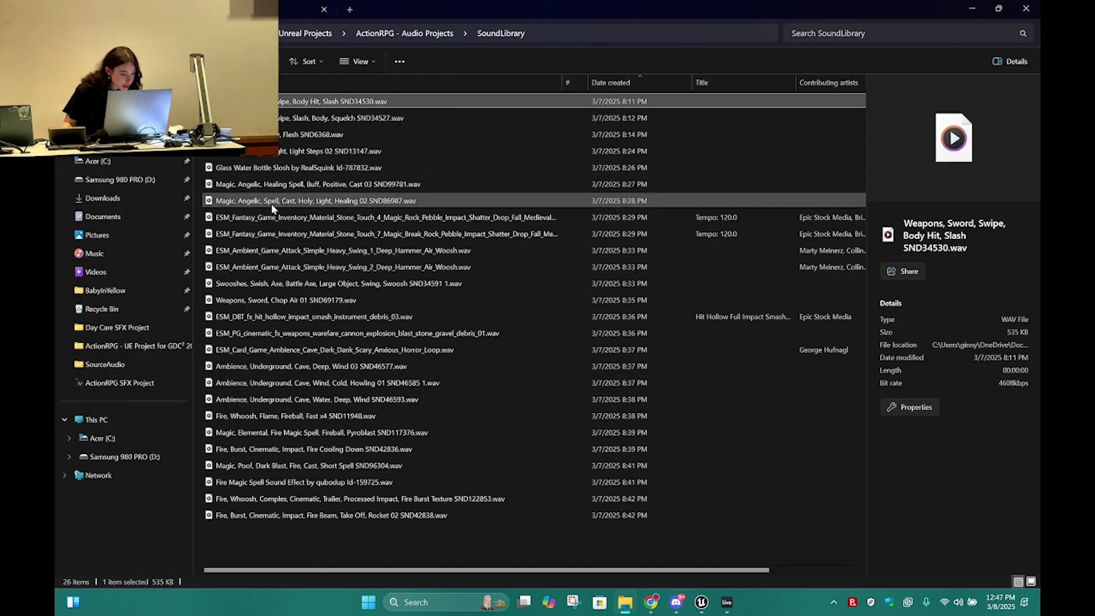
pyautogui.click(269, 283)
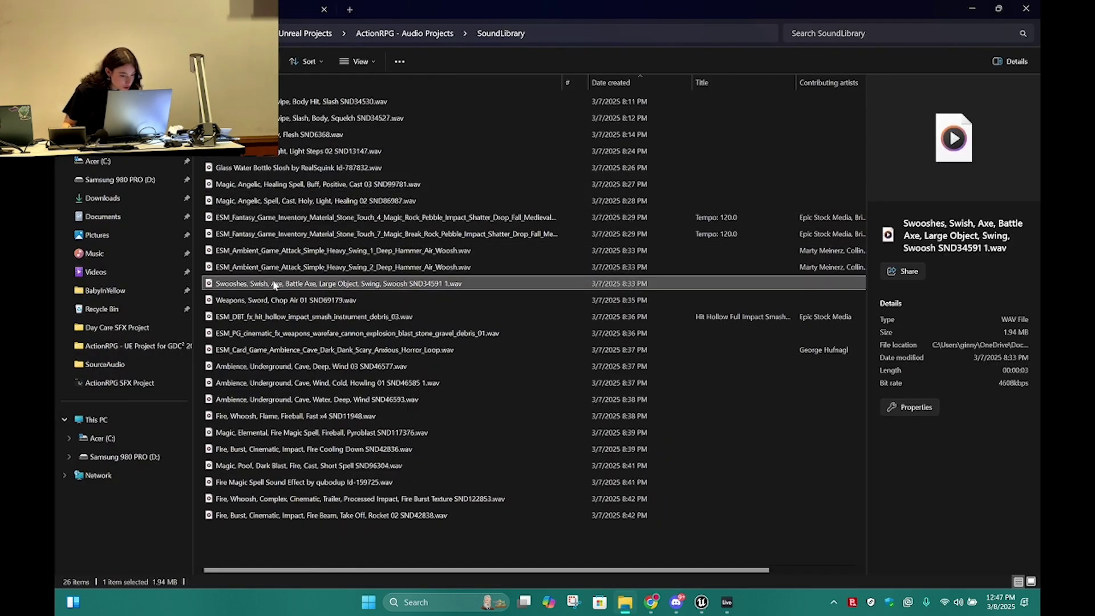
pyautogui.doubleClick(478, 6)
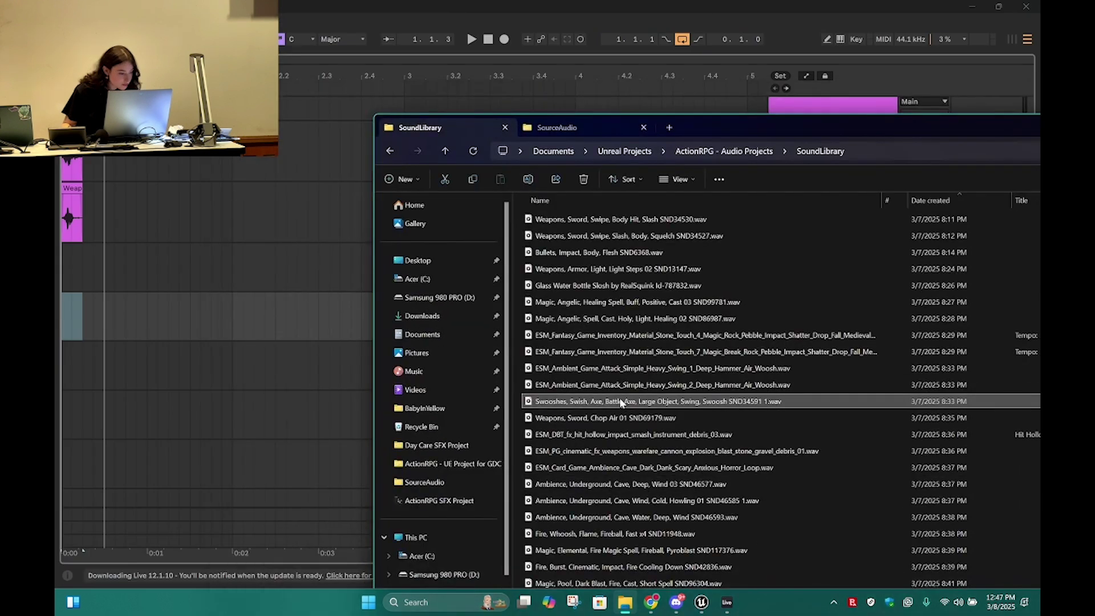
pyautogui.moveTo(904, 125); pyautogui.dragTo(445, 166)
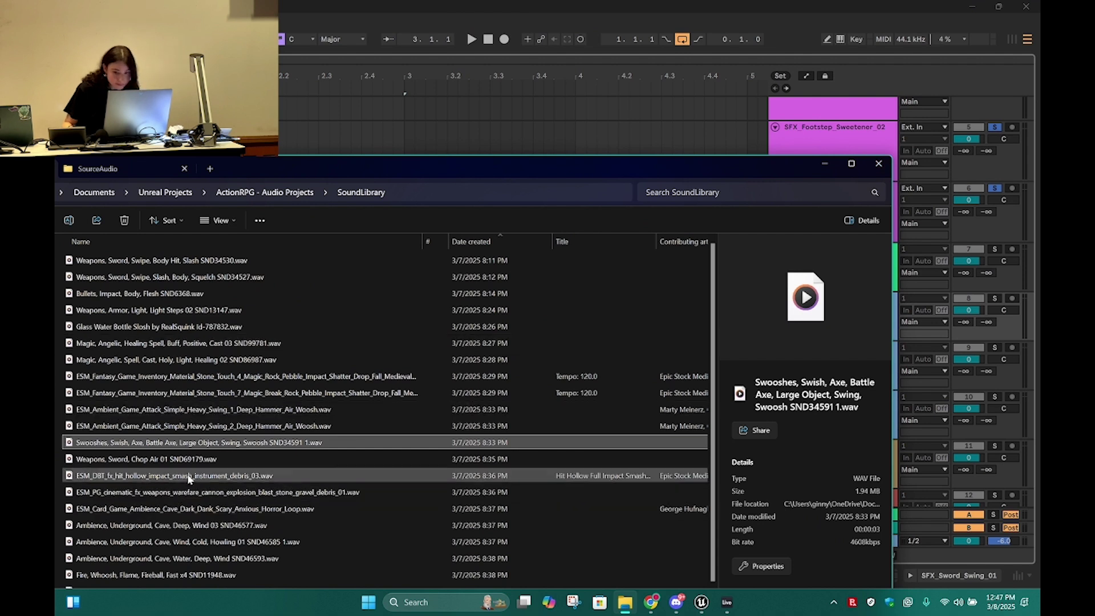
pyautogui.click(879, 164)
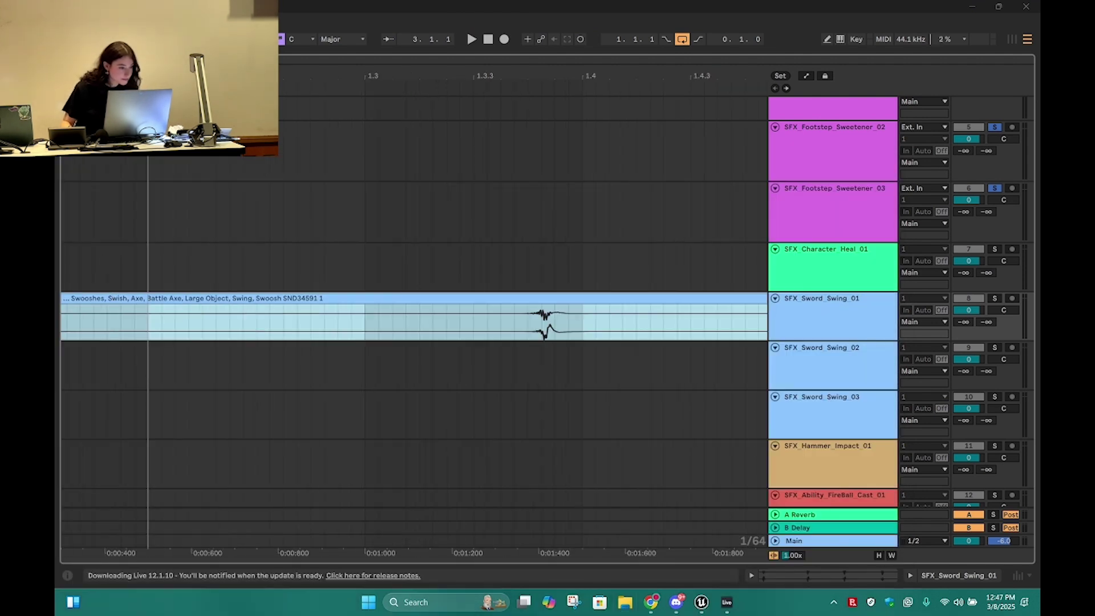
# - Trim the first swoosh on SFX_Sword_Swing_01 by deleting the silence before it and the gap up to the second swoosh
pyautogui.keyDown('ctrl'); pyautogui.scroll(-2, 343, 500); pyautogui.keyUp('ctrl')
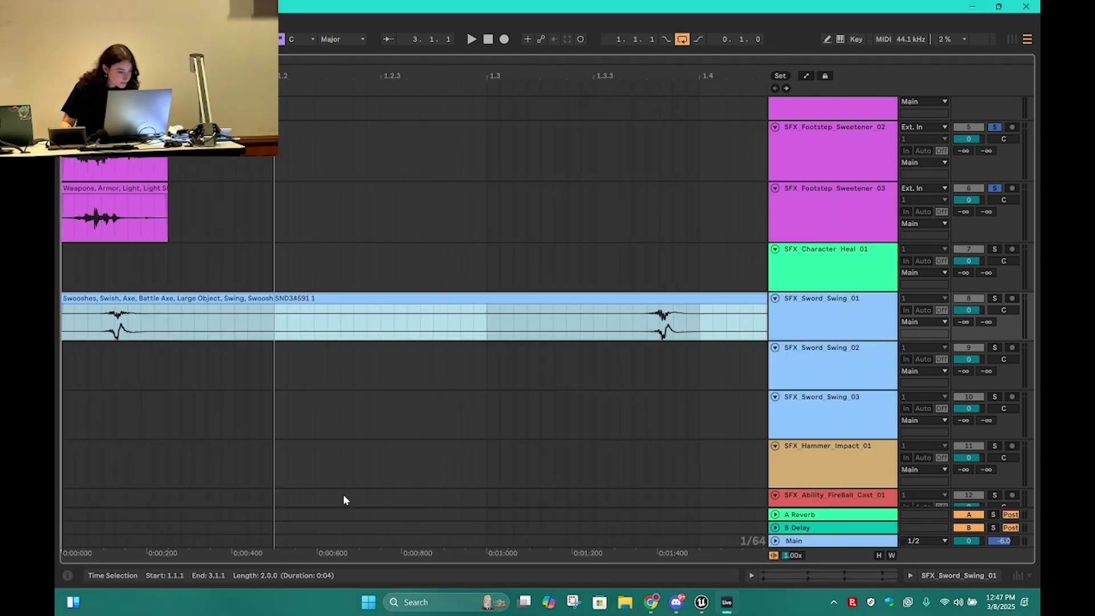
pyautogui.moveTo(102, 319); pyautogui.dragTo(56, 320)
pyautogui.press('Delete')
pyautogui.moveTo(168, 320); pyautogui.dragTo(649, 311)
pyautogui.press('Delete')
# - Place the other two swooshes at the start of SFX_Sword_Swing_02 and 03, deleting the gaps and leftover audio
pyautogui.moveTo(409, 385); pyautogui.dragTo(527, 378)
pyautogui.press('Delete')
pyautogui.moveTo(575, 344); pyautogui.dragTo(110, 404)
pyautogui.moveTo(129, 421); pyautogui.dragTo(488, 423)
pyautogui.press('Delete')
pyautogui.click(537, 396)
pyautogui.press('Delete')
pyautogui.moveTo(126, 296); pyautogui.dragTo(66, 365)
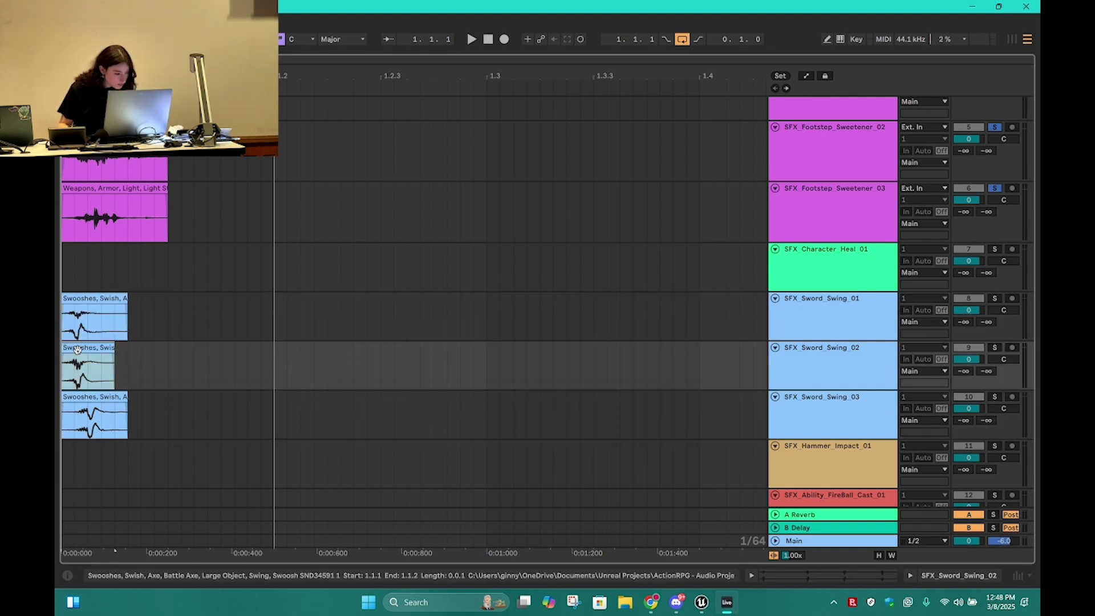
# - Play back and solo each of the three sword swing tracks in turn, and inspect the first swoosh clip's waveform
pyautogui.press('space')
pyautogui.click(994, 298)
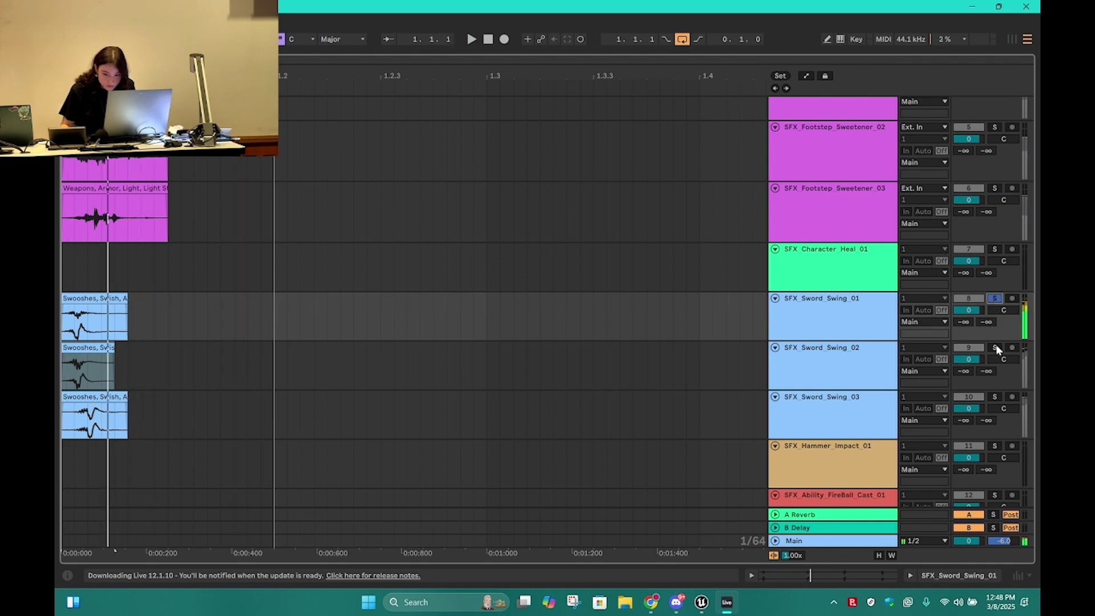
pyautogui.click(995, 347)
pyautogui.click(995, 396)
pyautogui.press('space')
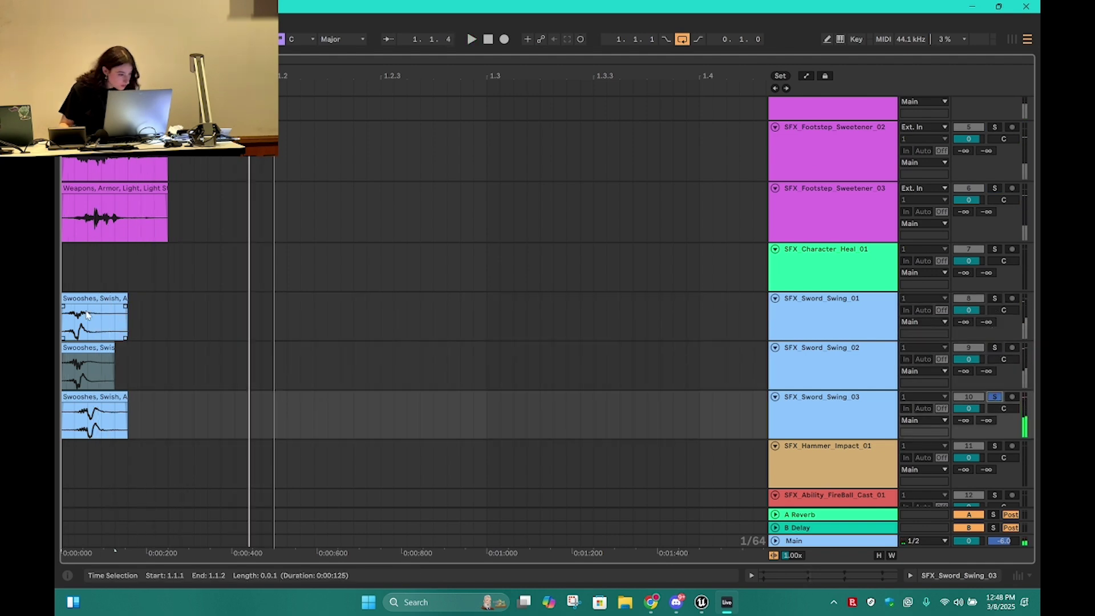
pyautogui.keyDown('ctrl'); pyautogui.scroll(3, 88, 313); pyautogui.keyUp('ctrl')
pyautogui.doubleClick(94, 299)
pyautogui.keyDown('ctrl'); pyautogui.scroll(-1, 279, 326); pyautogui.keyUp('ctrl')
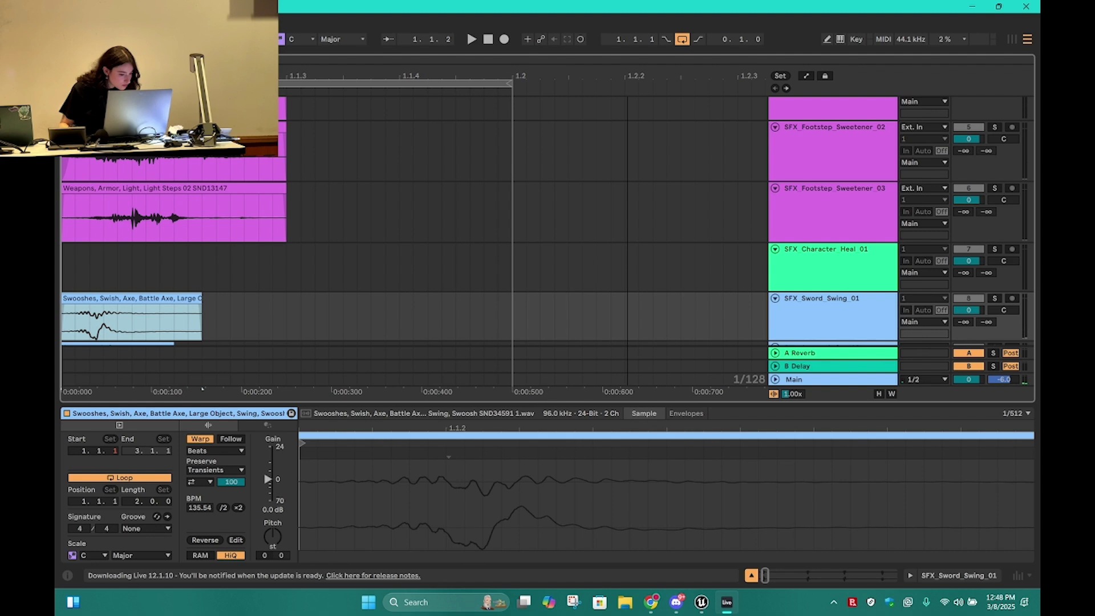
pyautogui.moveTo(433, 420); pyautogui.dragTo(482, 585)
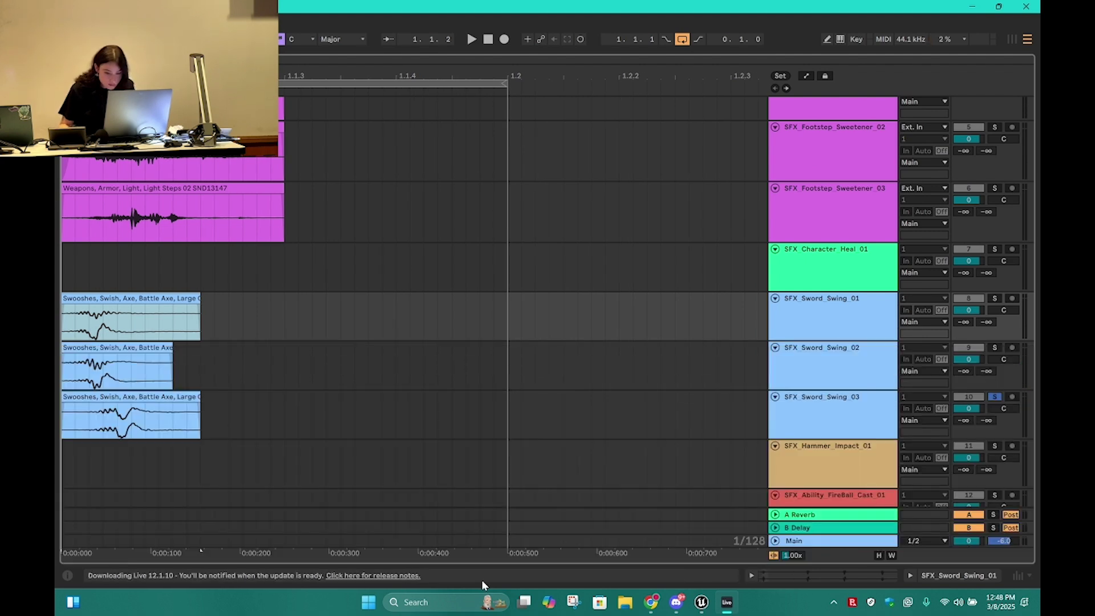
# - Select SFX_Sword_Swing_01 through 03 and solo all three tracks together
pyautogui.click(806, 324)
pyautogui.keyDown('shift'); pyautogui.click(832, 410); pyautogui.keyUp('shift')
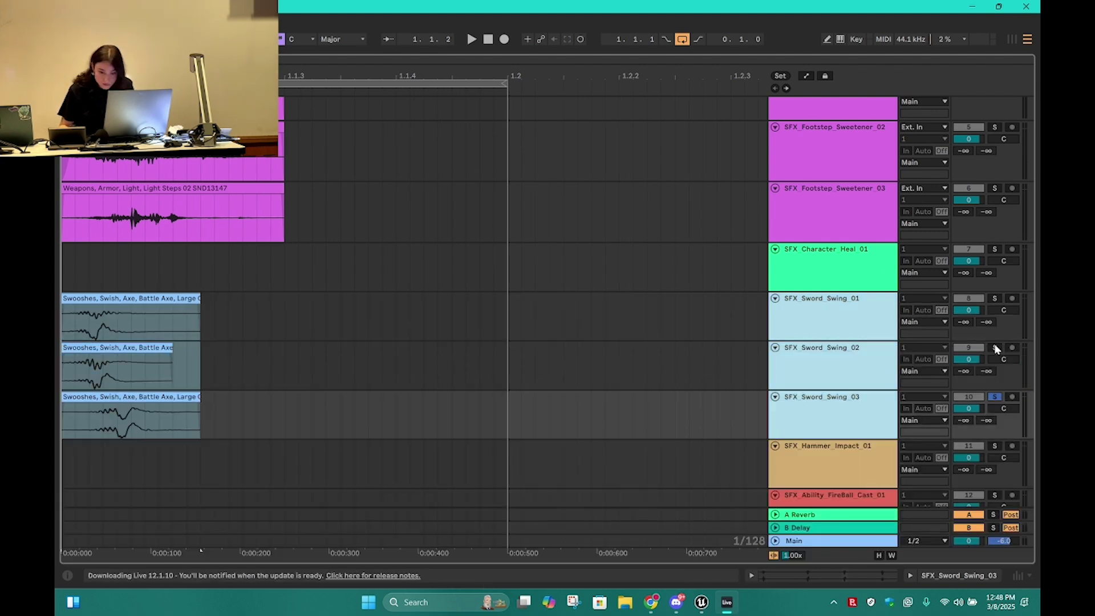
pyautogui.click(994, 299)
# - Export the three selected sword swing tracks to the SourceAudio folder as WAV files, using wav as the file name
pyautogui.hotkey('ctrl', 'shift', 'r')
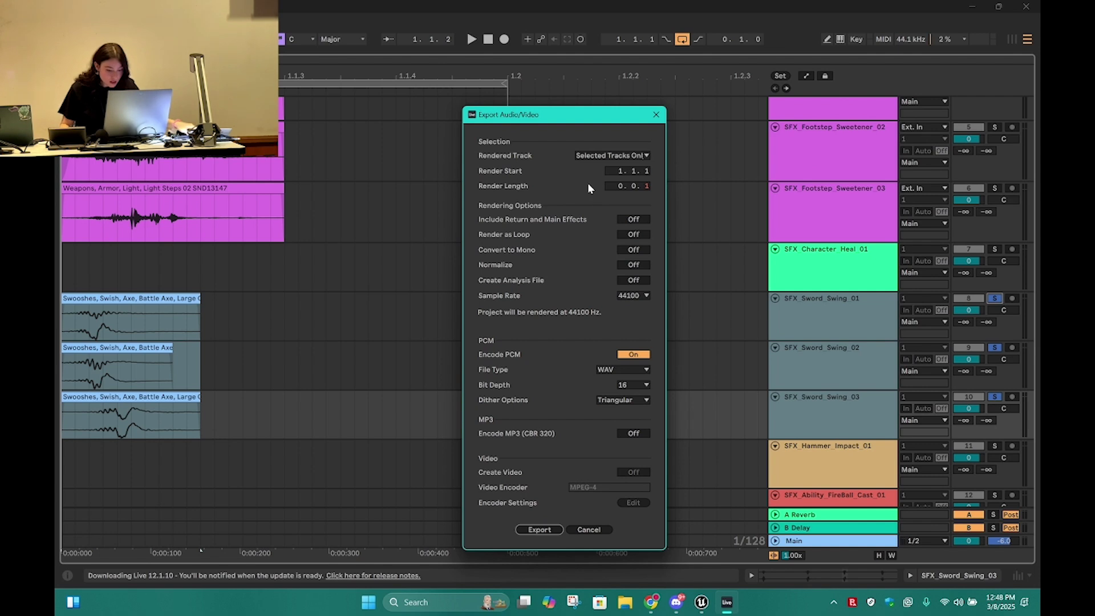
pyautogui.click(537, 530)
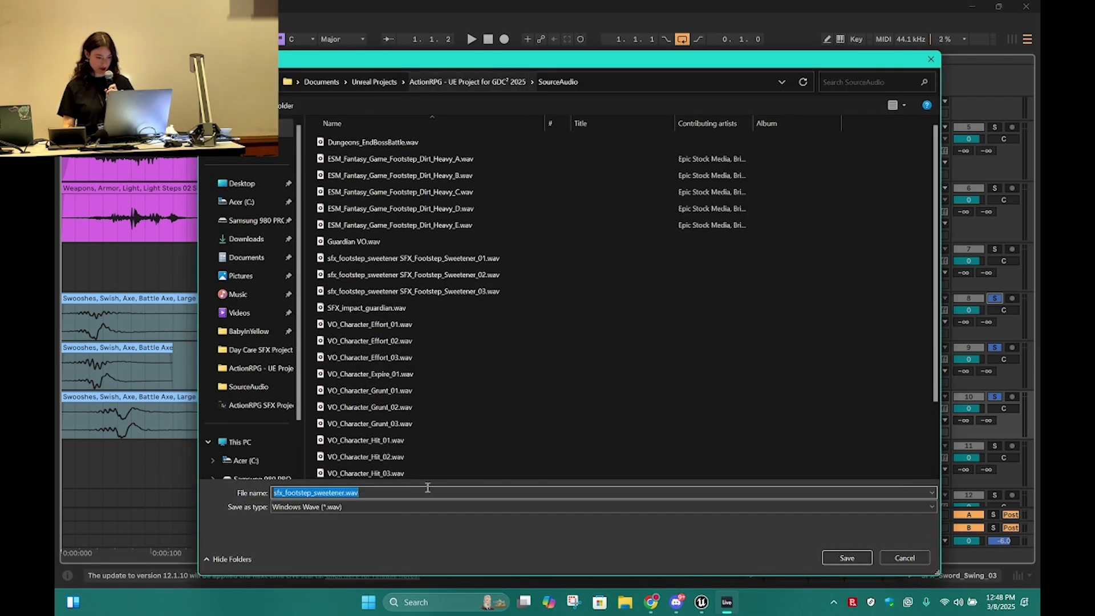
pyautogui.press('BackSpace')
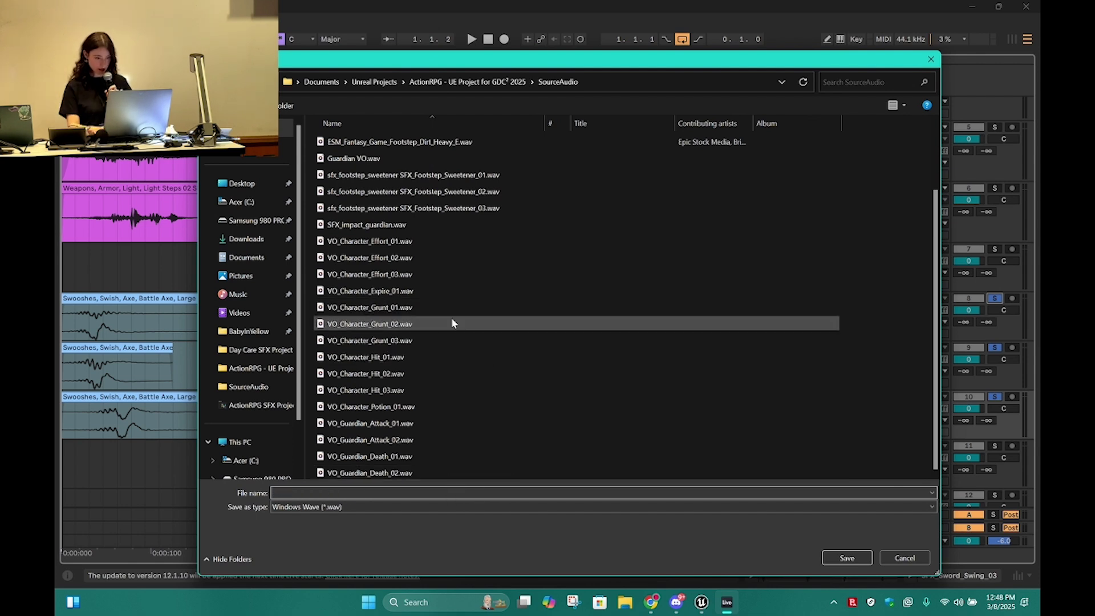
pyautogui.write('SFX')
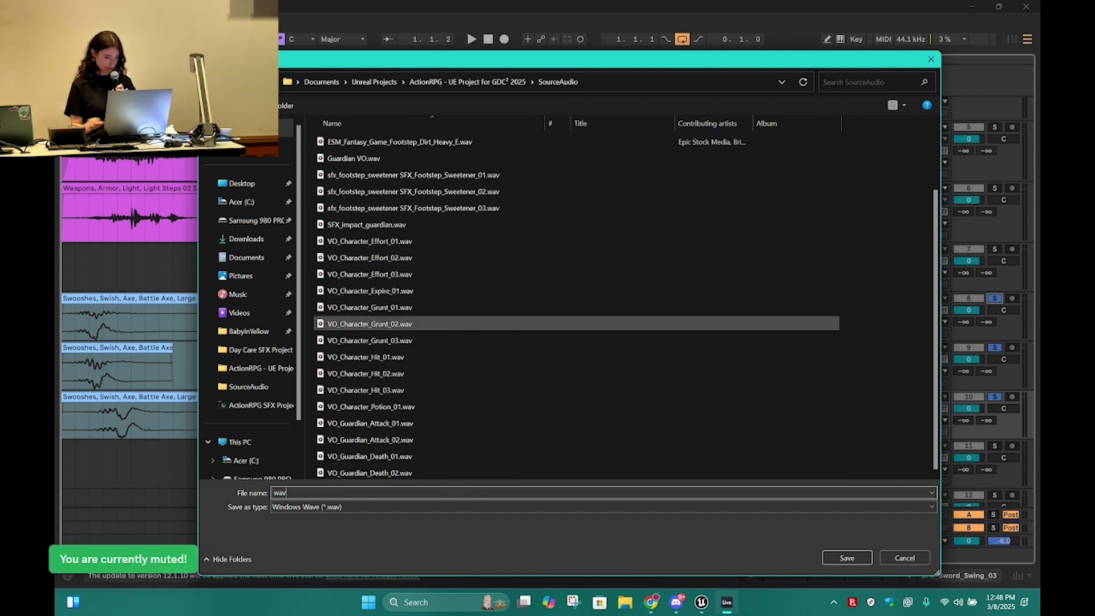
pyautogui.press('Return')
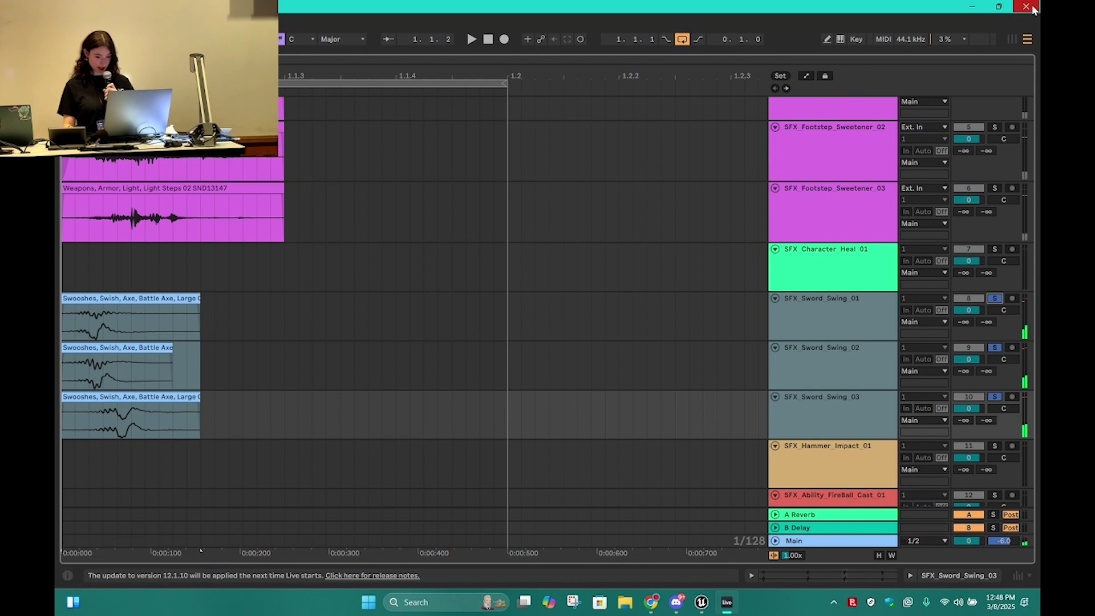
# - Select the AMB_Cave_01 track and cancel closing the project
pyautogui.scroll(-4, 622, 389)
pyautogui.scroll(3, 627, 398)
pyautogui.scroll(-3, 628, 398)
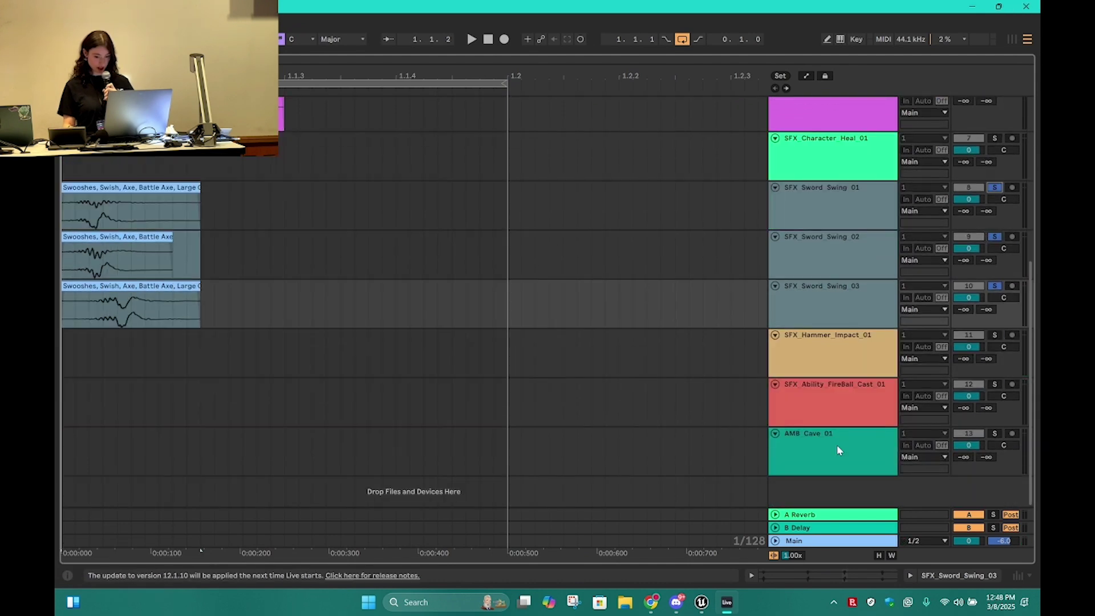
pyautogui.click(845, 434)
pyautogui.click(1027, 6)
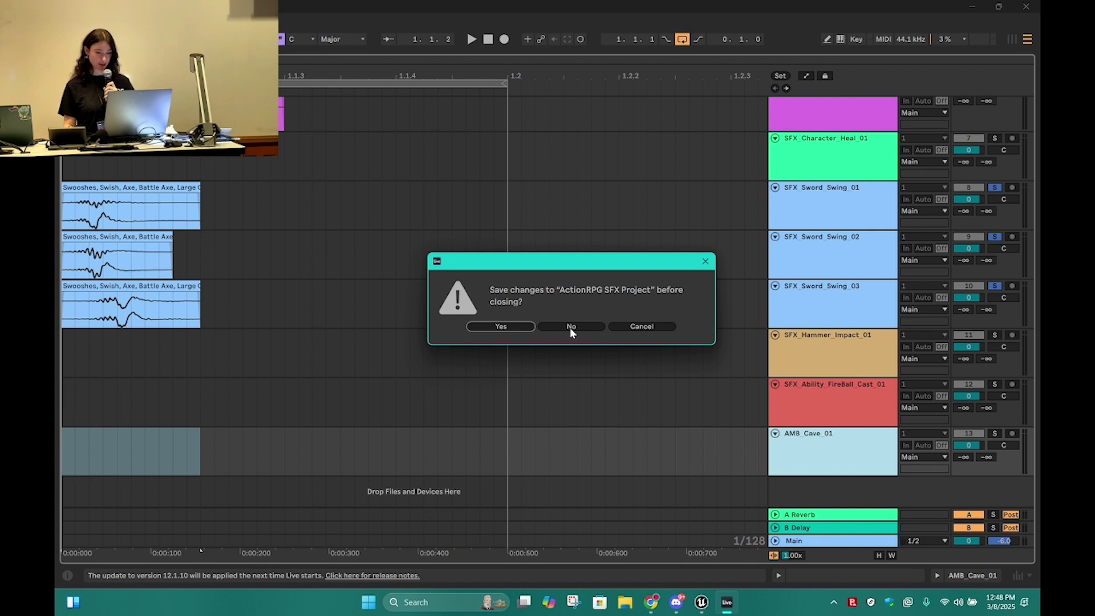
pyautogui.click(642, 327)
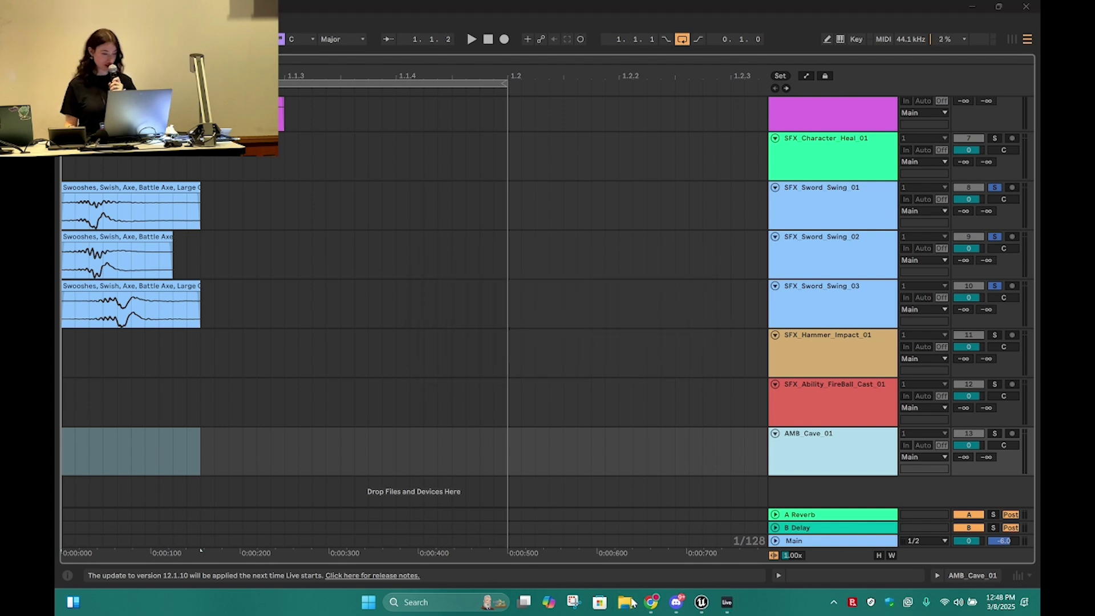
# - Switch to File Explorer and open the SoundLibrary folder in ActionRPG - Audio Projects through the desktop's Unreal Projects shortcut
pyautogui.press('super+e')
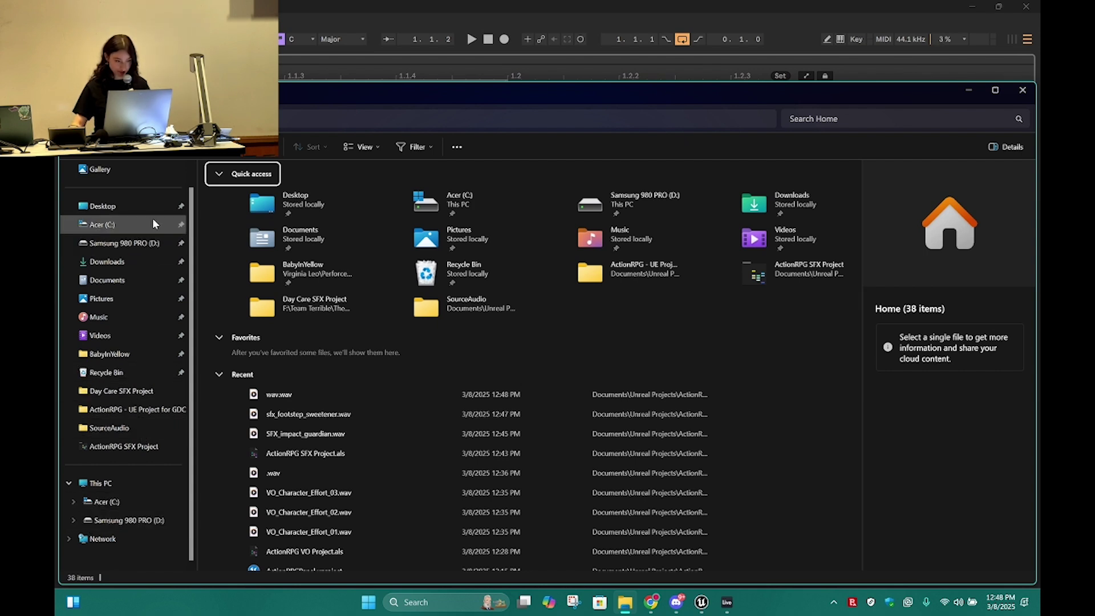
pyautogui.click(126, 208)
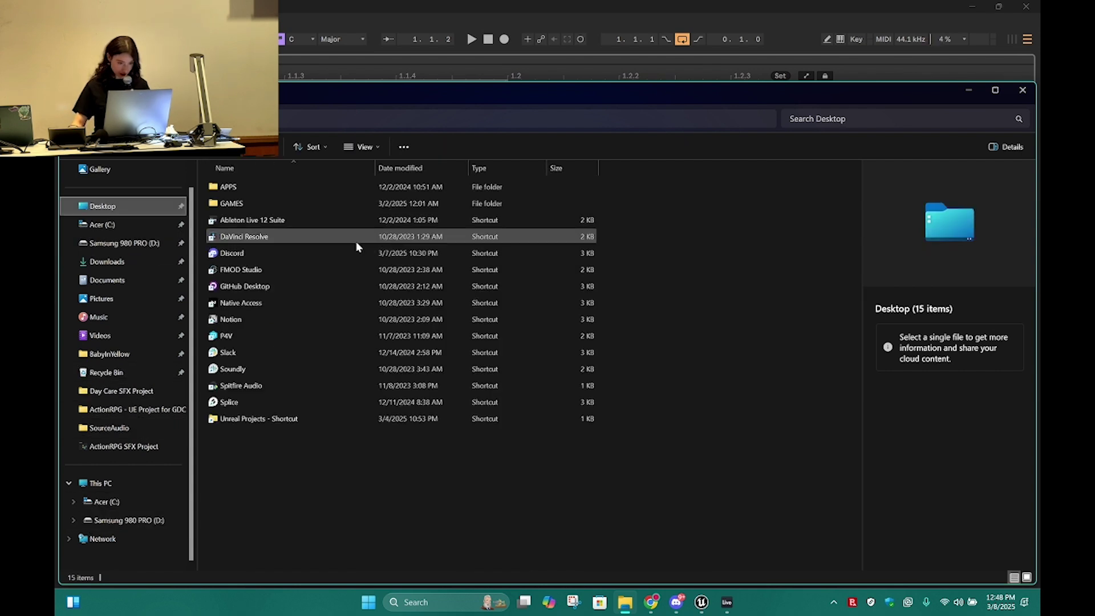
pyautogui.doubleClick(249, 421)
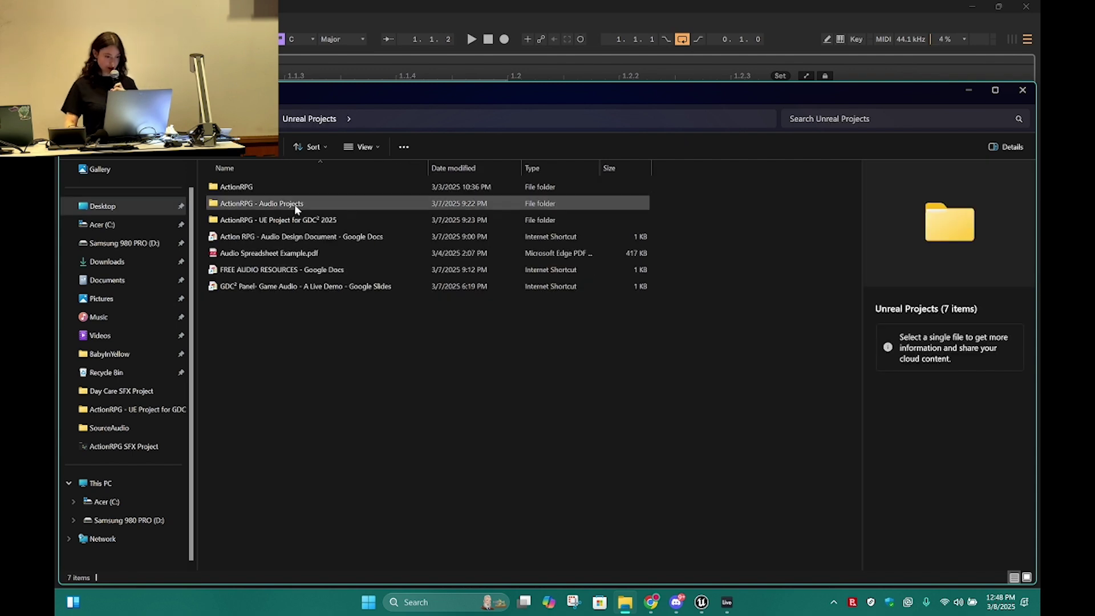
pyautogui.doubleClick(294, 204)
pyautogui.doubleClick(274, 233)
pyautogui.scroll(-1, 322, 386)
pyautogui.moveTo(292, 102); pyautogui.dragTo(298, 61)
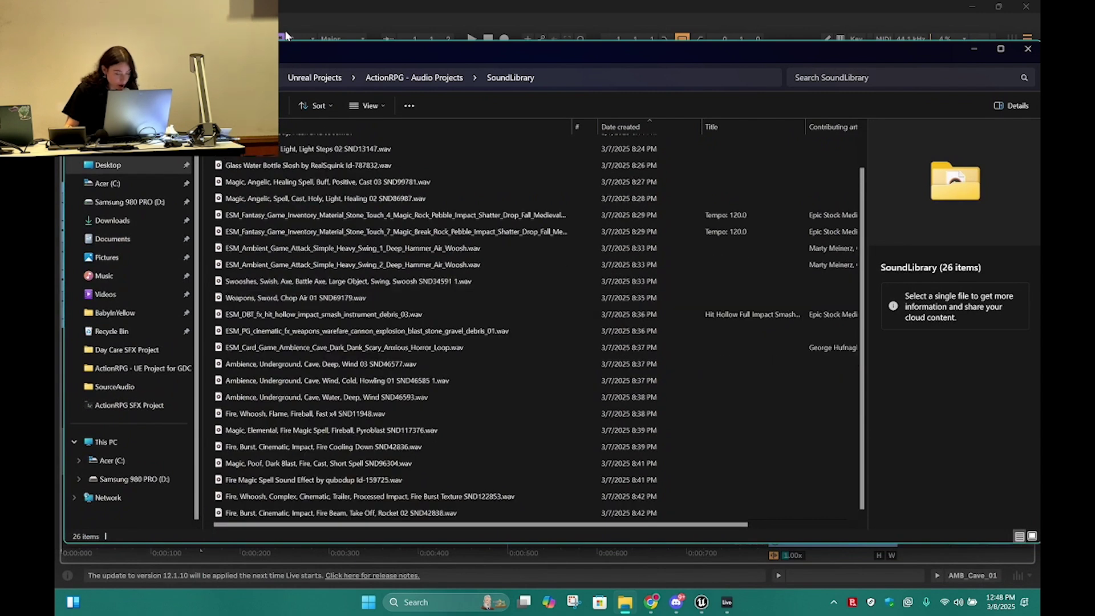
# - Place Ambience, Underground, Cave, Deep, Wind 03 SND46577.wav from the sound library at the start of the AMB_Cave_01 track
pyautogui.moveTo(279, 50); pyautogui.dragTo(638, 64)
pyautogui.click(797, 381)
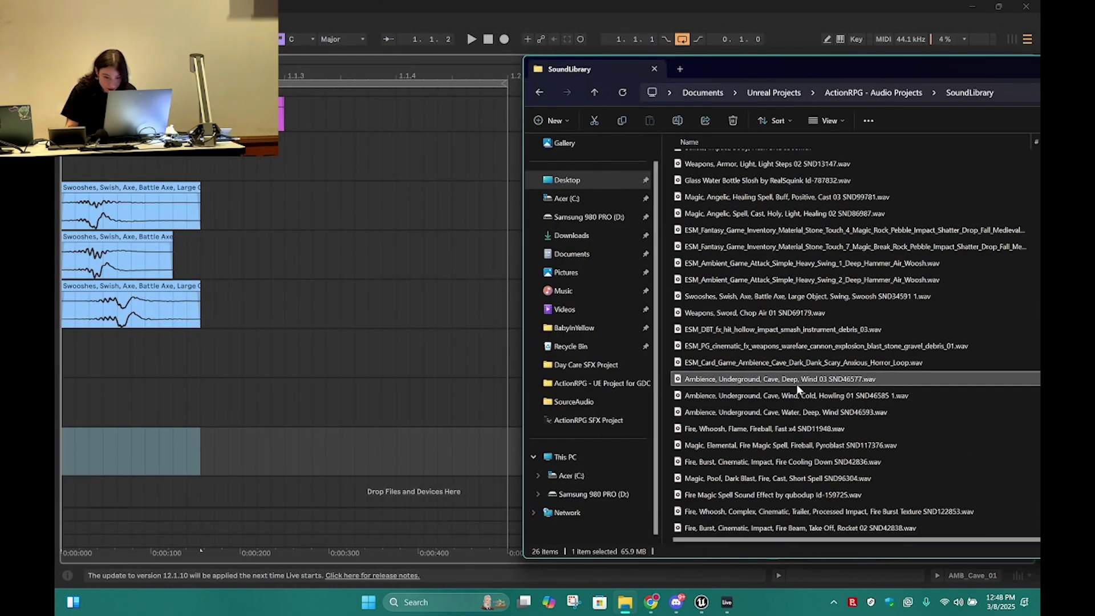
pyautogui.moveTo(805, 381); pyautogui.dragTo(129, 449)
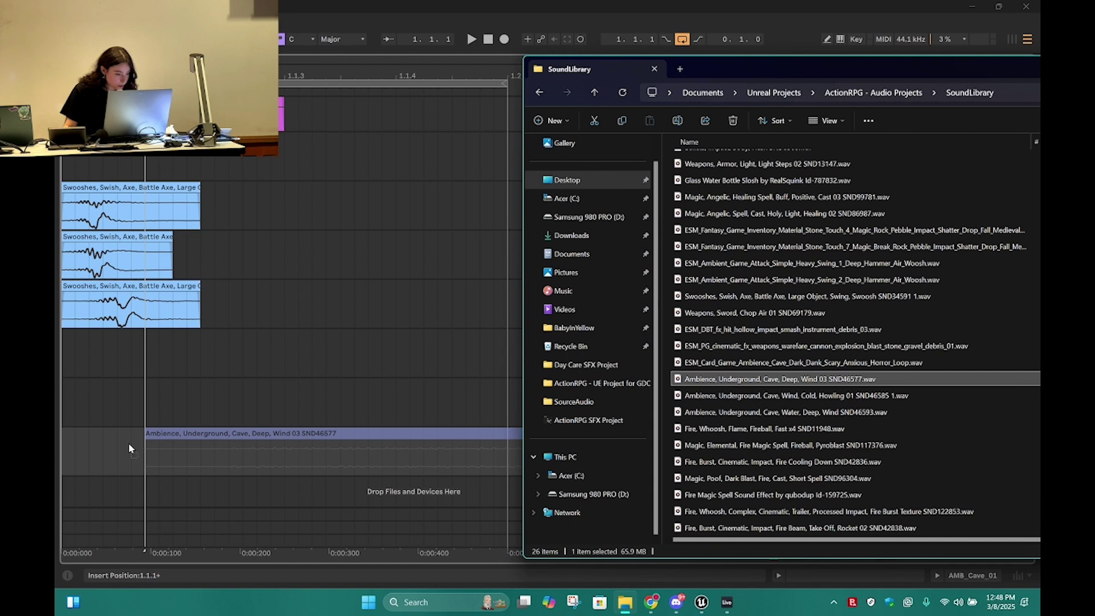
pyautogui.moveTo(982, 65); pyautogui.dragTo(280, 79)
pyautogui.click(152, 359)
pyautogui.click(202, 434)
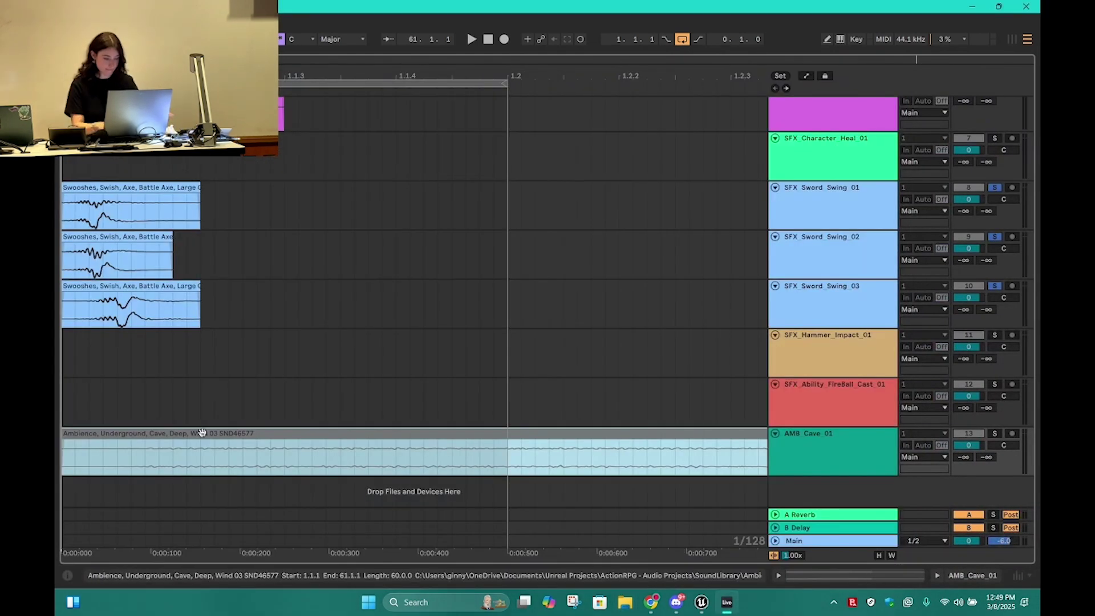
# - Solo the AMB_Cave_01 track and play its cave wind clip with the loop range spanning the whole clip
pyautogui.doubleClick(203, 433)
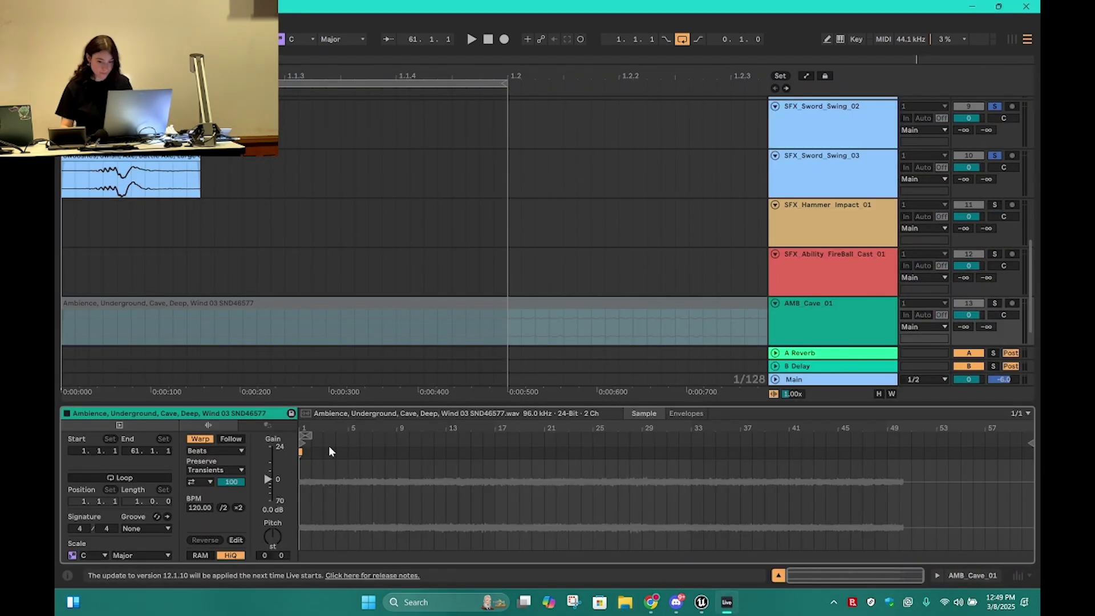
pyautogui.click(994, 304)
pyautogui.click(404, 308)
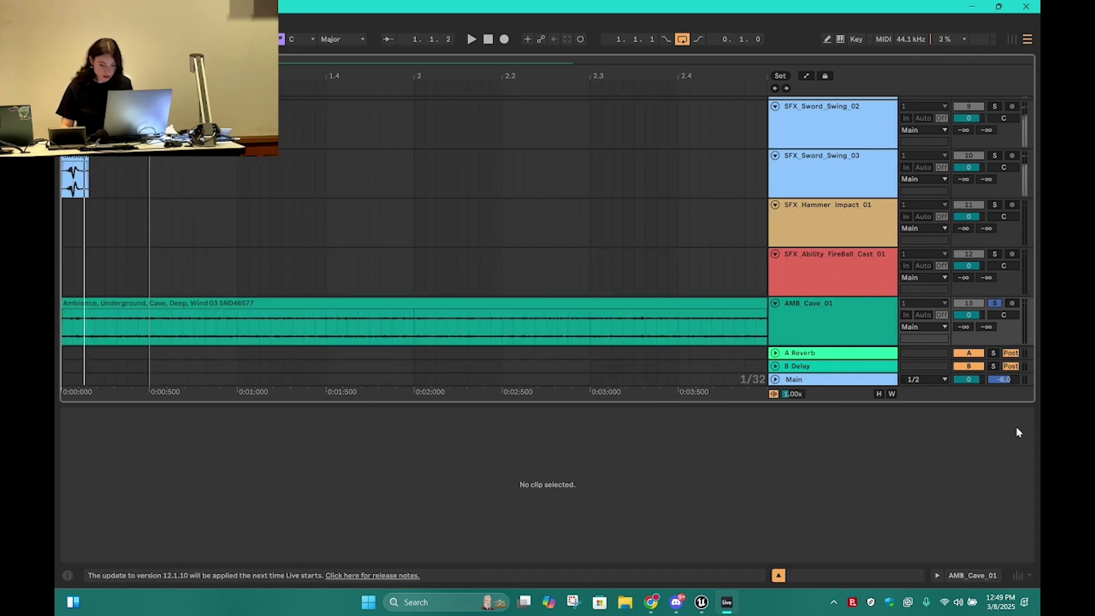
pyautogui.press('space')
pyautogui.click(239, 304)
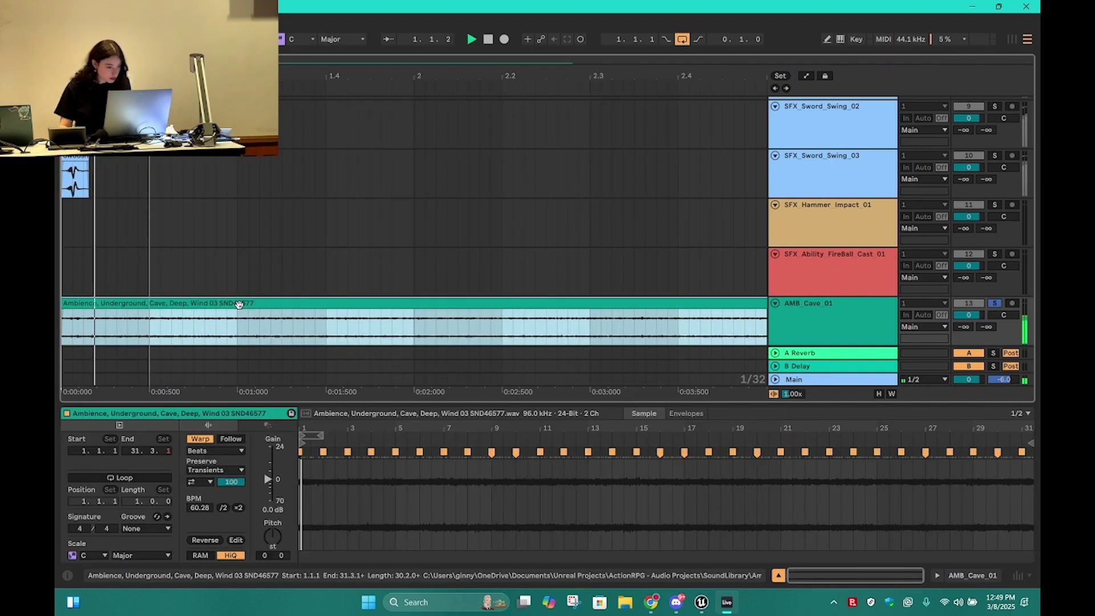
pyautogui.moveTo(415, 328); pyautogui.dragTo(571, 328)
pyautogui.keyDown('ctrl'); pyautogui.scroll(-10, 570, 323); pyautogui.keyUp('ctrl')
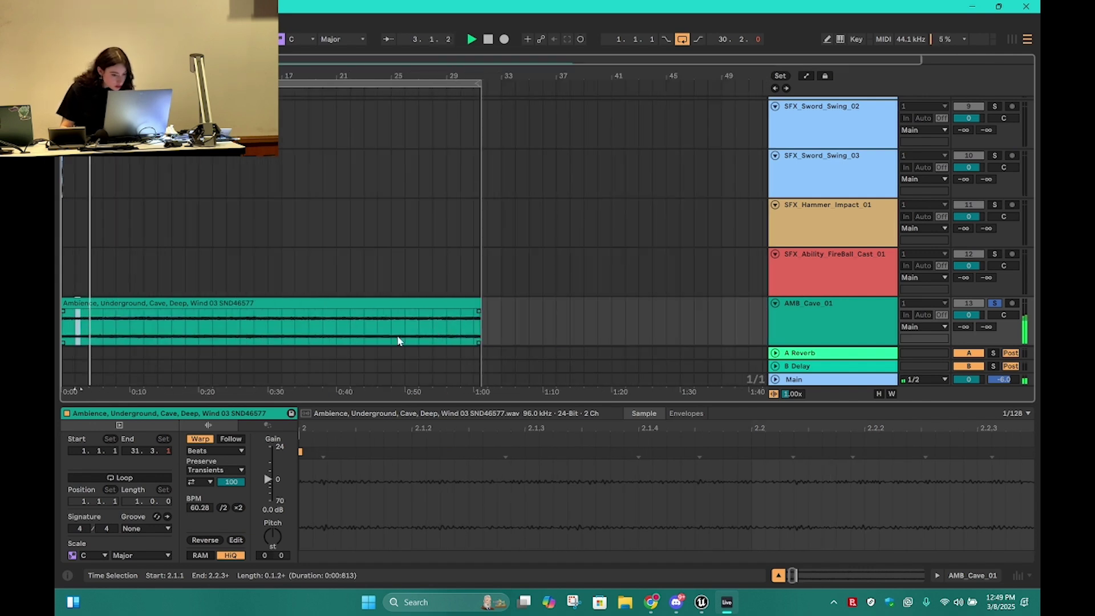
# - Shorten the cave wind clip to 15 bars and fit the loop range to it
pyautogui.moveTo(481, 322); pyautogui.dragTo(267, 322)
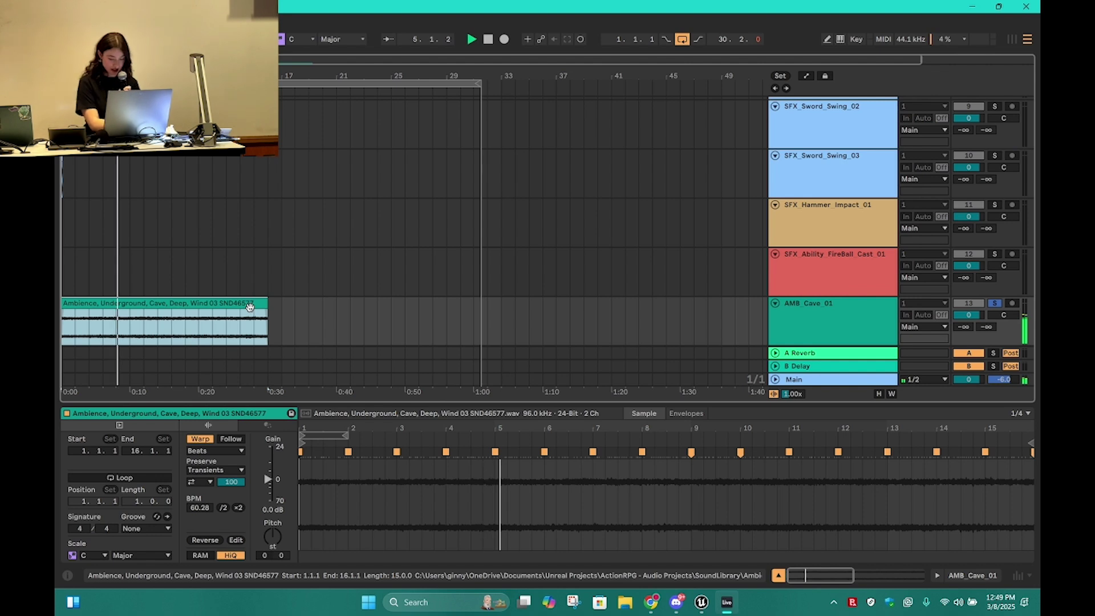
pyautogui.click(249, 308)
pyautogui.hotkey('ctrl', 'l')
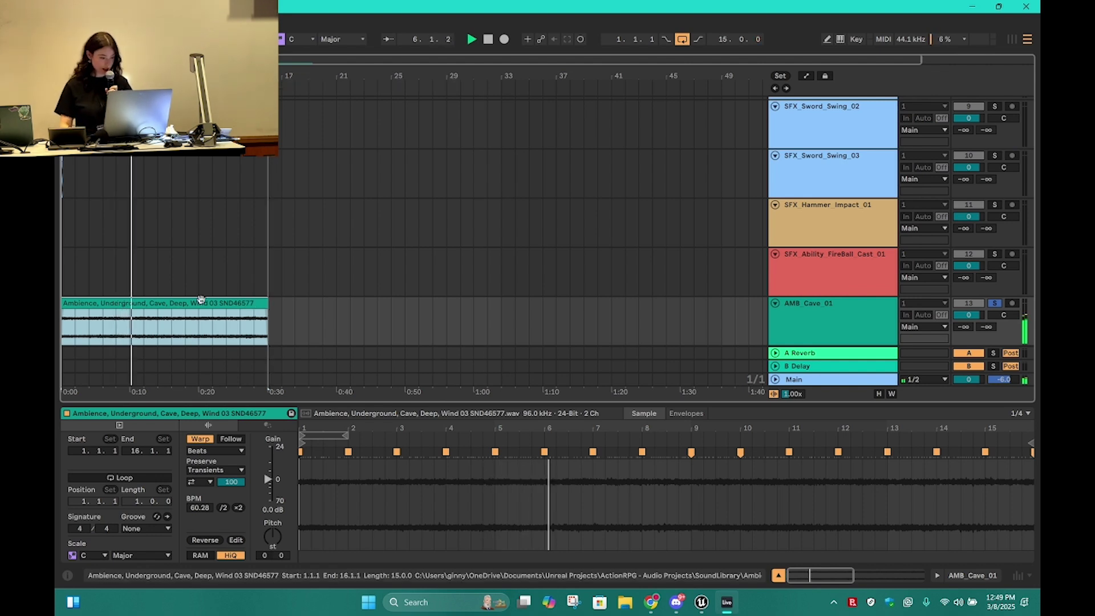
# - Turn off warping for the cave wind clip and trim its end back to bar 16
pyautogui.click(200, 439)
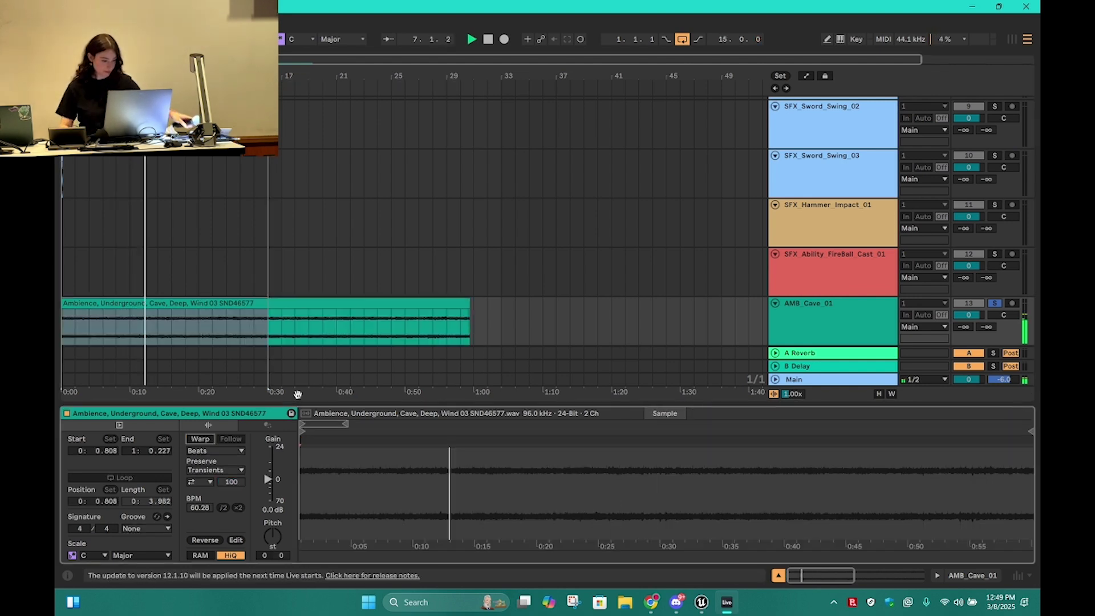
pyautogui.moveTo(469, 323); pyautogui.dragTo(268, 323)
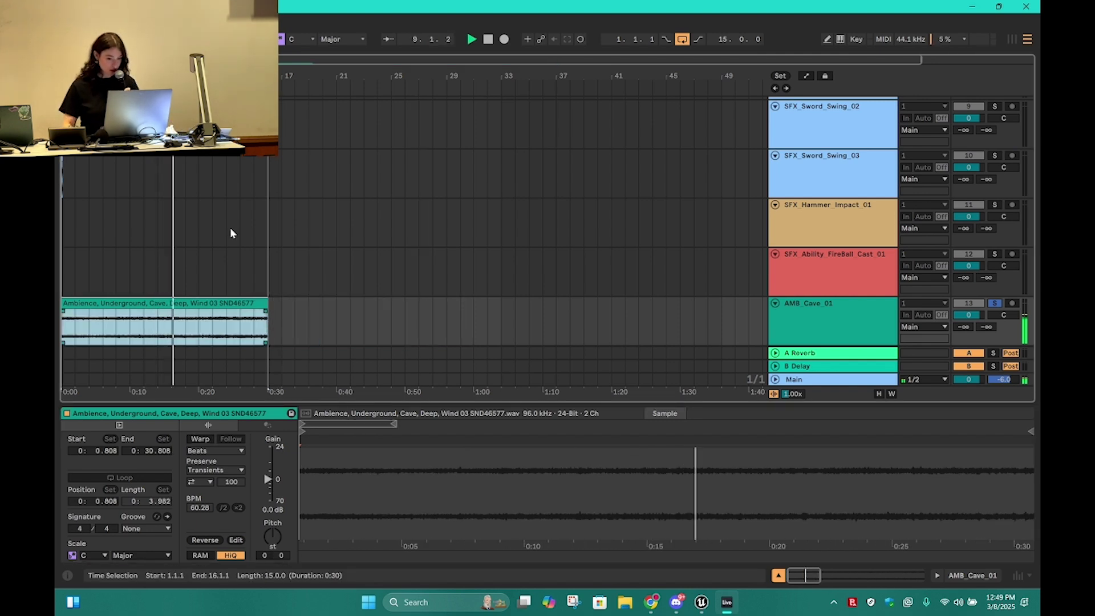
# - Split the cave wind clip near its end and move the cut-off piece, about 4 seconds long, onto a new track below
pyautogui.scroll(-1, 230, 232)
pyautogui.moveTo(558, 404); pyautogui.dragTo(557, 562)
pyautogui.moveTo(133, 75); pyautogui.dragTo(202, 123)
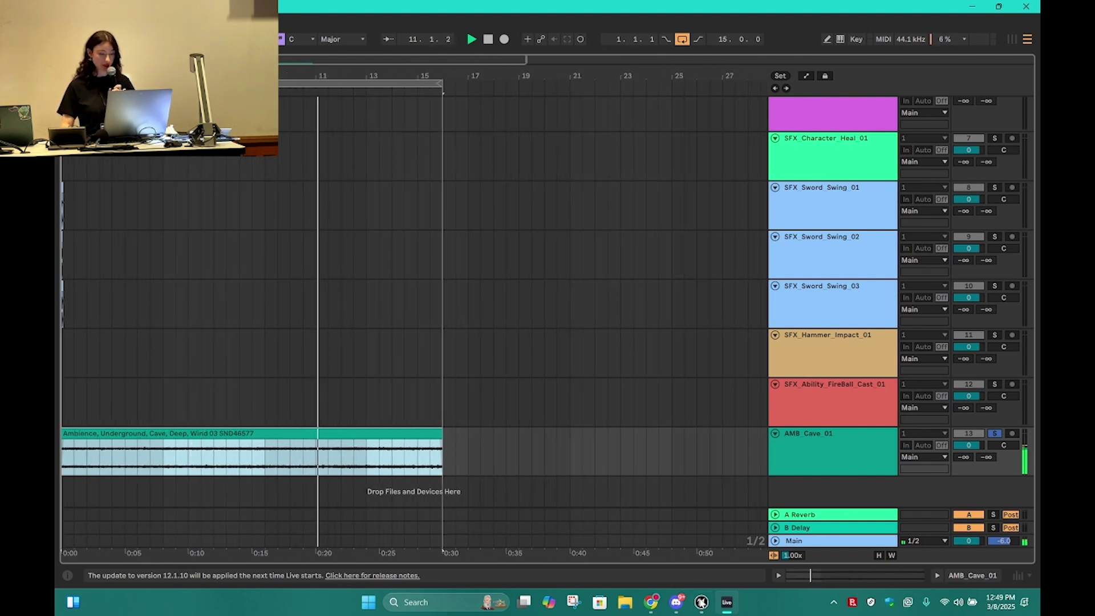
pyautogui.click(429, 406)
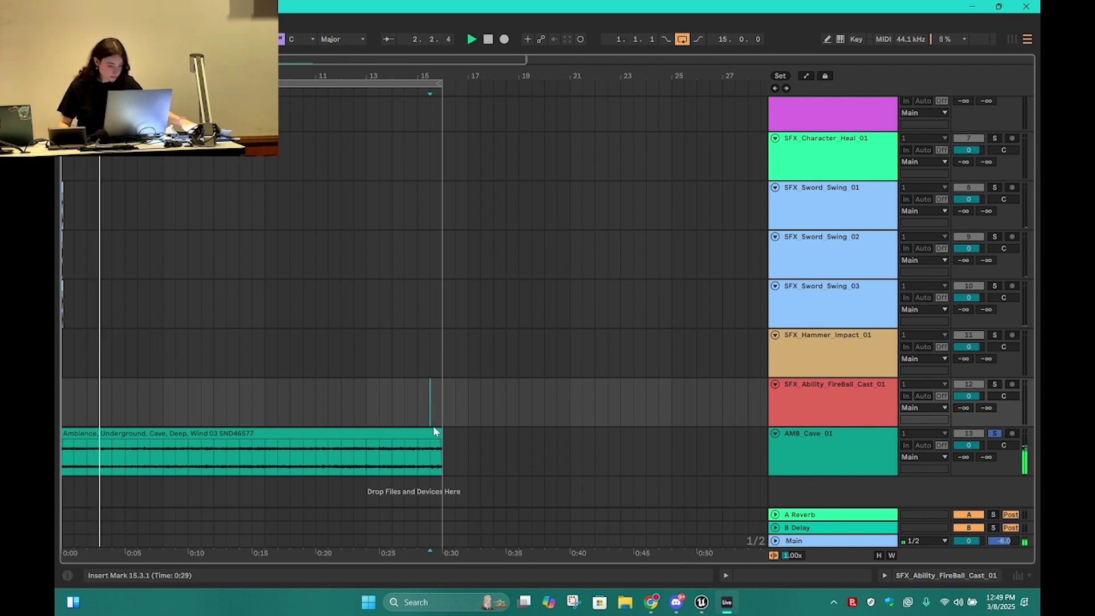
pyautogui.click(395, 456)
pyautogui.hotkey('ctrl', 'e')
pyautogui.moveTo(420, 433); pyautogui.dragTo(478, 433)
pyautogui.keyDown('ctrl'); pyautogui.scroll(-3, 478, 433); pyautogui.keyUp('ctrl')
pyautogui.moveTo(260, 433); pyautogui.dragTo(136, 479)
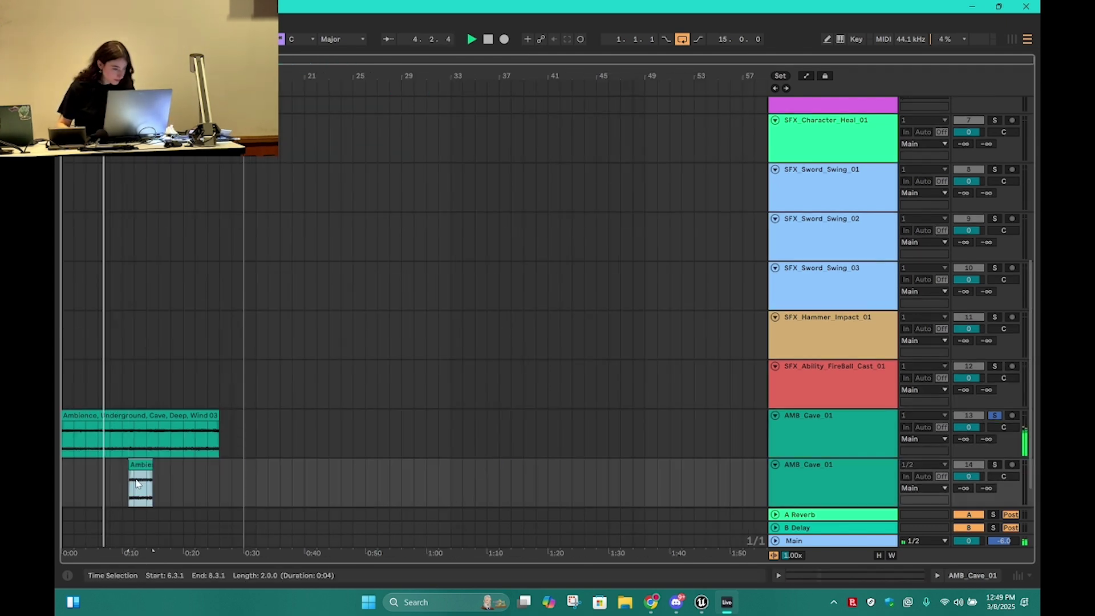
# - Shift the main cave clip to the loop end, place the cut piece at the start before it, and extend a long crossfade between them
pyautogui.keyDown('ctrl'); pyautogui.scroll(2, 220, 447); pyautogui.keyUp('ctrl')
pyautogui.keyDown('ctrl'); pyautogui.scroll(2, 215, 414); pyautogui.keyUp('ctrl')
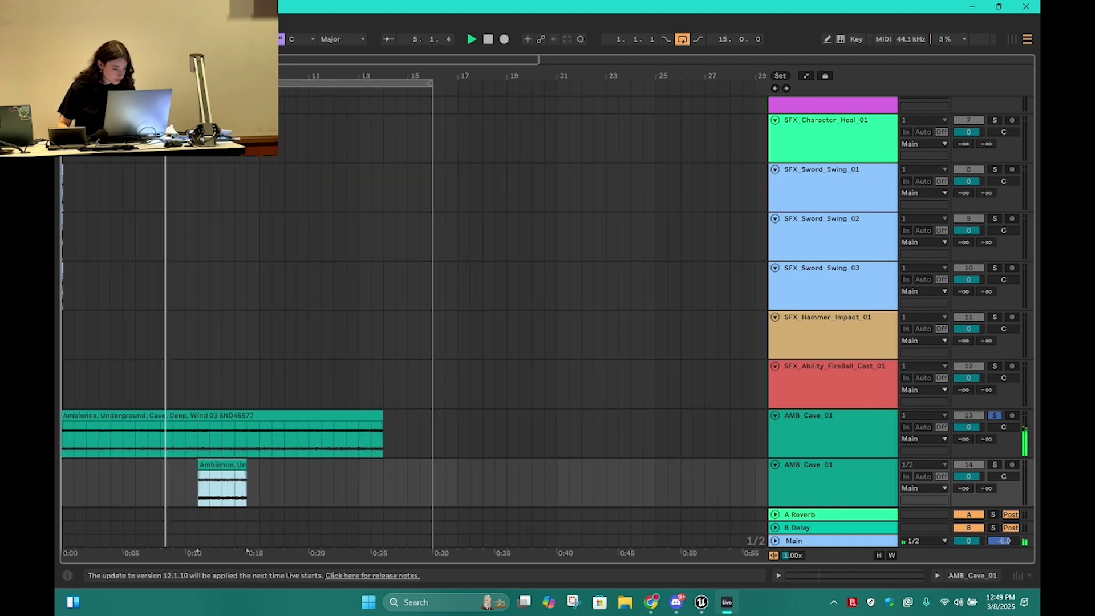
pyautogui.moveTo(215, 414); pyautogui.dragTo(326, 414)
pyautogui.moveTo(243, 488); pyautogui.dragTo(106, 439)
pyautogui.click(206, 417)
pyautogui.moveTo(207, 416); pyautogui.dragTo(398, 438)
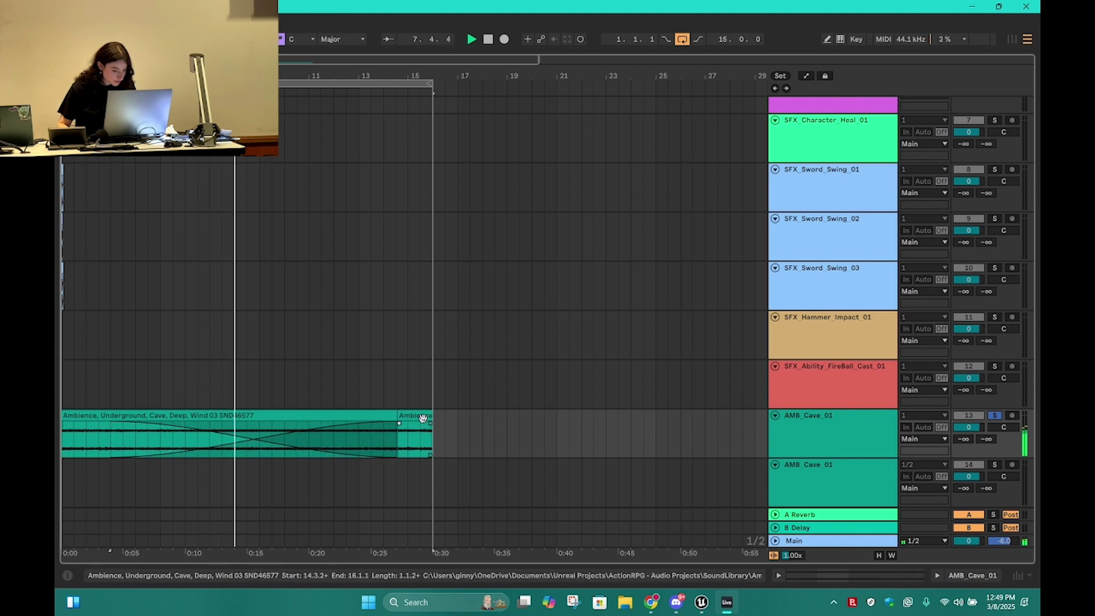
# - Select both crossfaded cave clips and keep looping switched on over their full 15-bar length
pyautogui.click(422, 418)
pyautogui.keyDown('shift'); pyautogui.click(335, 416); pyautogui.keyUp('shift')
pyautogui.hotkey('ctrl', 'l')
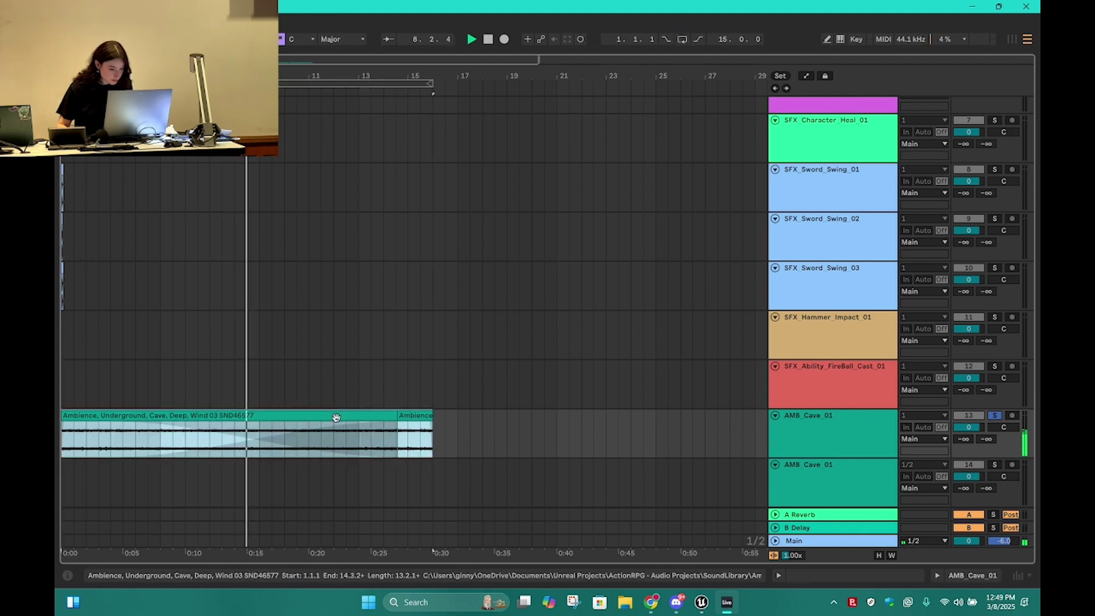
pyautogui.hotkey('ctrl', 'l')
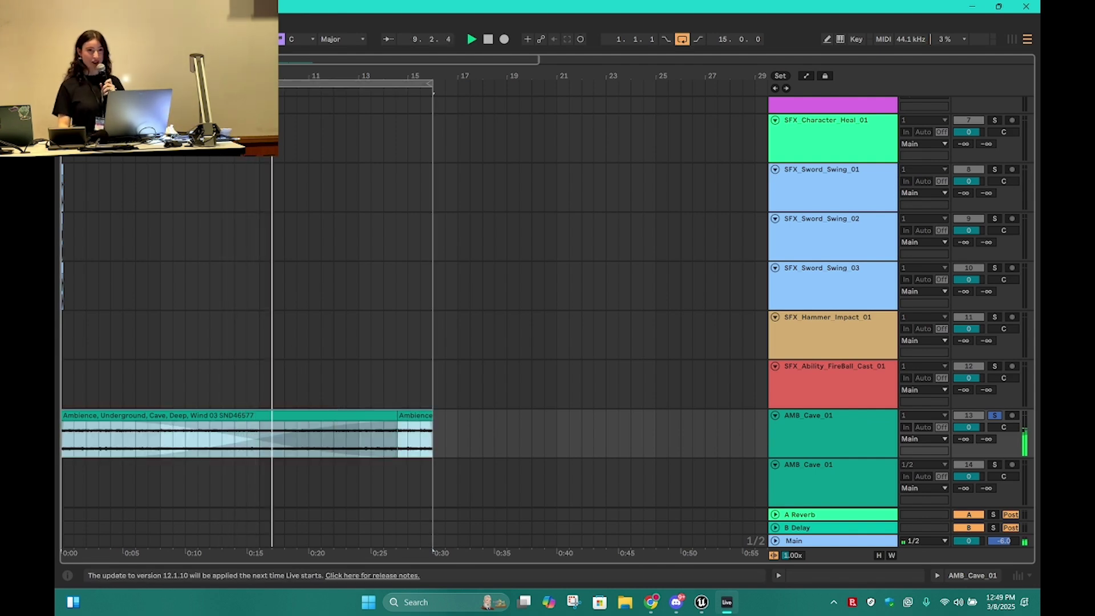
# - Stop playback and open the audio export settings for the 15-bar cave ambience with Render as Loop on
pyautogui.click(66, 22)
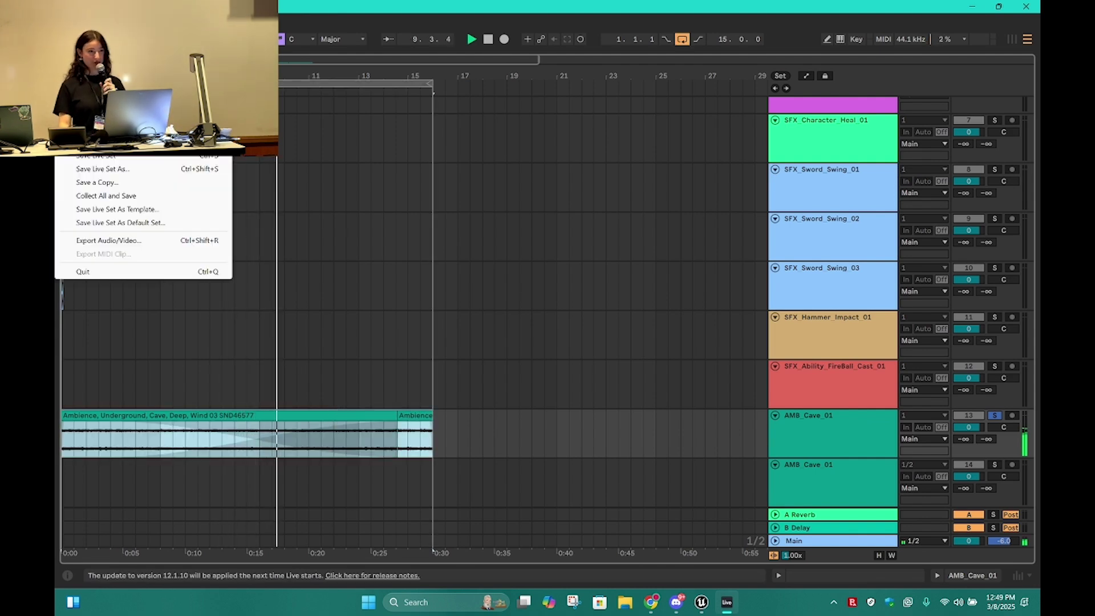
pyautogui.click(135, 240)
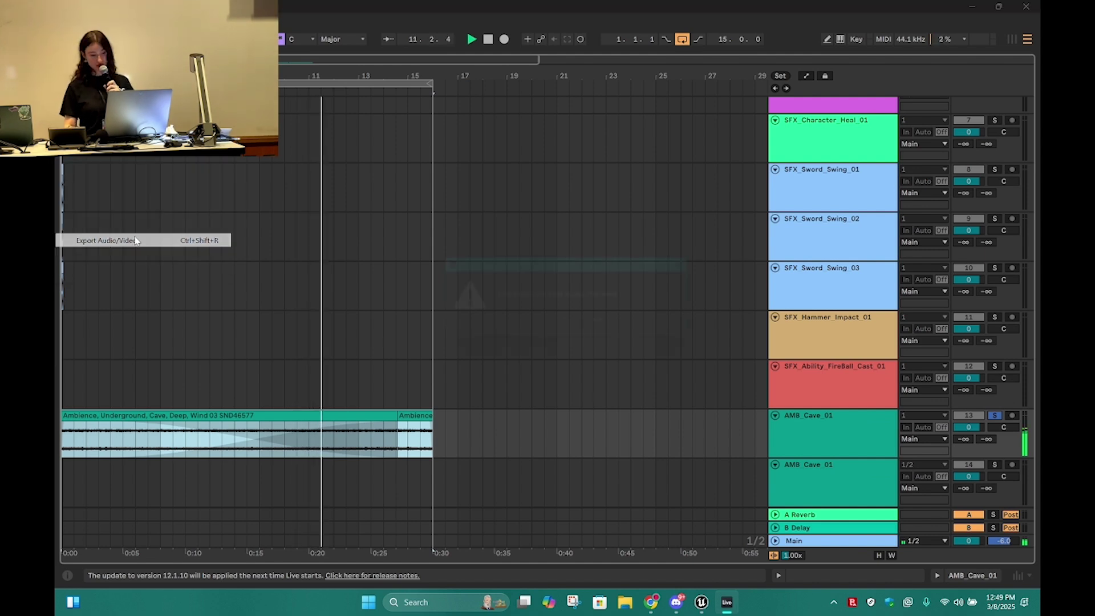
pyautogui.click(602, 325)
pyautogui.click(66, 22)
pyautogui.click(131, 240)
pyautogui.click(532, 325)
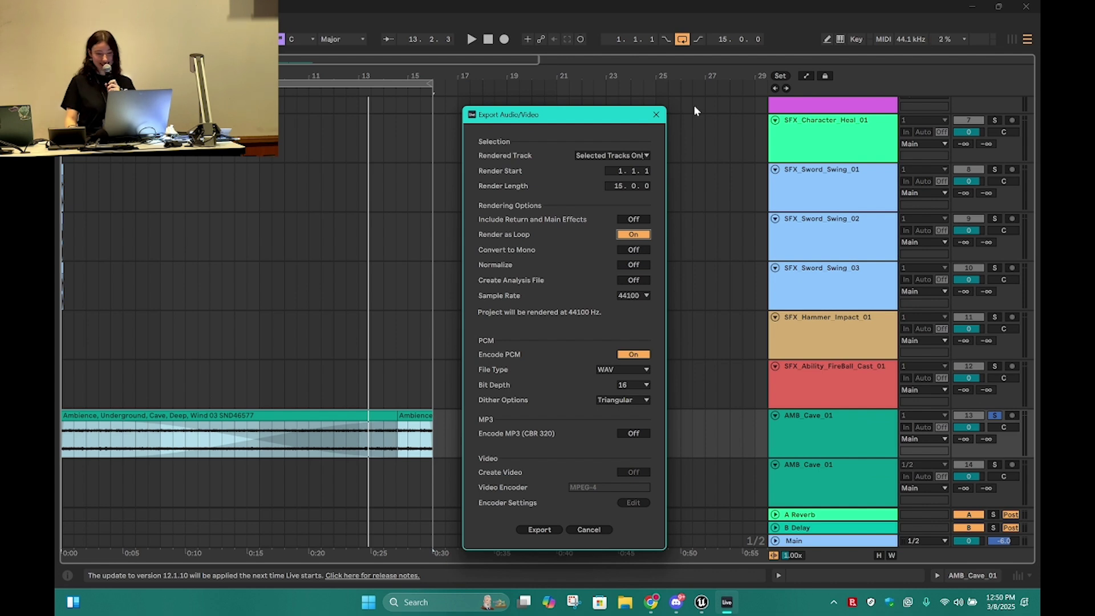
# - Set the rendered track to Main and export the looped cave ambience as ambience.wav into the SourceAudio folder
pyautogui.click(622, 152)
pyautogui.click(628, 166)
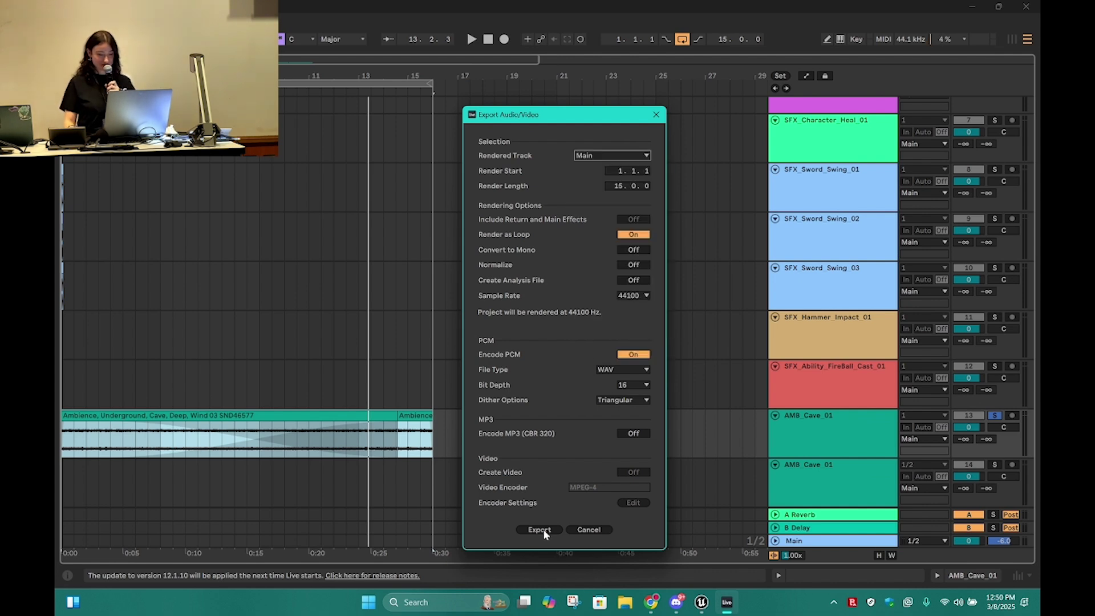
pyautogui.click(542, 529)
pyautogui.write('ambience')
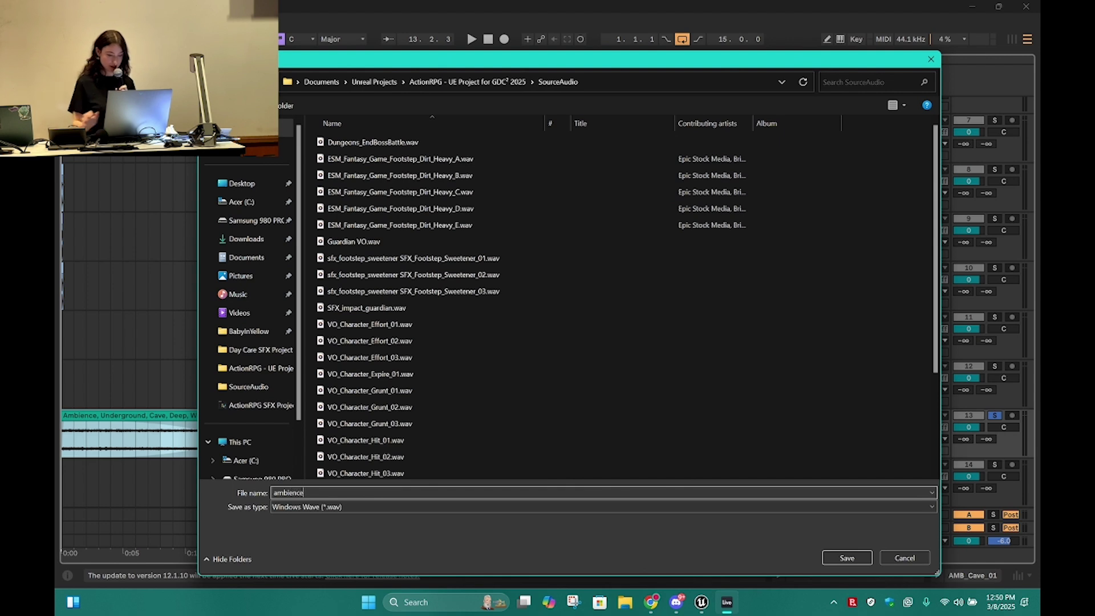
pyautogui.press('Return')
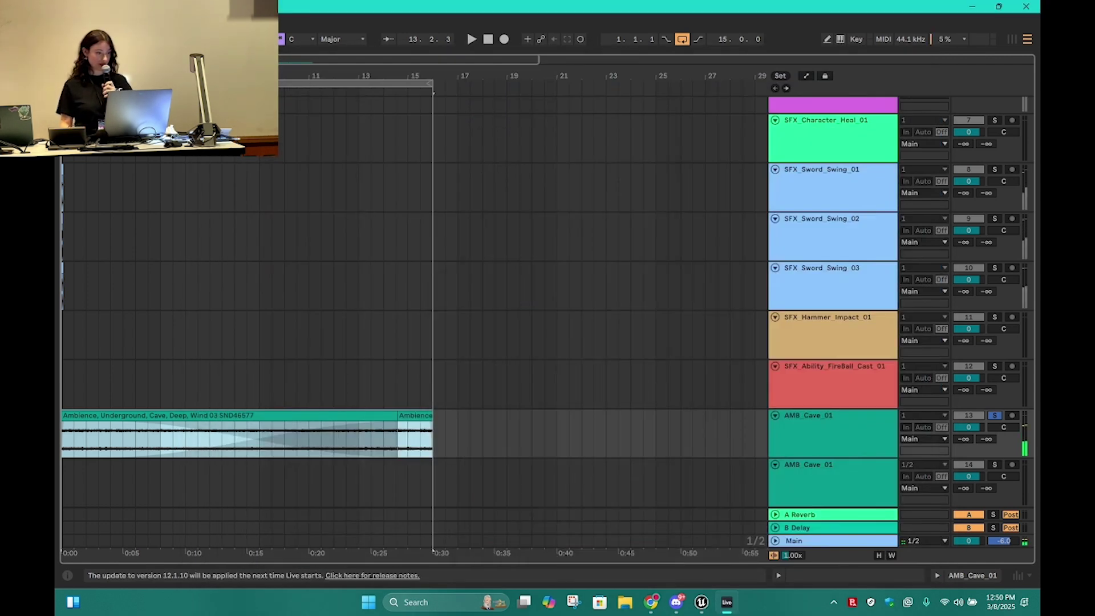
# - Finish in the sound effects project, close Ableton Live and return to the Unreal Editor
pyautogui.click(64, 21)
pyautogui.click(97, 154)
pyautogui.scroll(6, 621, 285)
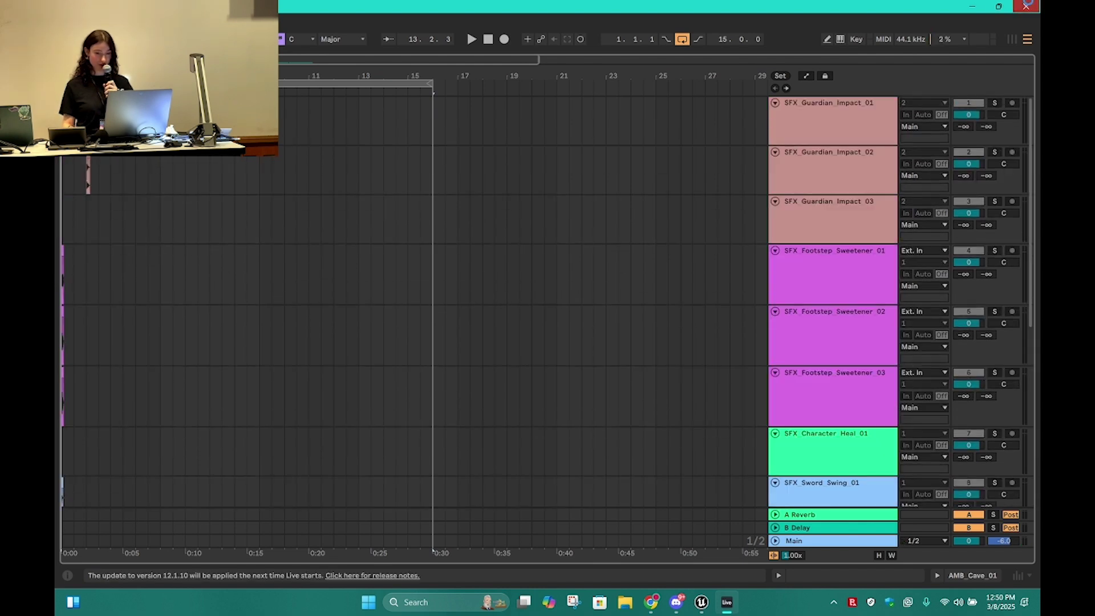
pyautogui.click(1026, 5)
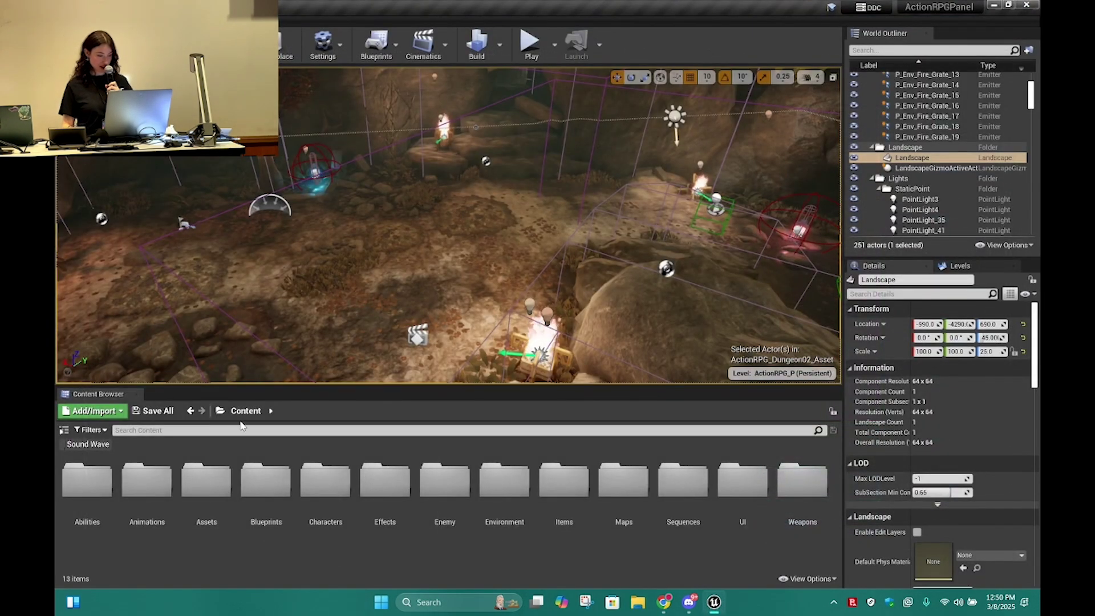
# - Browse into the Assets folder and open its WAV folder in the project content
pyautogui.doubleClick(196, 477)
pyautogui.doubleClick(87, 482)
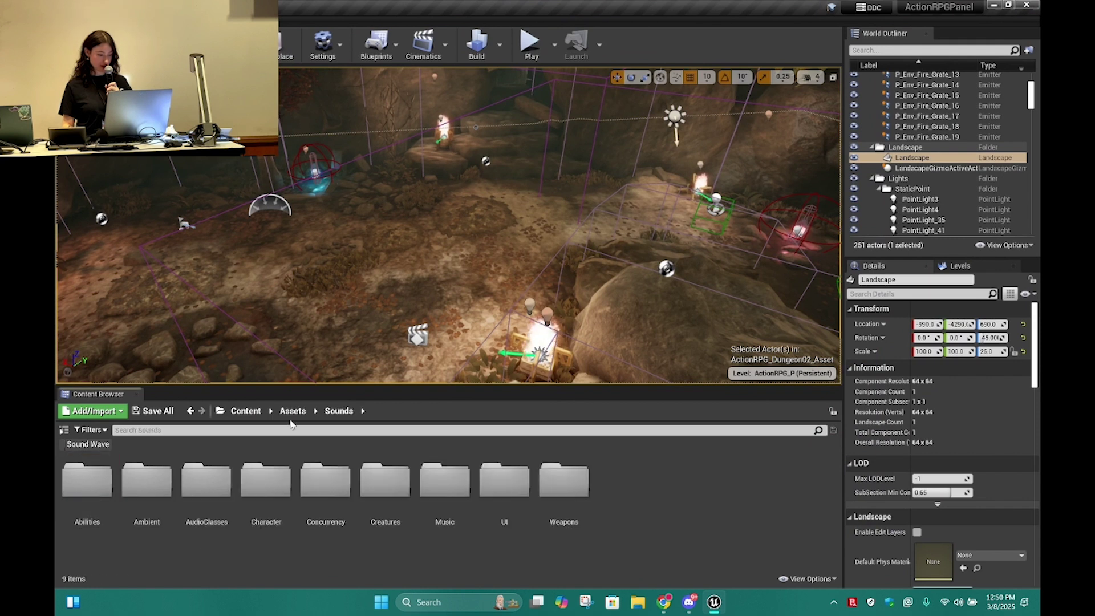
pyautogui.click(292, 410)
pyautogui.doubleClick(153, 479)
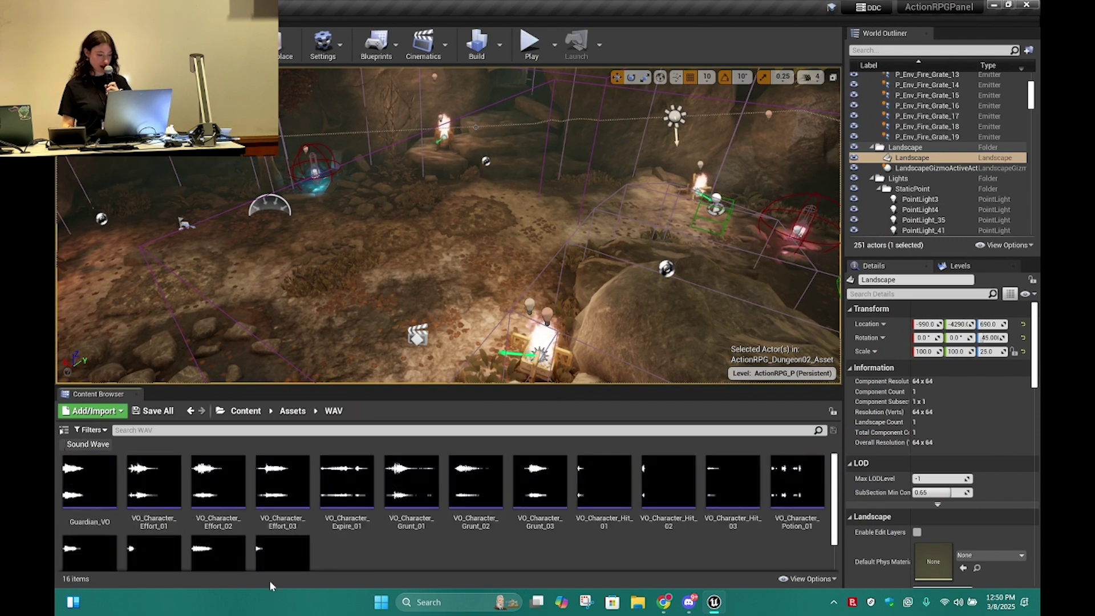
pyautogui.scroll(-1, 215, 520)
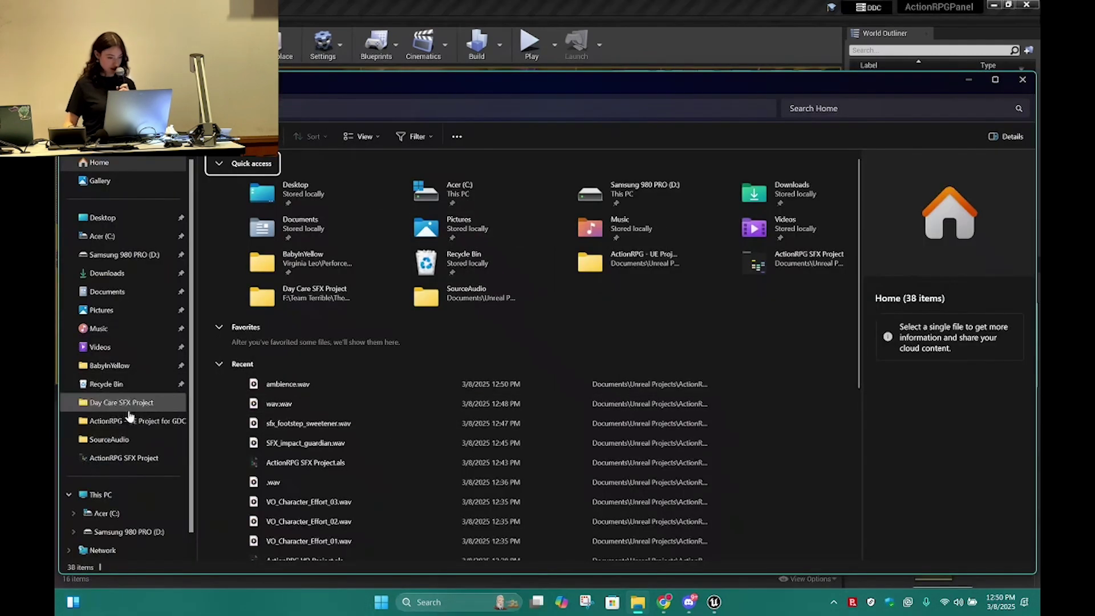
# - Check the exported audio files in the project's SourceAudio folder in File Explorer, and close the window
pyautogui.click(129, 426)
pyautogui.click(128, 441)
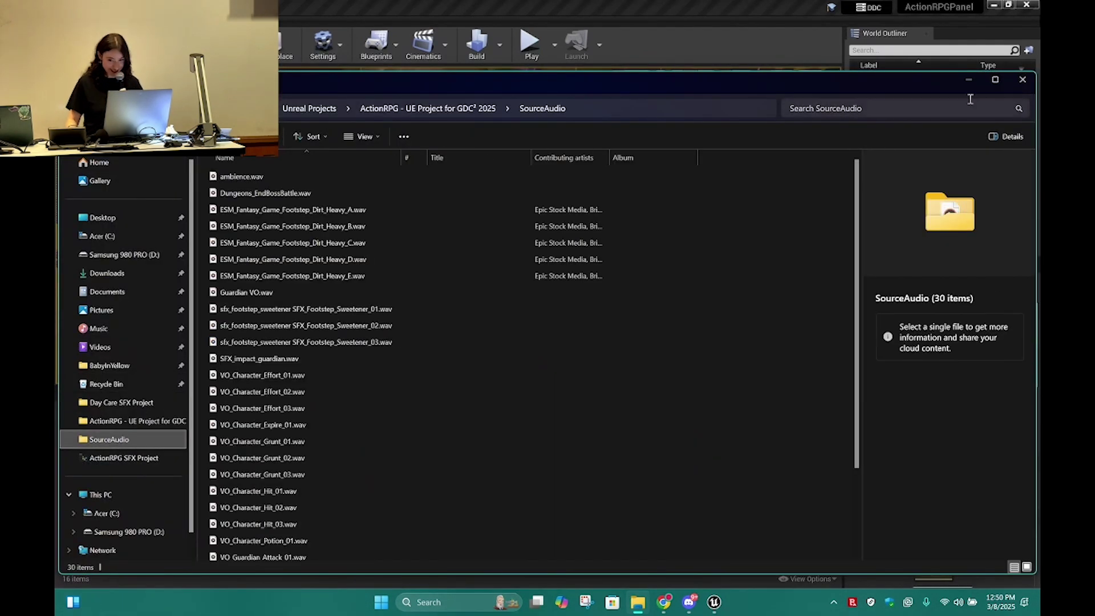
pyautogui.click(1021, 80)
# - Import the five files ESM_Fantasy_Game_Footstep_Dirt_Heavy_A to E from SourceAudio into the WAV folder
pyautogui.click(93, 411)
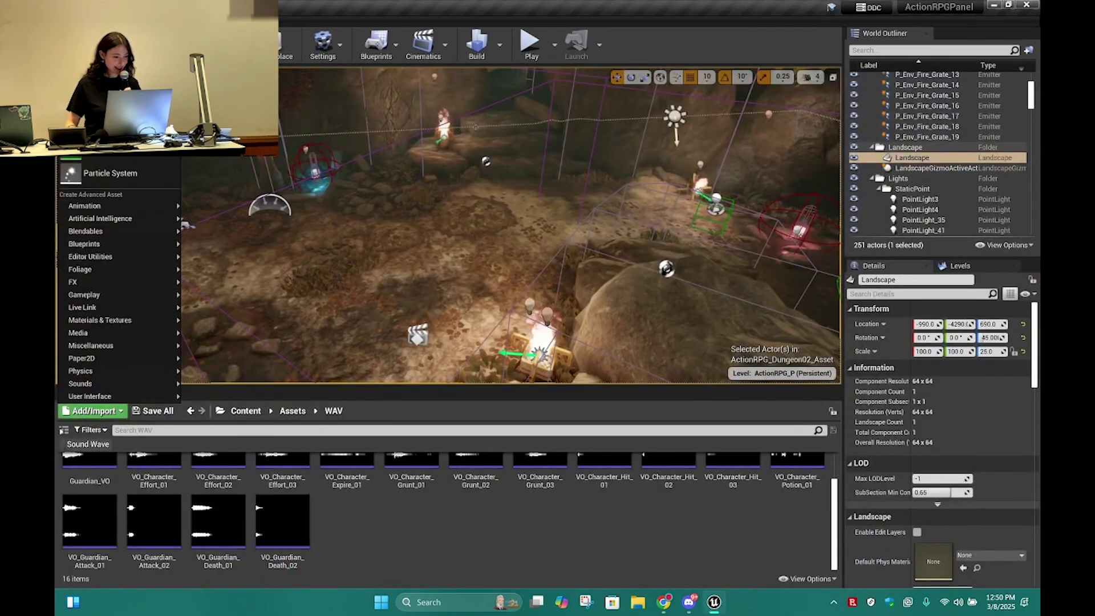
pyautogui.click(112, 69)
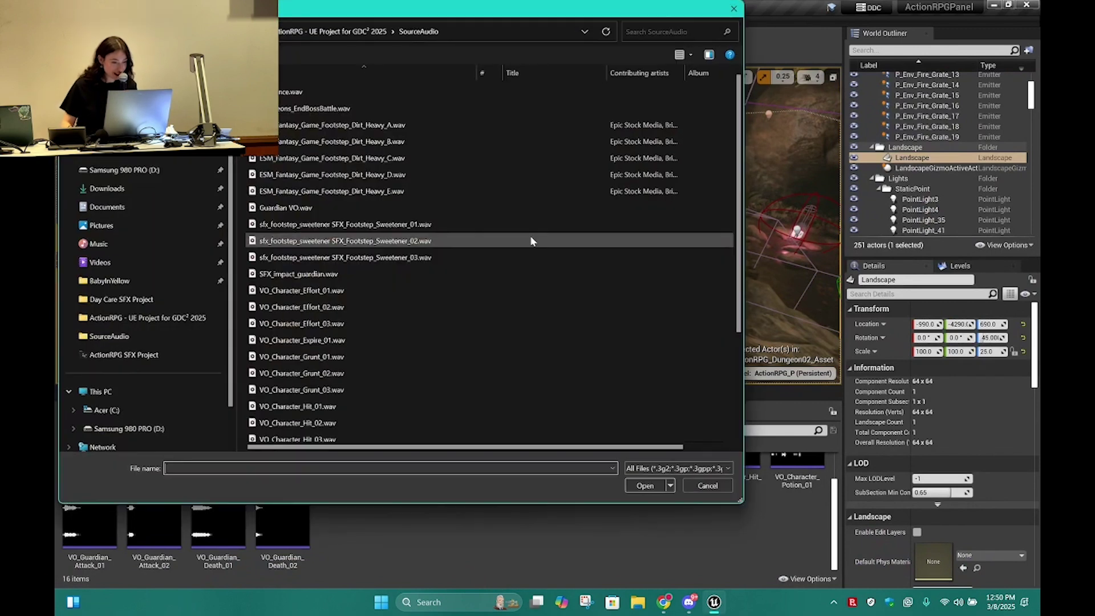
pyautogui.click(365, 127)
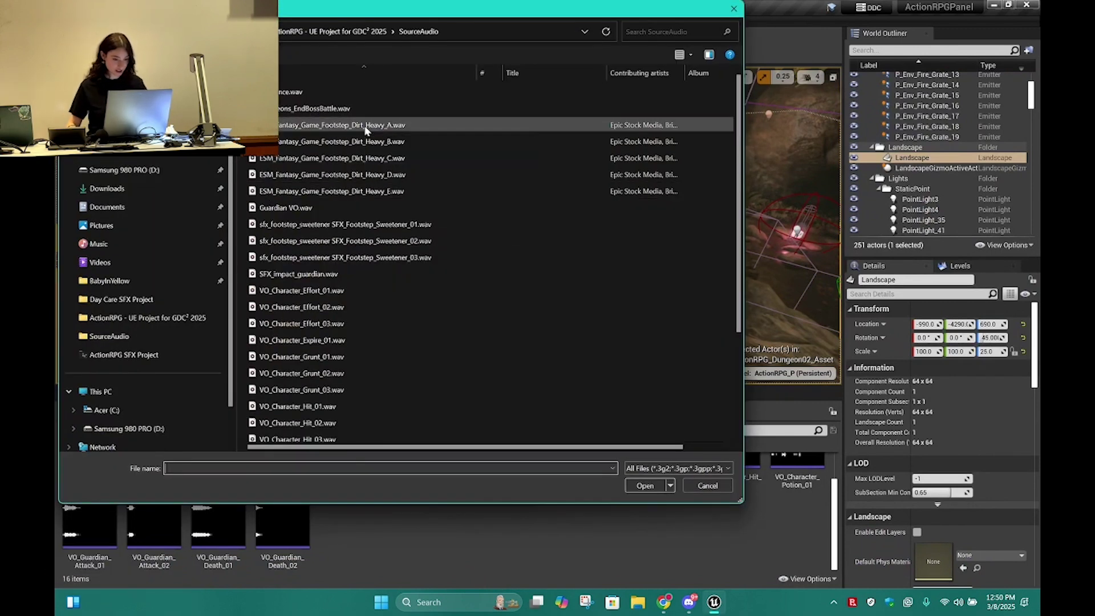
pyautogui.keyDown('shift'); pyautogui.click(393, 192); pyautogui.keyUp('shift')
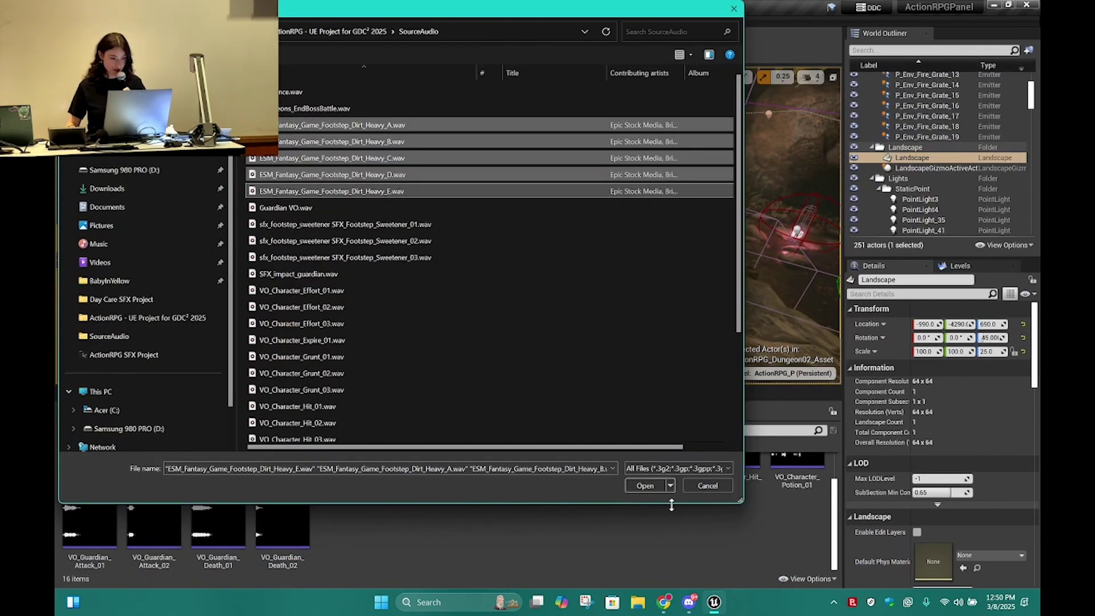
pyautogui.click(643, 485)
# - Select the five imported footstep sound waves in the WAV folder and inspect their details
pyautogui.click(122, 411)
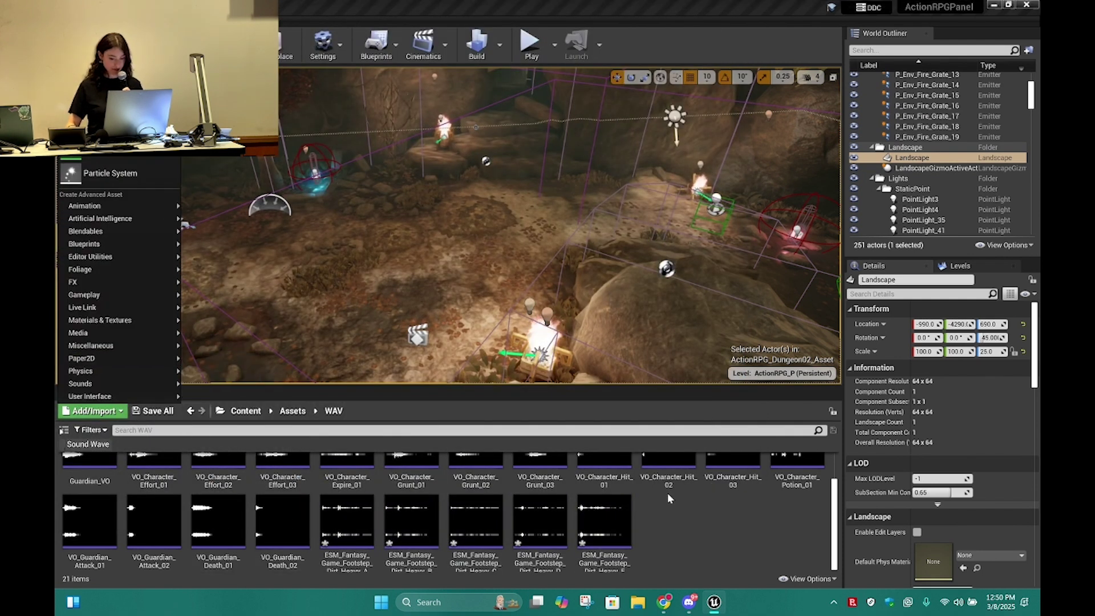
pyautogui.click(604, 525)
pyautogui.click(93, 411)
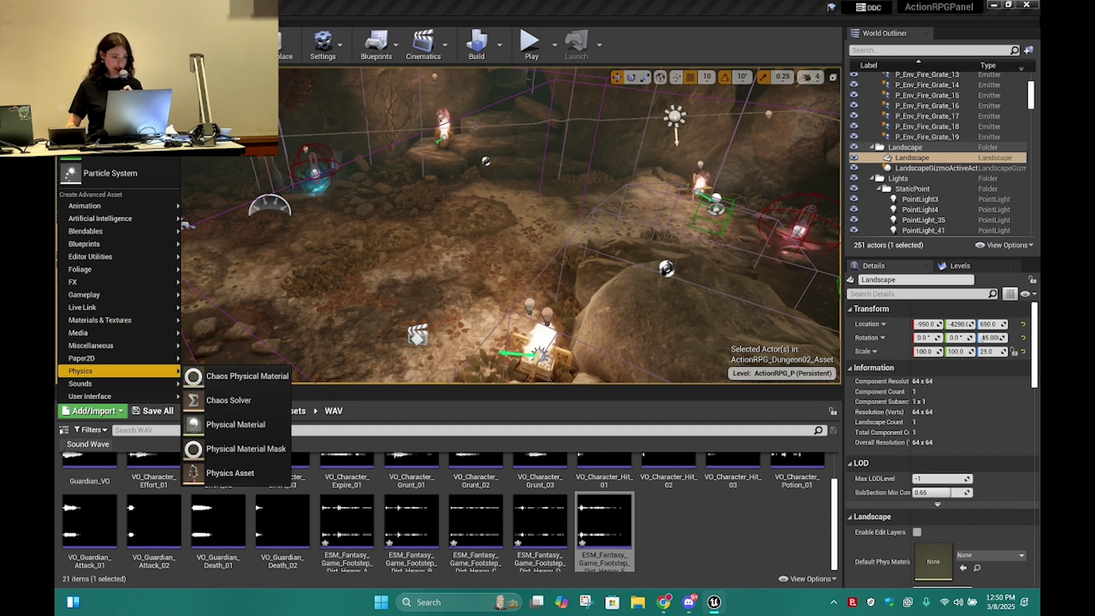
pyautogui.click(709, 474)
pyautogui.click(350, 527)
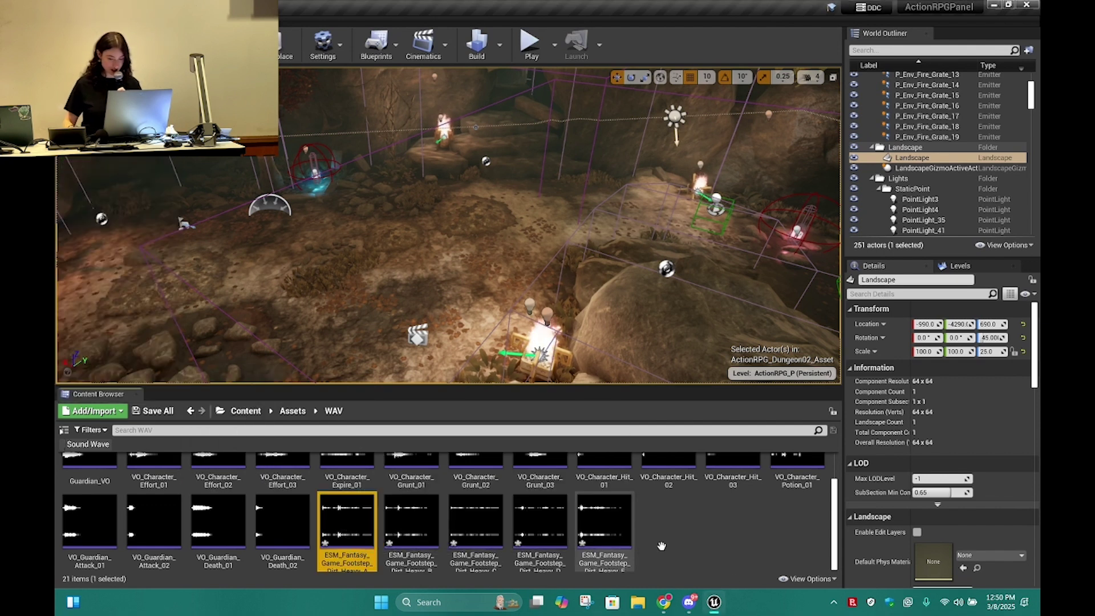
pyautogui.keyDown('shift'); pyautogui.click(608, 554); pyautogui.keyUp('shift')
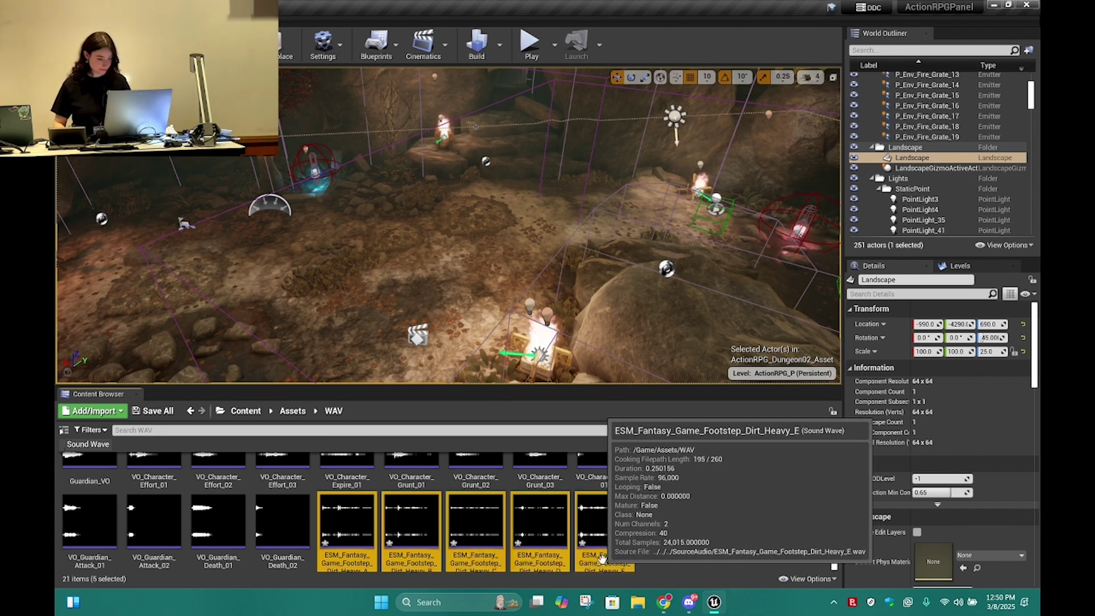
# - Search all project content for "step" and open A_Character_Step_Cue for editing
pyautogui.click(246, 411)
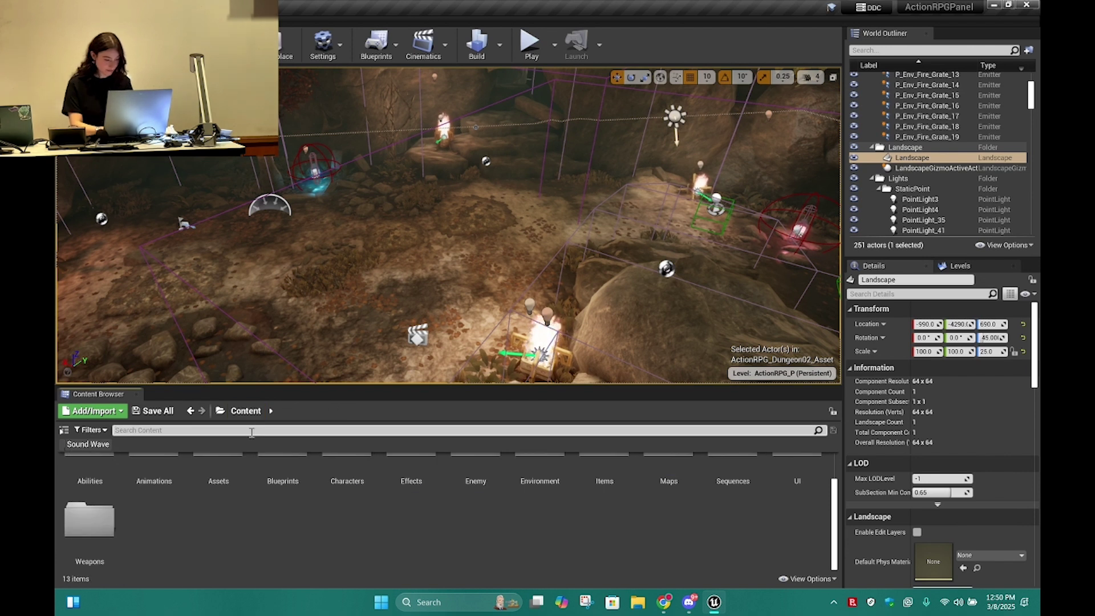
pyautogui.click(251, 432)
pyautogui.write('step')
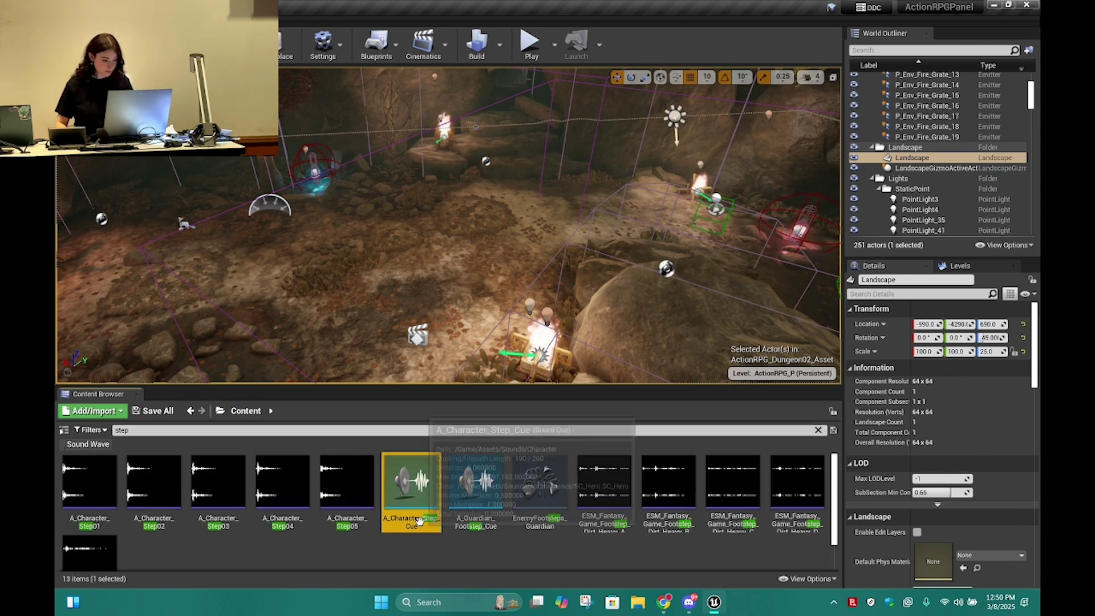
pyautogui.doubleClick(411, 489)
# - Assign ESM_Fantasy_Game_Footstep_Dirt_Heavy_A and B to the first two empty wave players in the player footstep group
pyautogui.moveTo(434, 281); pyautogui.dragTo(481, 298, button='right')
pyautogui.click(332, 219)
pyautogui.click(218, 130)
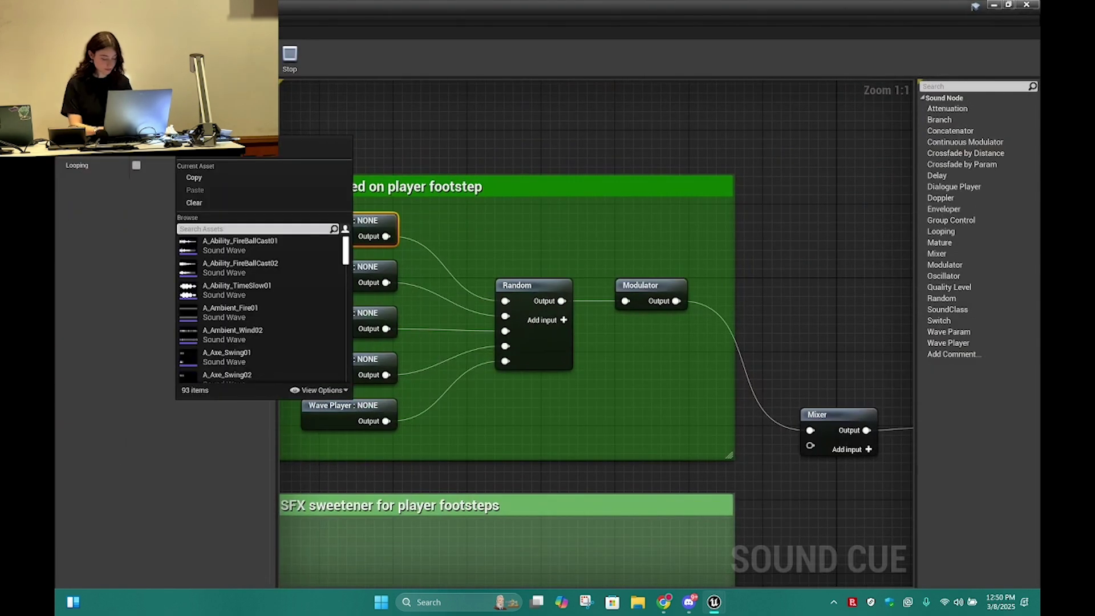
pyautogui.write('step')
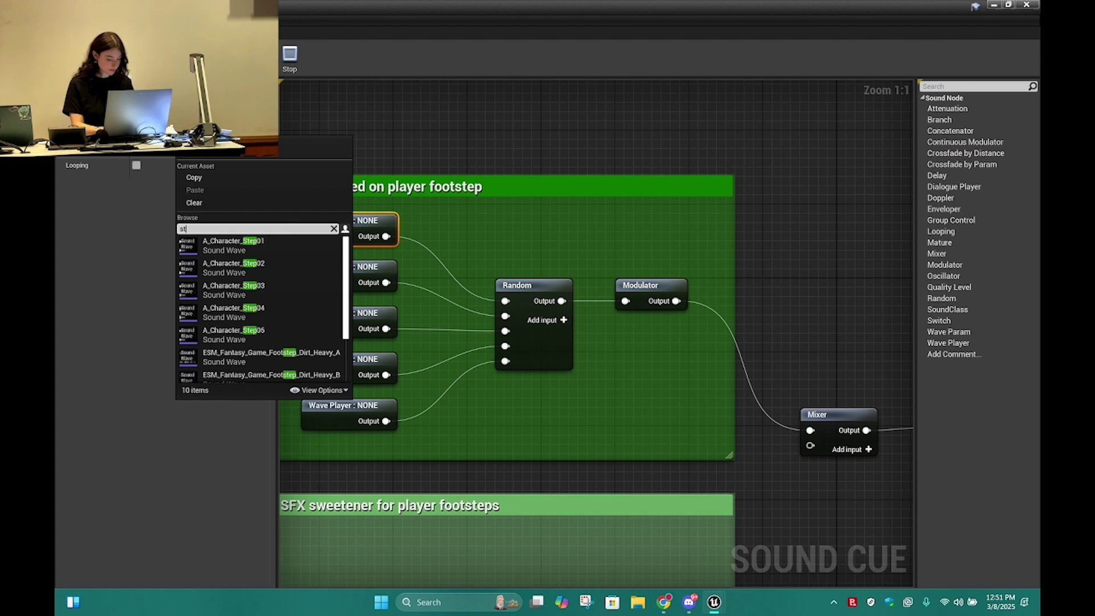
pyautogui.press('BackSpace')
pyautogui.click(260, 246)
pyautogui.click(340, 267)
pyautogui.click(218, 130)
pyautogui.write('esm')
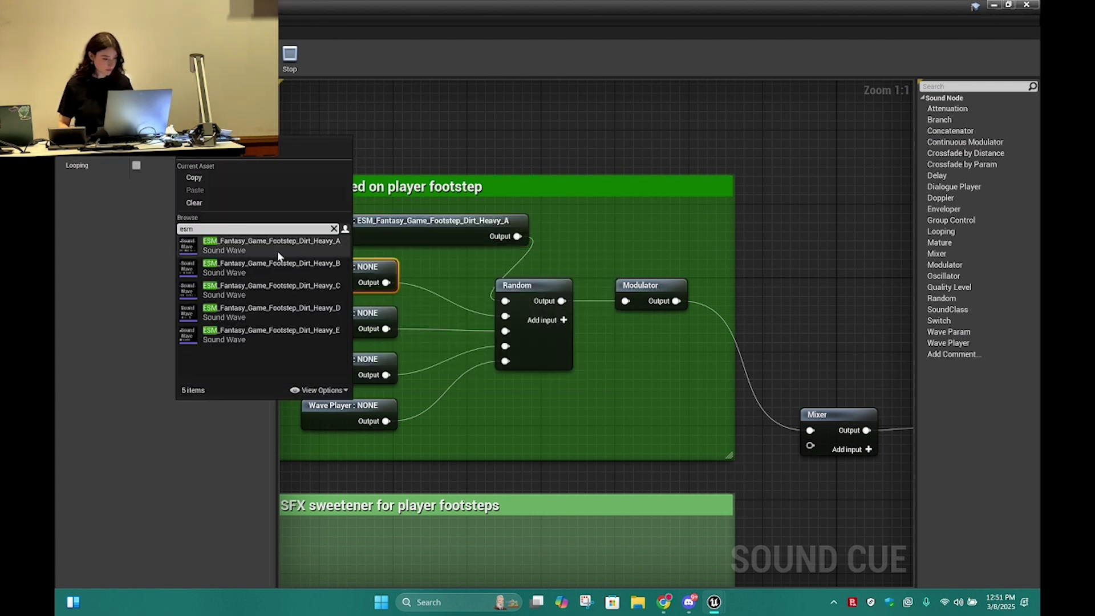
pyautogui.click(297, 268)
# - Assign ESM_Fantasy_Game_Footstep_Dirt_Heavy_C and D to the third and fourth wave players
pyautogui.click(343, 328)
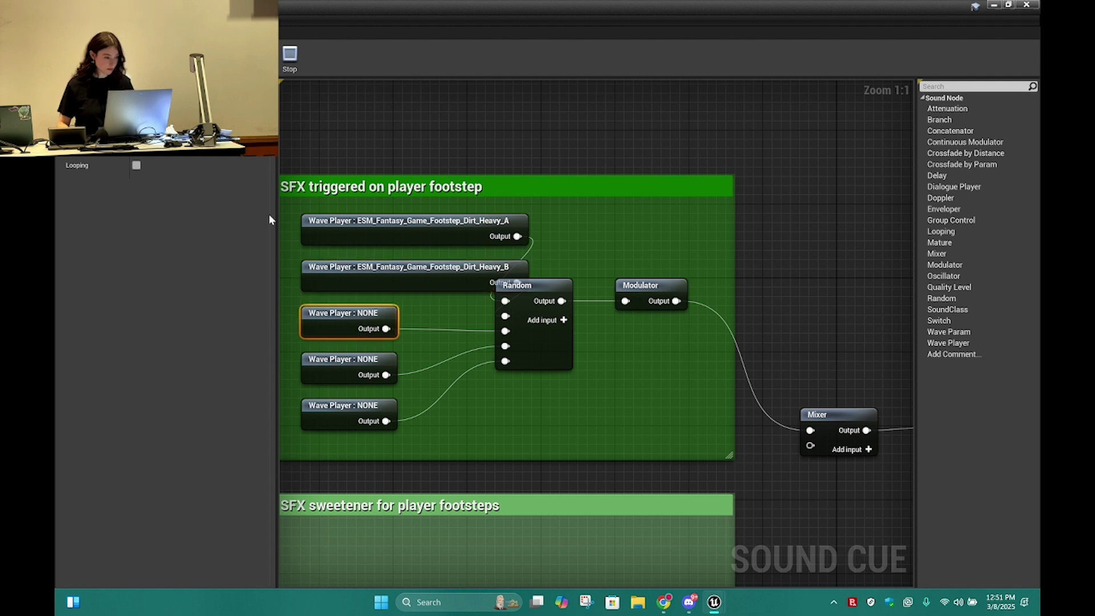
pyautogui.click(219, 130)
pyautogui.write('esmn')
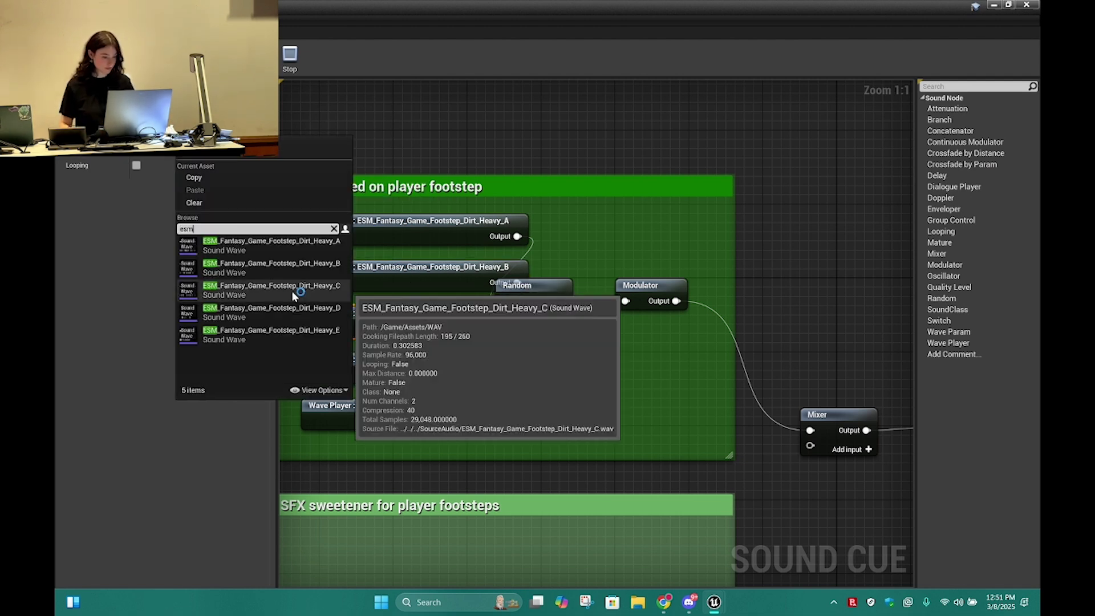
pyautogui.click(292, 288)
pyautogui.click(218, 130)
pyautogui.write('esm')
pyautogui.click(288, 311)
# - Assign ESM_Fantasy_Game_Footstep_Dirt_Heavy_E to the fifth wave player in the player footstep group
pyautogui.click(342, 406)
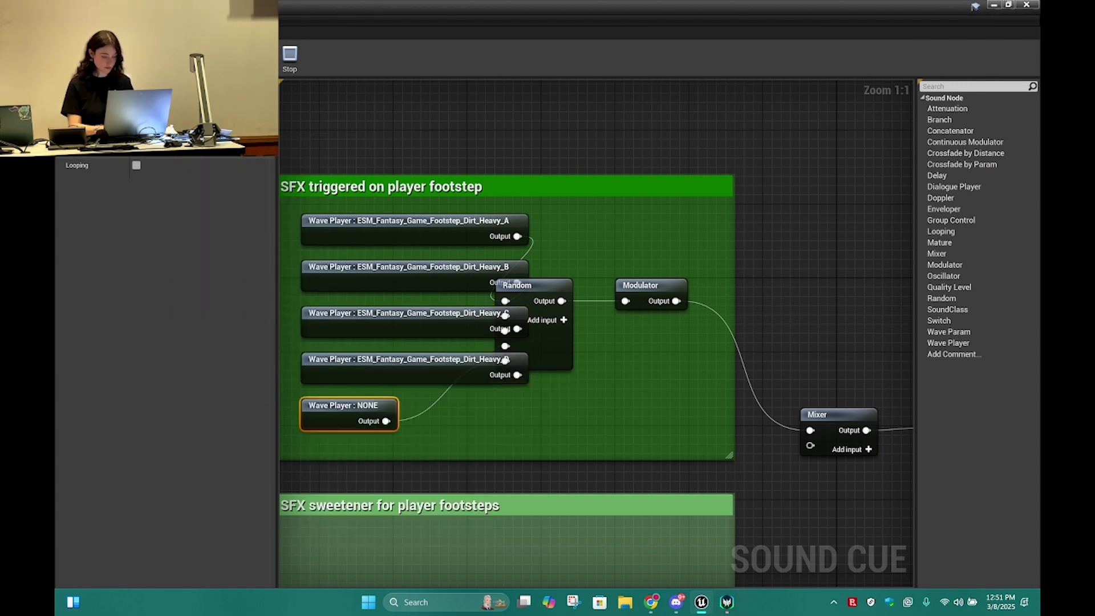
pyautogui.click(219, 130)
pyautogui.write('esm')
pyautogui.click(285, 335)
# - Reposition the Random and Modulator nodes clear of the wave players, and minimize the sound cue editor
pyautogui.moveTo(540, 291); pyautogui.dragTo(685, 285)
pyautogui.click(843, 262)
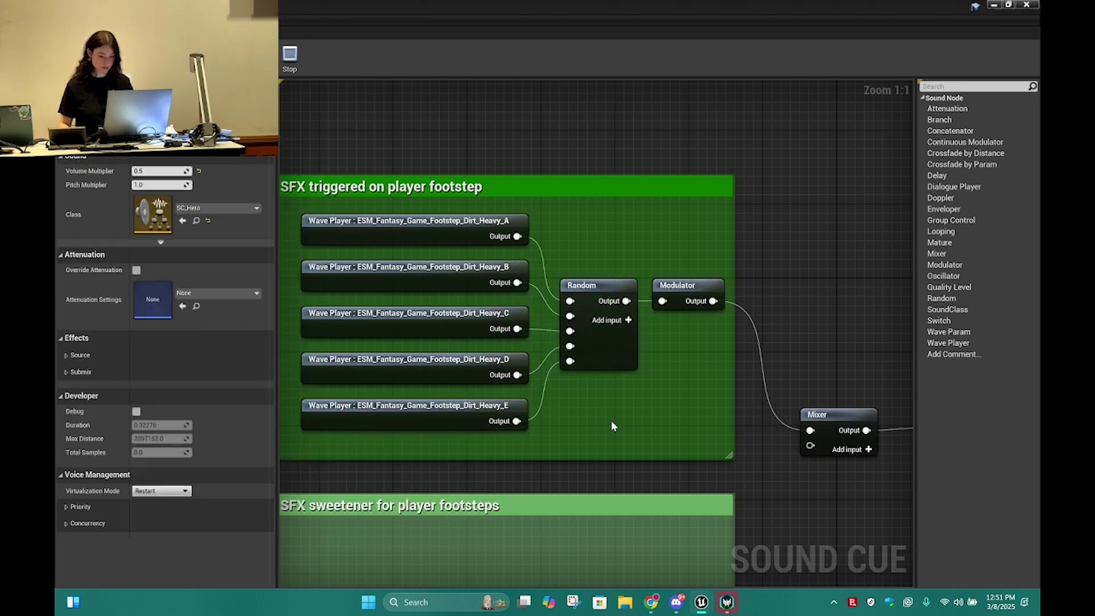
pyautogui.scroll(-4, 612, 421)
pyautogui.scroll(1, 724, 445)
pyautogui.moveTo(720, 447); pyautogui.dragTo(760, 267, button='right')
pyautogui.moveTo(761, 249); pyautogui.dragTo(615, 343)
pyautogui.click(994, 5)
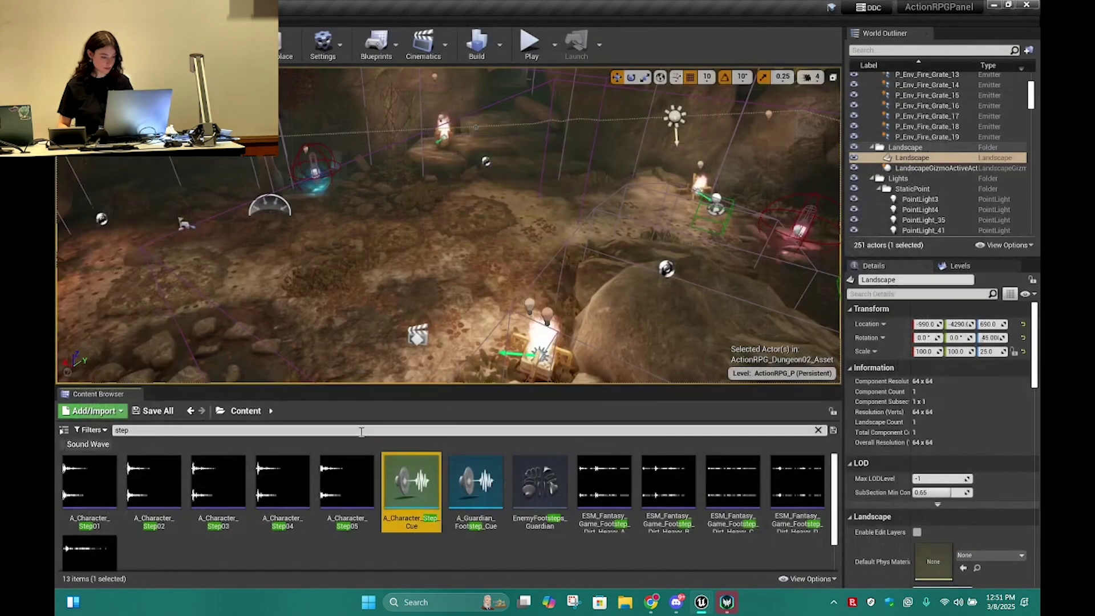
# - Clear the "step" content search and reopen the WAV folder inside Assets
pyautogui.click(231, 435)
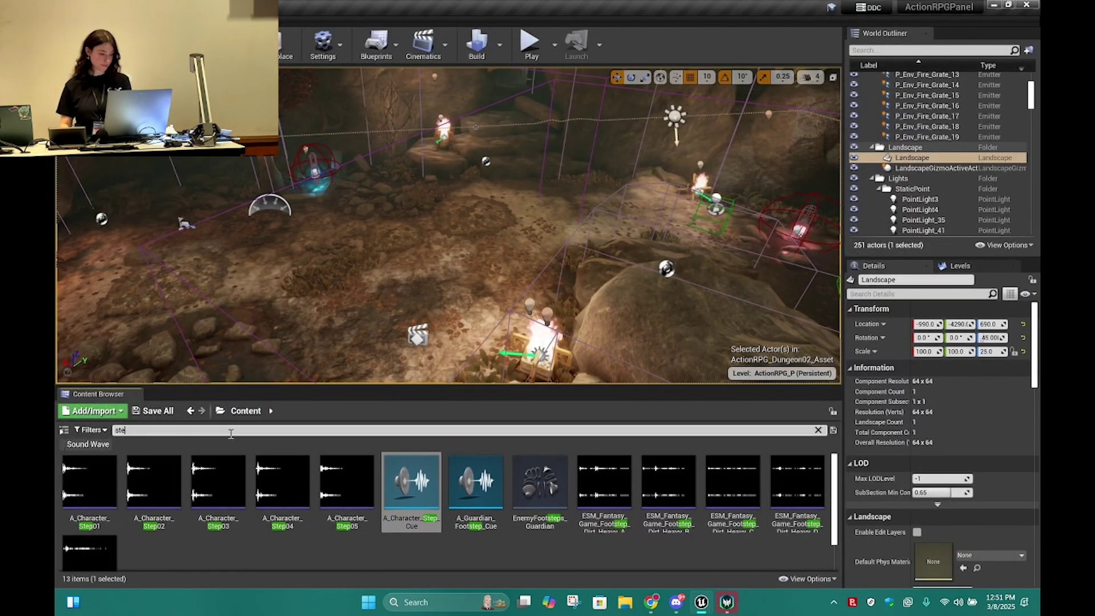
pyautogui.press('Escape')
pyautogui.doubleClick(218, 482)
pyautogui.click(109, 476)
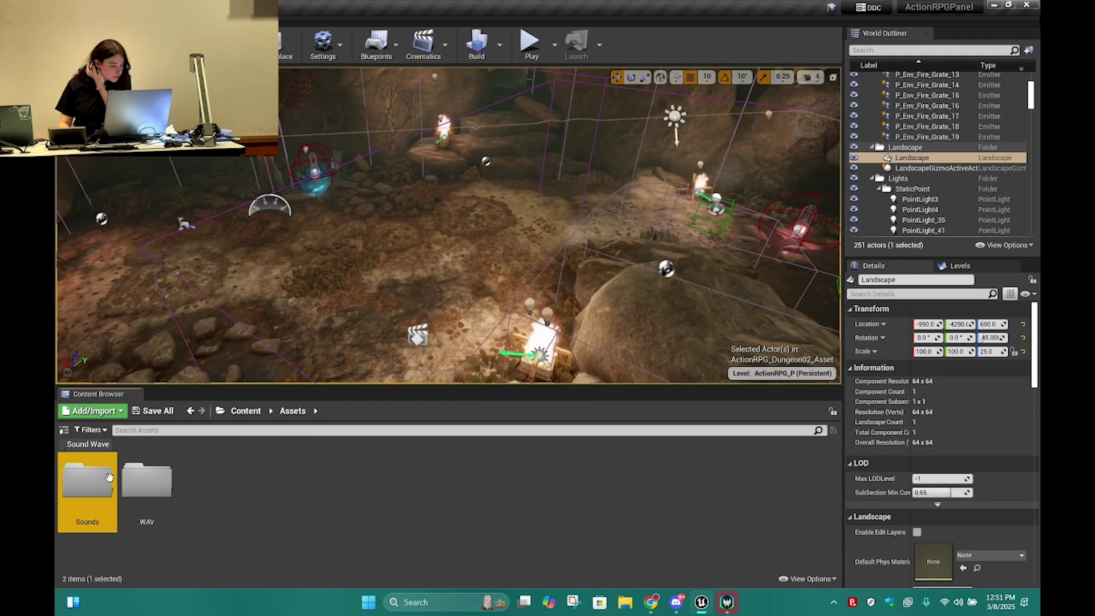
pyautogui.doubleClick(147, 479)
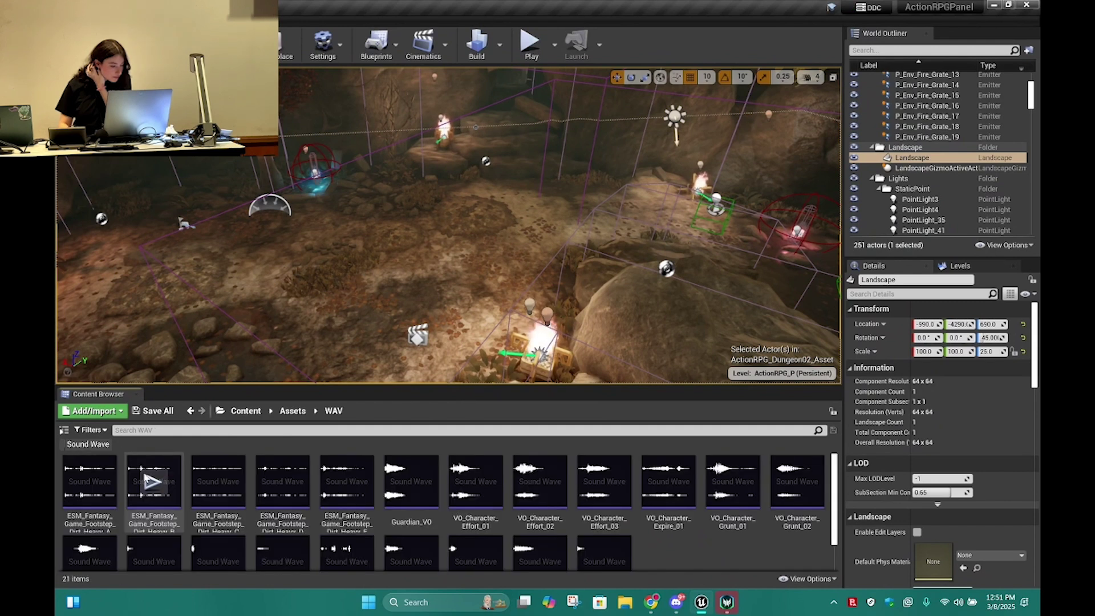
# - Close the PredatorSense window running alongside the editor
pyautogui.click(116, 410)
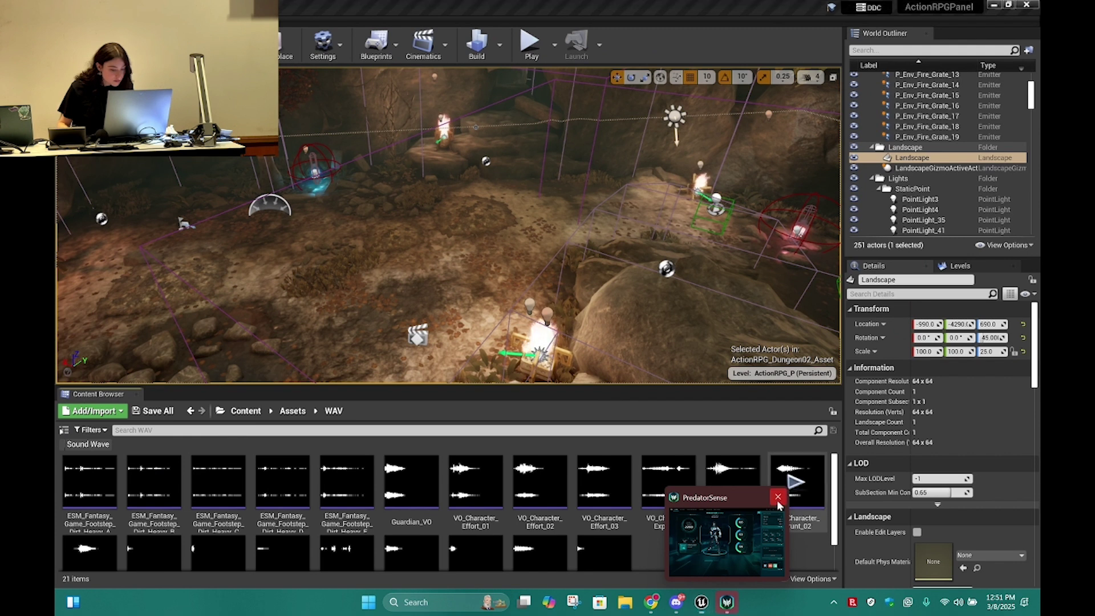
pyautogui.click(779, 497)
pyautogui.click(94, 411)
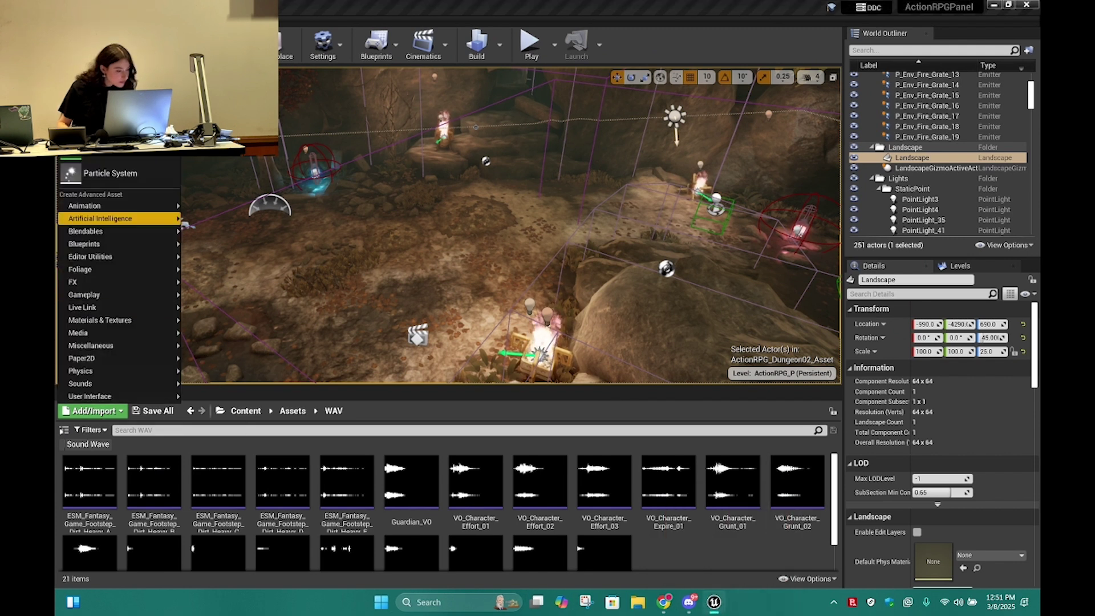
pyautogui.click(593, 10)
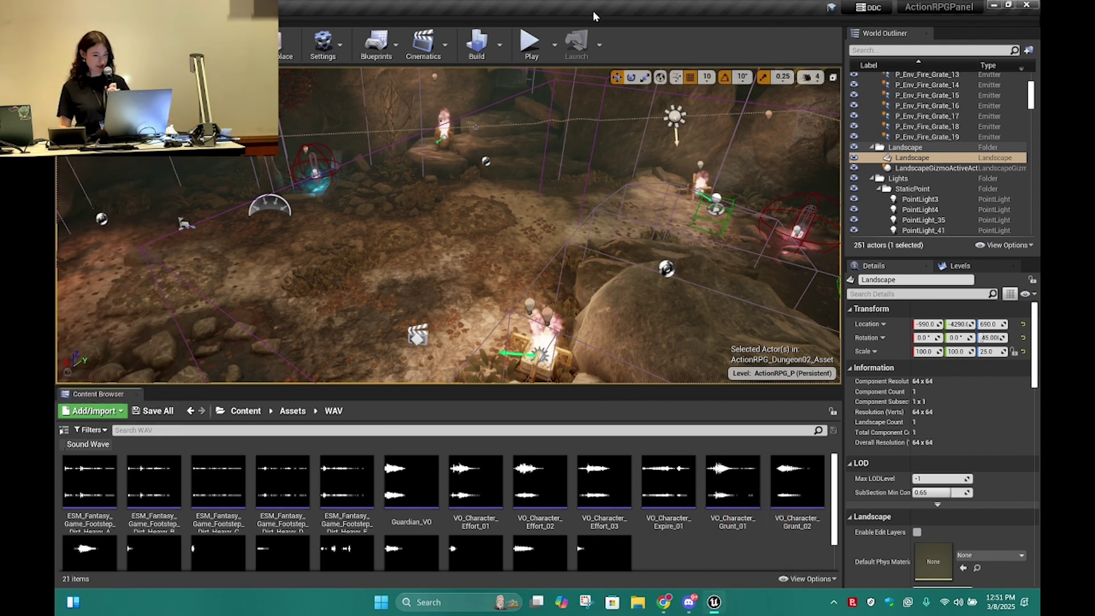
# - Import the three sfx_footstep_sweetener WAV files (01 to 03) from SourceAudio into the Assets/WAV folder, and maximize the editor window
pyautogui.doubleClick(606, 9)
pyautogui.click(286, 355)
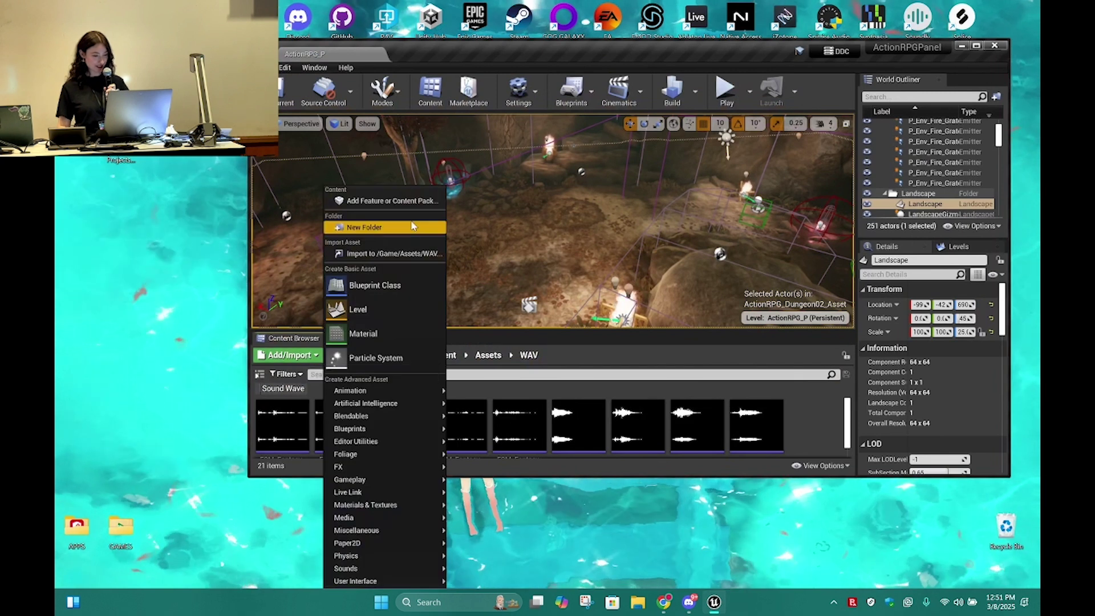
pyautogui.click(399, 253)
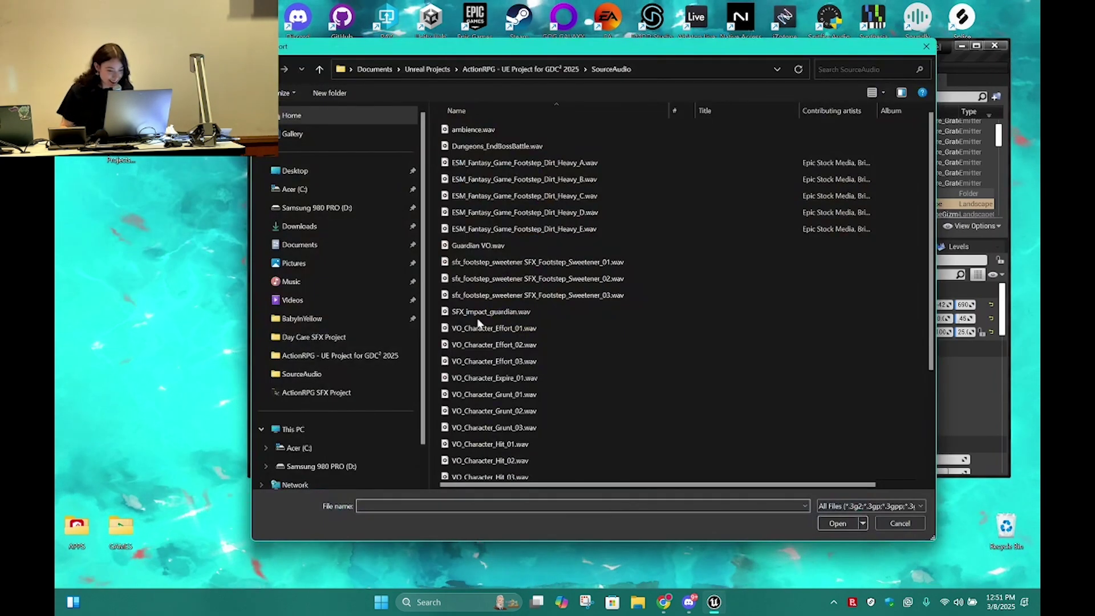
pyautogui.click(586, 263)
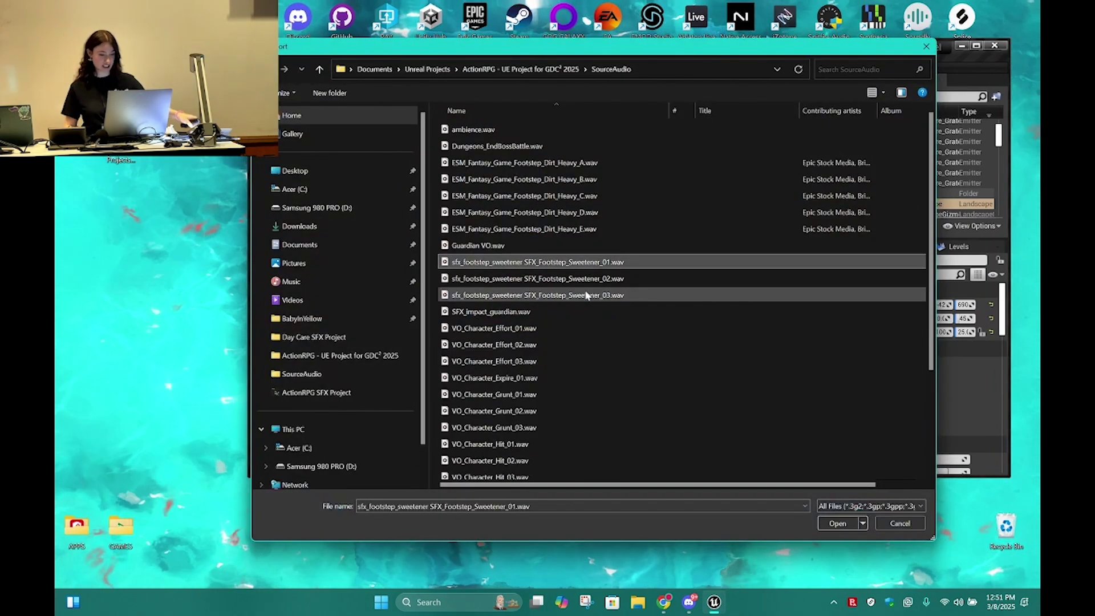
pyautogui.keyDown('shift'); pyautogui.click(599, 295); pyautogui.keyUp('shift')
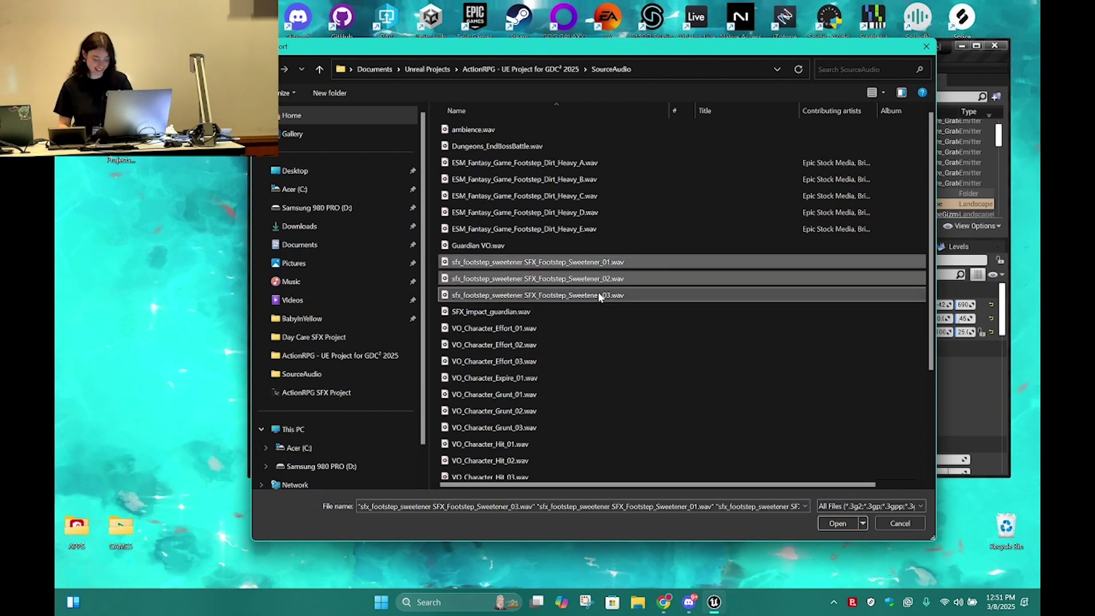
pyautogui.press('Return')
pyautogui.press('super+Up')
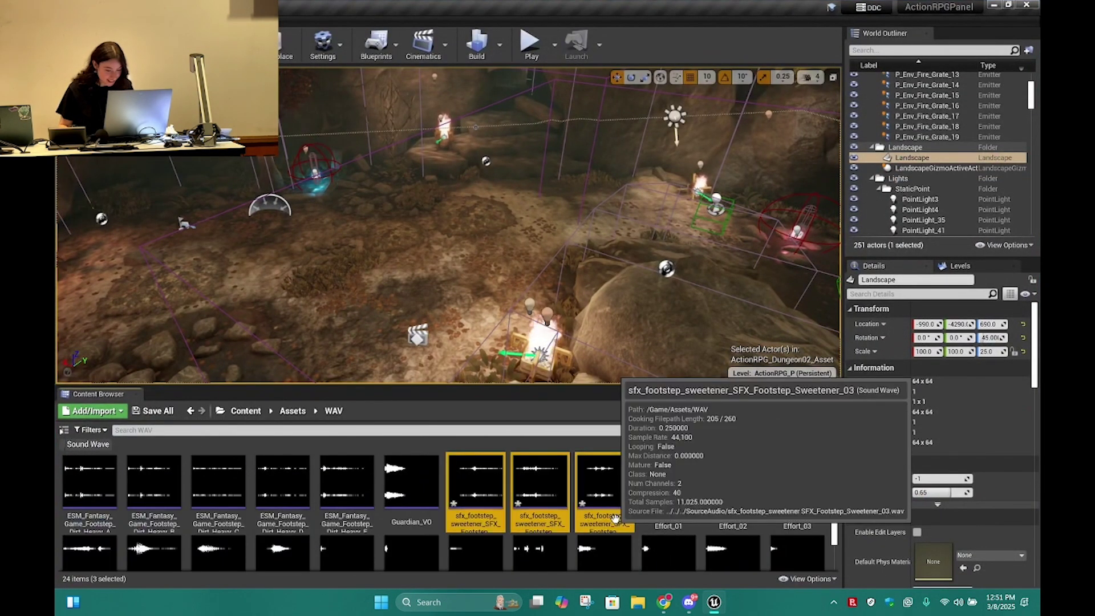
# - Open the player footstep sound cue from the Character folder under Content/Assets/Sounds
pyautogui.click(251, 409)
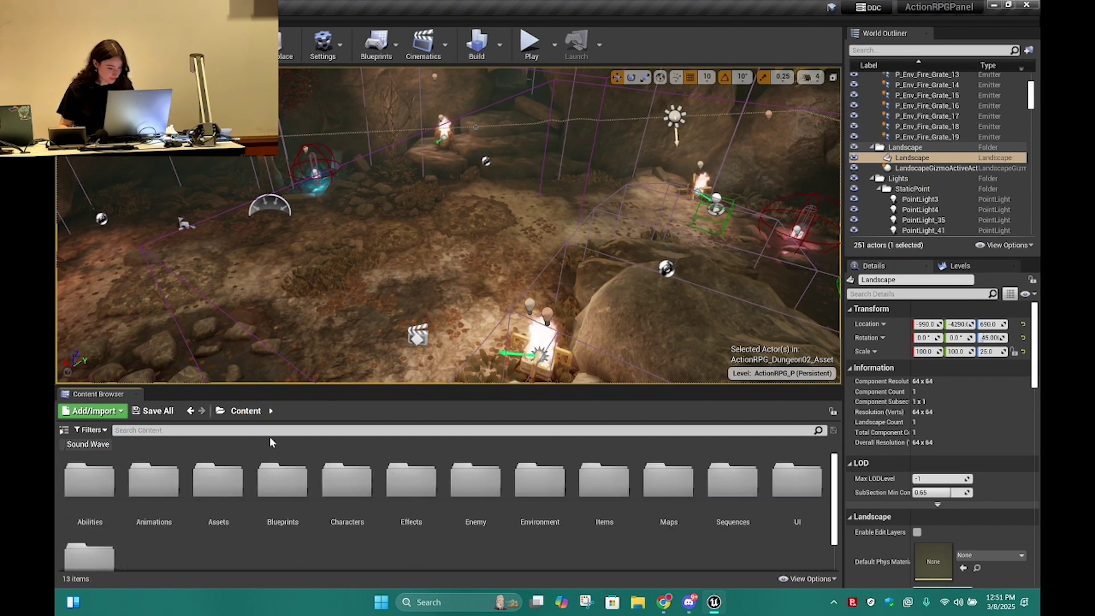
pyautogui.doubleClick(342, 482)
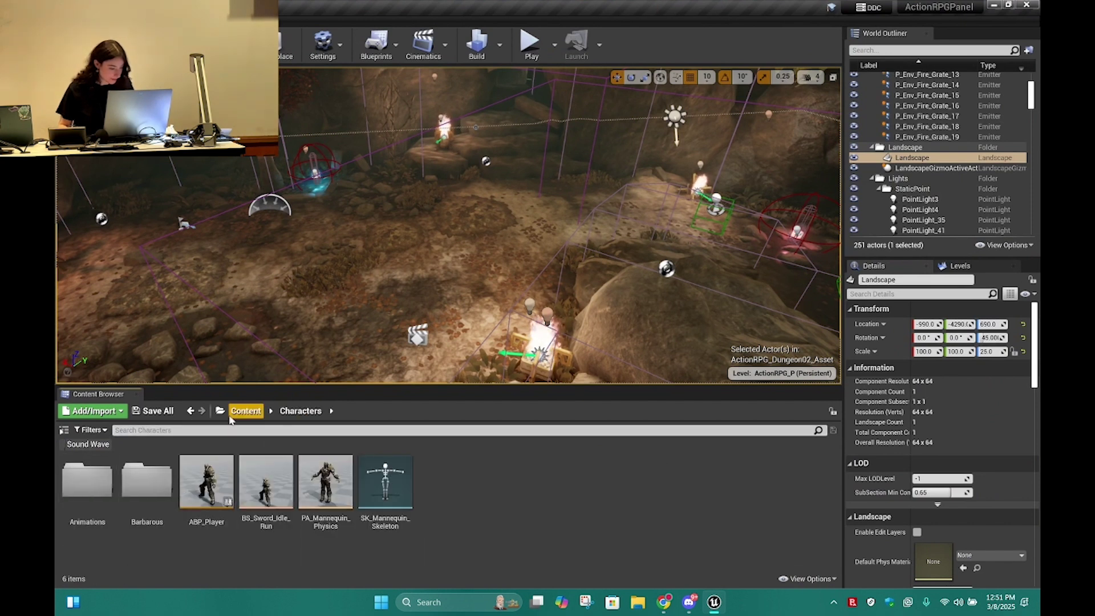
pyautogui.click(245, 410)
pyautogui.click(201, 485)
pyautogui.doubleClick(202, 484)
pyautogui.doubleClick(88, 482)
pyautogui.doubleClick(208, 483)
pyautogui.scroll(-2, 351, 512)
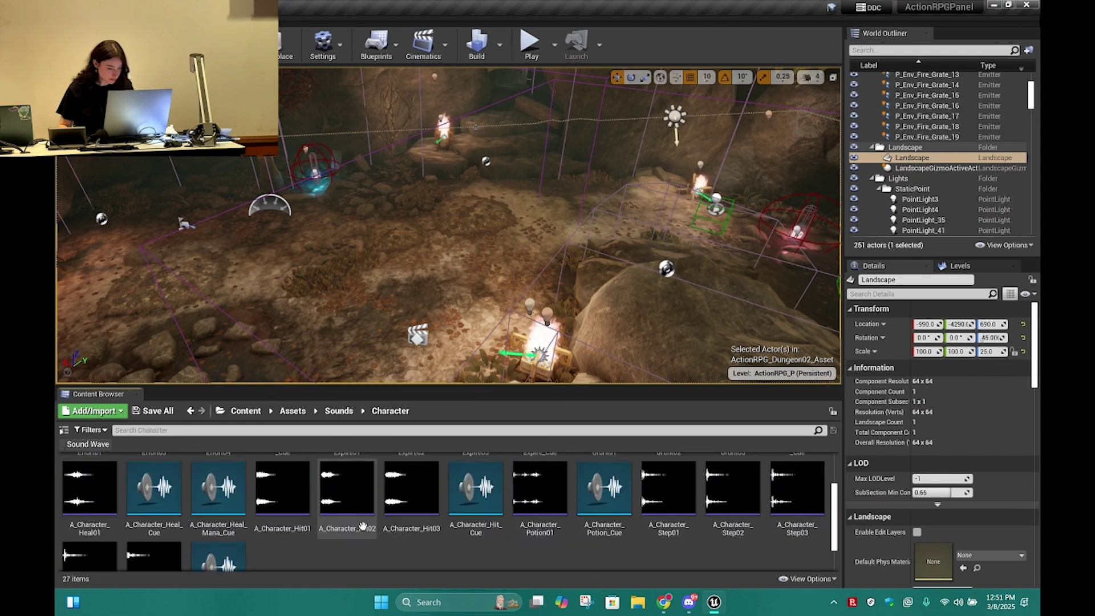
pyautogui.scroll(-1, 285, 531)
pyautogui.click(218, 531)
pyautogui.doubleClick(238, 558)
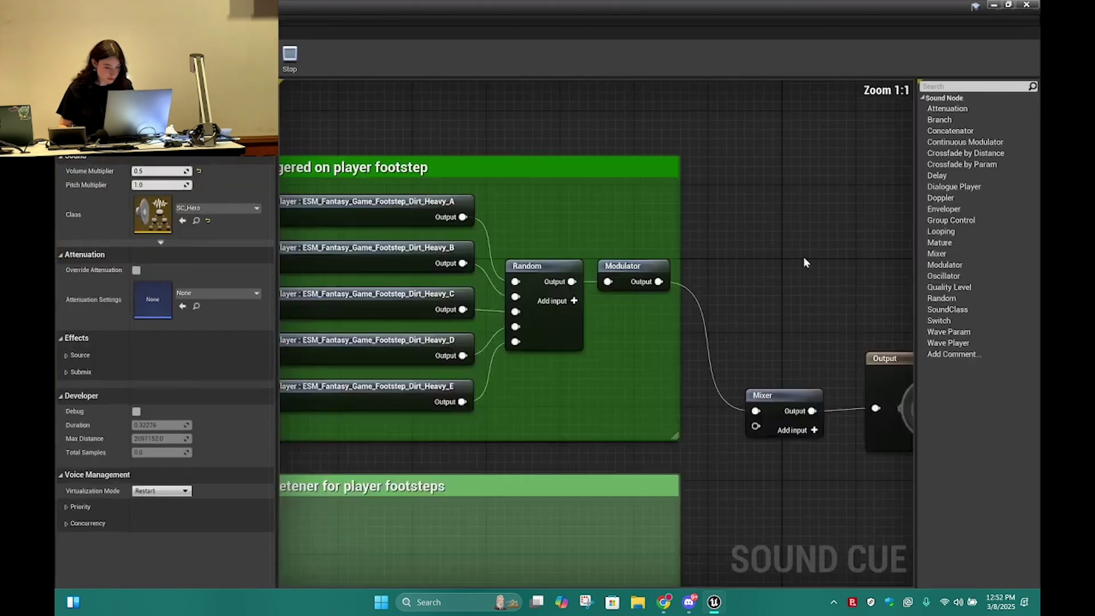
# - Add a Wave Player node feeding the Mixer's second input and place it inside the "SFX sweetener for player footsteps" group
pyautogui.scroll(-2, 687, 477)
pyautogui.moveTo(686, 477); pyautogui.dragTo(804, 311, button='right')
pyautogui.moveTo(784, 276); pyautogui.dragTo(576, 370)
pyautogui.write('wav')
pyautogui.press('Down')
pyautogui.press('Return')
pyautogui.moveTo(592, 381); pyautogui.dragTo(449, 363)
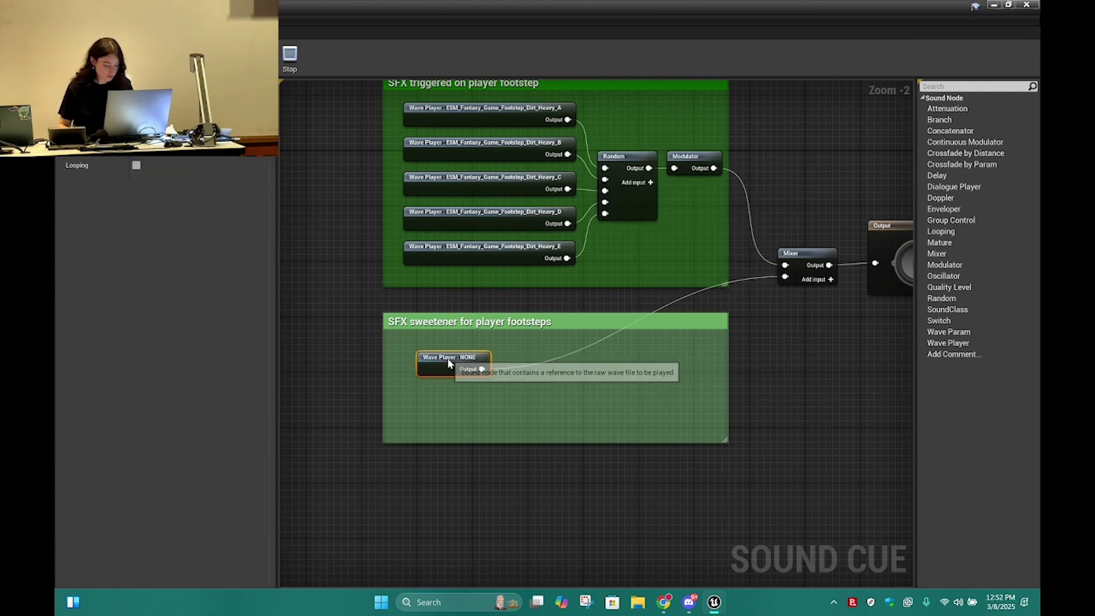
# - Assign sfx_footstep_sweetener_SFX_Footstep_Sweetener_01 to the wave player in the sweetener group
pyautogui.click(211, 129)
pyautogui.write('swee')
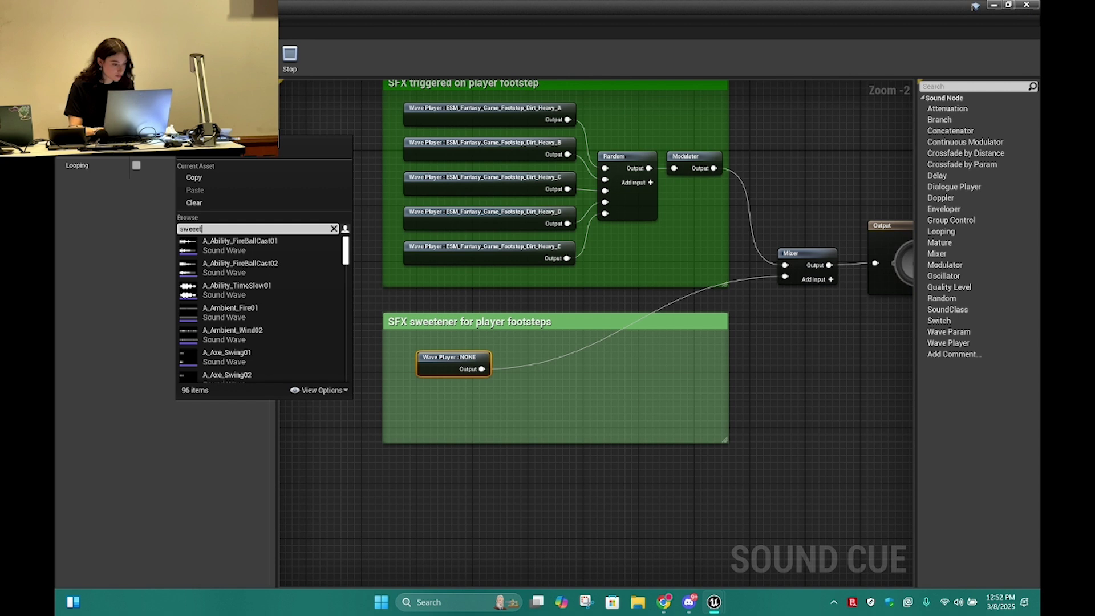
pyautogui.write('t')
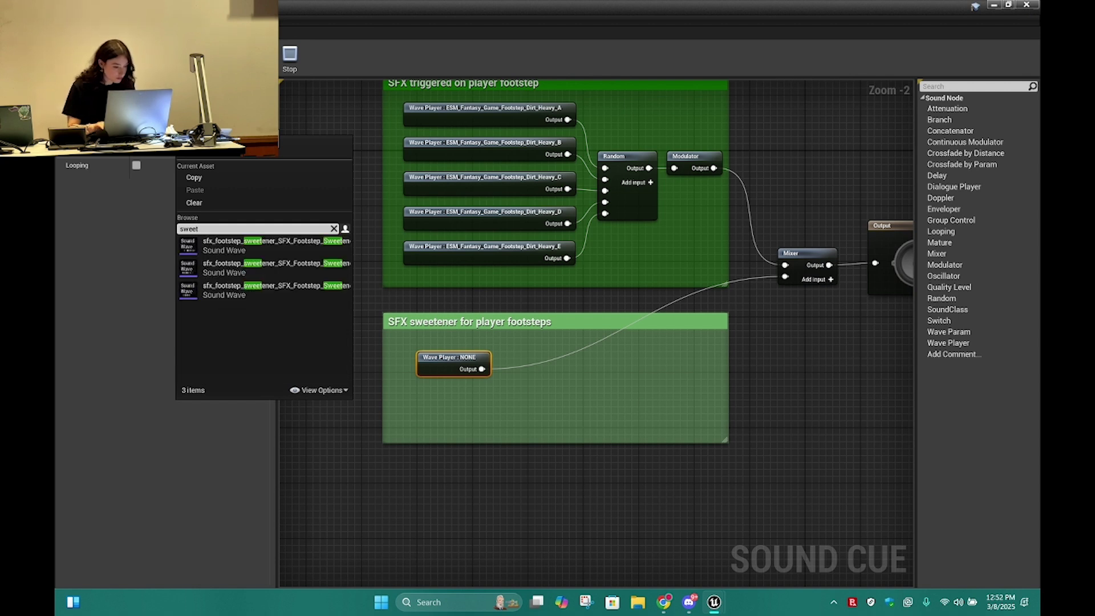
pyautogui.press('Up')
pyautogui.click(226, 252)
# - Duplicate the sweetener wave player twice and stack the three nodes in a column inside the sweetener group
pyautogui.hotkey('ctrl', 'c')
pyautogui.hotkey('ctrl', 'v')
pyautogui.moveTo(581, 400); pyautogui.dragTo(440, 347)
pyautogui.moveTo(454, 379); pyautogui.dragTo(420, 374)
pyautogui.hotkey('ctrl', 'v')
pyautogui.moveTo(475, 397); pyautogui.dragTo(418, 412)
pyautogui.click(439, 379)
pyautogui.moveTo(436, 353); pyautogui.dragTo(429, 353)
# - Assign the Footstep_Sweetener_02 and Footstep_Sweetener_03 sound waves to the second and third sweetener wave players
pyautogui.click(219, 139)
pyautogui.click(326, 347)
pyautogui.click(506, 405)
pyautogui.click(220, 140)
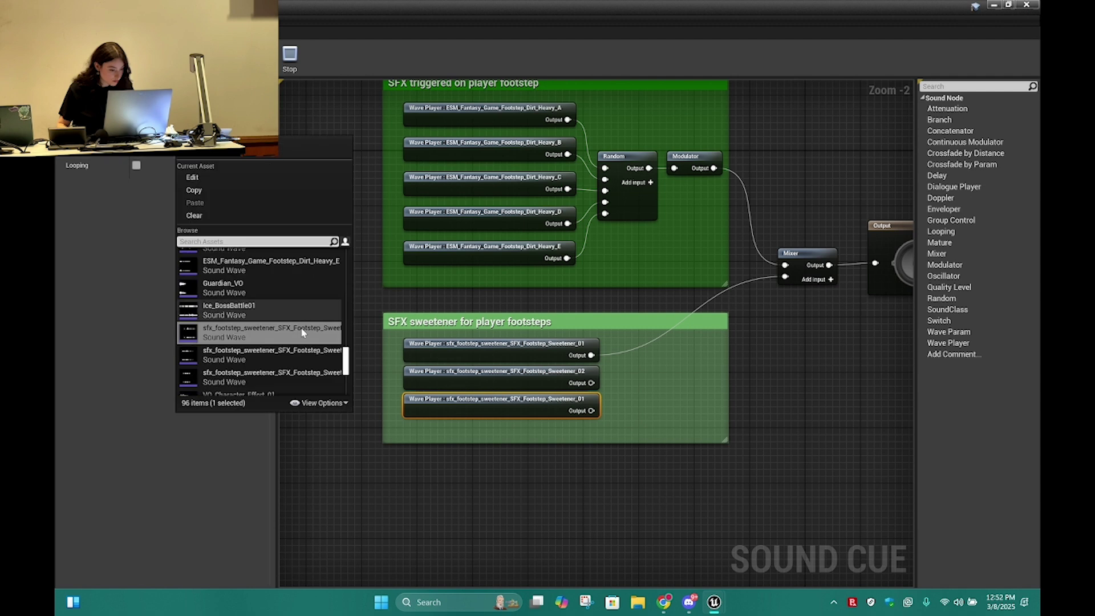
pyautogui.click(316, 374)
# - Add a three-input Random node to the sweetener group and feed it from the three sweetener wave players
pyautogui.moveTo(591, 355); pyautogui.dragTo(599, 377)
pyautogui.write('ra')
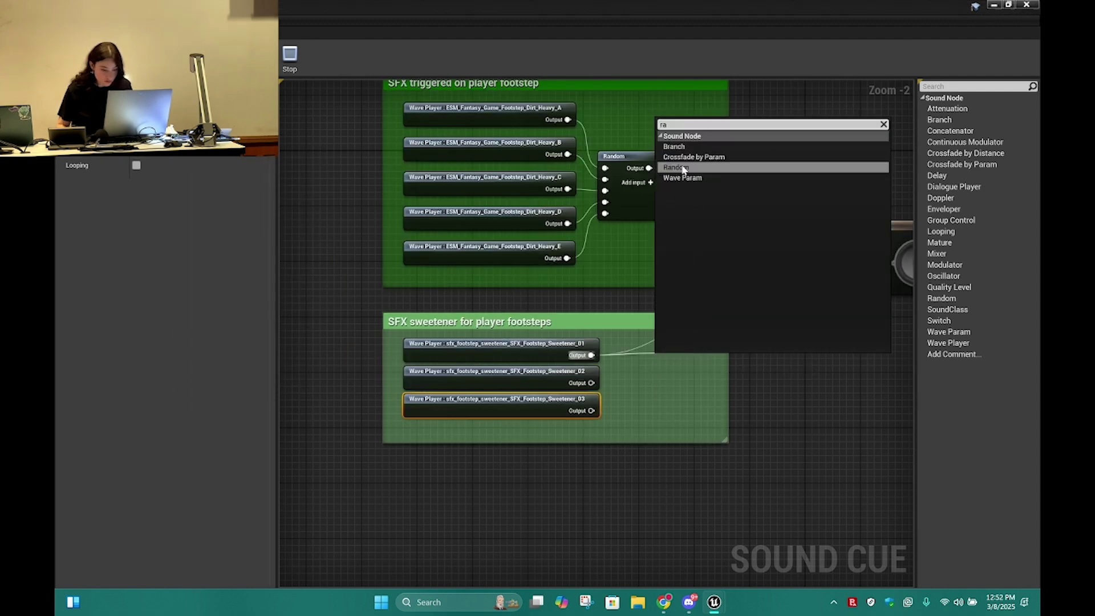
pyautogui.click(683, 169)
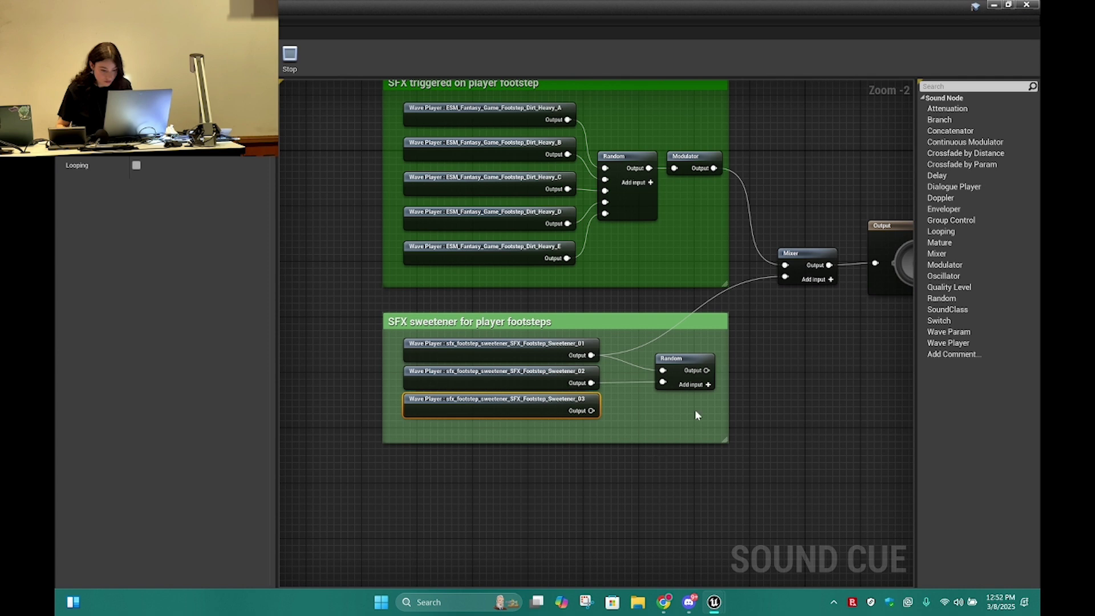
pyautogui.click(707, 384)
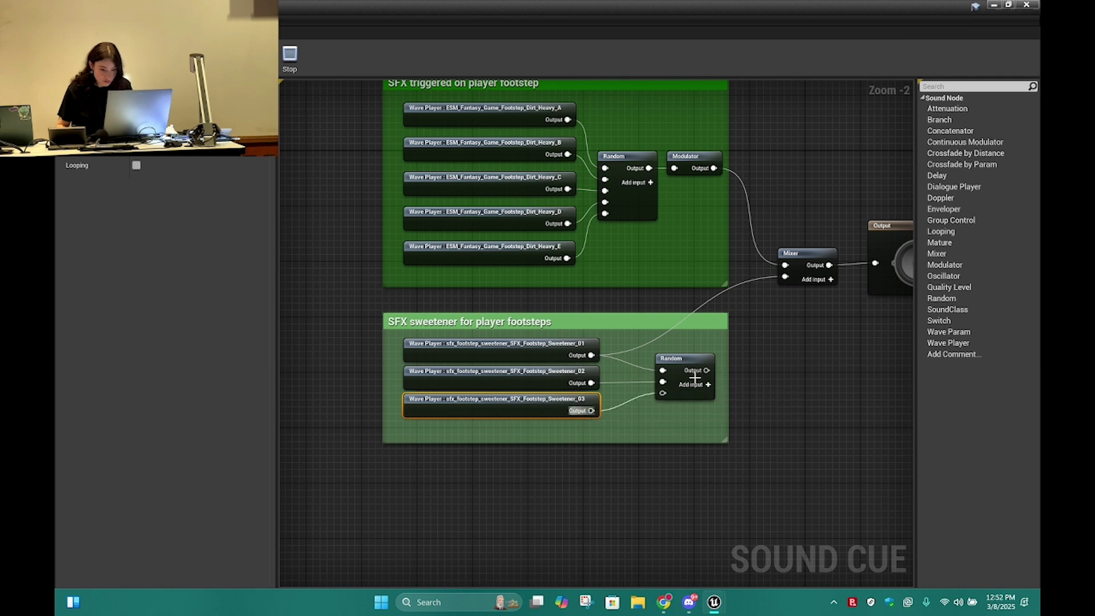
# - Connect the sweetener Random node's output to the Mixer's second input in place of the direct wave player link
pyautogui.rightClick(781, 294)
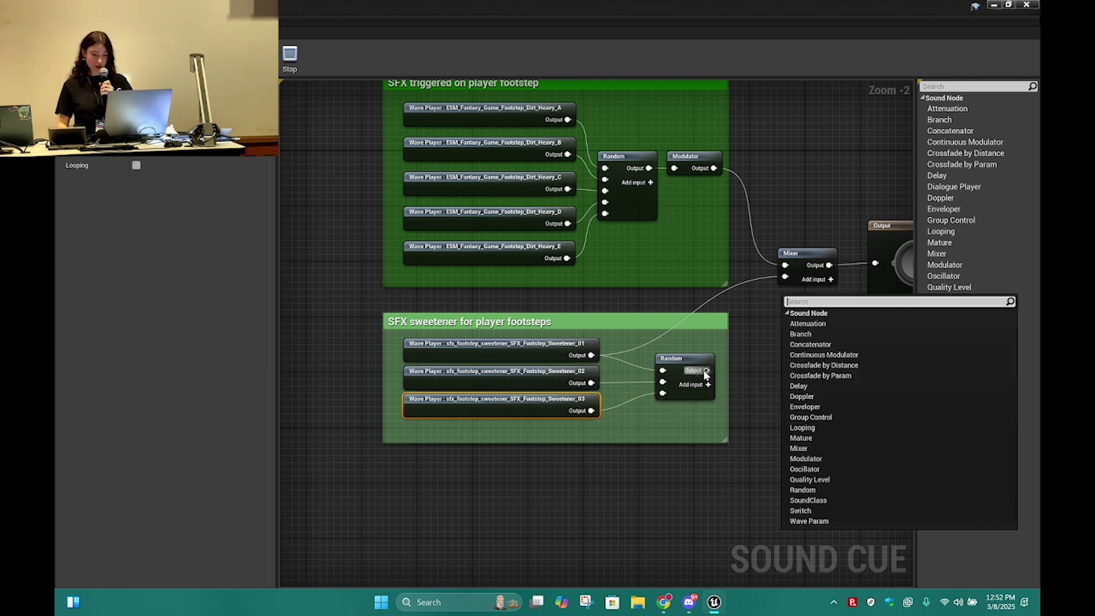
pyautogui.moveTo(706, 371); pyautogui.dragTo(757, 315)
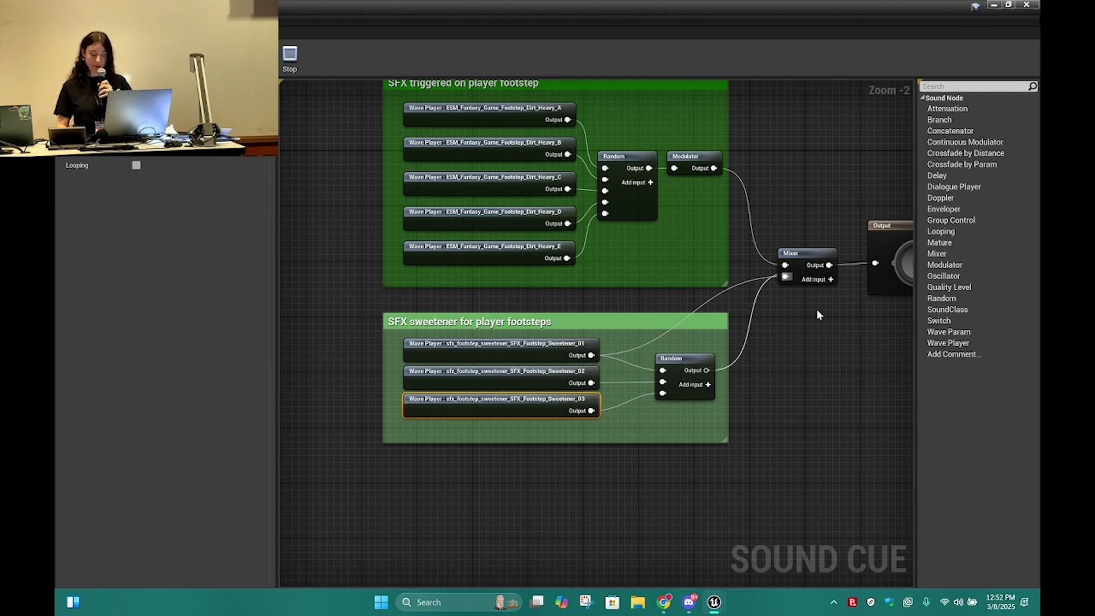
pyautogui.moveTo(805, 358); pyautogui.dragTo(734, 390, button='right')
pyautogui.click(742, 301)
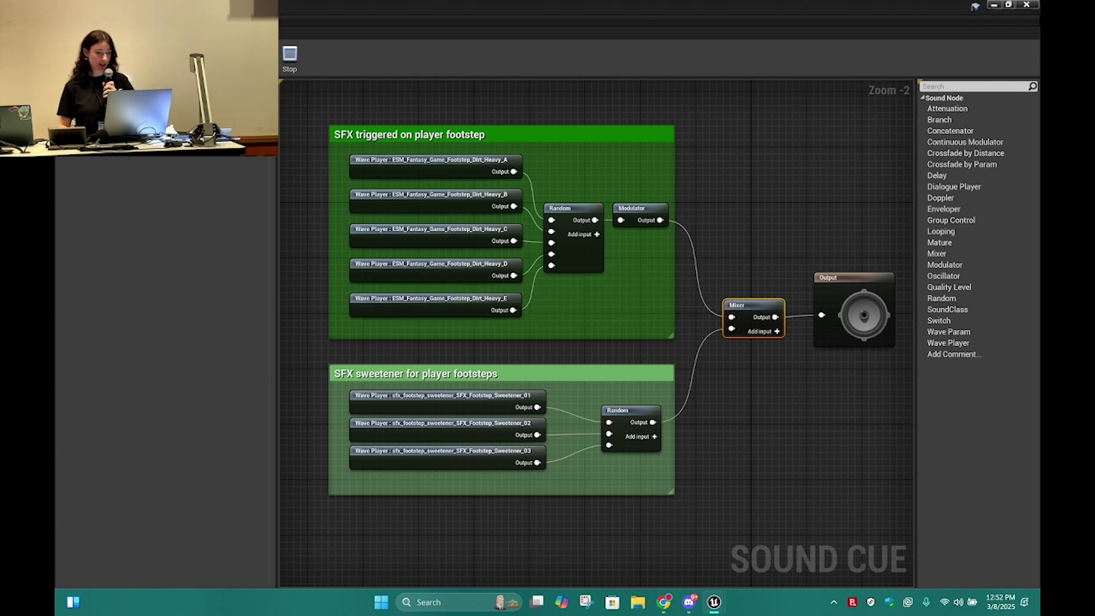
# - Enlarge the level viewport and play-test the footsteps: skip the intro, walk the character forward, and stop the session
pyautogui.click(108, 7)
pyautogui.moveTo(486, 388); pyautogui.dragTo(485, 575)
pyautogui.hotkey('alt', 'p')
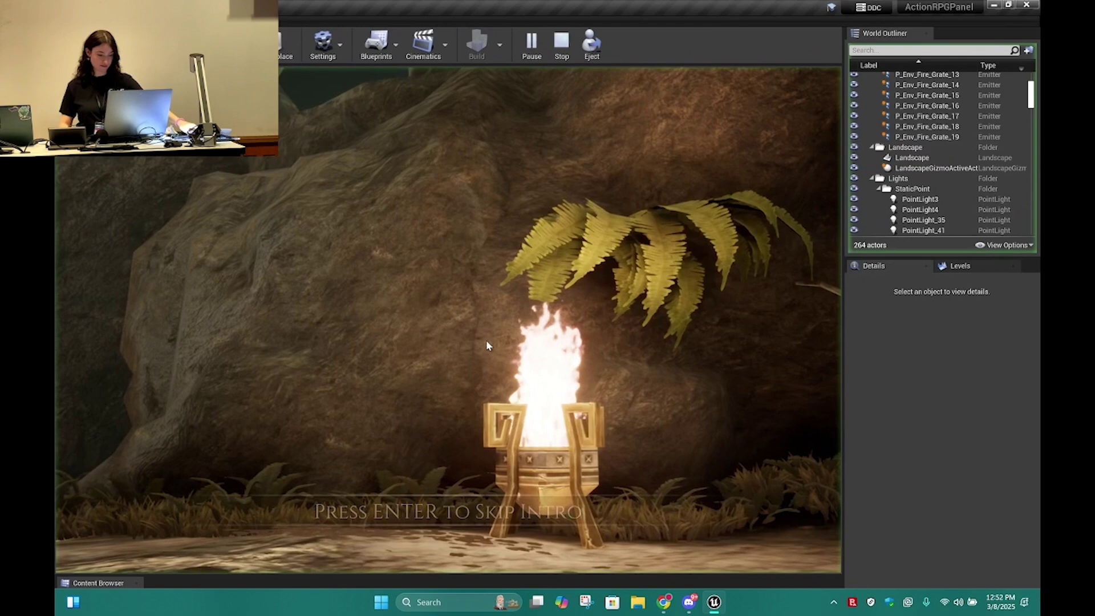
pyautogui.press('Return')
pyautogui.press('w')
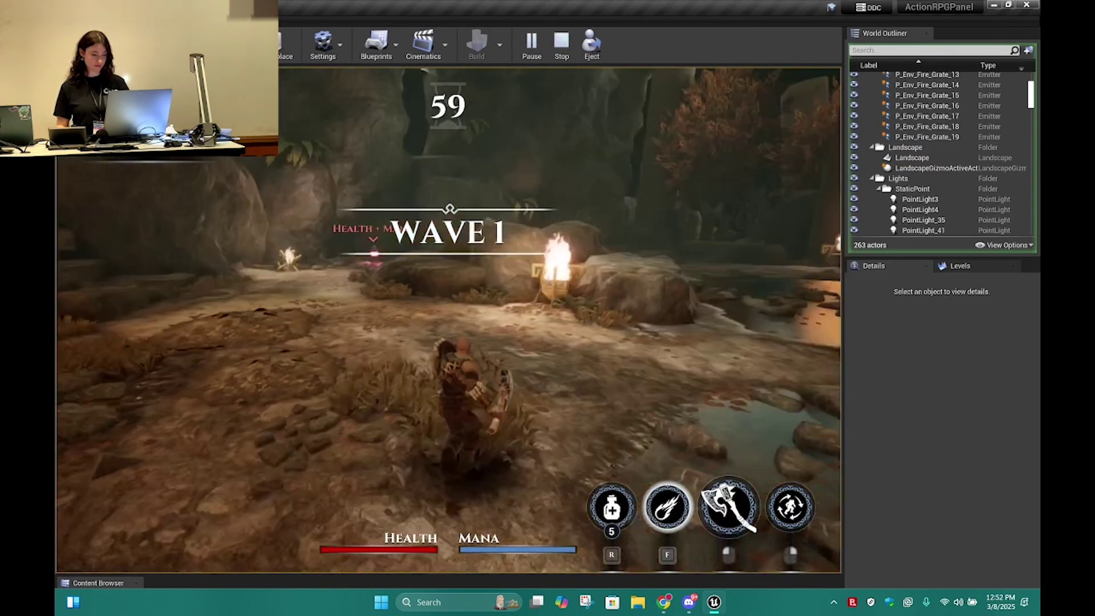
pyautogui.press('w')
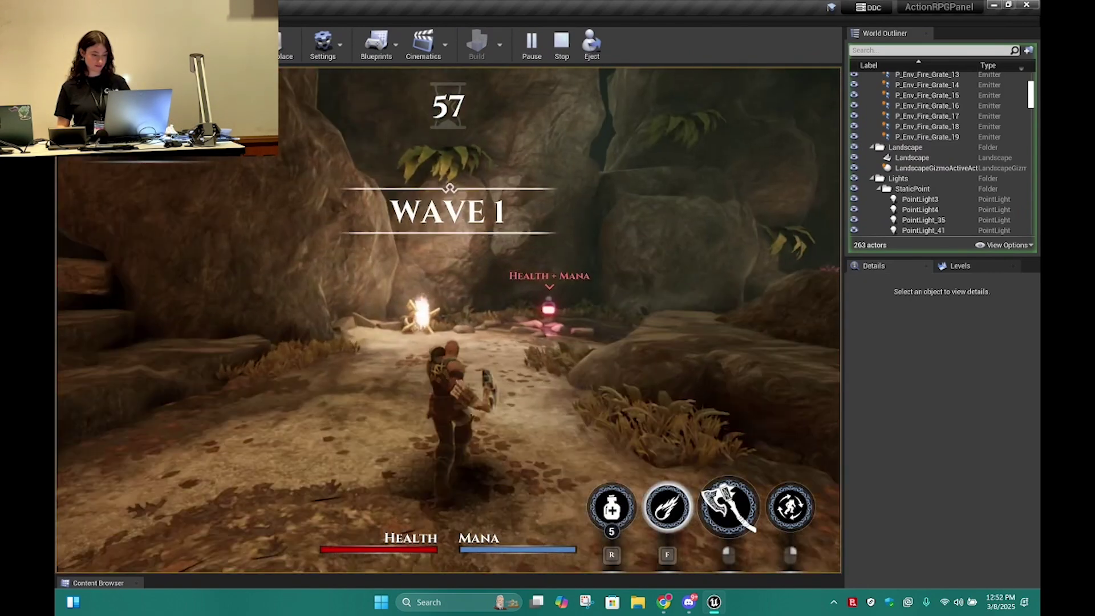
pyautogui.press('Escape')
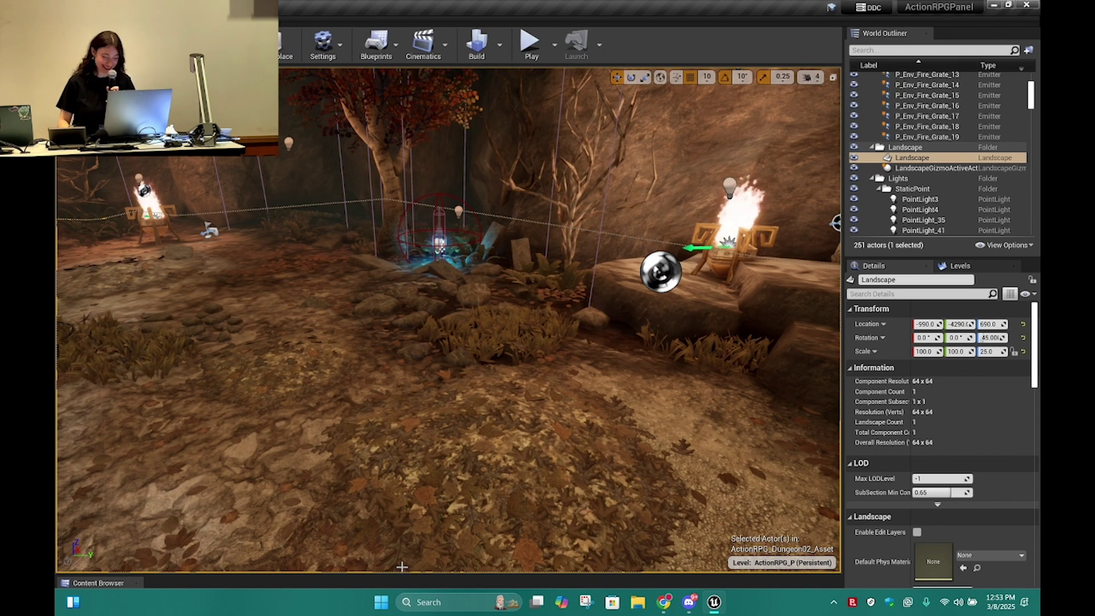
# - Enlarge the content browser and open the Guardian's footstep sound cue from the Creatures folder under Sounds
pyautogui.moveTo(411, 576); pyautogui.dragTo(411, 321)
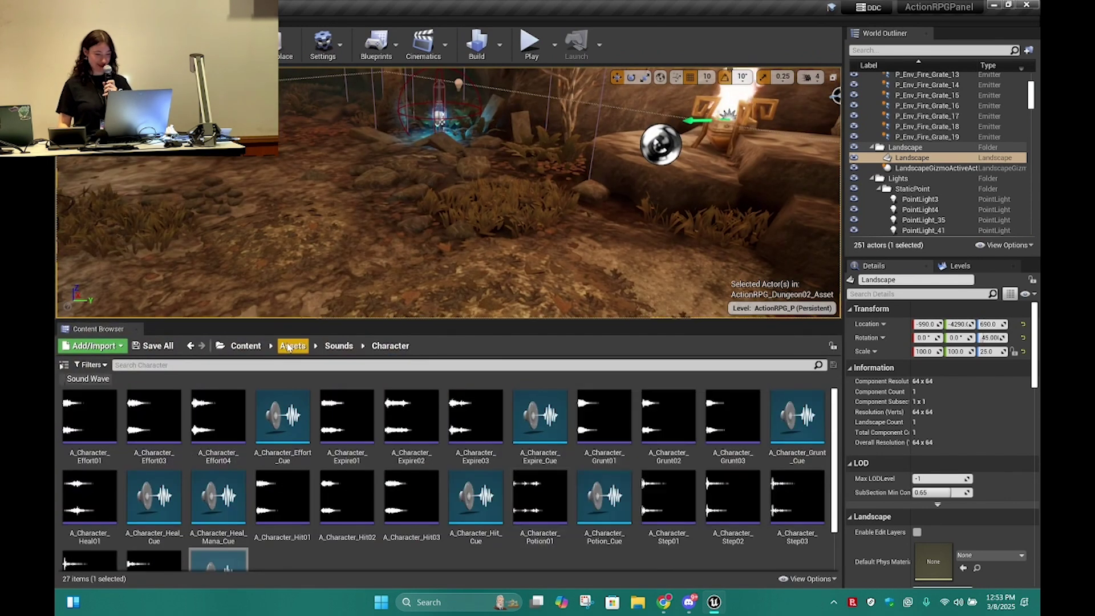
pyautogui.click(339, 346)
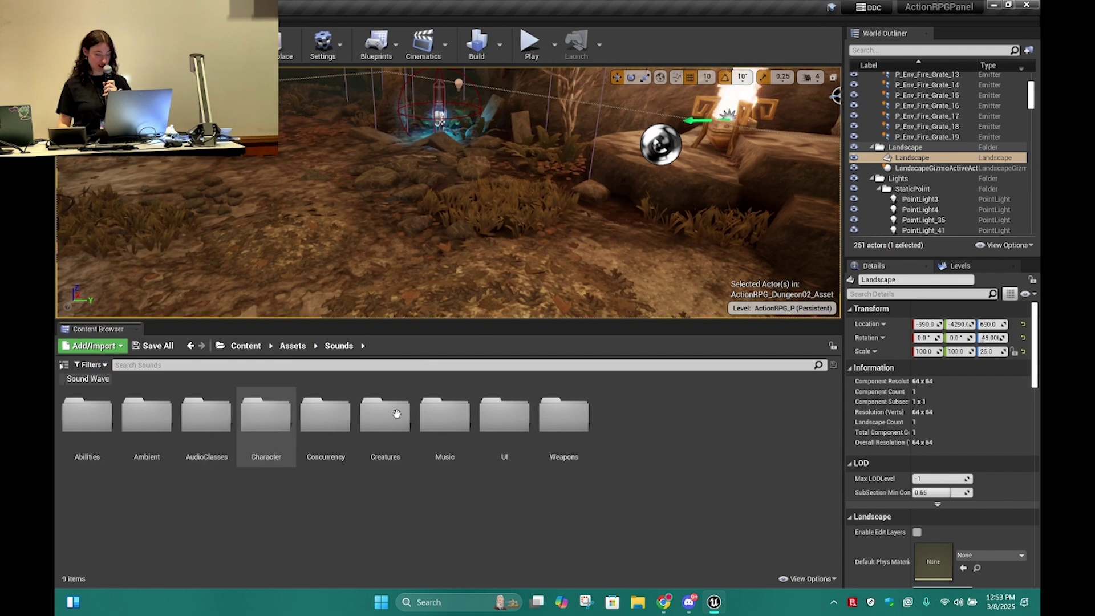
pyautogui.doubleClick(385, 416)
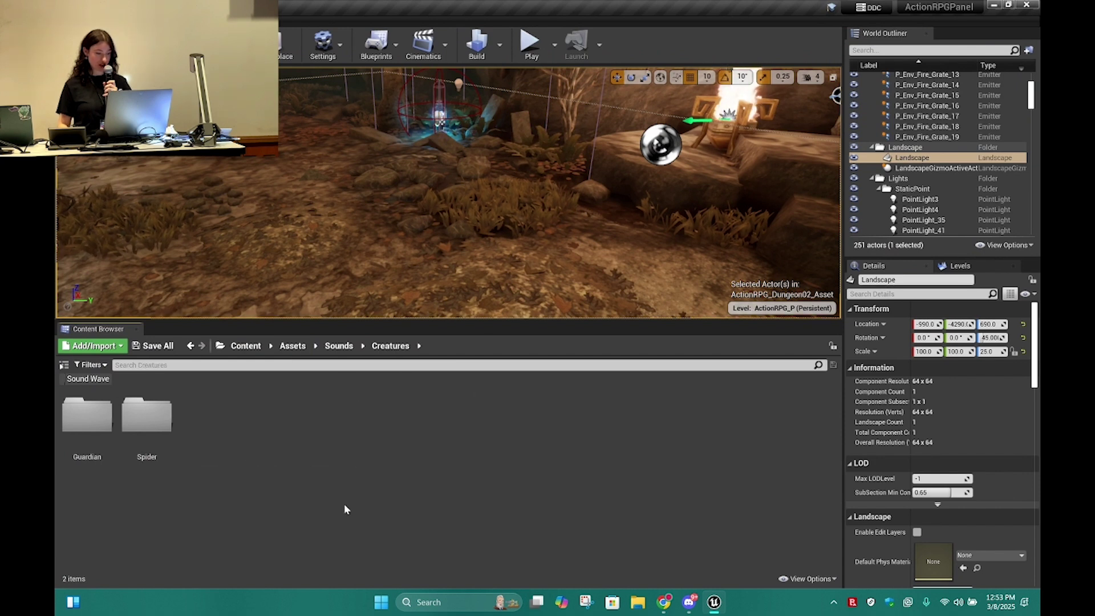
pyautogui.doubleClick(77, 415)
pyautogui.doubleClick(446, 455)
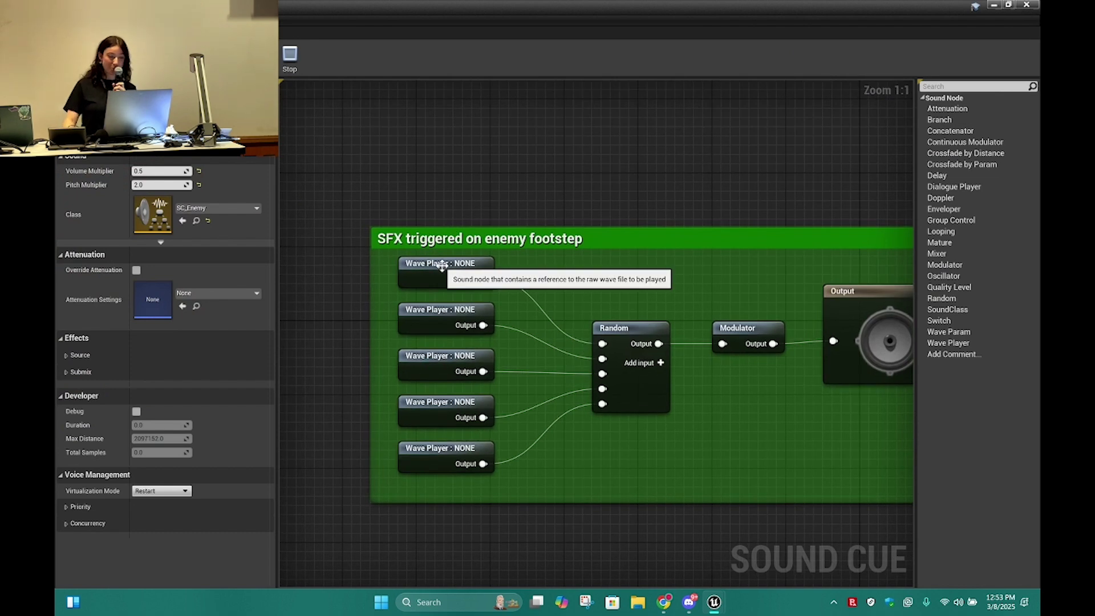
# - Assign ESM_Fantasy_Game_Footstep_Dirt_Heavy_A and _B to the first and second wave players in the enemy footstep group
pyautogui.click(440, 259)
pyautogui.click(251, 129)
pyautogui.write('esm')
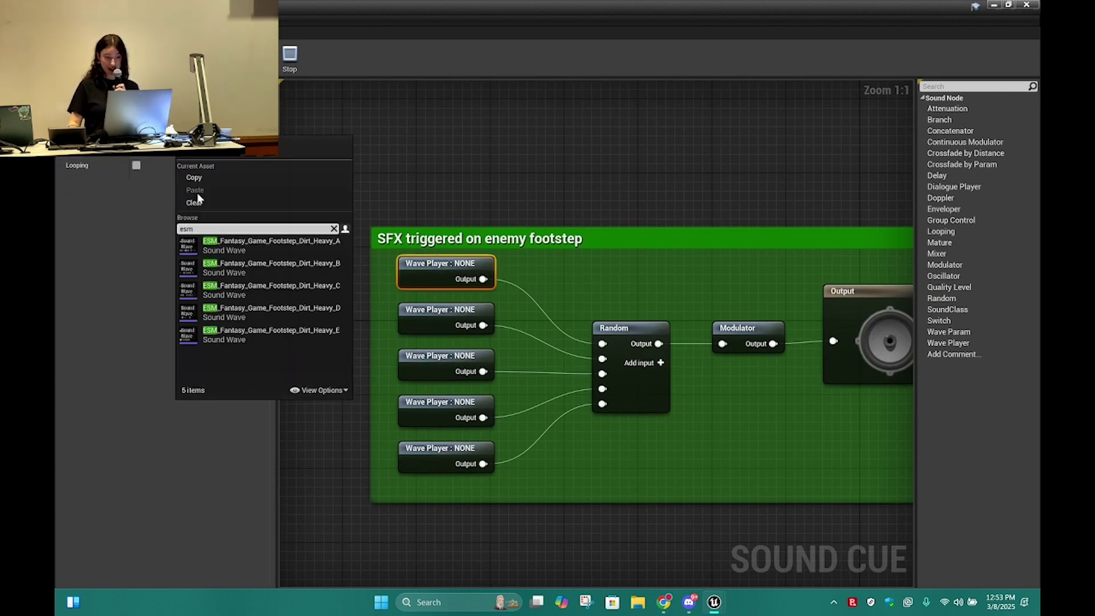
pyautogui.click(257, 246)
pyautogui.click(222, 130)
pyautogui.write('esm')
pyautogui.click(328, 269)
# - Assign ESM_Fantasy_Game_Footstep_Dirt_Heavy_C to the third wave player in the enemy footstep group
pyautogui.click(420, 345)
pyautogui.click(222, 129)
pyautogui.write('es')
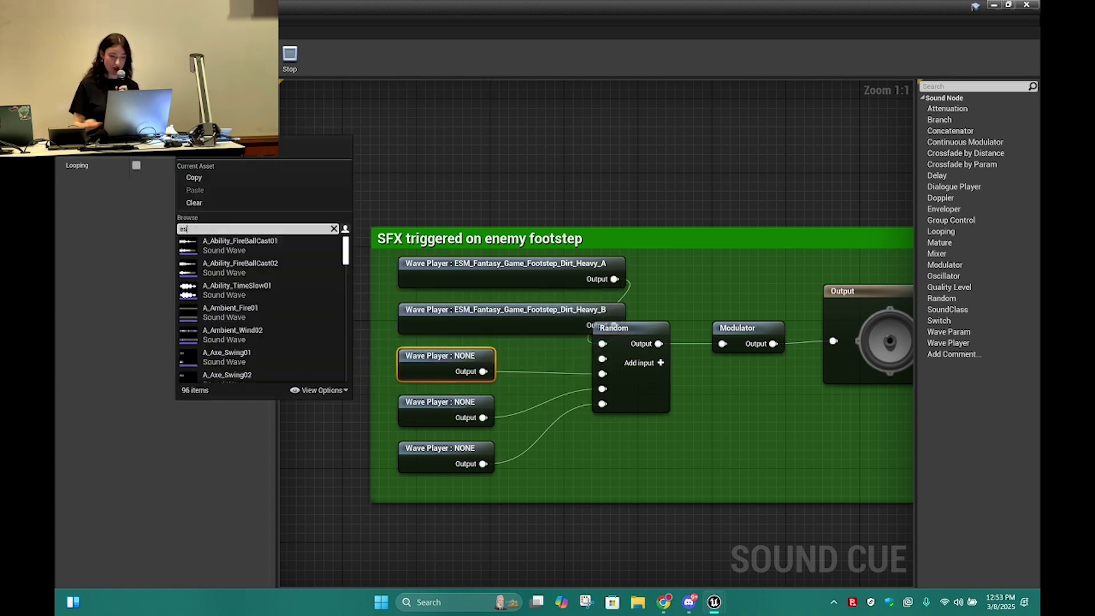
pyautogui.write('m')
pyautogui.click(266, 290)
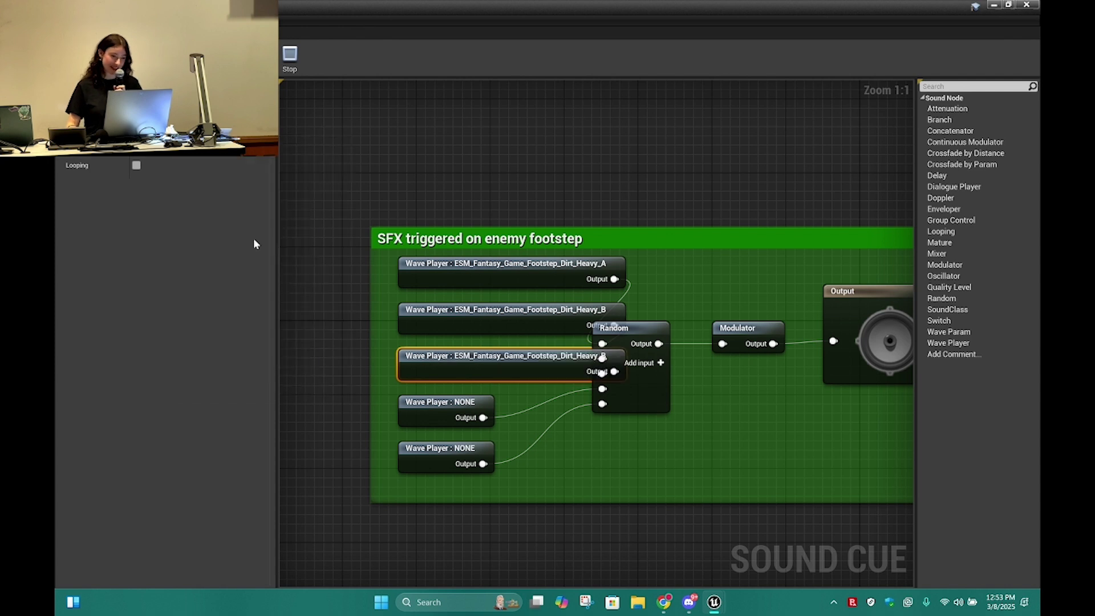
pyautogui.click(257, 130)
pyautogui.click(306, 359)
# - Assign ESM_Fantasy_Game_Footstep_Dirt_Heavy_D to the fourth wave player in the enemy footstep group
pyautogui.click(445, 408)
pyautogui.click(239, 130)
pyautogui.write('esm')
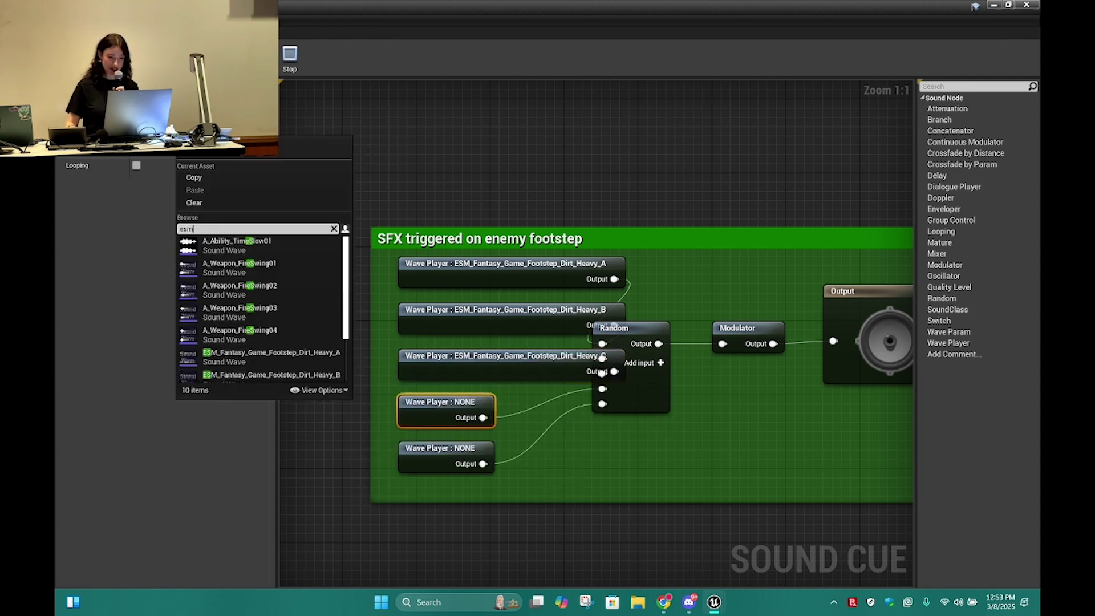
pyautogui.scroll(-1, 262, 314)
pyautogui.click(269, 313)
# - Assign ESM_Fantasy_Game_Footstep_Dirt_Heavy_E to the fifth wave player in the enemy footstep group
pyautogui.click(442, 455)
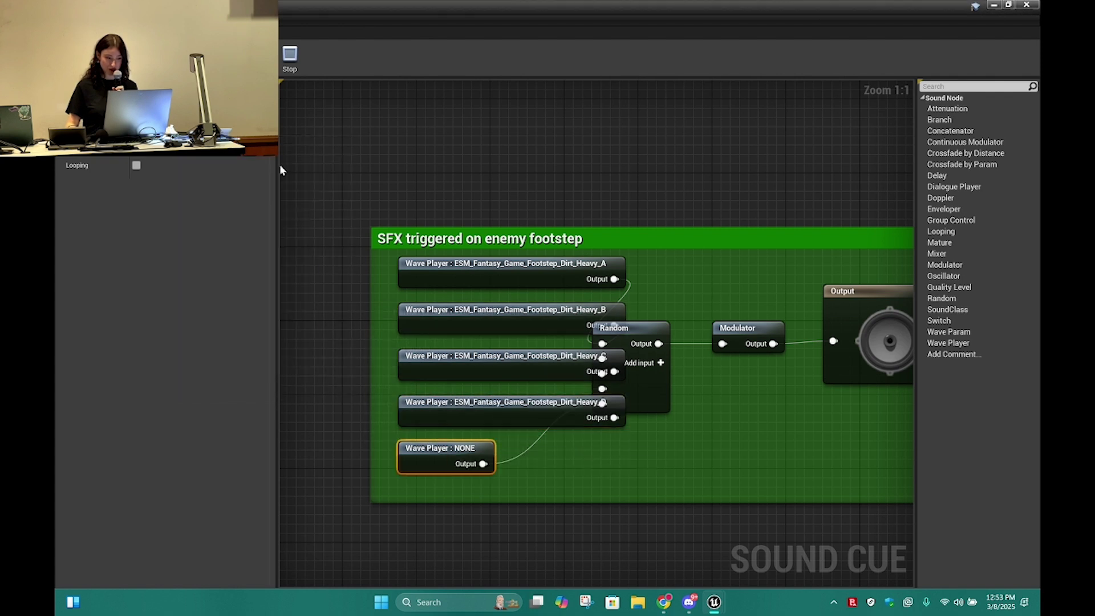
pyautogui.click(240, 130)
pyautogui.write('esm')
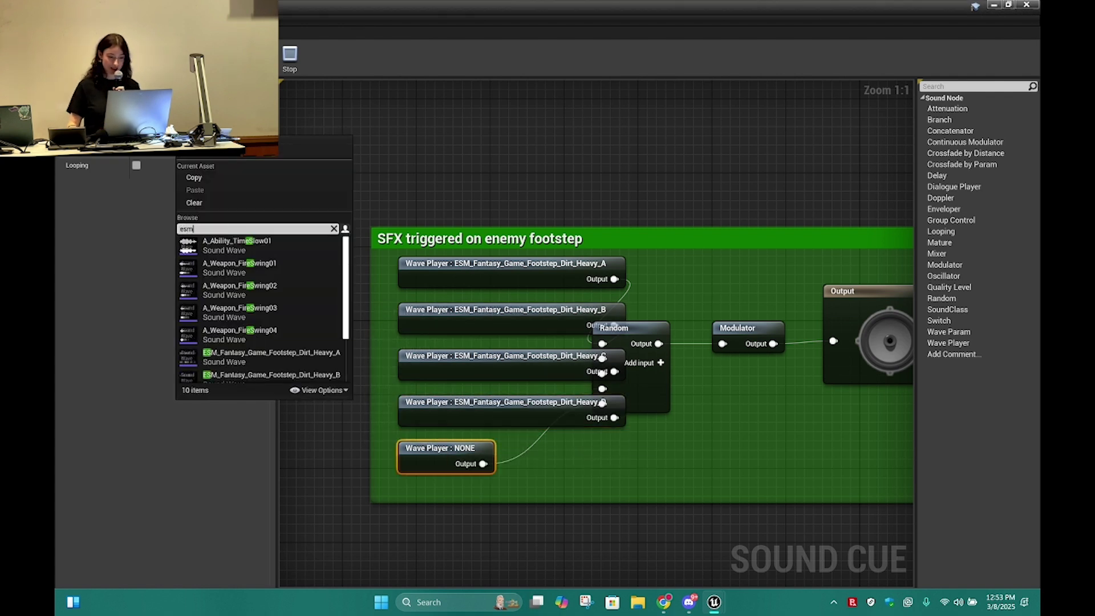
pyautogui.scroll(-1, 228, 342)
pyautogui.click(265, 333)
# - Reposition the Random, Modulator and Output nodes of the enemy footstep cue clear of the wave players
pyautogui.moveTo(631, 342); pyautogui.dragTo(794, 328)
pyautogui.moveTo(842, 292); pyautogui.dragTo(888, 291)
pyautogui.moveTo(787, 328); pyautogui.dragTo(805, 328)
# - Set the enemy footstep cue's Volume Multiplier to 1.0
pyautogui.click(680, 160)
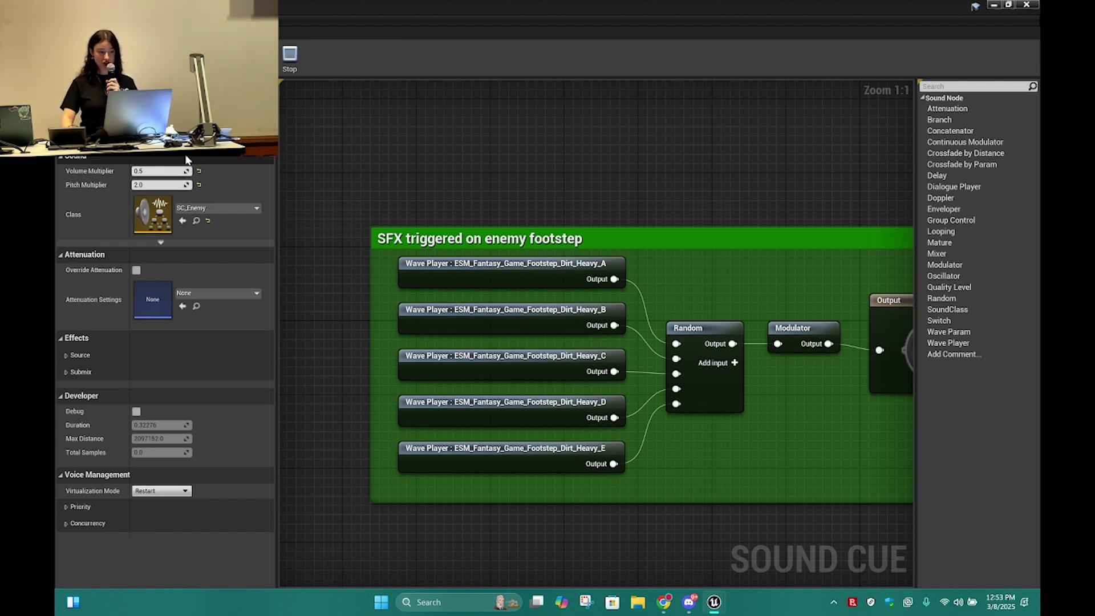
pyautogui.click(174, 171)
pyautogui.write('1')
pyautogui.press('Return')
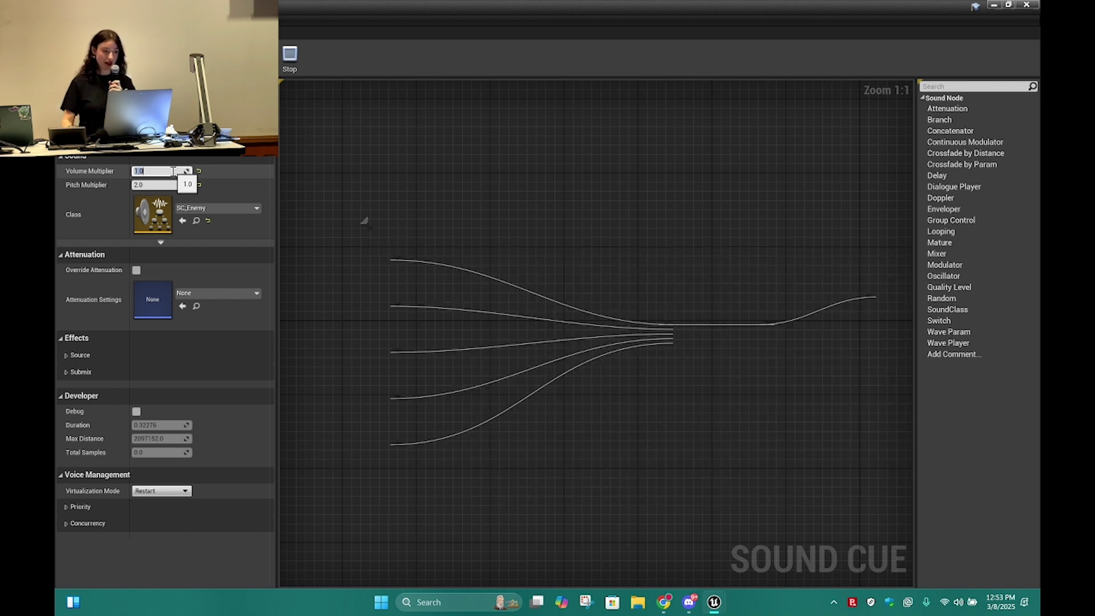
# - Save the enemy footstep cue, return to the level and enlarge its viewport
pyautogui.hotkey('ctrl', 's')
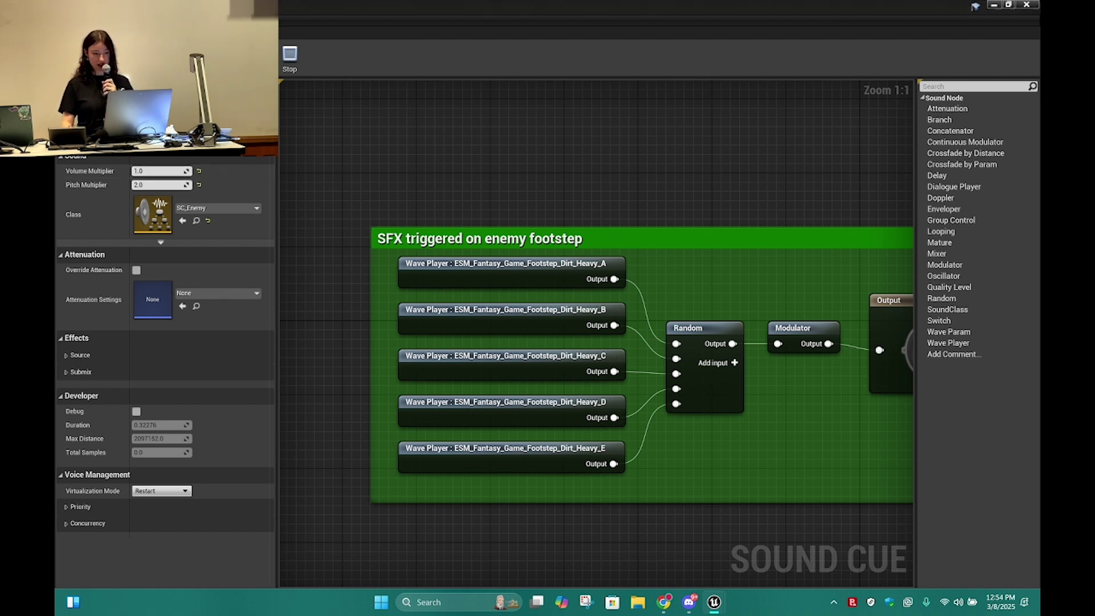
pyautogui.click(108, 8)
pyautogui.moveTo(391, 320); pyautogui.dragTo(391, 574)
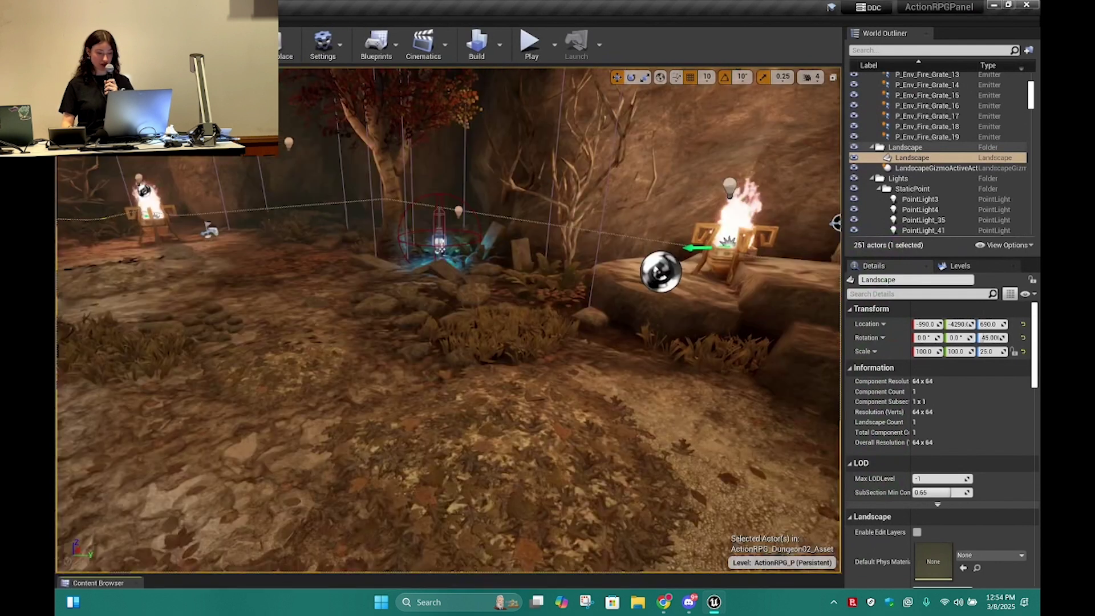
pyautogui.rightClick(396, 439)
pyautogui.press('Escape')
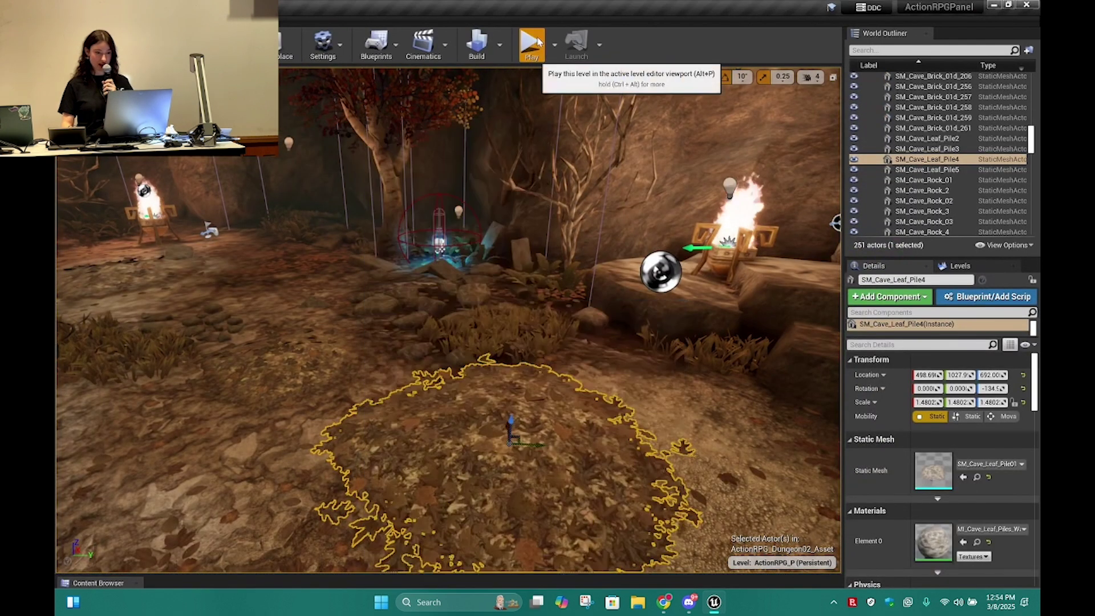
# - Playtest the level past the intro, moving the character near an enemy to hear the footsteps, and end the session
pyautogui.click(531, 45)
pyautogui.press('Return')
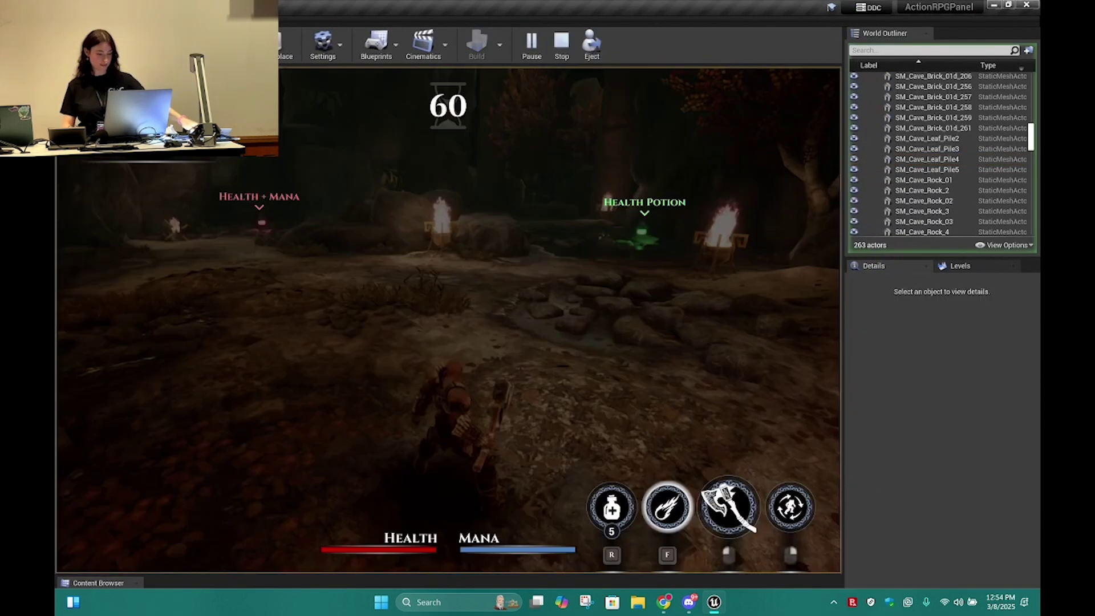
pyautogui.press('w')
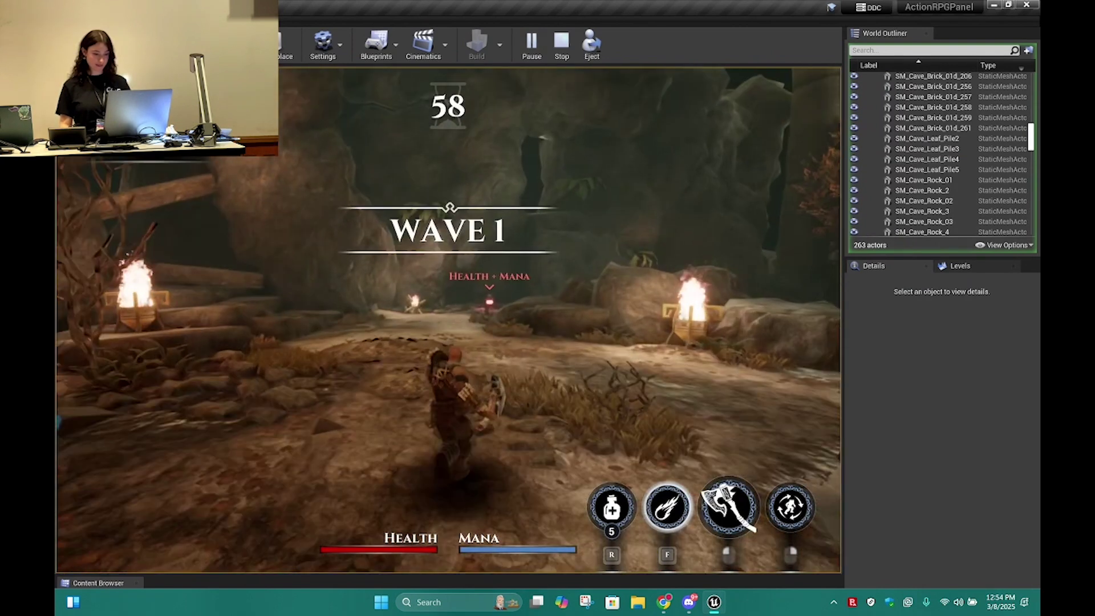
pyautogui.press('w')
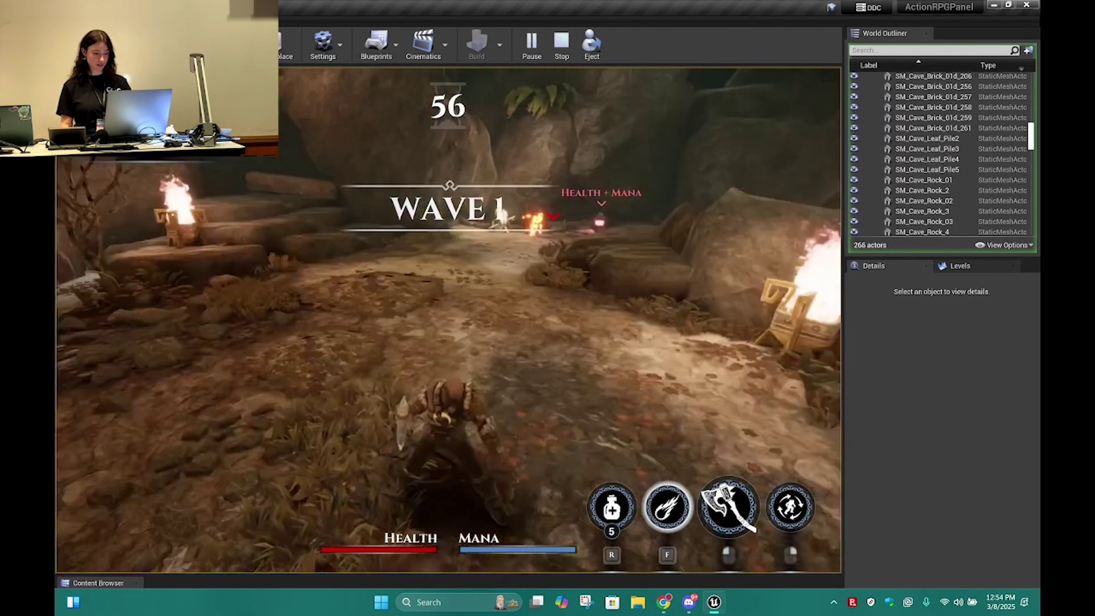
pyautogui.press('w')
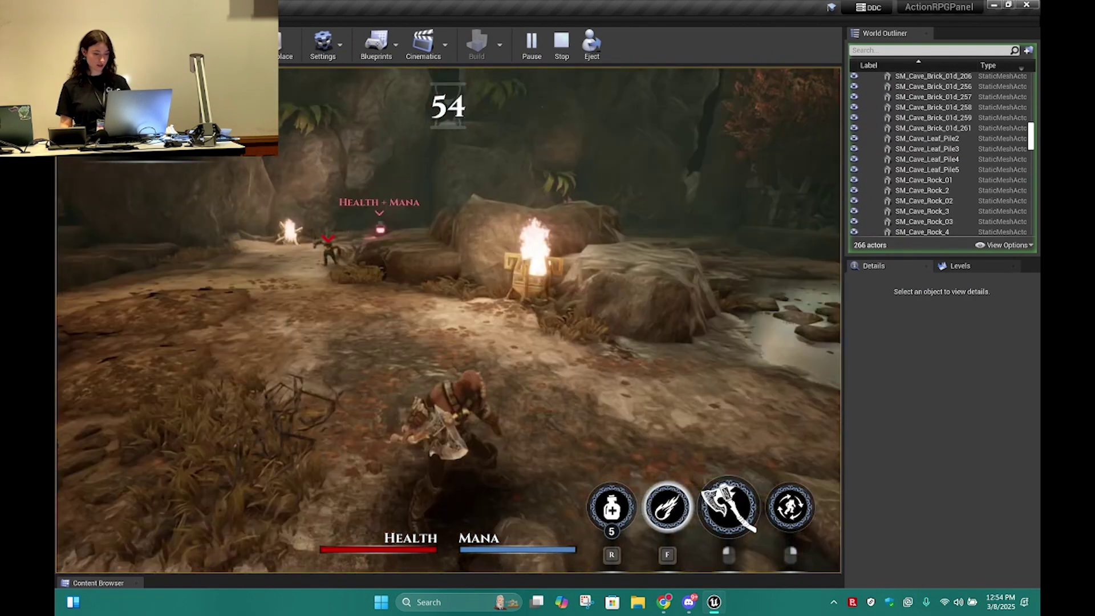
pyautogui.press('w')
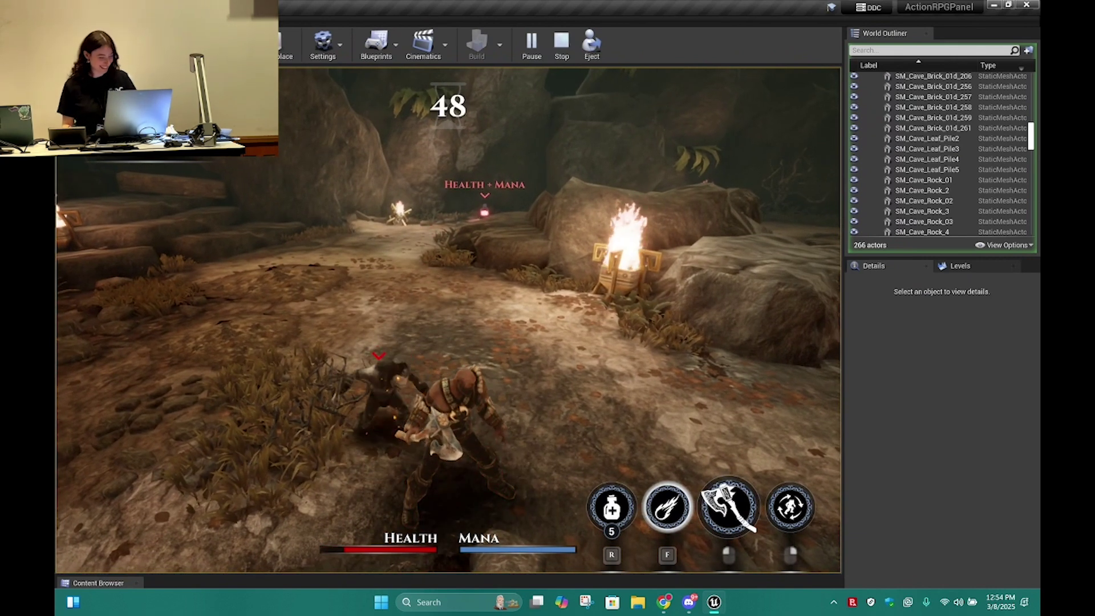
pyautogui.press('Escape')
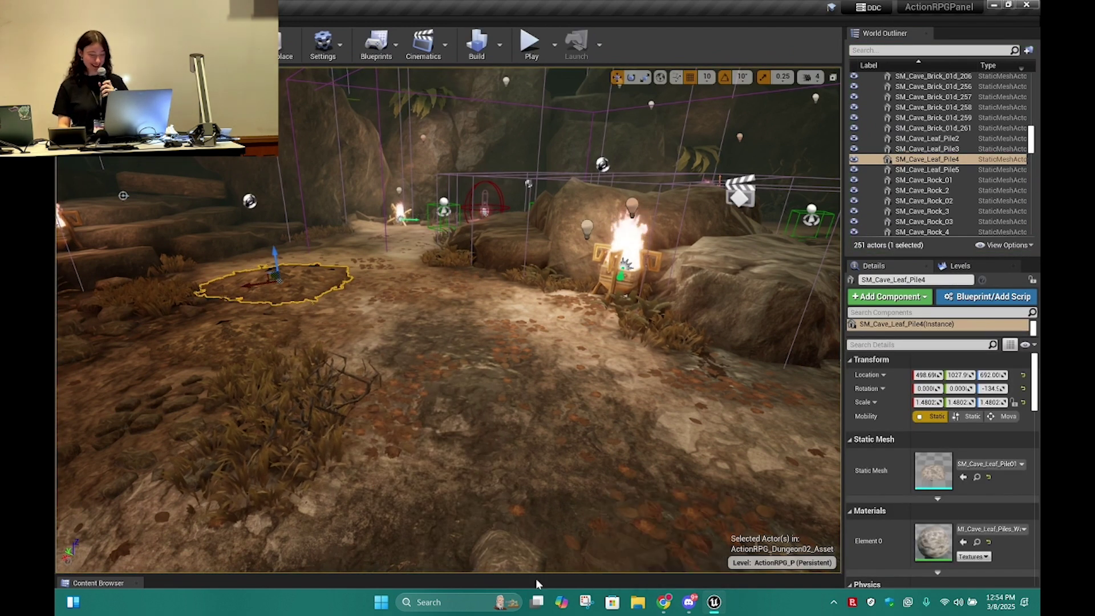
# - Import the ambience audio file into the Assets/WAV folder and select the imported sound wave
pyautogui.moveTo(539, 575); pyautogui.dragTo(539, 385)
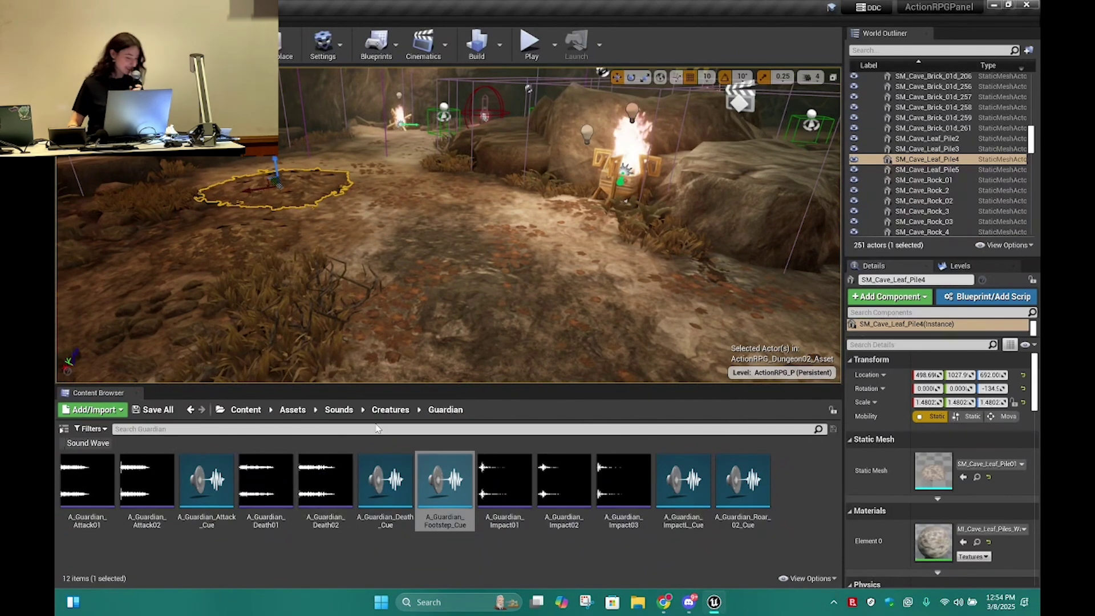
pyautogui.click(292, 410)
pyautogui.doubleClick(87, 482)
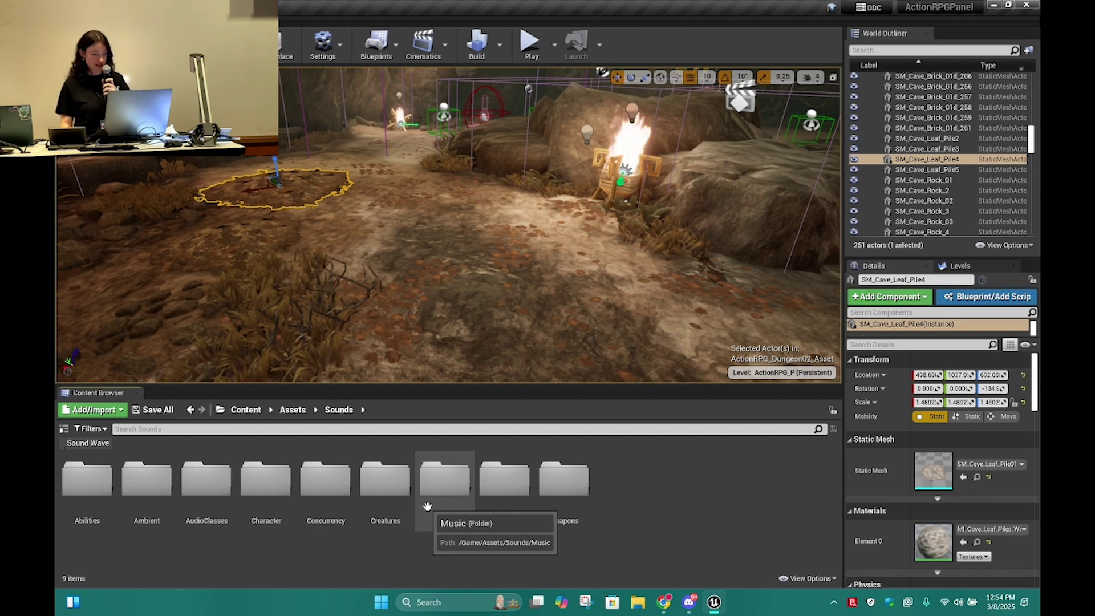
pyautogui.click(291, 410)
pyautogui.doubleClick(146, 479)
pyautogui.click(93, 409)
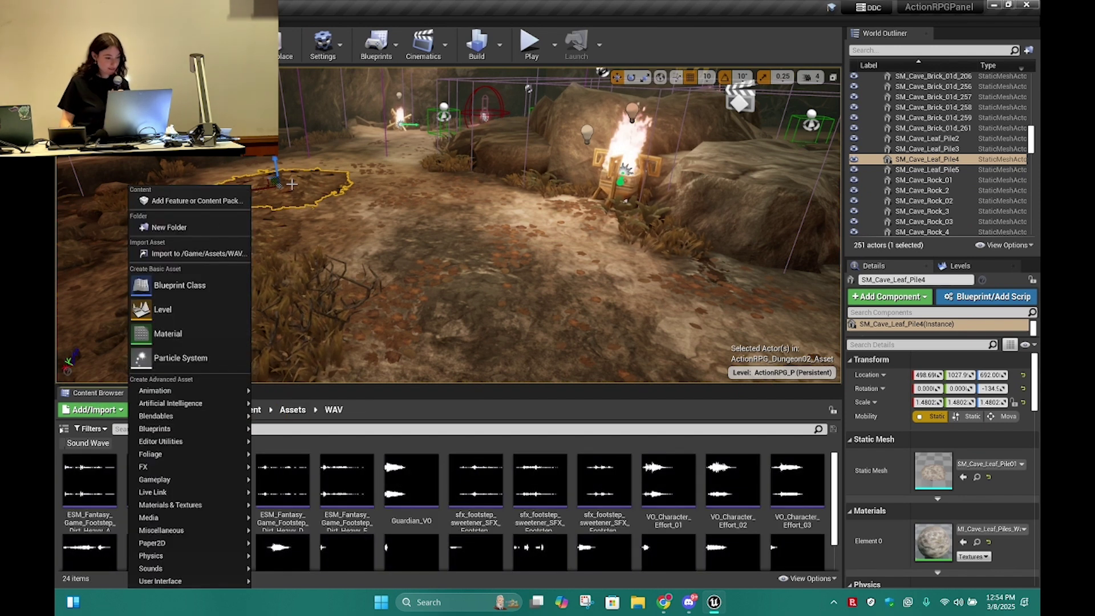
pyautogui.click(207, 253)
pyautogui.doubleClick(648, 443)
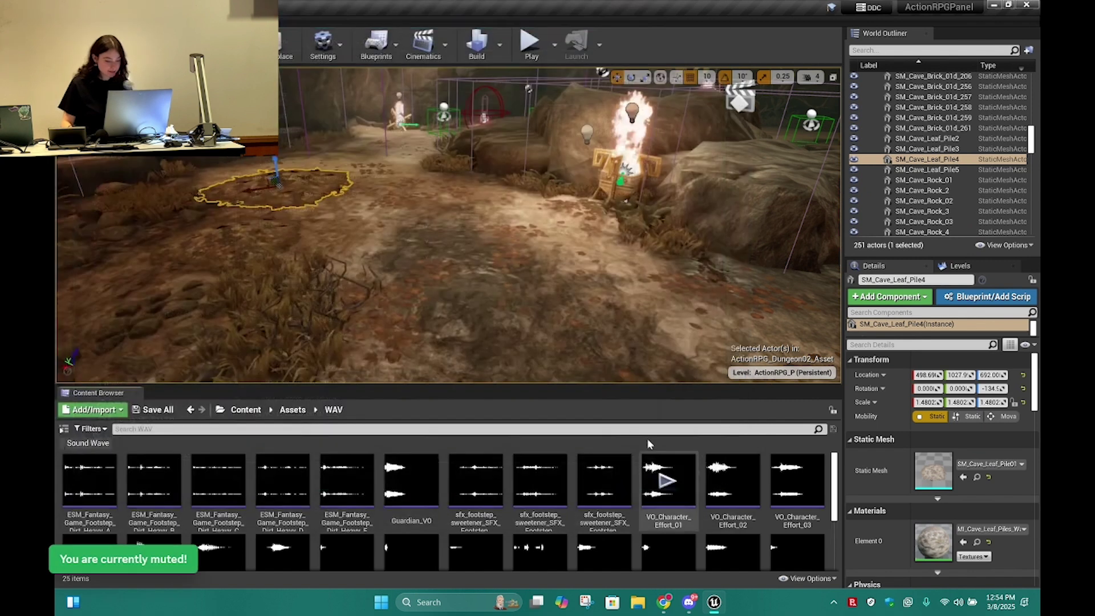
pyautogui.scroll(-1, 484, 479)
pyautogui.scroll(-2, 484, 479)
pyautogui.click(98, 542)
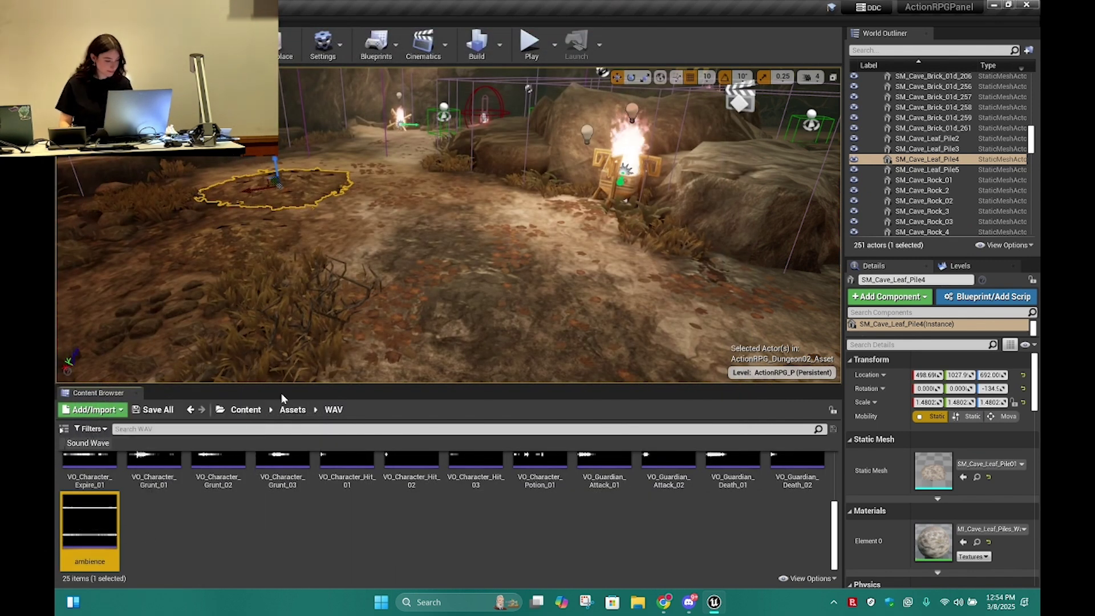
# - Search all project content for "wind" and open the ambient wind sound cue
pyautogui.click(245, 411)
pyautogui.click(261, 431)
pyautogui.write('ambi')
pyautogui.hotkey('ctrl', 'a')
pyautogui.write('wind')
pyautogui.doubleClick(160, 516)
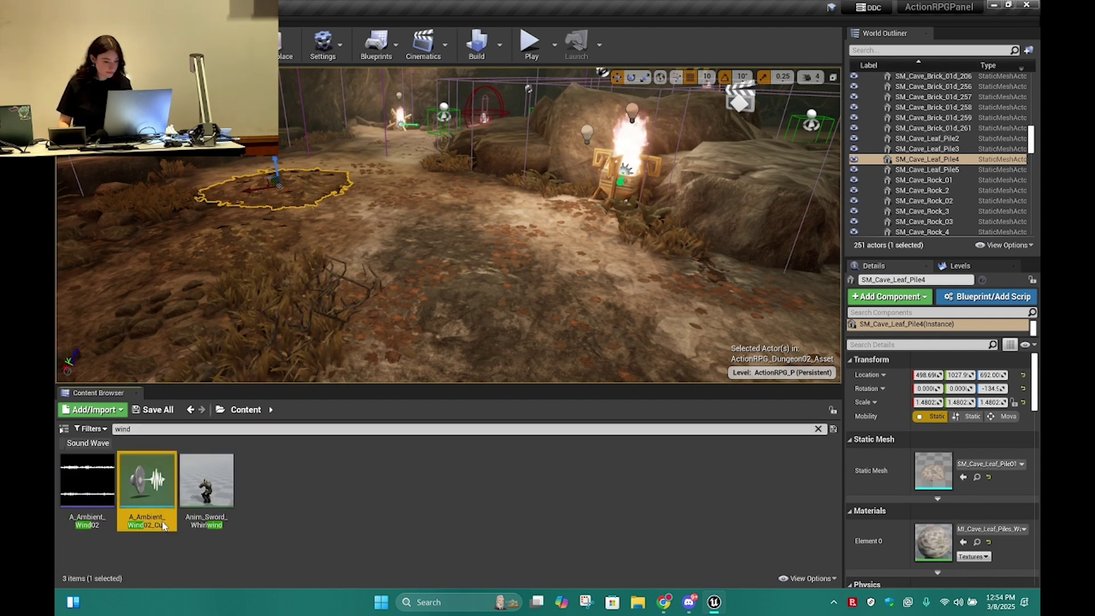
# - Assign the ambience sound wave to the empty wave player in the General Ambience group
pyautogui.click(550, 379)
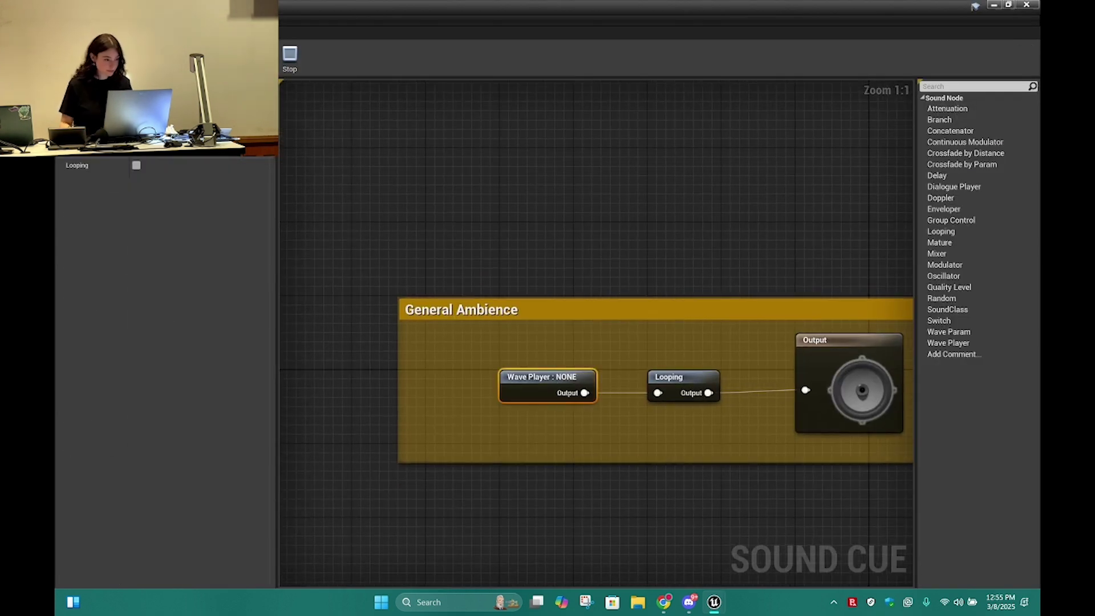
pyautogui.write('amb')
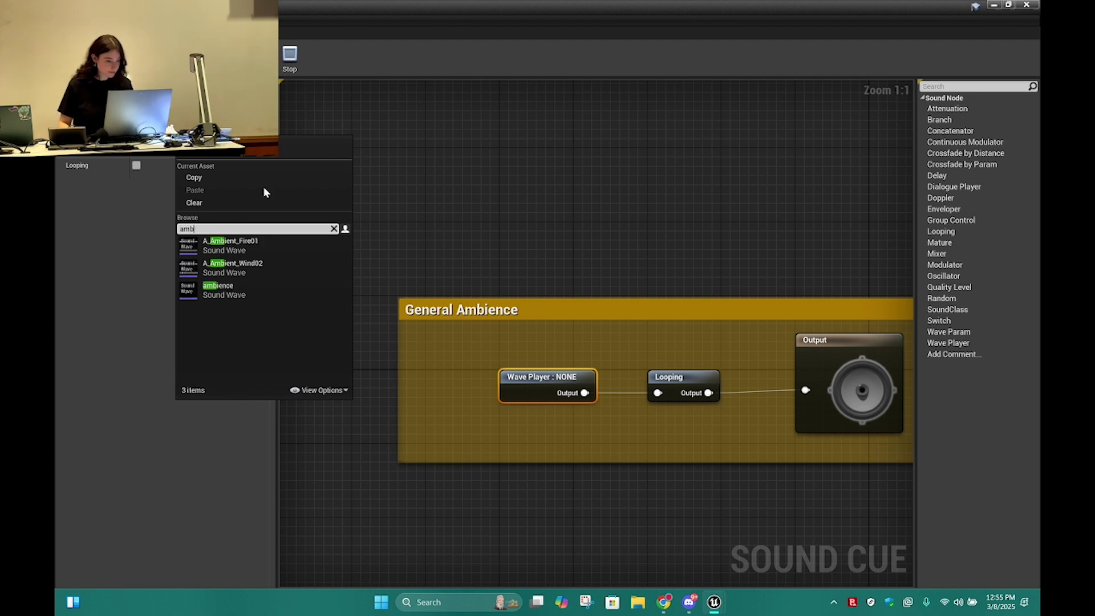
pyautogui.click(269, 295)
pyautogui.click(607, 242)
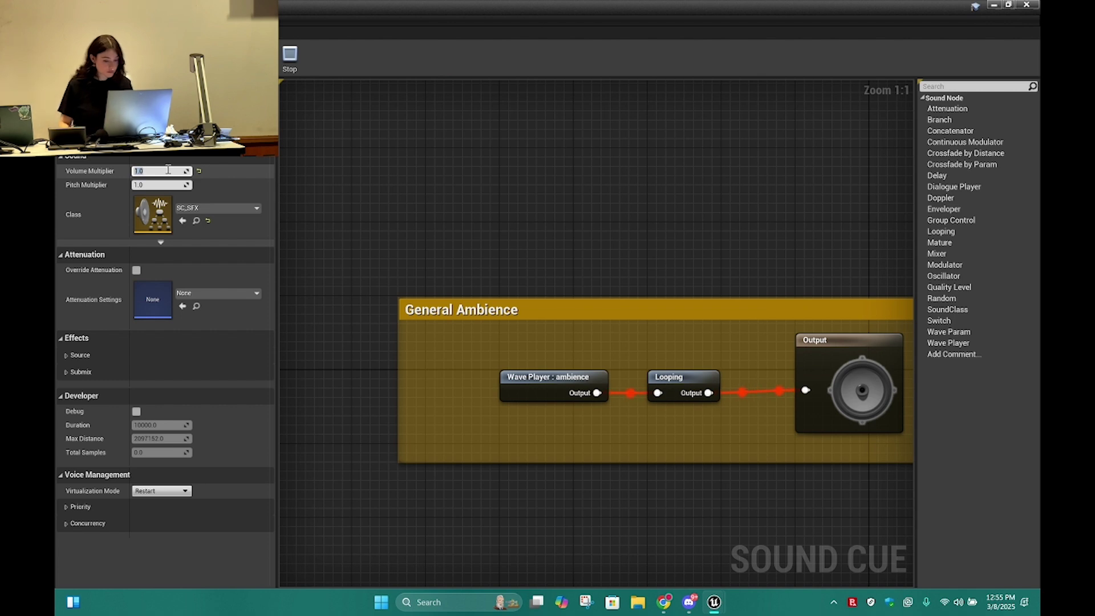
# - Try the Looping option on the ambience wave player and switch it off again
pyautogui.moveTo(699, 256); pyautogui.dragTo(618, 244, button='right')
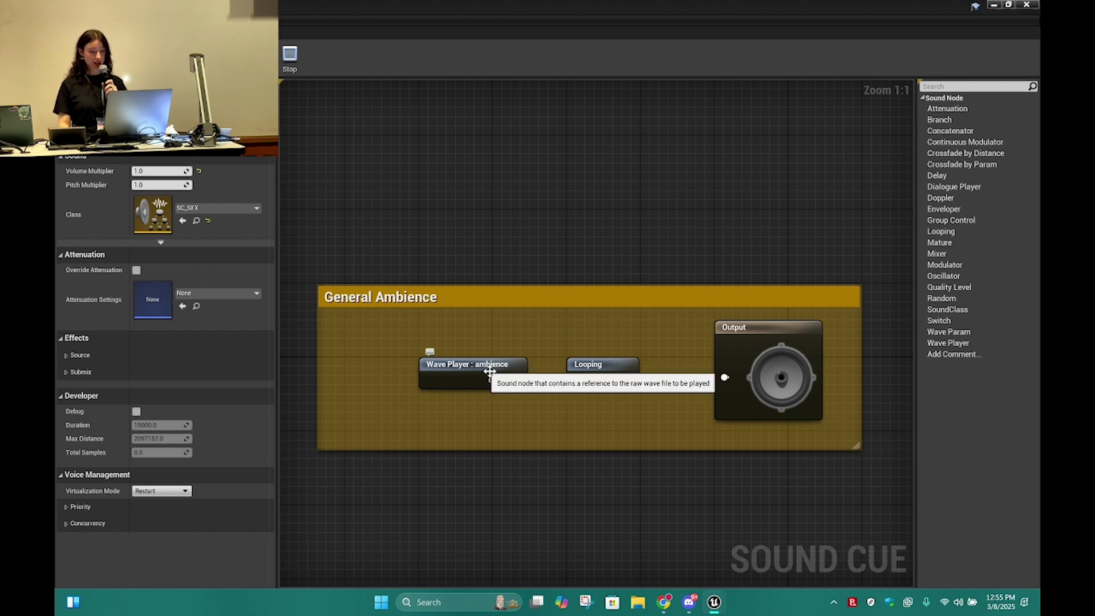
pyautogui.click(594, 372)
pyautogui.click(479, 373)
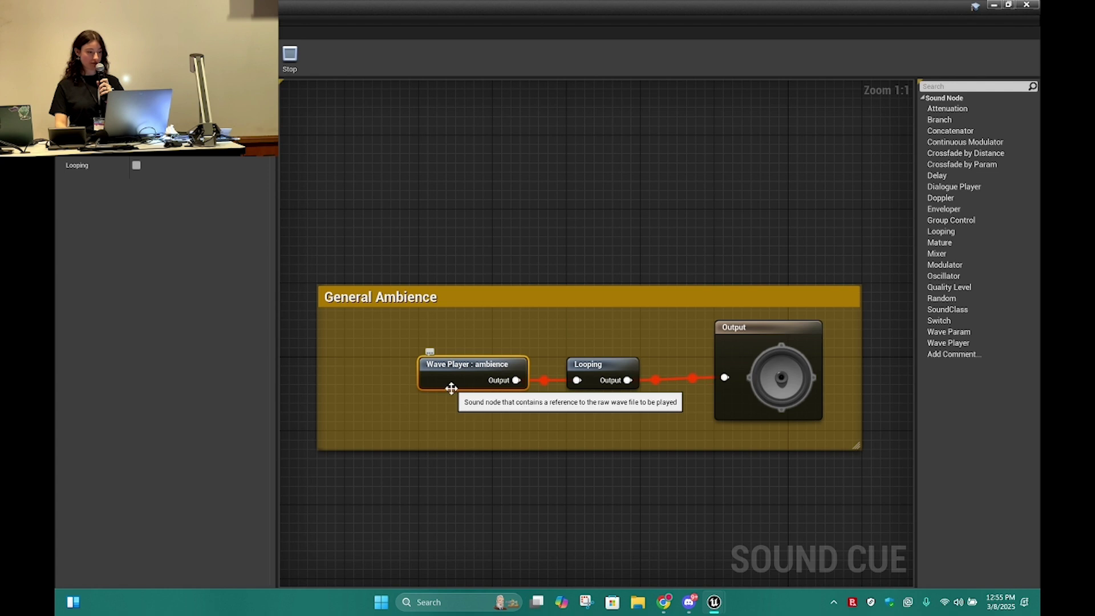
pyautogui.click(137, 166)
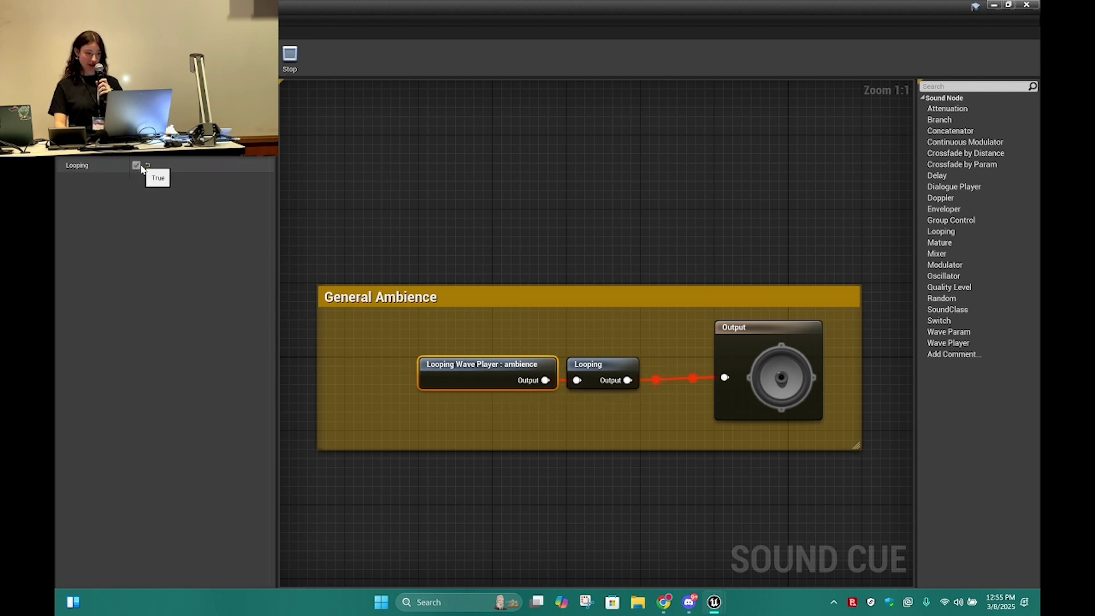
pyautogui.click(137, 166)
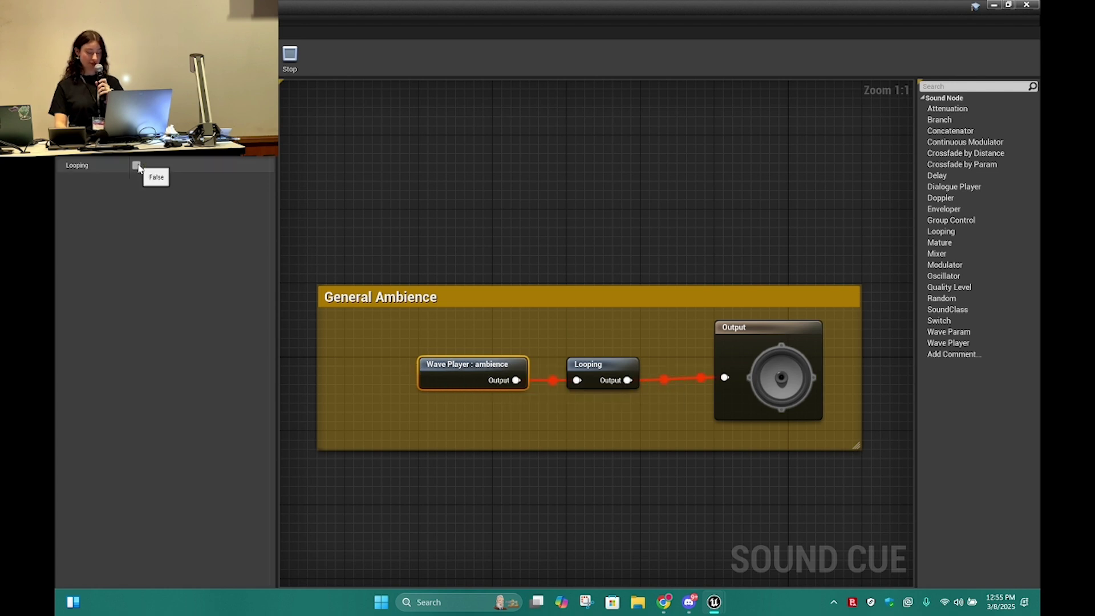
pyautogui.click(490, 220)
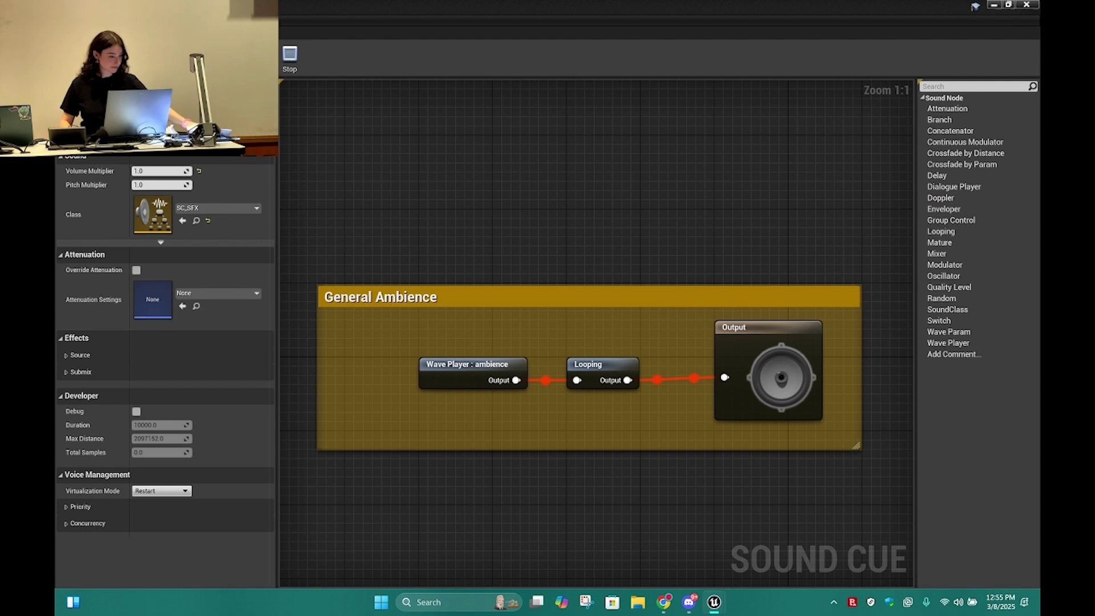
# - Return to the level, playtest it past the intro to hear the cave ambience, and end the session
pyautogui.click(142, 8)
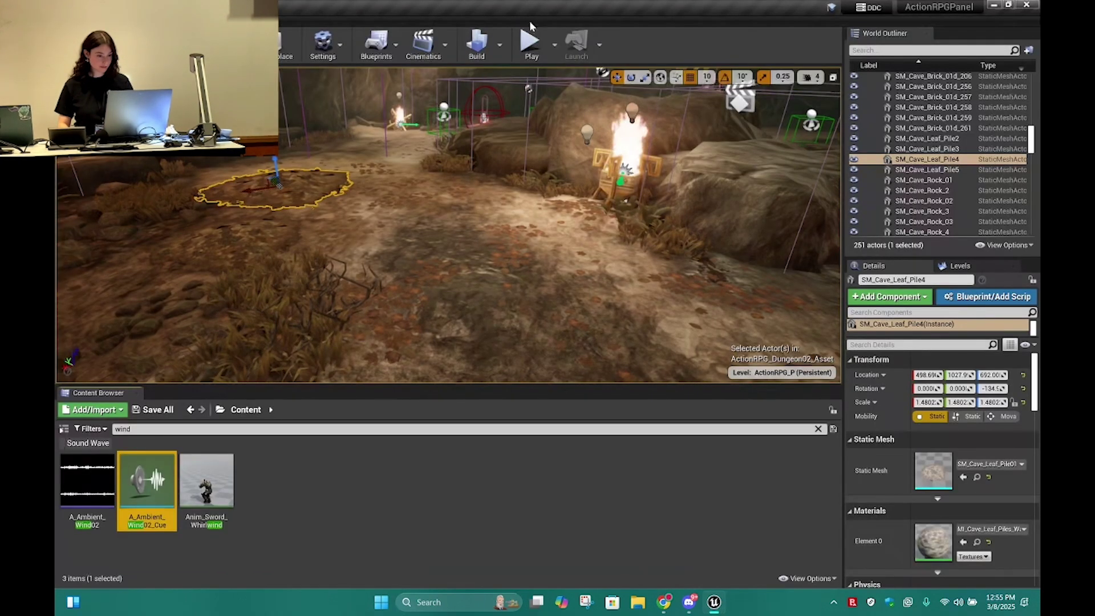
pyautogui.click(532, 46)
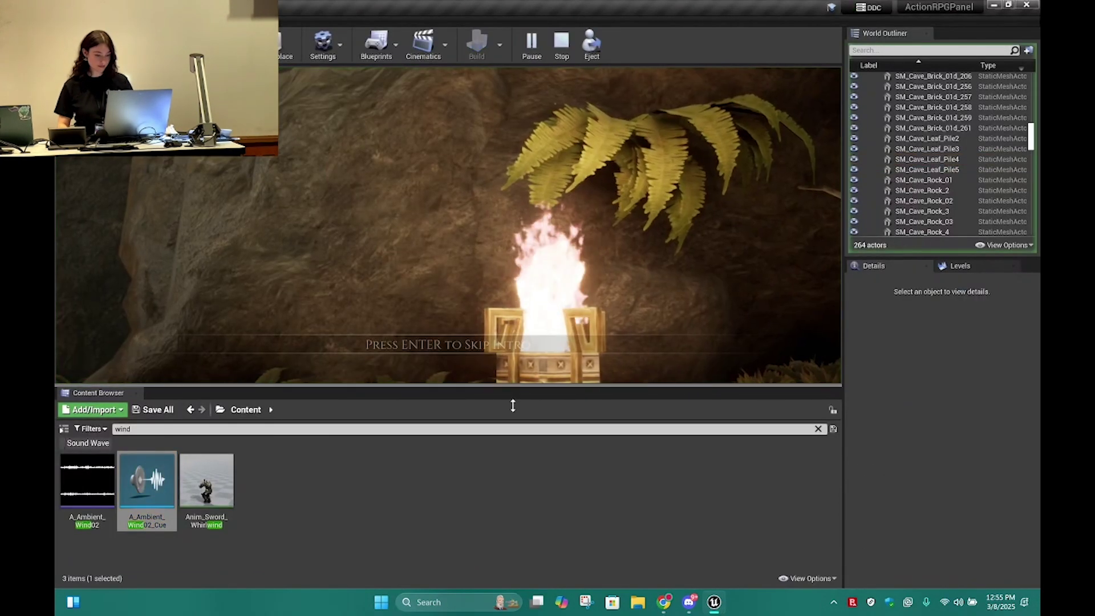
pyautogui.press('Return')
pyautogui.press('w')
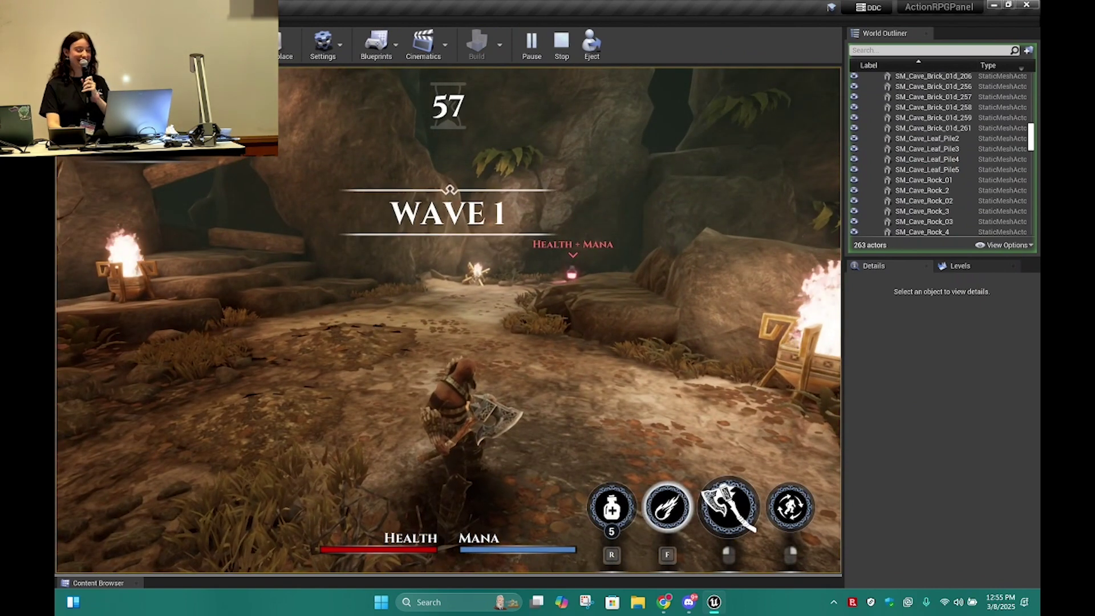
pyautogui.press('w')
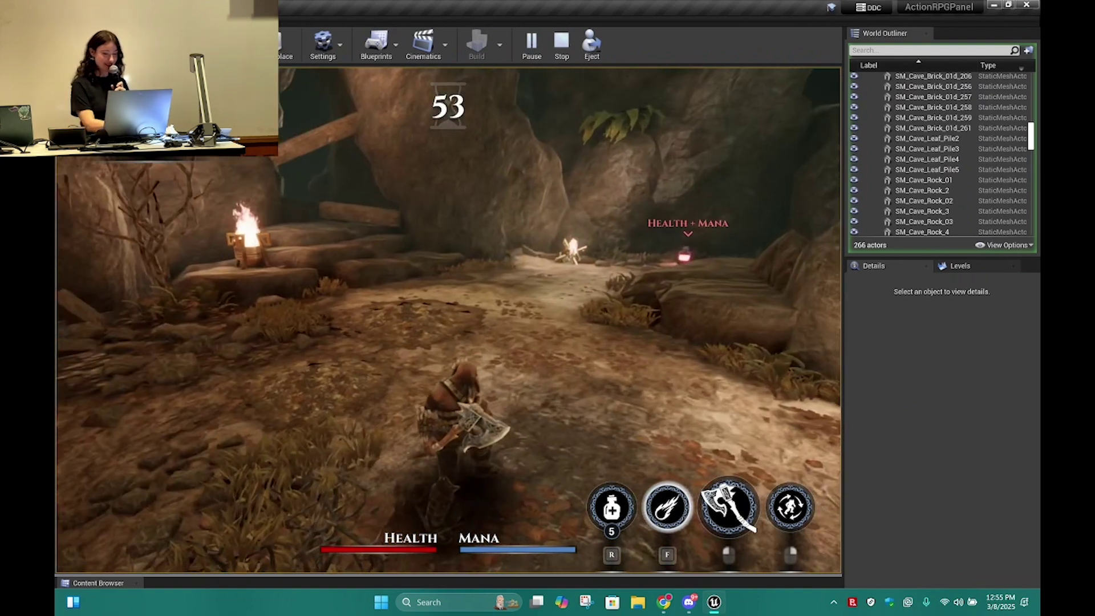
pyautogui.press('w')
pyautogui.press('w')
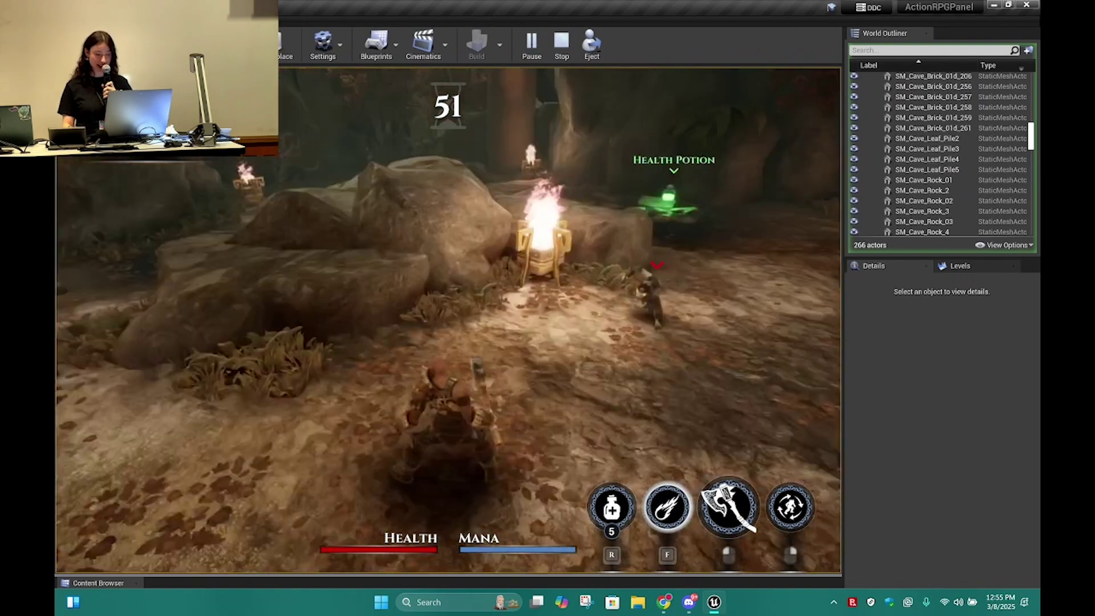
pyautogui.press('Escape')
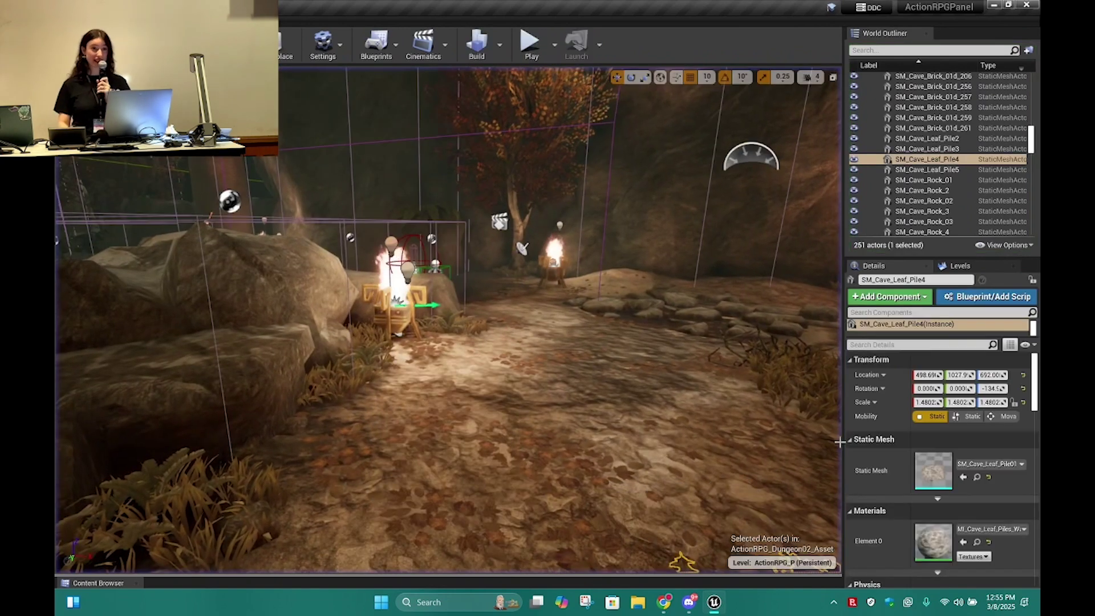
# - Import wav SFX_Sword_Swing_01, 02 and 03 from the SourceAudio folder into Assets/WAV
pyautogui.moveTo(546, 575); pyautogui.dragTo(546, 420)
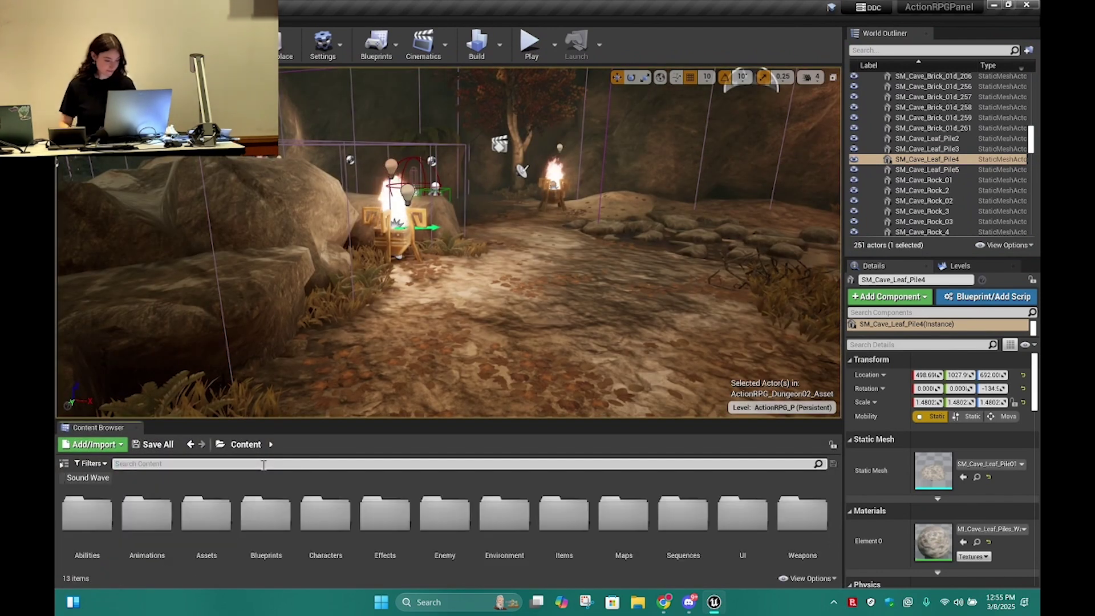
pyautogui.moveTo(276, 422); pyautogui.dragTo(276, 292)
pyautogui.doubleClick(200, 386)
pyautogui.doubleClick(124, 371)
pyautogui.click(94, 316)
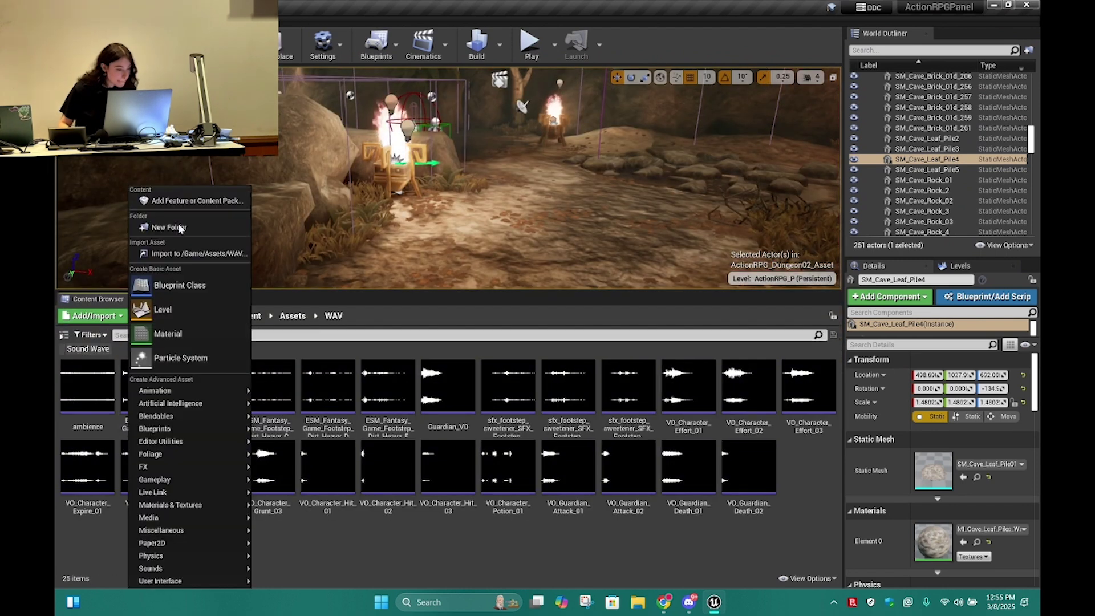
pyautogui.click(188, 254)
pyautogui.scroll(-5, 313, 275)
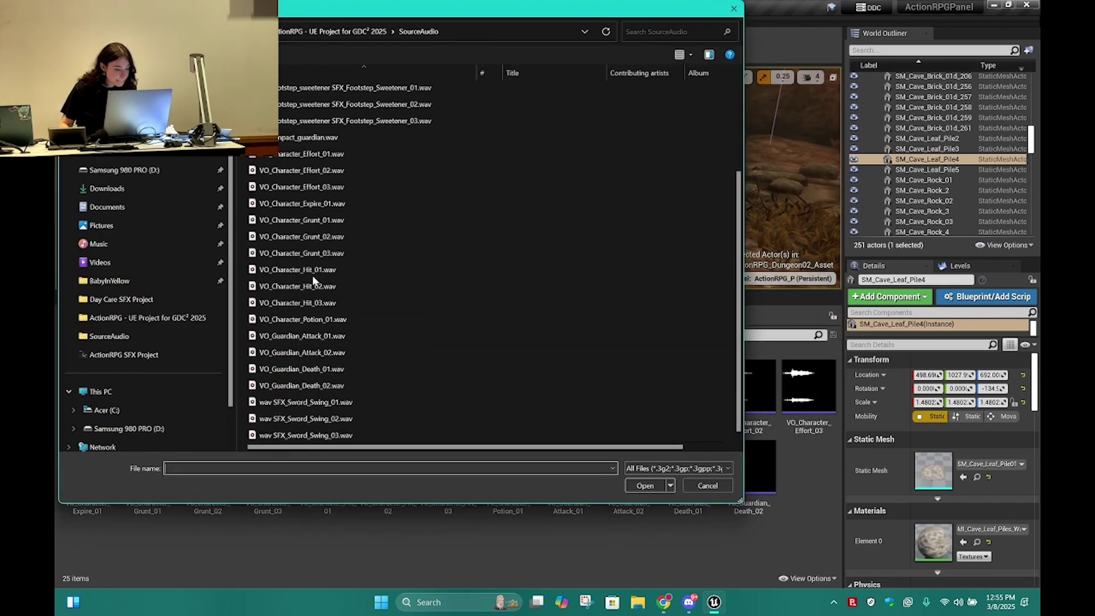
pyautogui.click(308, 402)
pyautogui.keyDown('shift'); pyautogui.click(319, 436); pyautogui.keyUp('shift')
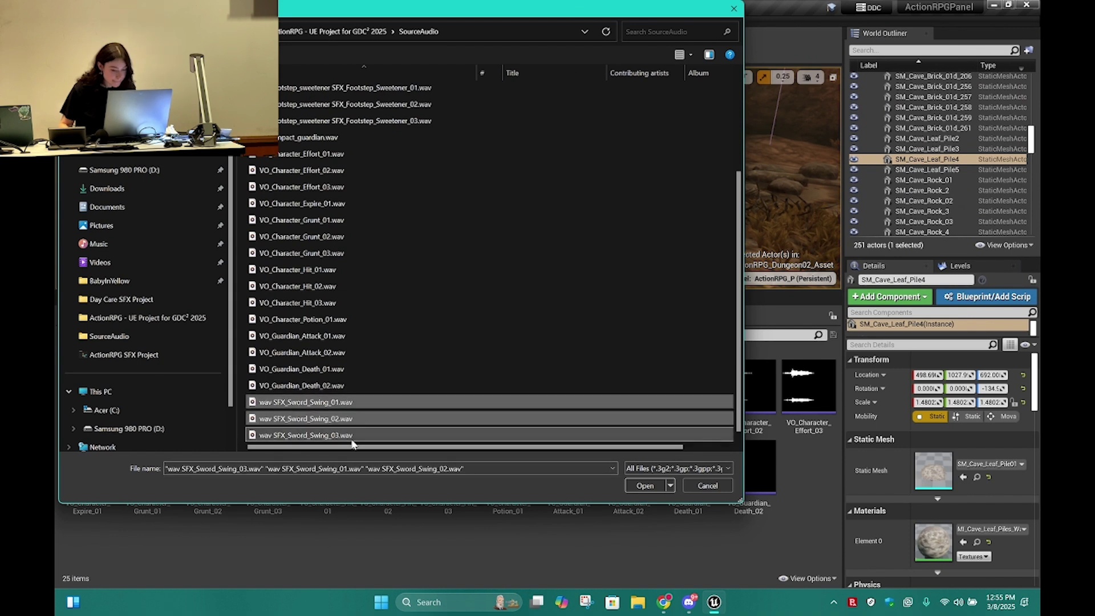
pyautogui.click(649, 482)
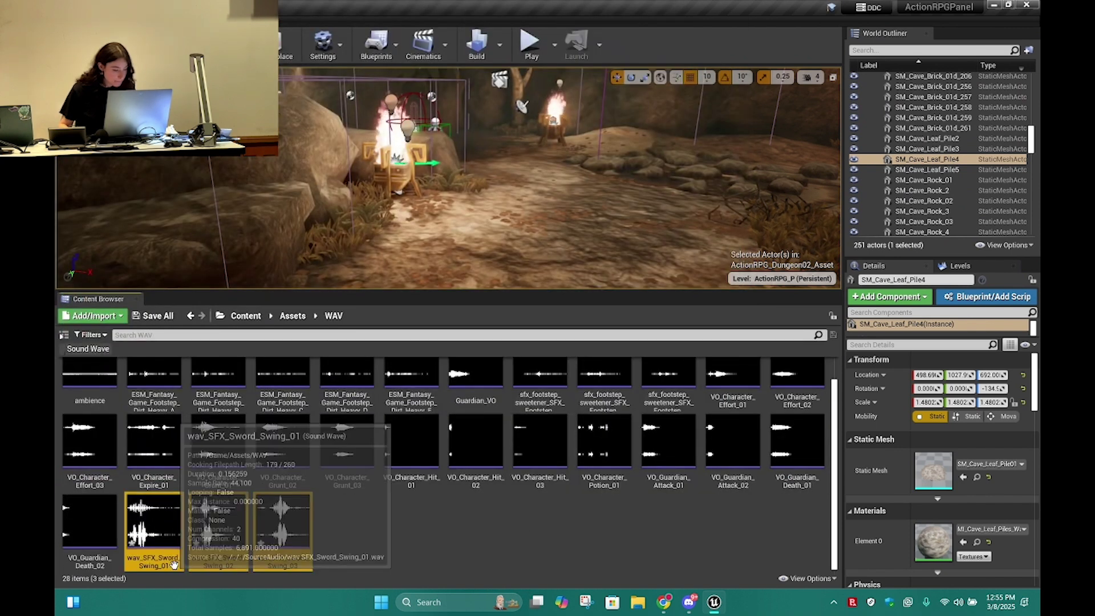
# - Search the whole Content folder for "sword swing" and open A_Sword_Swing_Cue
pyautogui.click(245, 316)
pyautogui.click(250, 335)
pyautogui.write('sw')
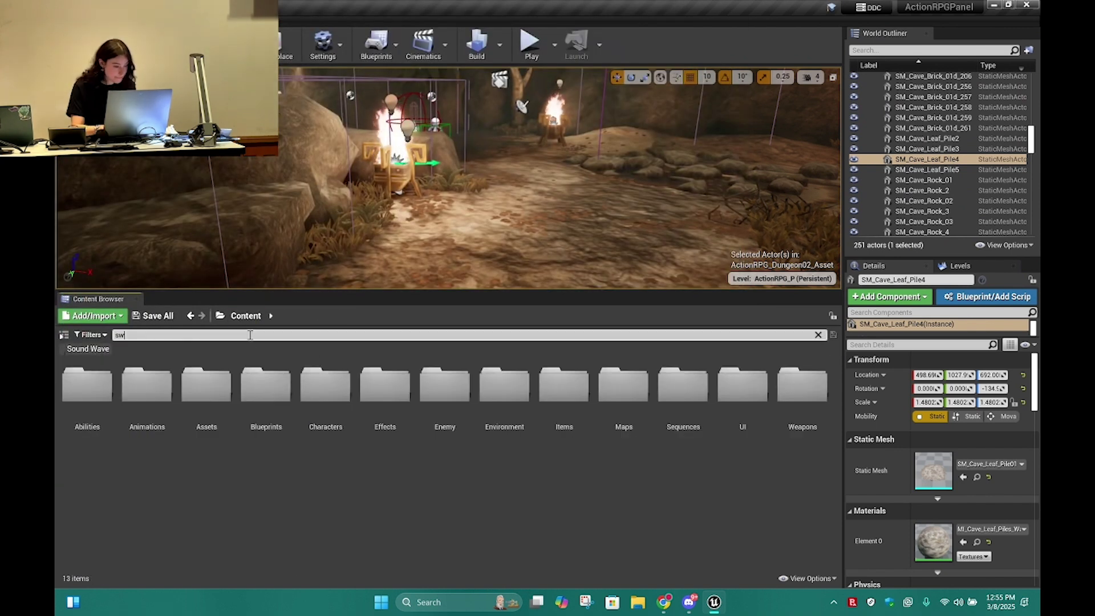
pyautogui.write('ord swing')
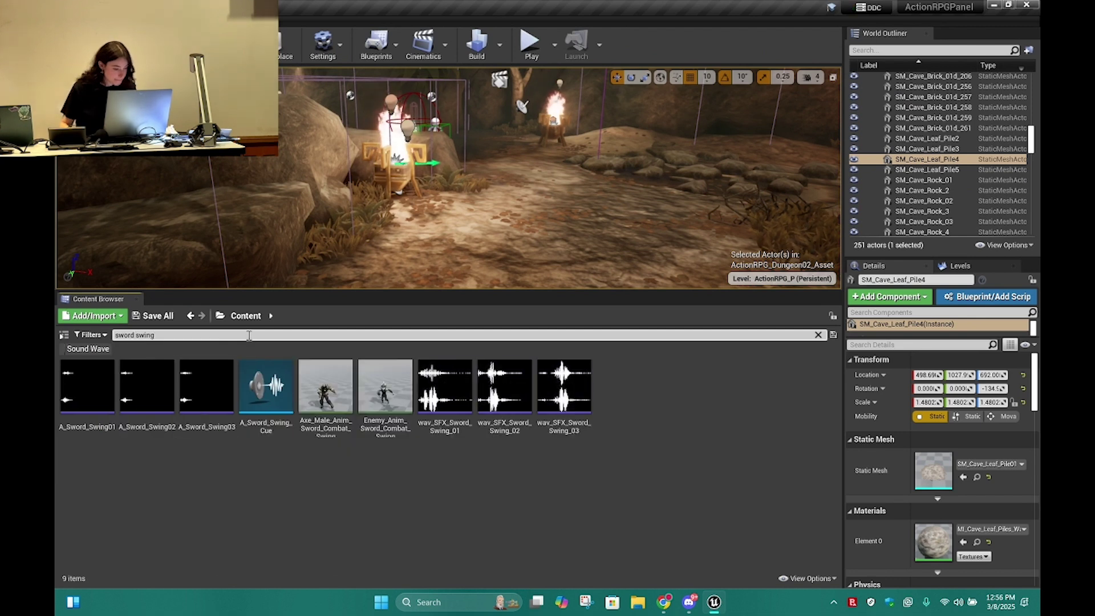
pyautogui.click(290, 433)
pyautogui.doubleClick(291, 433)
# - Assign wav_SFX_Sword_Swing_01 to the first empty wave player in the weapon swing group
pyautogui.click(450, 299)
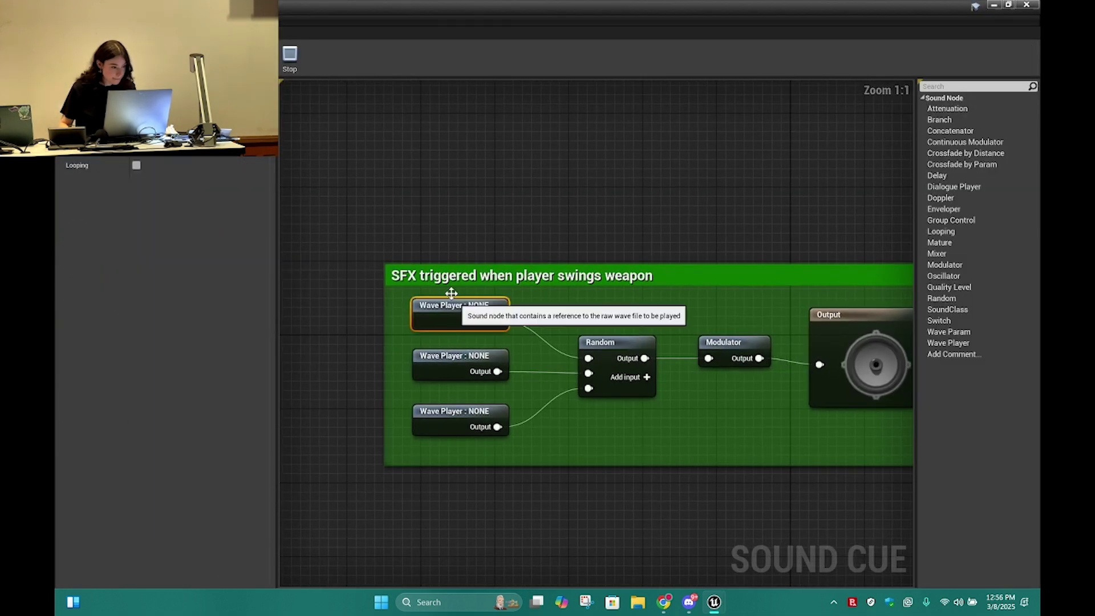
pyautogui.click(213, 129)
pyautogui.write('swi')
pyautogui.press('BackSpace')
pyautogui.press('BackSpace')
pyautogui.press('BackSpace')
pyautogui.press('BackSpace')
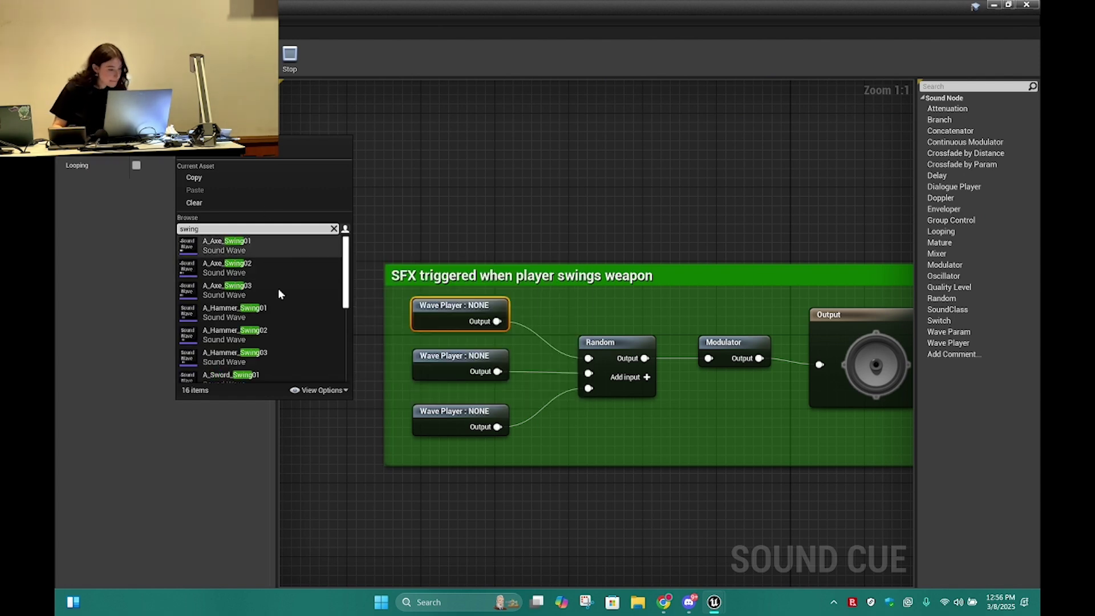
pyautogui.scroll(-5, 274, 297)
pyautogui.click(288, 336)
# - Assign wav_SFX_Sword_Swing_02 to the second wave player in the weapon swing group
pyautogui.click(451, 355)
pyautogui.click(212, 129)
pyautogui.scroll(-3, 284, 358)
pyautogui.write('swing 2')
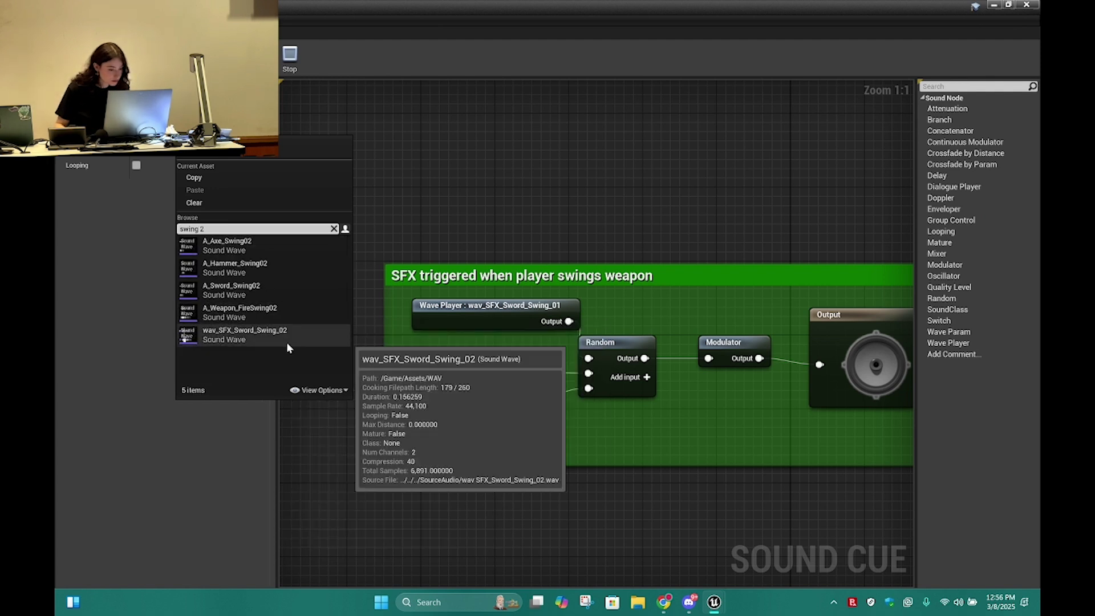
pyautogui.click(287, 340)
# - Assign wav_SFX_Sword_Swing_03 to the third wave player and move the Random node clear of the widened wave players
pyautogui.click(436, 420)
pyautogui.click(212, 129)
pyautogui.write('swing 3')
pyautogui.click(278, 334)
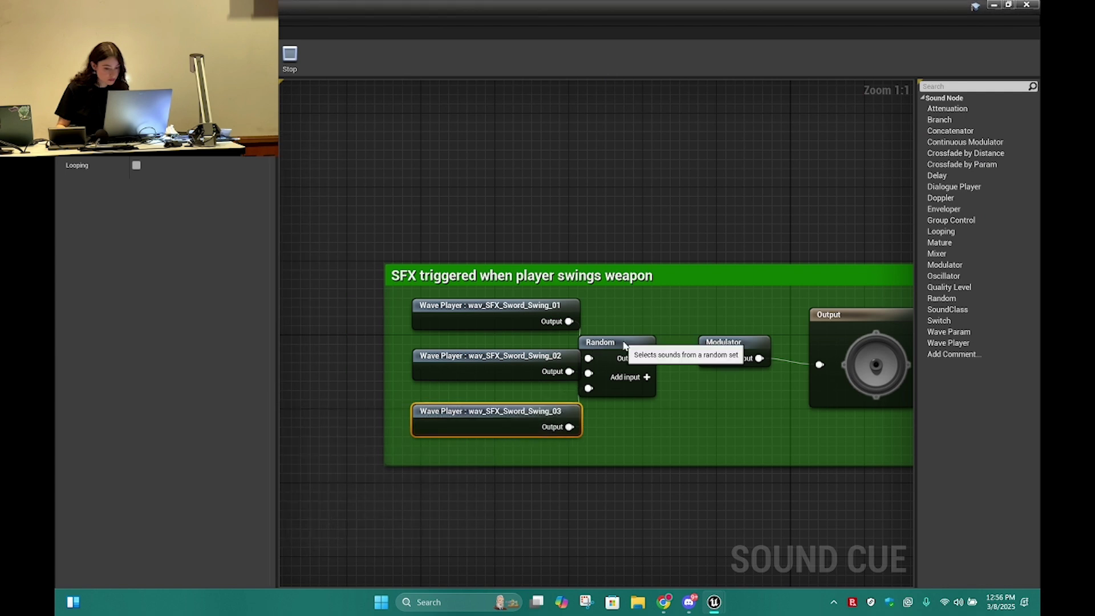
pyautogui.moveTo(621, 336); pyautogui.dragTo(657, 335)
# - Set the sword swing cue's Volume Multiplier to 1.0
pyautogui.click(657, 323)
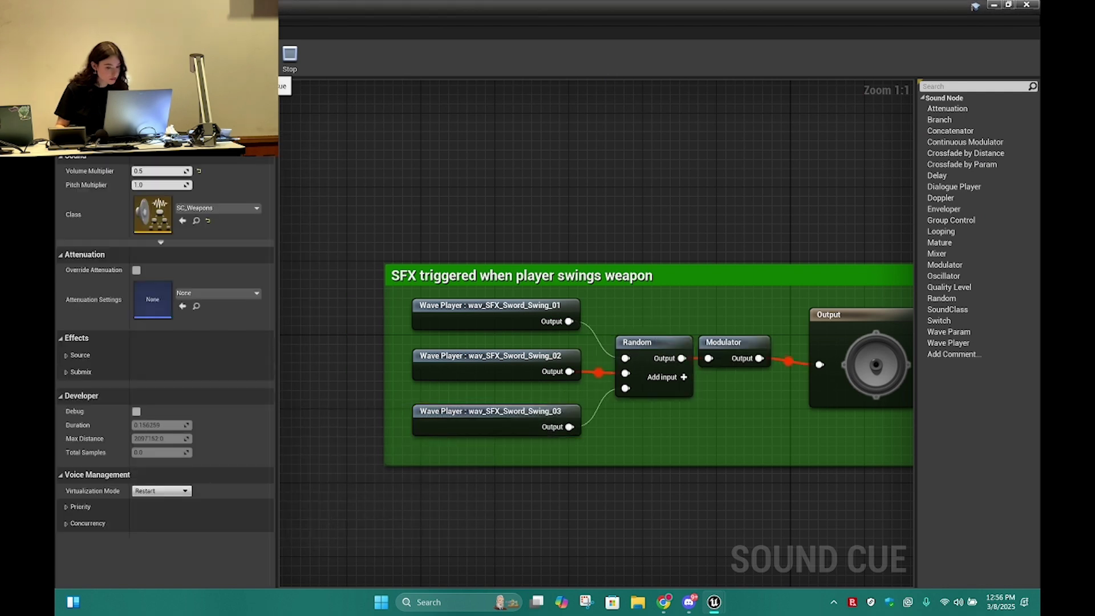
pyautogui.click(151, 171)
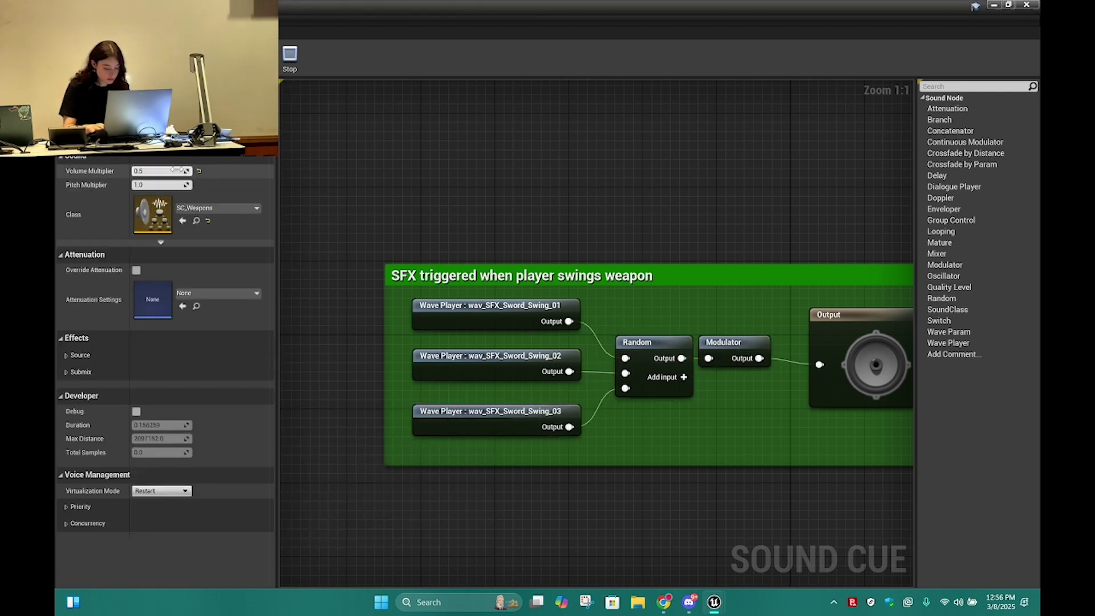
pyautogui.press('Return')
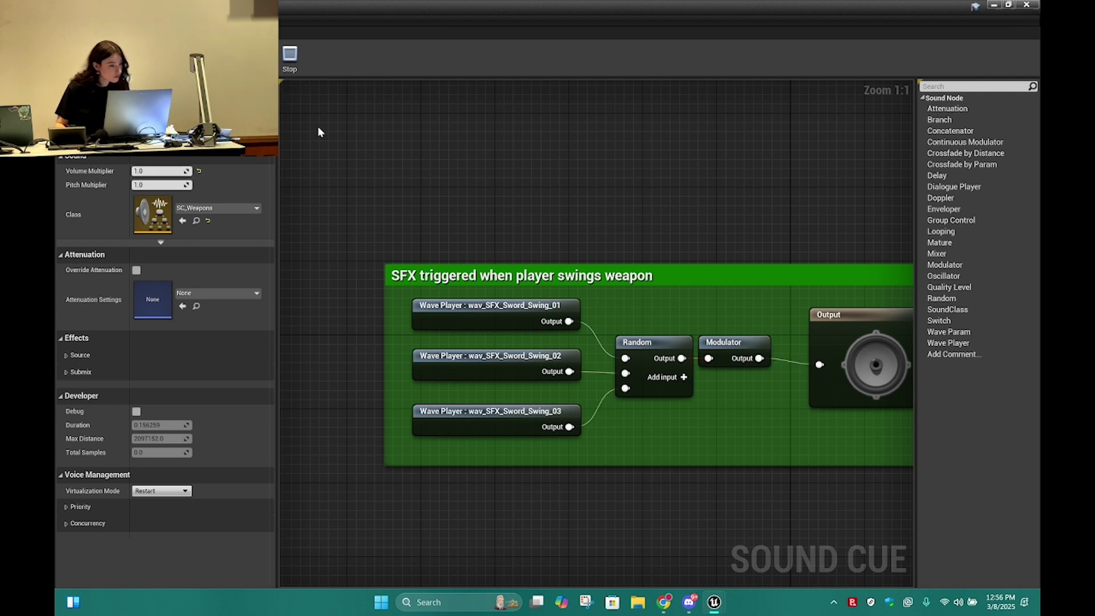
# - Return to the level, enlarge the viewport and playtest repeated weapon swings, ending the session after the fight
pyautogui.click(109, 7)
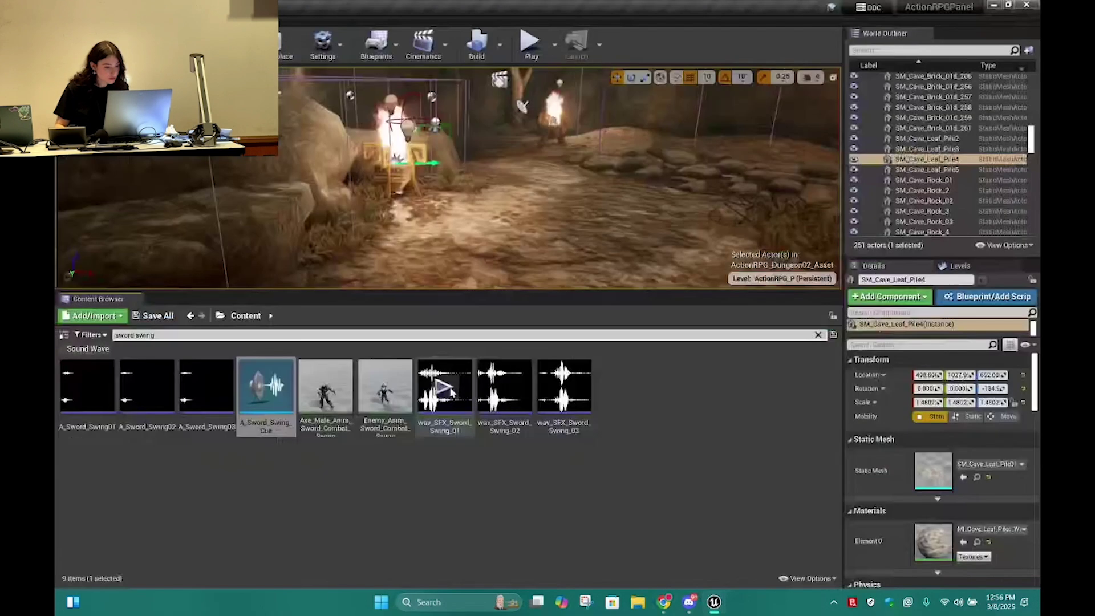
pyautogui.moveTo(422, 291); pyautogui.dragTo(436, 577)
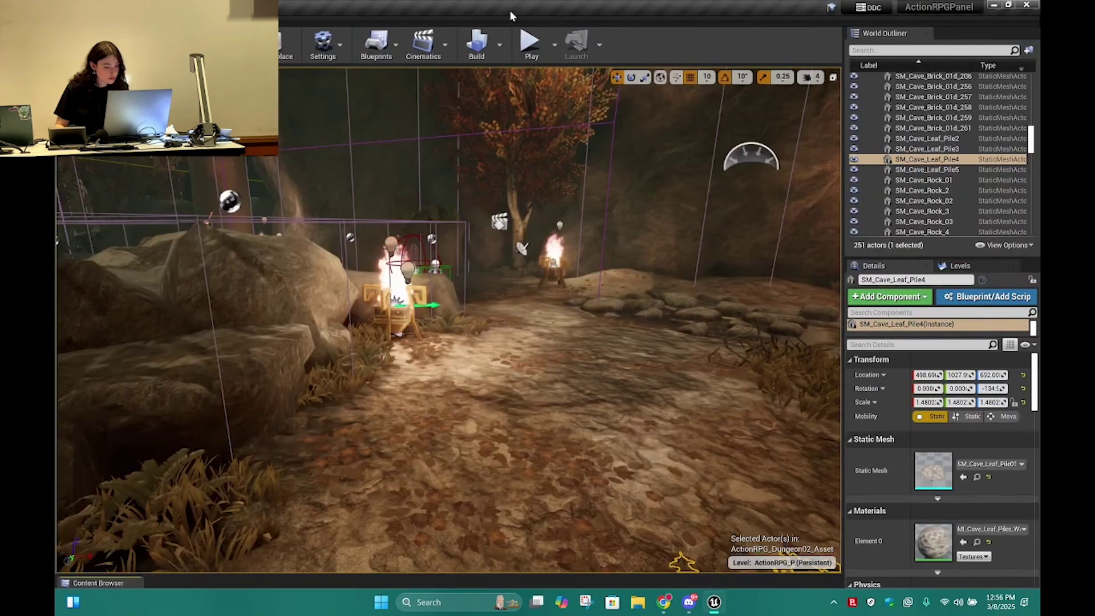
pyautogui.click(528, 41)
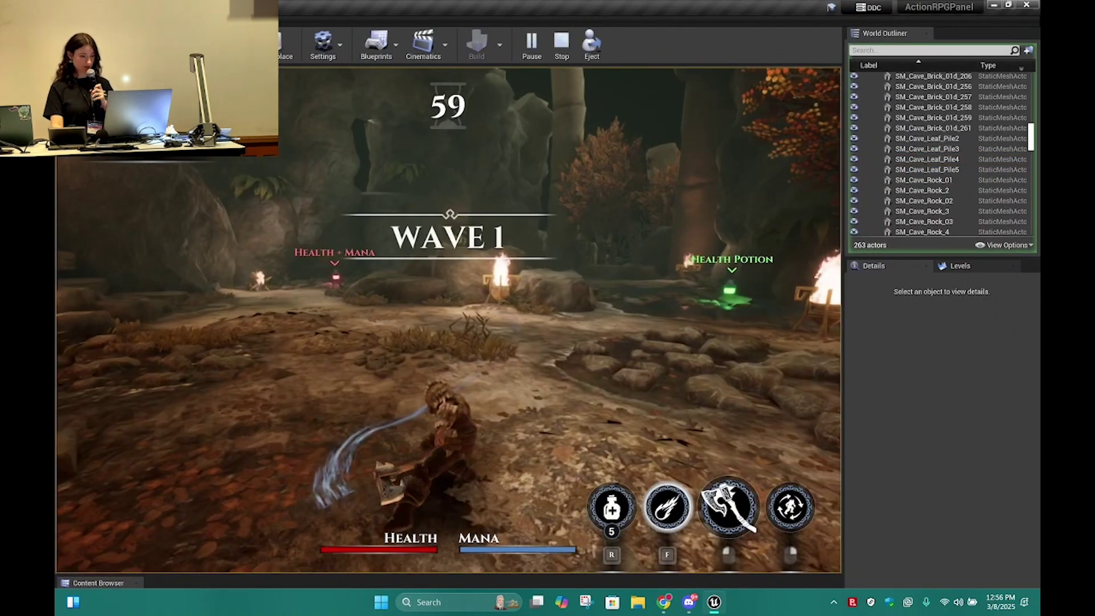
pyautogui.click(449, 320)
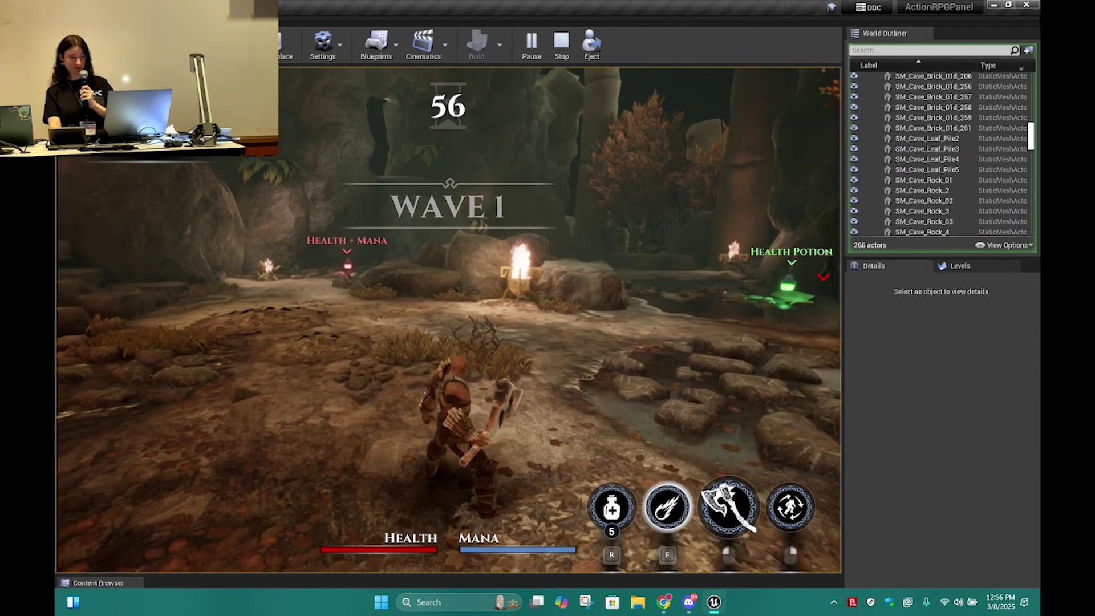
pyautogui.click(449, 320)
pyautogui.click(449, 320)
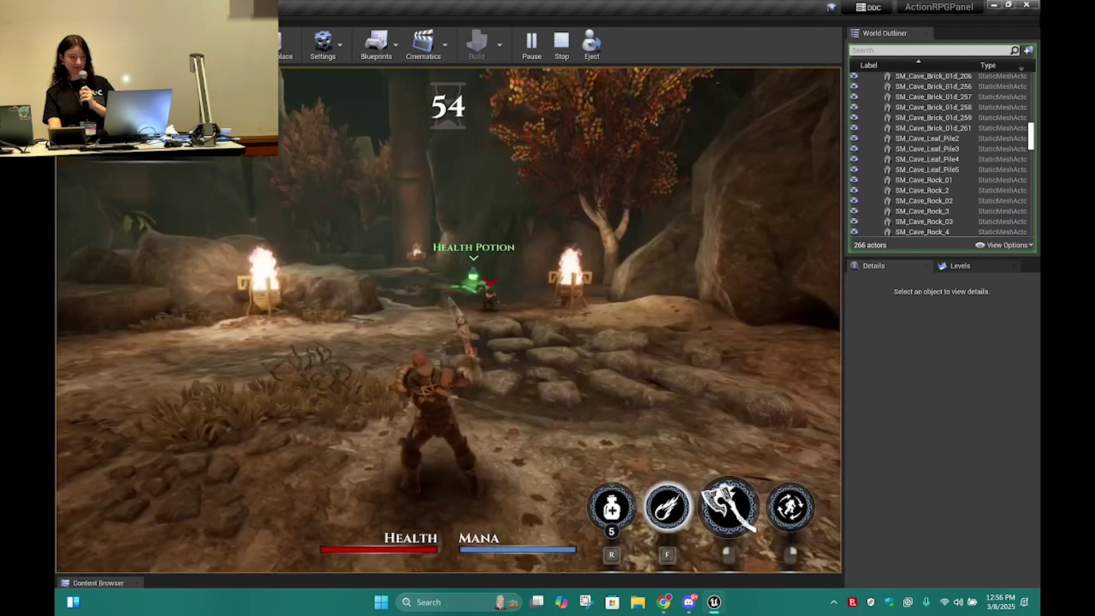
pyautogui.click(449, 320)
pyautogui.click(449, 320)
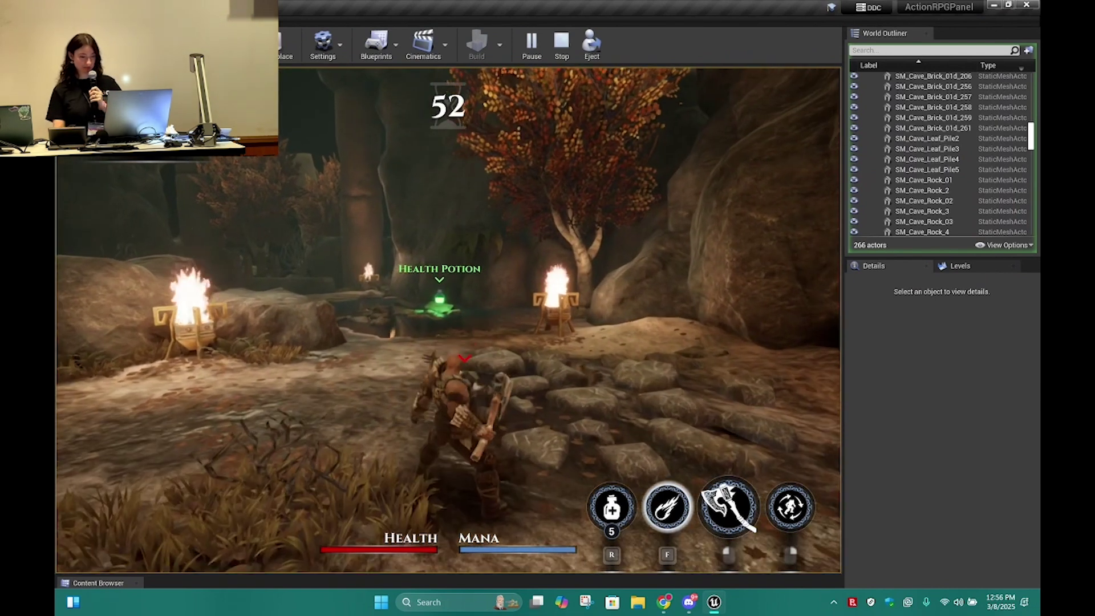
pyautogui.click(449, 320)
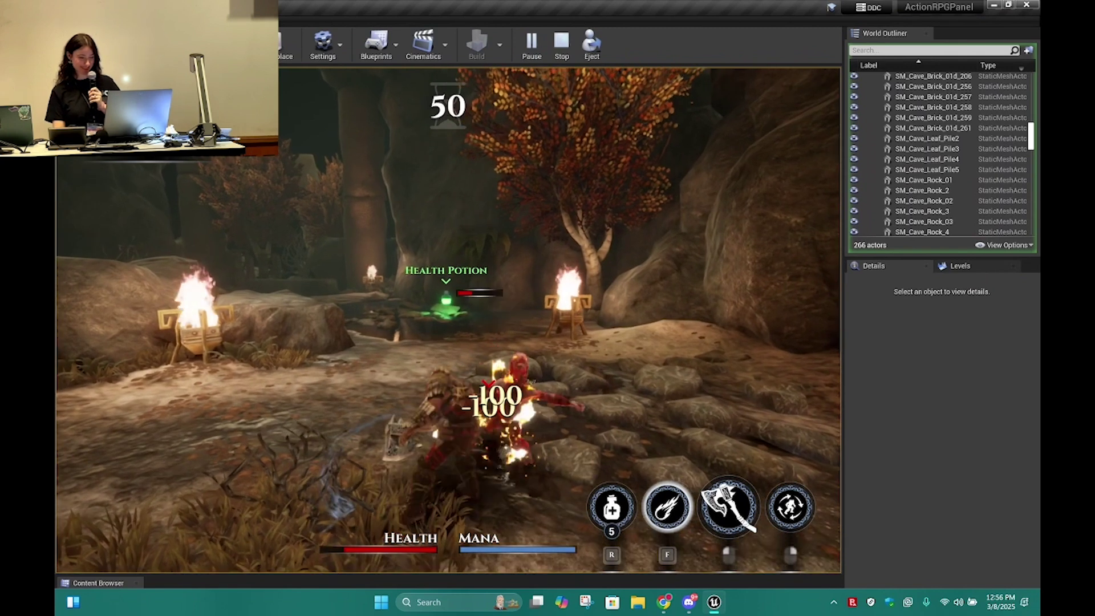
pyautogui.click(448, 320)
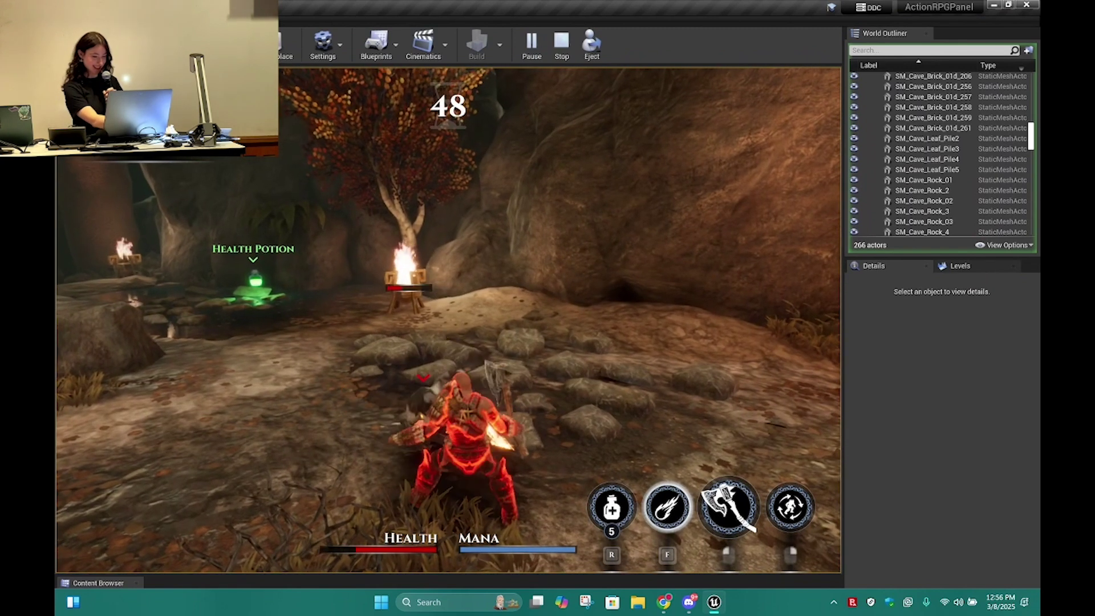
pyautogui.press('Escape')
# - Bring the content browser back into view and search the Content folder for "roll"
pyautogui.moveTo(273, 575); pyautogui.dragTo(275, 332)
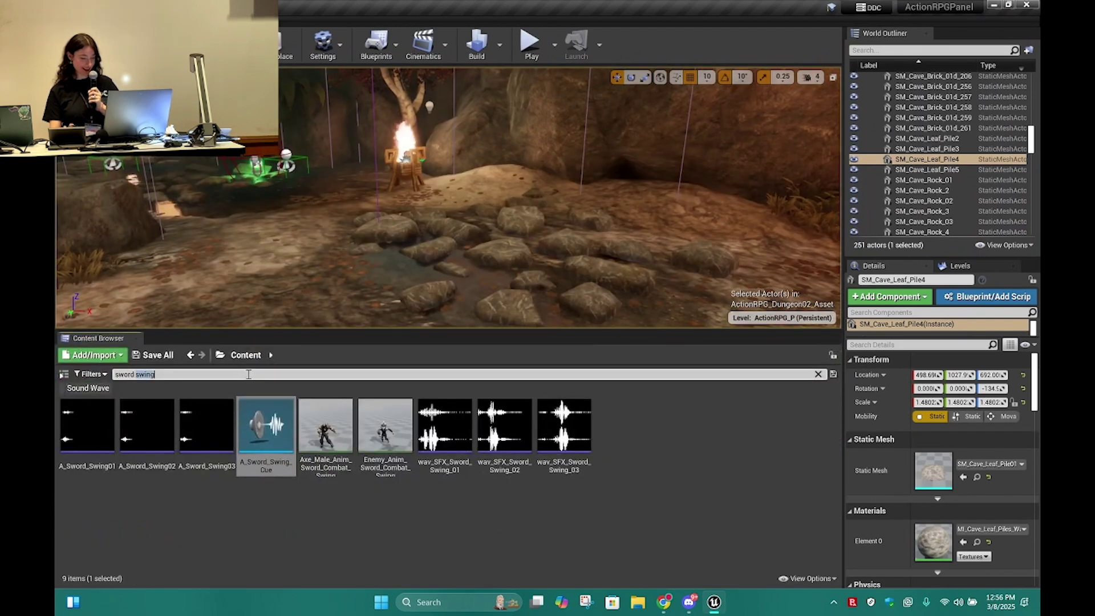
pyautogui.press('BackSpace')
pyautogui.press('BackSpace')
pyautogui.press('BackSpace')
pyautogui.press('BackSpace')
pyautogui.press('BackSpace')
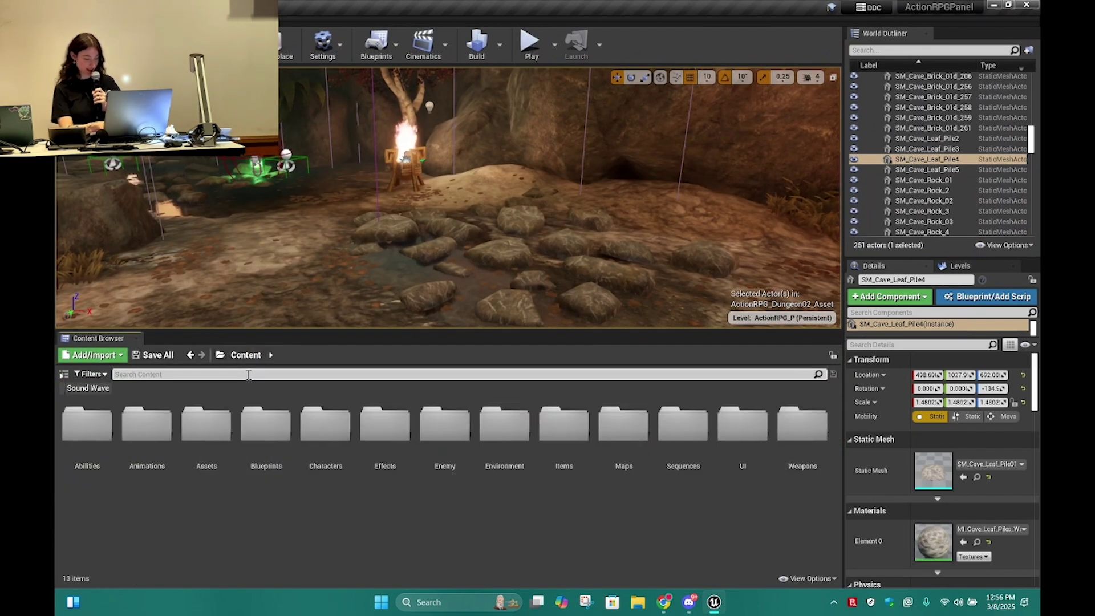
pyautogui.write('r')
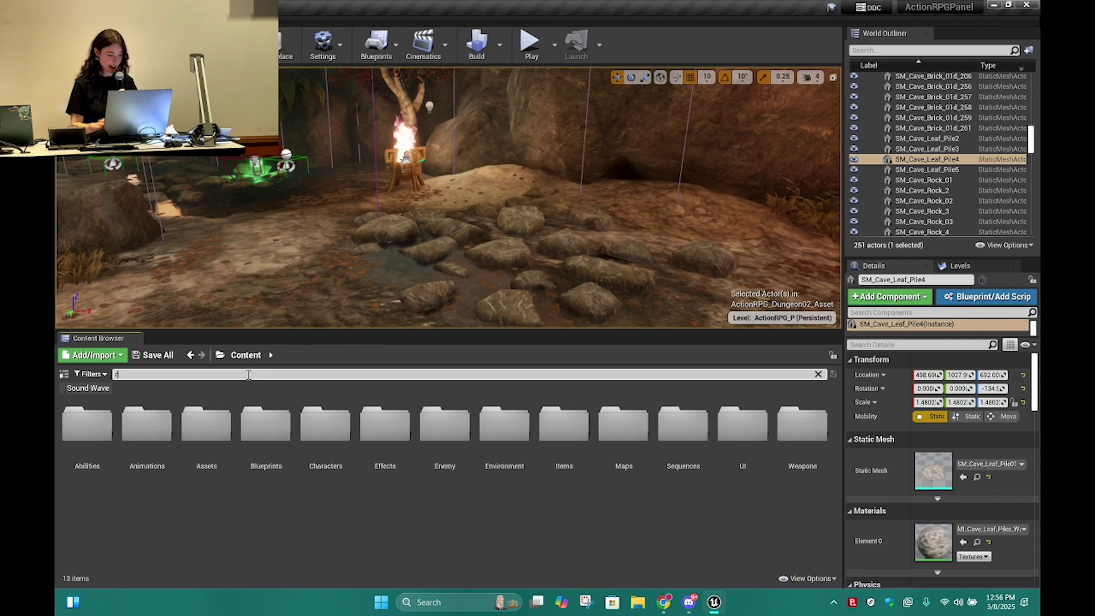
pyautogui.write('oll')
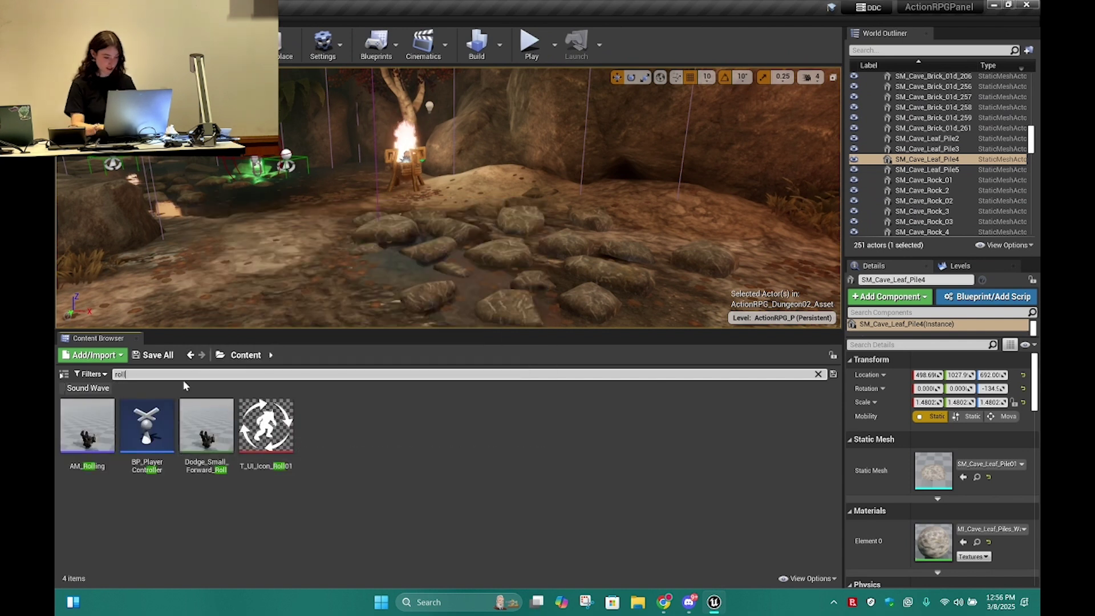
# - Search the Content folder for "grunt" and open A_Character_Grunt_Cue
pyautogui.press('BackSpace')
pyautogui.press('BackSpace')
pyautogui.press('BackSpace')
pyautogui.press('BackSpace')
pyautogui.write('grun')
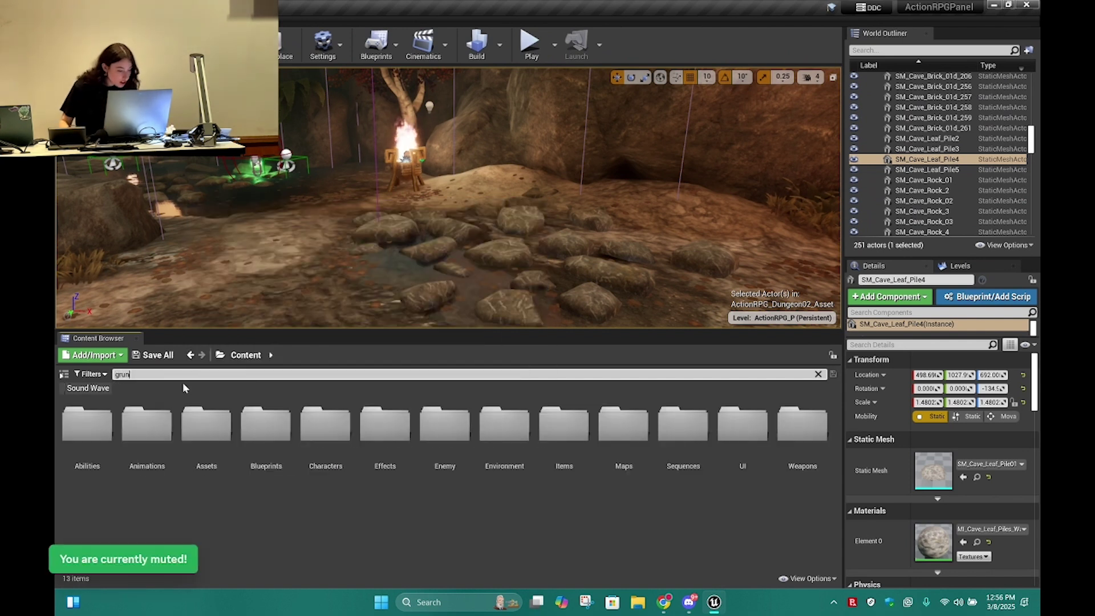
pyautogui.write('t')
pyautogui.doubleClick(282, 428)
# - Assign VO_Character_Grunt_01 and VO_Character_Grunt_02 to the first and second wave players in the player roll group
pyautogui.click(429, 335)
pyautogui.click(228, 129)
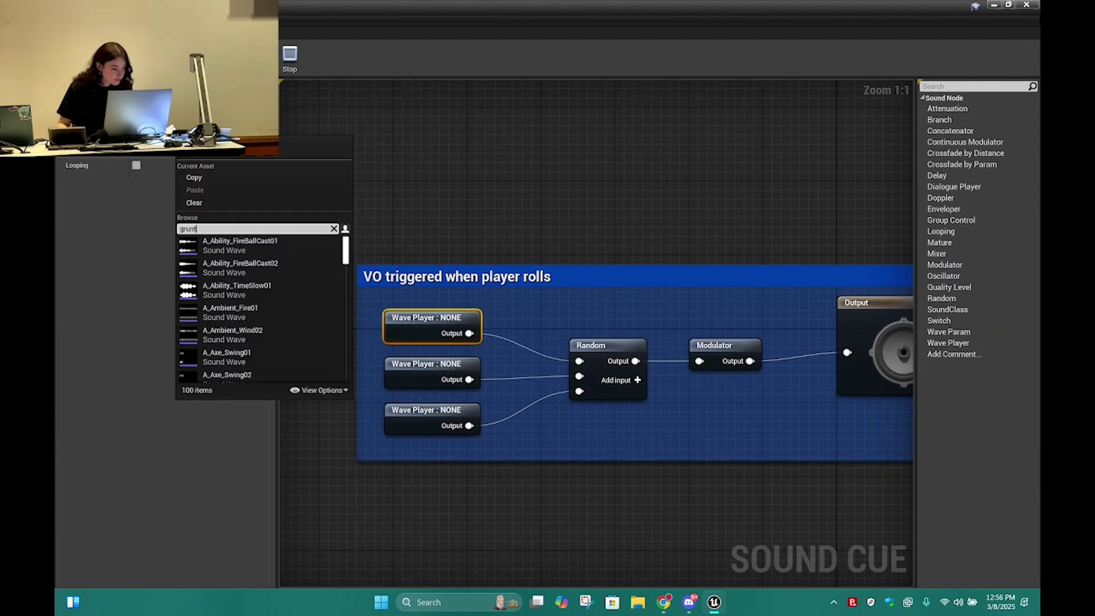
pyautogui.click(264, 313)
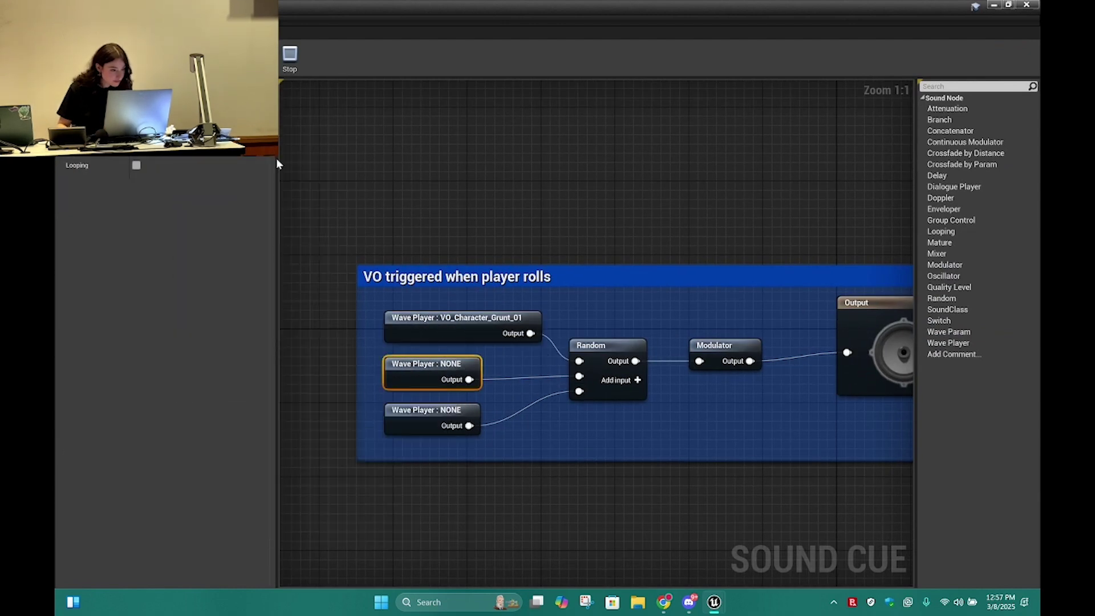
pyautogui.click(228, 130)
pyautogui.write('grunt')
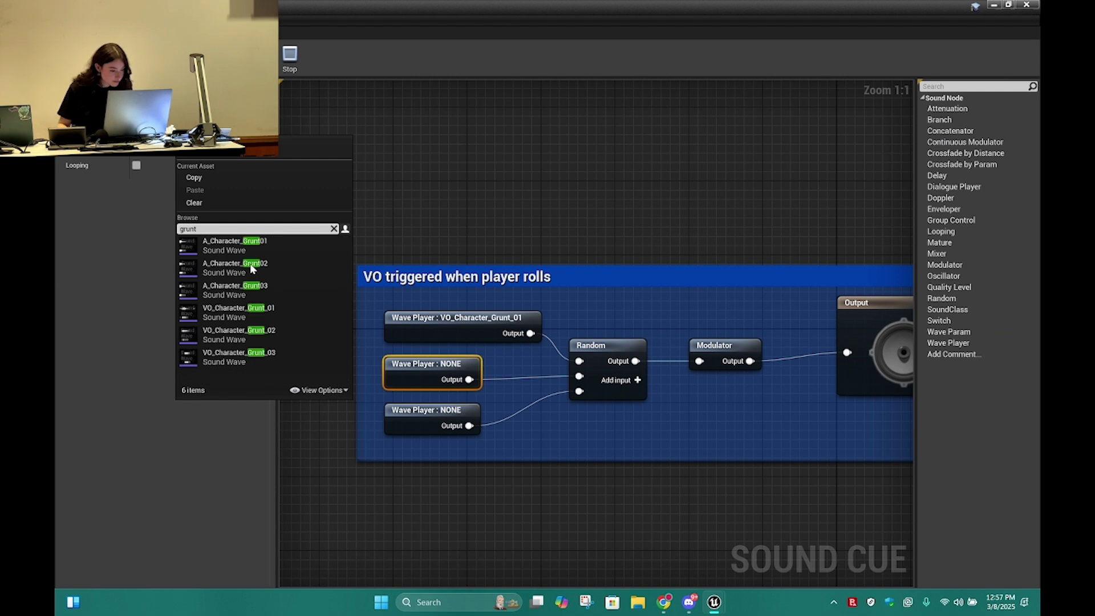
pyautogui.click(266, 335)
# - Assign VO_Character_Grunt_03 to the third wave player in the player roll group
pyautogui.click(401, 412)
pyautogui.click(228, 130)
pyautogui.write('grun')
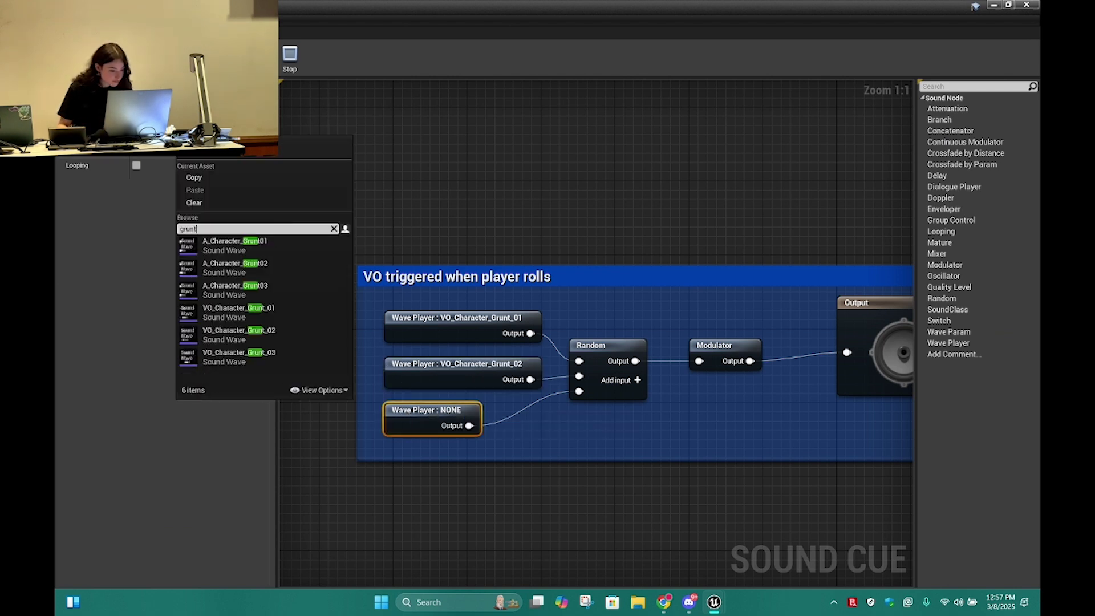
pyautogui.click(258, 338)
pyautogui.click(228, 130)
pyautogui.click(292, 348)
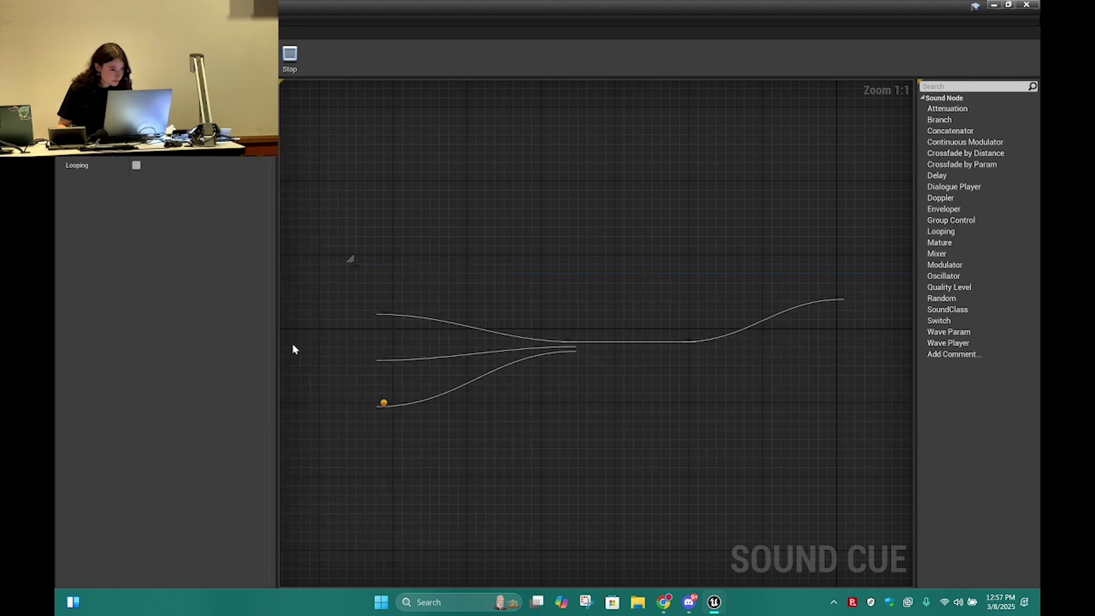
pyautogui.click(293, 347)
pyautogui.click(225, 61)
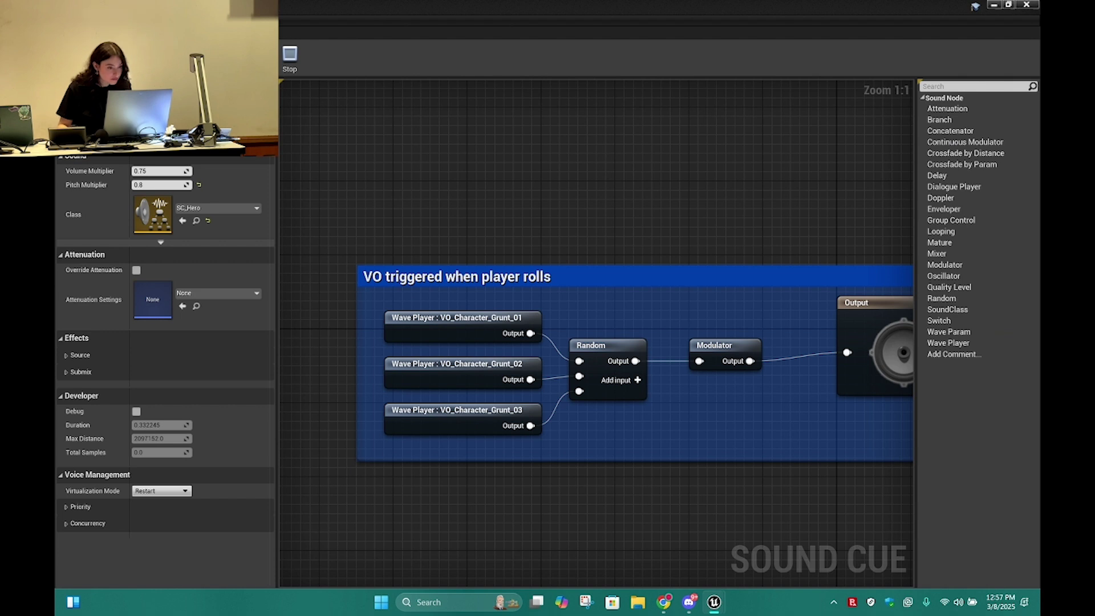
# - Return to the level, enlarge the viewport and start a playtest from a spot on the ground
pyautogui.click(125, 7)
pyautogui.click(463, 324)
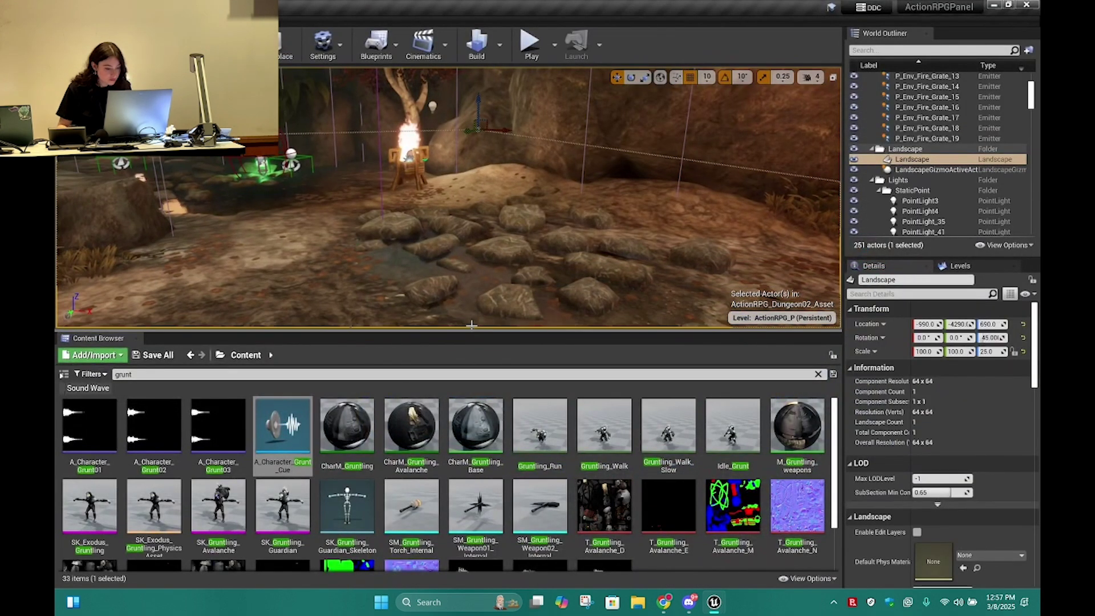
pyautogui.moveTo(464, 329); pyautogui.dragTo(465, 574)
pyautogui.rightClick(328, 381)
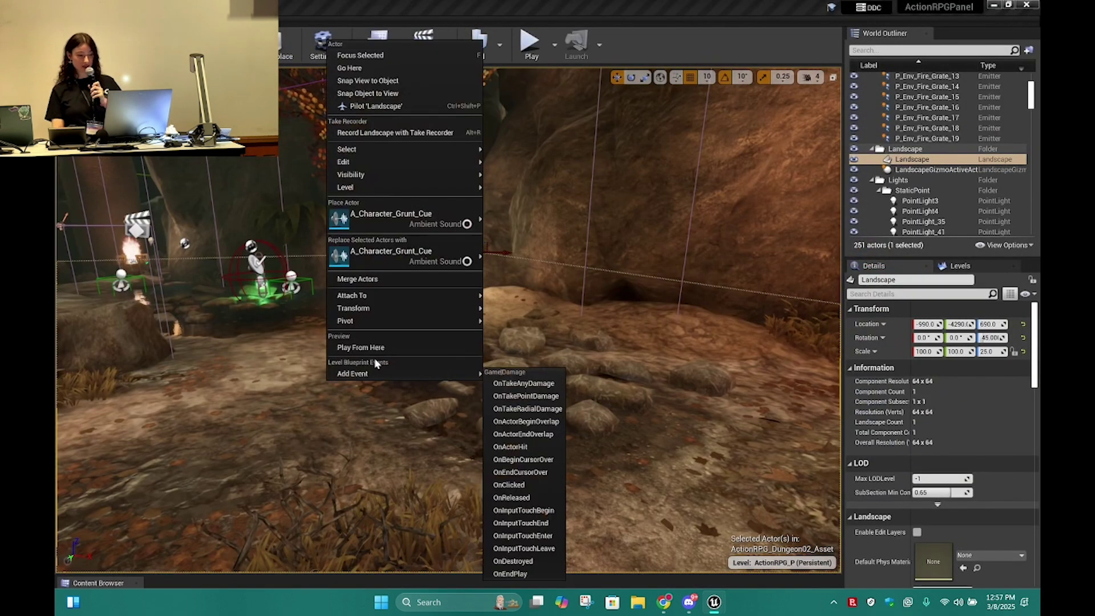
pyautogui.click(385, 349)
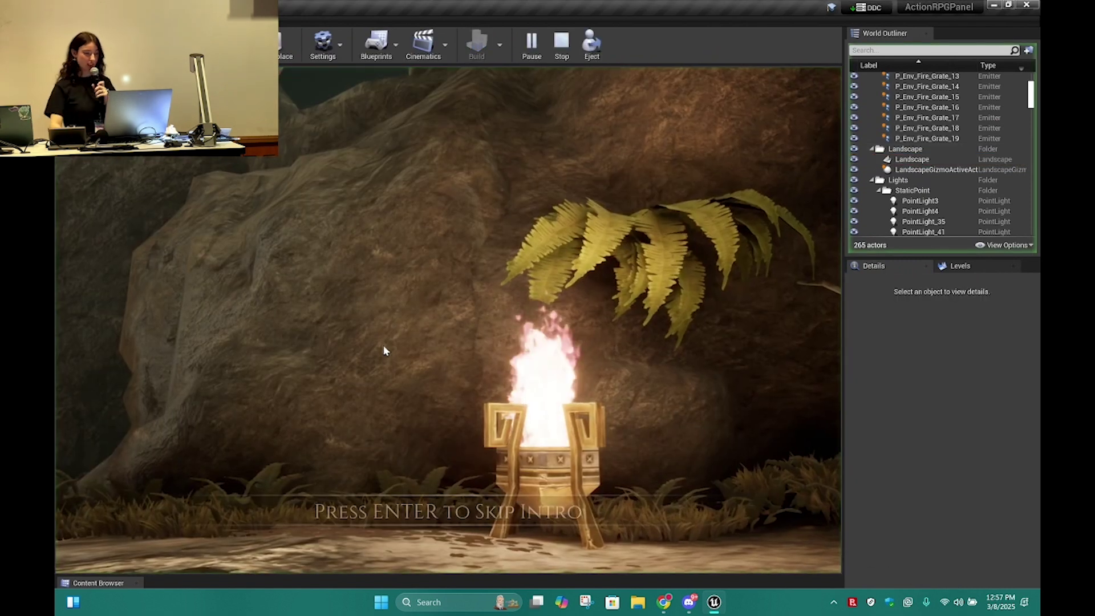
# - Skip the game intro, try the character's roll, movement and attack in the level, and end the playtest
pyautogui.press('Return')
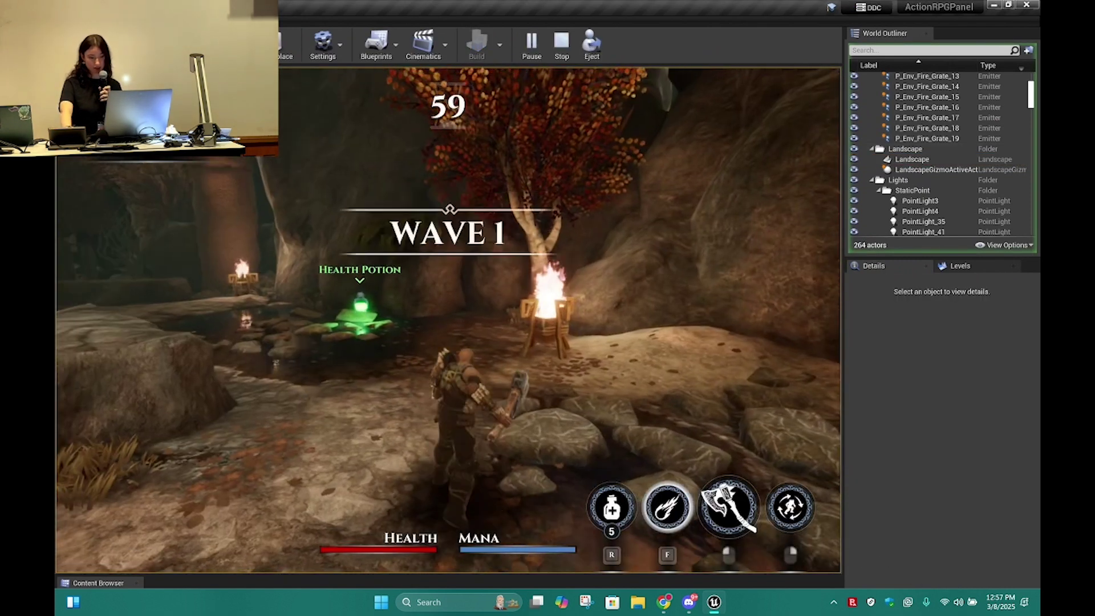
pyautogui.rightClick(449, 320)
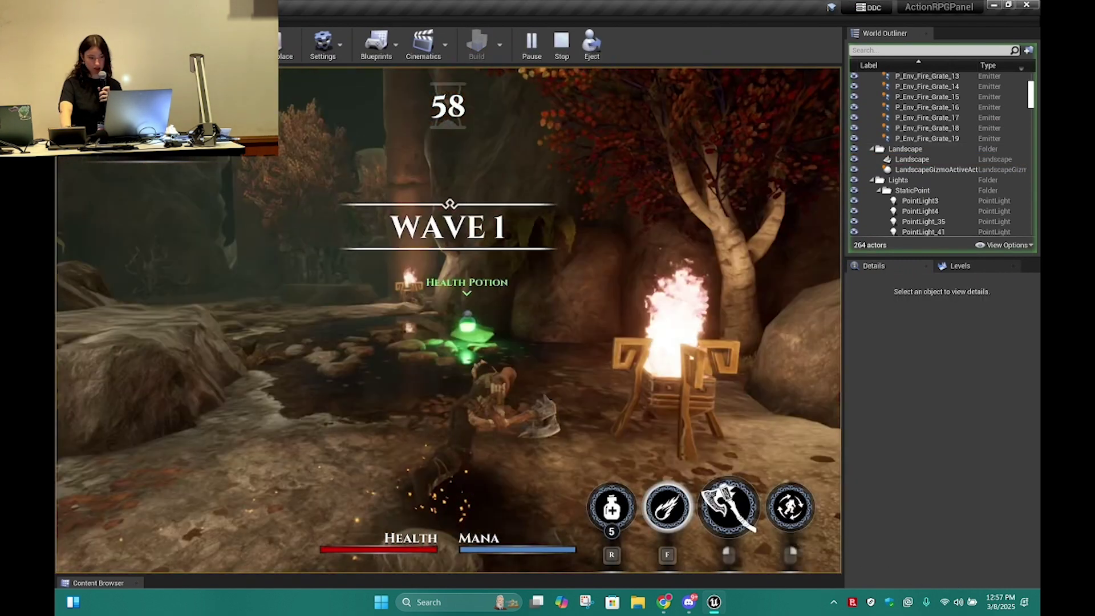
pyautogui.rightClick(448, 321)
pyautogui.press('w')
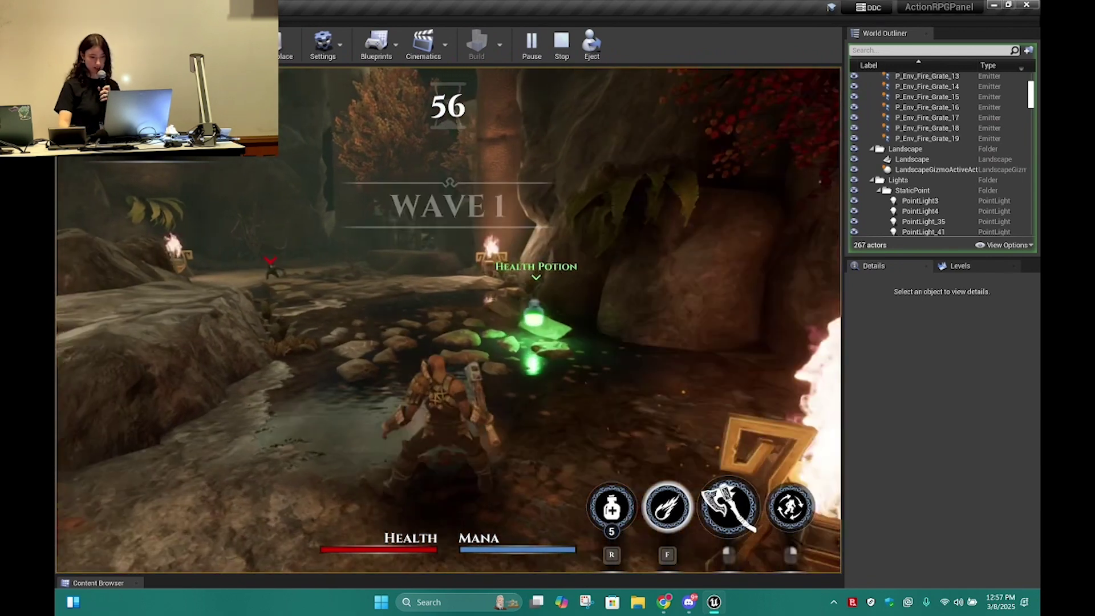
pyautogui.click(449, 320)
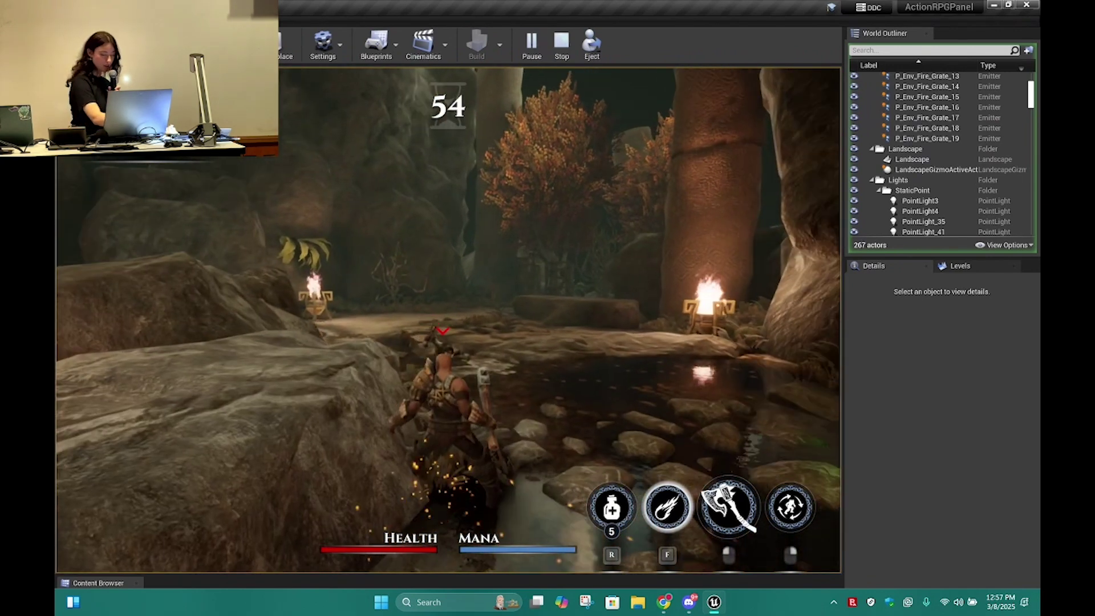
pyautogui.press('Escape')
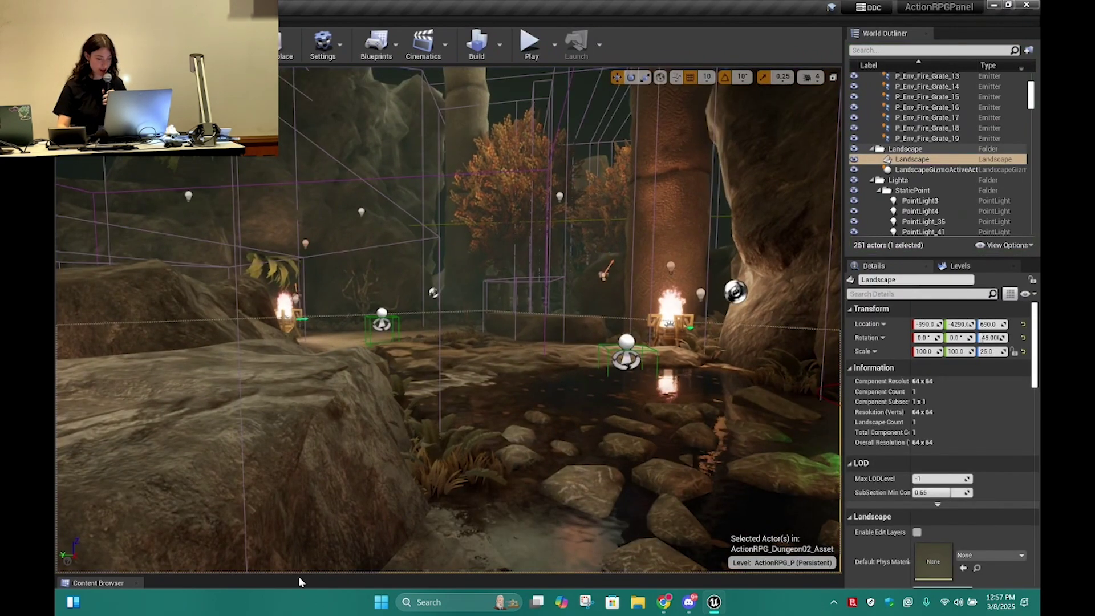
# - Reopen A_Character_Grunt_Cue, set its volume multiplier to 1.5, and return to the level
pyautogui.moveTo(299, 575); pyautogui.dragTo(298, 320)
pyautogui.doubleClick(273, 460)
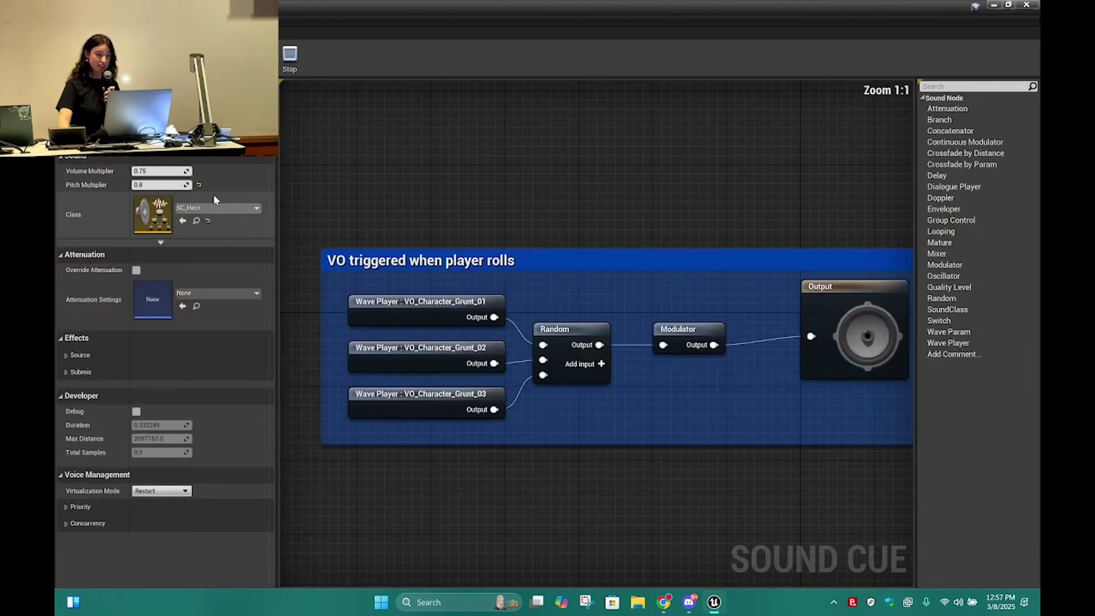
pyautogui.click(174, 171)
pyautogui.write('1.5')
pyautogui.press('Return')
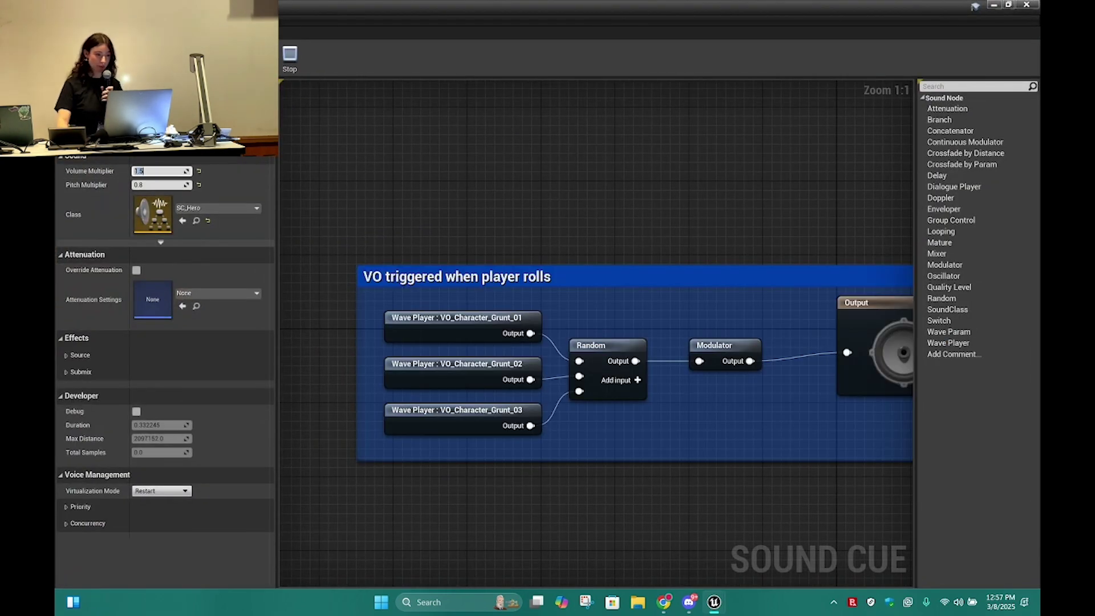
pyautogui.click(189, 7)
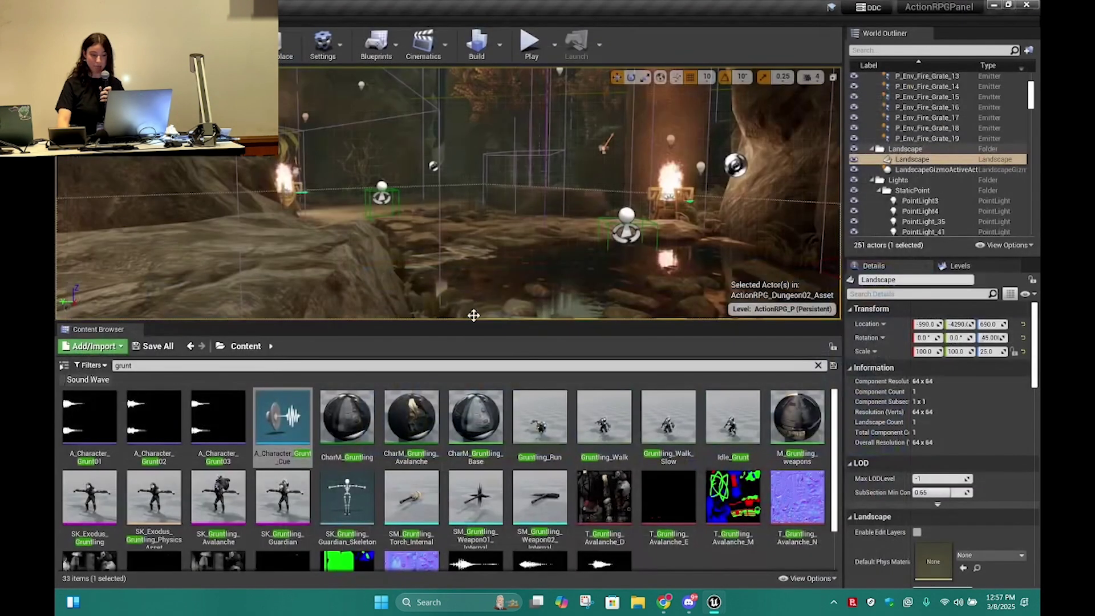
# - Enlarge the viewport, play from a spot on the stream bed to test the louder grunt, and stop the game
pyautogui.moveTo(480, 322); pyautogui.dragTo(507, 578)
pyautogui.rightClick(564, 430)
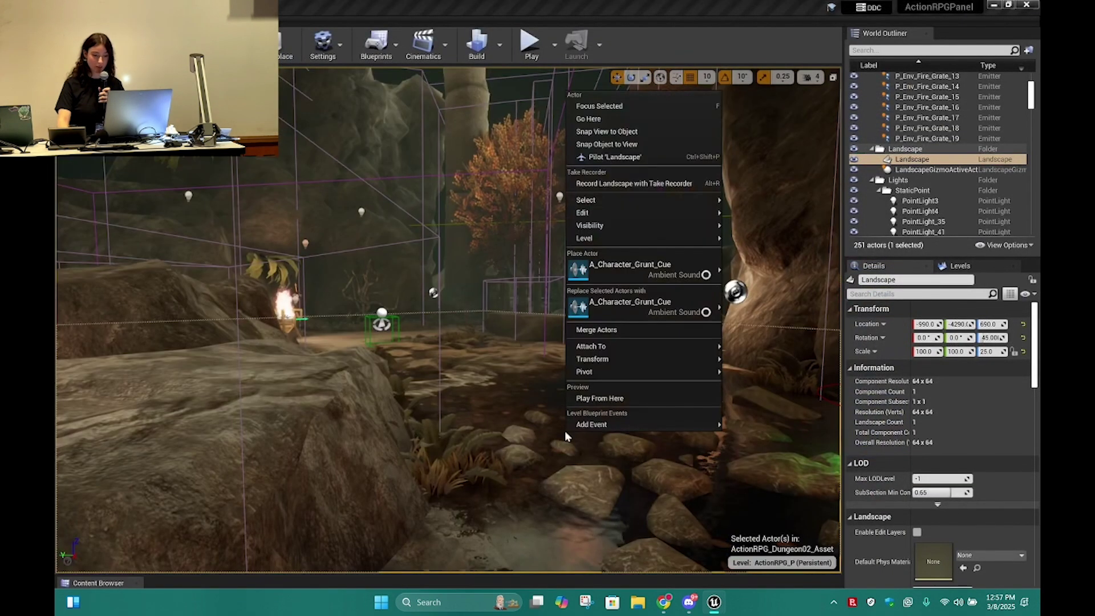
pyautogui.click(588, 400)
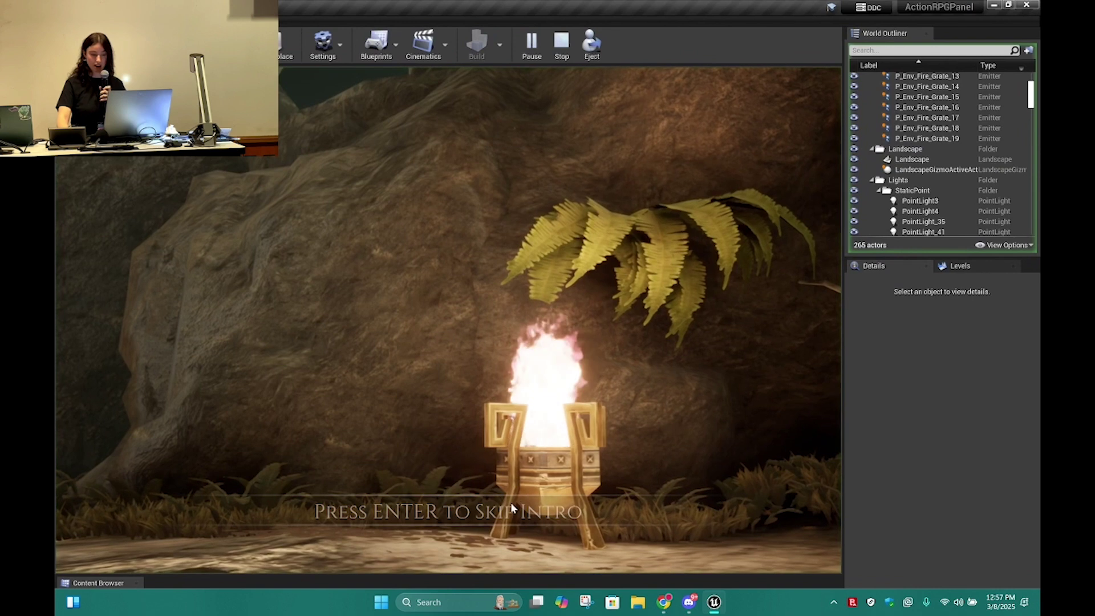
pyautogui.press('Return')
pyautogui.press('w')
pyautogui.click(449, 319)
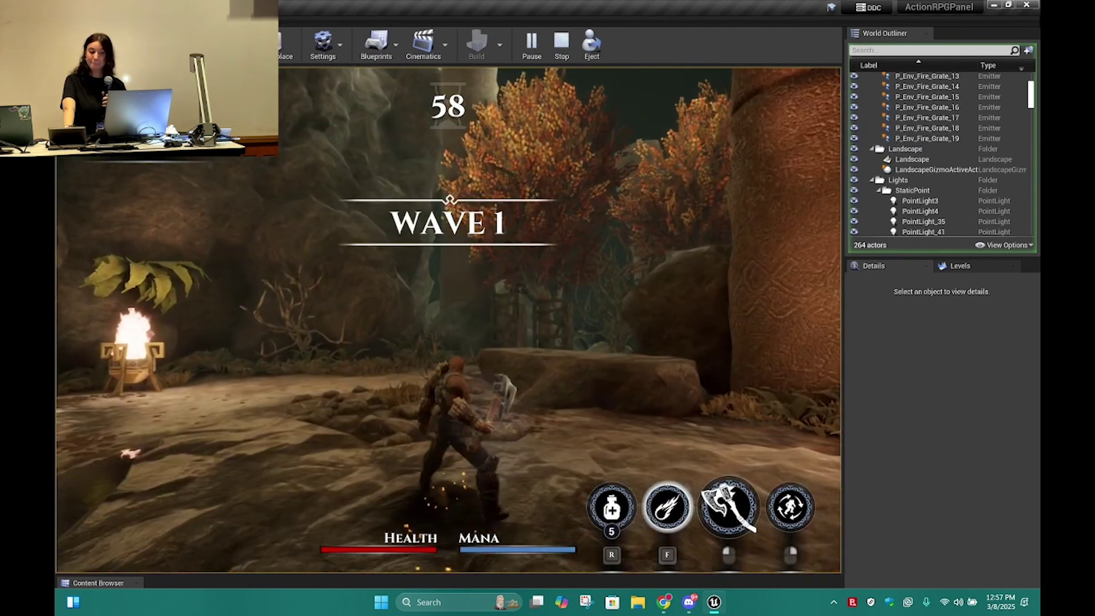
pyautogui.click(449, 320)
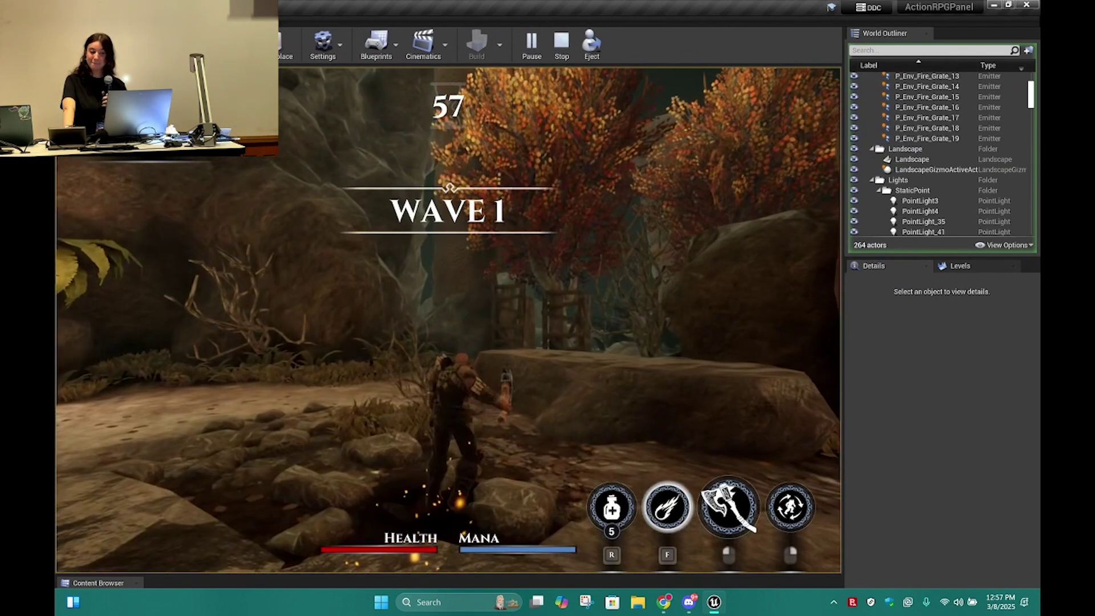
pyautogui.click(449, 320)
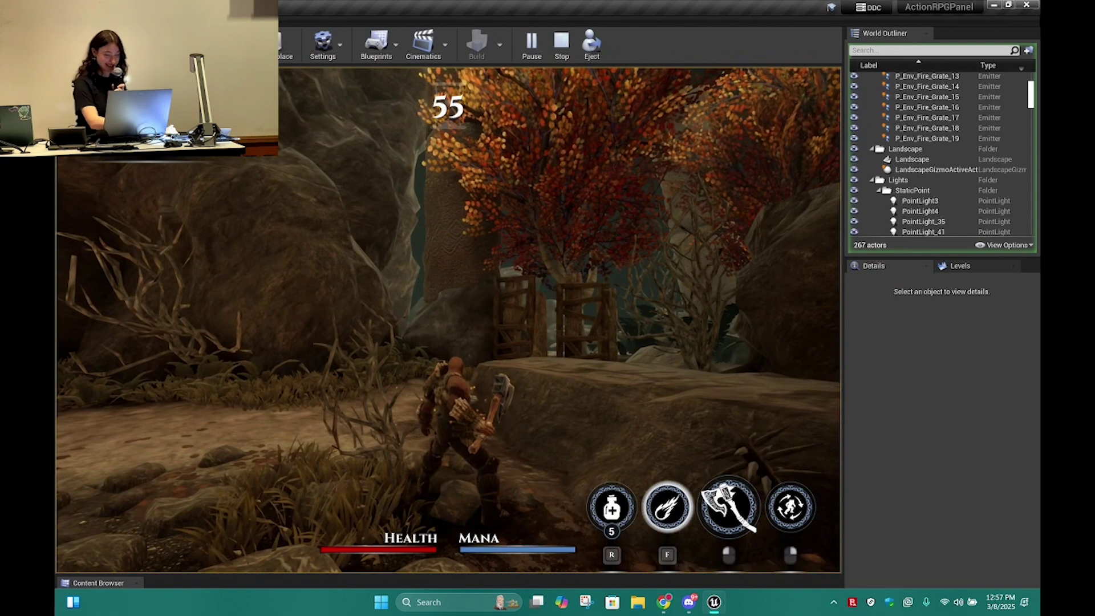
pyautogui.press('Escape')
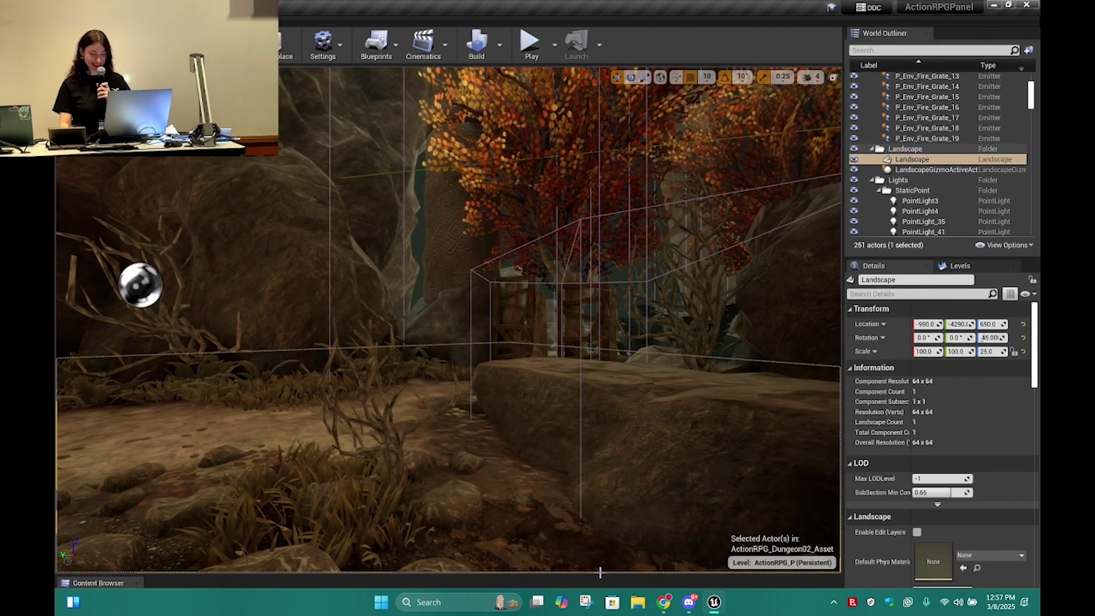
# - Save the level and minimize the editor window
pyautogui.moveTo(605, 574); pyautogui.dragTo(614, 346)
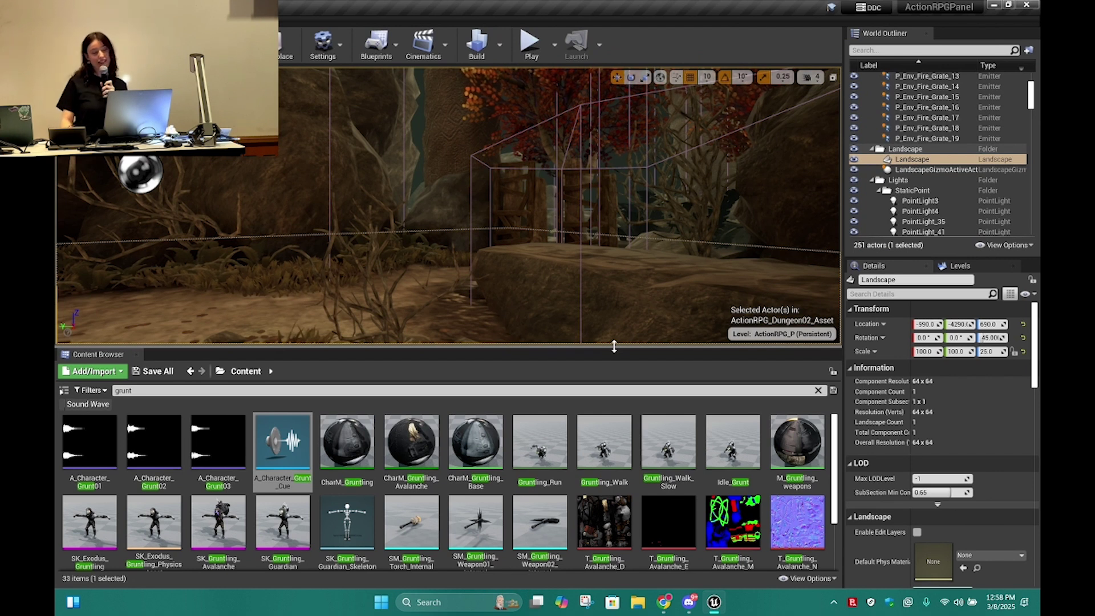
pyautogui.moveTo(616, 352); pyautogui.dragTo(616, 576)
pyautogui.hotkey('ctrl', 's')
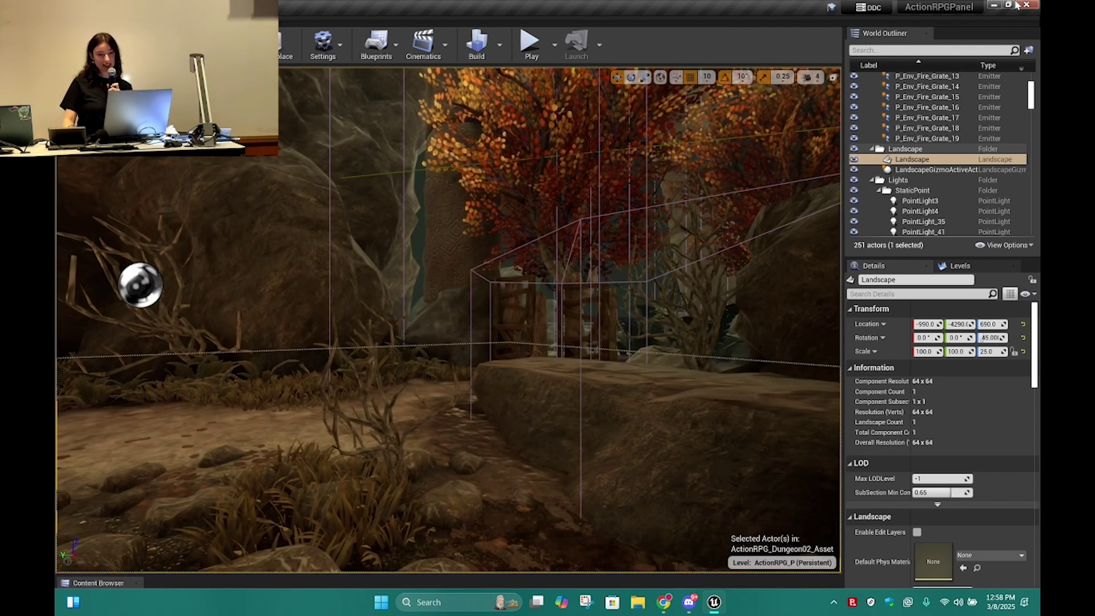
pyautogui.hotkey('ctrl', 's')
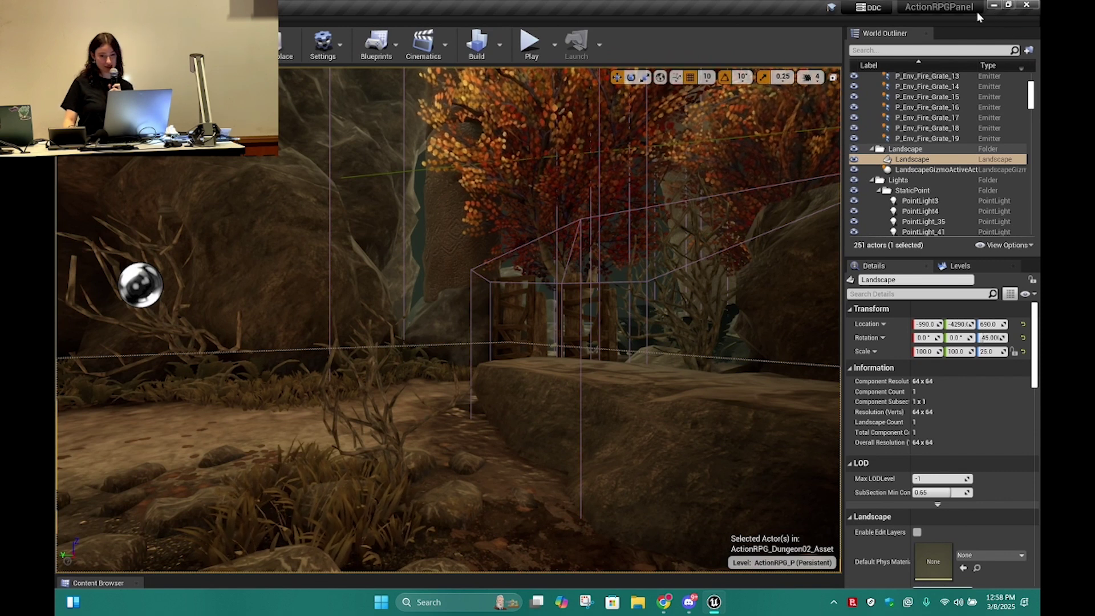
pyautogui.click(993, 5)
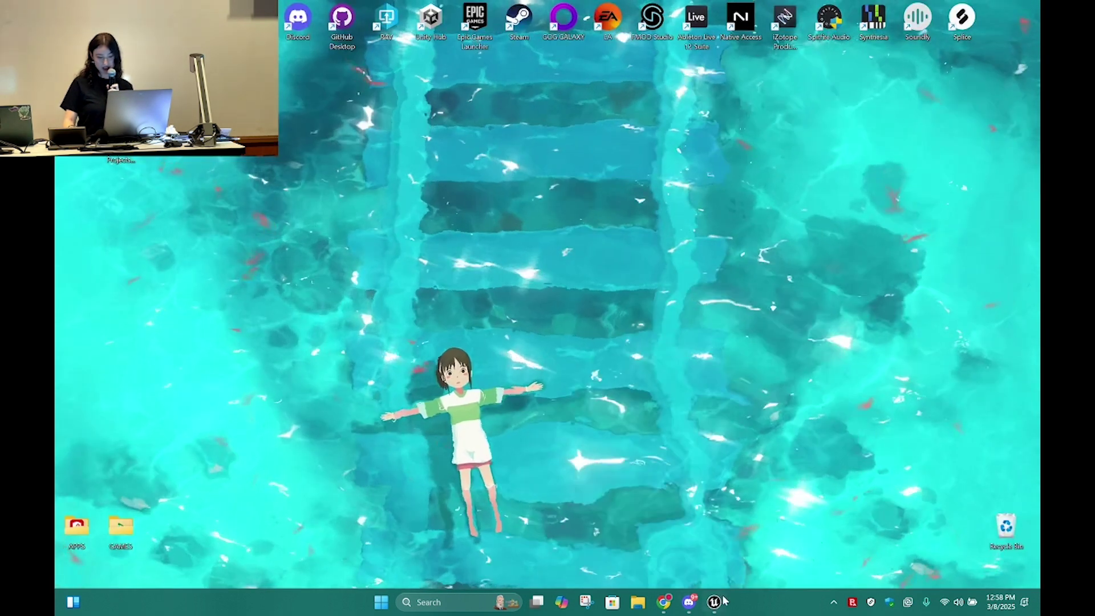
# - Switch to File Explorer and open Action RPG Soundtrack.als from the ActionRPG Music Project folder in Ableton Live
pyautogui.click(638, 602)
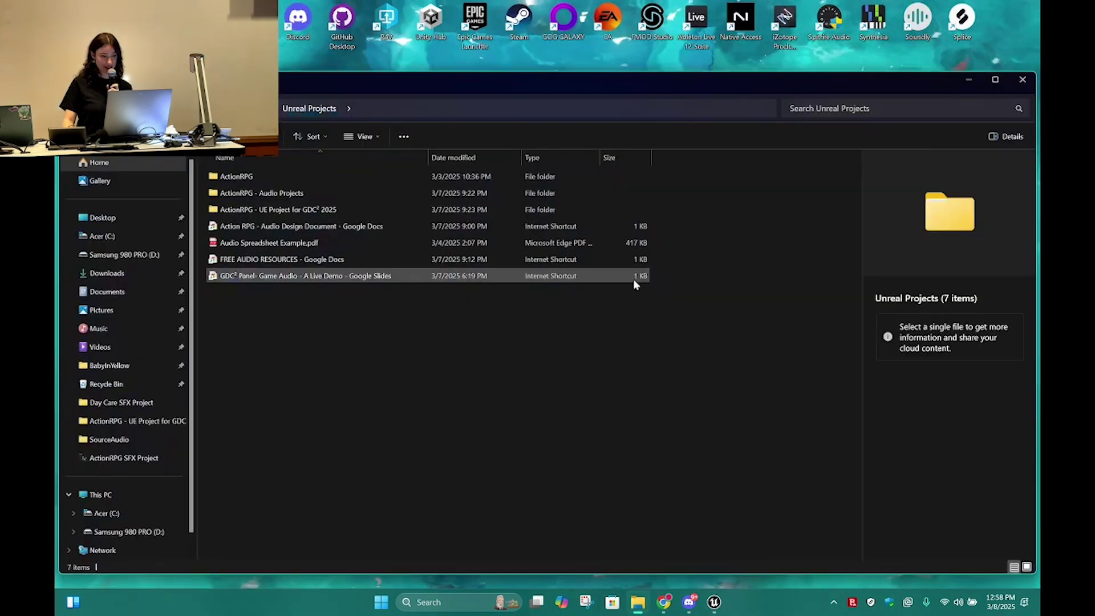
pyautogui.doubleClick(968, 87)
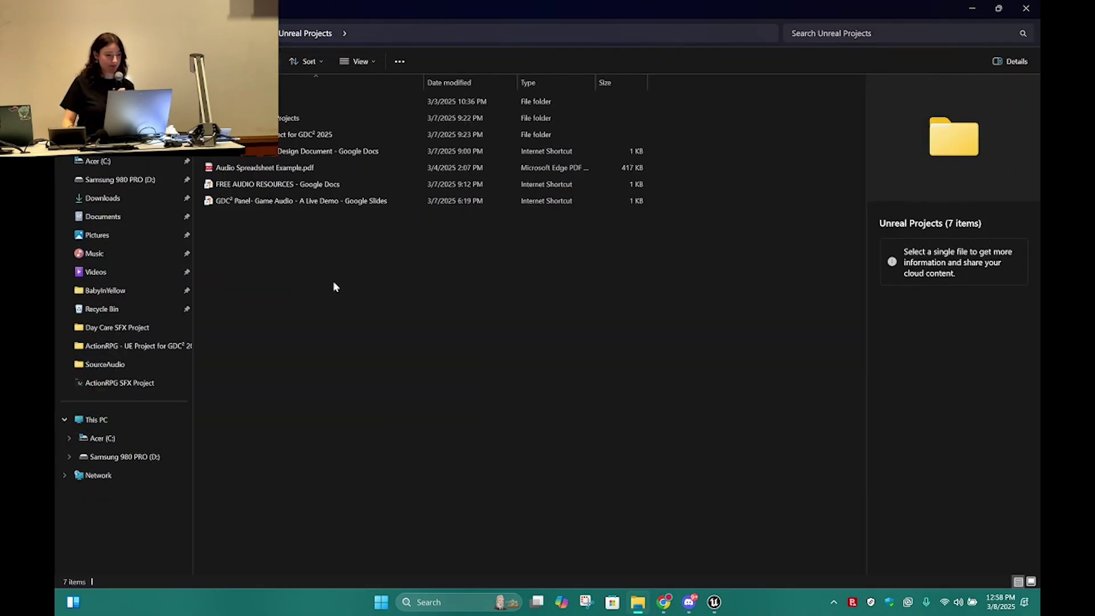
pyautogui.doubleClick(282, 101)
pyautogui.doubleClick(281, 101)
pyautogui.doubleClick(282, 101)
pyautogui.doubleClick(274, 153)
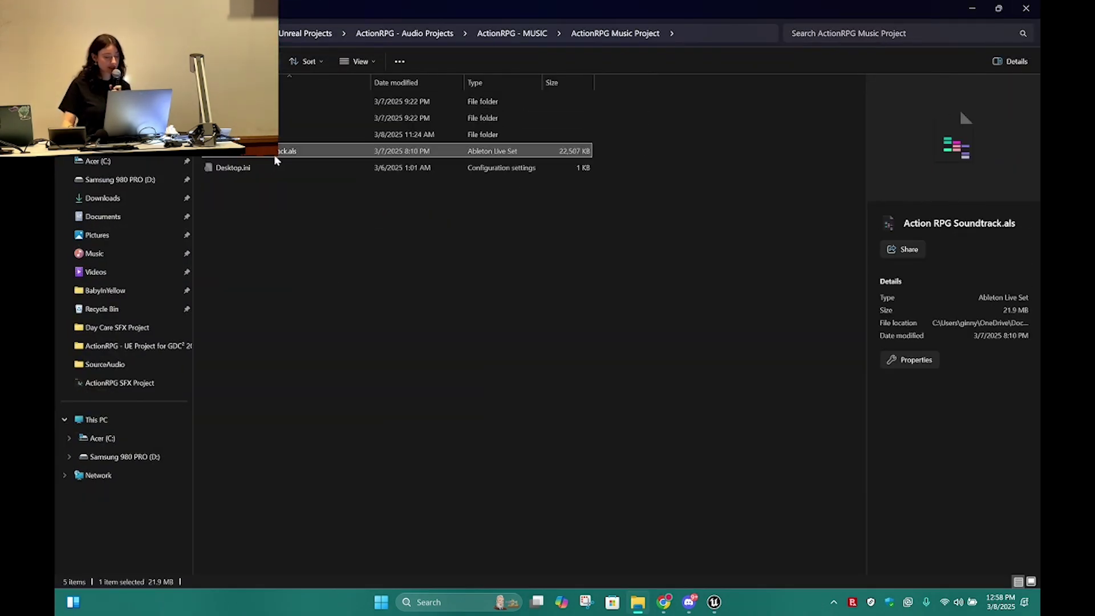
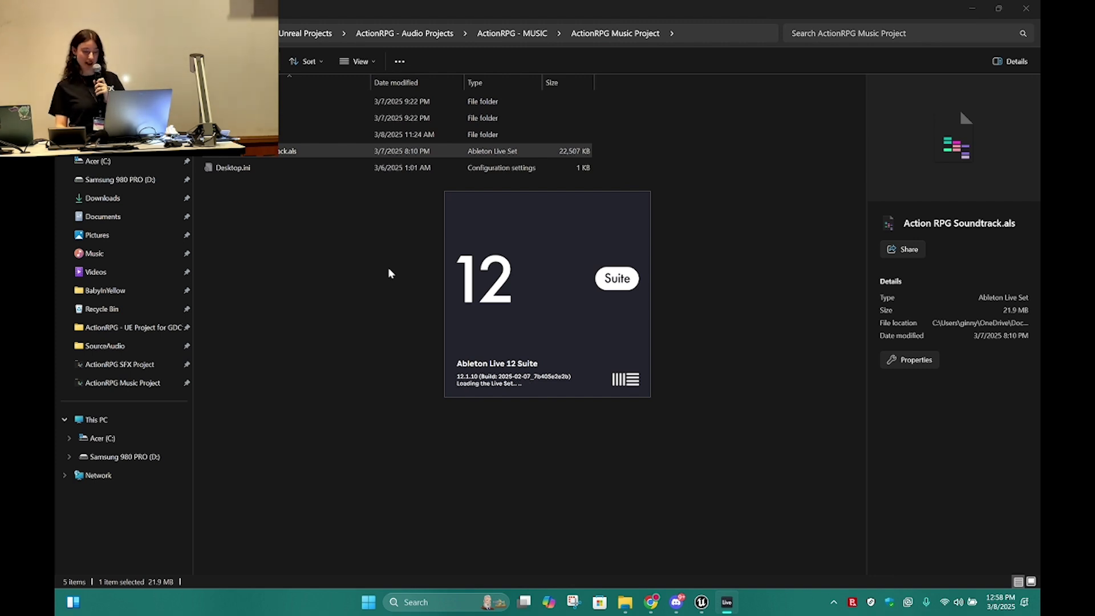
pyautogui.click(702, 612)
pyautogui.click(999, 9)
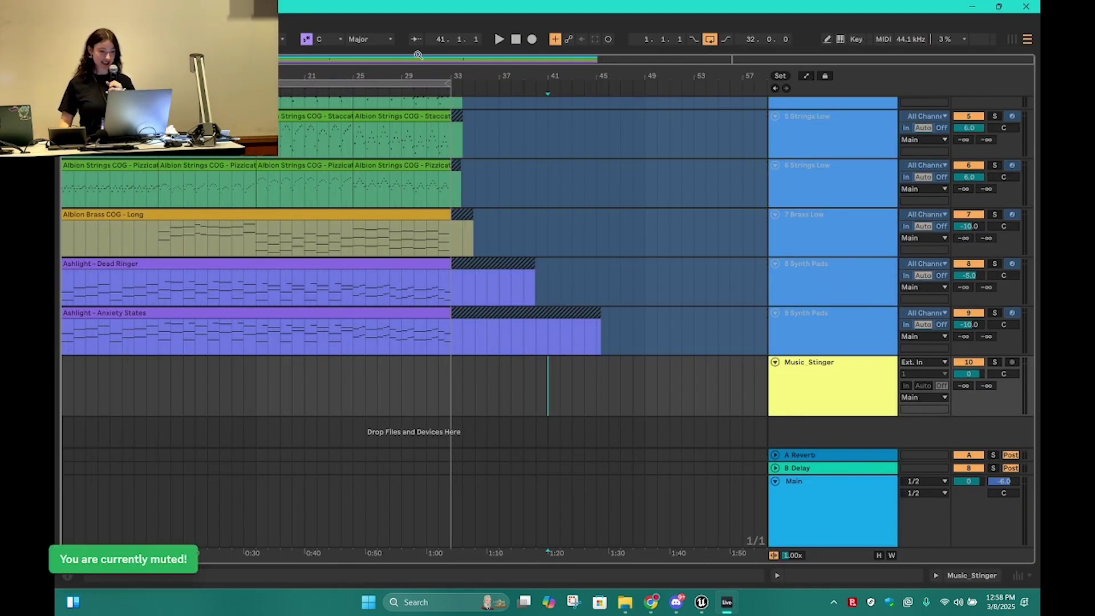
# - Solo the first Drum Ensemble track and play the arrangement from the start, showing the Main track's audio effects
pyautogui.scroll(5, 228, 246)
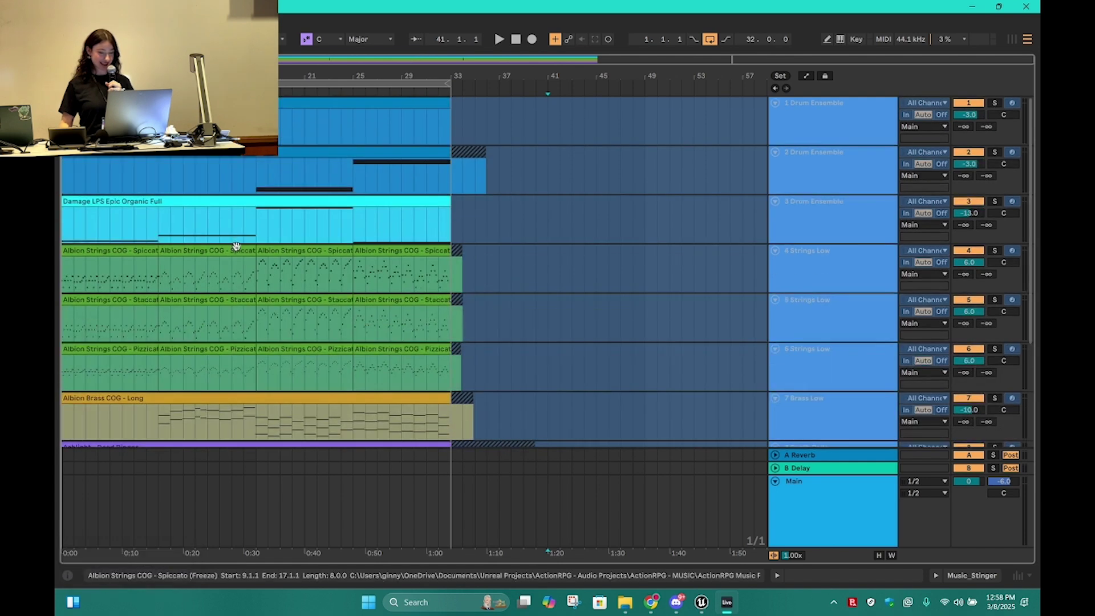
pyautogui.click(998, 105)
pyautogui.press('space')
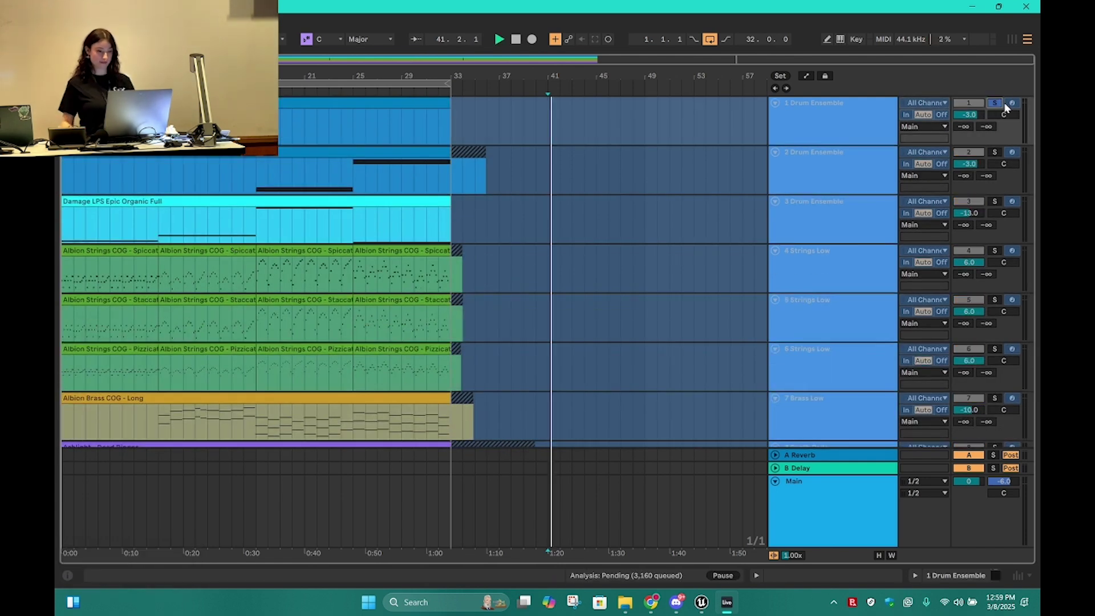
pyautogui.click(520, 43)
pyautogui.press('space')
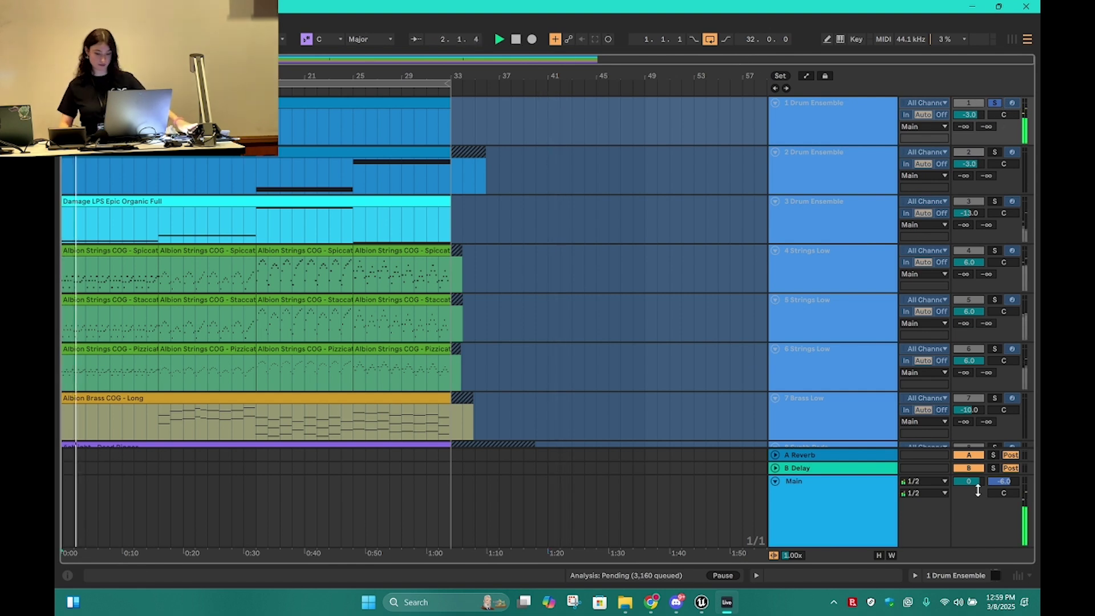
pyautogui.doubleClick(852, 493)
pyautogui.press('space')
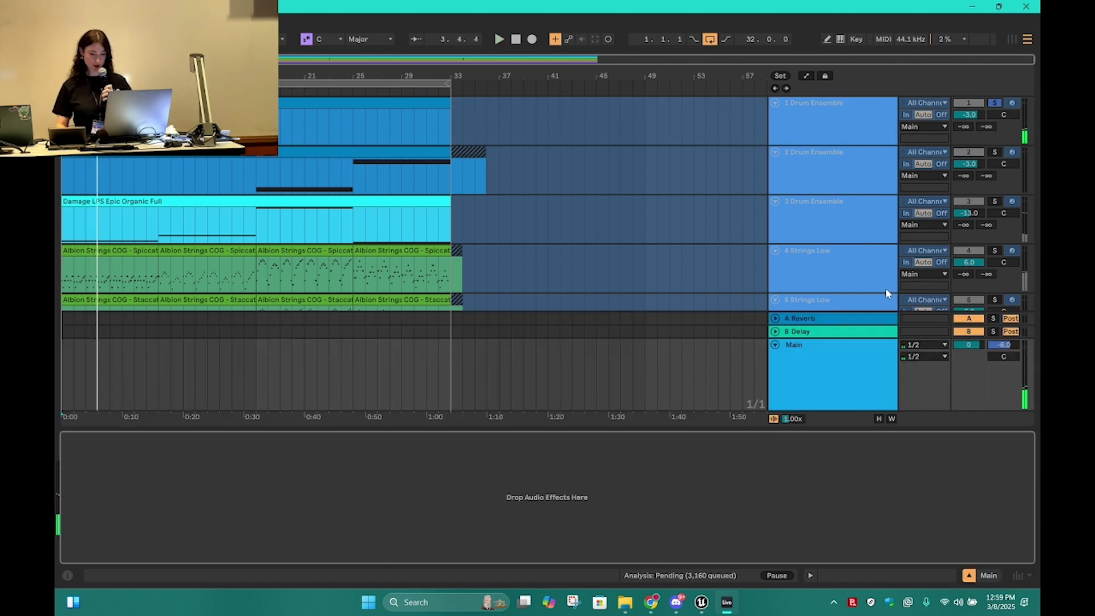
# - Show the browser, look through its collections, and search it for "kon"
pyautogui.hotkey('ctrl', 'alt', 'b')
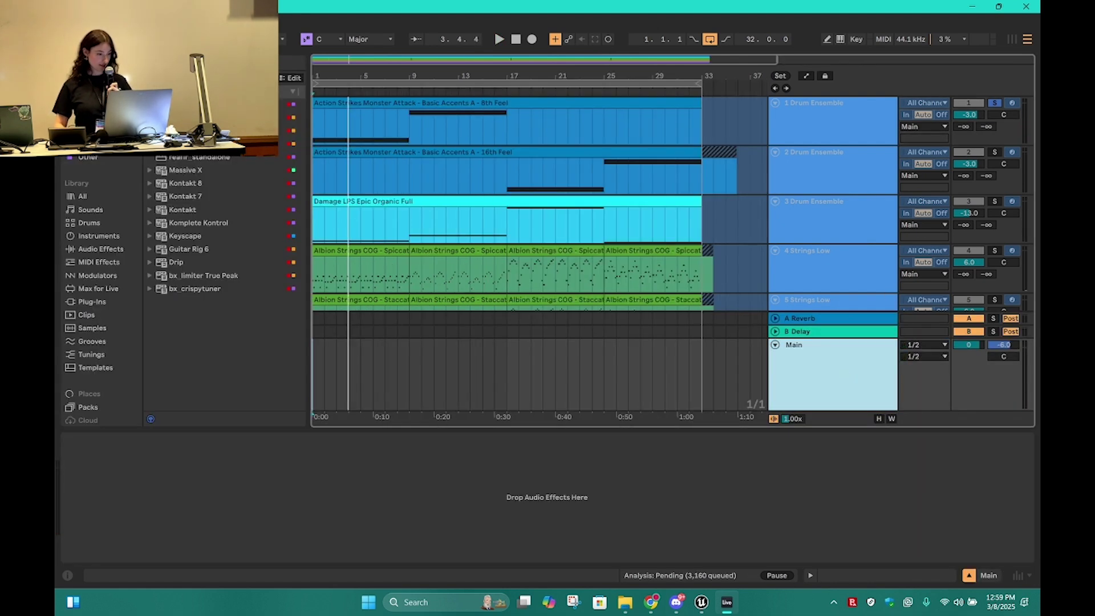
pyautogui.click(89, 91)
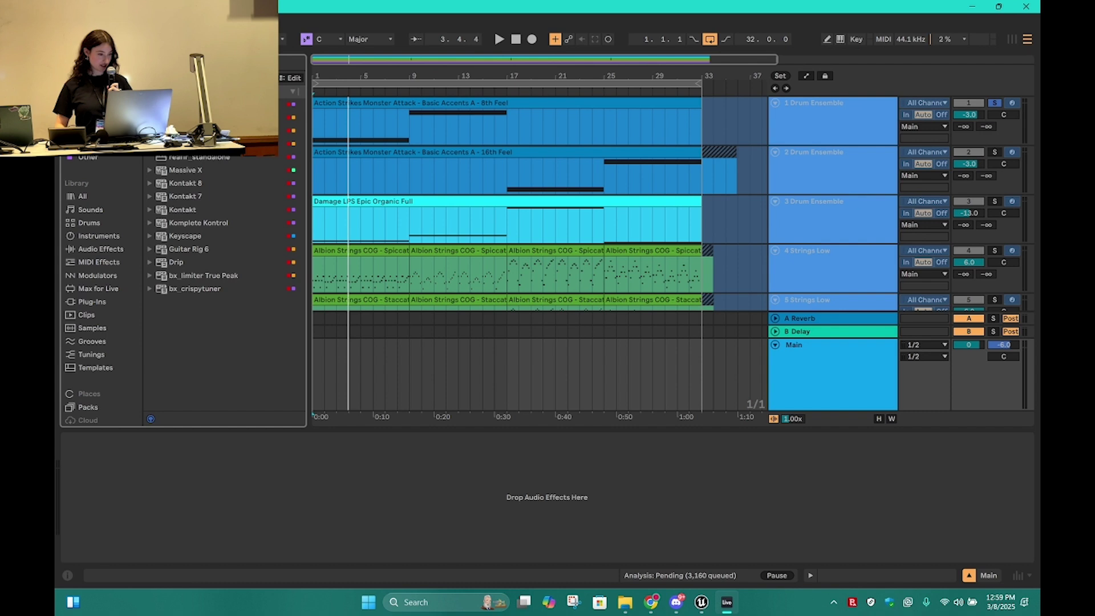
pyautogui.click(88, 104)
pyautogui.click(89, 118)
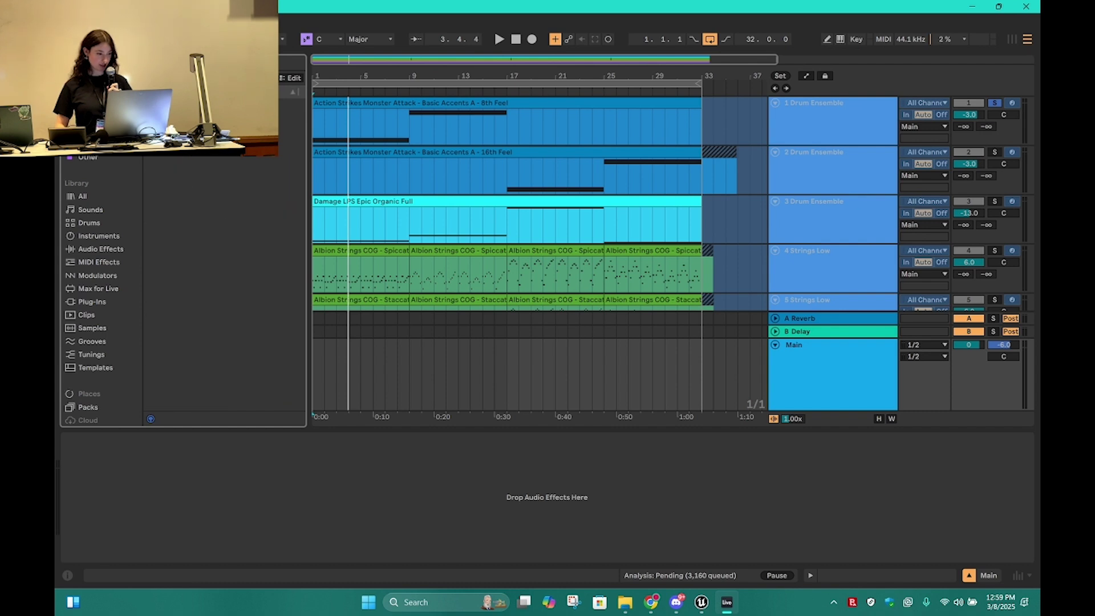
pyautogui.click(188, 63)
pyautogui.write('kon')
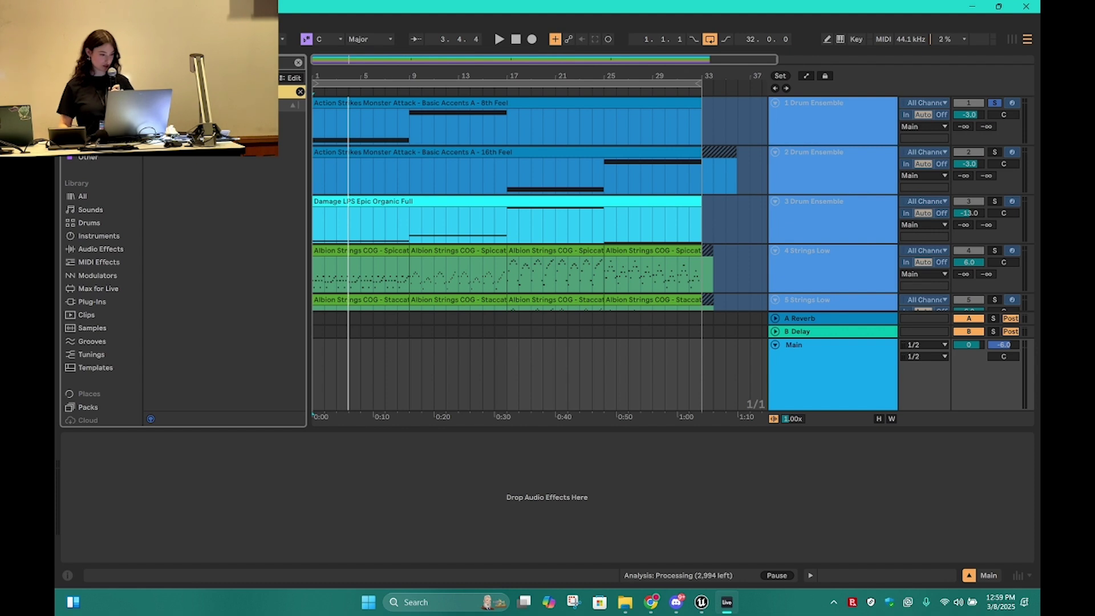
# - Check the library categories from Drums to Clips for matching items and clear the search
pyautogui.click(105, 223)
pyautogui.click(110, 236)
pyautogui.click(109, 262)
pyautogui.click(107, 249)
pyautogui.click(101, 274)
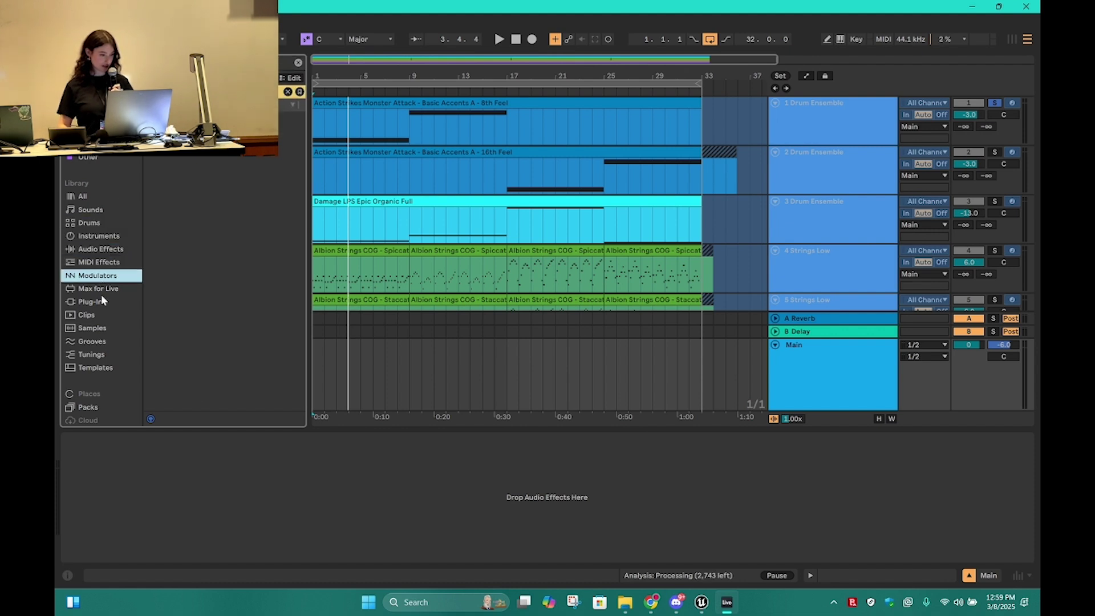
pyautogui.click(102, 314)
pyautogui.click(298, 62)
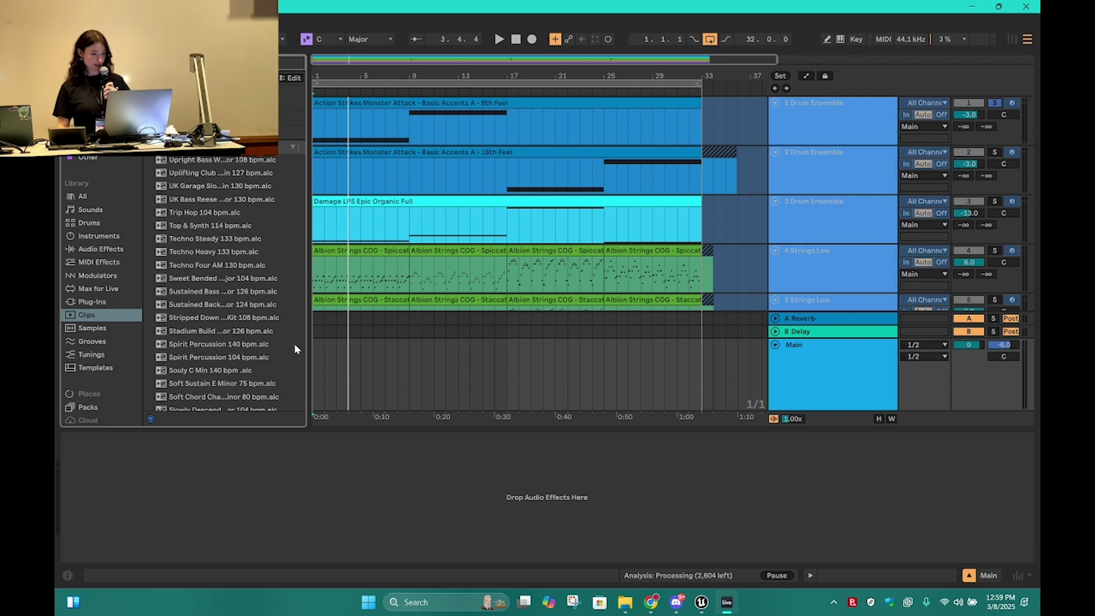
# - Hide the browser and the device view to give the arrangement tracks the full window
pyautogui.hotkey('ctrl', 'alt', 'b')
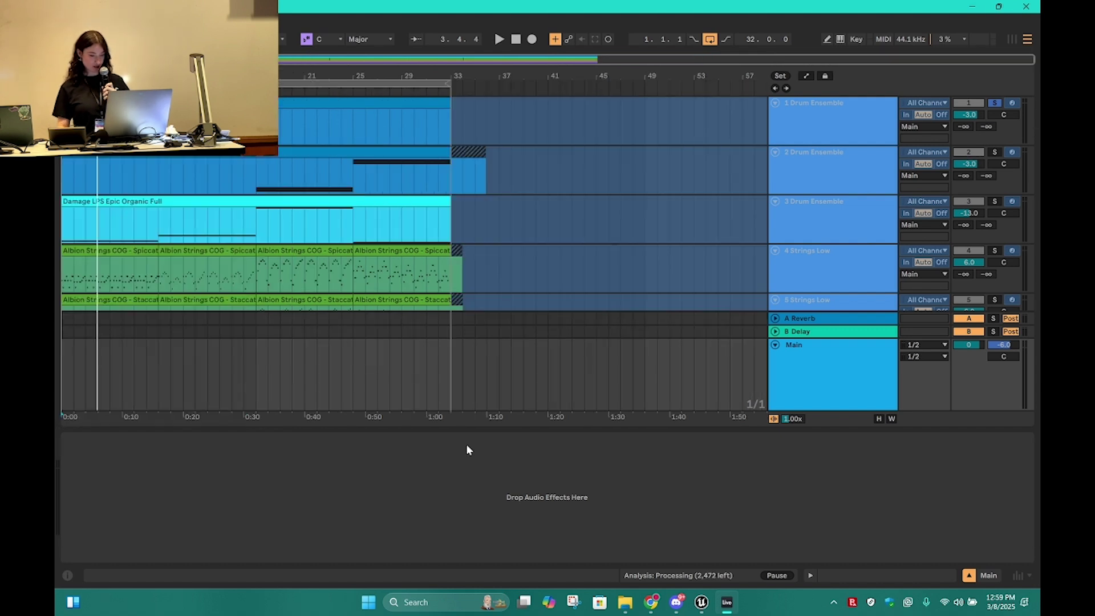
pyautogui.hotkey('ctrl', 'alt', 'l')
pyautogui.scroll(-3, 632, 421)
pyautogui.scroll(4, 818, 326)
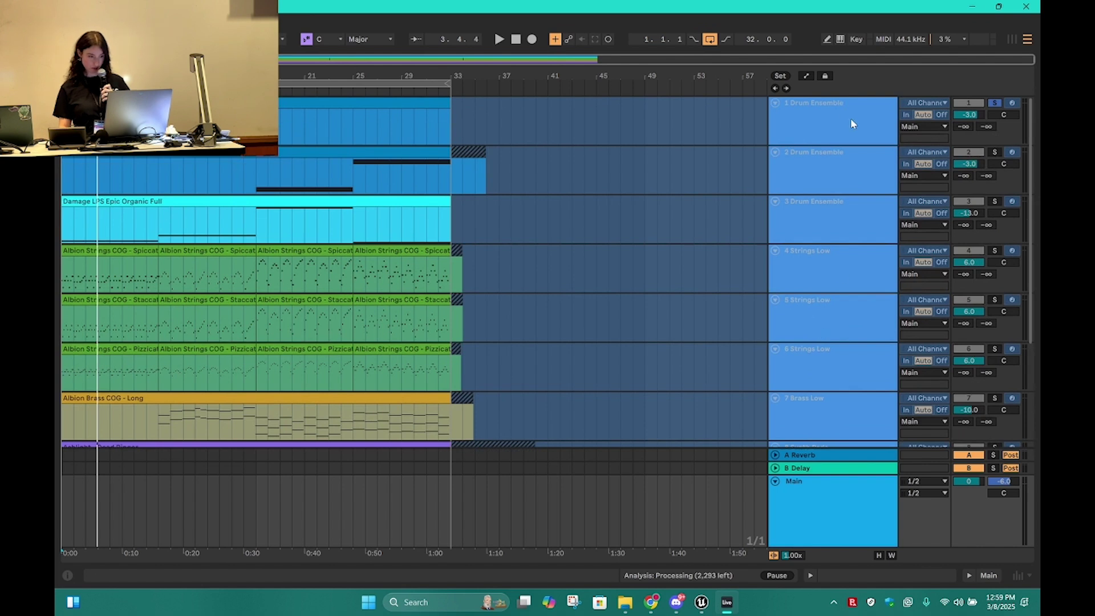
# - Play the arrangement from the start, add the second Drum Ensemble track to the solo, and set the first two Drum Ensemble volumes to 0 dB
pyautogui.click(850, 123)
pyautogui.scroll(-4, 848, 193)
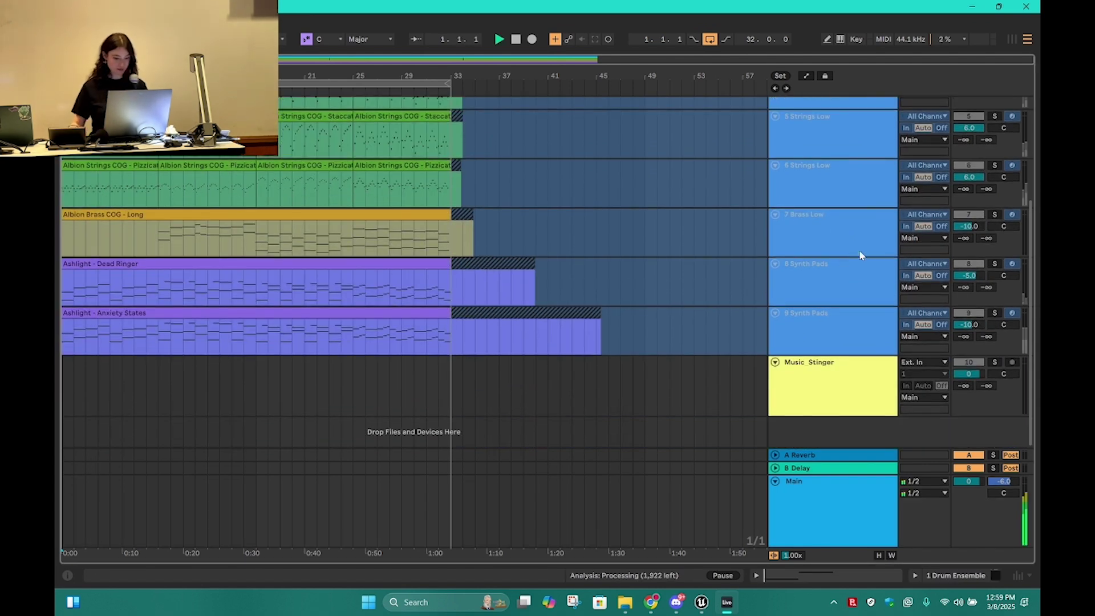
pyautogui.scroll(4, 859, 251)
pyautogui.click(995, 152)
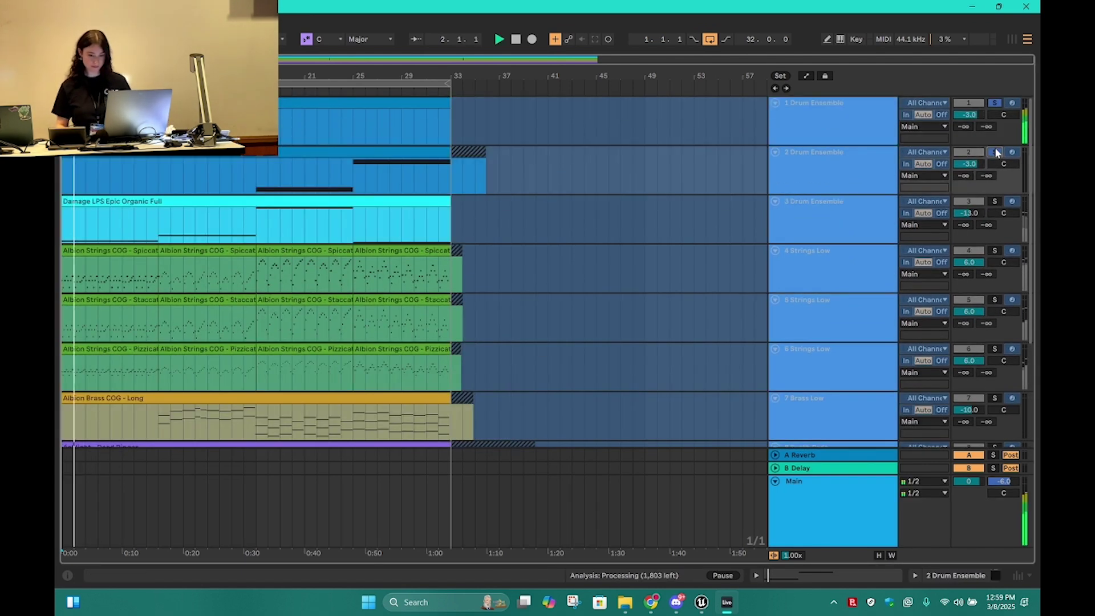
pyautogui.doubleClick(969, 114)
pyautogui.doubleClick(969, 163)
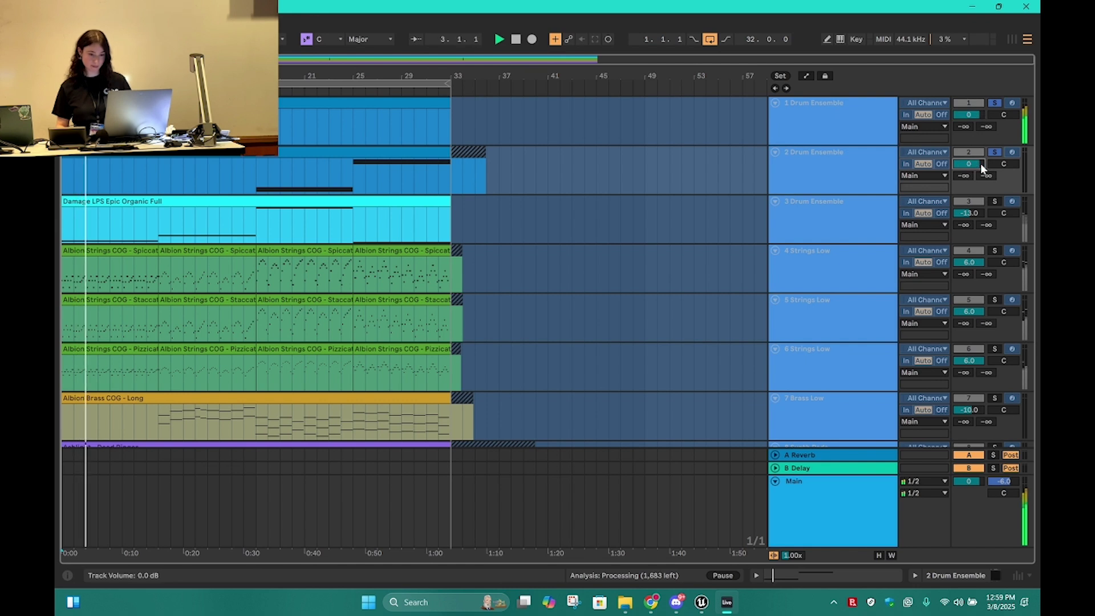
# - Play the drums from bar 17, mute the system sound, and solo the third Drum Ensemble track as well
pyautogui.click(257, 173)
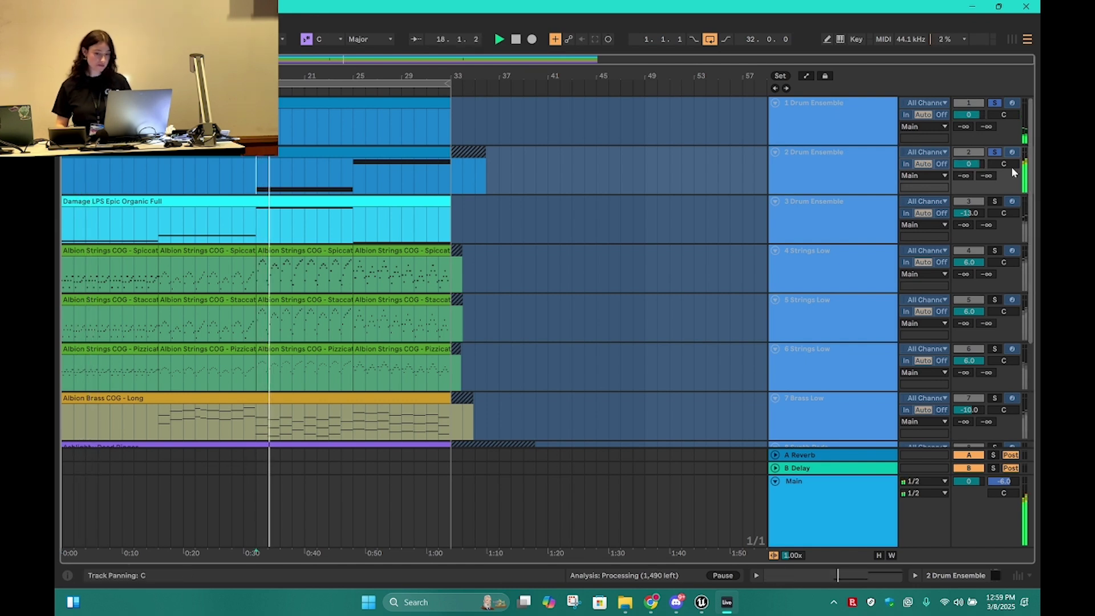
pyautogui.press('XF86AudioMute')
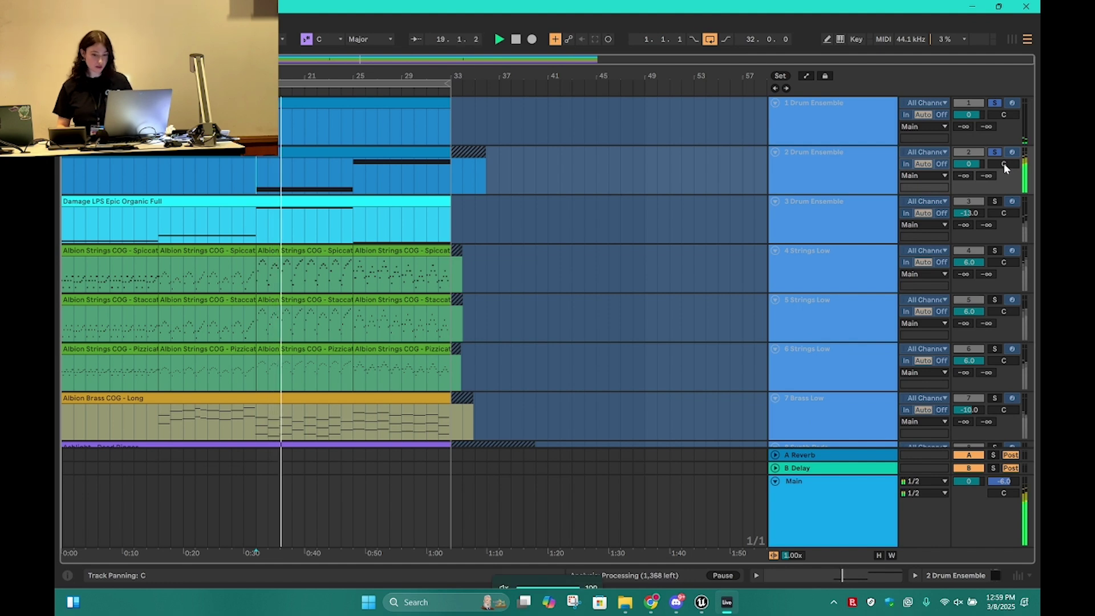
pyautogui.click(995, 203)
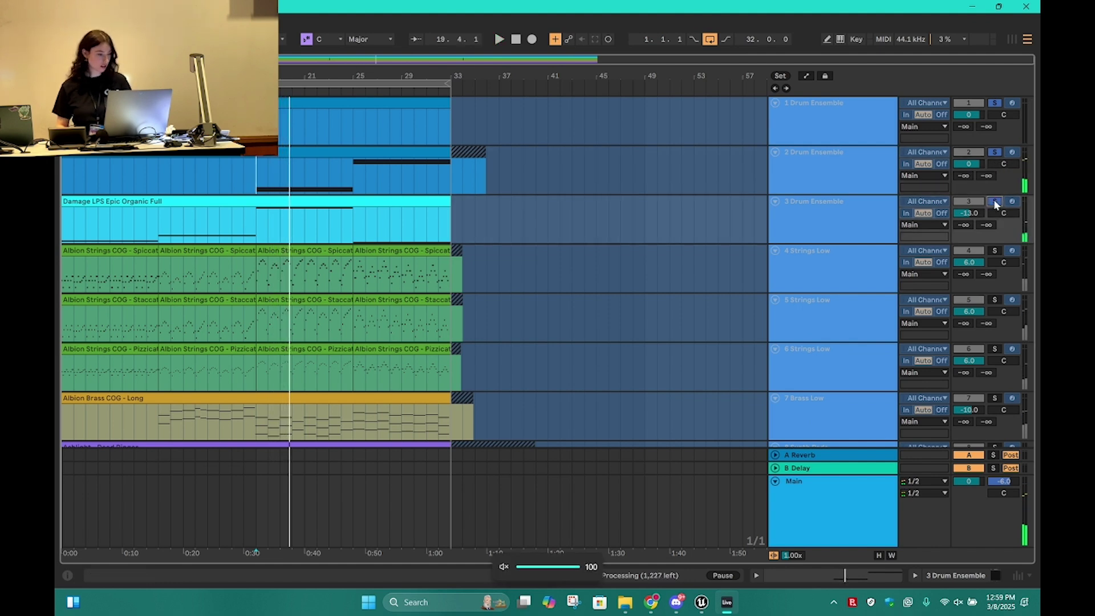
pyautogui.click(226, 200)
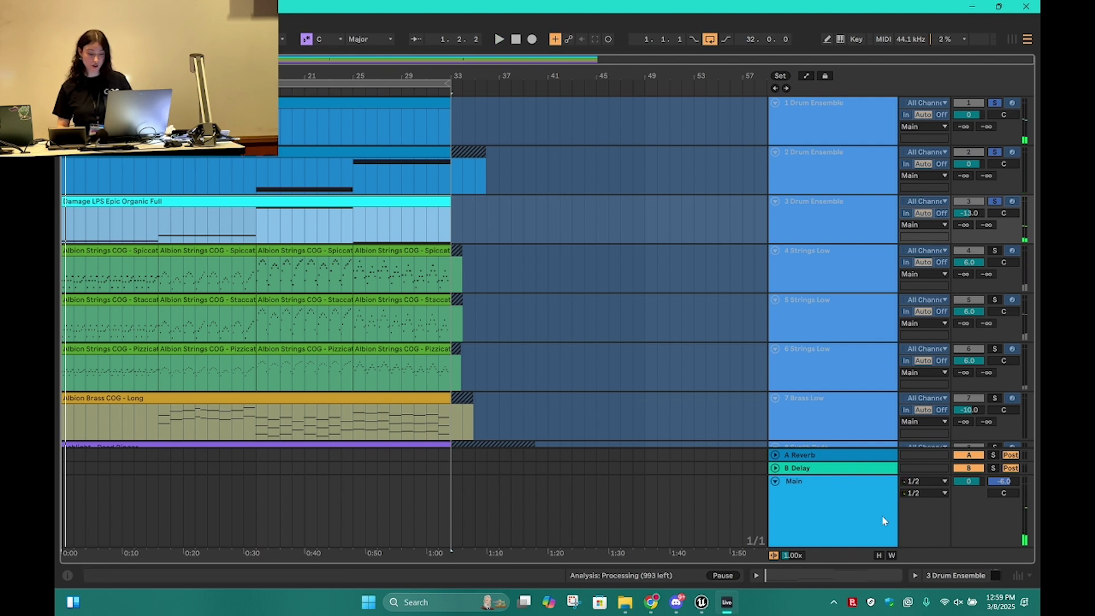
# - Add a Glue Compressor from the audio effects library to the Main track and raise its makeup gain to 11.3 dB during playback
pyautogui.doubleClick(847, 528)
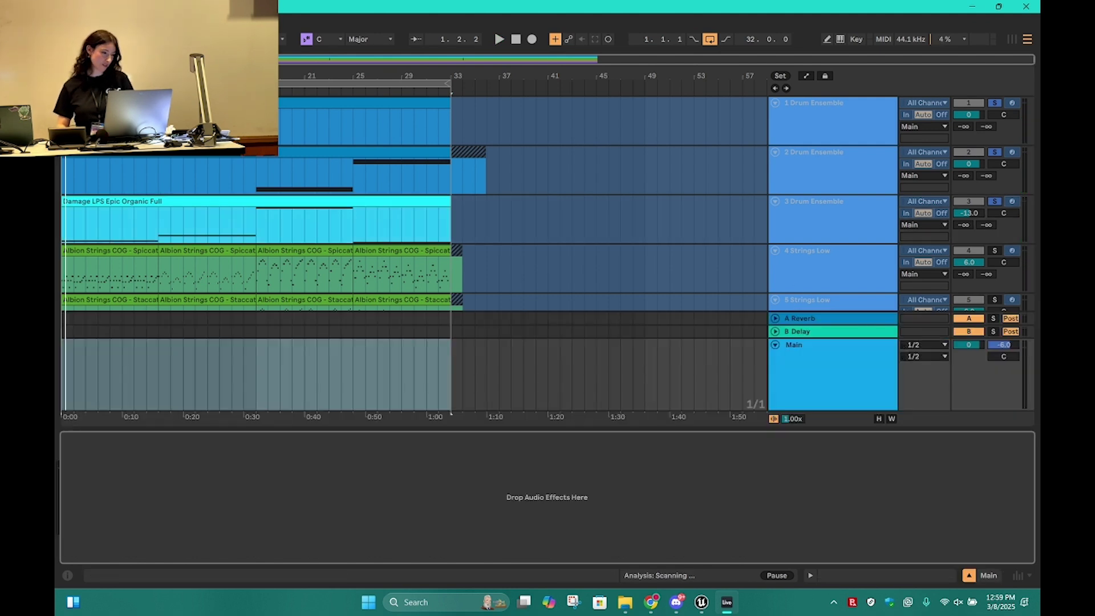
pyautogui.hotkey('ctrl', 'alt', 'b')
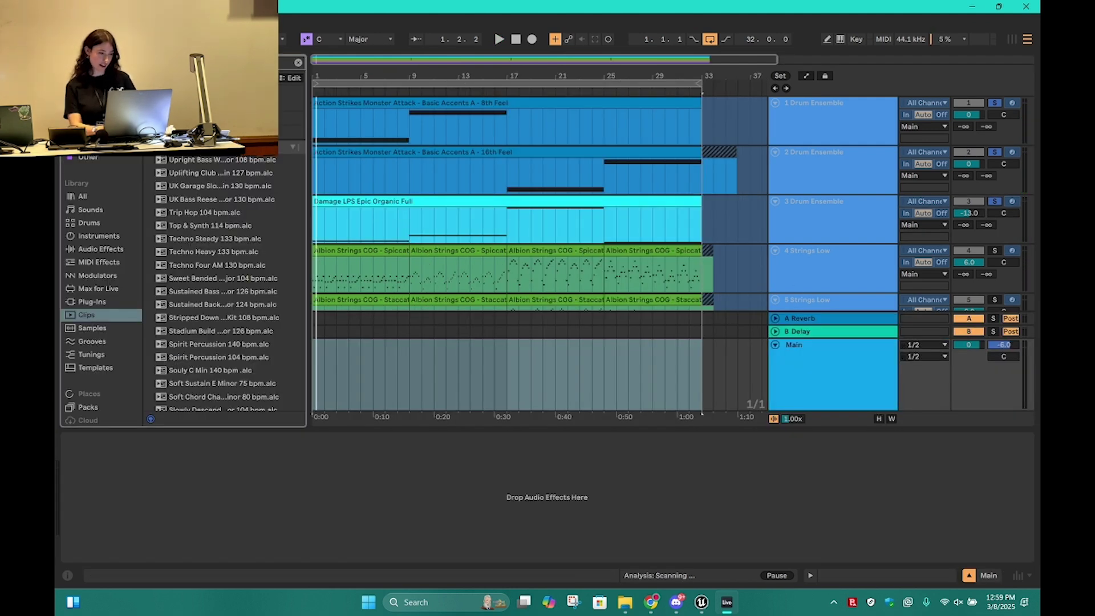
pyautogui.hotkey('ctrl', 'f')
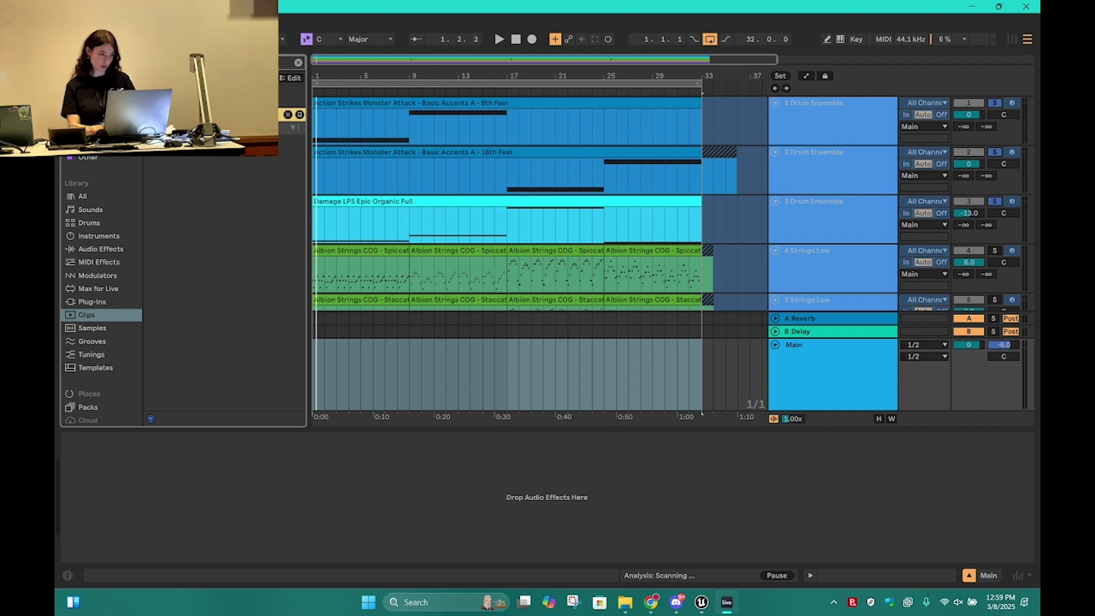
pyautogui.click(91, 91)
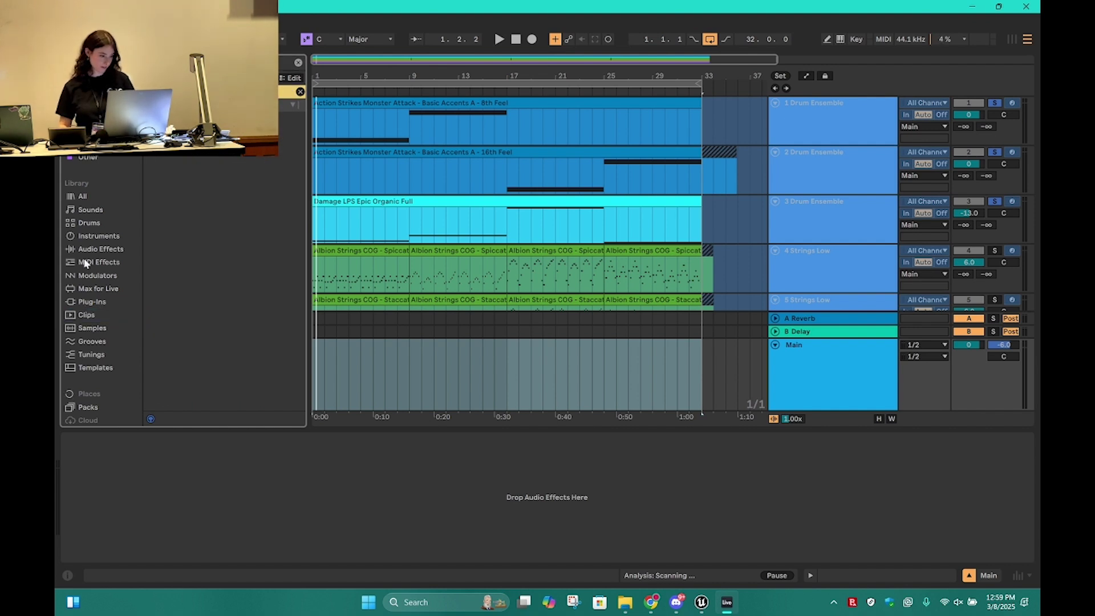
pyautogui.click(101, 249)
pyautogui.doubleClick(197, 169)
pyautogui.press('space')
pyautogui.moveTo(188, 532); pyautogui.dragTo(188, 502)
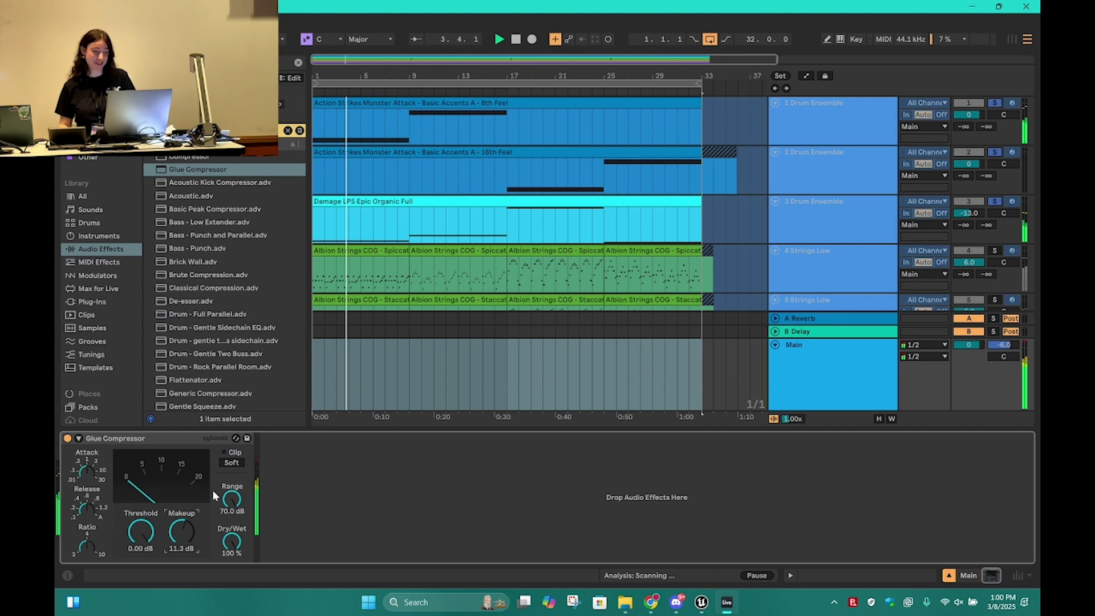
# - Zoom out the arrangement and view the third Drum Ensemble track's Kontakt device, leaving the device view collapsed
pyautogui.moveTo(466, 431); pyautogui.dragTo(476, 485)
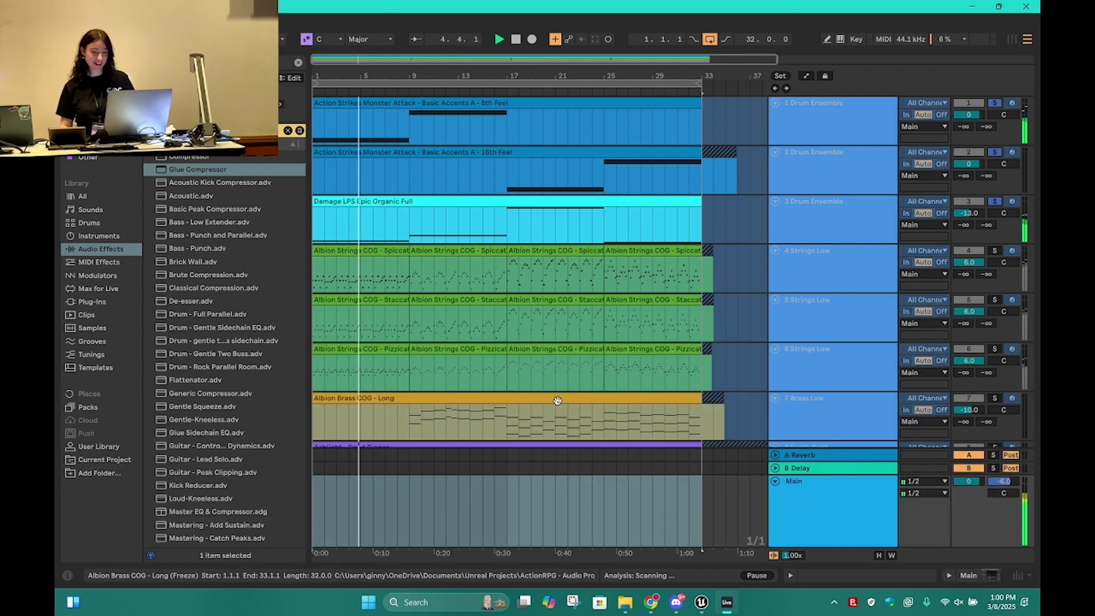
pyautogui.keyDown('ctrl'); pyautogui.scroll(-3, 557, 400); pyautogui.keyUp('ctrl')
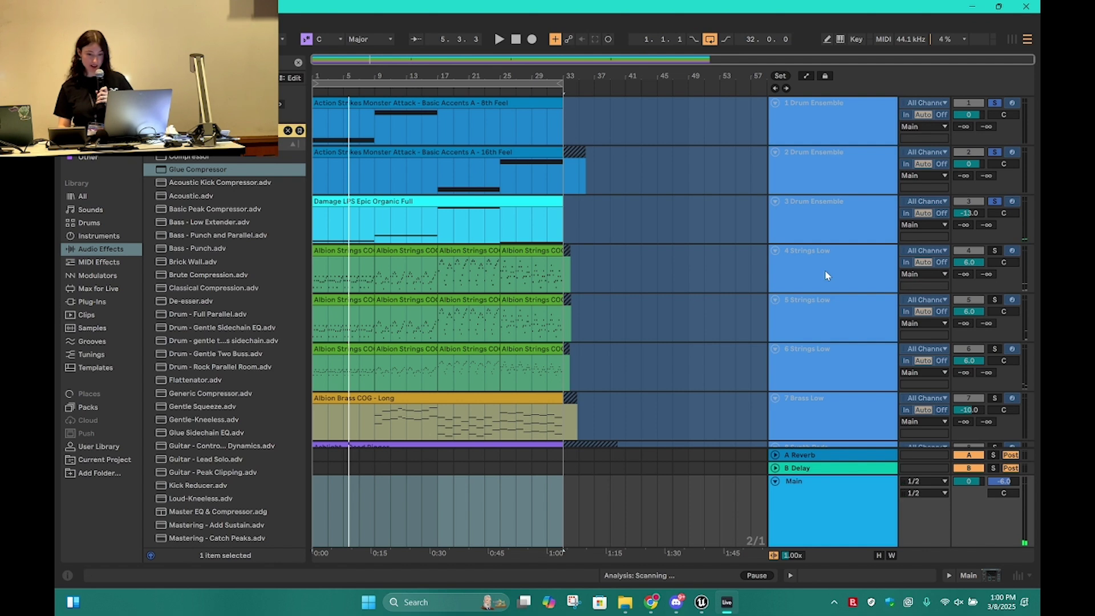
pyautogui.scroll(-3, 825, 269)
pyautogui.scroll(3, 675, 440)
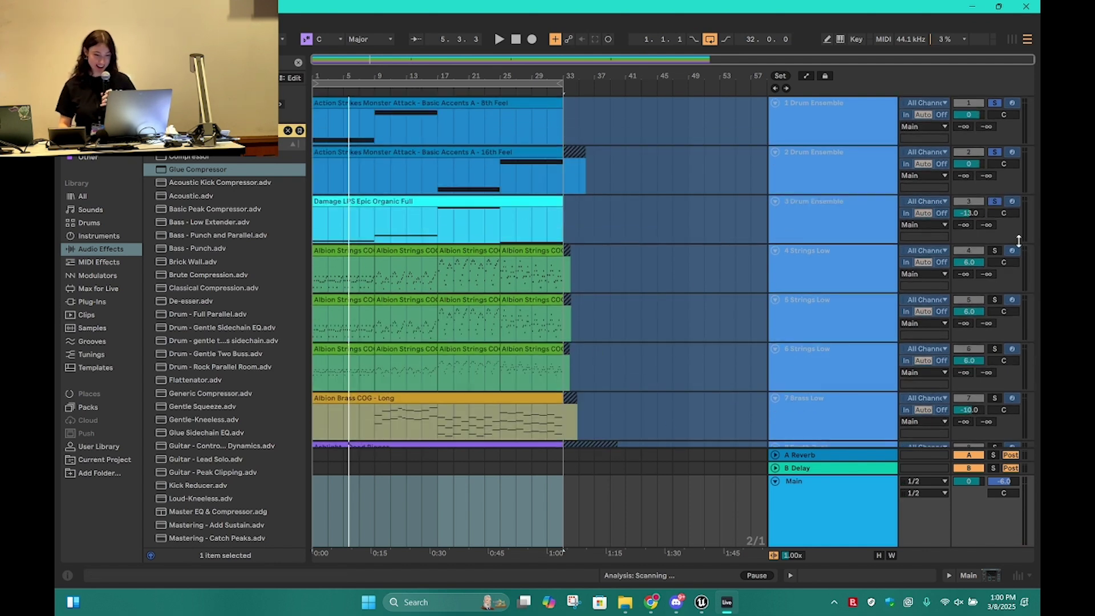
pyautogui.doubleClick(867, 226)
pyautogui.click(867, 225)
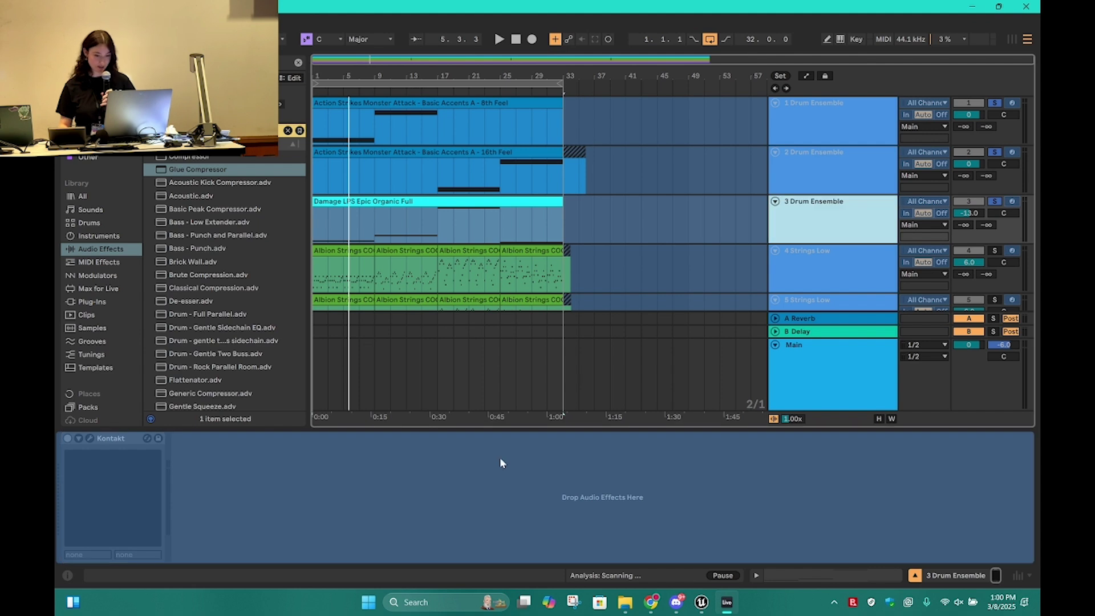
pyautogui.moveTo(794, 425); pyautogui.dragTo(795, 562)
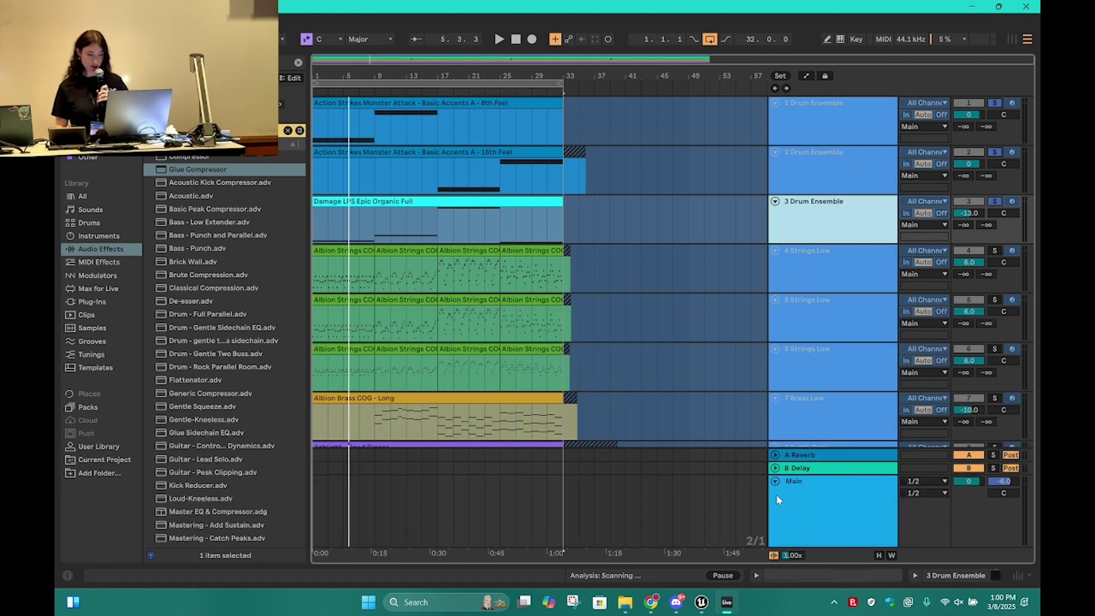
# - Select all tracks from 1 Drum Ensemble to 9 Synth Pads and unfreeze them
pyautogui.scroll(-8, 581, 378)
pyautogui.click(854, 342)
pyautogui.scroll(5, 790, 343)
pyautogui.click(853, 136)
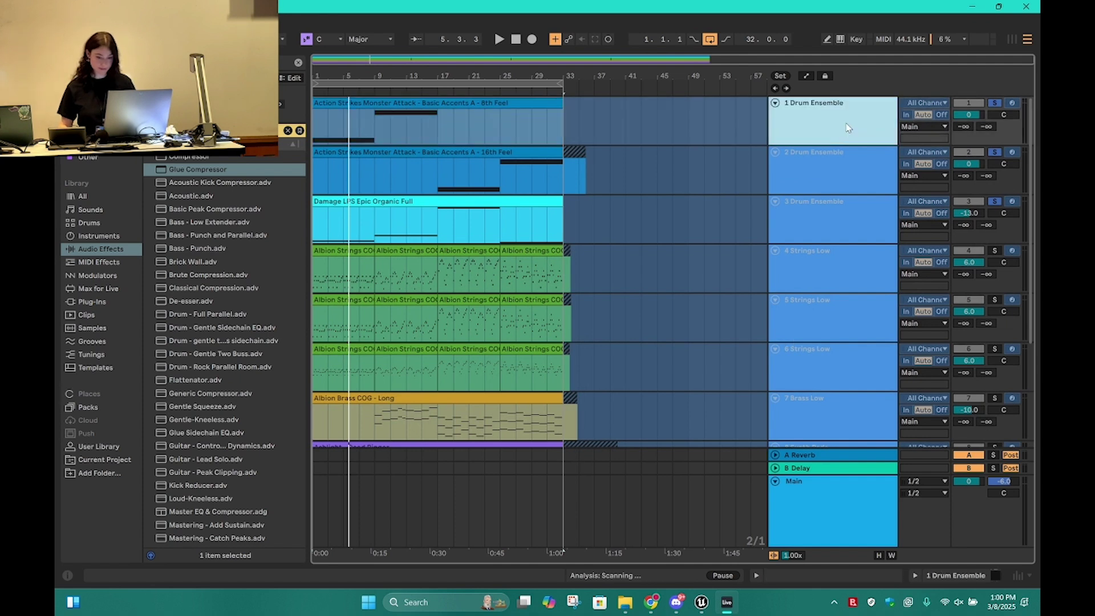
pyautogui.scroll(-5, 844, 246)
pyautogui.keyDown('shift'); pyautogui.click(846, 353); pyautogui.keyUp('shift')
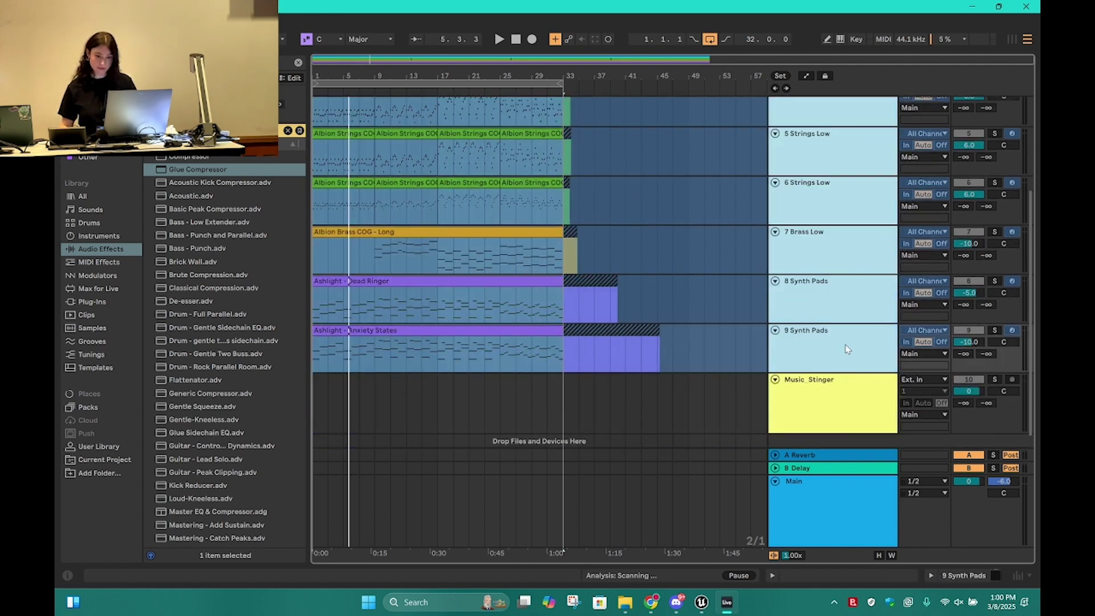
pyautogui.rightClick(846, 348)
pyautogui.click(883, 107)
pyautogui.scroll(5, 742, 259)
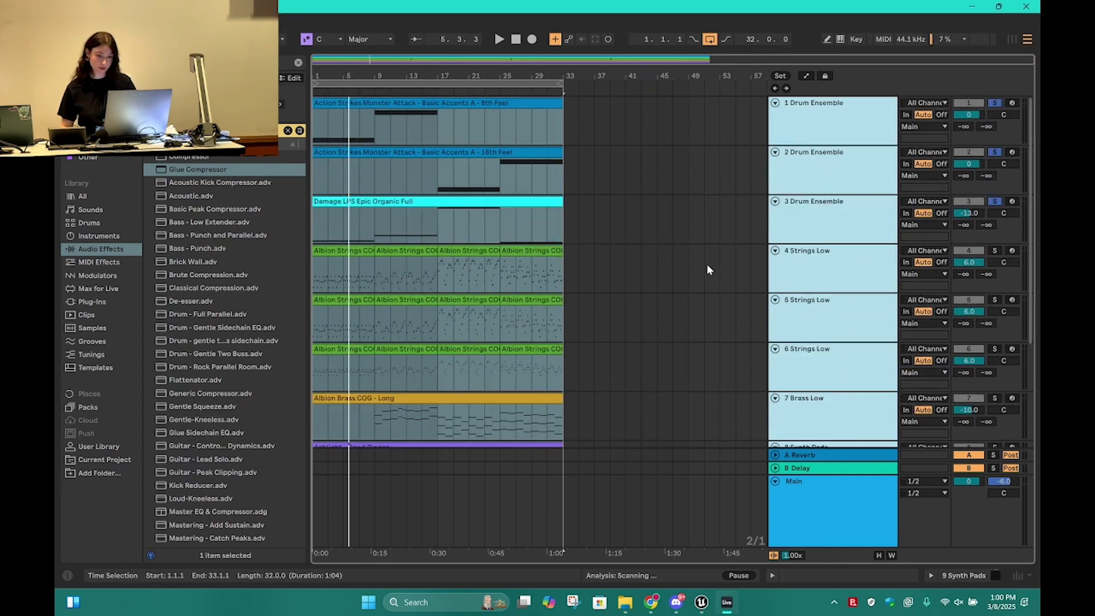
# - Show the Action Strikes instrument in the first Drum Ensemble track's Kontakt 7 window and close it
pyautogui.click(830, 171)
pyautogui.doubleClick(836, 126)
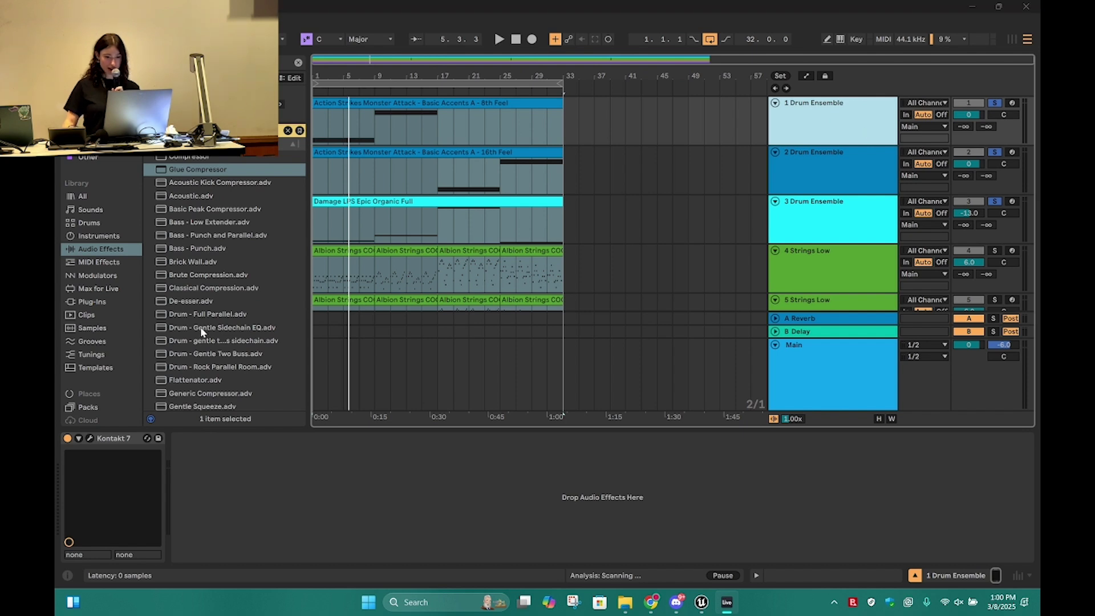
pyautogui.click(89, 438)
pyautogui.moveTo(797, 87); pyautogui.dragTo(602, 99)
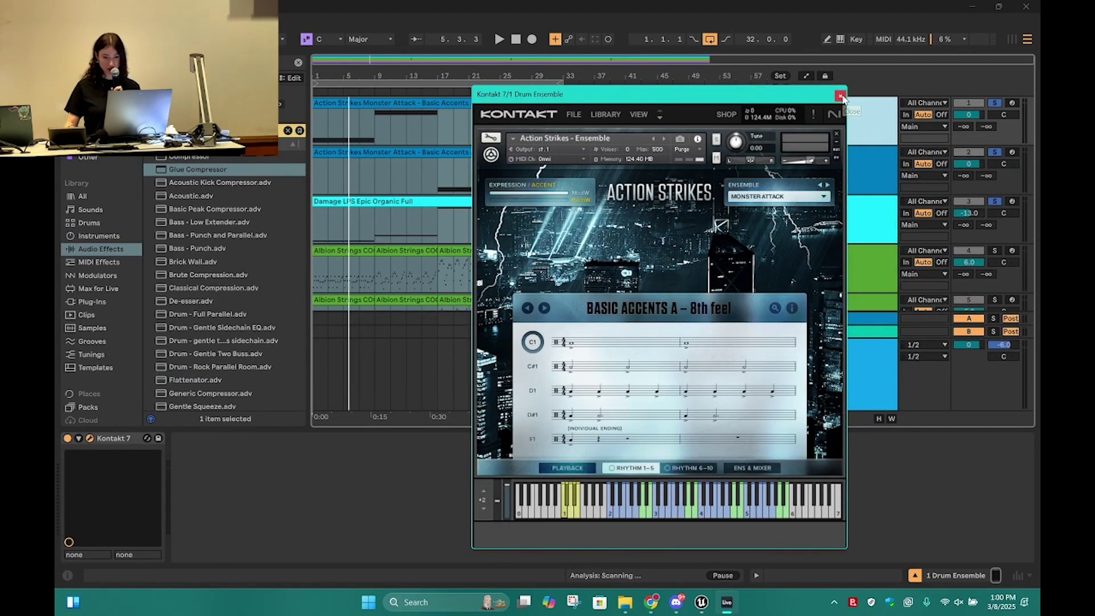
pyautogui.click(842, 97)
# - Show the third Drum Ensemble track's Damage instrument in Kontakt, audition that track alone, and close the window
pyautogui.click(768, 240)
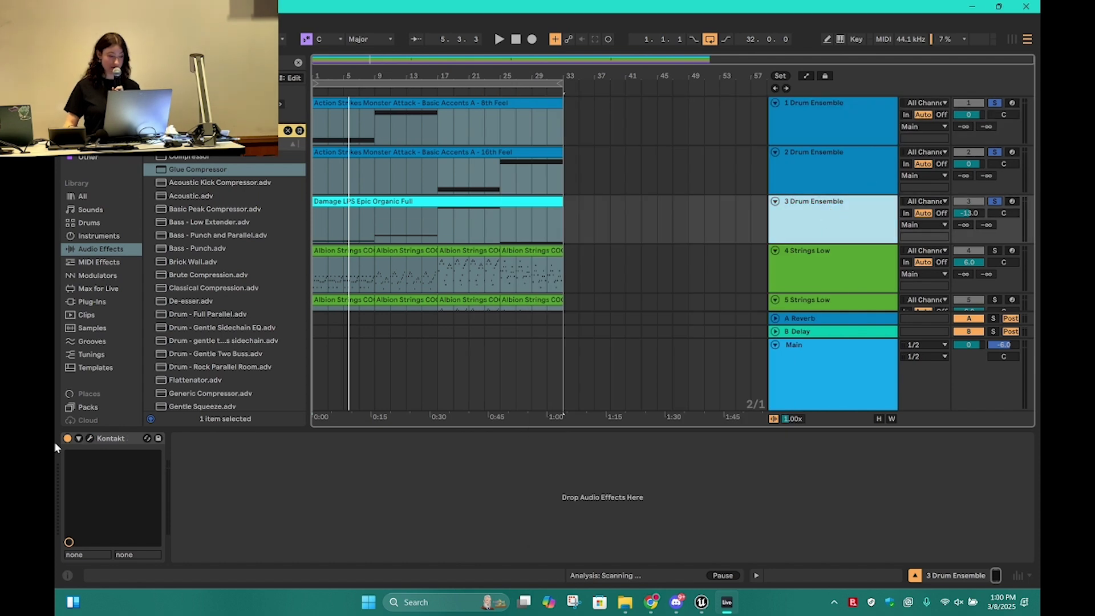
pyautogui.click(90, 438)
pyautogui.moveTo(793, 15); pyautogui.dragTo(678, 34)
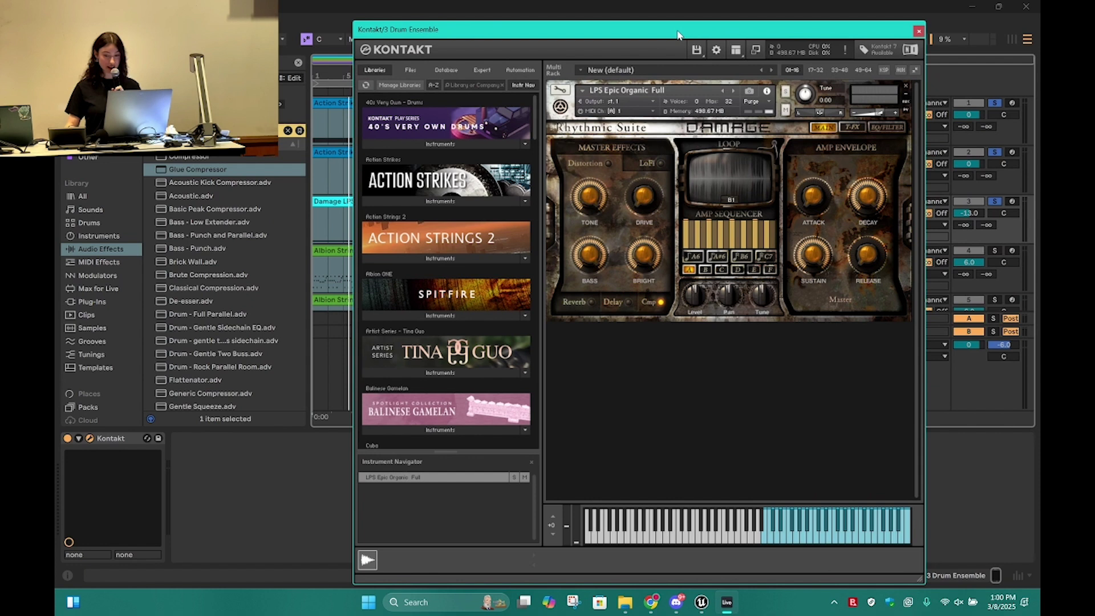
pyautogui.click(995, 201)
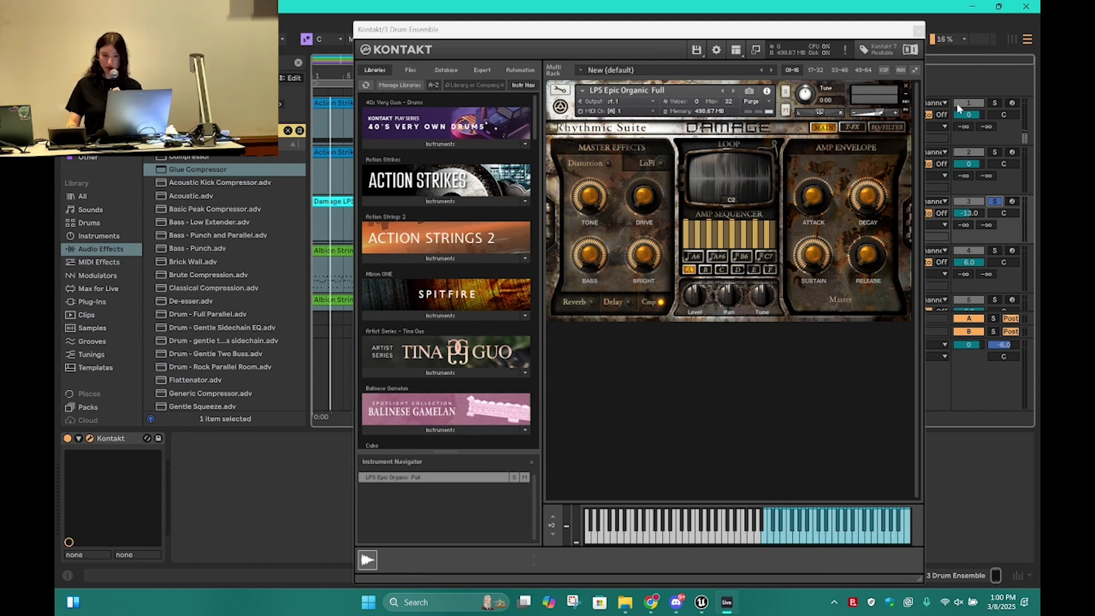
pyautogui.click(918, 30)
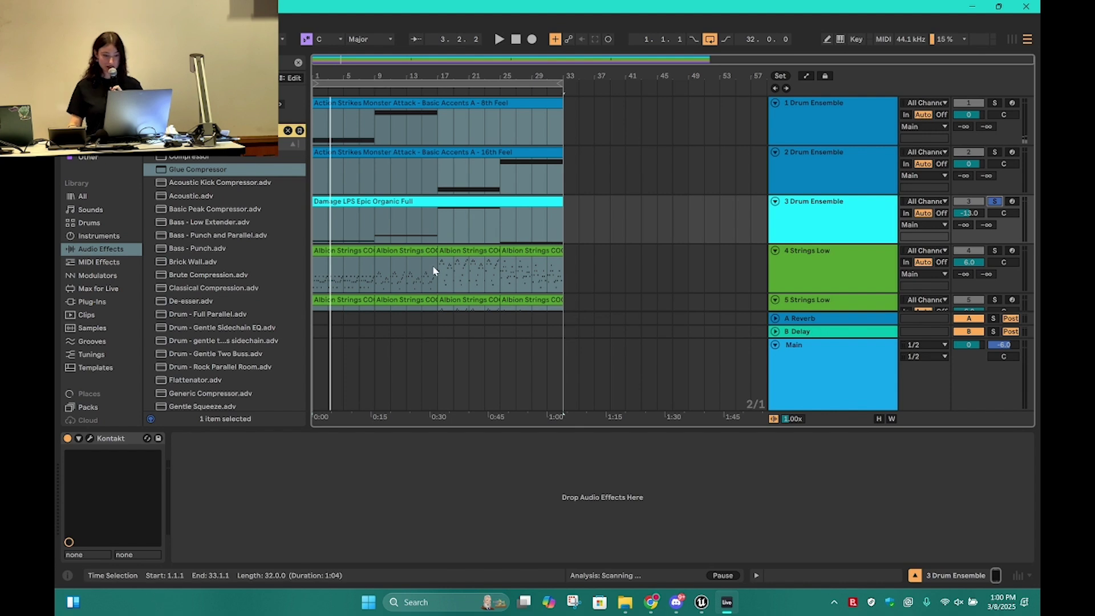
# - Play from the start with the three Strings Low tracks soloed one after another, from track 4 to track 6
pyautogui.scroll(-3, 433, 261)
pyautogui.click(995, 182)
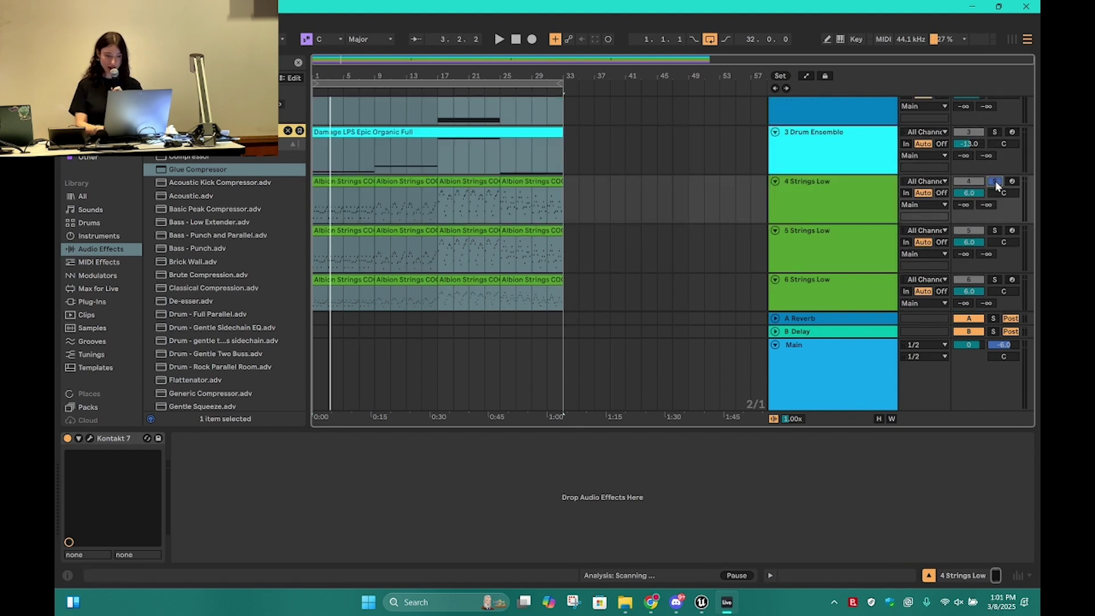
pyautogui.press('space')
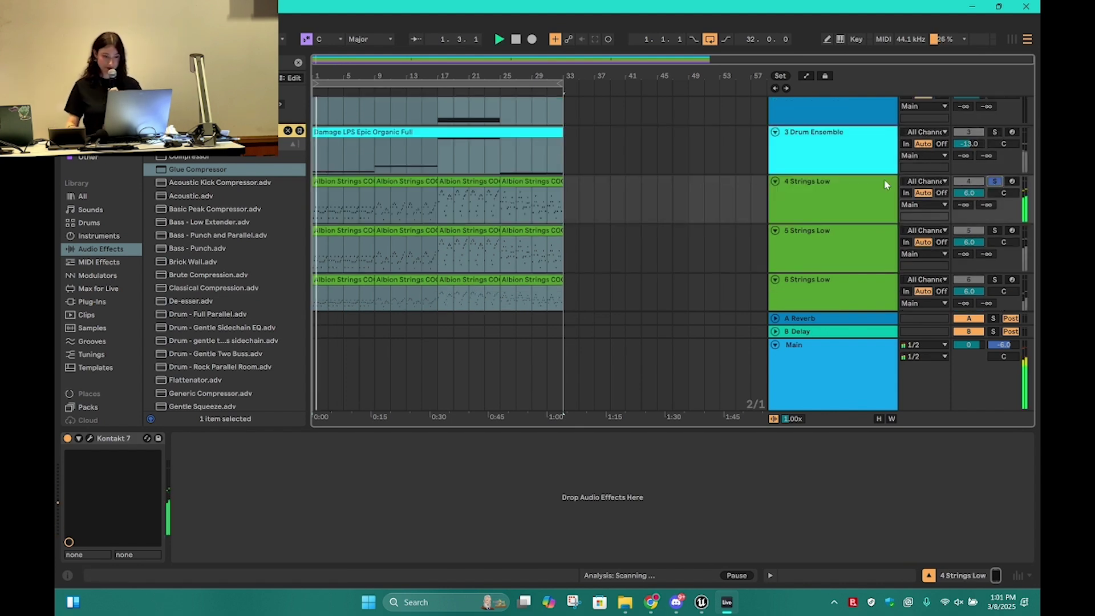
pyautogui.click(995, 231)
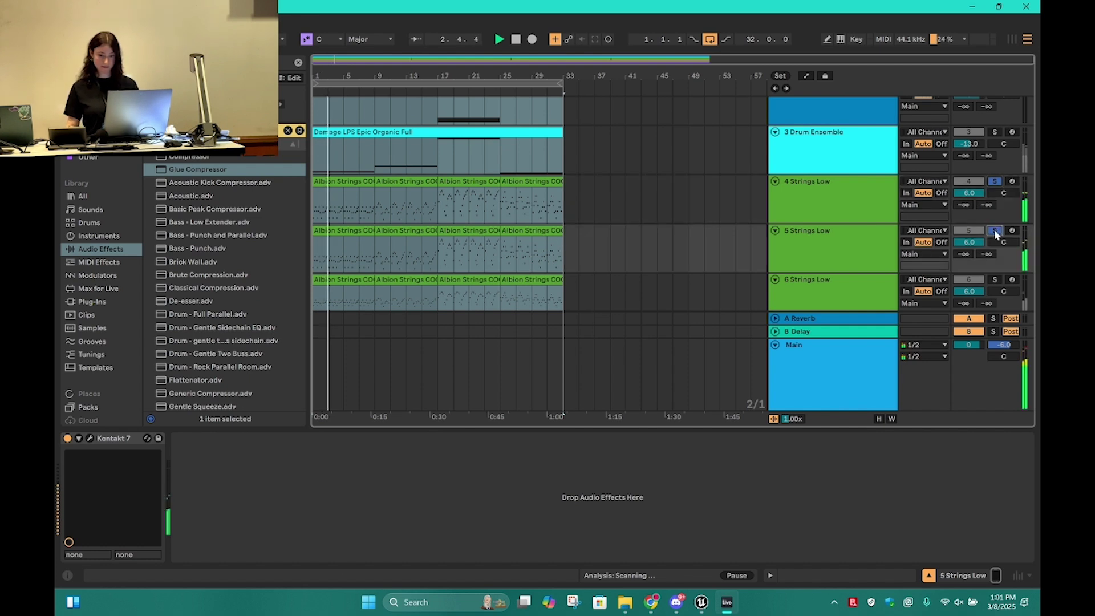
pyautogui.click(994, 279)
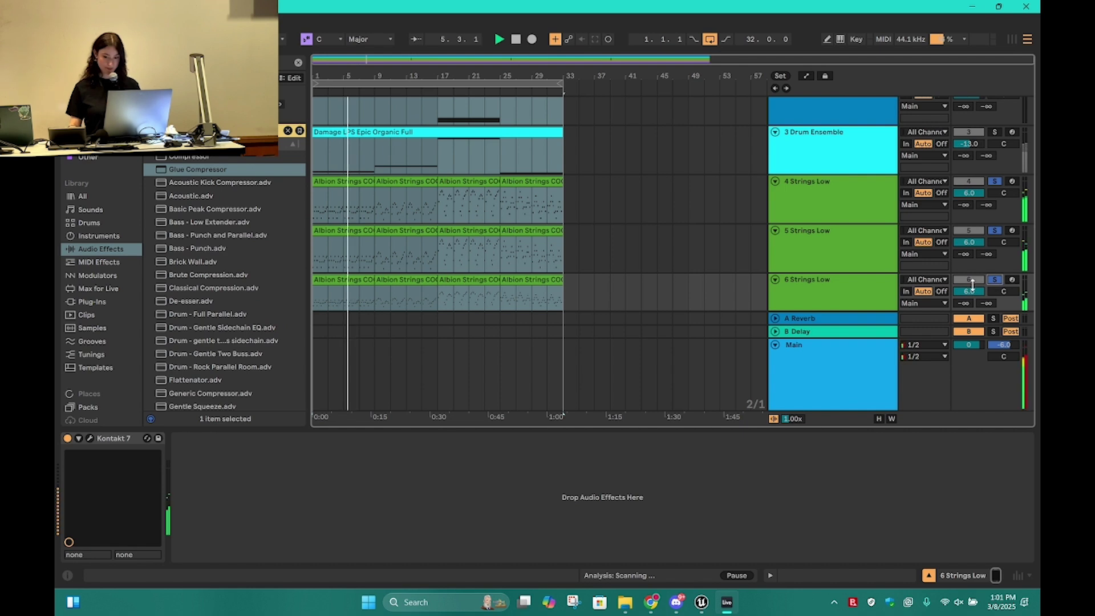
# - Show the Albion One strings instrument in track 4's Kontakt 7 window during playback and close it
pyautogui.scroll(-2, 974, 288)
pyautogui.click(834, 155)
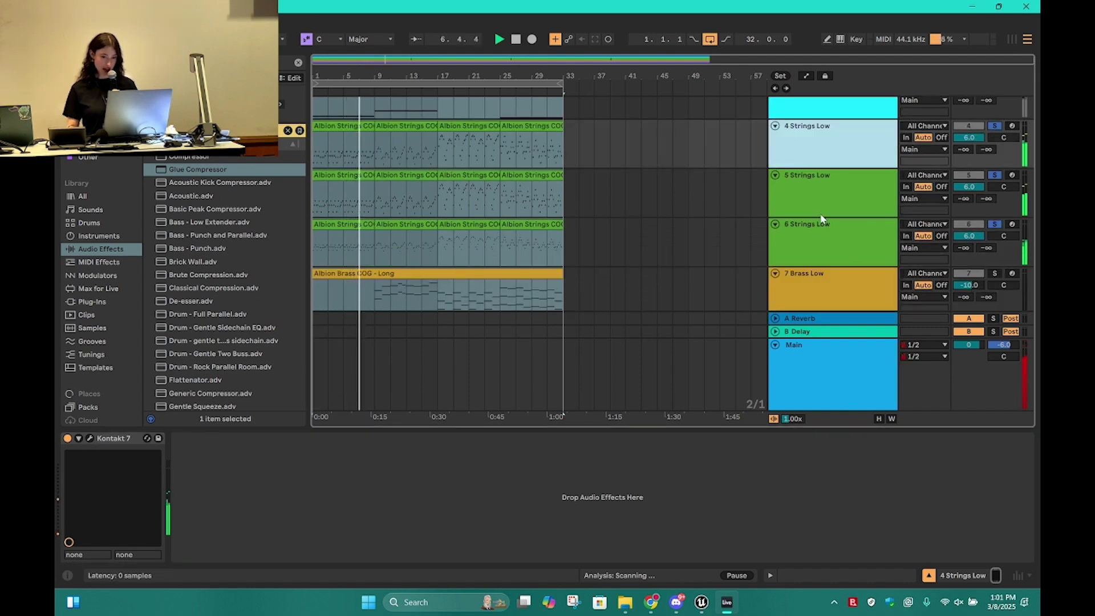
pyautogui.moveTo(801, 85); pyautogui.dragTo(615, 89)
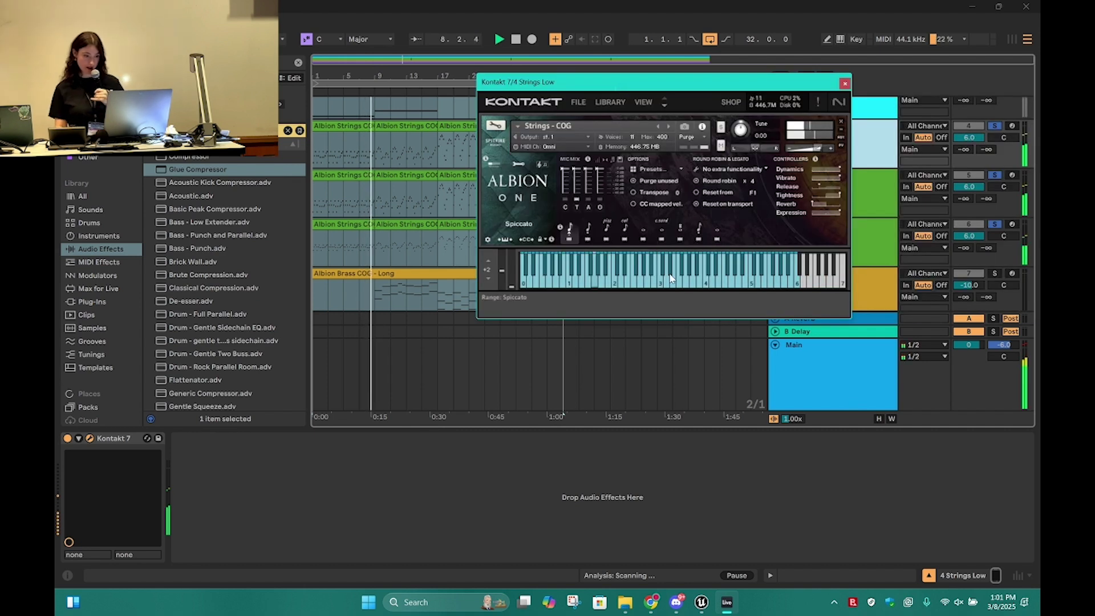
pyautogui.click(845, 84)
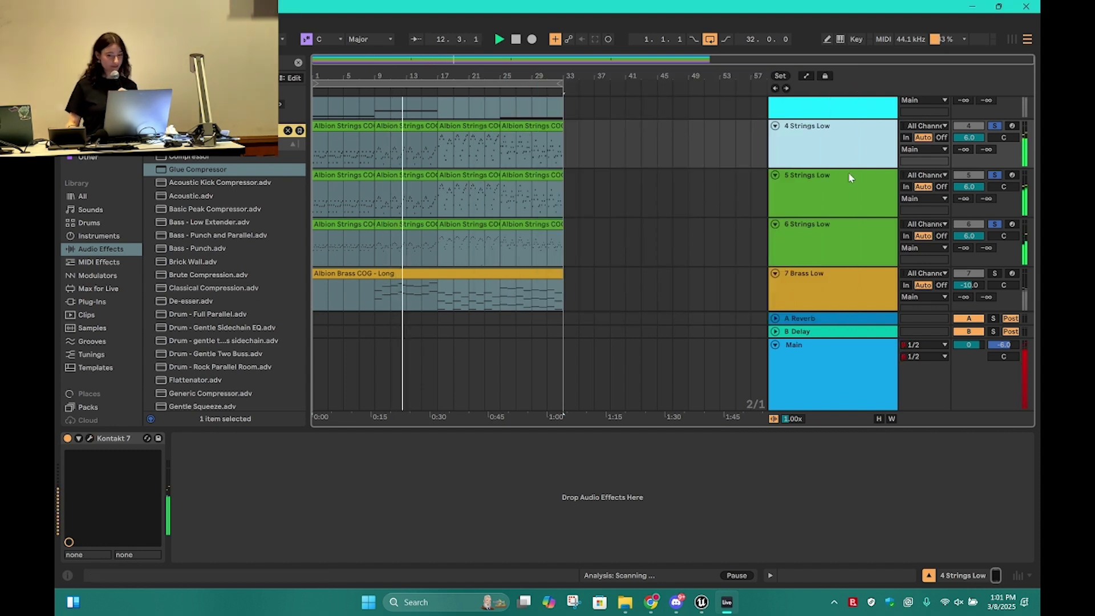
# - Clear the solo on all tracks so the drums and strings play together in the full mix
pyautogui.scroll(3, 847, 181)
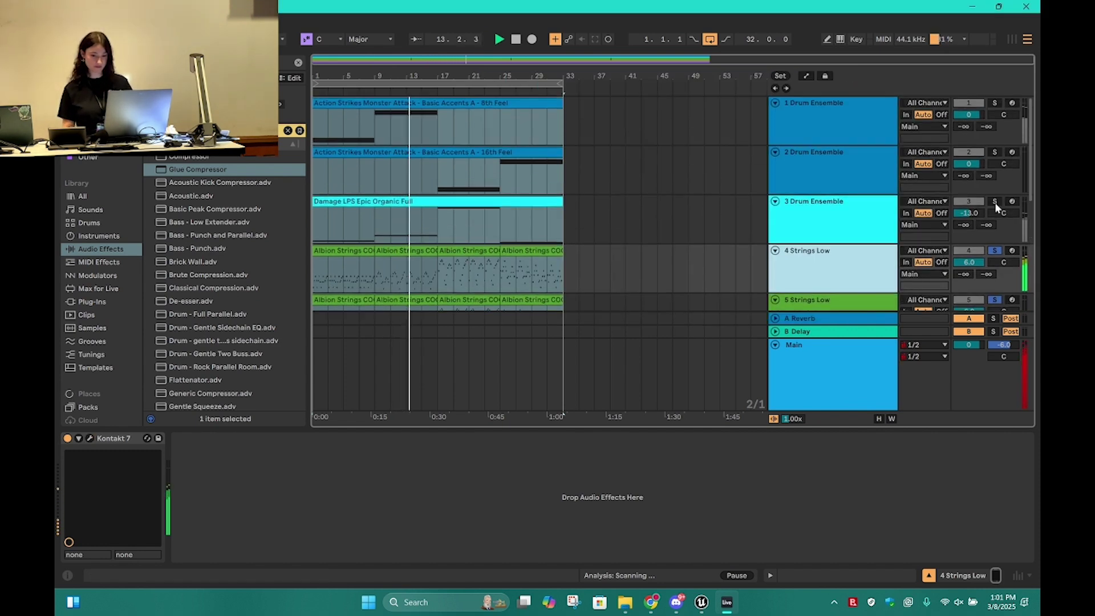
pyautogui.click(996, 204)
pyautogui.click(996, 152)
pyautogui.click(996, 103)
pyautogui.click(996, 104)
pyautogui.scroll(-2, 980, 216)
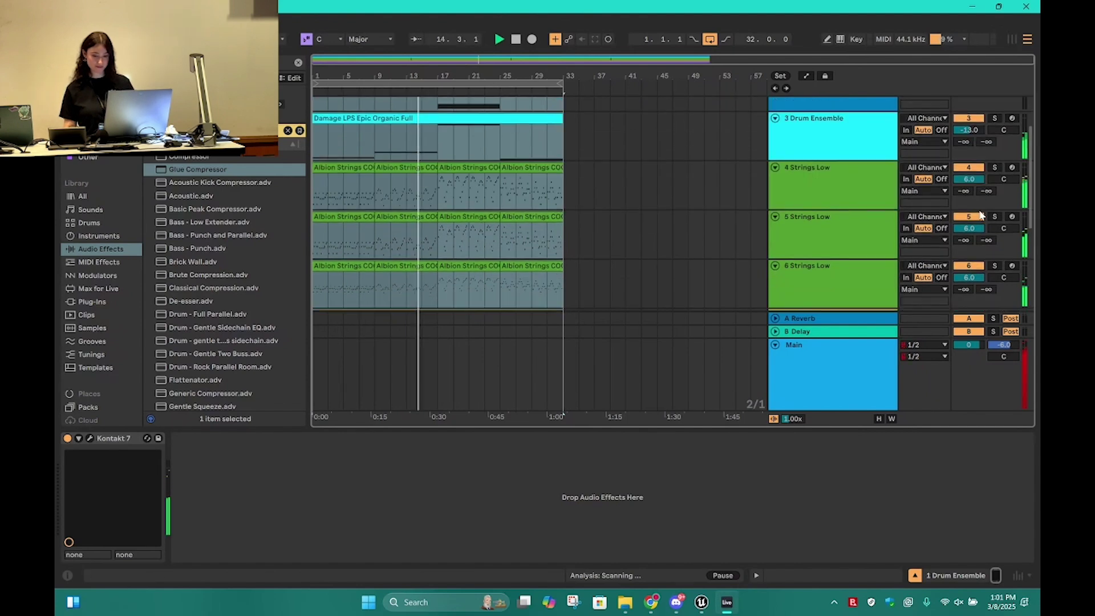
# - Collapse the device view to give the arrangement's track list the full window height
pyautogui.scroll(-2, 981, 216)
pyautogui.scroll(-2, 973, 231)
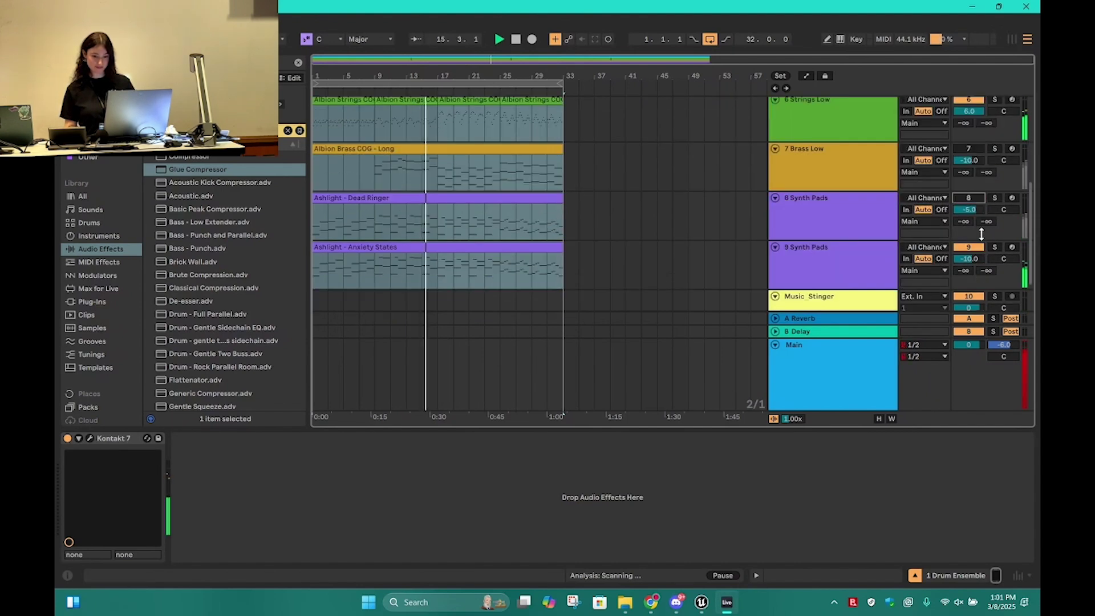
pyautogui.scroll(-2, 980, 251)
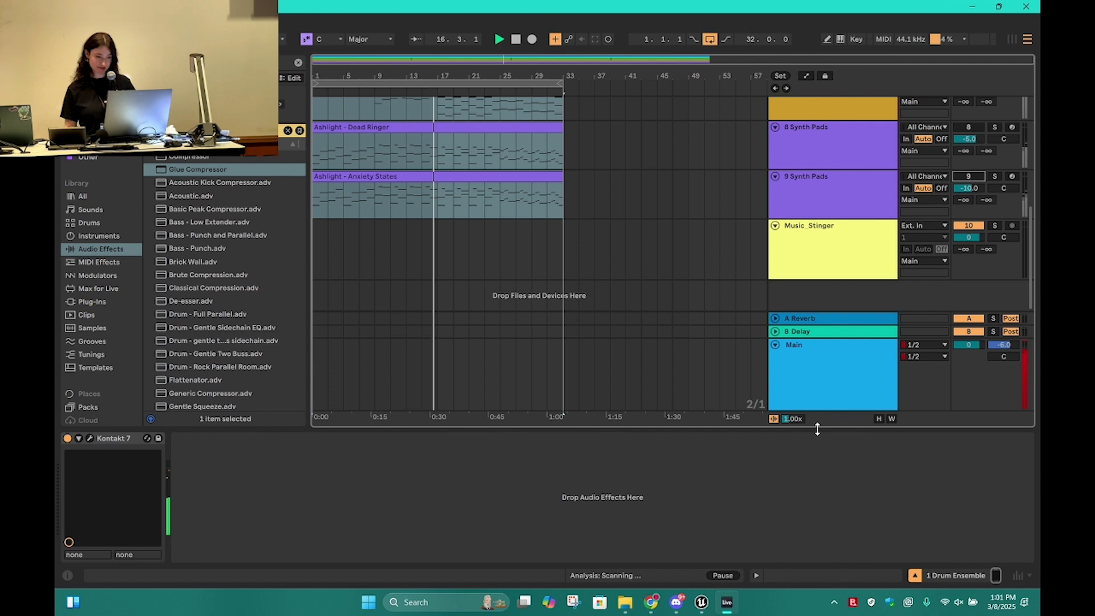
pyautogui.moveTo(817, 429); pyautogui.dragTo(818, 561)
pyautogui.scroll(5, 602, 347)
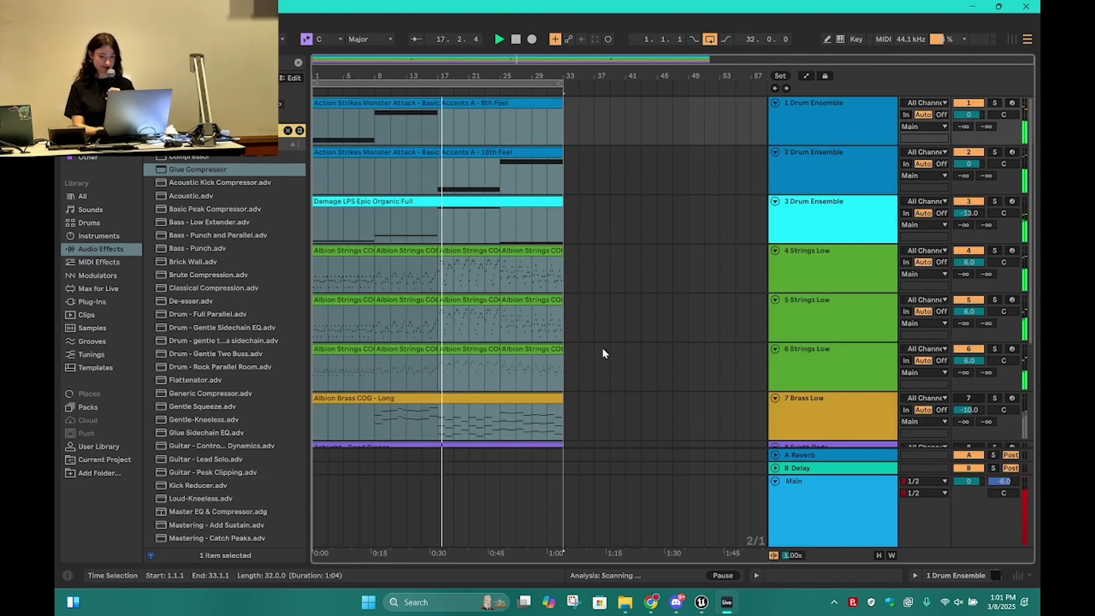
# - Activate the 7 Brass Low track and play the arrangement from bar 9
pyautogui.scroll(-2, 619, 355)
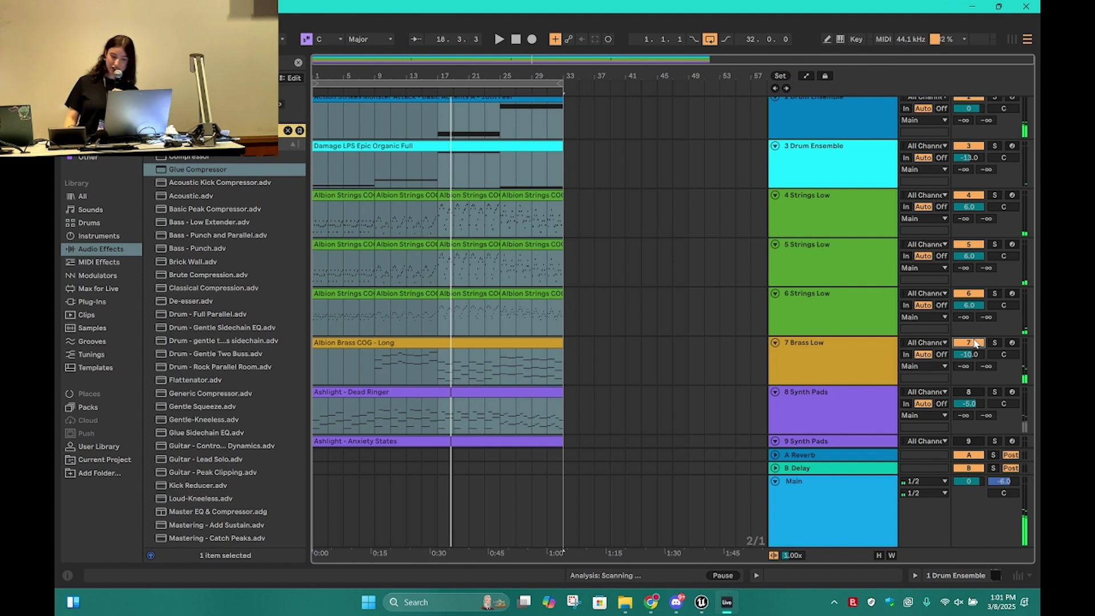
pyautogui.click(371, 370)
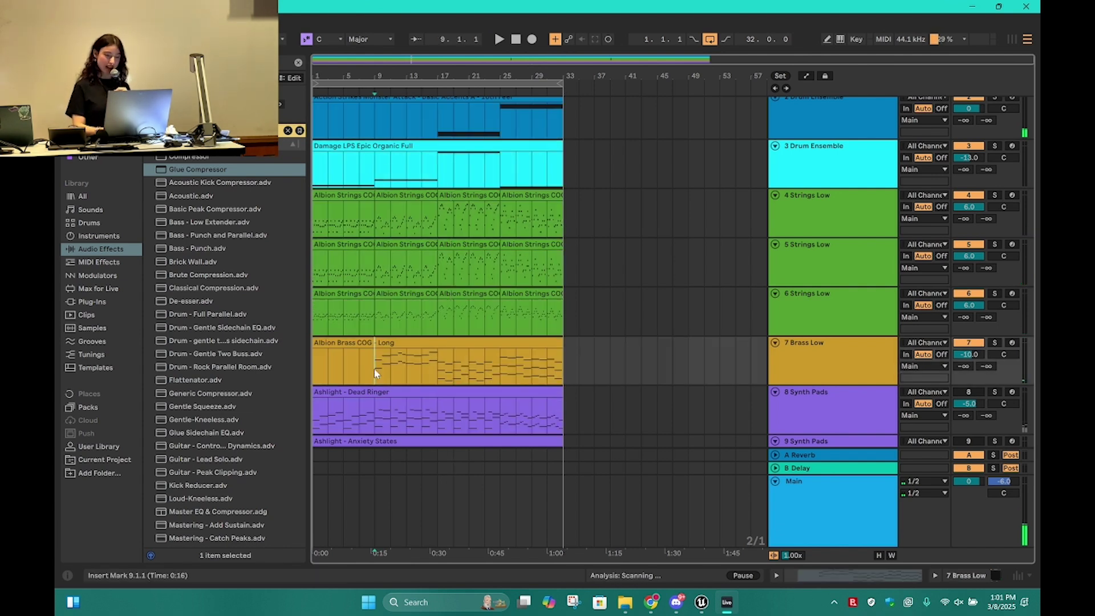
pyautogui.press('space')
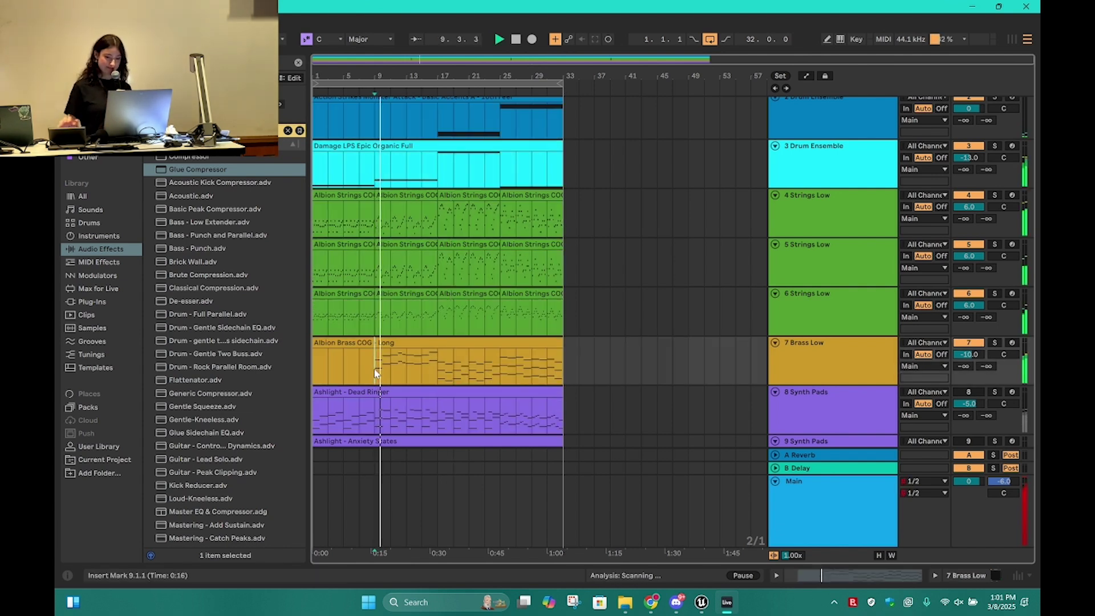
# - Activate Synth Pads tracks 8 and 9 and solo both together during playback
pyautogui.scroll(-3, 450, 274)
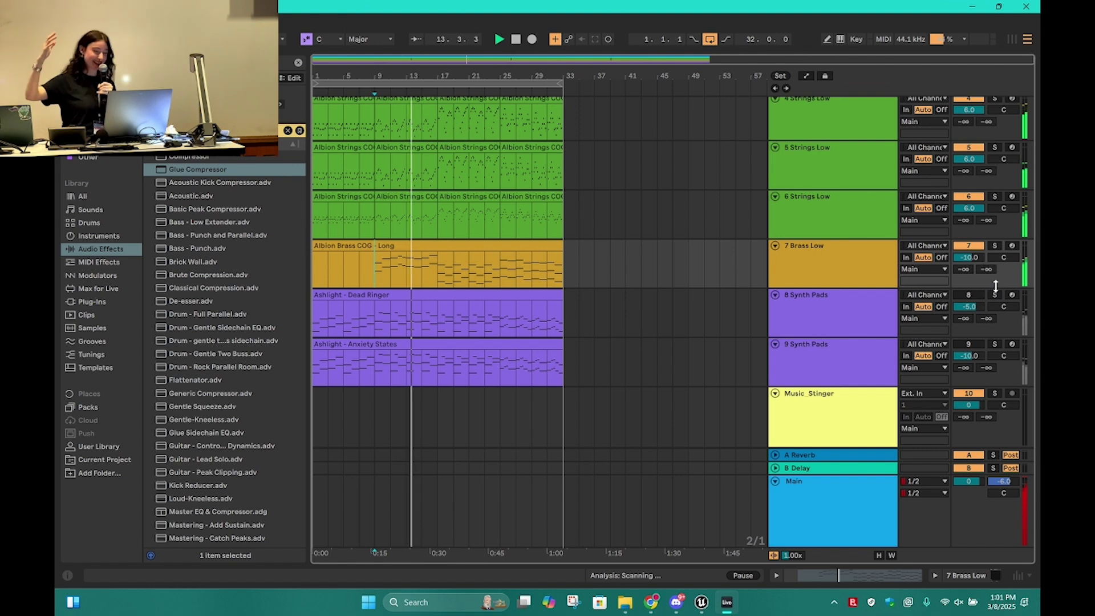
pyautogui.click(968, 294)
pyautogui.click(995, 295)
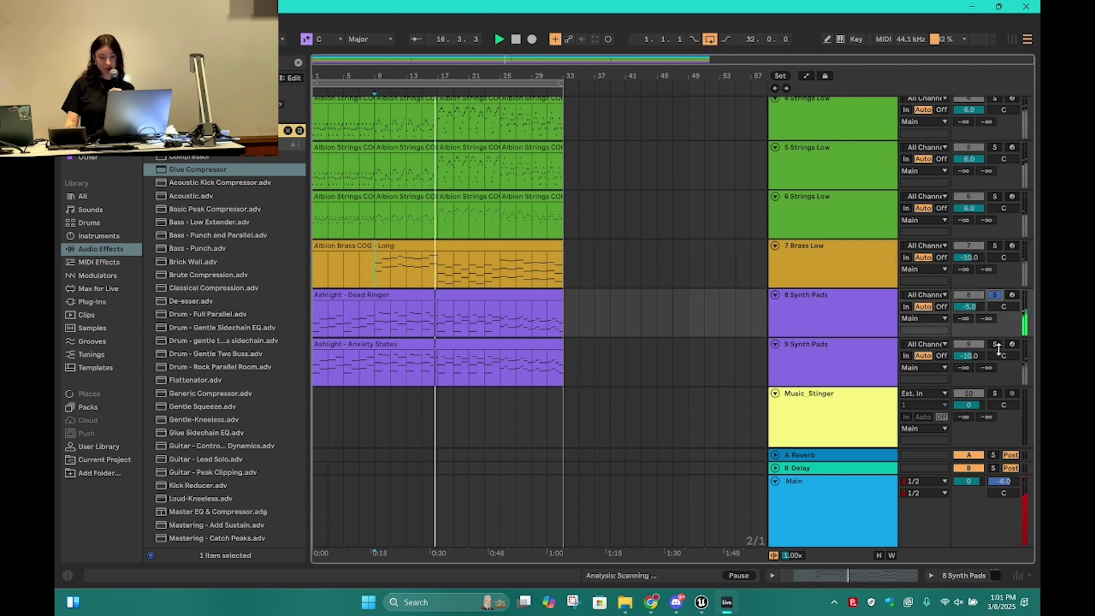
pyautogui.click(1001, 349)
pyautogui.keyDown('ctrl'); pyautogui.click(996, 345); pyautogui.keyUp('ctrl')
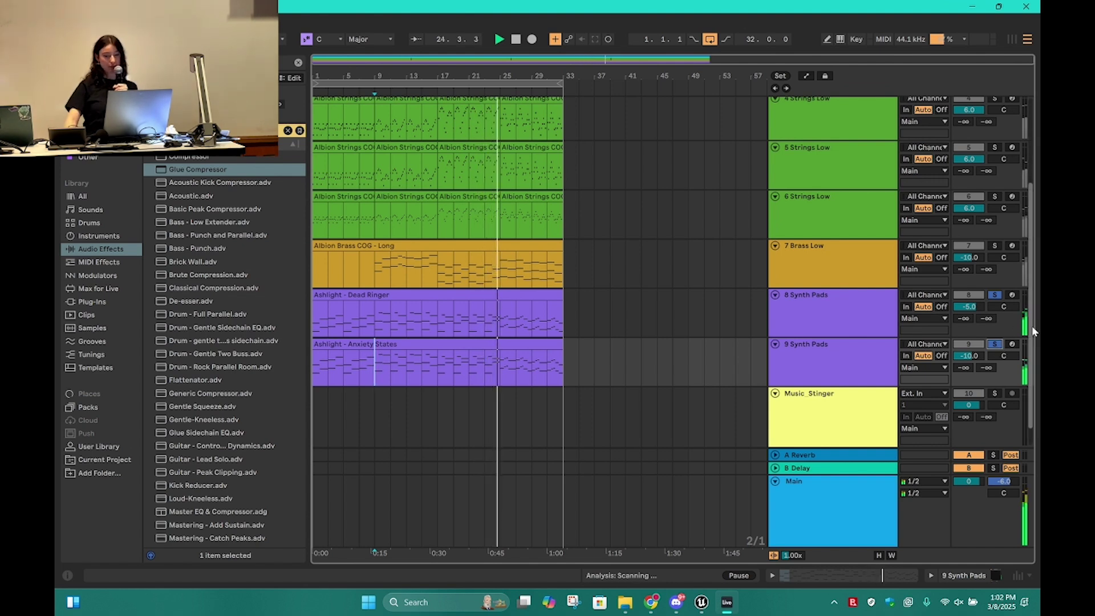
# - Clear the Synth Pads solos to play the full mix, and stop playback with the position back at the start
pyautogui.click(994, 344)
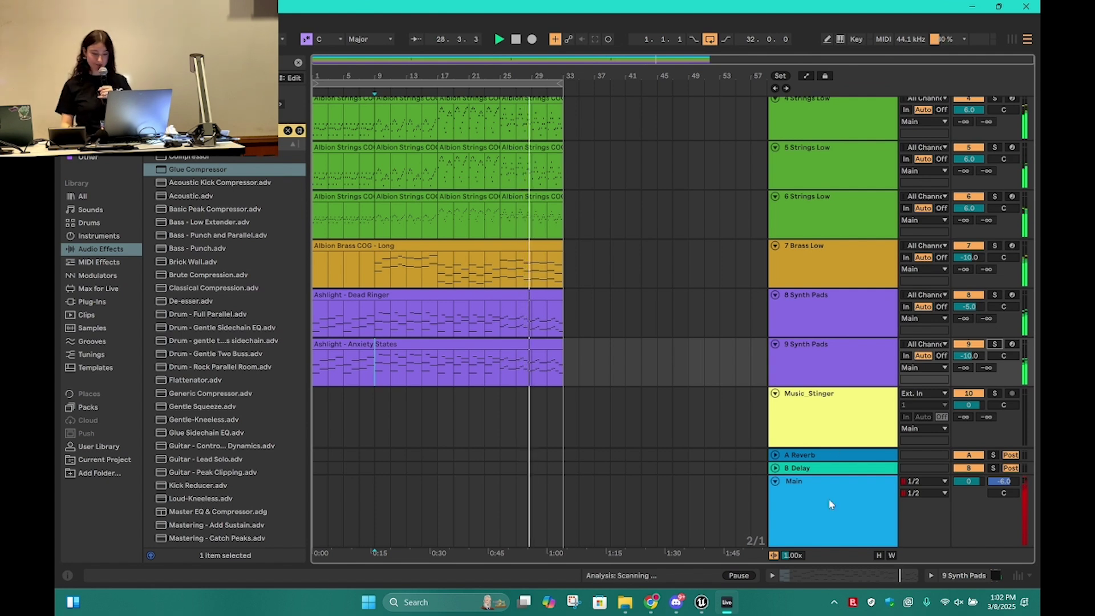
pyautogui.scroll(5, 509, 270)
pyautogui.scroll(-5, 510, 265)
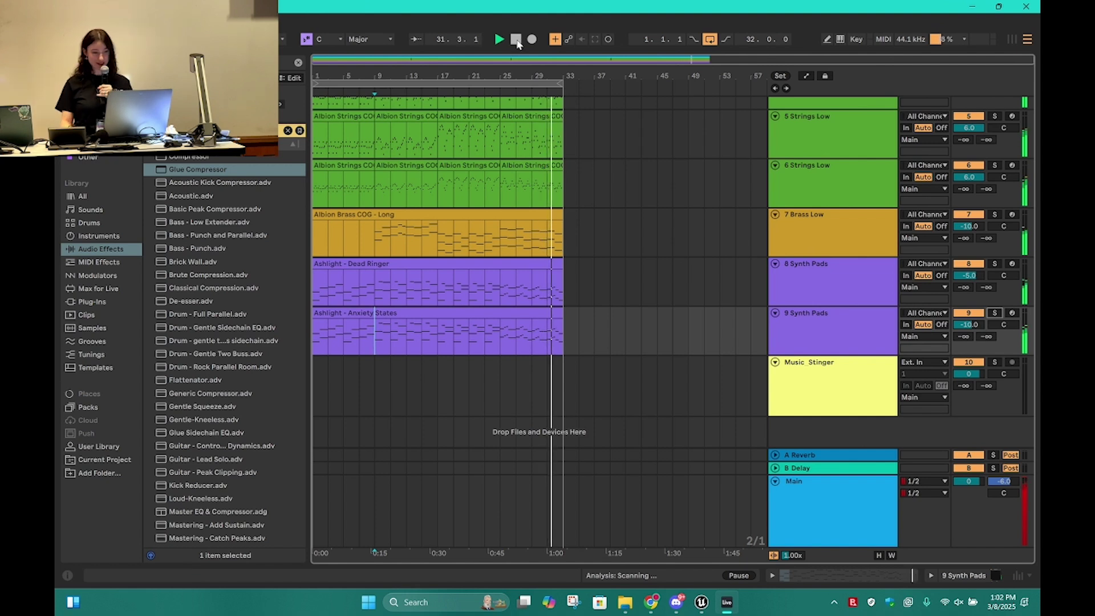
pyautogui.scroll(4, 580, 313)
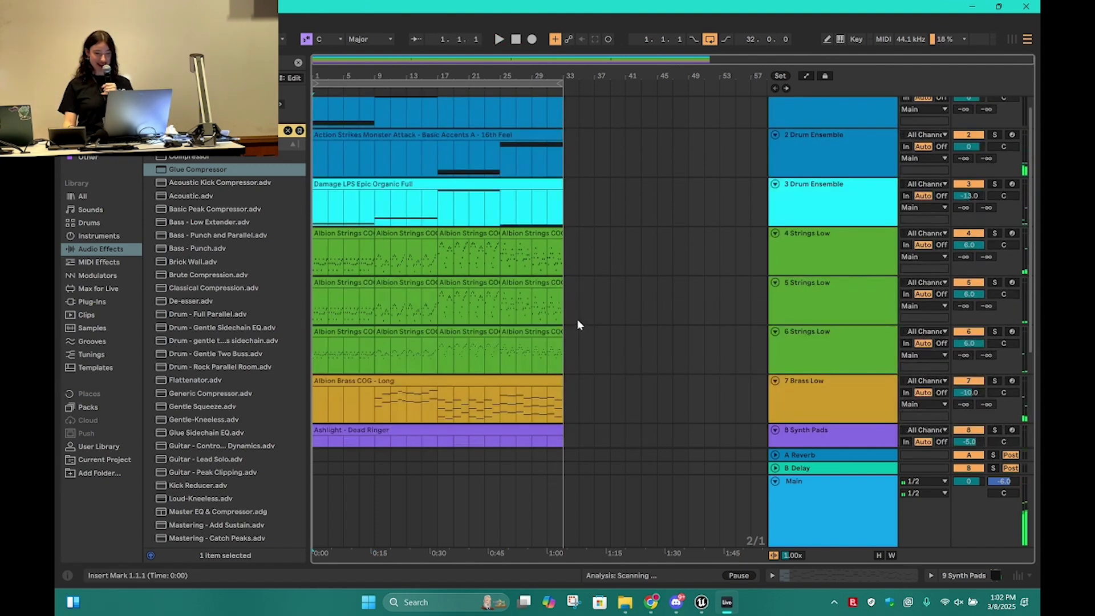
pyautogui.scroll(-4, 582, 323)
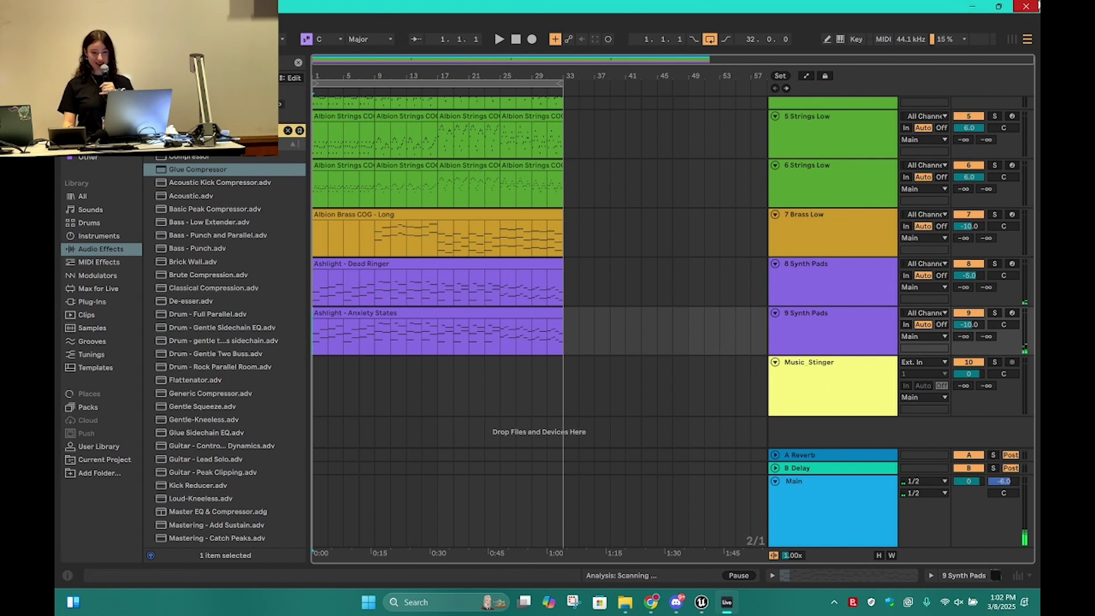
# - Show the 8 Synth Pads track's Ashlight instrument in Kontakt 7, audition a note, view its preset categories, and close the window
pyautogui.scroll(5, 701, 348)
pyautogui.scroll(-2, 699, 376)
pyautogui.scroll(-2, 707, 388)
pyautogui.doubleClick(853, 291)
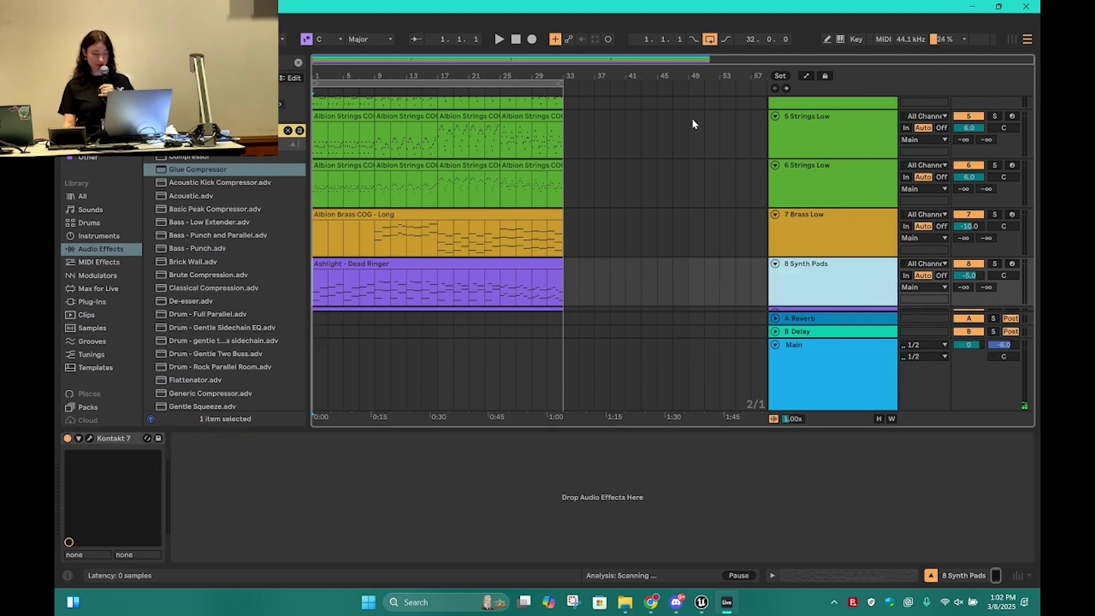
pyautogui.hotkey('ctrl', 'alt', 'p')
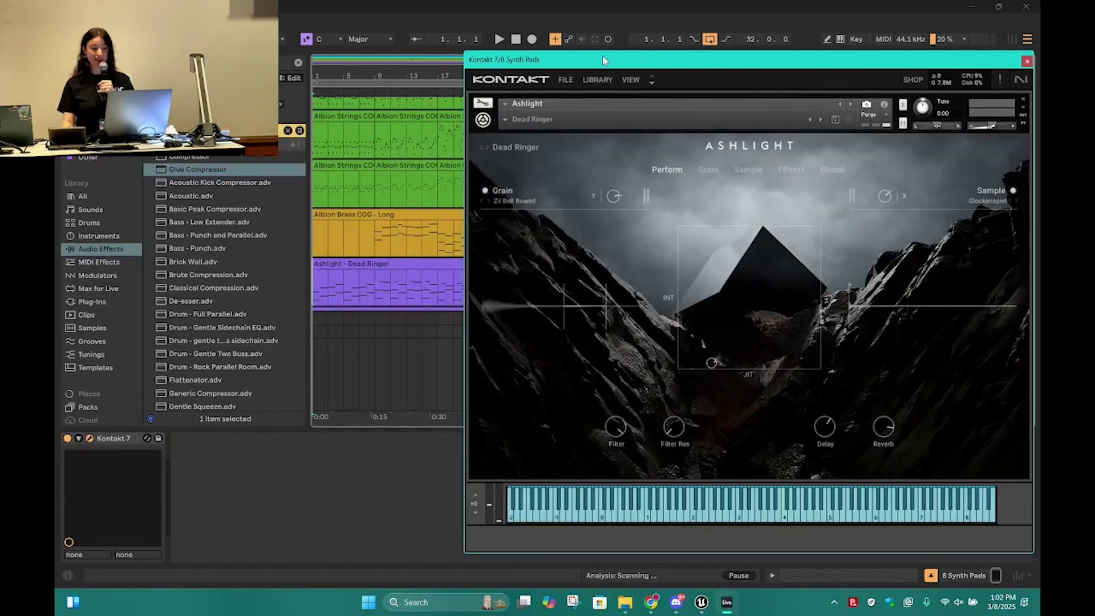
pyautogui.moveTo(622, 67); pyautogui.dragTo(431, 67)
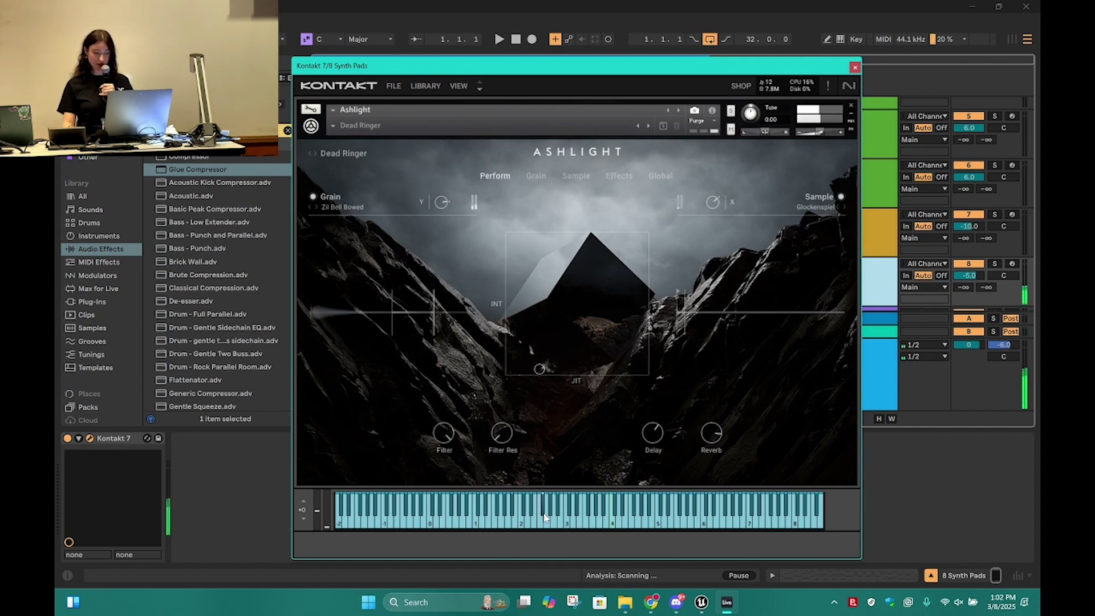
pyautogui.click(333, 125)
pyautogui.moveTo(384, 192)
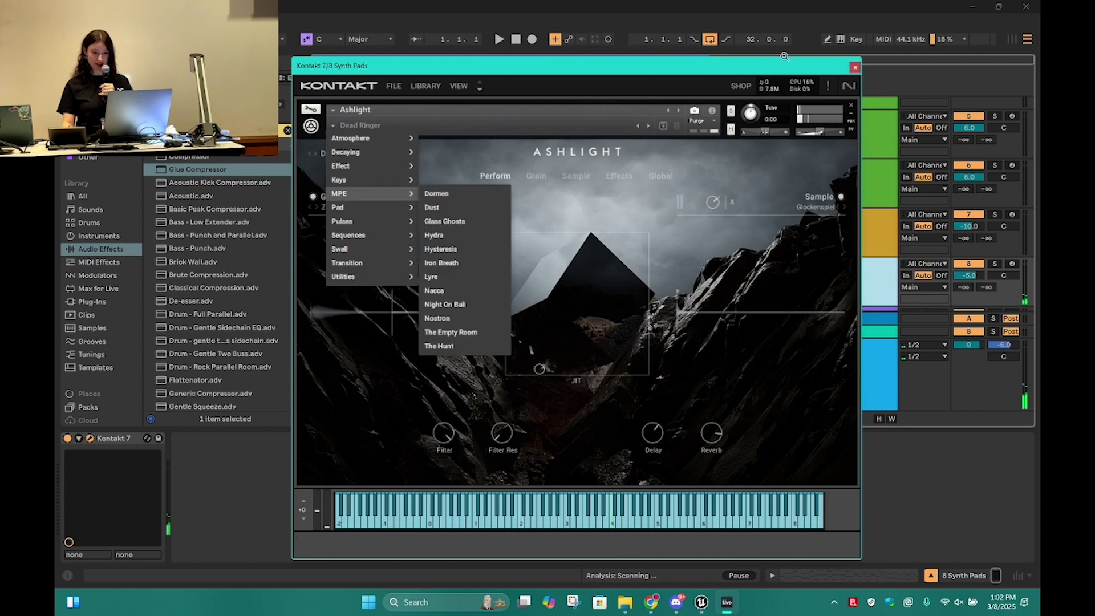
pyautogui.click(855, 68)
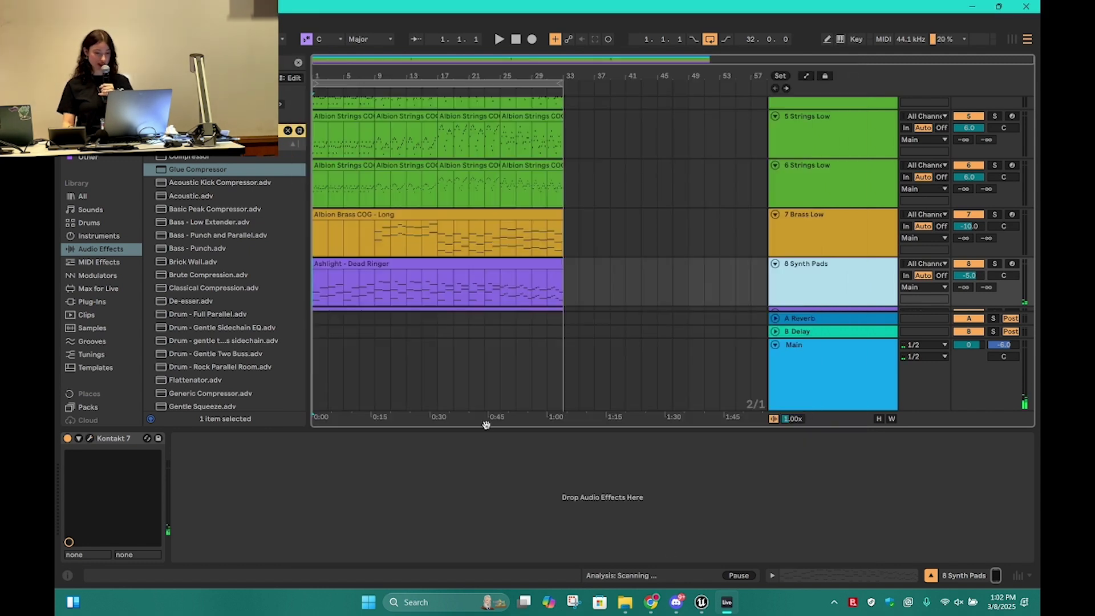
# - Hide the Synth Pads device view and bring all the tracks down to Music_Stinger into view
pyautogui.moveTo(681, 430); pyautogui.dragTo(645, 506)
pyautogui.scroll(3, 588, 348)
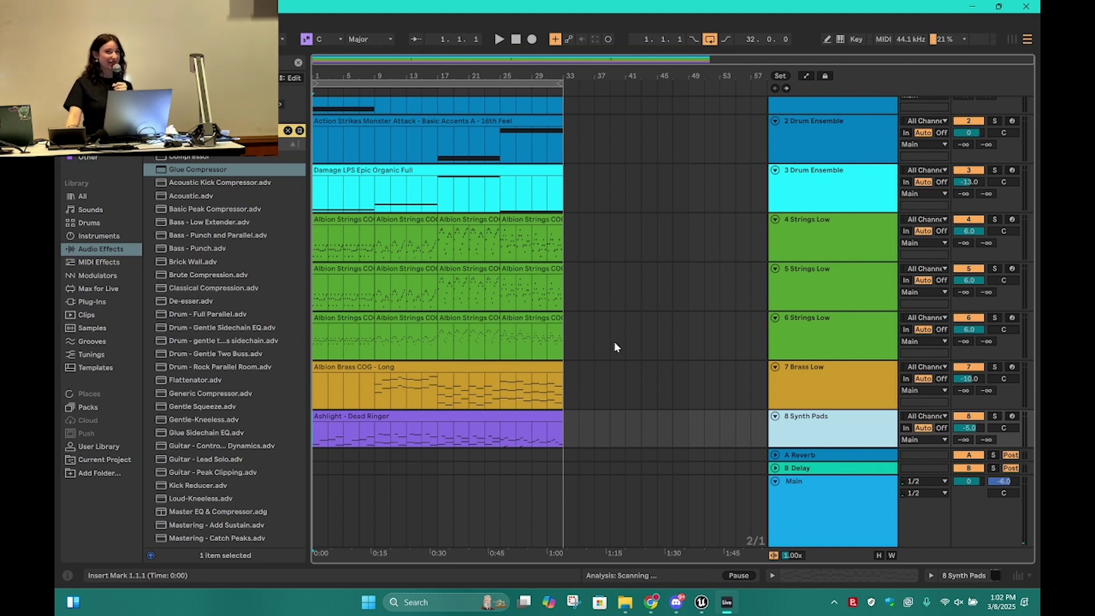
pyautogui.scroll(-2, 621, 341)
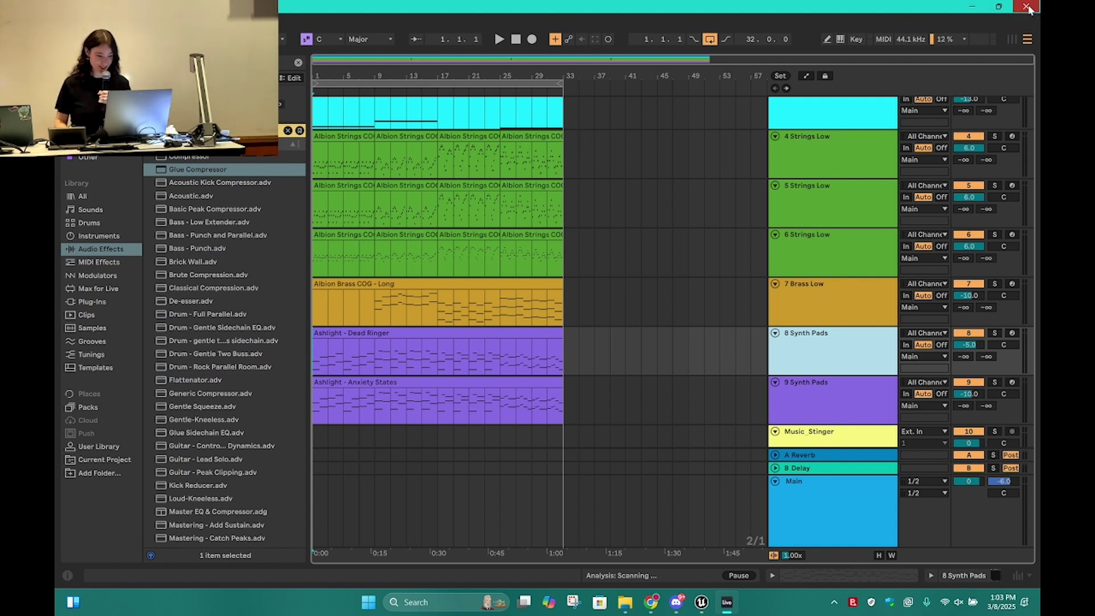
# - Close the Ableton Live set and switch to the ActionRPG project in the Unreal editor
pyautogui.click(1026, 7)
pyautogui.click(582, 326)
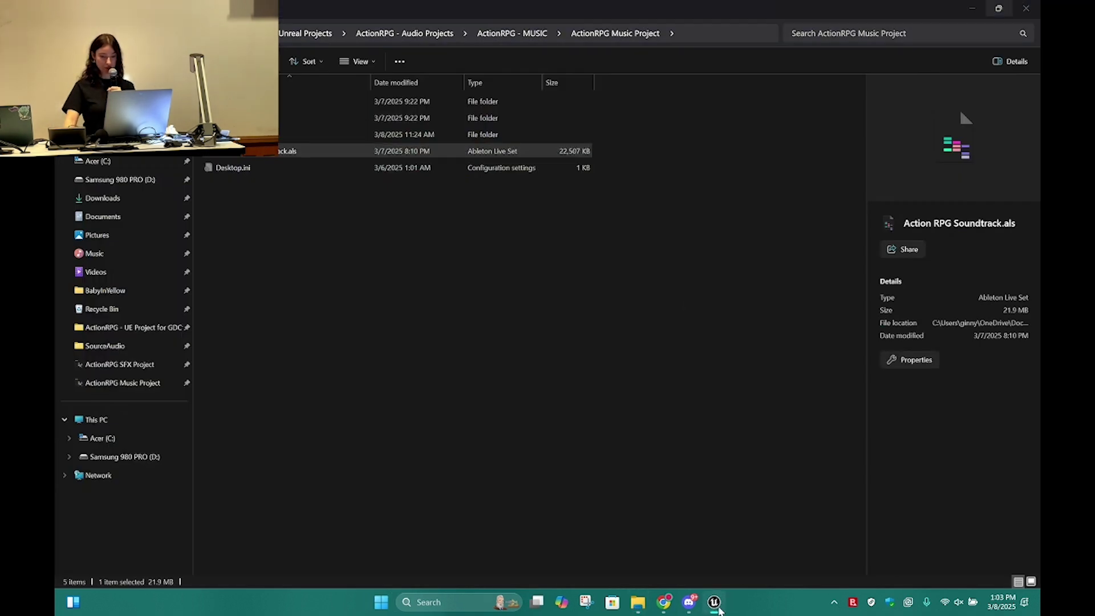
pyautogui.click(716, 603)
pyautogui.click(487, 576)
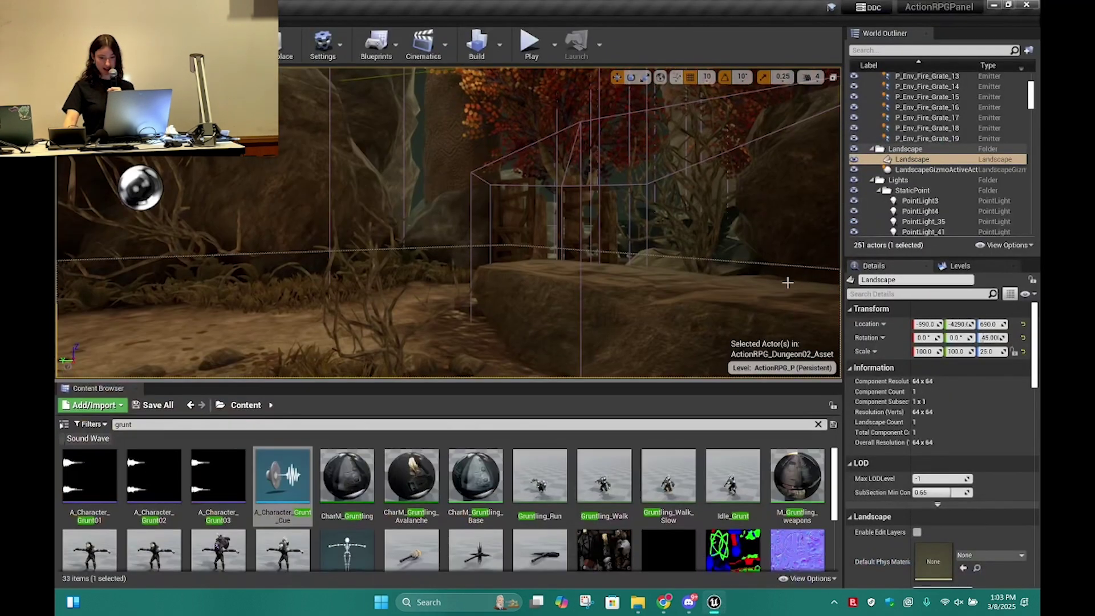
# - Widen the level viewport and Content Browser, and clear the "grunt" asset search
pyautogui.moveTo(843, 288); pyautogui.dragTo(988, 288)
pyautogui.click(232, 423)
pyautogui.press('BackSpace')
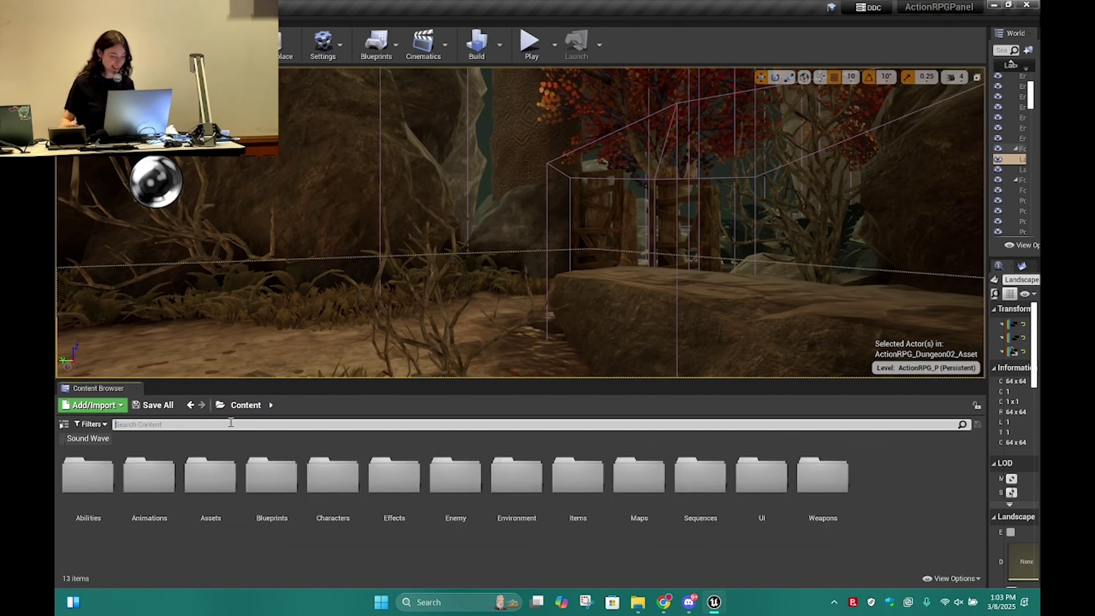
# - Open the Assets/WAV folder and look through its imported sound waves for the music
pyautogui.doubleClick(212, 474)
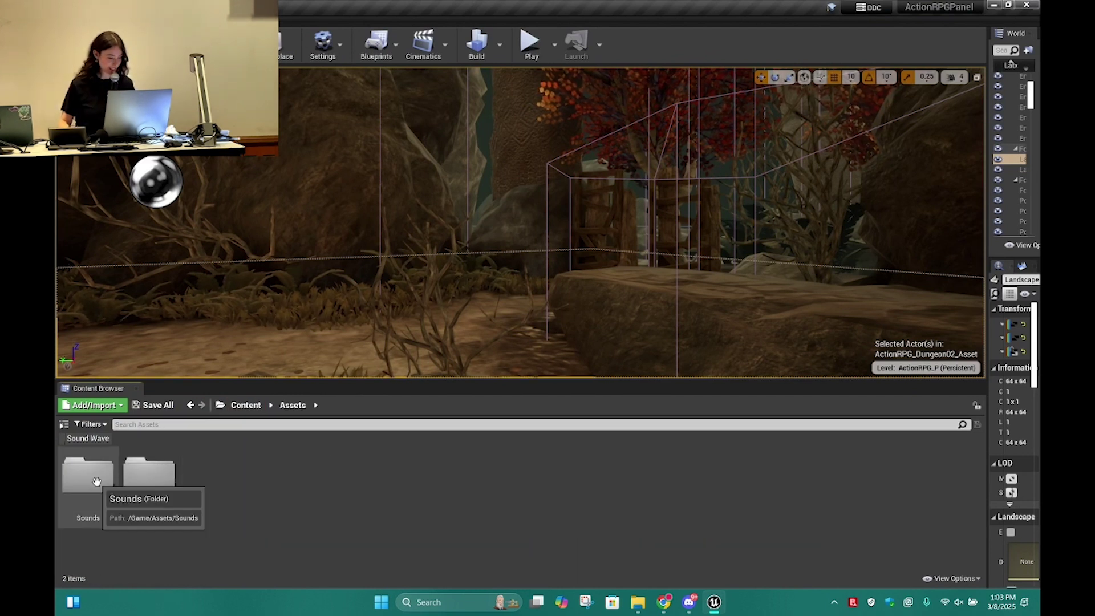
pyautogui.doubleClick(149, 473)
pyautogui.scroll(-1, 199, 522)
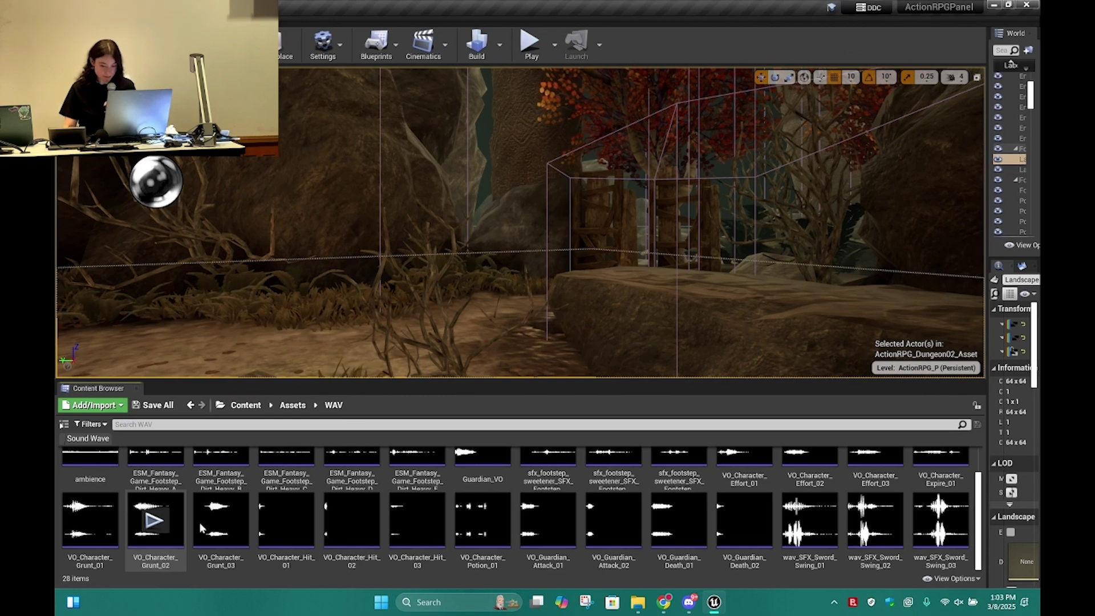
pyautogui.scroll(1, 810, 556)
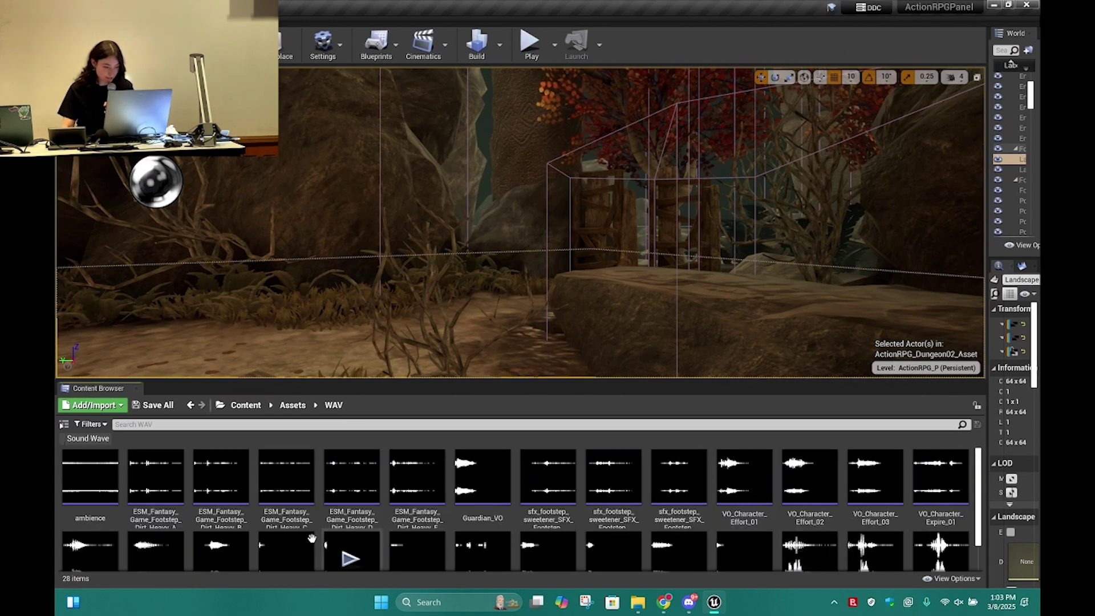
pyautogui.scroll(-1, 191, 516)
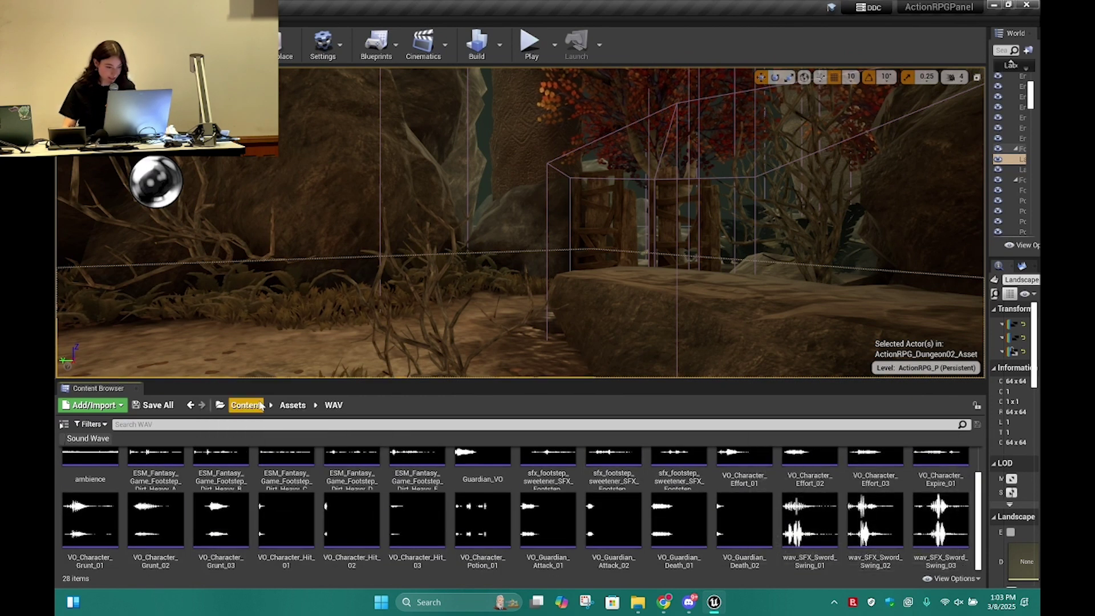
# - Open the Dungeons_EndBossBattle sound wave in Assets/Sounds/Music, reset its volume to 1.0 with looping enabled, and close its editor
pyautogui.click(292, 405)
pyautogui.doubleClick(88, 477)
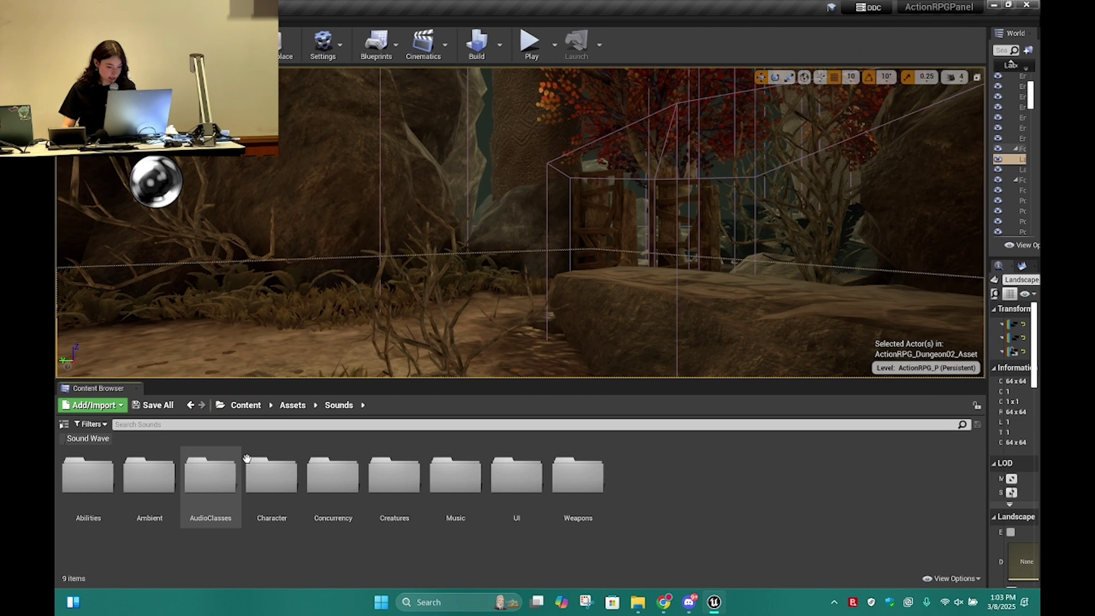
pyautogui.doubleClick(454, 477)
pyautogui.doubleClick(149, 482)
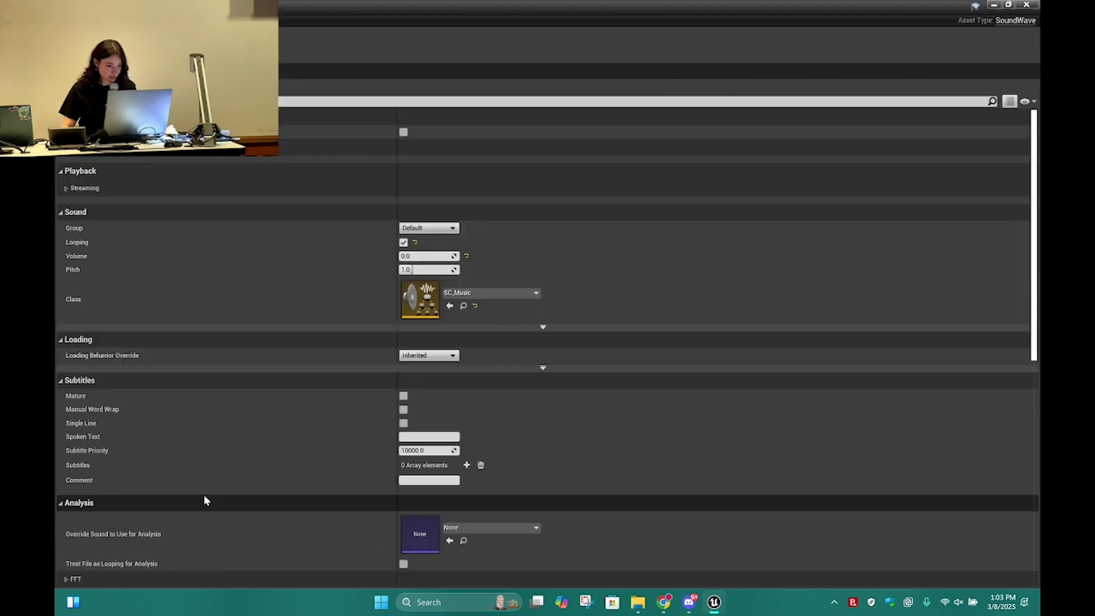
pyautogui.click(466, 256)
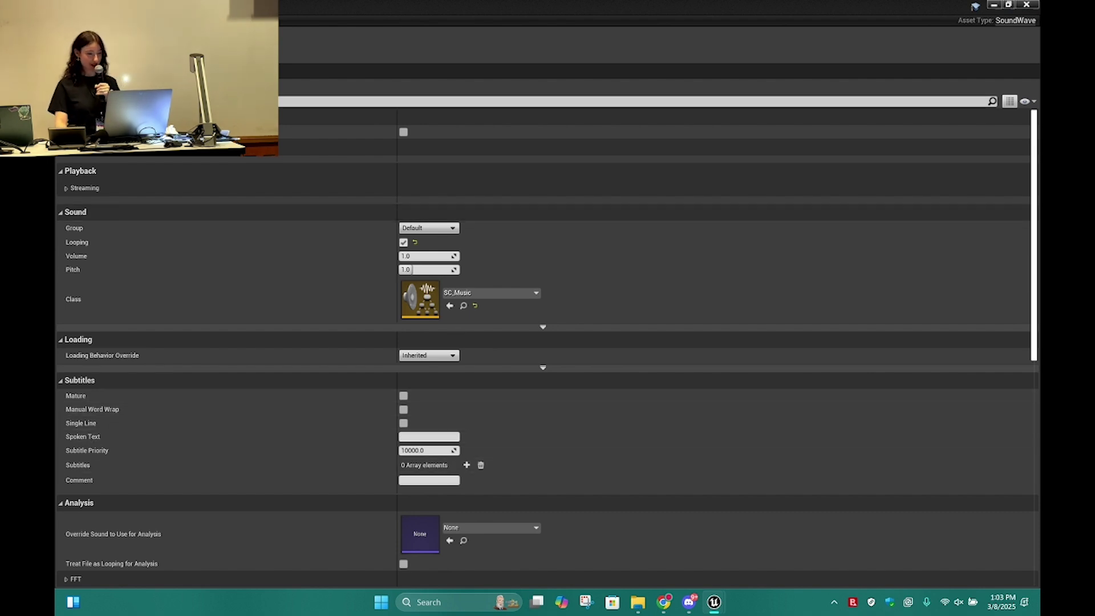
pyautogui.click(403, 242)
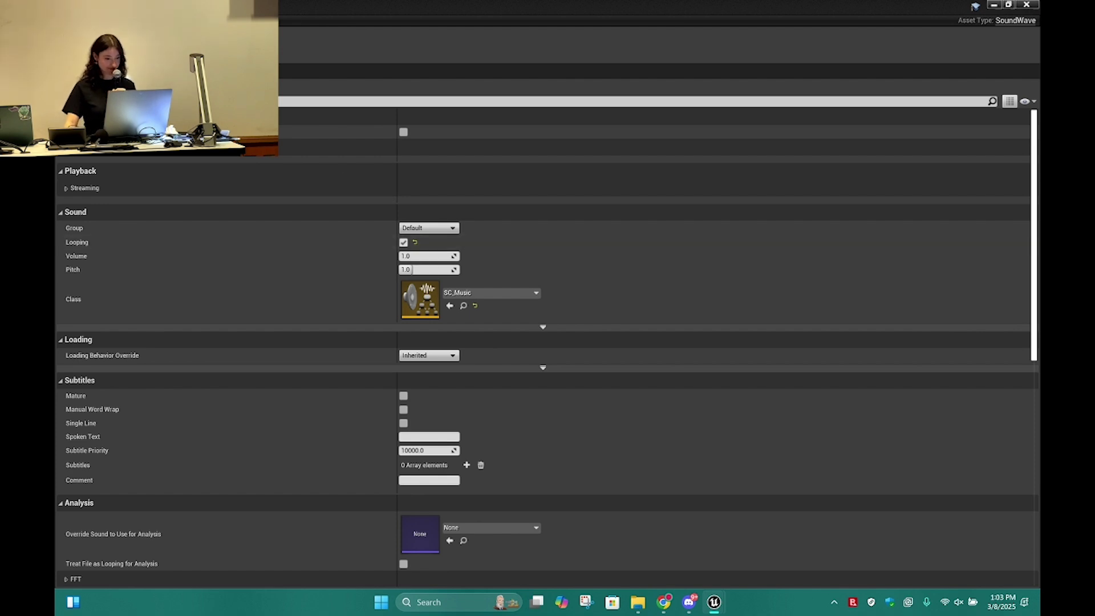
pyautogui.click(117, 7)
pyautogui.click(149, 476)
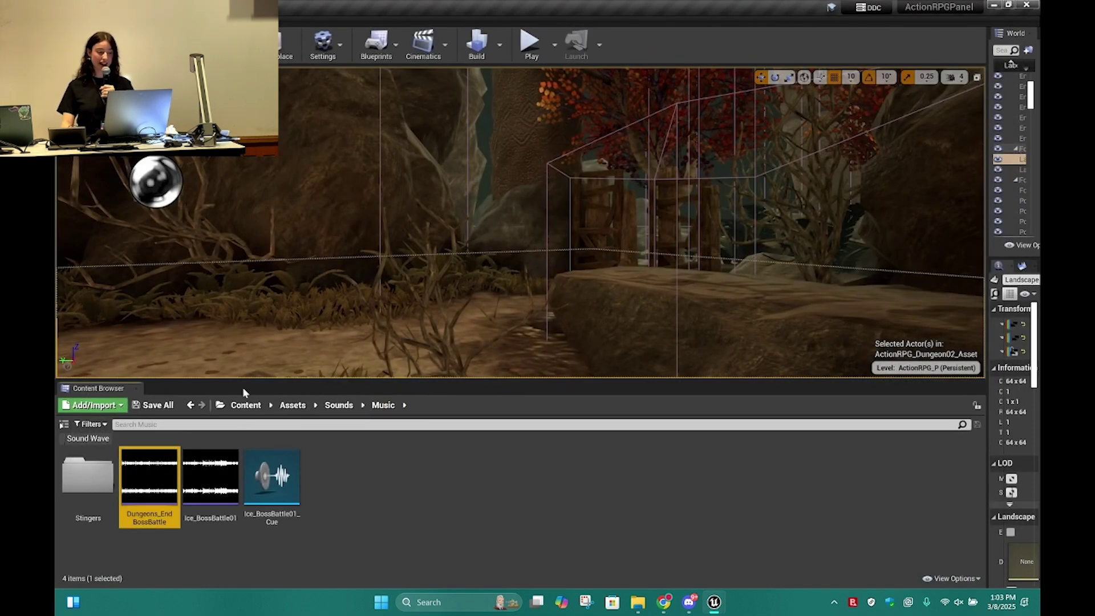
# - Shrink the Content Browser out of the way, play the level in the editor, and skip the intro to start Wave 1
pyautogui.moveTo(244, 379); pyautogui.dragTo(244, 572)
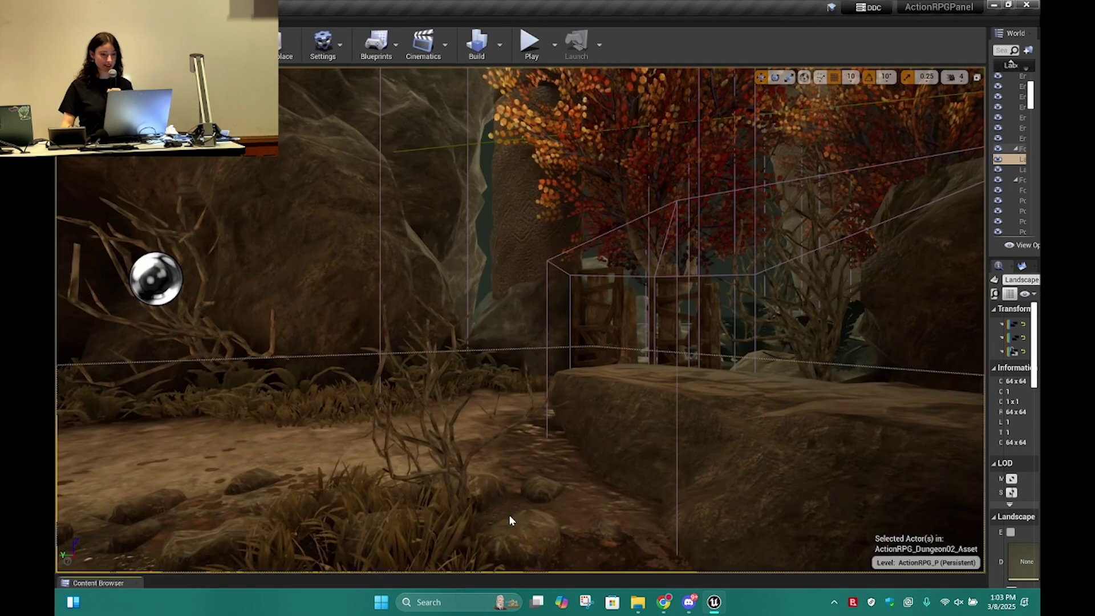
pyautogui.click(530, 44)
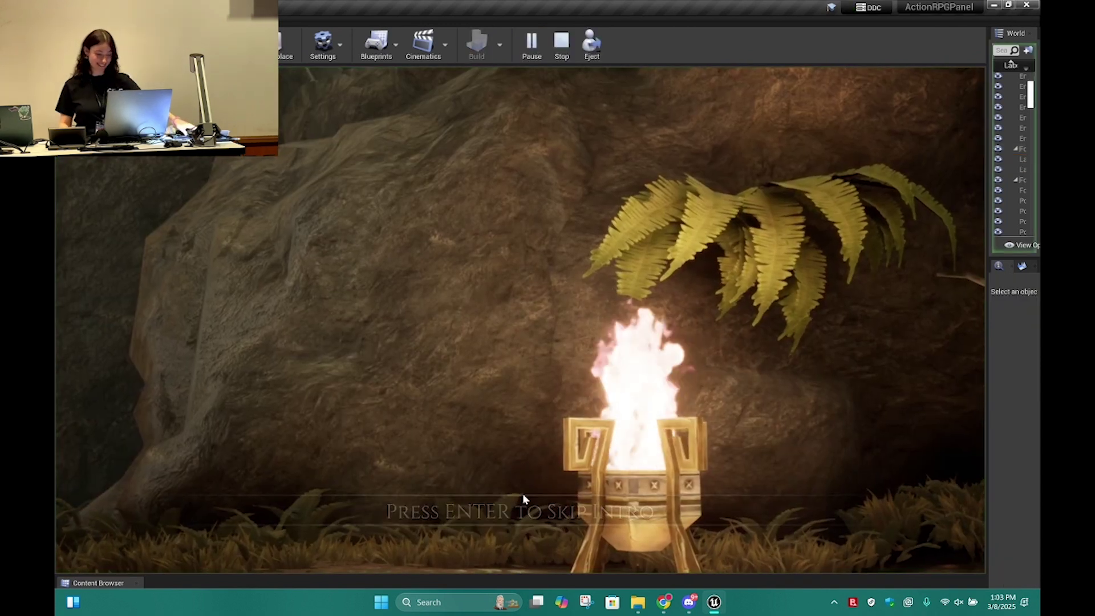
pyautogui.press('Return')
pyautogui.press('w')
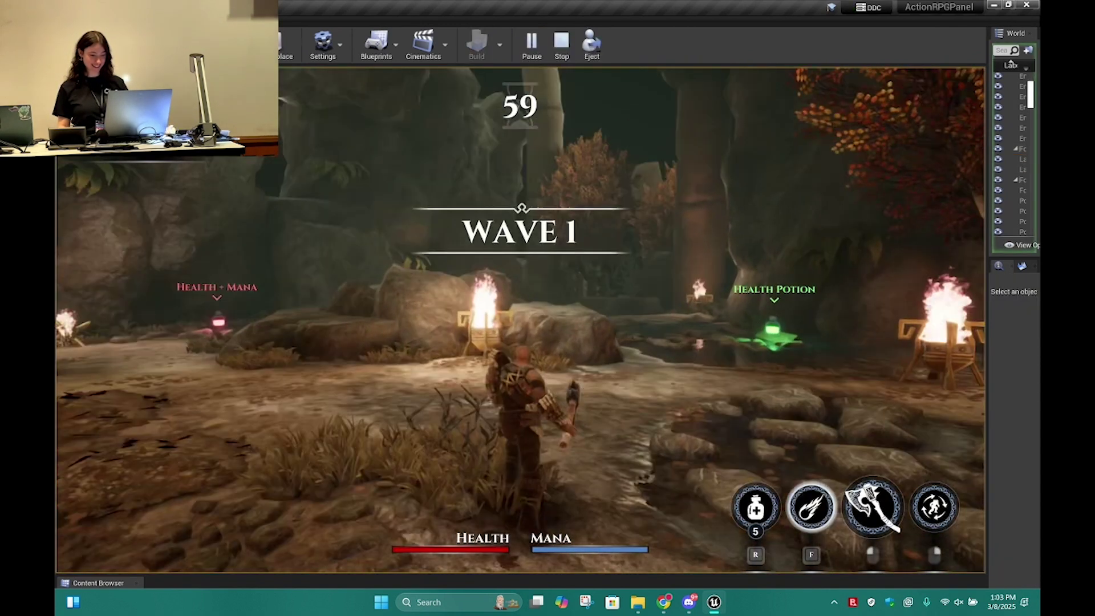
# - Run the character past the rocks and stream of the cave to reach the first Wave 1 enemy
pyautogui.press('w')
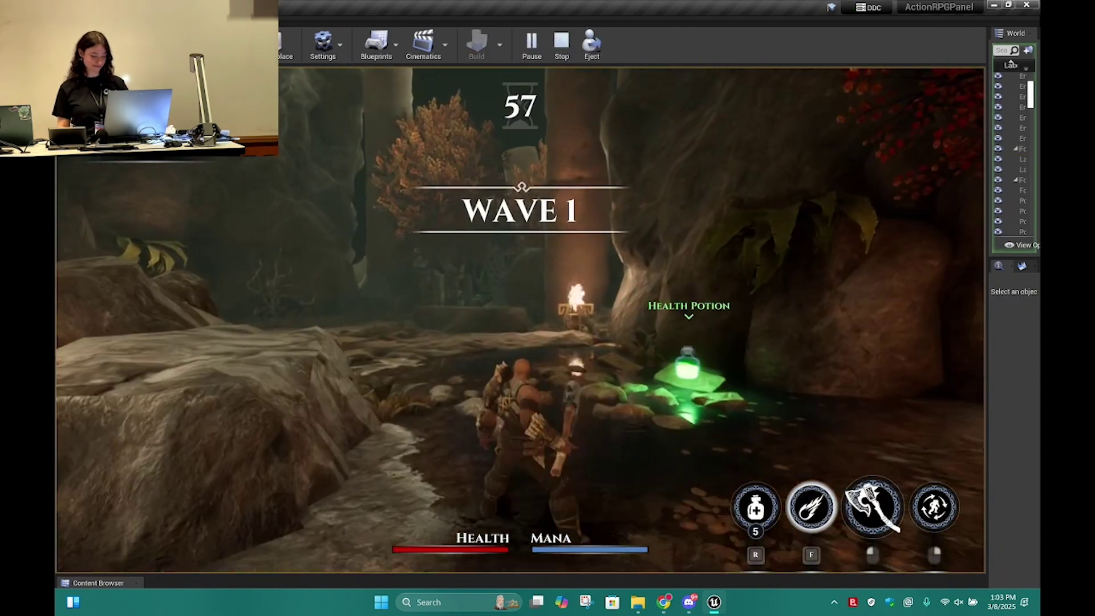
pyautogui.press('w')
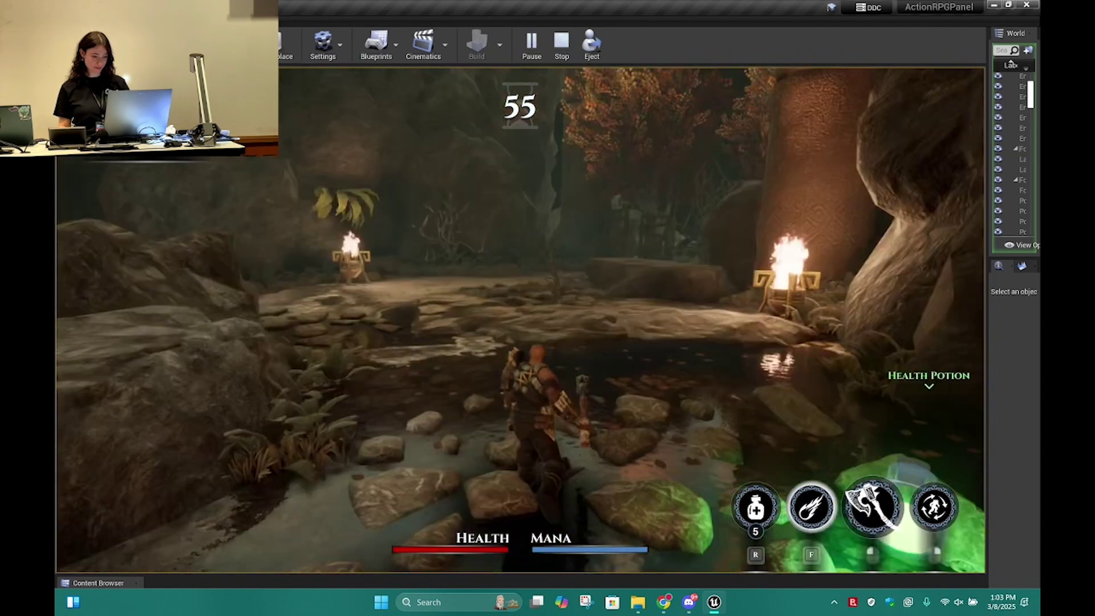
pyautogui.press('w')
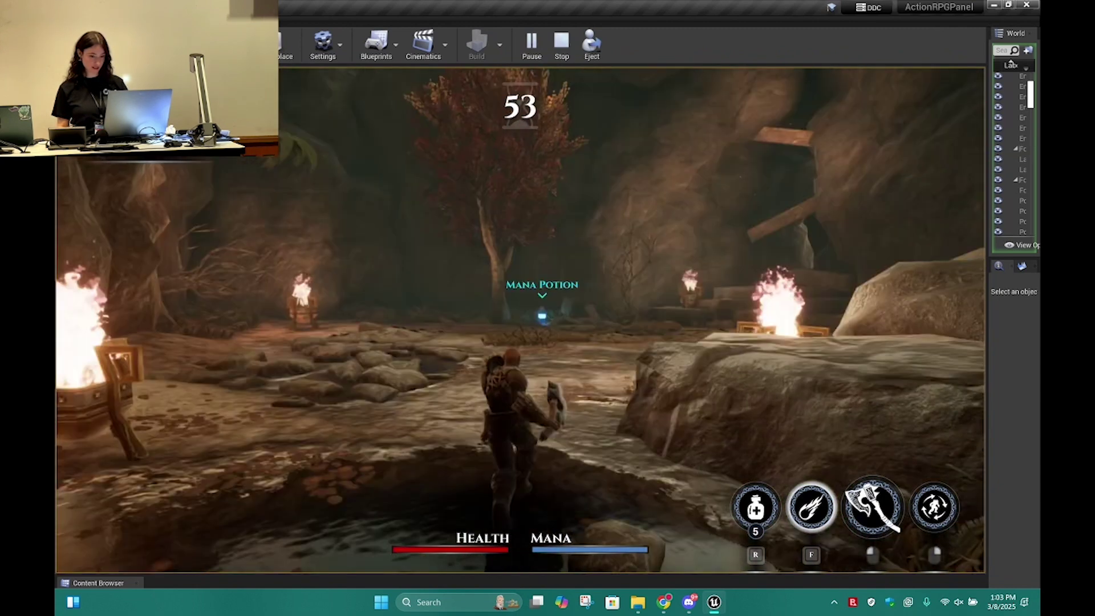
pyautogui.press('w')
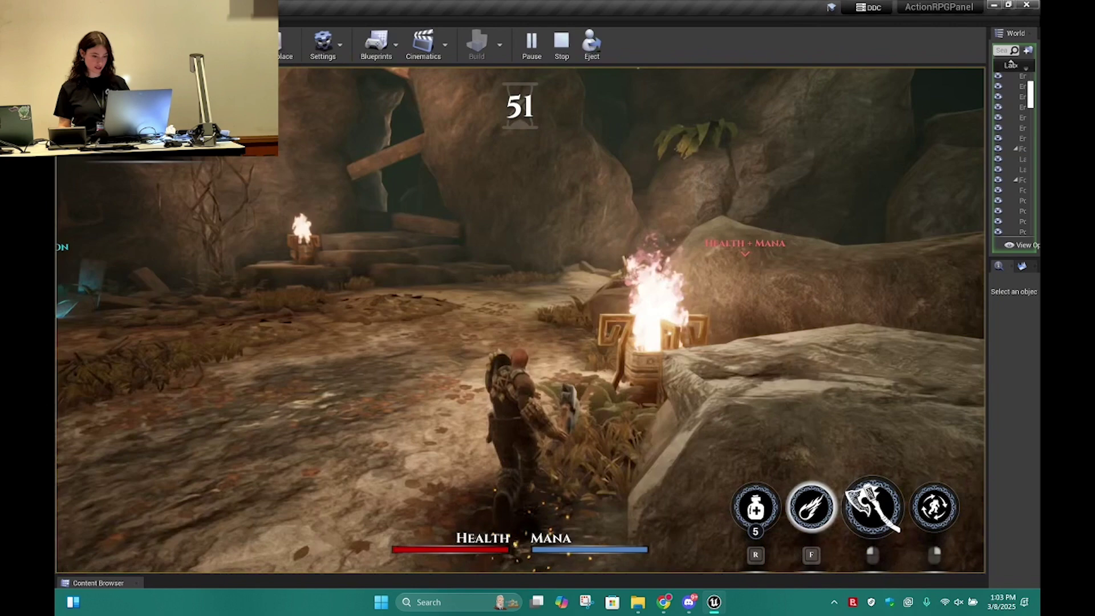
pyautogui.press('w')
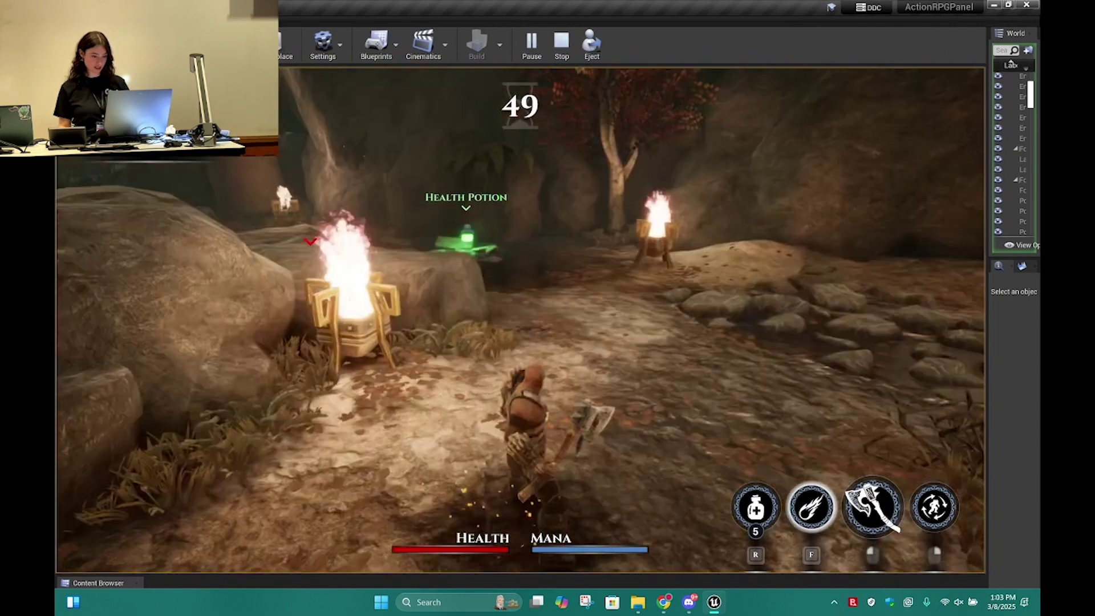
pyautogui.press('w')
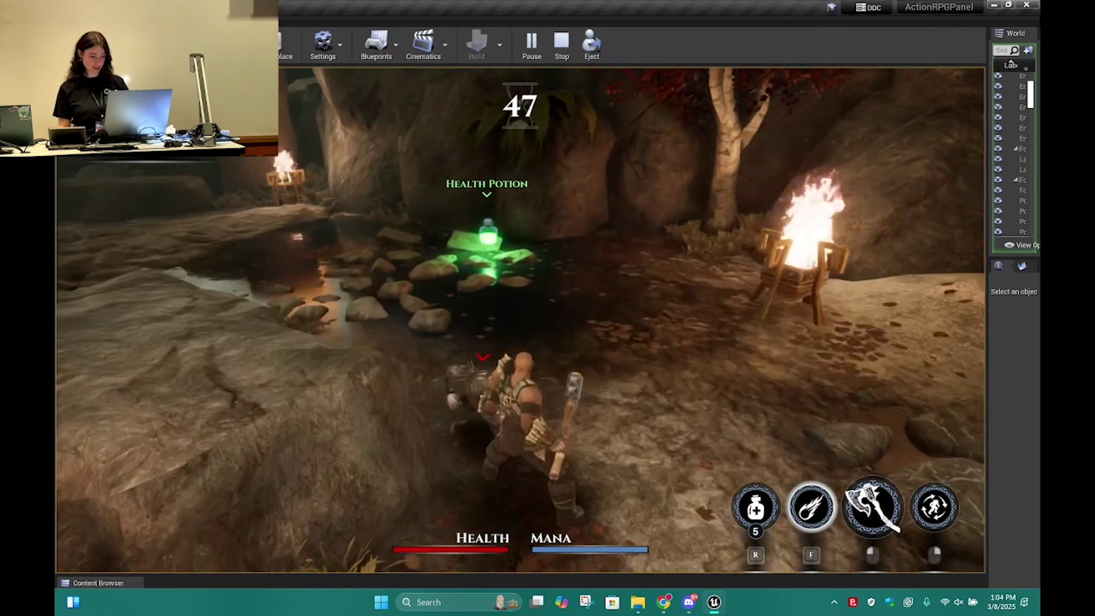
pyautogui.press('w')
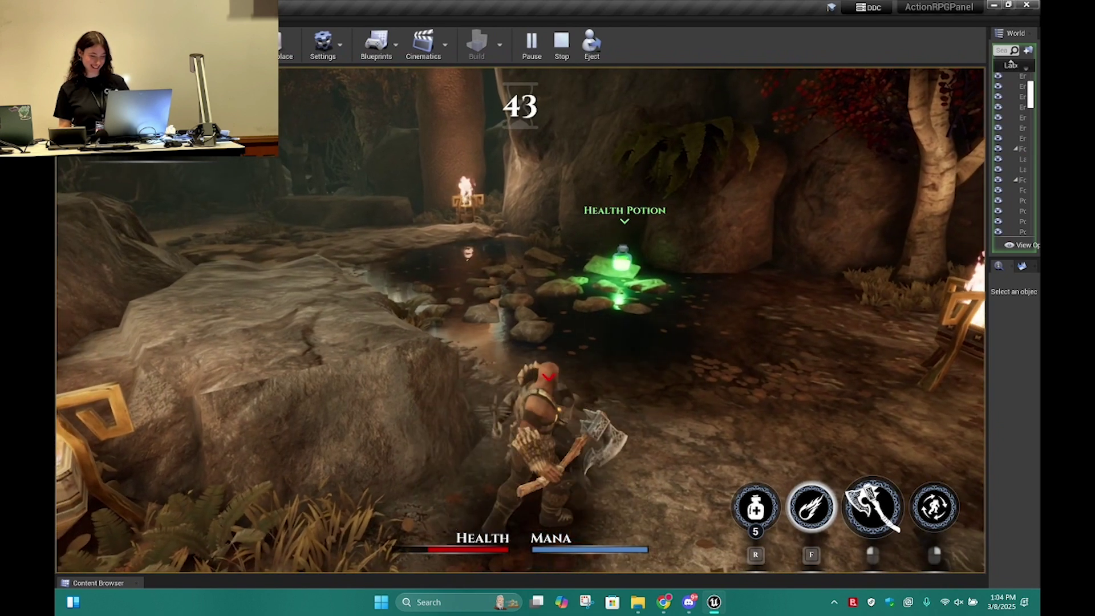
# - Fight the approaching enemies with axe attacks, and stop the play session
pyautogui.click(520, 320)
pyautogui.click(520, 320)
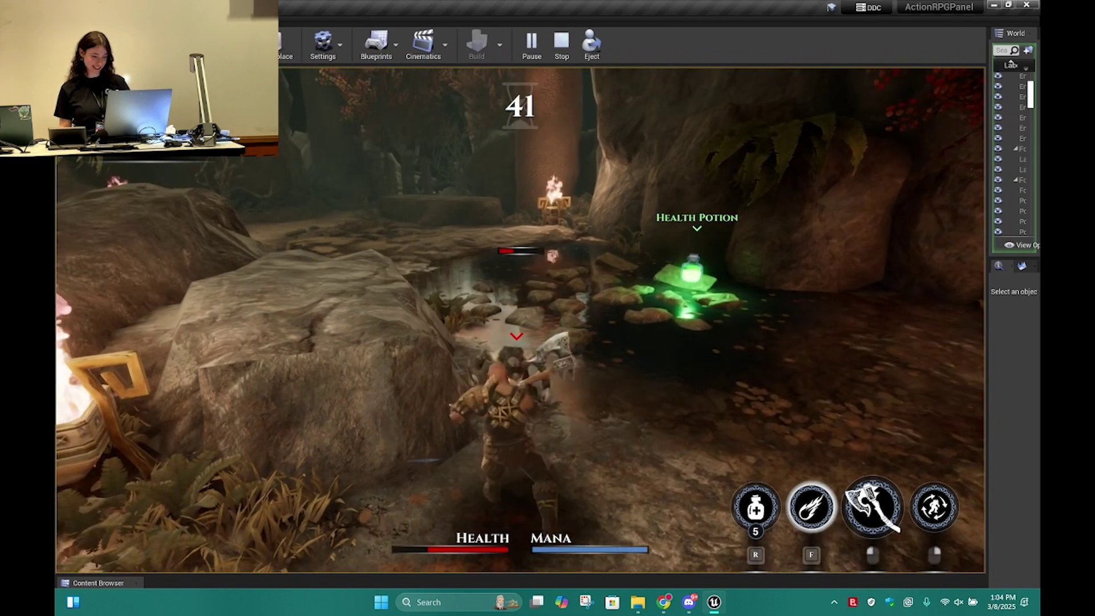
pyautogui.click(520, 321)
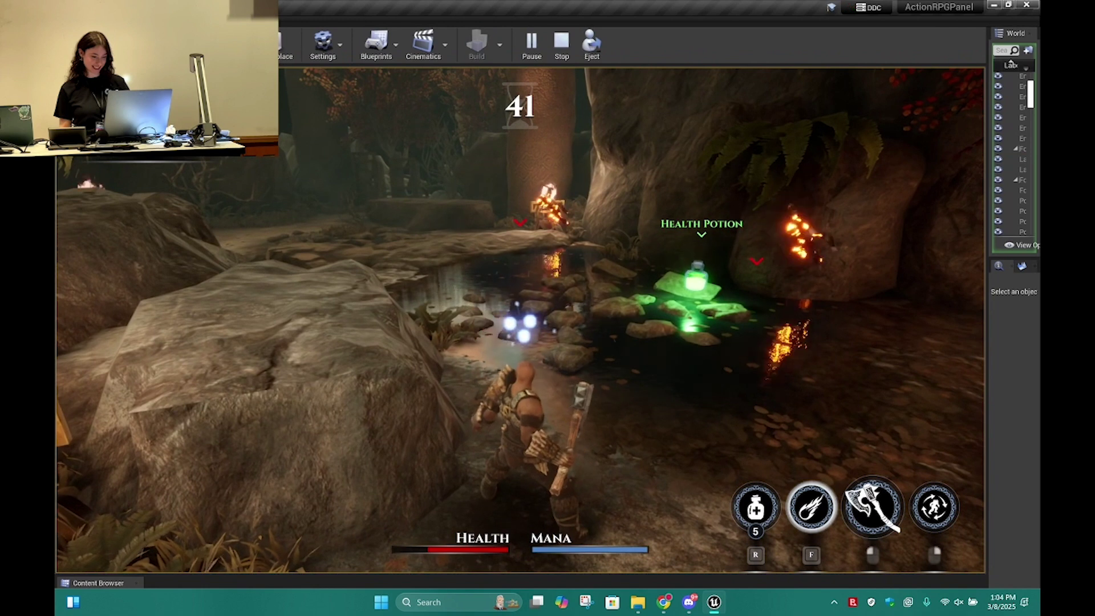
pyautogui.click(520, 321)
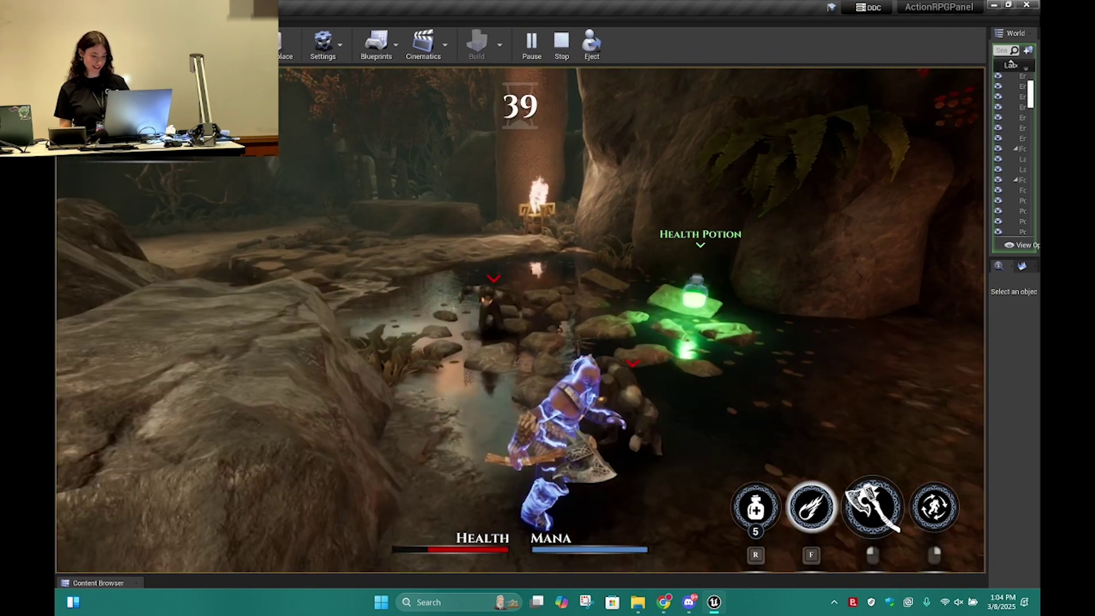
pyautogui.click(520, 321)
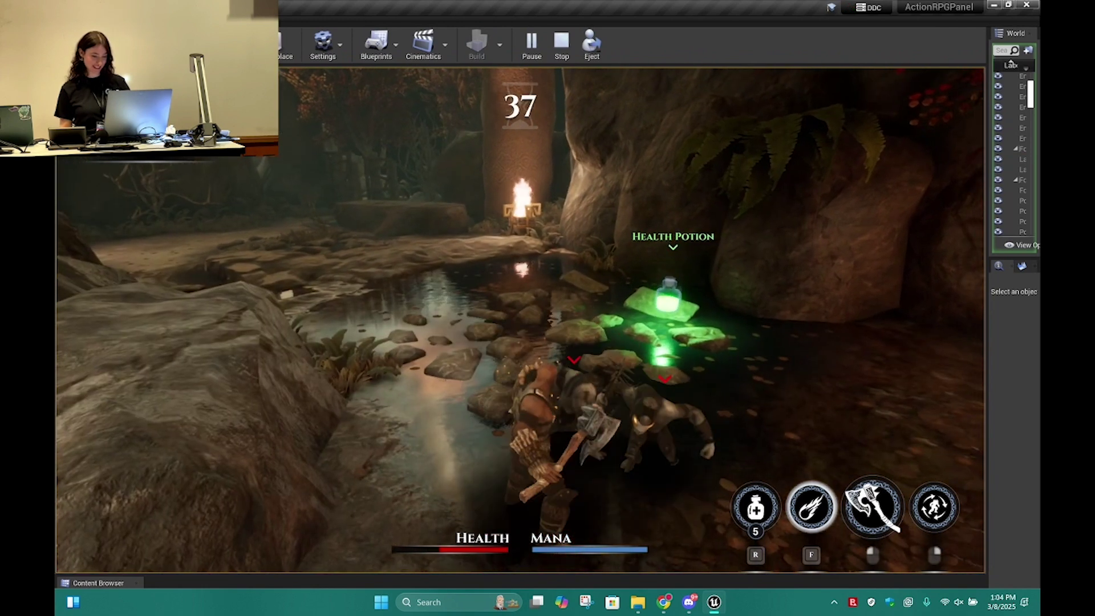
pyautogui.press('Escape')
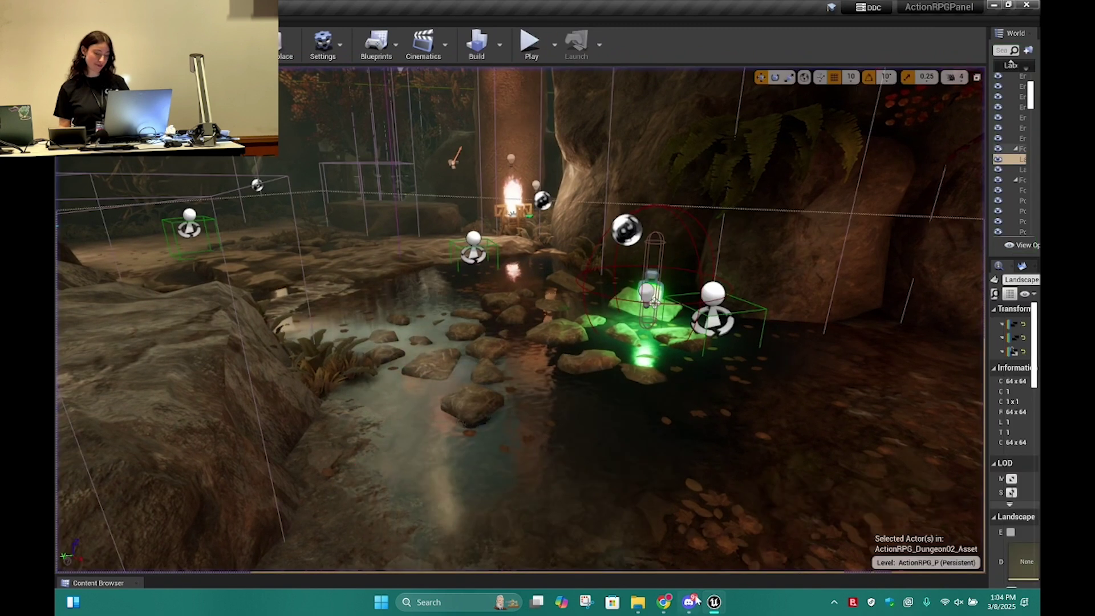
# - Enlarge the Content Browser, set the Dungeons_EndBossBattle sound wave's volume to 2.0, and close its editor
pyautogui.moveTo(530, 577); pyautogui.dragTo(569, 333)
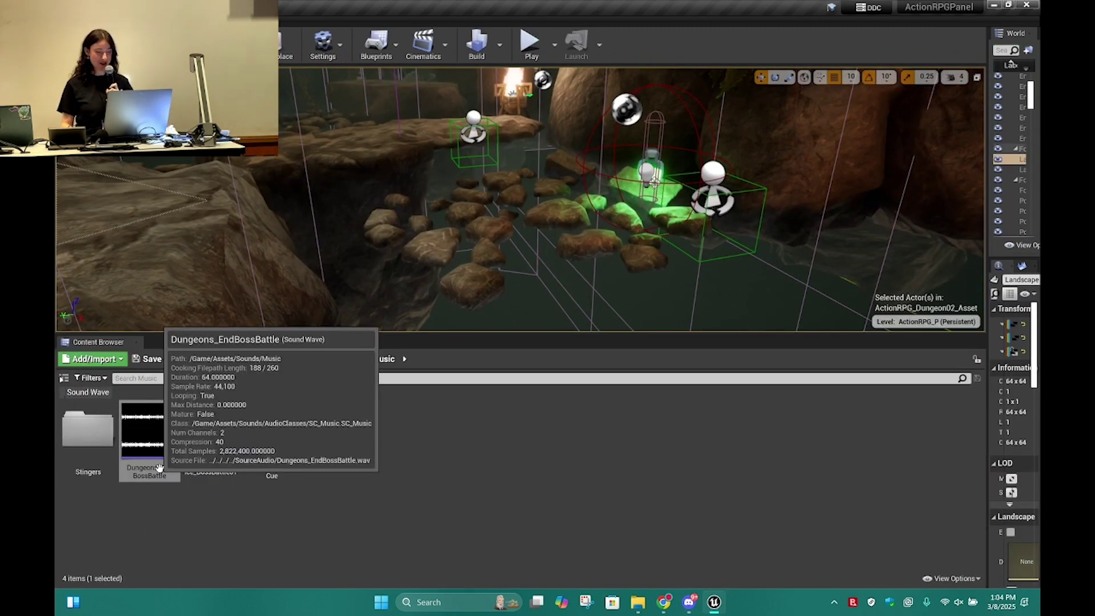
pyautogui.doubleClick(149, 434)
pyautogui.click(417, 255)
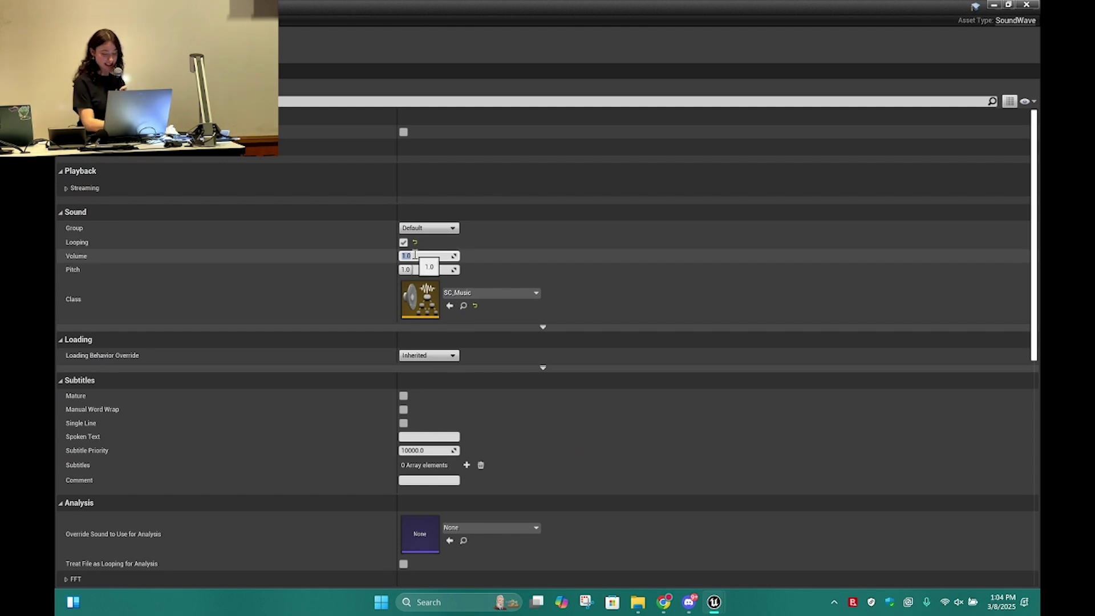
pyautogui.press('Return')
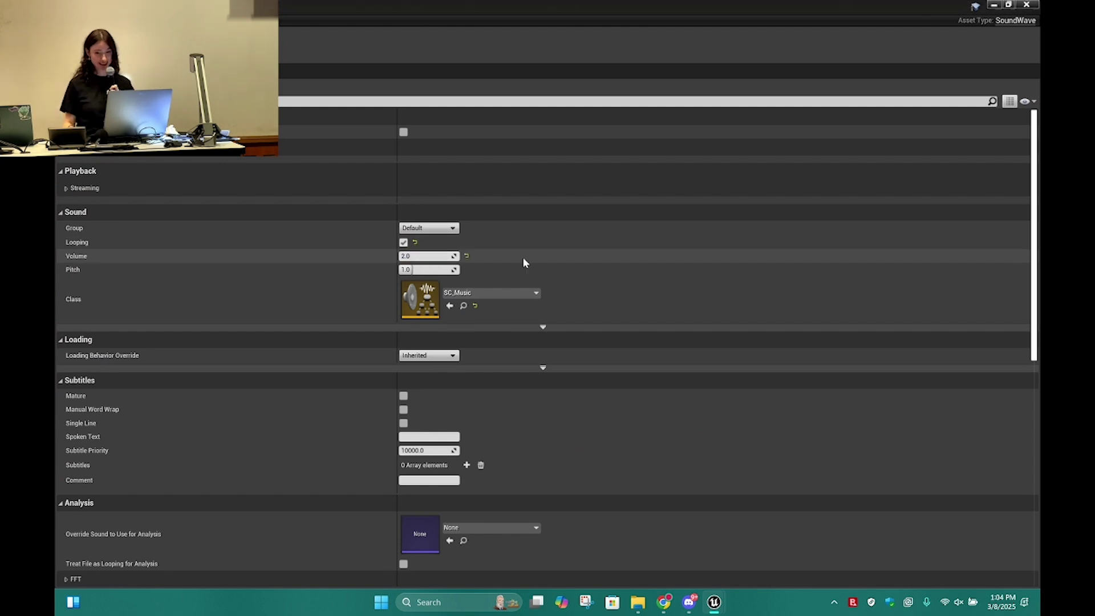
pyautogui.click(1027, 5)
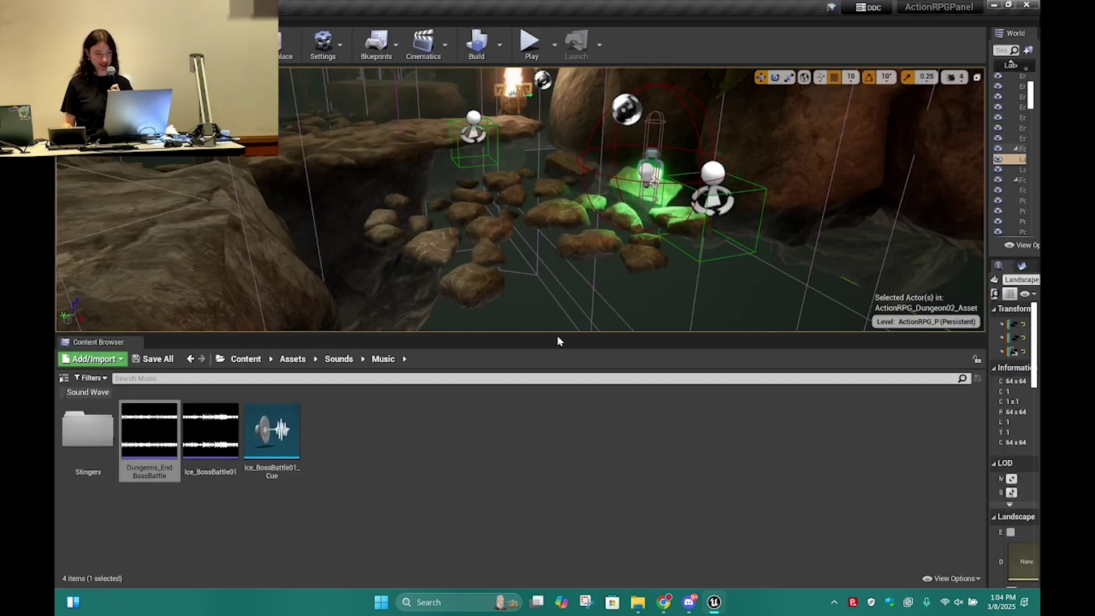
# - Shrink the Content Browser, and play the level briefly into Wave 1 before stopping the session
pyautogui.moveTo(558, 340); pyautogui.dragTo(559, 575)
pyautogui.click(530, 43)
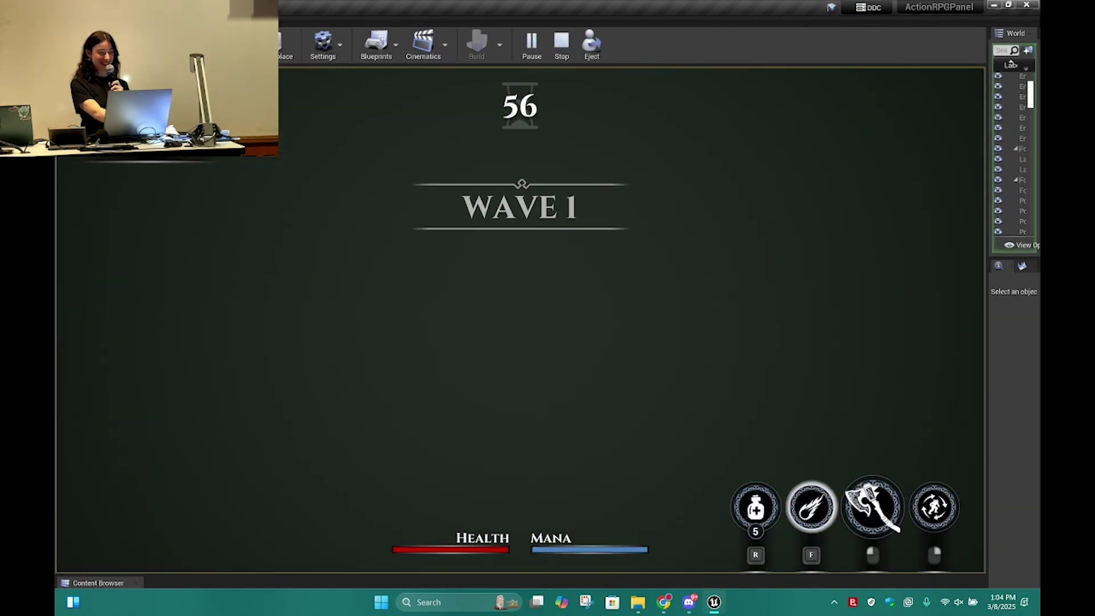
pyautogui.press('Escape')
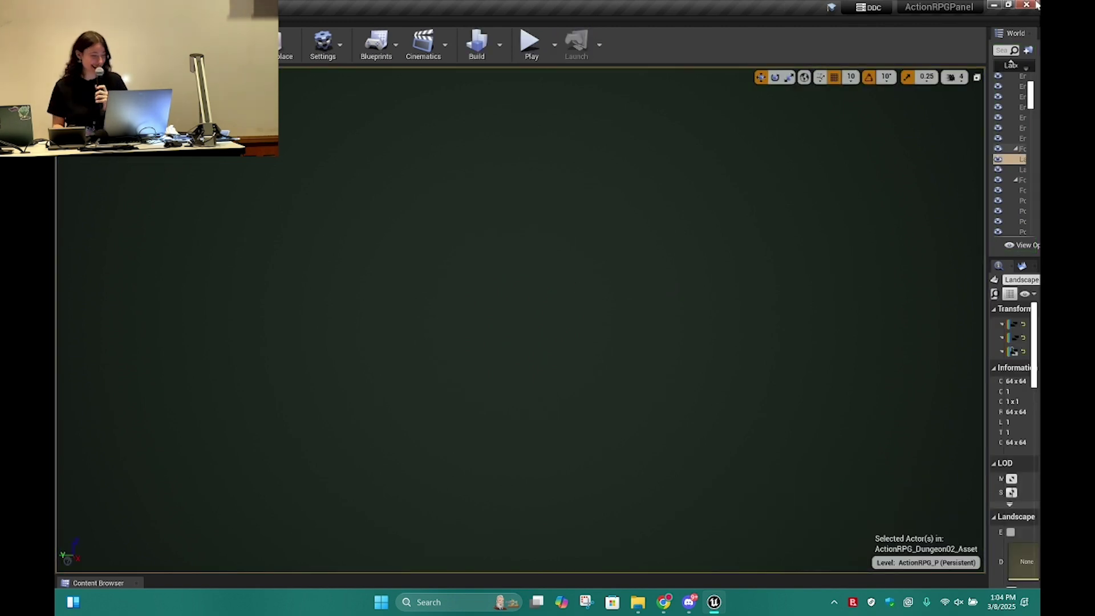
# - Undo the snapping of the selected landscape to the 2D layer, and save the level
pyautogui.click(88, 21)
pyautogui.click(103, 41)
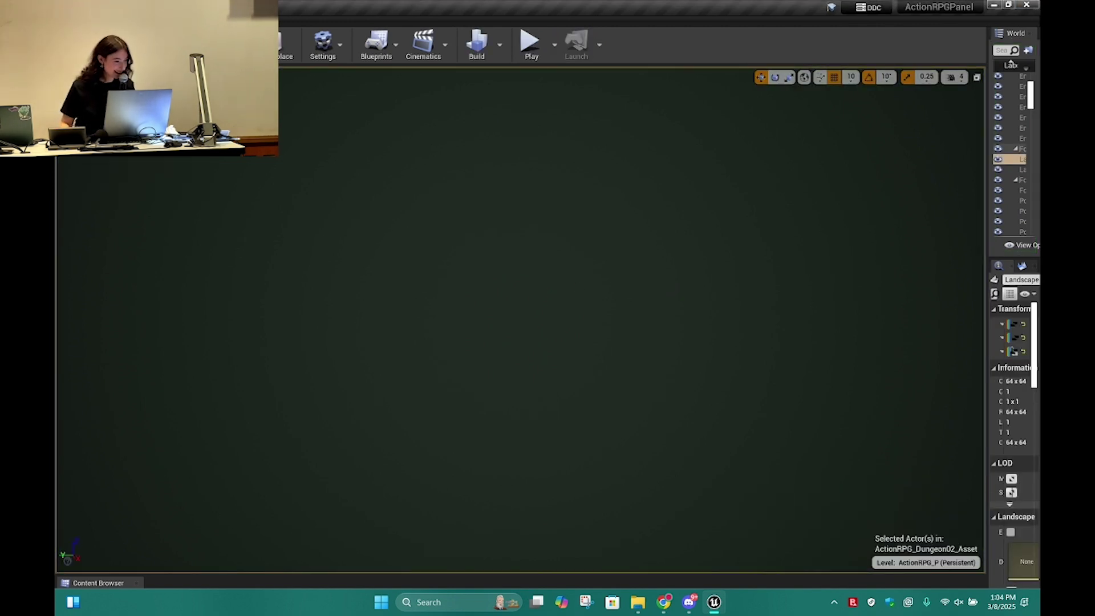
pyautogui.click(87, 21)
pyautogui.moveTo(114, 21)
pyautogui.hotkey('ctrl', 'z')
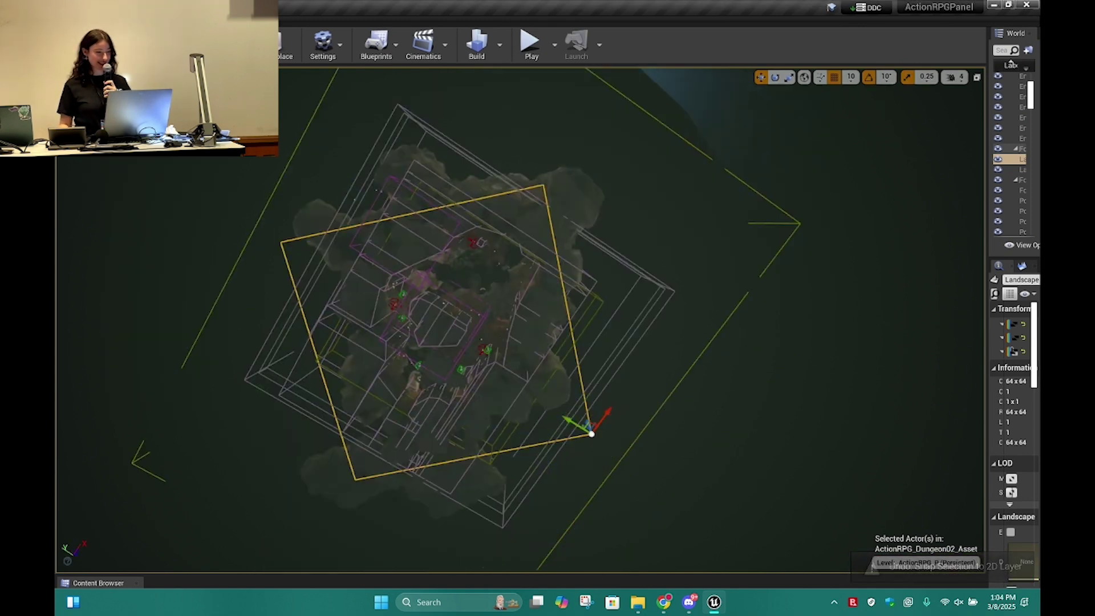
pyautogui.hotkey('ctrl', 's')
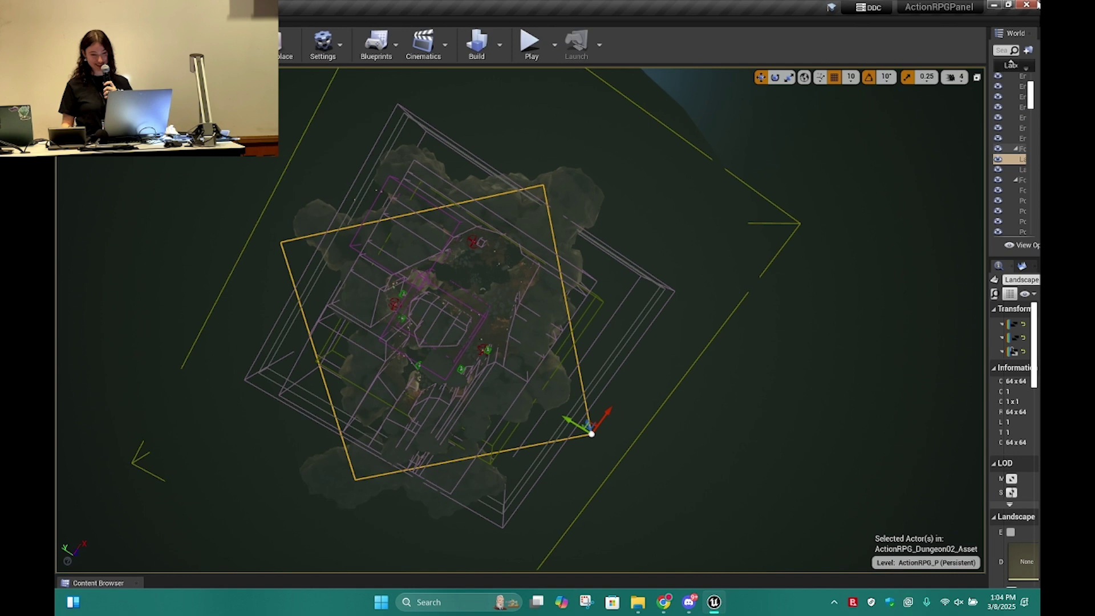
# - Close the Unreal editor, switch to Chrome, and present the slide deck in full screen at the recommended tools slide
pyautogui.click(1027, 5)
pyautogui.click(1026, 7)
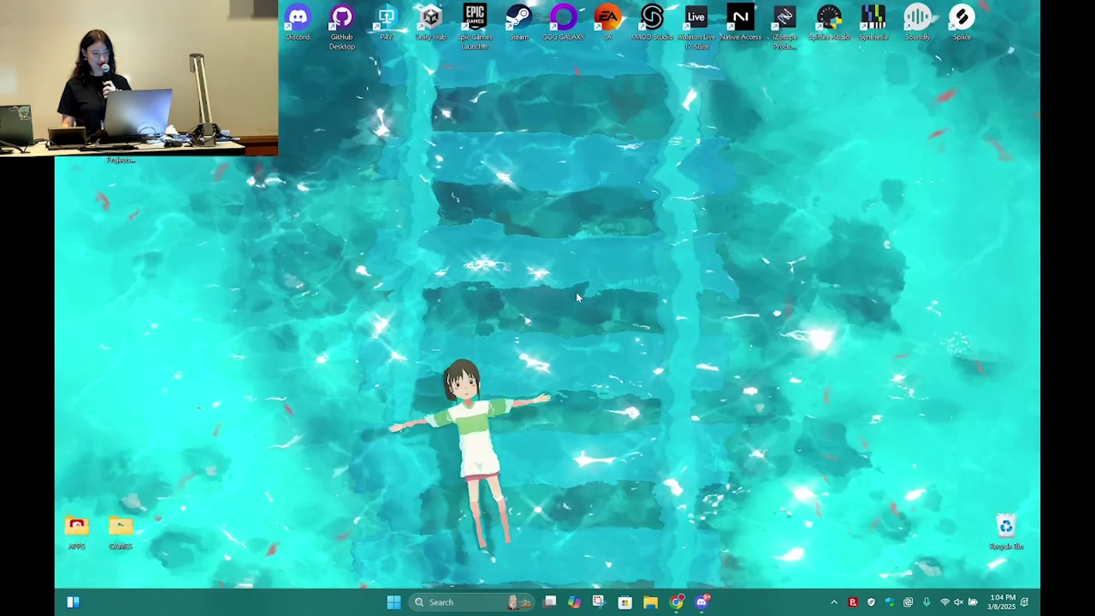
pyautogui.click(676, 603)
pyautogui.click(856, 88)
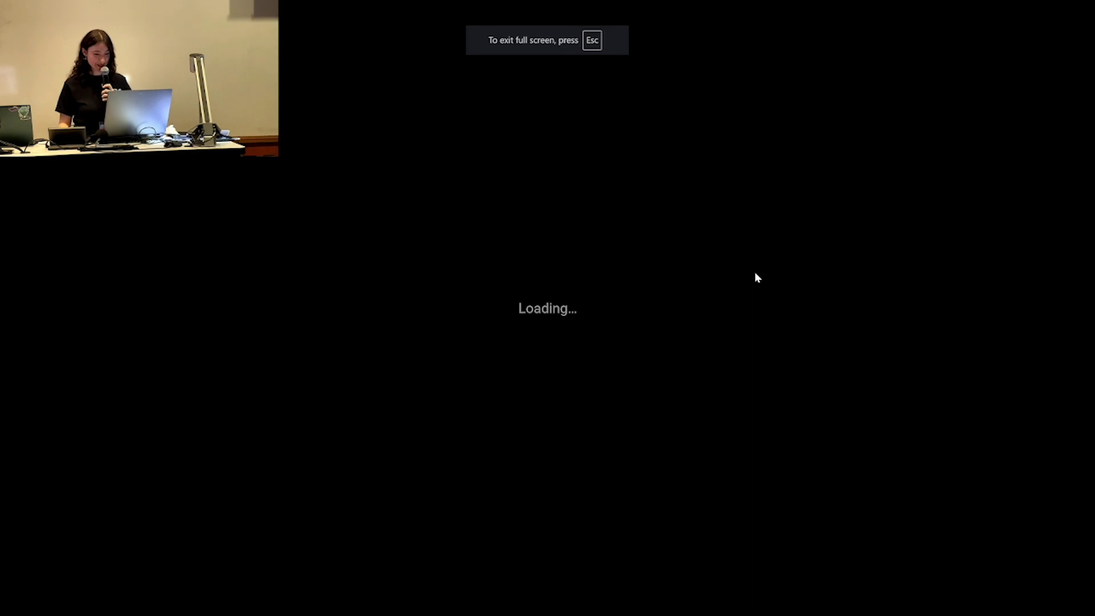
pyautogui.click(801, 290)
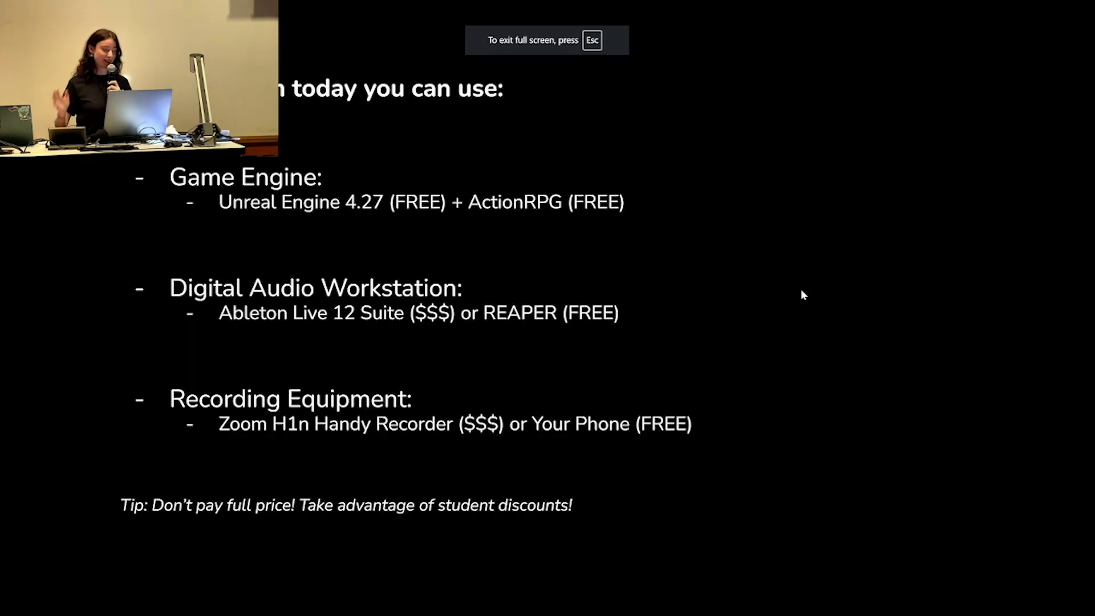